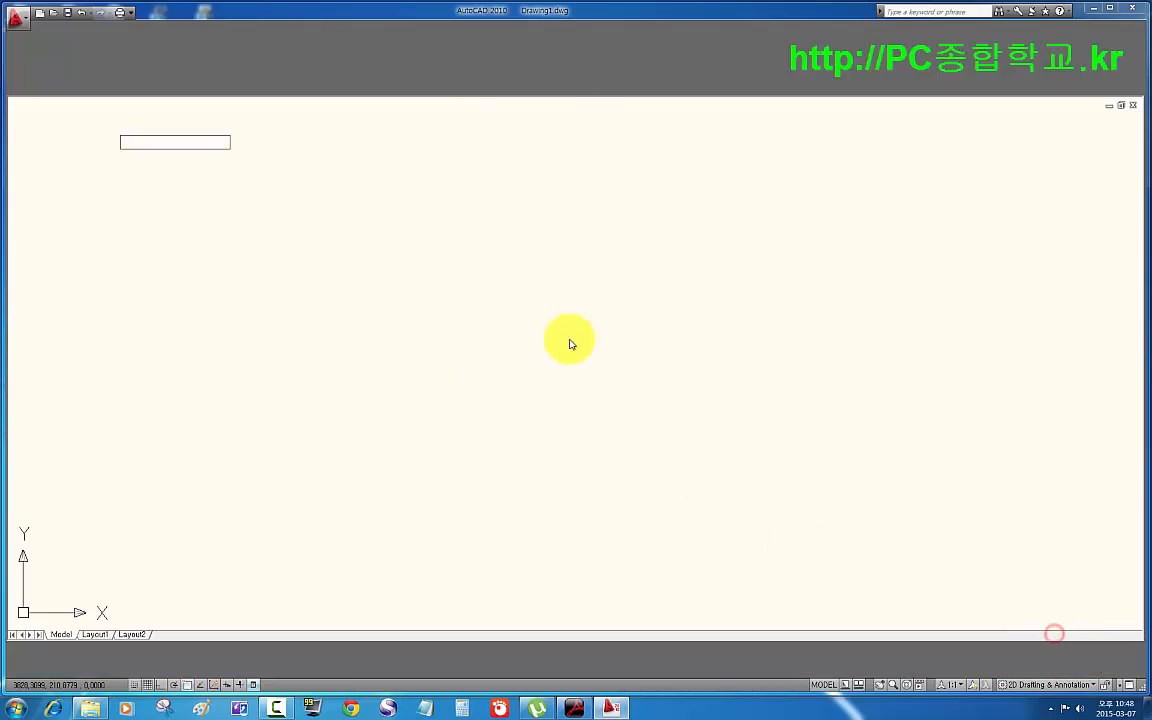
# - Close the floating toolbar and palette covering the drawing area in the AutoCAD Classic workspace
pyautogui.click(573, 69)
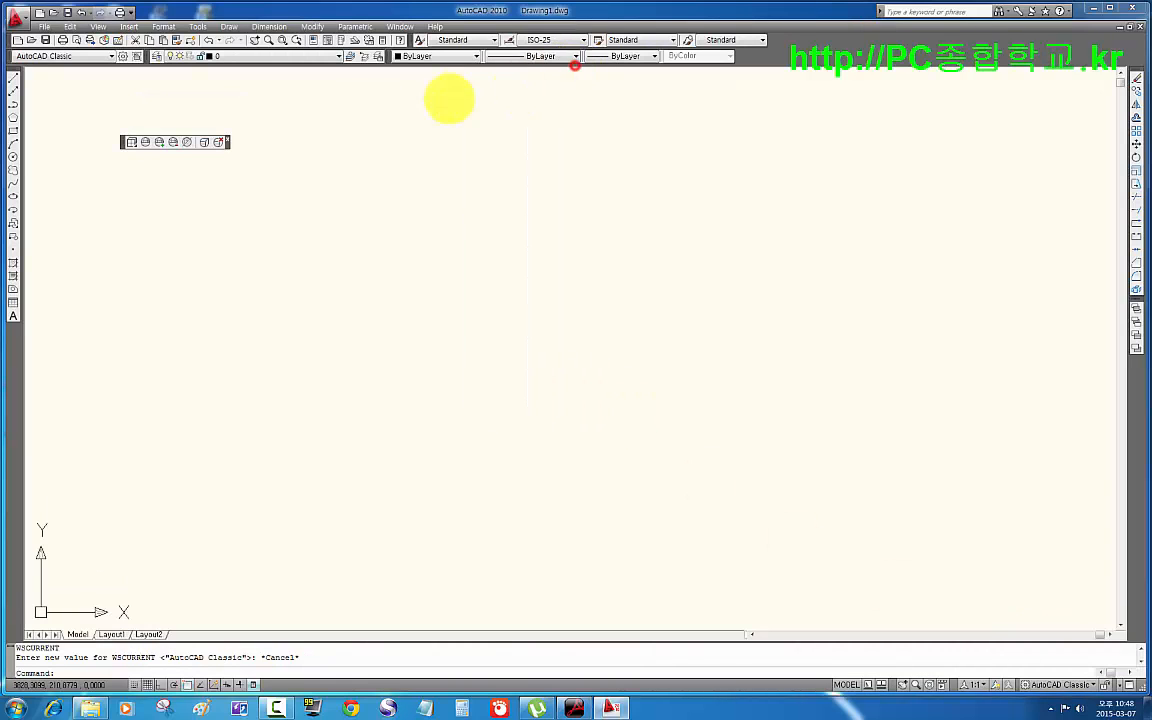
pyautogui.click(228, 142)
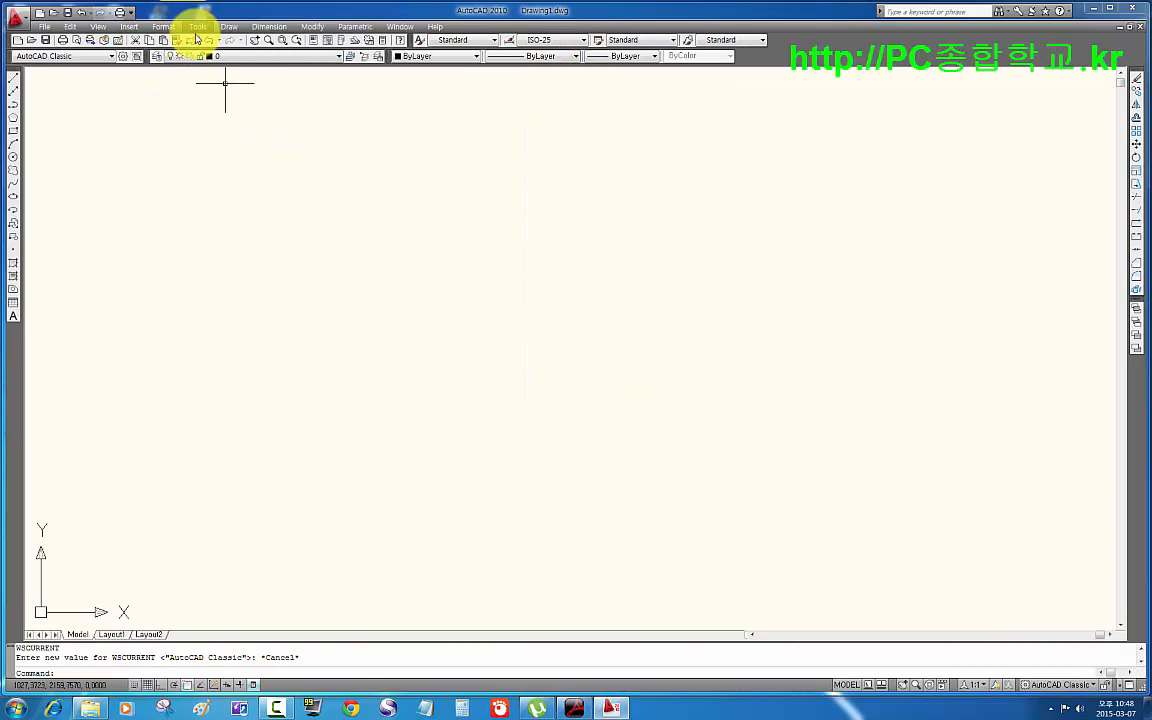
# - In the Options display settings, turn off Display printable area and Display paper background for layouts
pyautogui.click(198, 26)
pyautogui.click(218, 444)
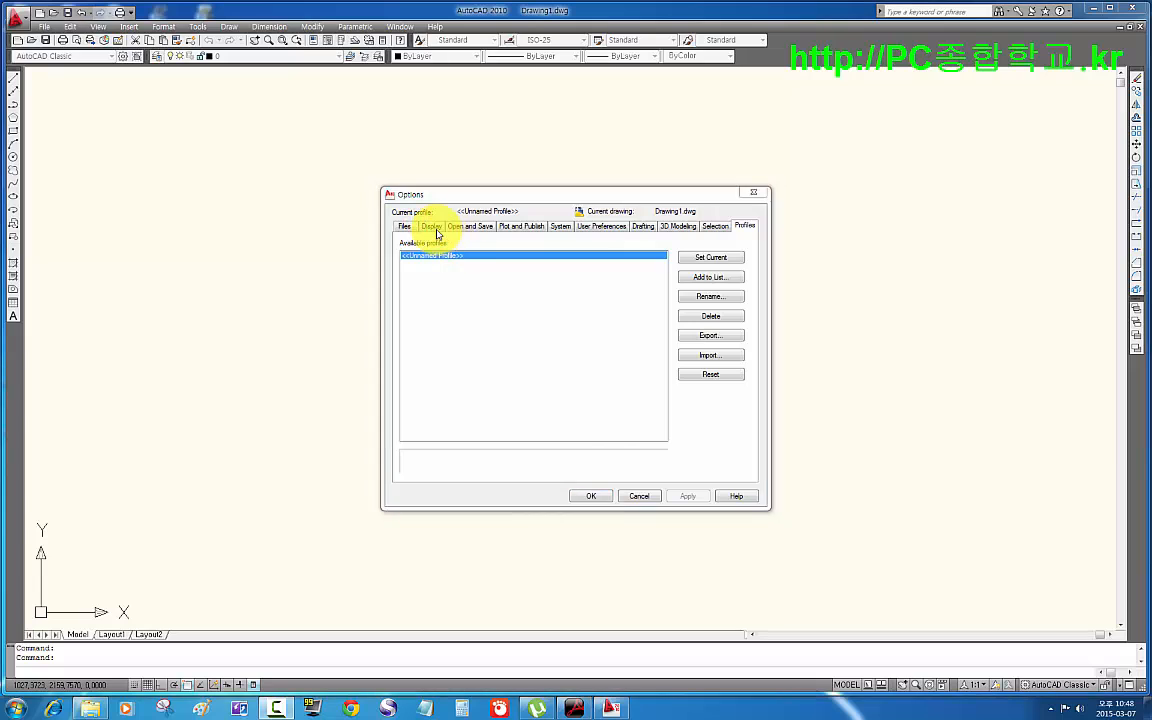
pyautogui.click(433, 226)
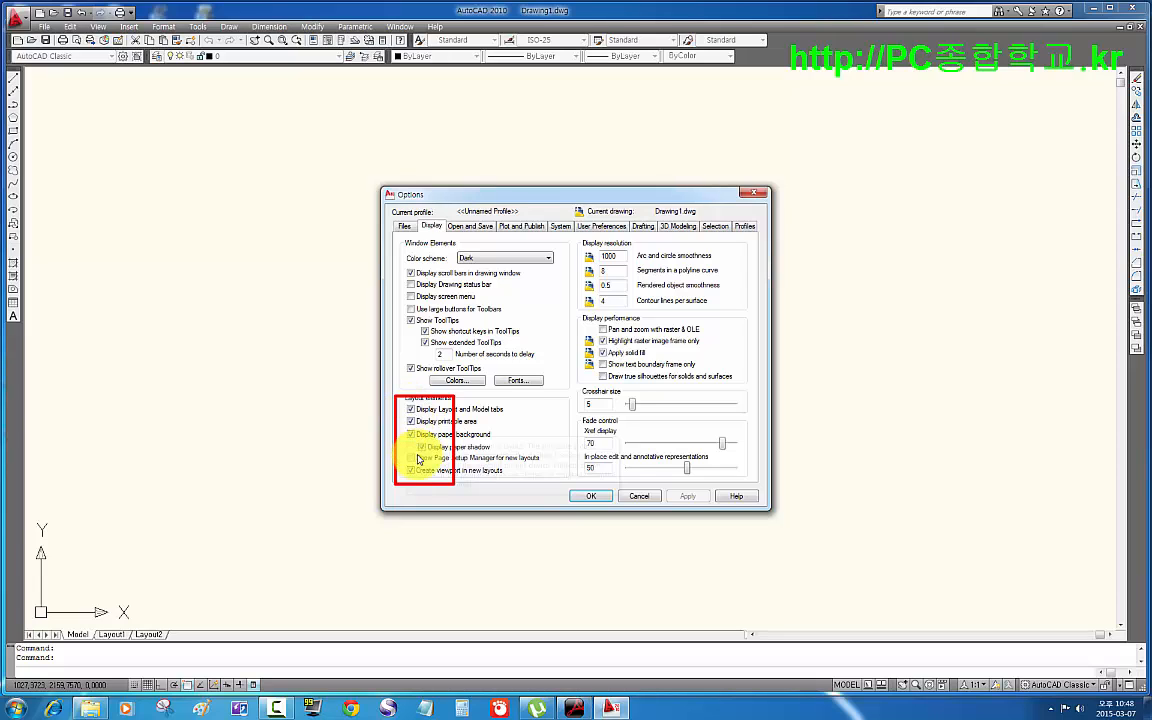
pyautogui.click(411, 421)
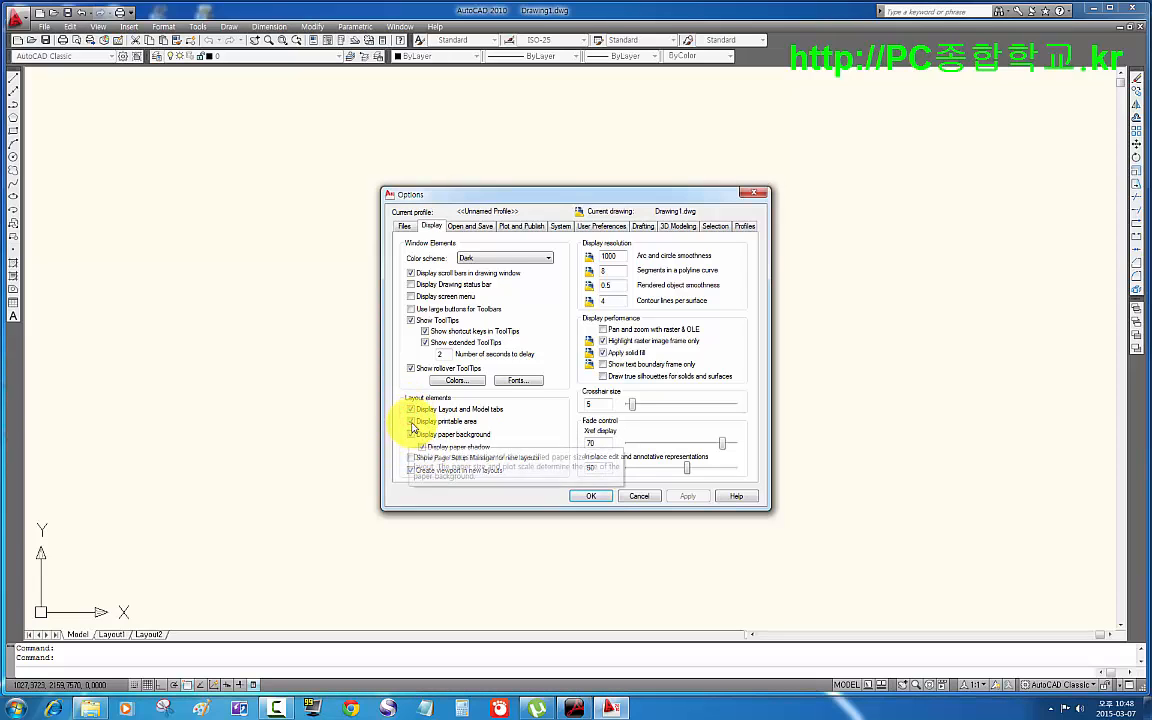
pyautogui.click(411, 434)
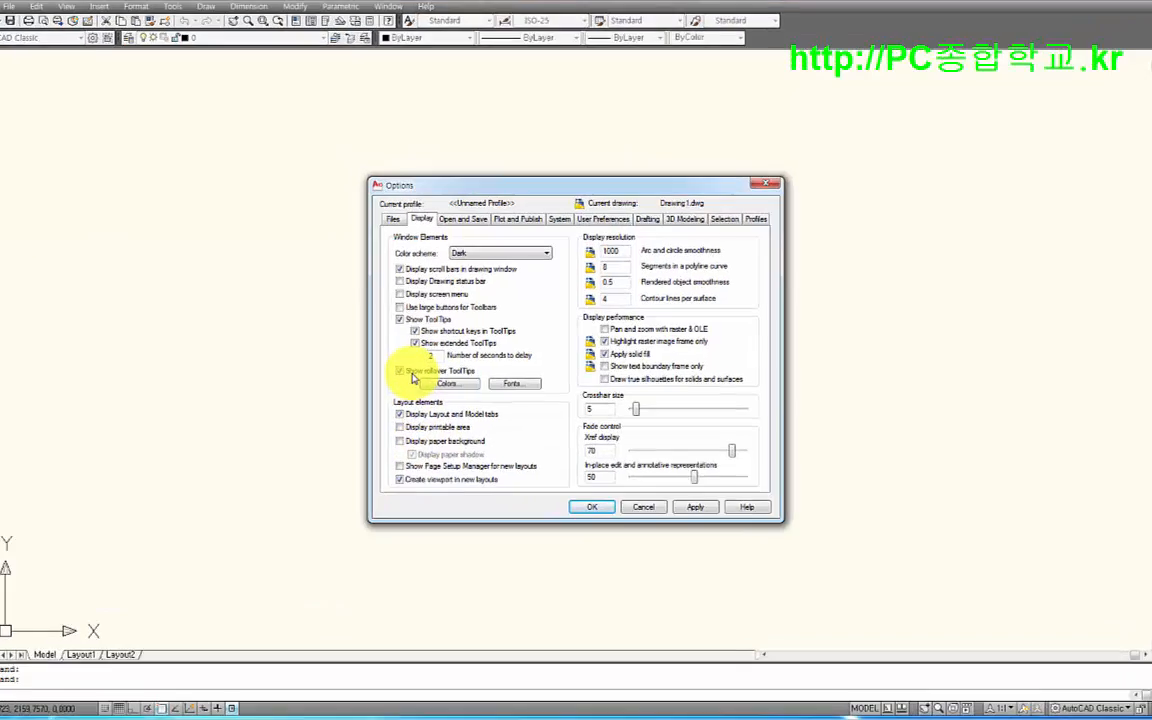
# - Set the uniform background color of 2D model space to Black in the drawing window colors
pyautogui.click(448, 384)
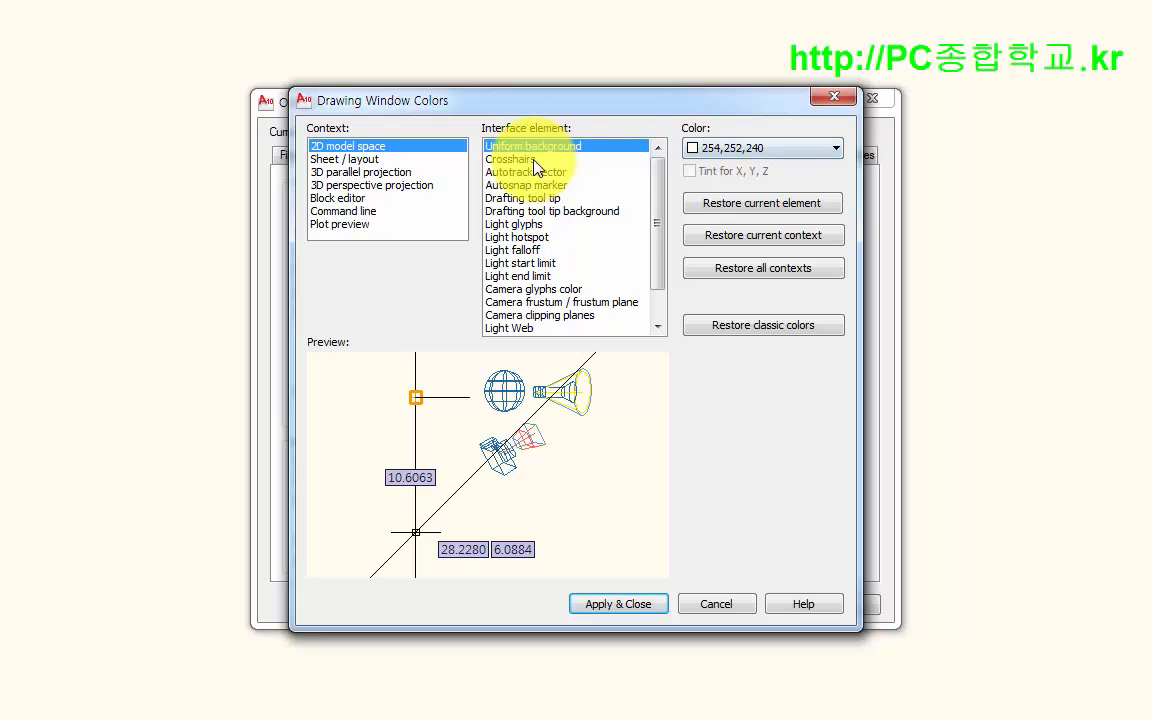
pyautogui.click(737, 152)
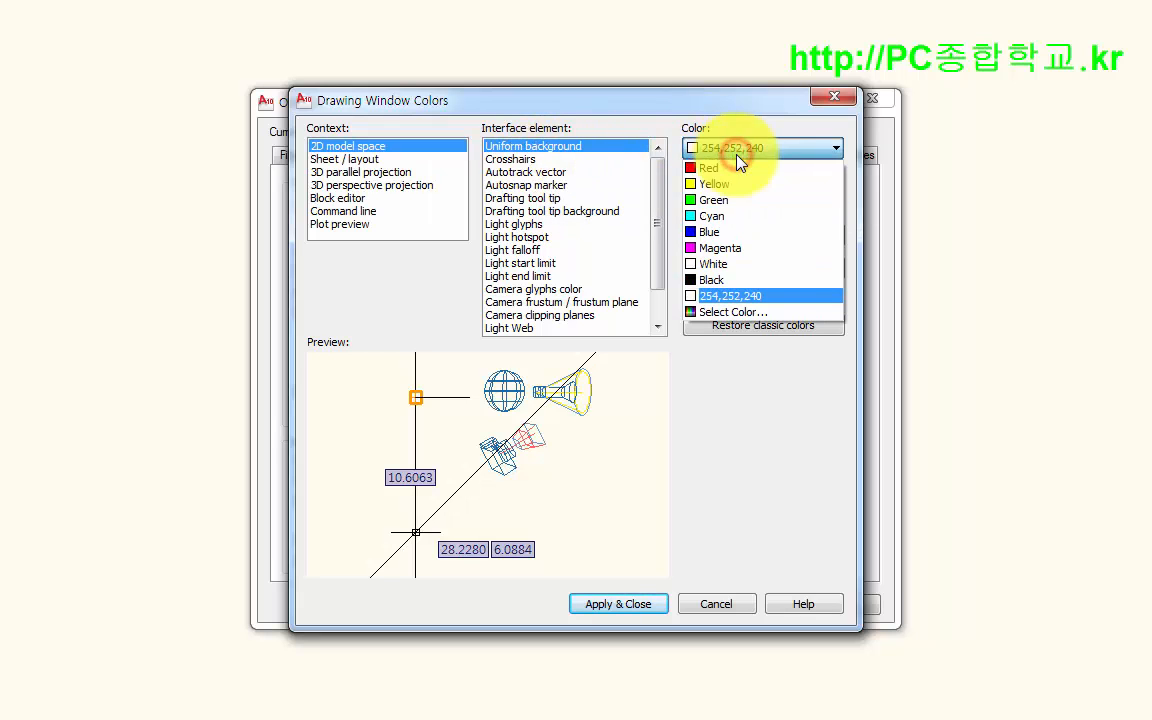
pyautogui.click(731, 280)
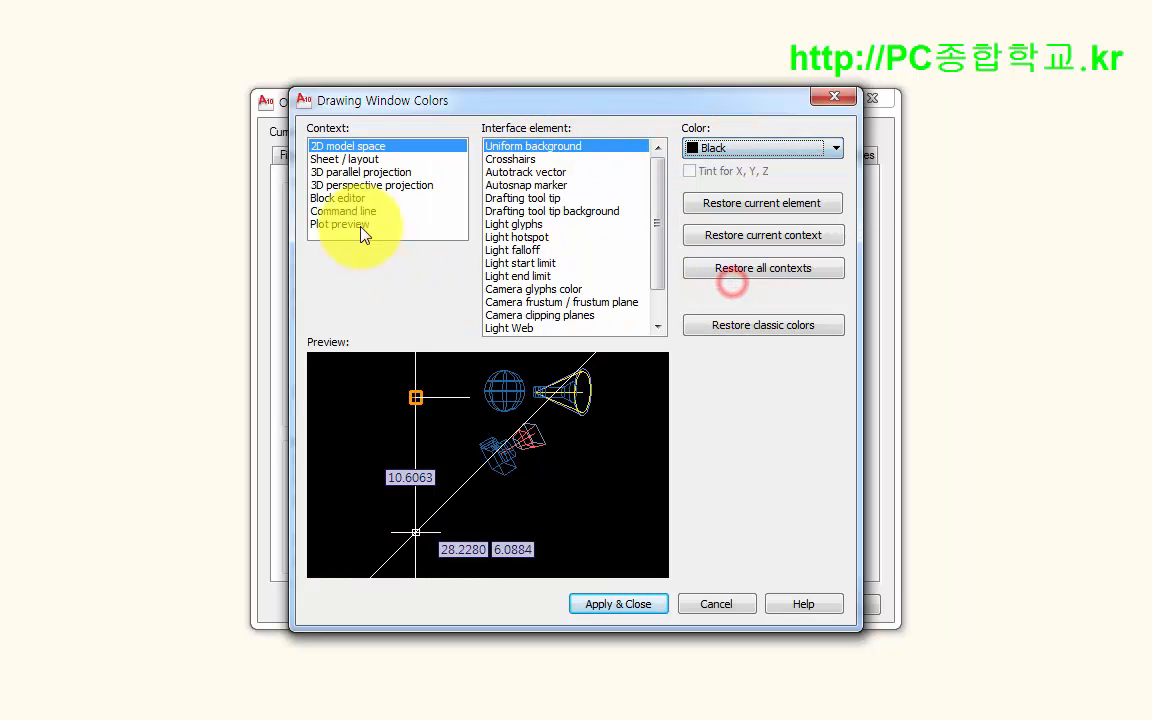
# - Set the Sheet / layout uniform background to Black, then apply the color and display changes and close Options
pyautogui.click(345, 160)
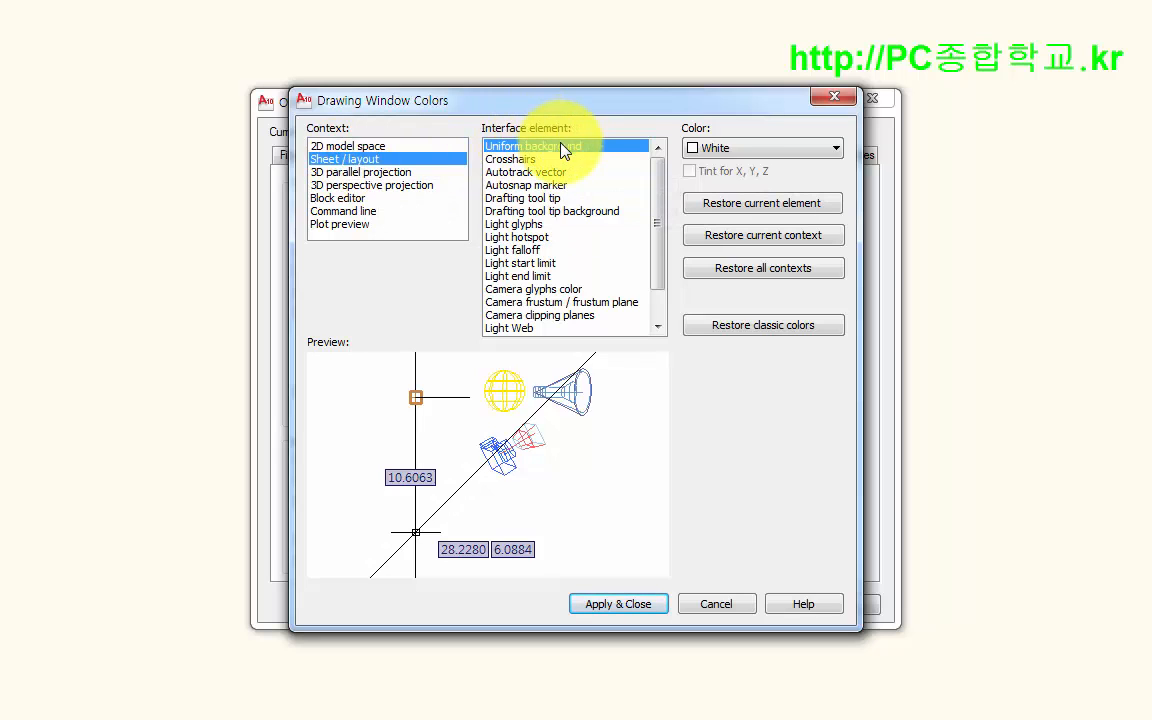
pyautogui.click(728, 148)
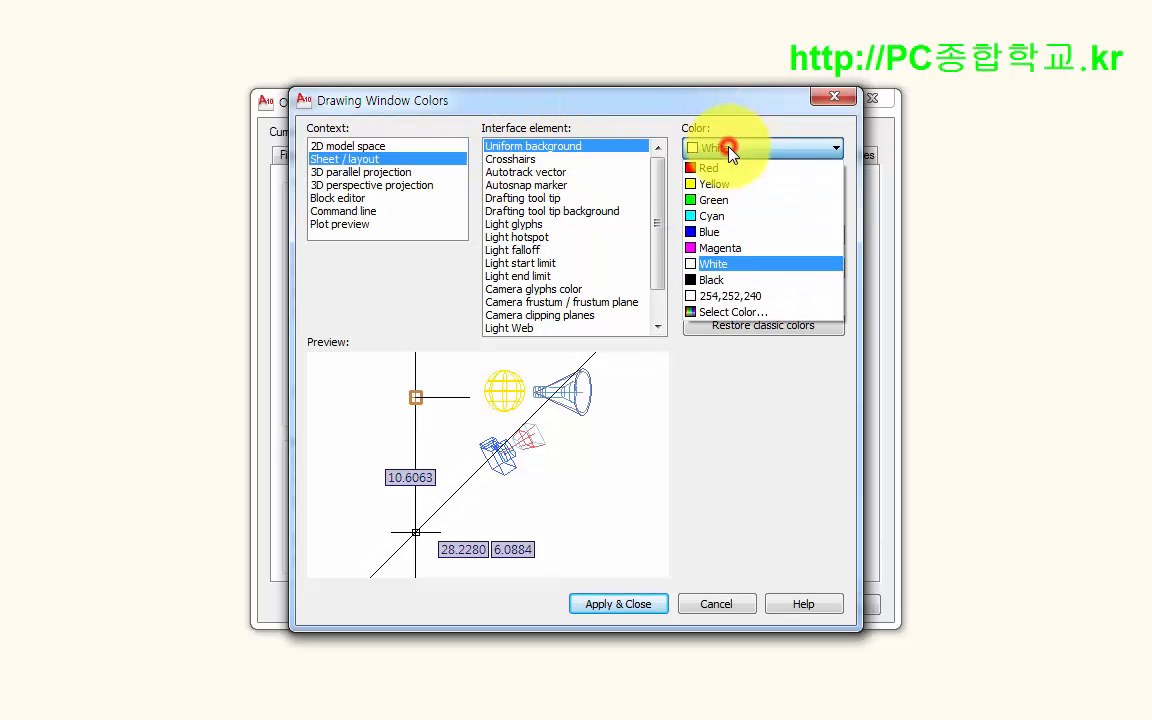
pyautogui.click(733, 281)
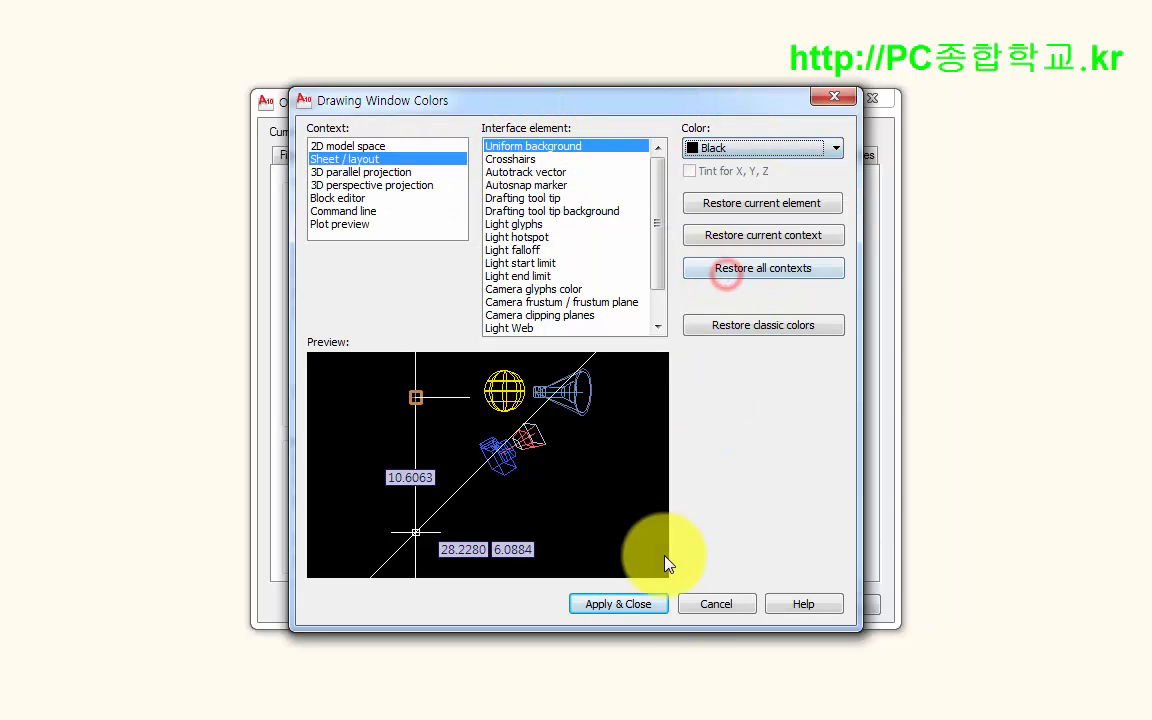
pyautogui.click(618, 604)
pyautogui.click(760, 602)
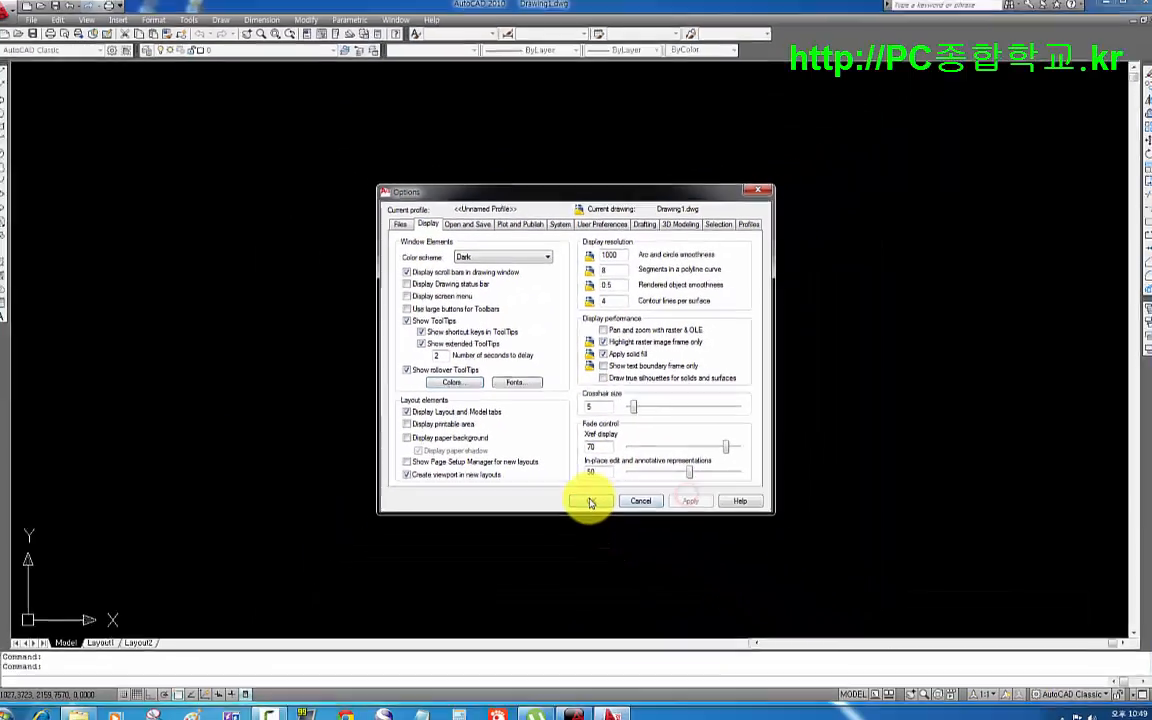
pyautogui.click(596, 554)
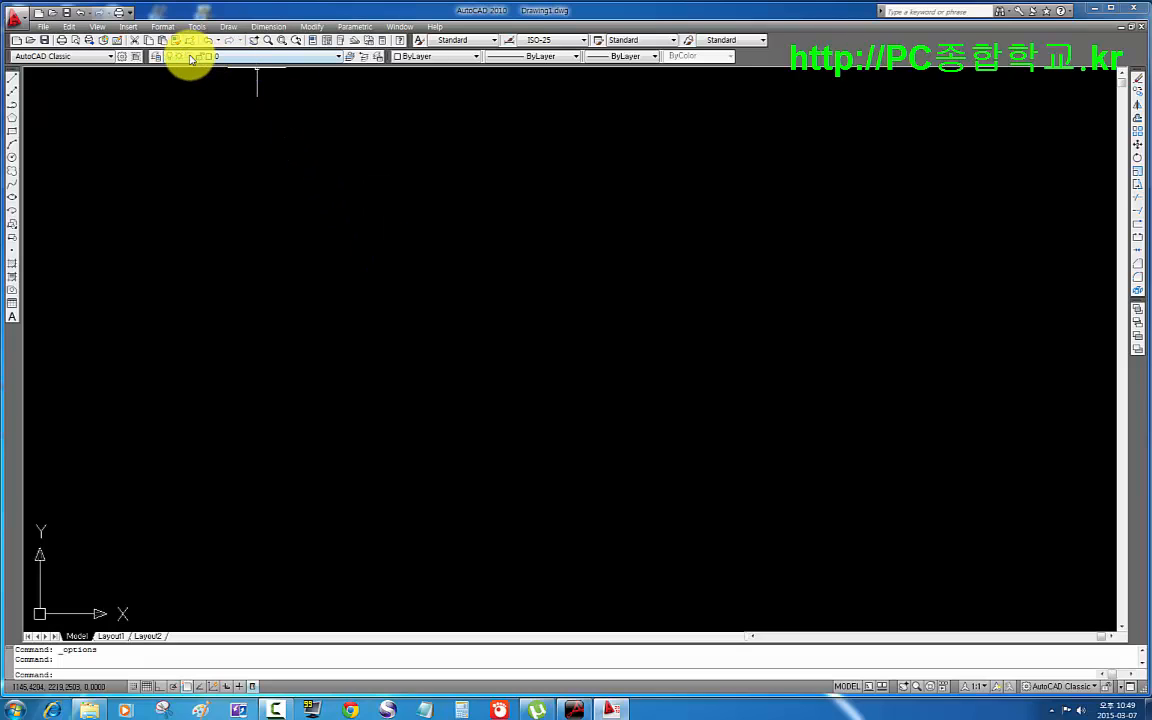
# - Switch from model space to the Layout1 sheet
pyautogui.moveTo(86, 620); pyautogui.dragTo(131, 649)
pyautogui.press('Escape')
pyautogui.click(113, 636)
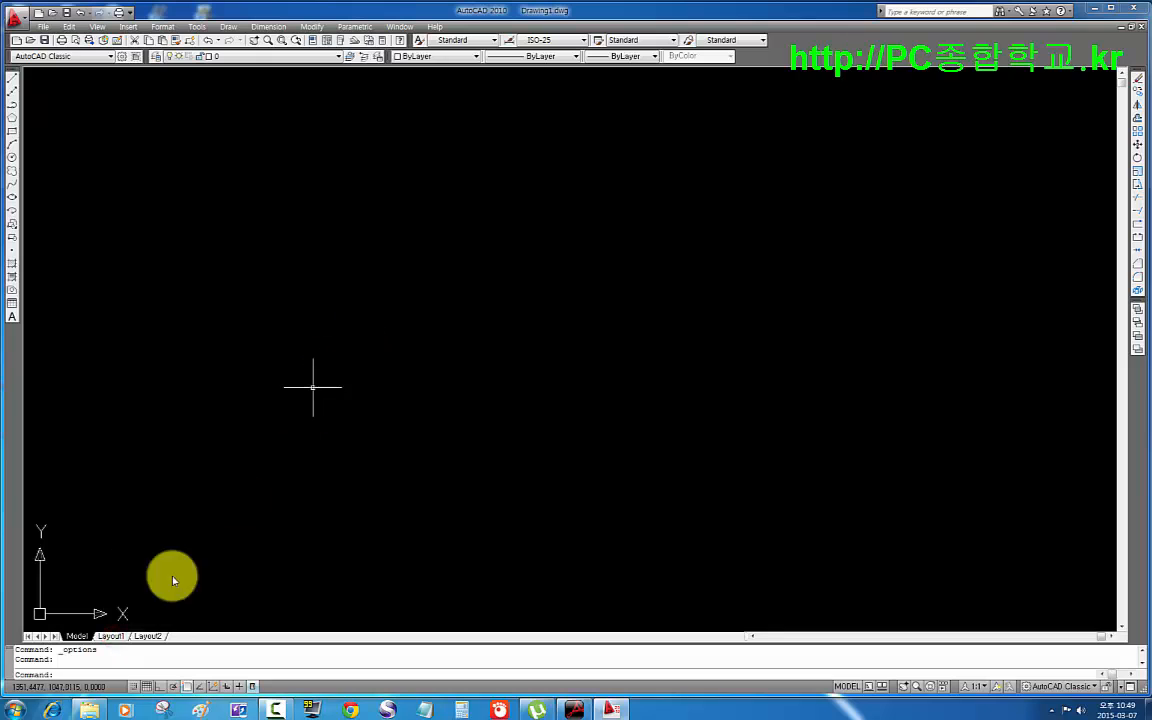
pyautogui.click(110, 636)
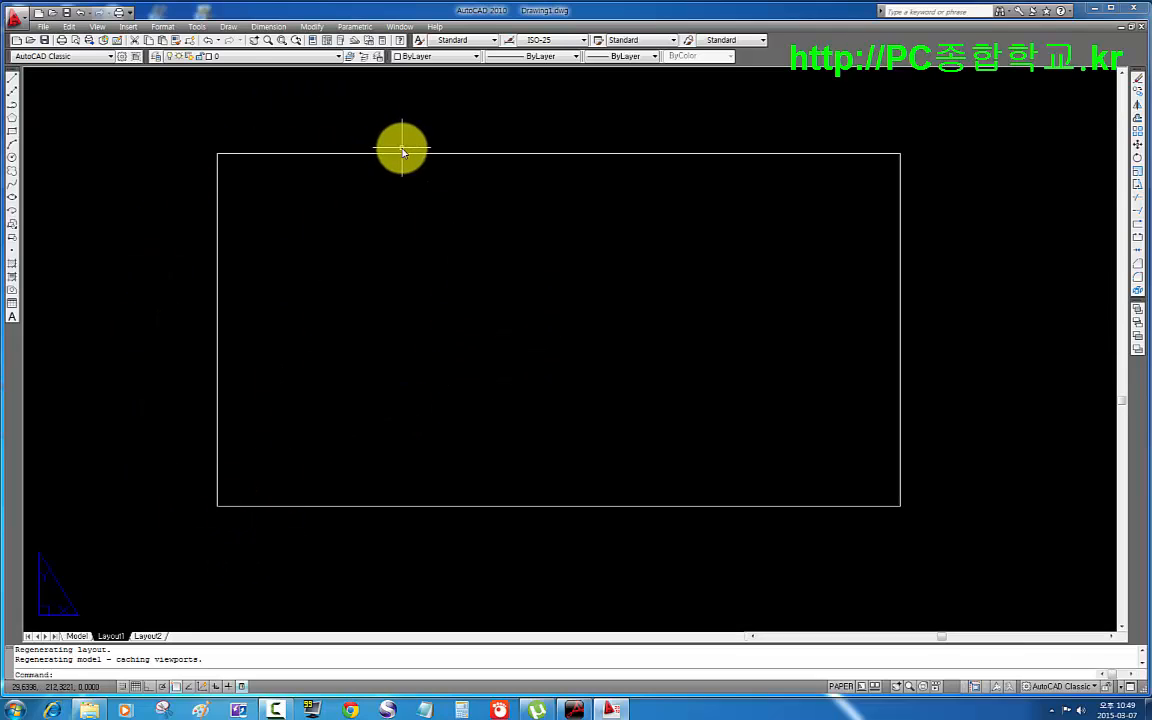
# - Erase the existing viewport frame from Layout1 and turn off Quick Properties
pyautogui.click(293, 548)
pyautogui.click(170, 433)
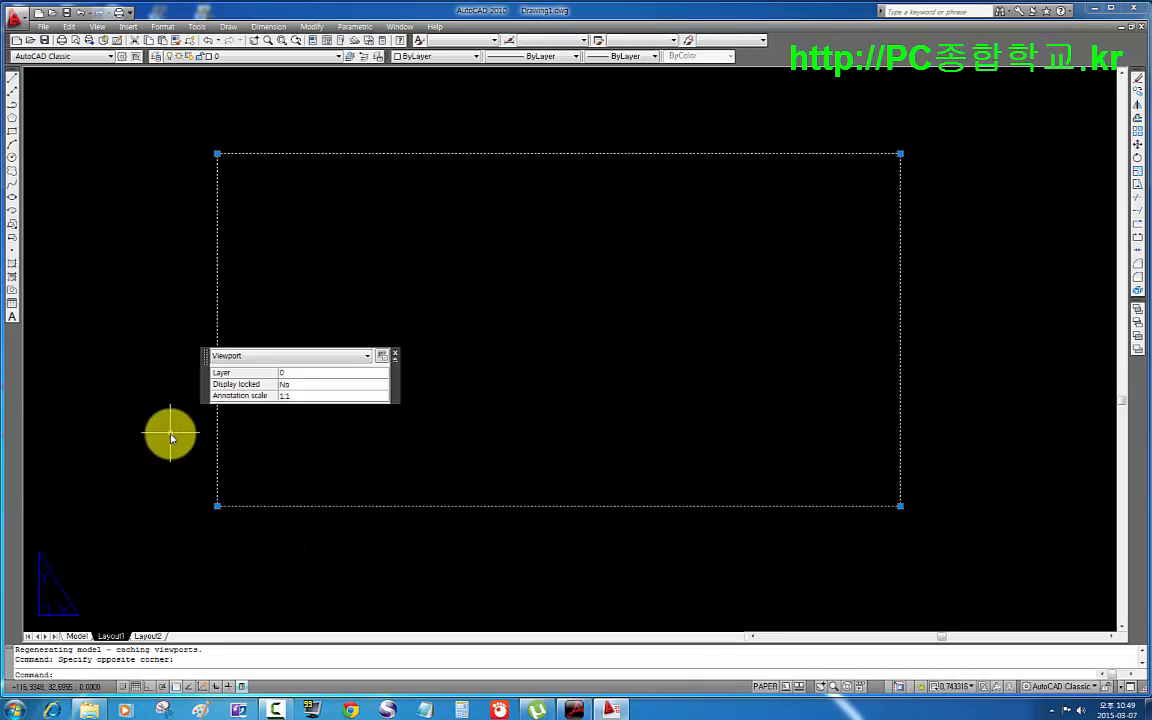
pyautogui.press('Delete')
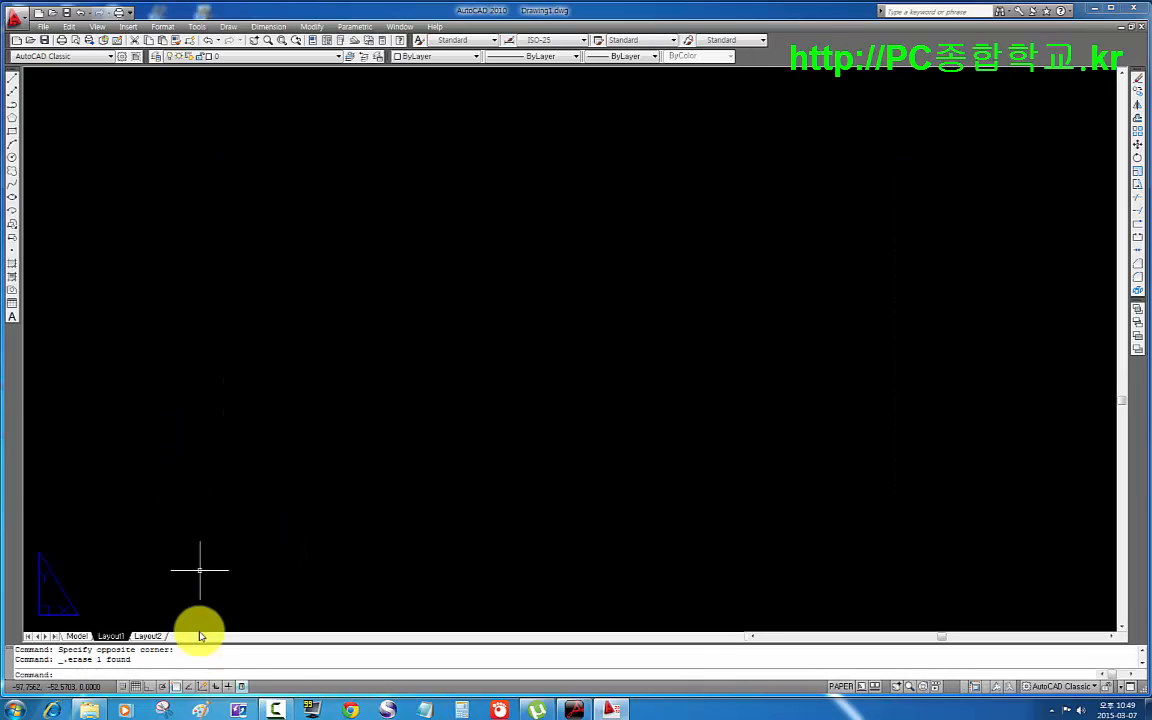
pyautogui.click(242, 687)
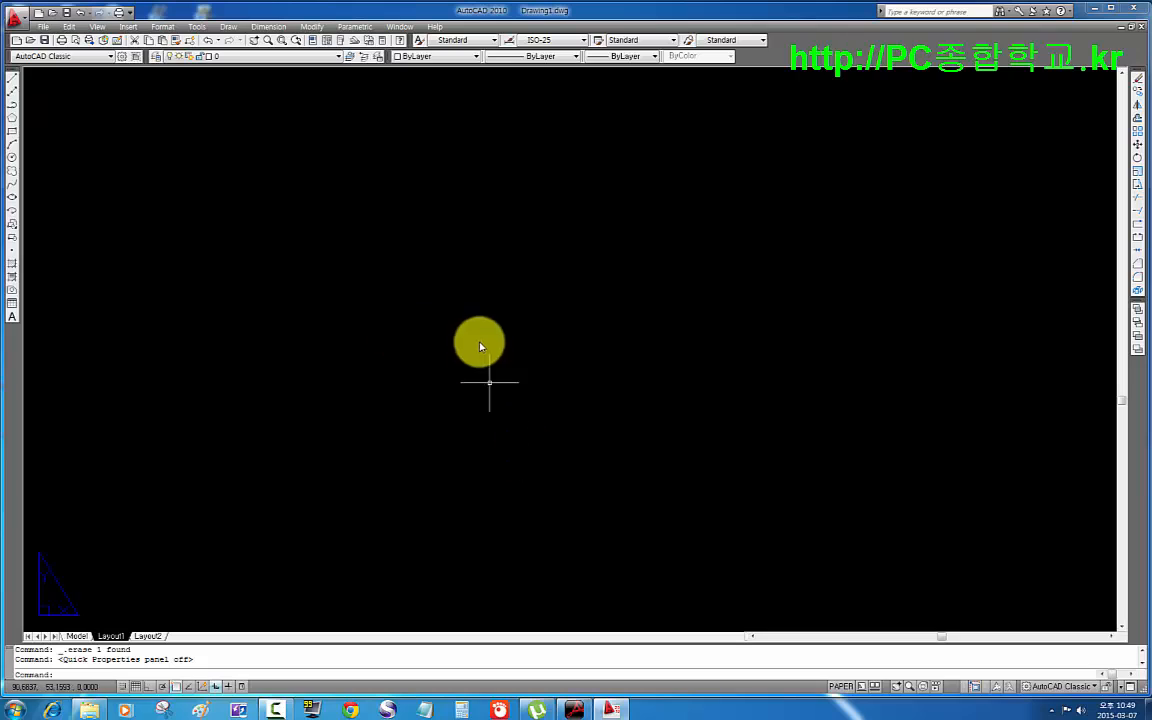
# - Set the paper space limits of Layout1 with lower left corner 0,0 and upper right corner 297,210
pyautogui.click(475, 331)
pyautogui.click(472, 334)
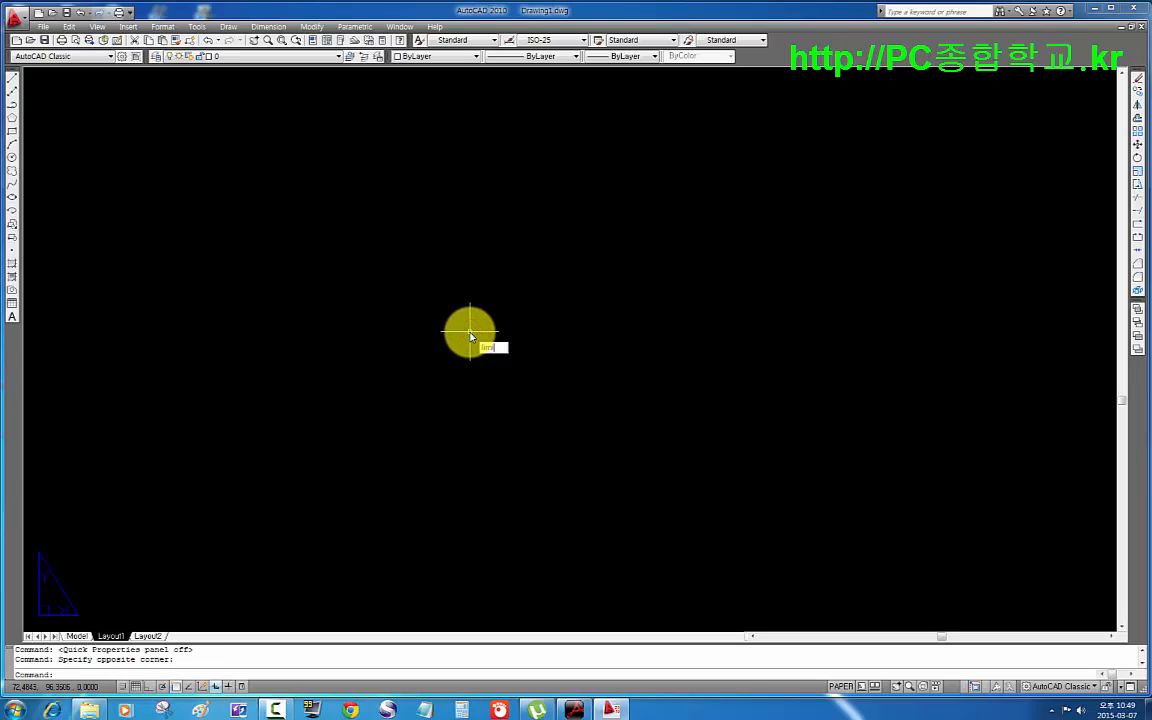
pyautogui.write('limits')
pyautogui.press('Return')
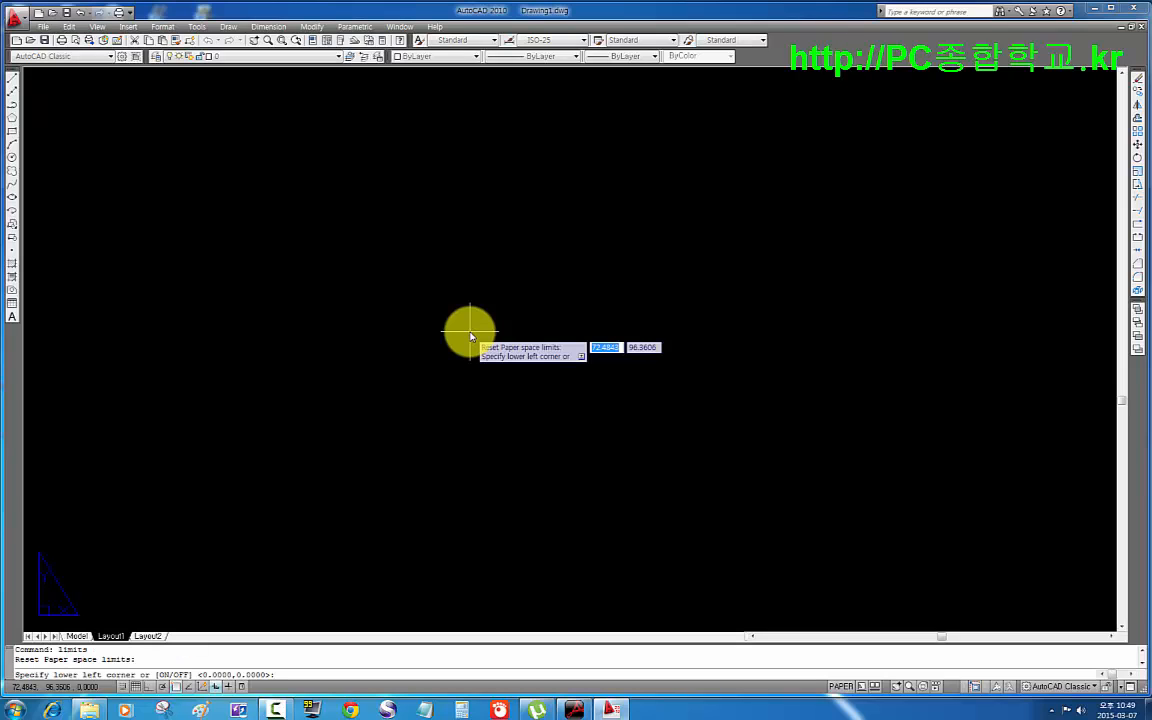
pyautogui.write('0')
pyautogui.press('Tab')
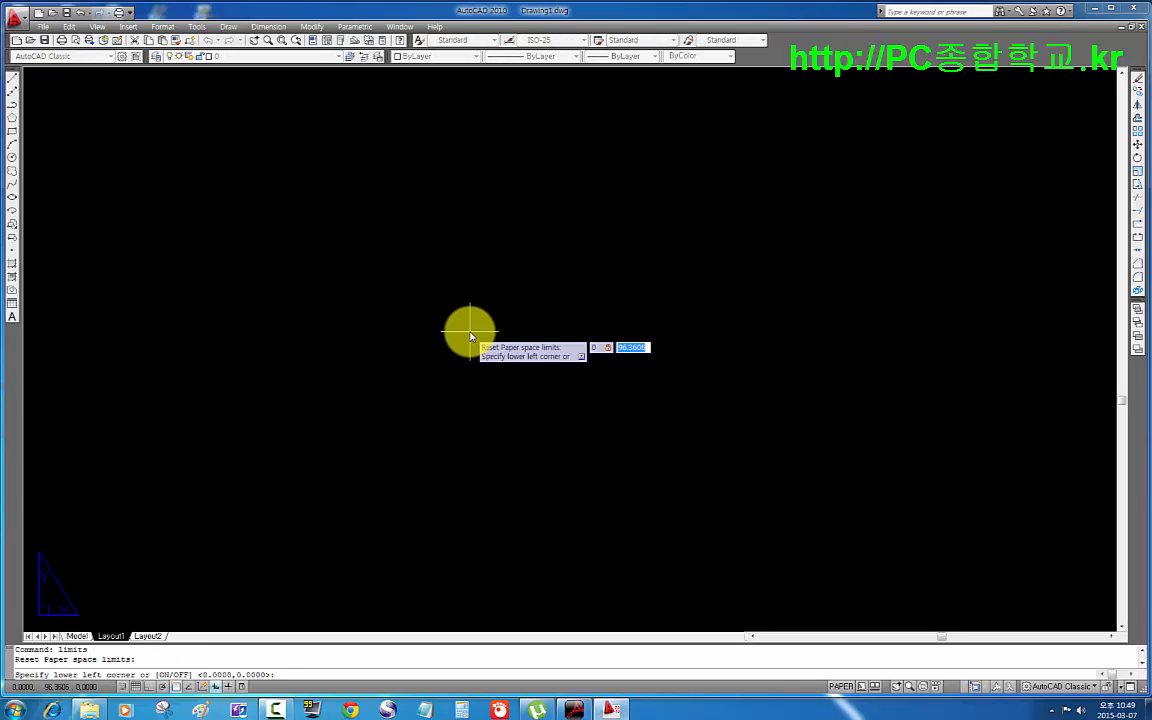
pyautogui.write('0')
pyautogui.press('Return')
pyautogui.write('297')
pyautogui.press('Tab')
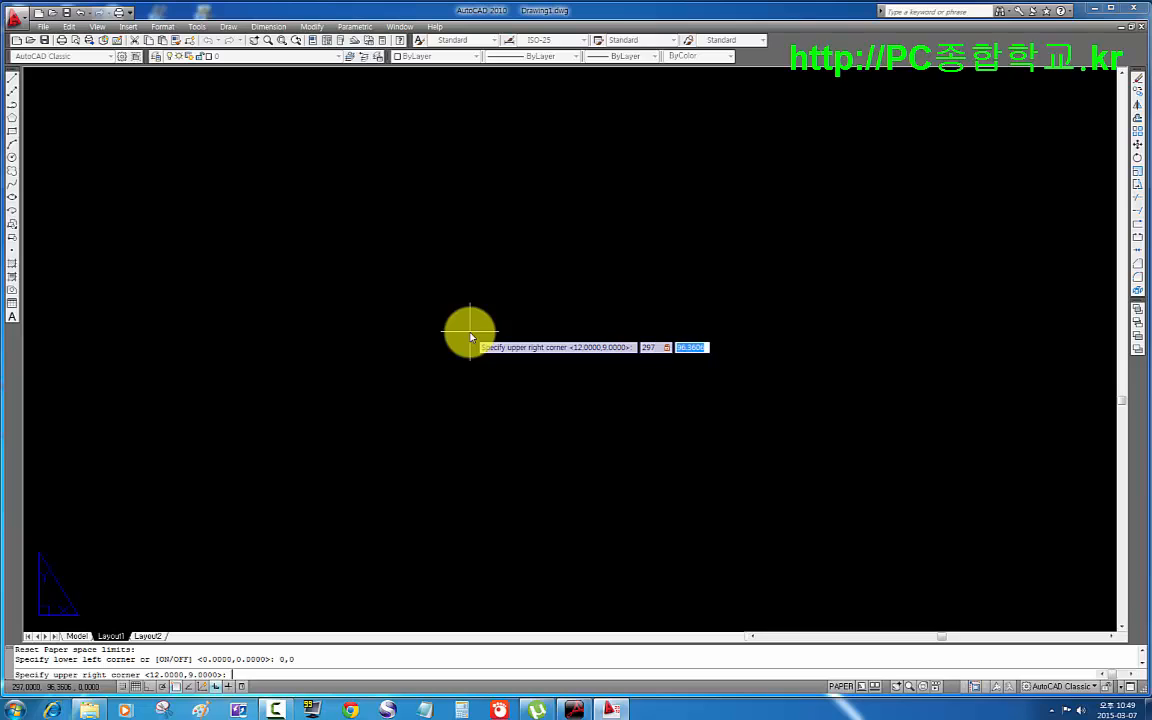
pyautogui.press('Return')
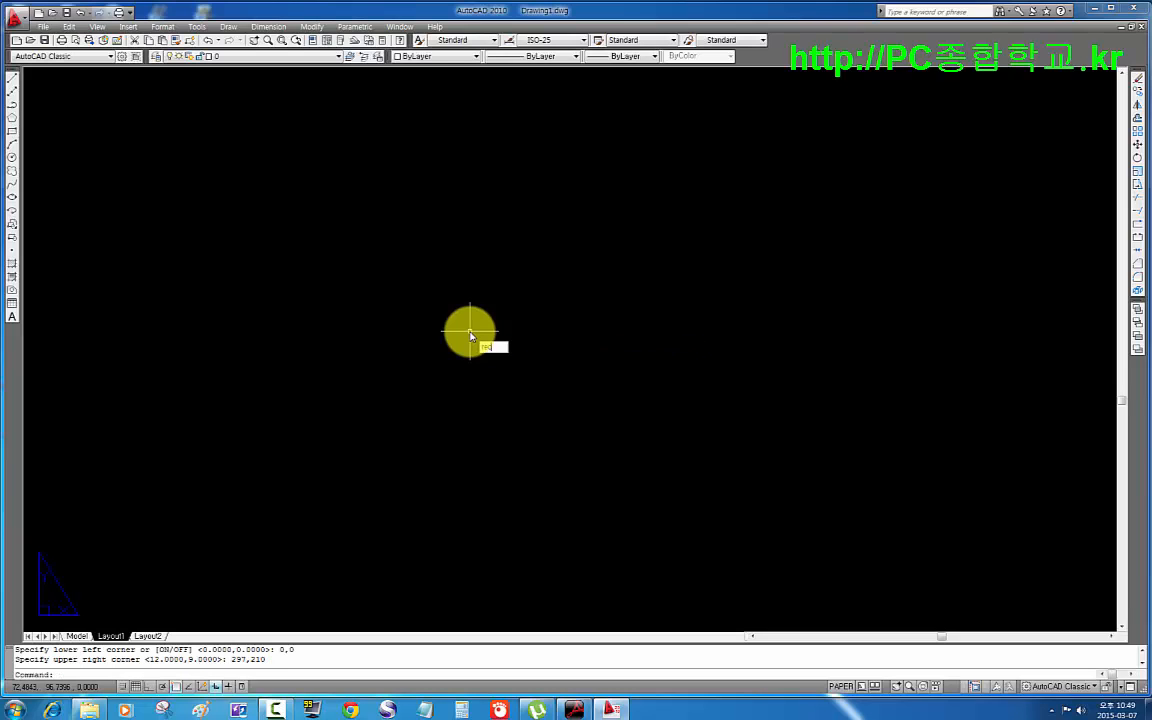
# - Draw a 297 by 210 rectangle in Layout1 with its first corner at 0,0
pyautogui.write('rec')
pyautogui.press('Return')
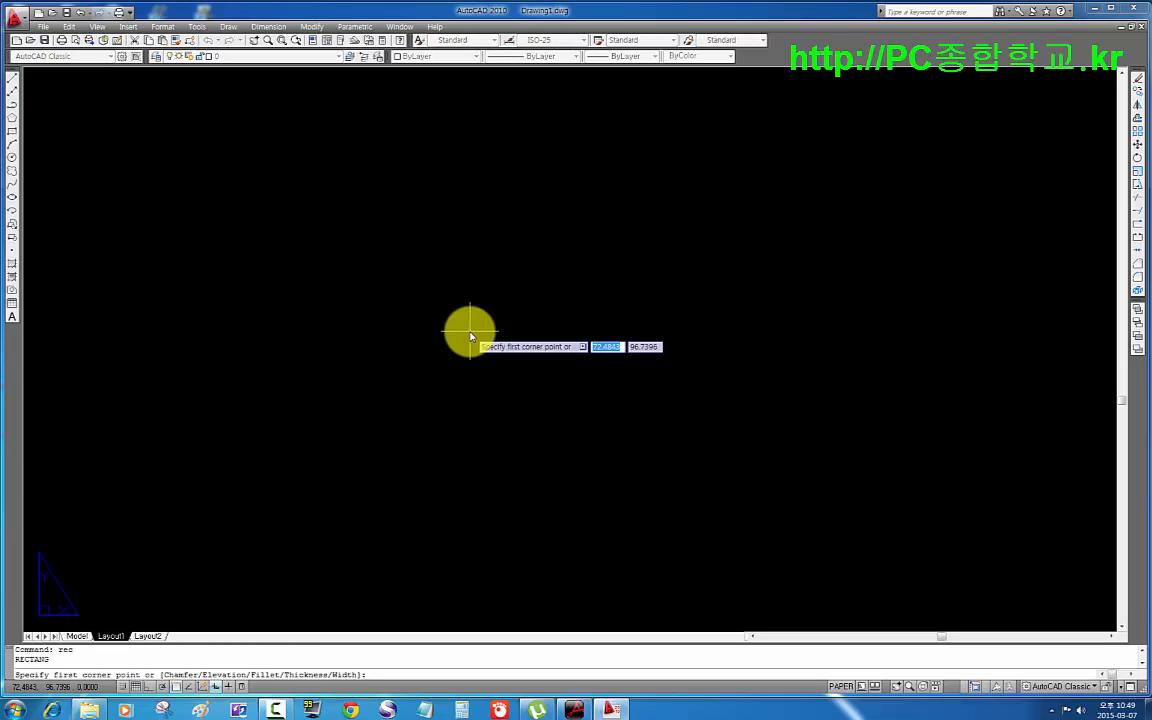
pyautogui.write('0')
pyautogui.press('Tab')
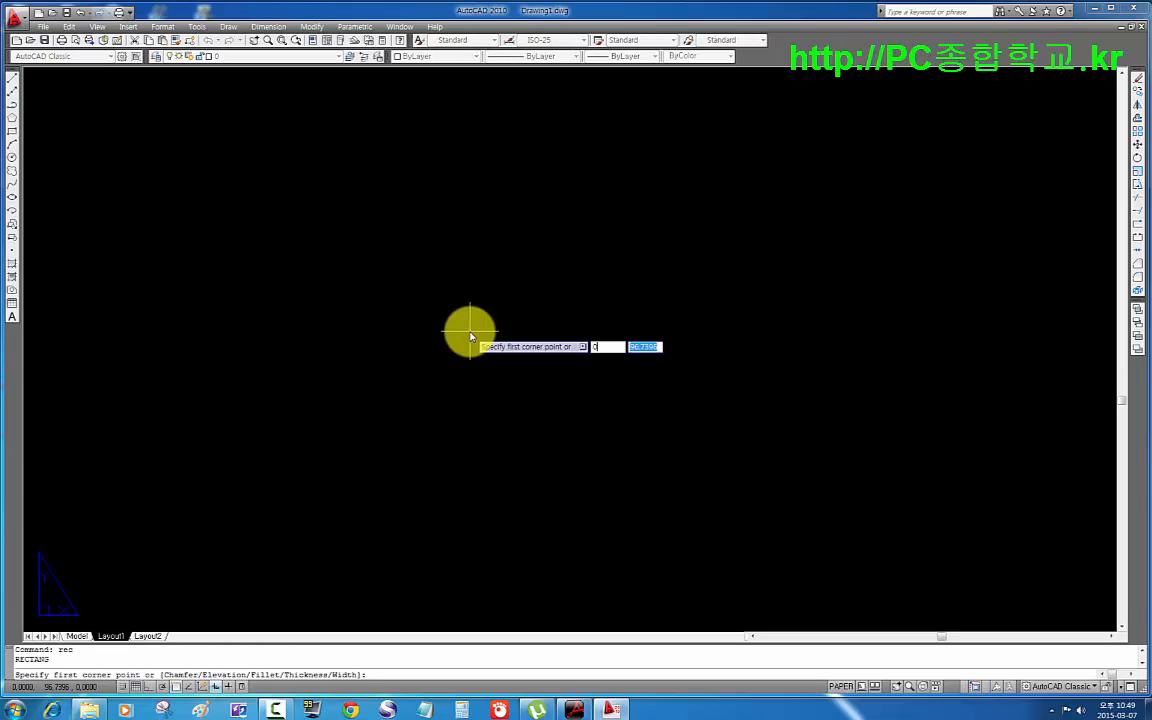
pyautogui.write('0')
pyautogui.press('Return')
pyautogui.write('297')
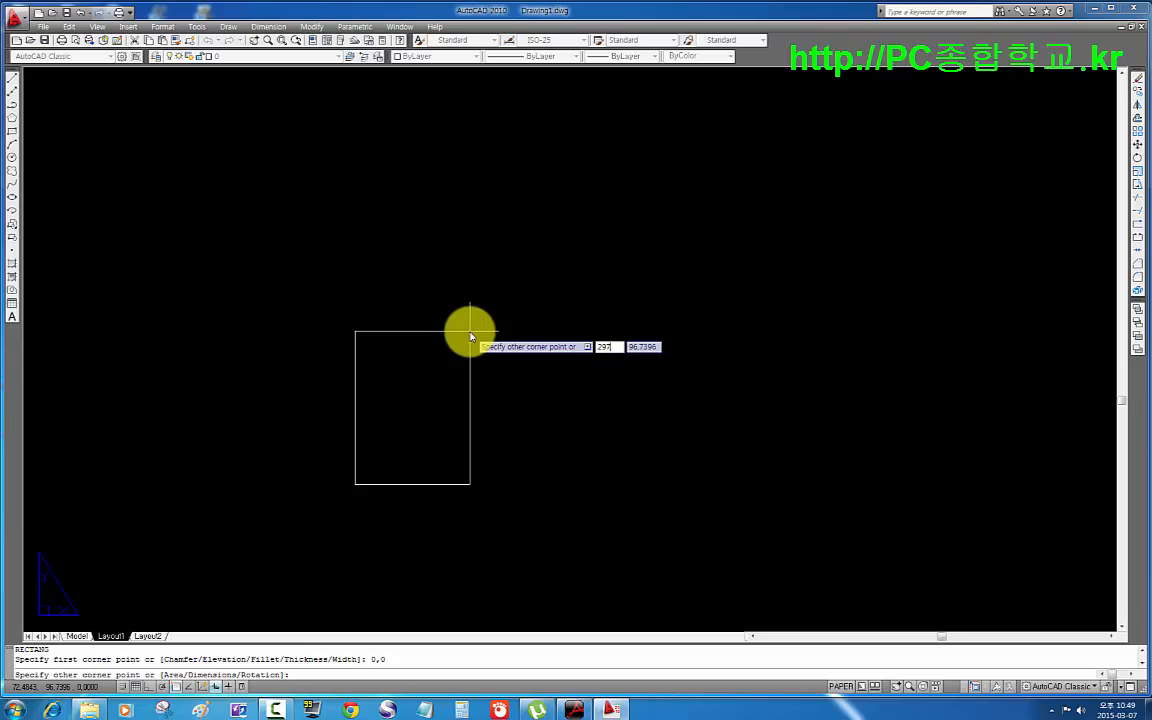
pyautogui.press('Tab')
pyautogui.write('210')
pyautogui.press('Return')
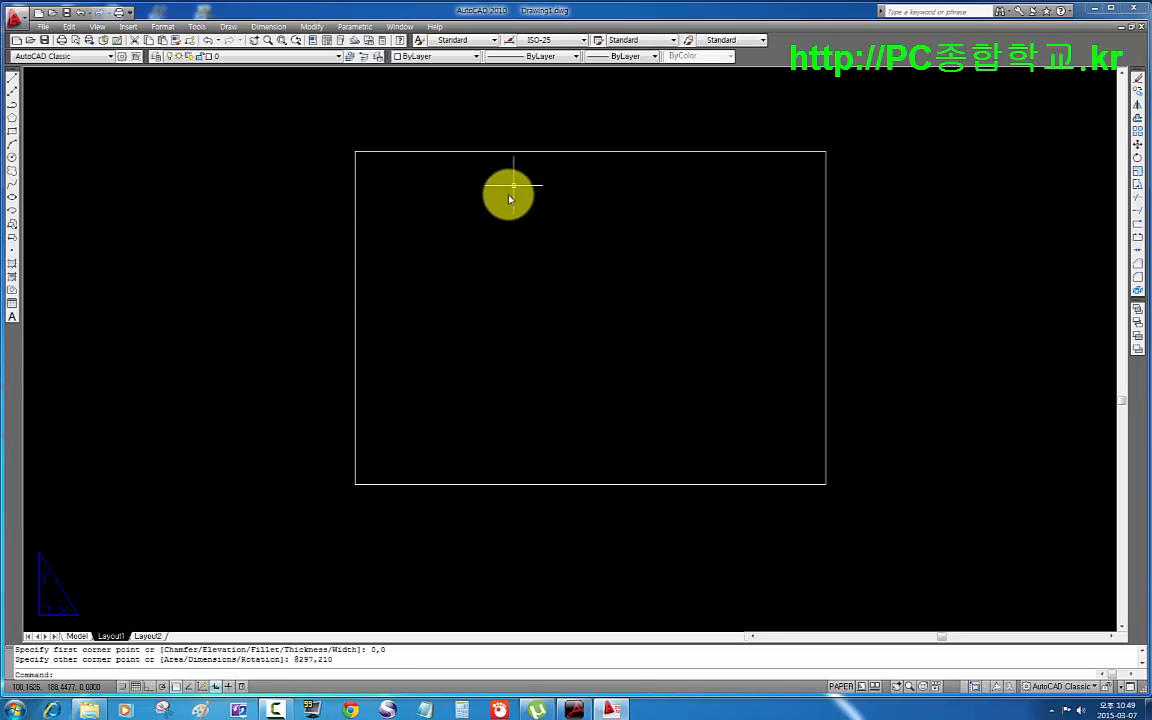
# - Offset the sheet rectangle 10 units inward to form the inner border
pyautogui.write('o')
pyautogui.press('Return')
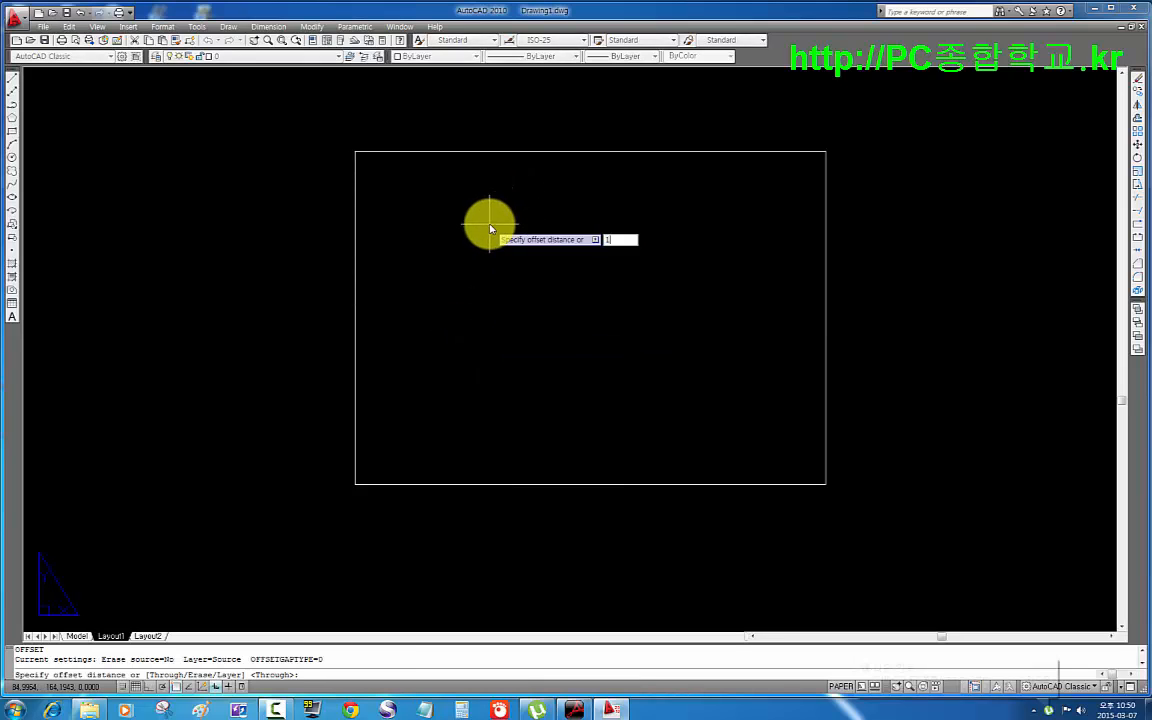
pyautogui.write('10')
pyautogui.press('Return')
pyautogui.click(517, 152)
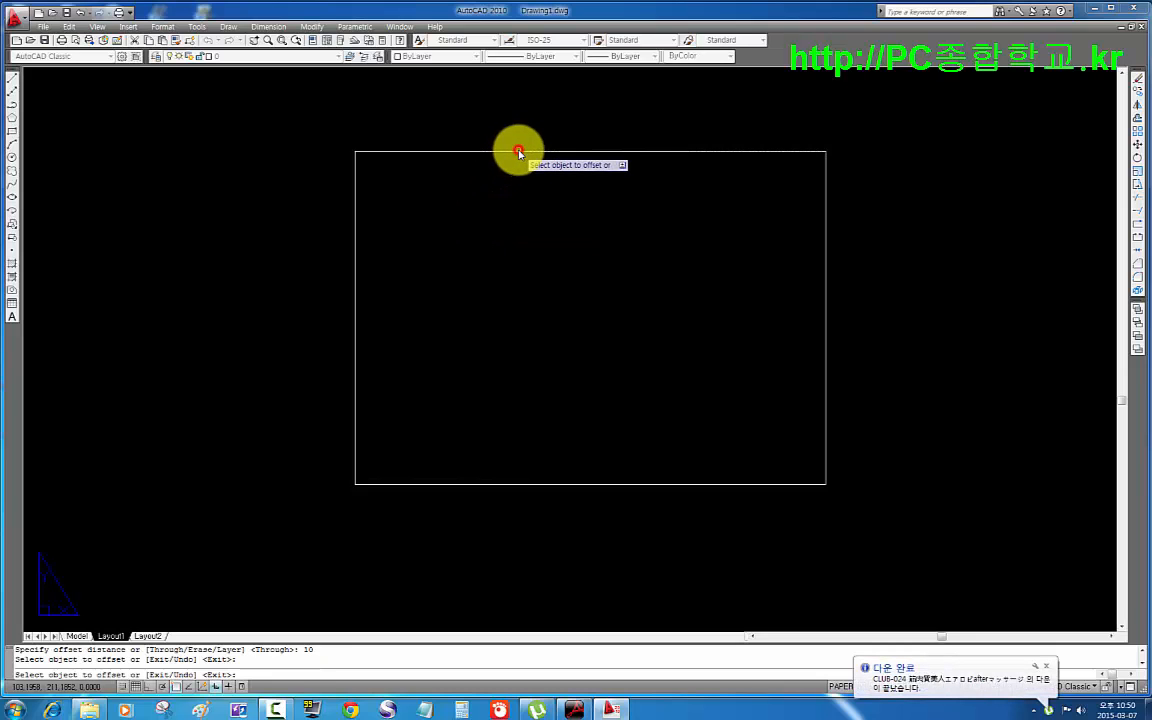
pyautogui.click(540, 247)
pyautogui.press('Return')
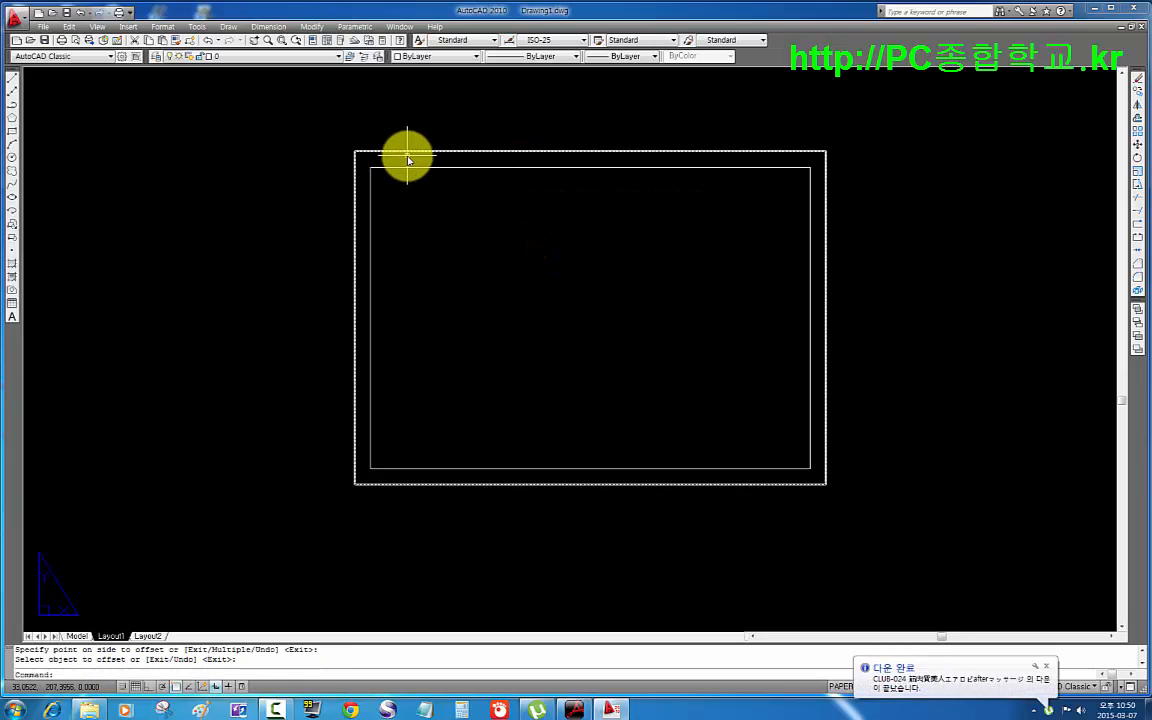
# - Erase the outer 297 by 210 rectangle, keeping only the inner border
pyautogui.click(405, 155)
pyautogui.click(334, 120)
pyautogui.press('Delete')
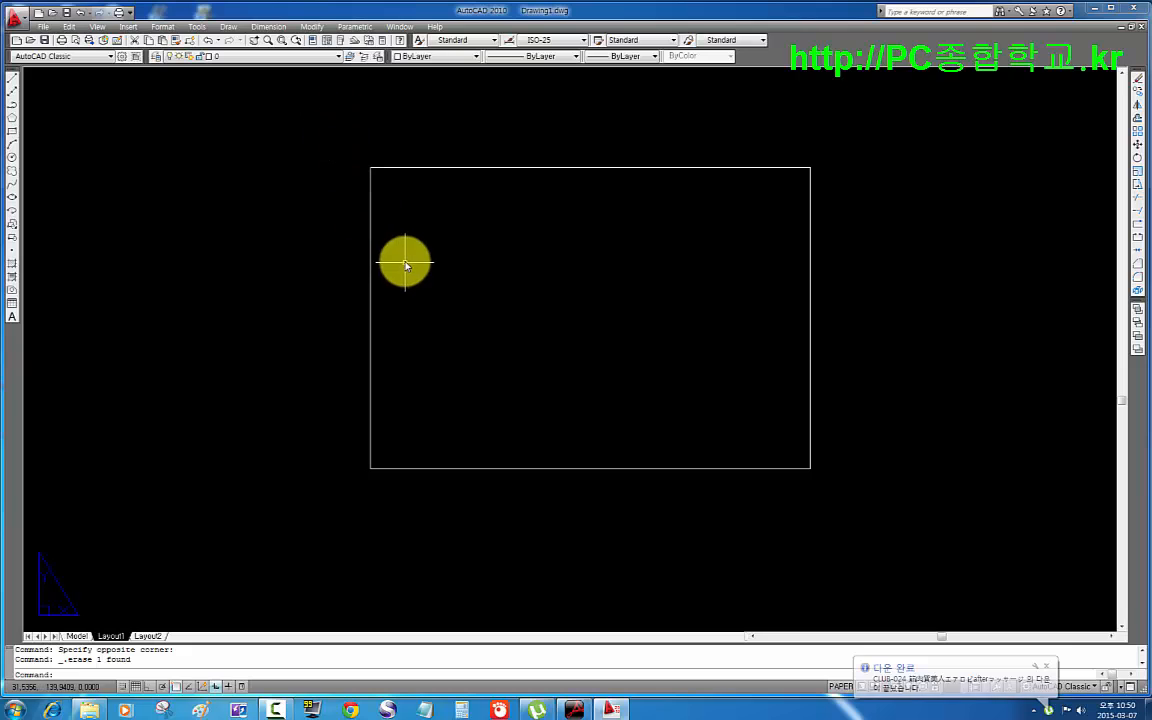
# - Explode the inner border rectangle into separate lines
pyautogui.press('Return')
pyautogui.click(509, 213)
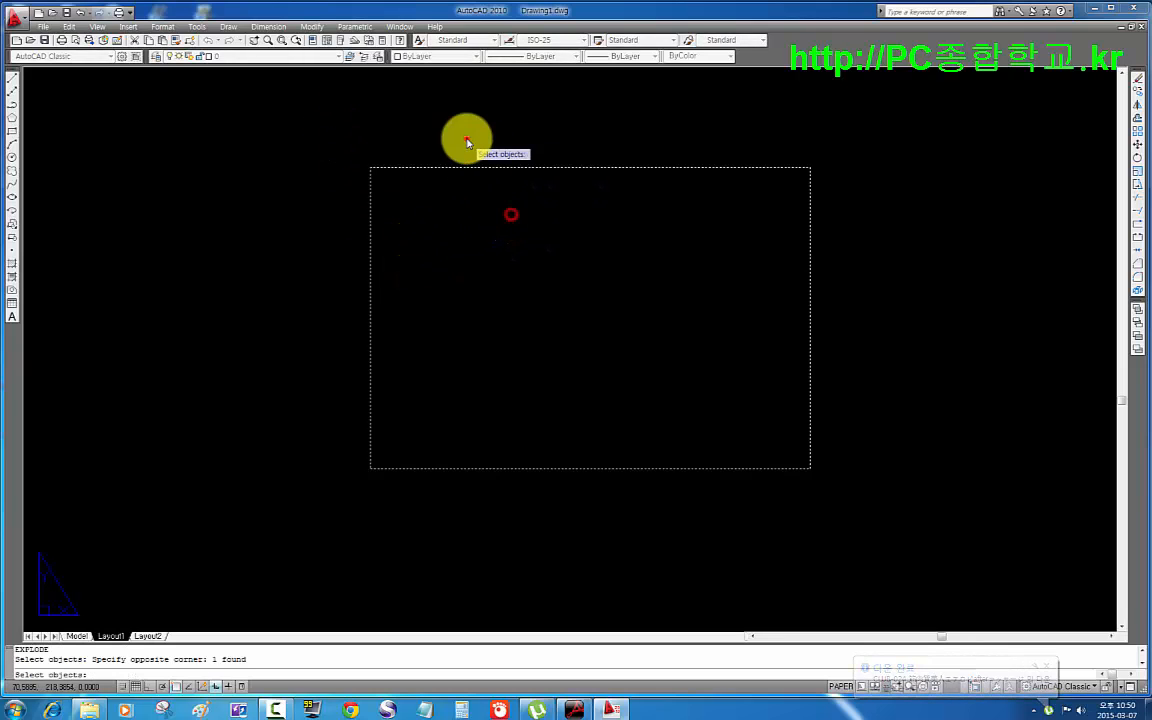
pyautogui.click(465, 139)
# - Offset the upper border line 15 units downward into the sheet
pyautogui.write('o')
pyautogui.press('Return')
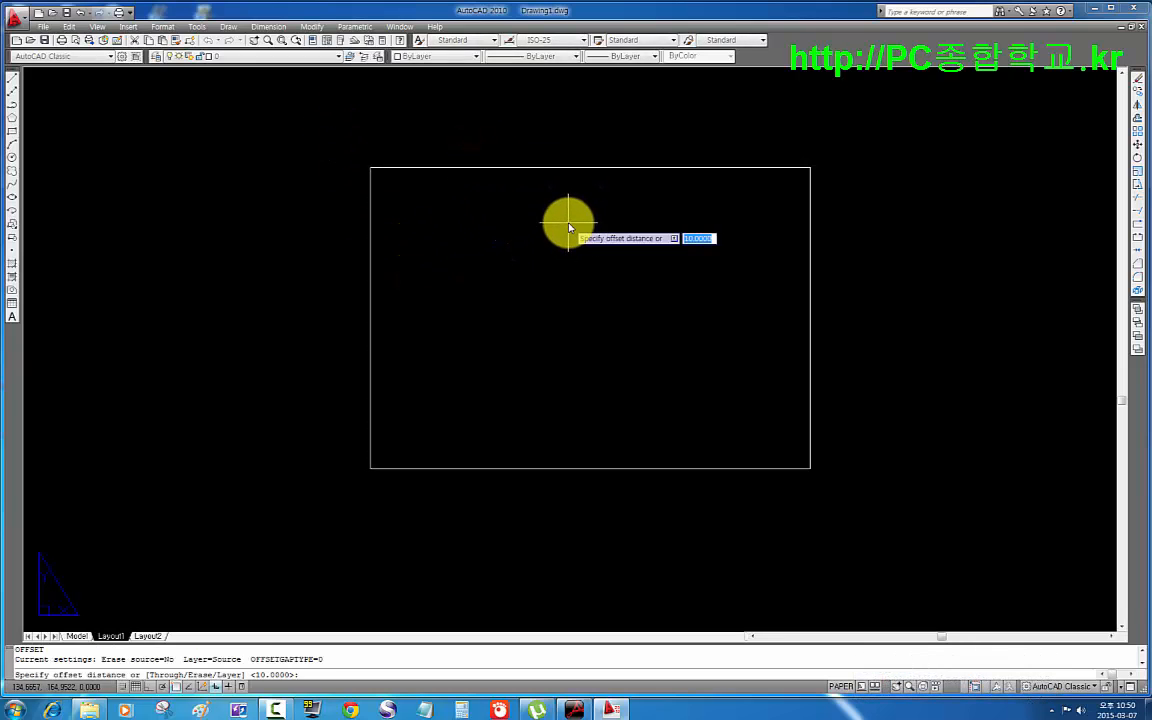
pyautogui.write('15')
pyautogui.press('Return')
pyautogui.click(586, 168)
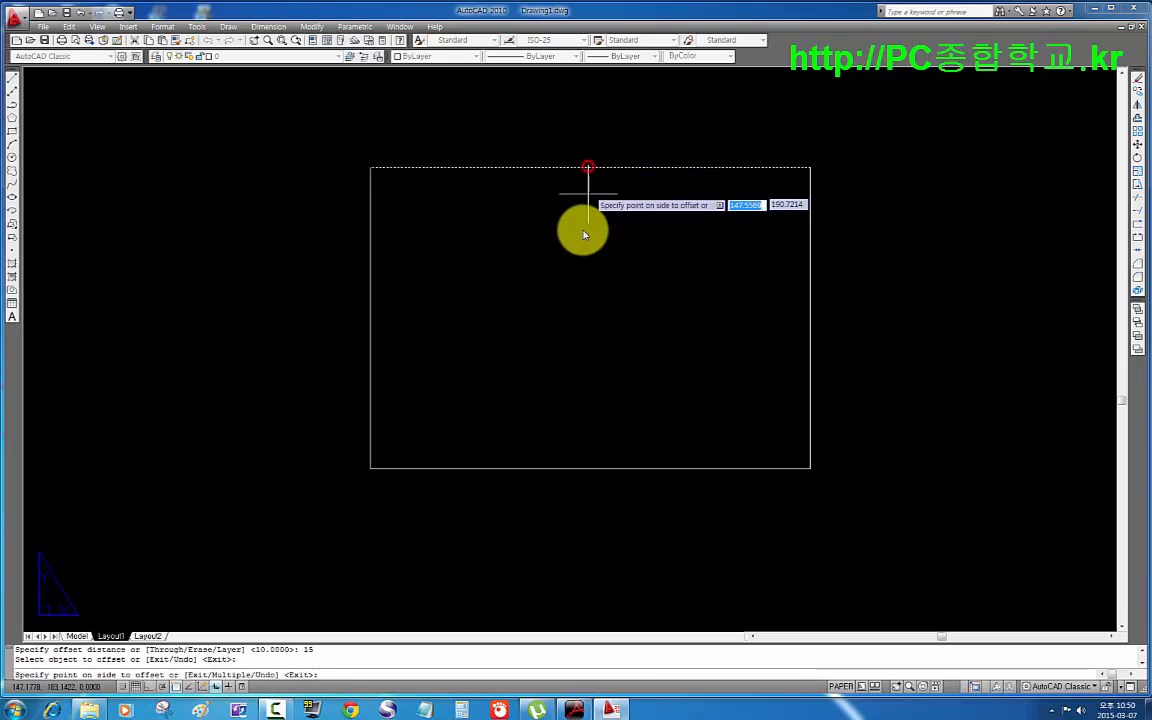
pyautogui.click(582, 230)
pyautogui.press('Return')
# - Offset the border's right-hand vertical line 45 units inward
pyautogui.press('Return')
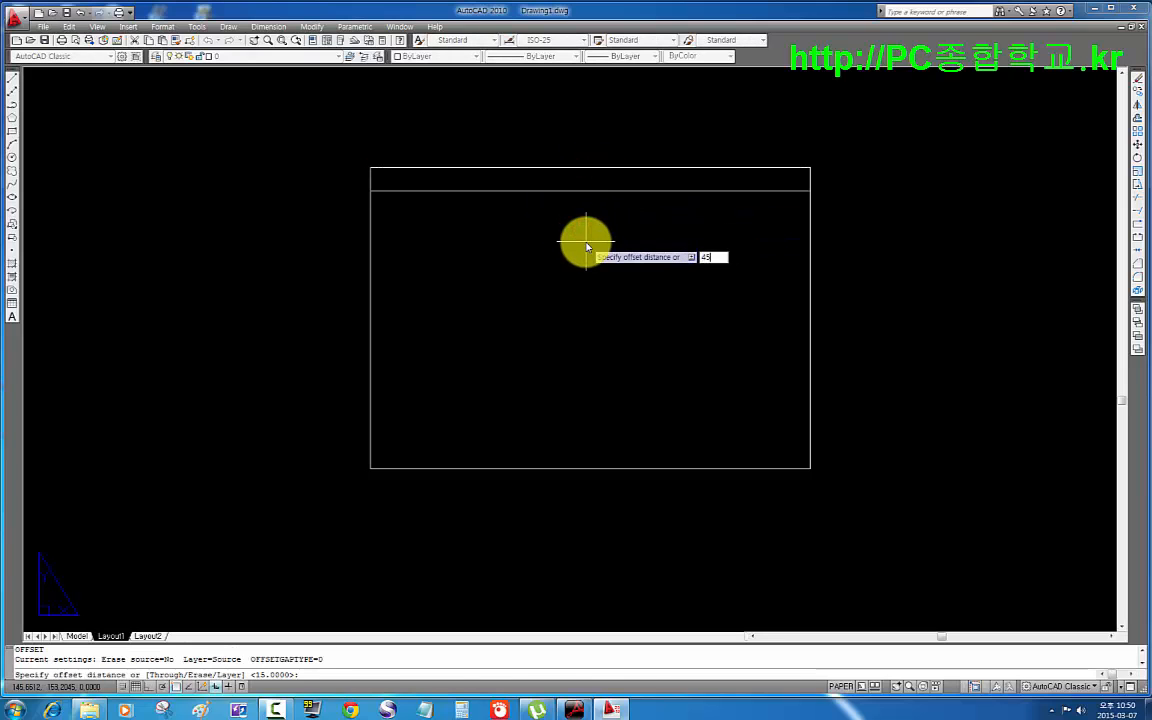
pyautogui.press('Return')
pyautogui.click(810, 303)
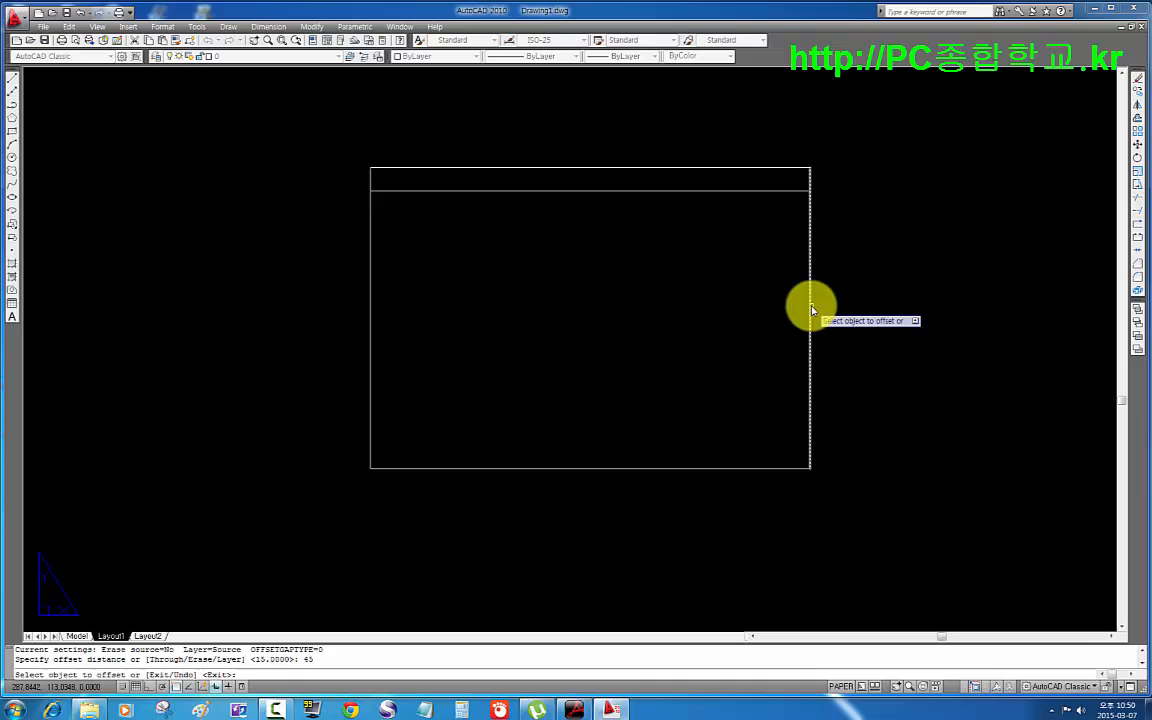
pyautogui.click(676, 296)
pyautogui.press('Escape')
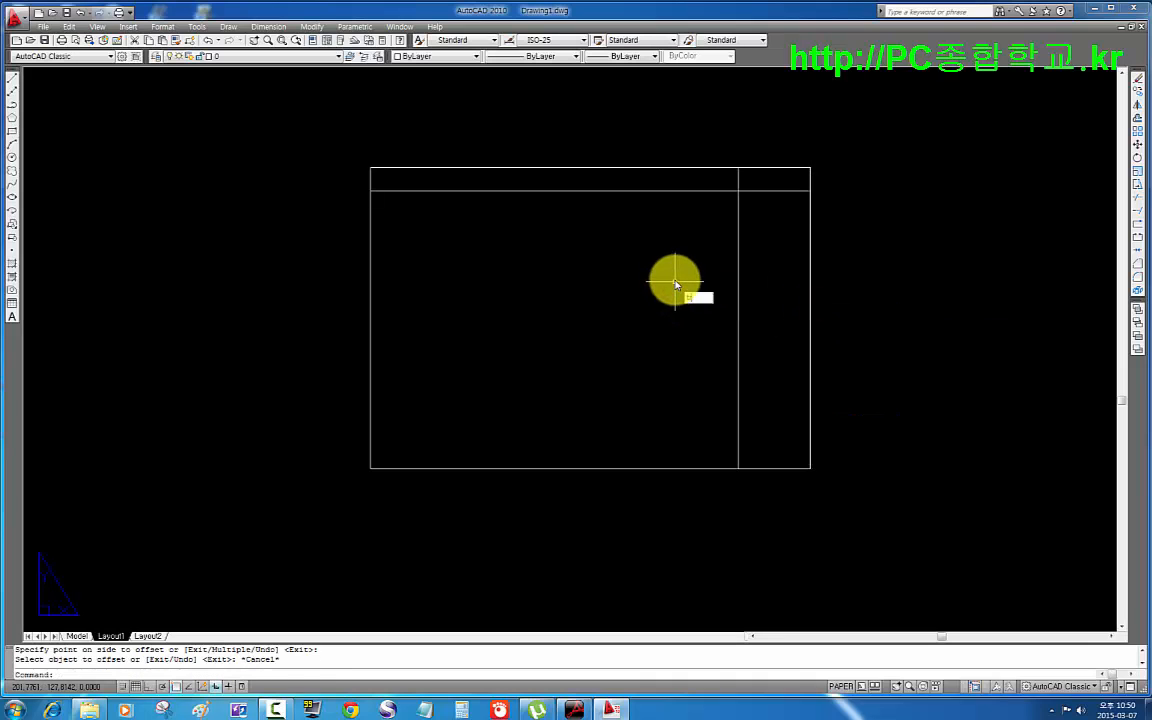
# - Trim the two offset lines so only a small box remains in the border's upper-right corner
pyautogui.write('tr')
pyautogui.press('Return')
pyautogui.press('Return')
pyautogui.click(774, 253)
pyautogui.click(638, 345)
pyautogui.click(660, 175)
pyautogui.click(564, 241)
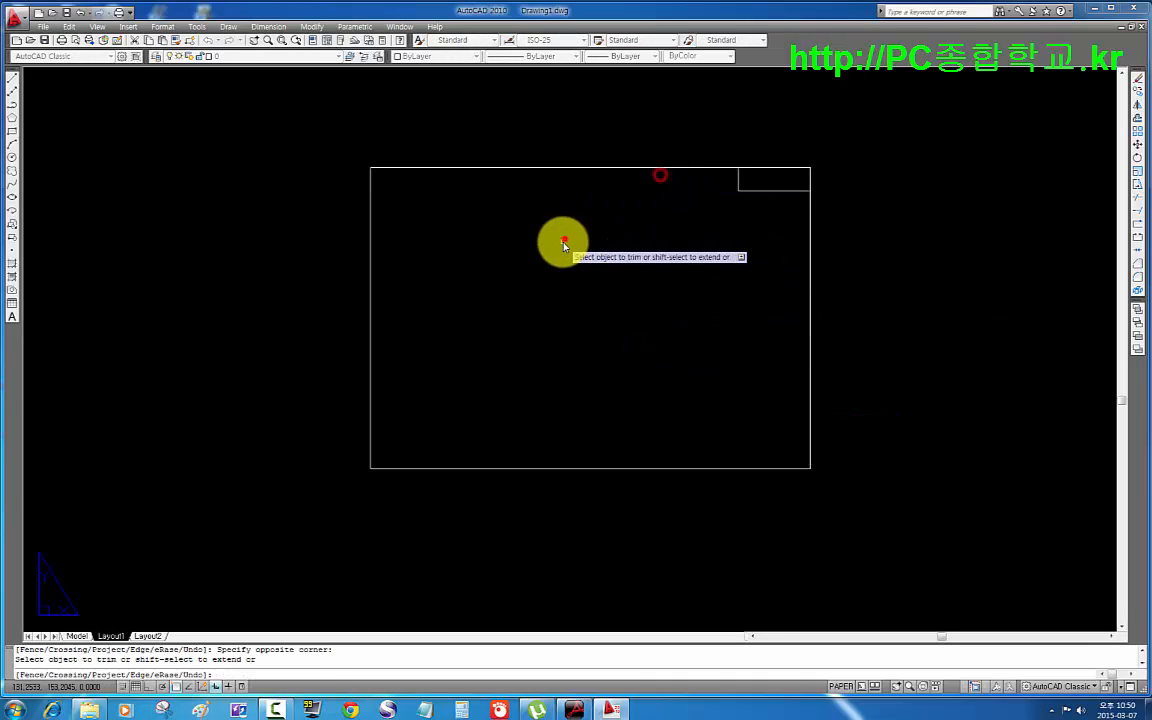
pyautogui.moveTo(725, 252)
pyautogui.mouseDown(button='middle')
pyautogui.moveTo(535, 270)
pyautogui.moveTo(661, 270)
pyautogui.mouseUp(button='middle')
pyautogui.press('Escape')
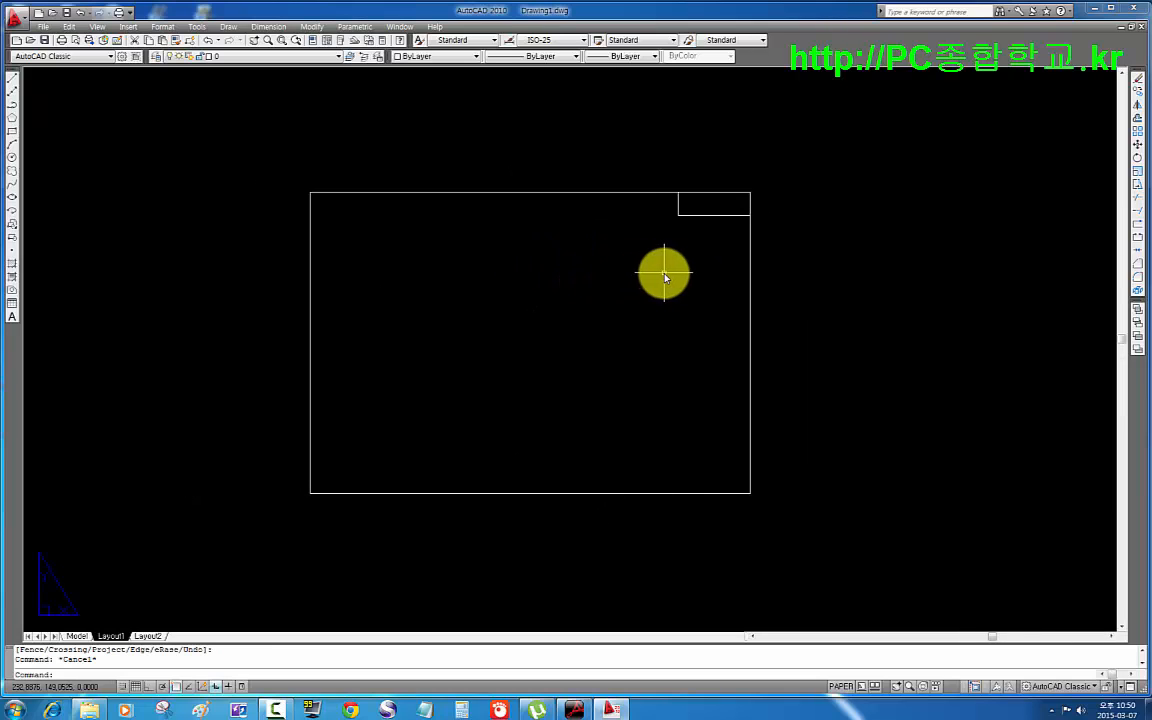
# - Start a multiline text area spanning the small corner box from its upper-left to its lower-right corner
pyautogui.write('t')
pyautogui.press('Return')
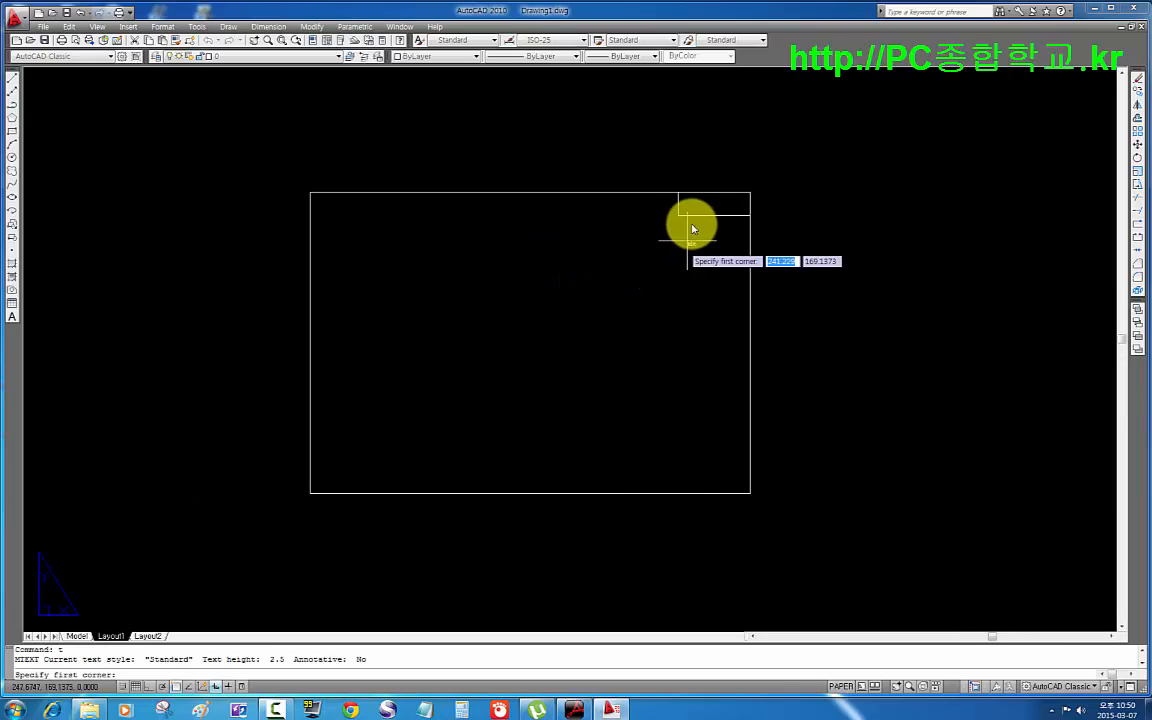
pyautogui.click(678, 192)
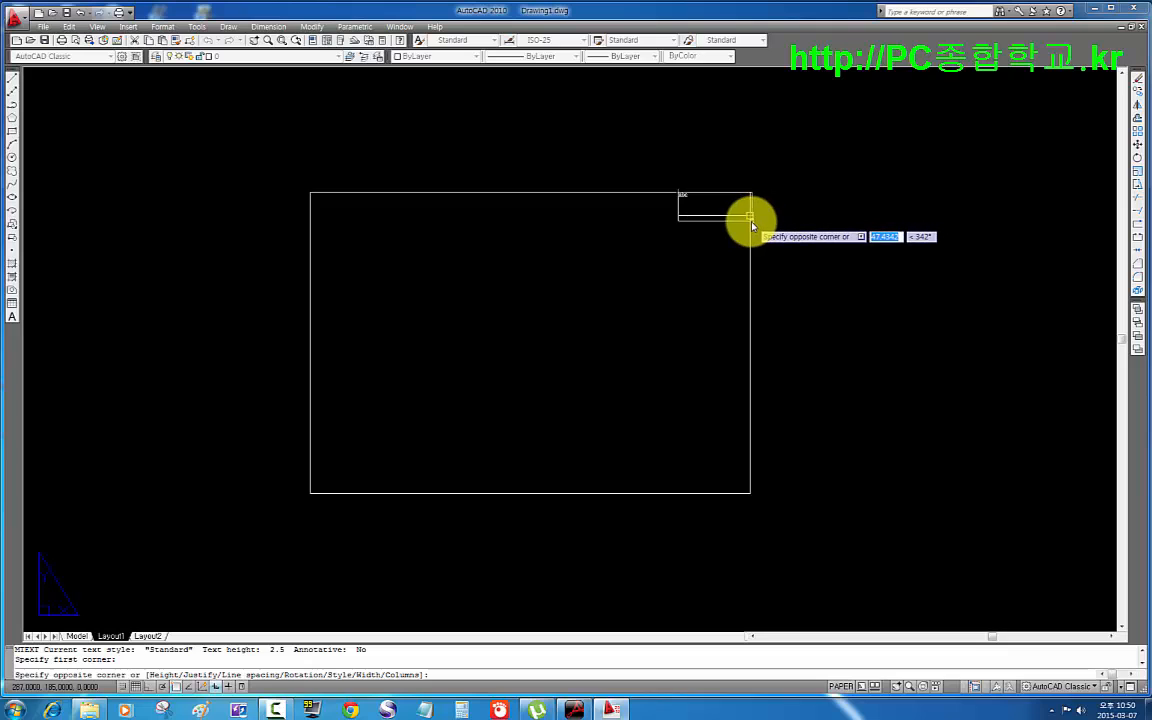
pyautogui.click(751, 219)
pyautogui.moveTo(648, 265); pyautogui.dragTo(607, 316, button='middle')
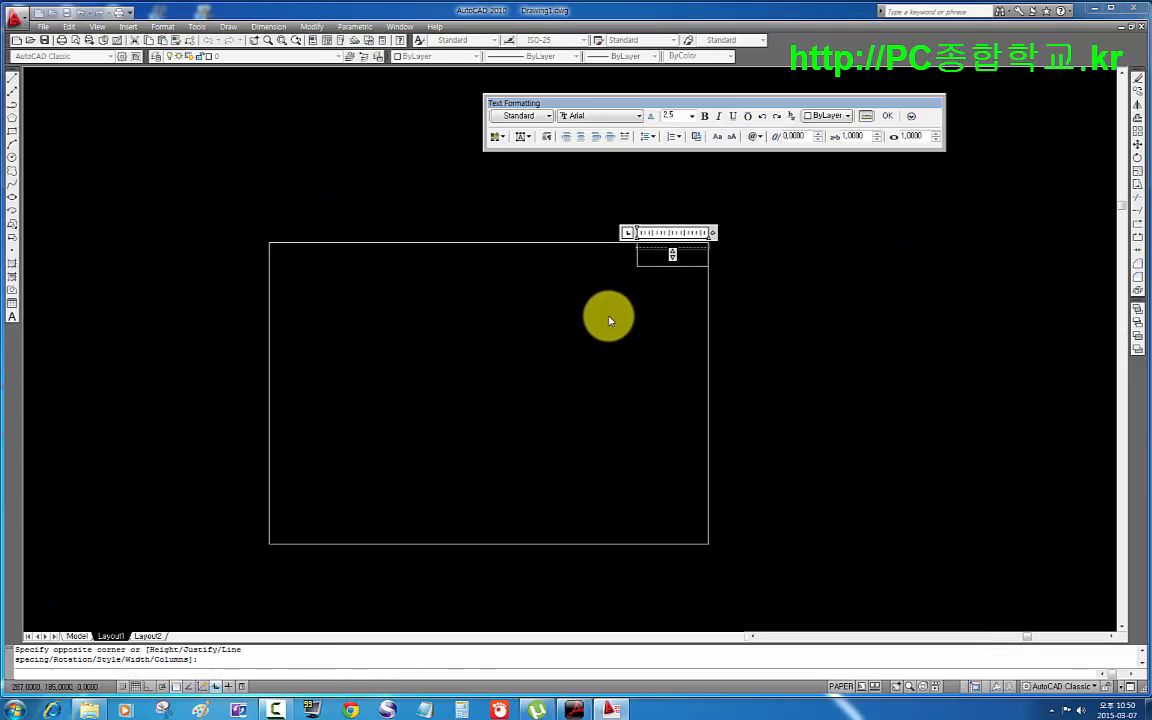
pyautogui.click(523, 137)
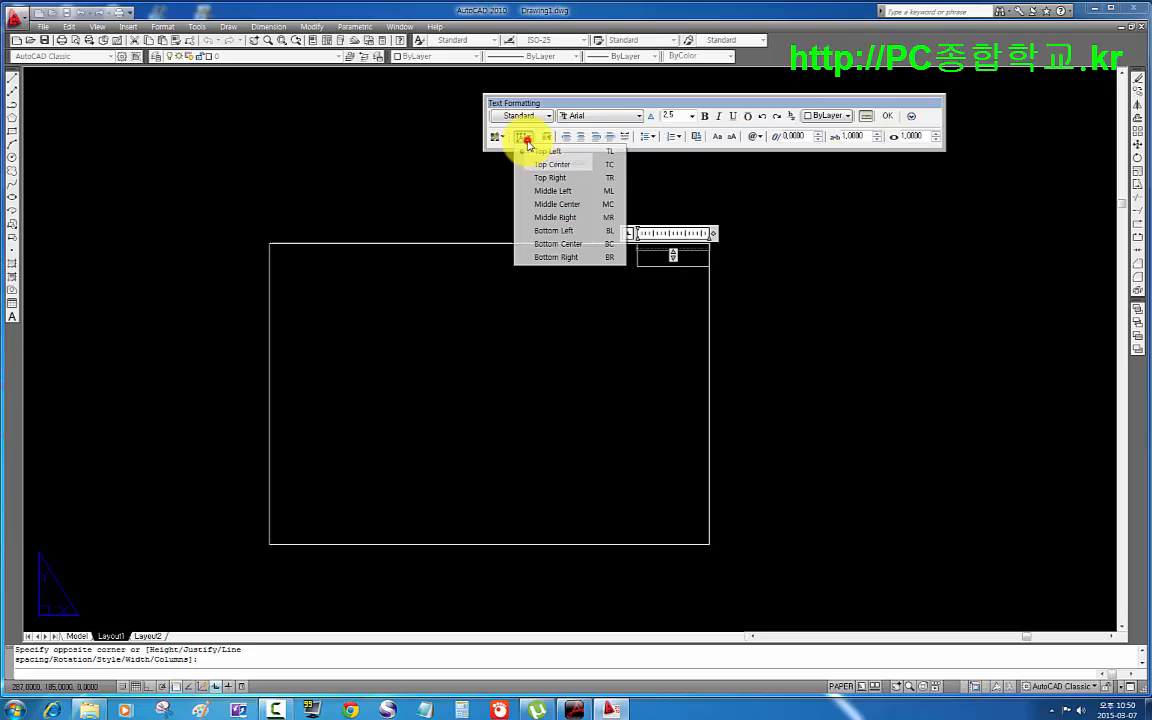
pyautogui.click(536, 218)
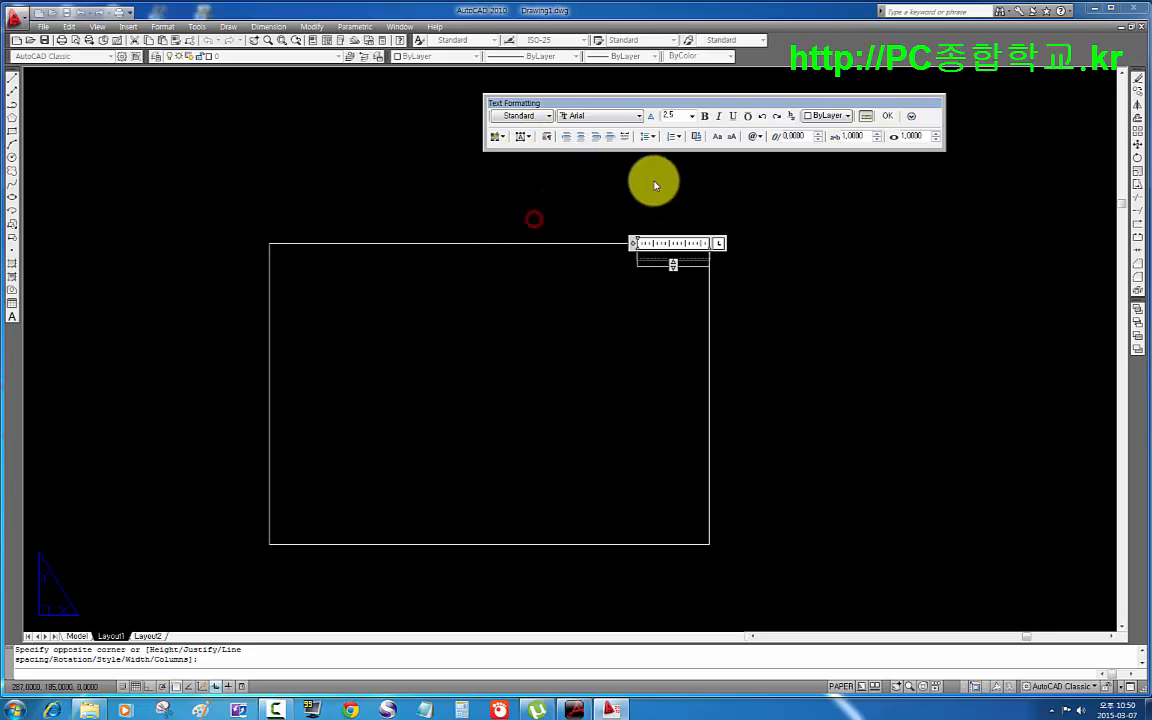
pyautogui.click(548, 116)
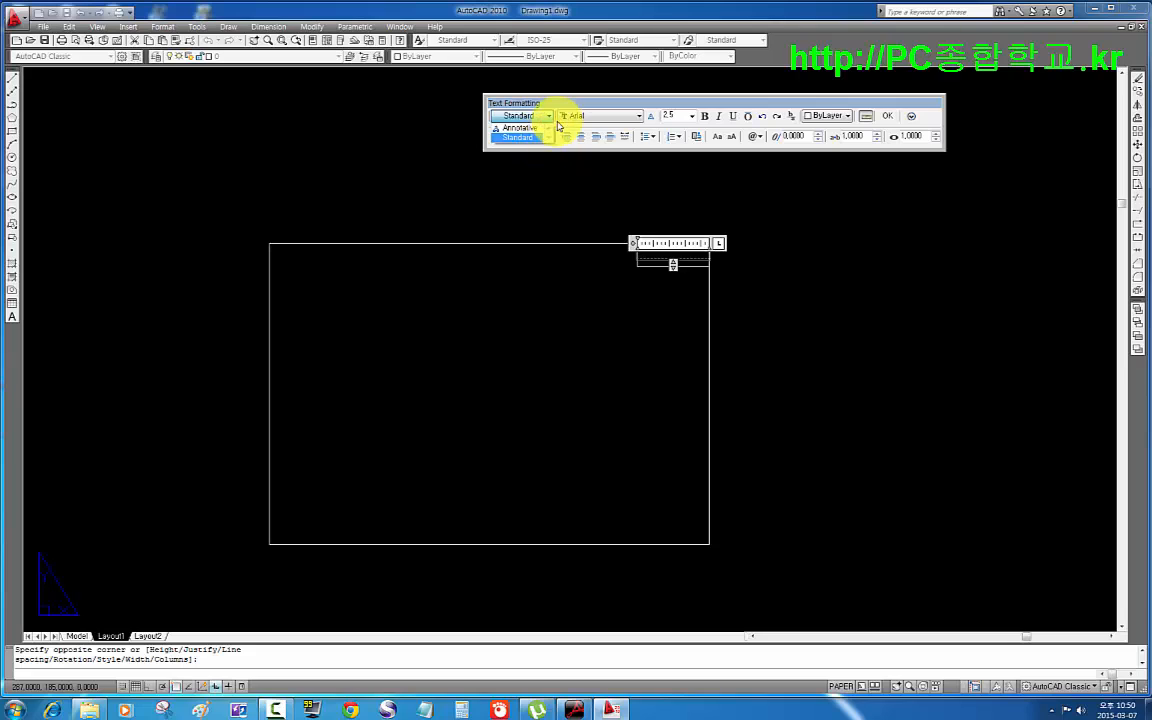
pyautogui.click(581, 177)
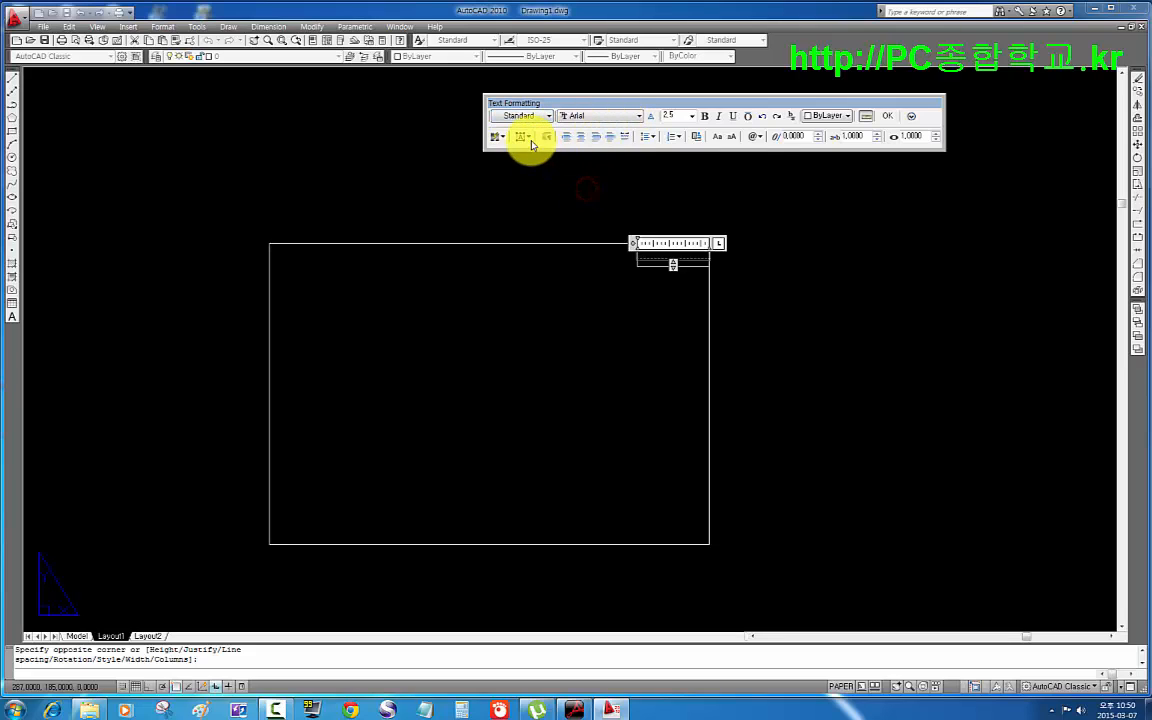
# - Enter the text 20150228-2 in the corner box with Middle Center justification and a height of 4
pyautogui.click(530, 142)
pyautogui.click(548, 203)
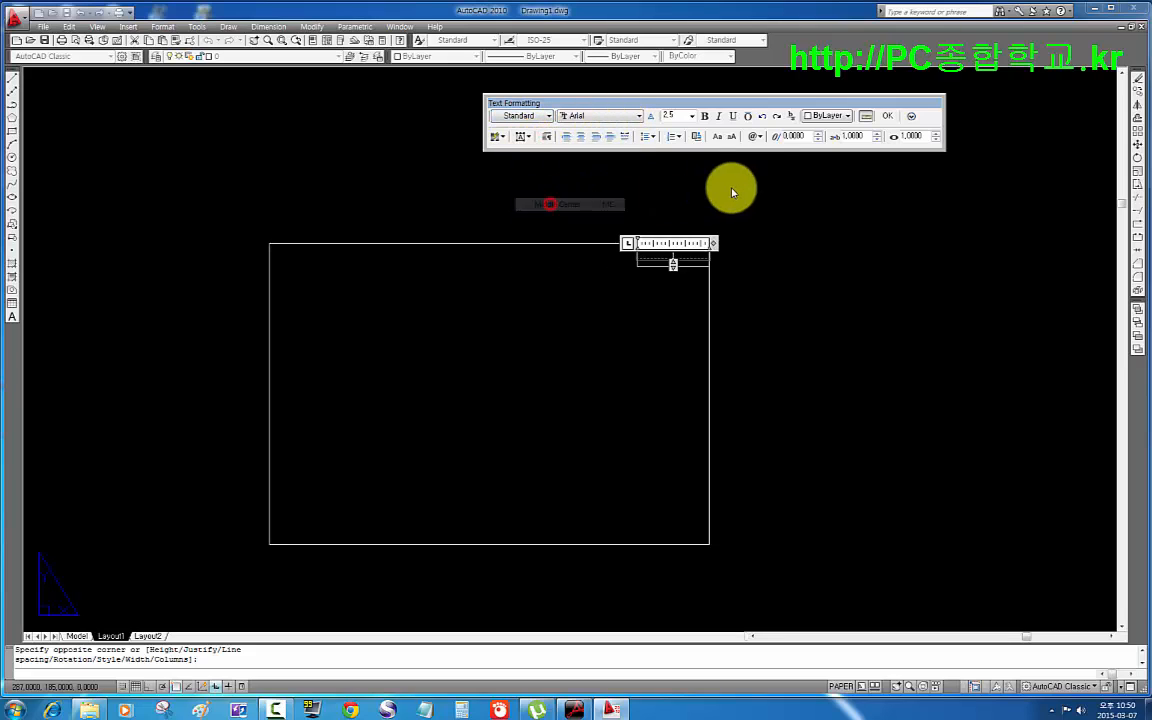
pyautogui.click(680, 116)
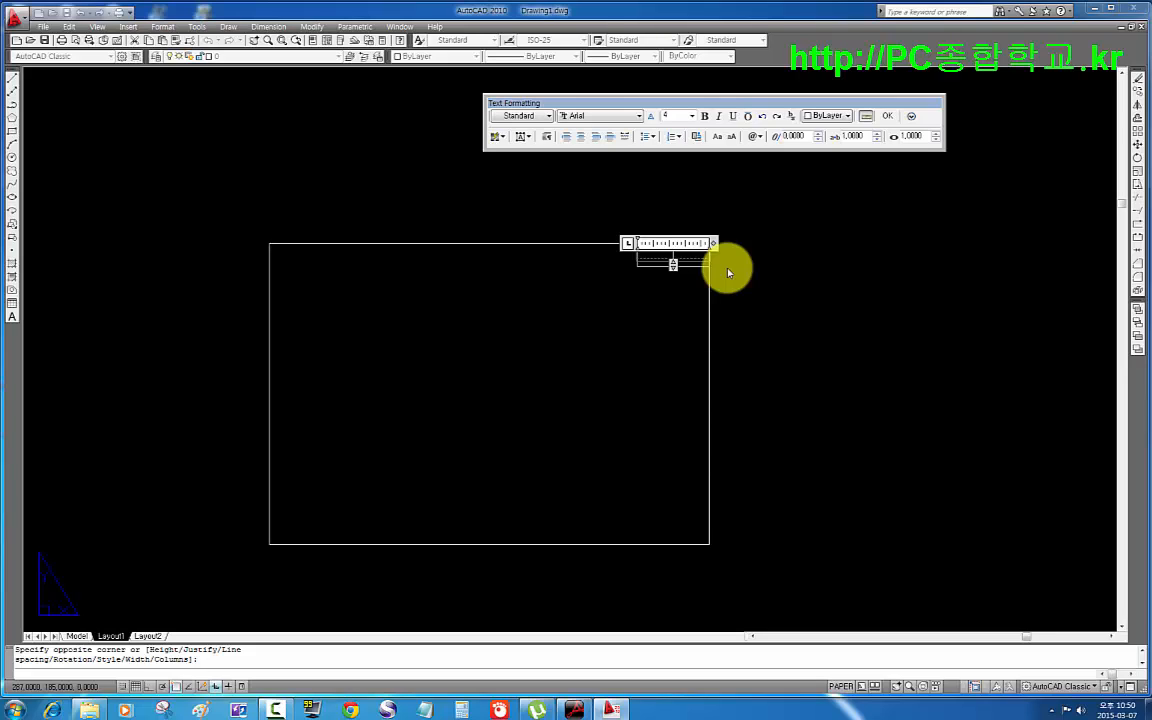
pyautogui.write('201502')
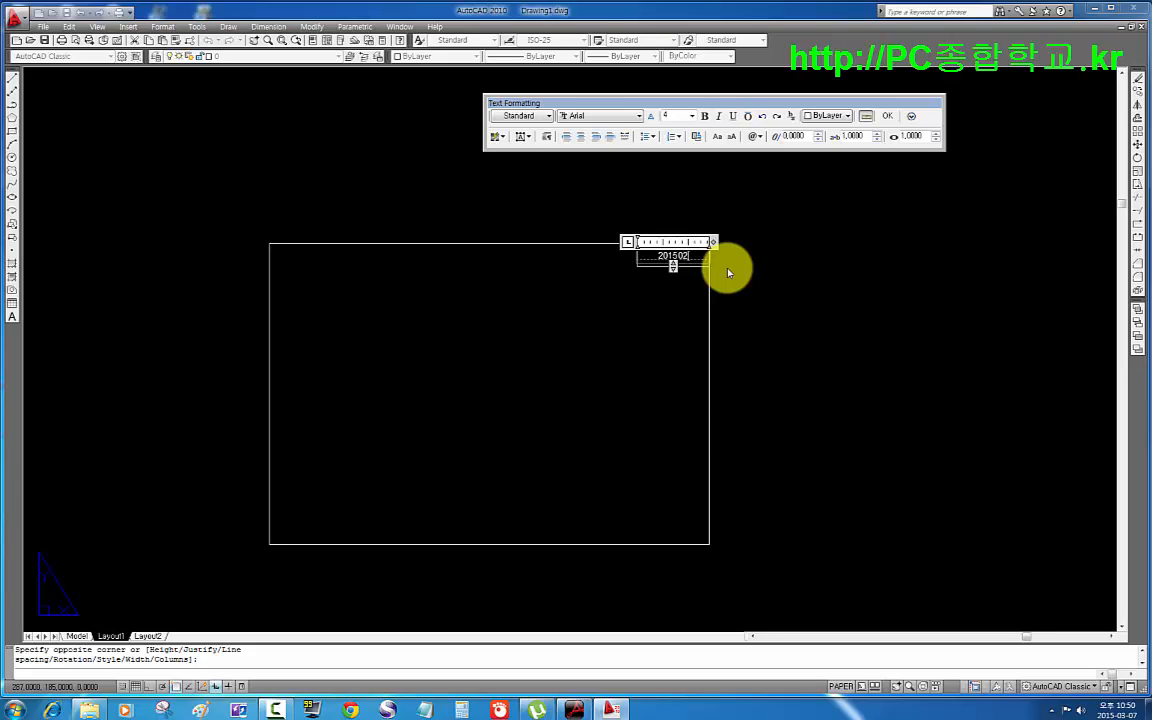
pyautogui.write('28-2')
pyautogui.click(887, 115)
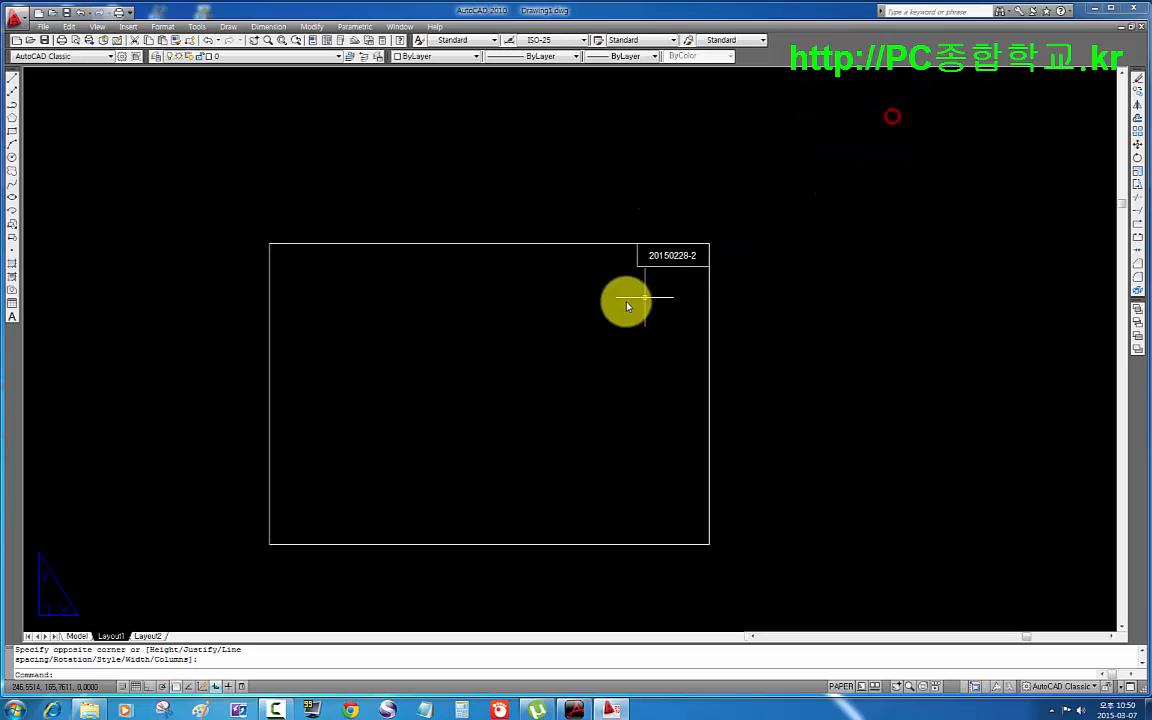
# - Set the DIMCEN system variable to 0
pyautogui.write('dim')
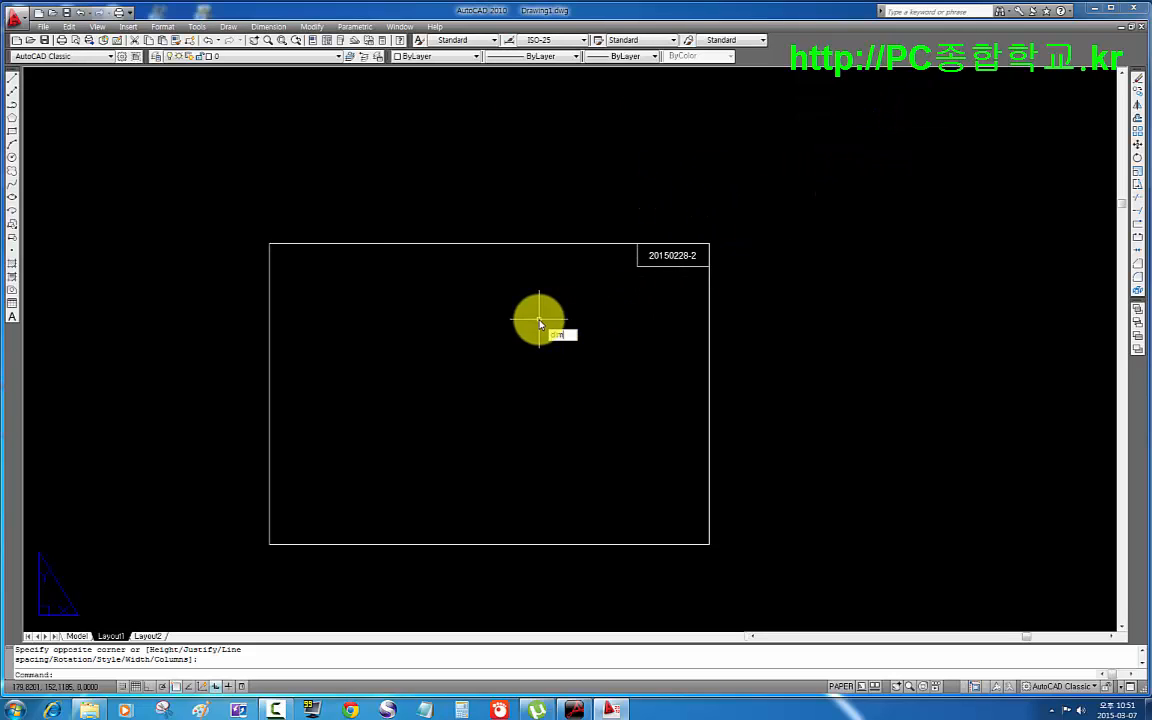
pyautogui.write('cen')
pyautogui.press('Return')
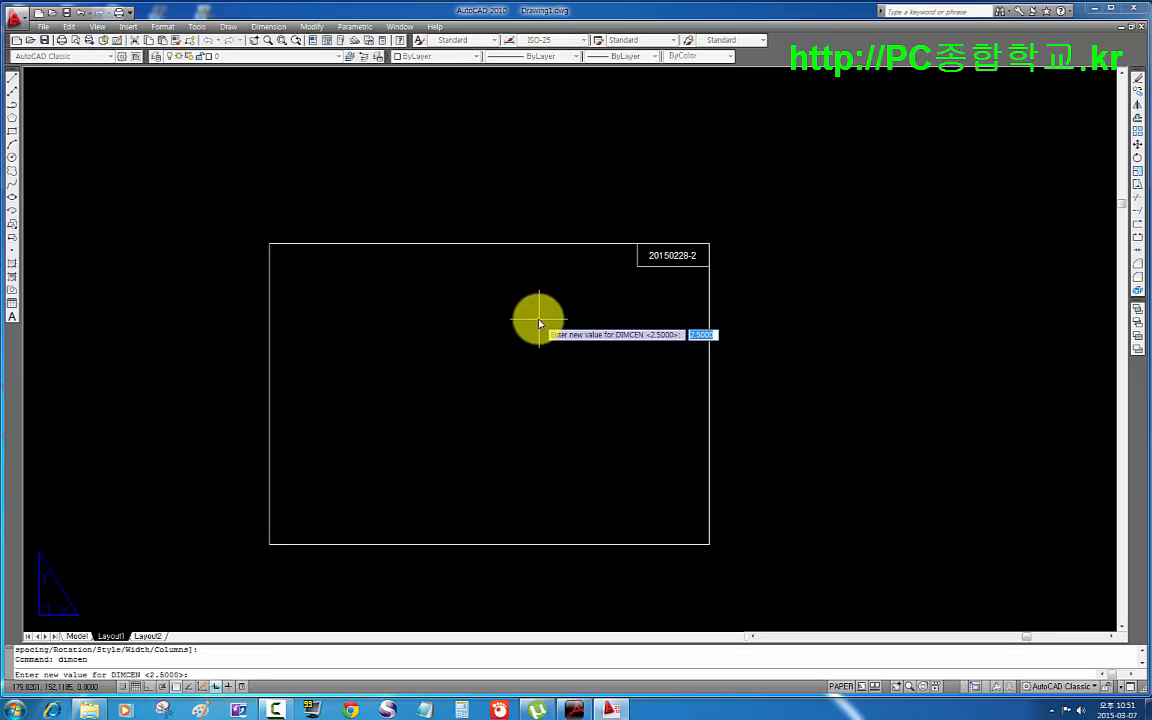
pyautogui.write('0')
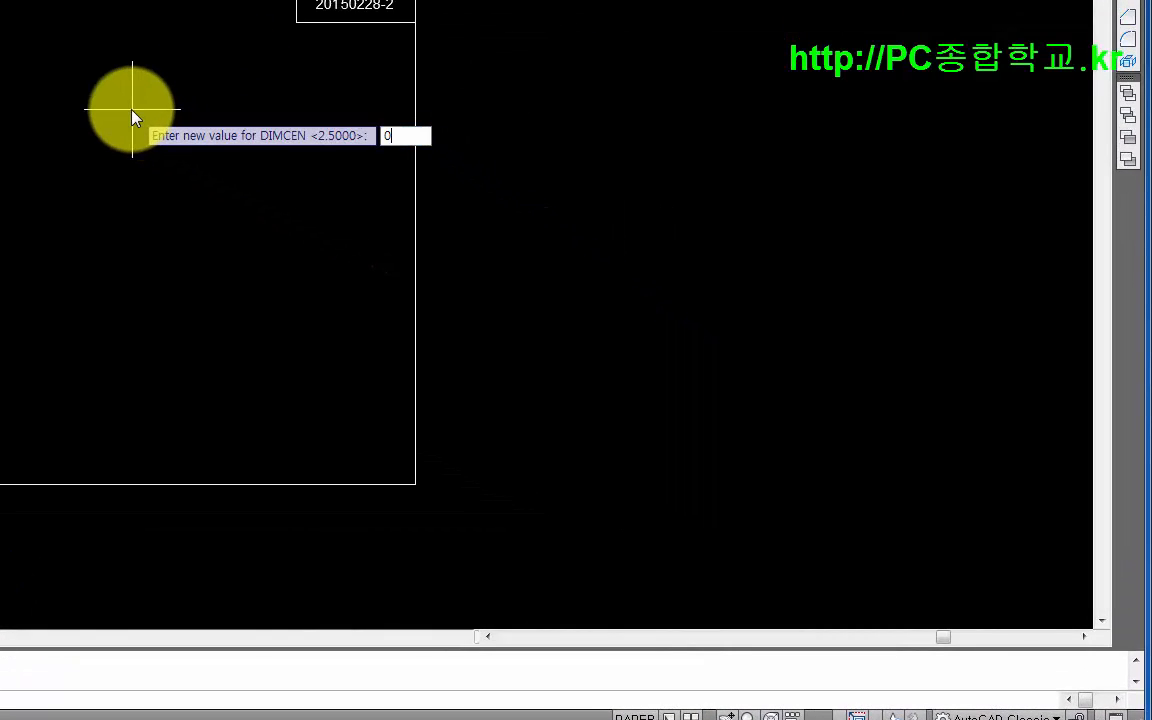
pyautogui.press('Return')
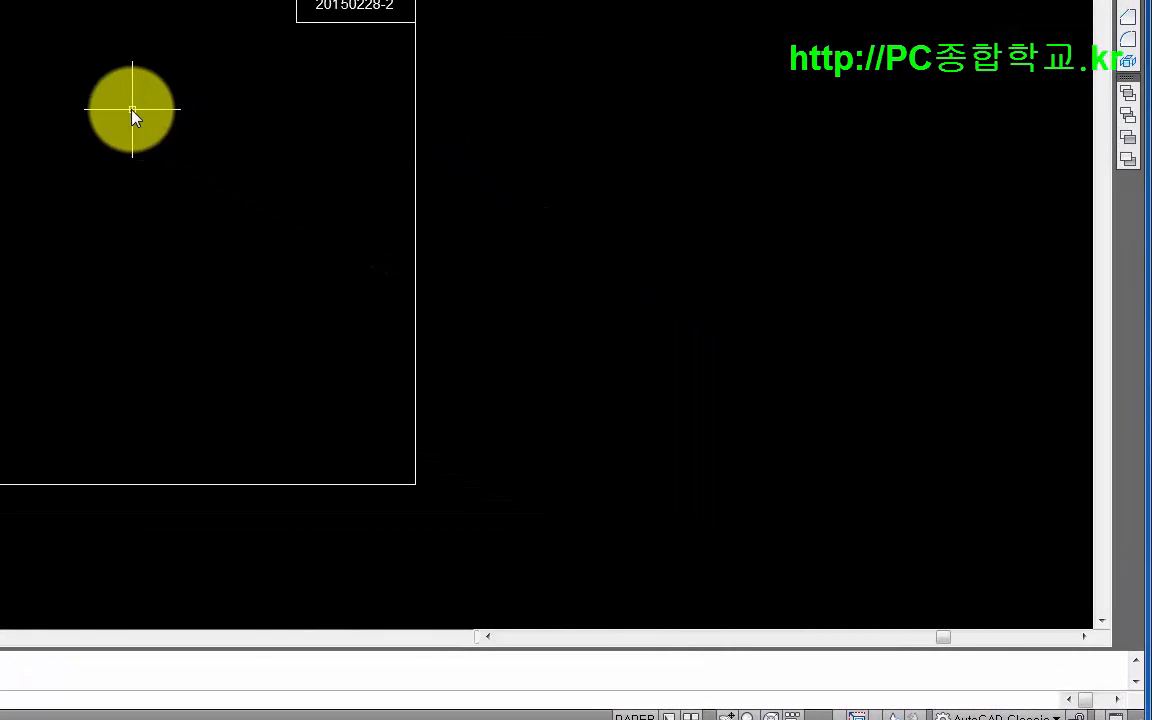
pyautogui.scroll(1, 168, 133)
pyautogui.moveTo(163, 200); pyautogui.dragTo(256, 69, button='middle')
pyautogui.scroll(3, 239, 135)
pyautogui.scroll(-4, 239, 135)
pyautogui.scroll(2, 239, 135)
pyautogui.moveTo(239, 136)
pyautogui.mouseDown(button='middle')
pyautogui.moveTo(247, 159)
pyautogui.moveTo(255, 144)
pyautogui.moveTo(265, 150)
pyautogui.mouseUp(button='middle')
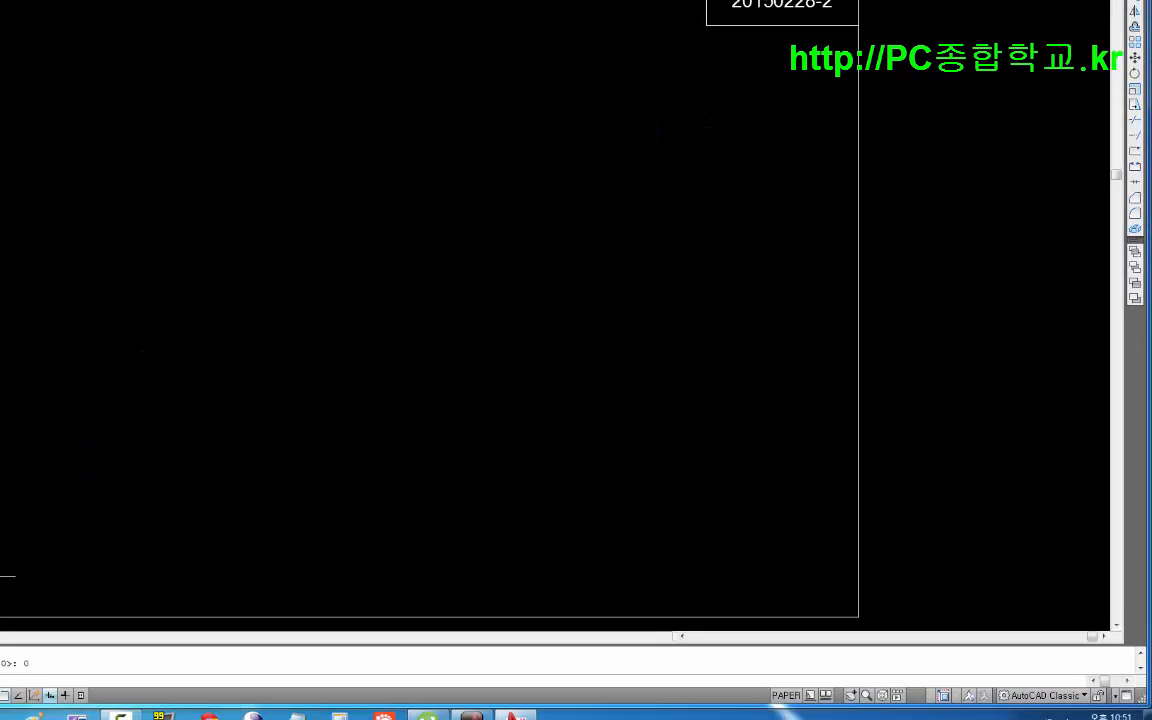
# - Switch to model space and create two new layers named dim and center
pyautogui.click(77, 634)
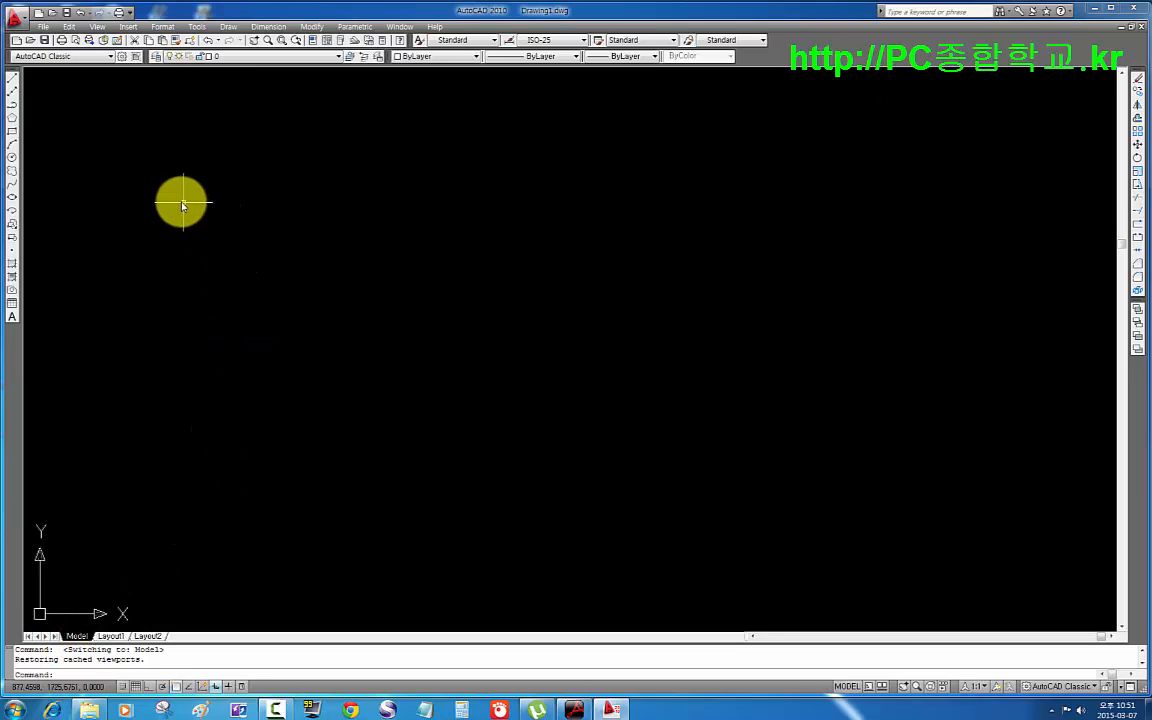
pyautogui.click(156, 55)
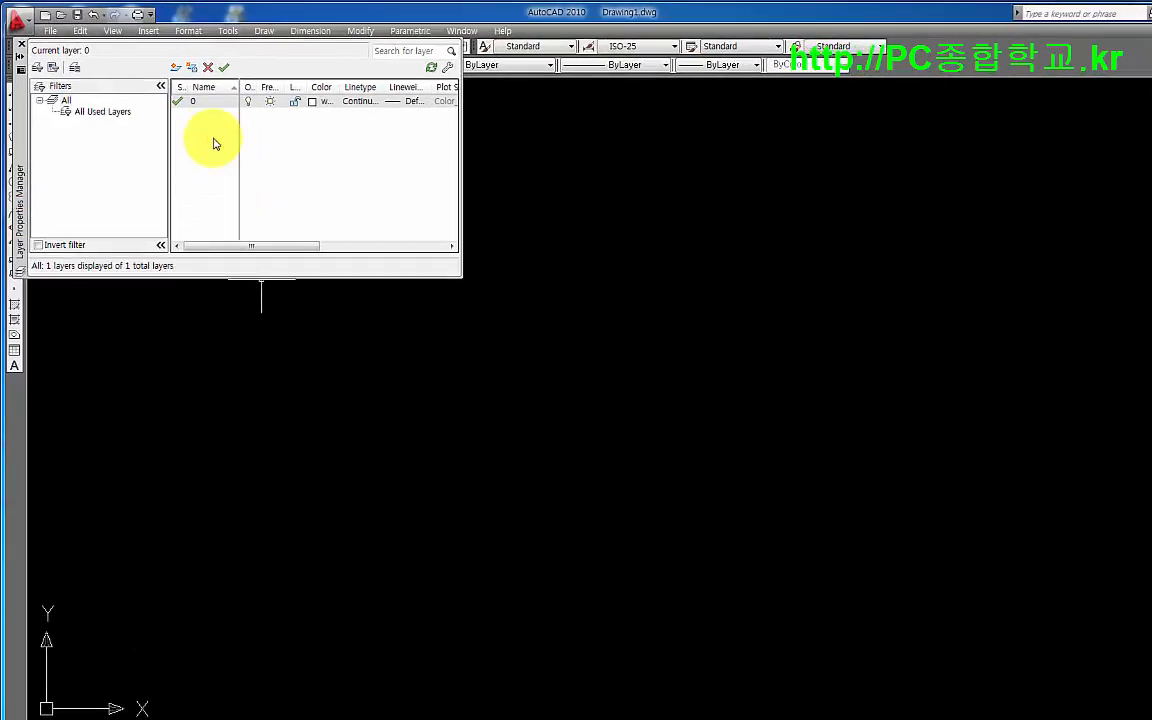
pyautogui.click(186, 88)
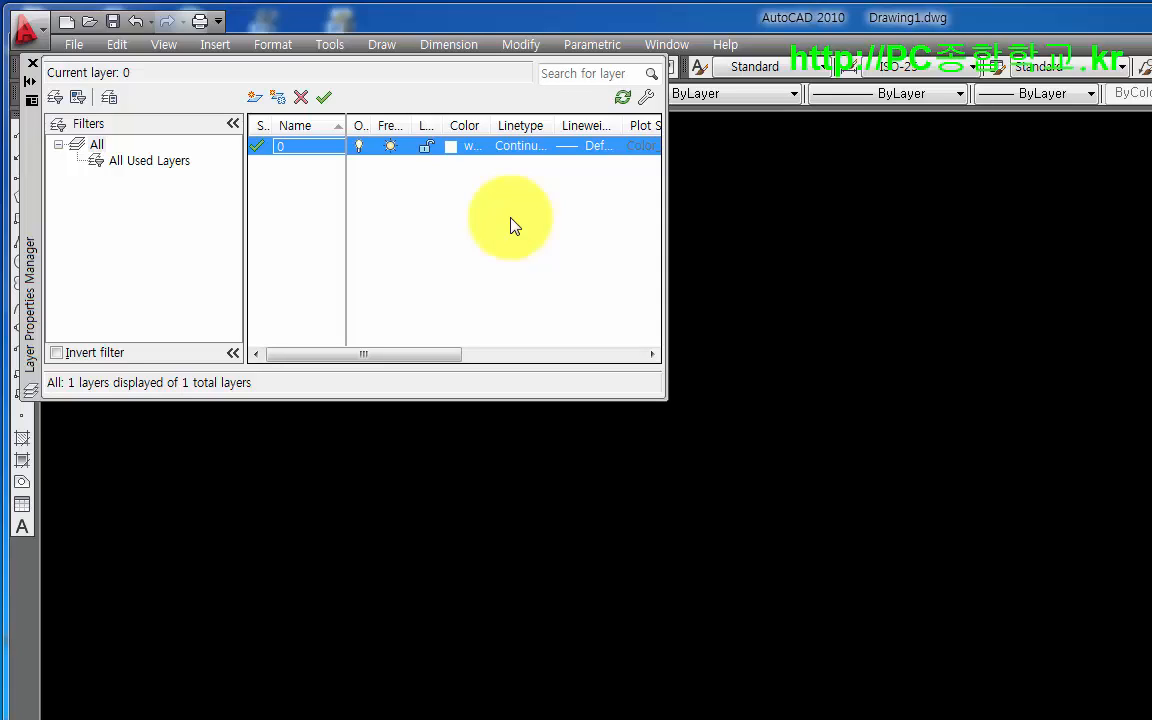
pyautogui.hotkey('alt', 'n')
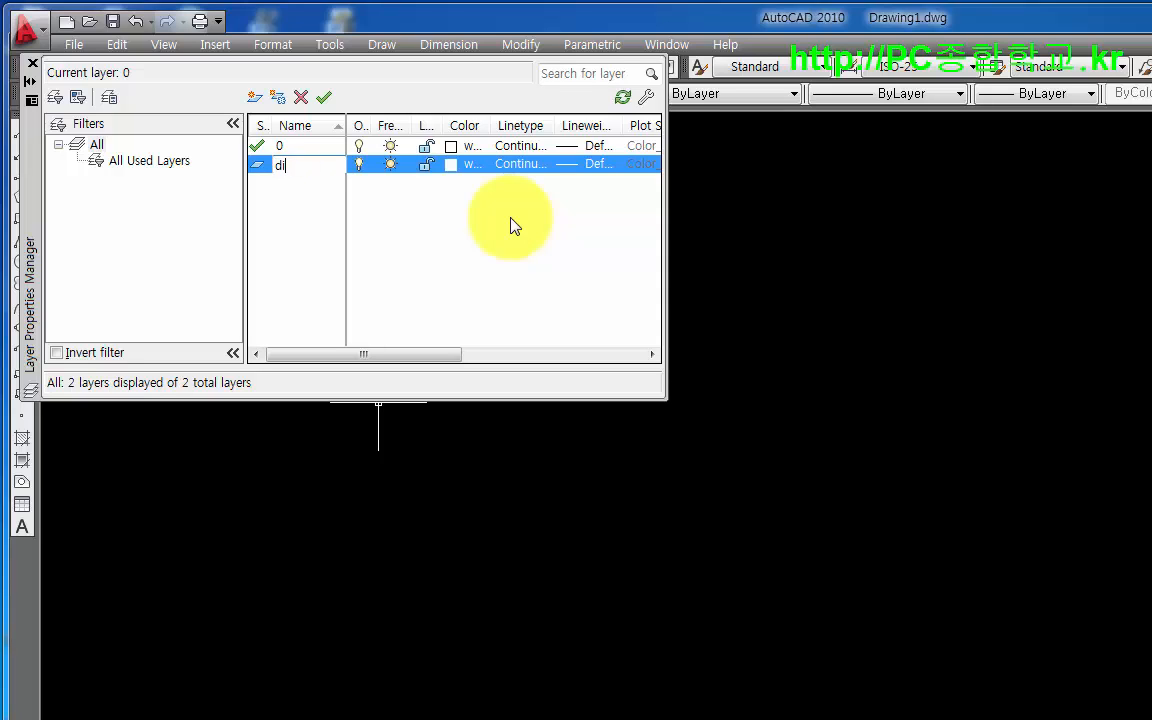
pyautogui.hotkey('alt', 'n')
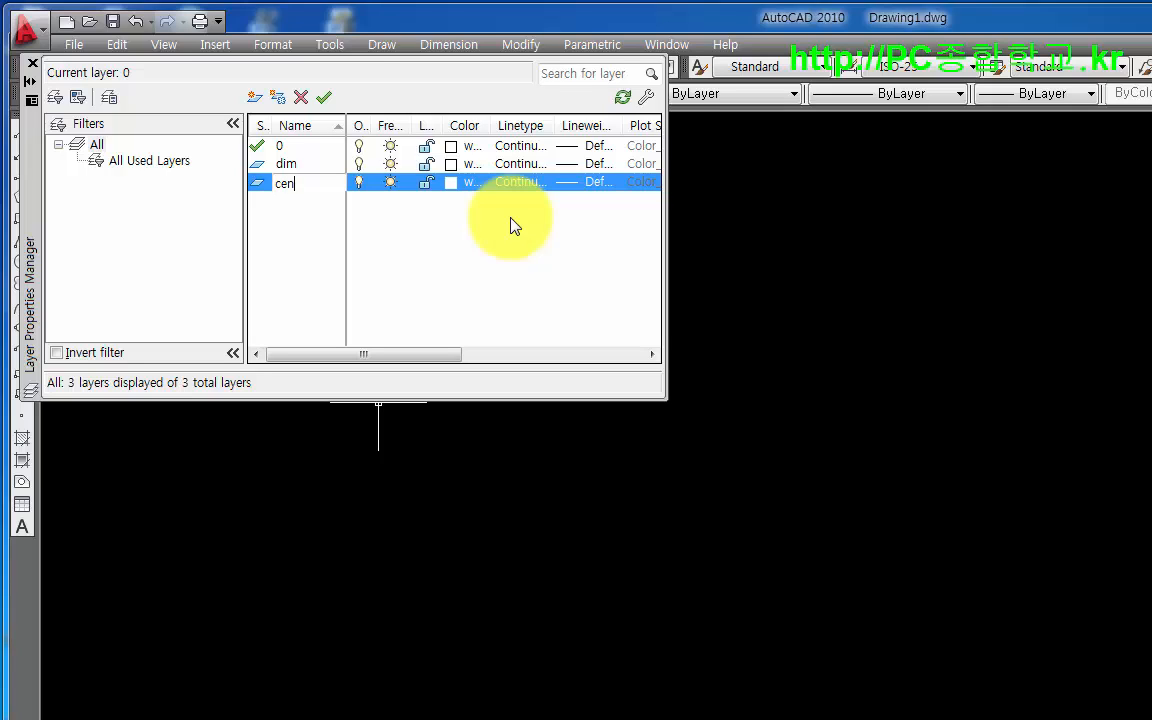
pyautogui.write('center')
# - Create three more layers named hidden, model and mview
pyautogui.hotkey('alt', 'n')
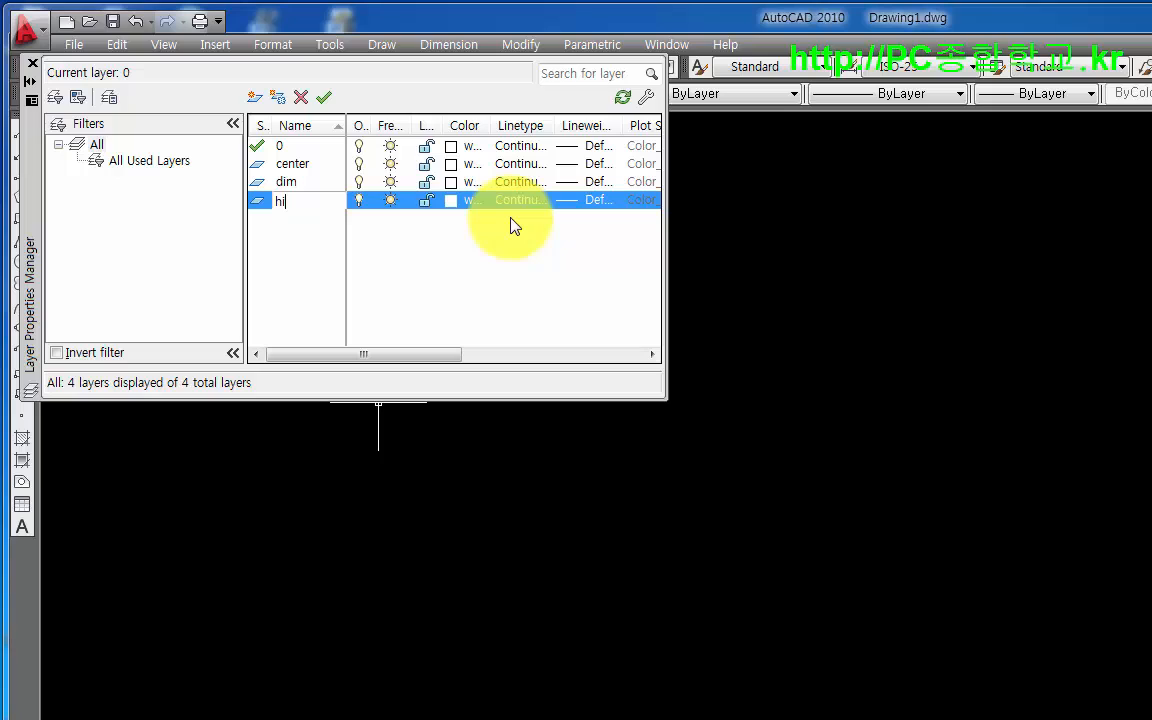
pyautogui.press(',')
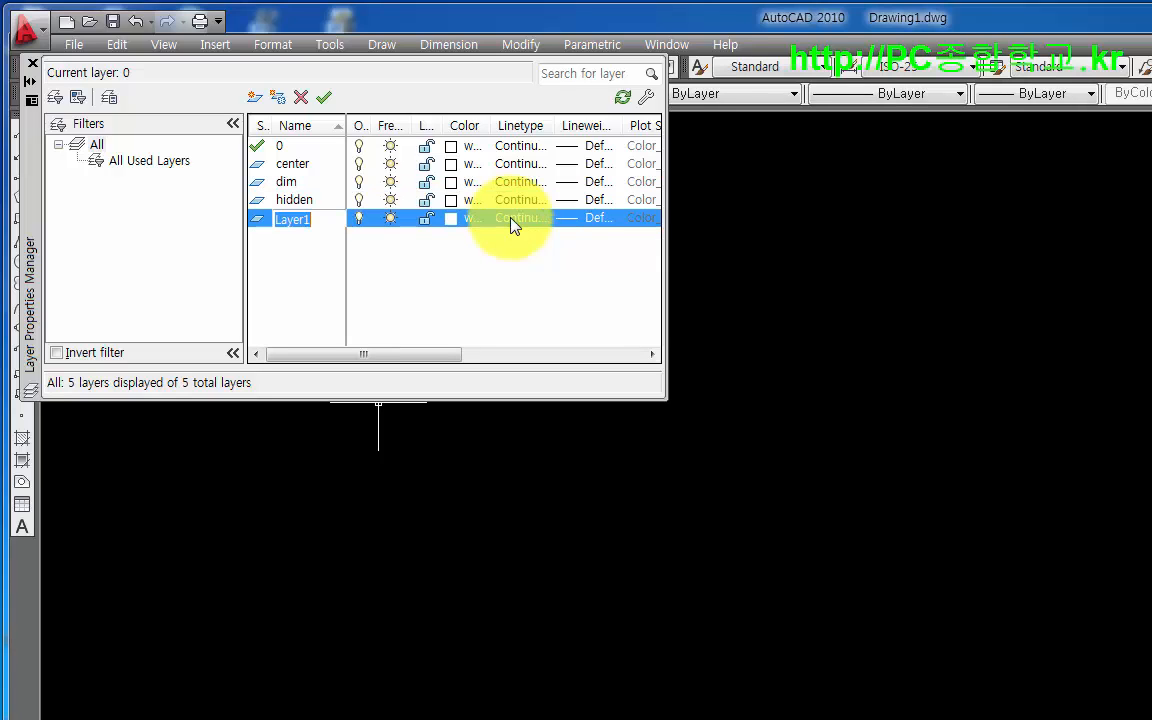
pyautogui.write('model')
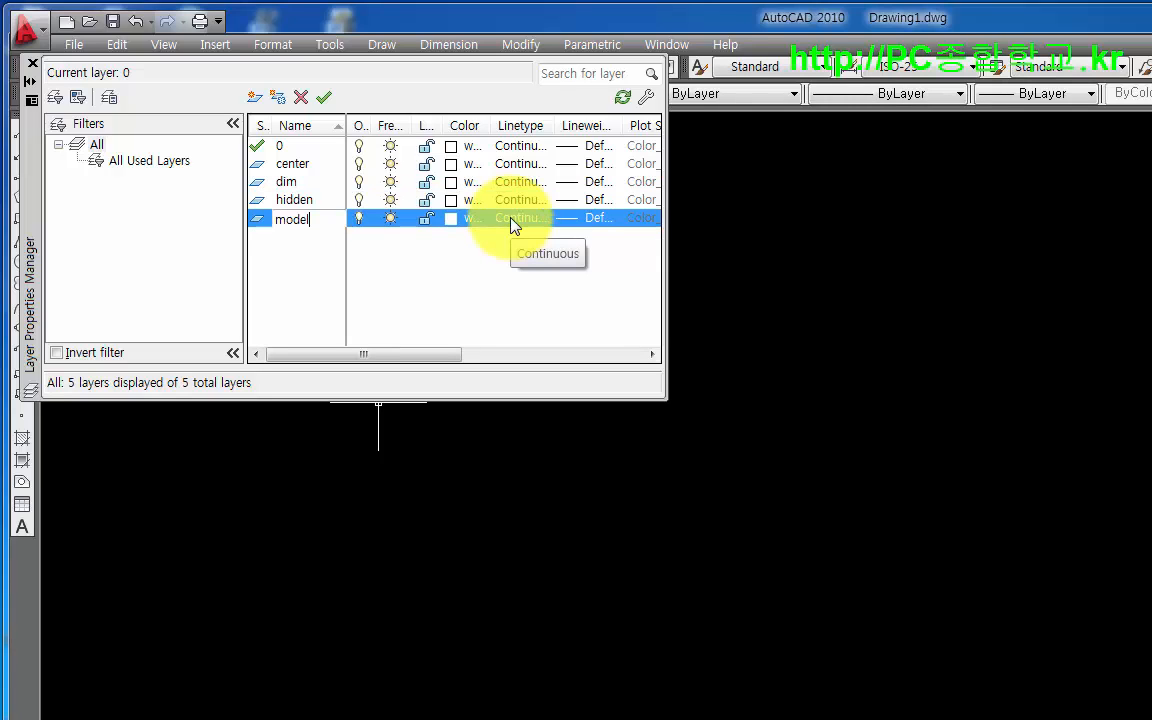
pyautogui.press(',')
pyautogui.write('mview')
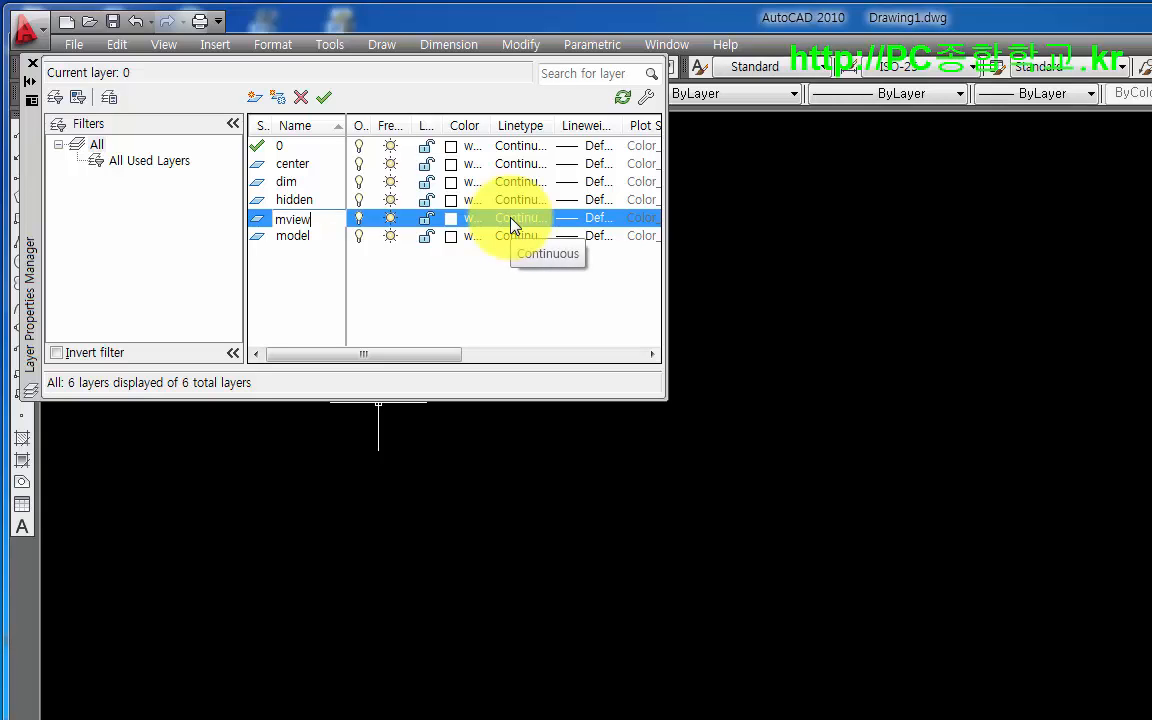
pyautogui.press('Return')
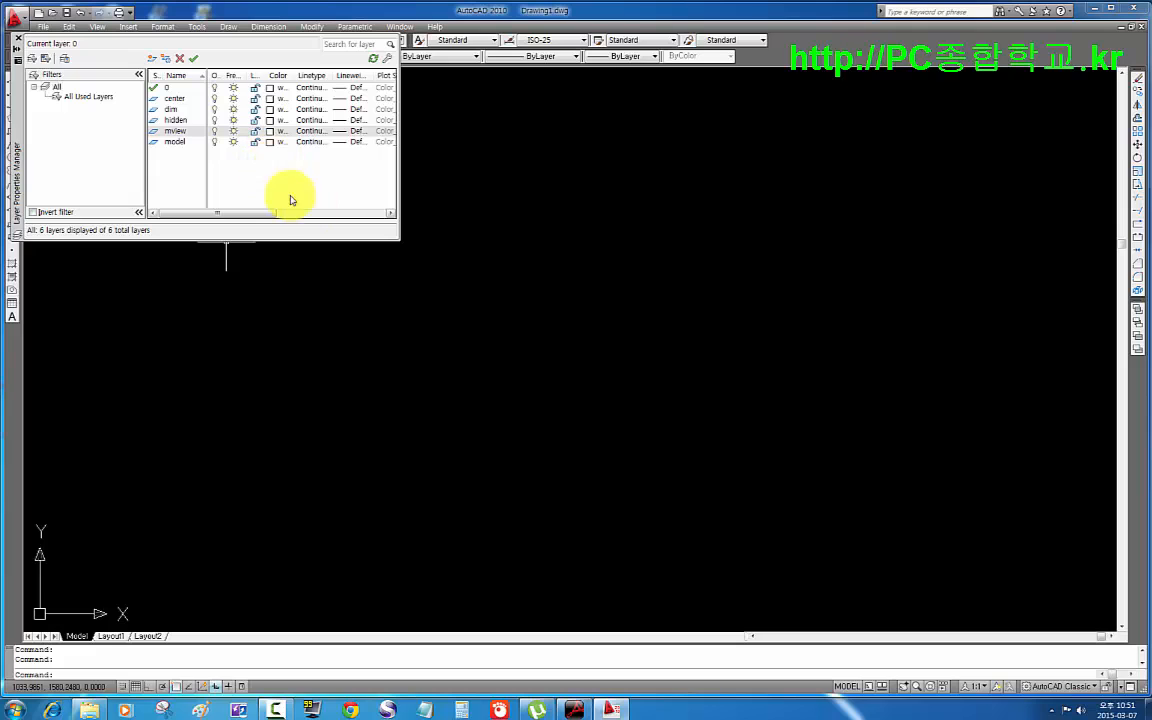
# - Set the layer colors to green for center, red for dim, yellow for hidden and cyan for mview
pyautogui.click(268, 99)
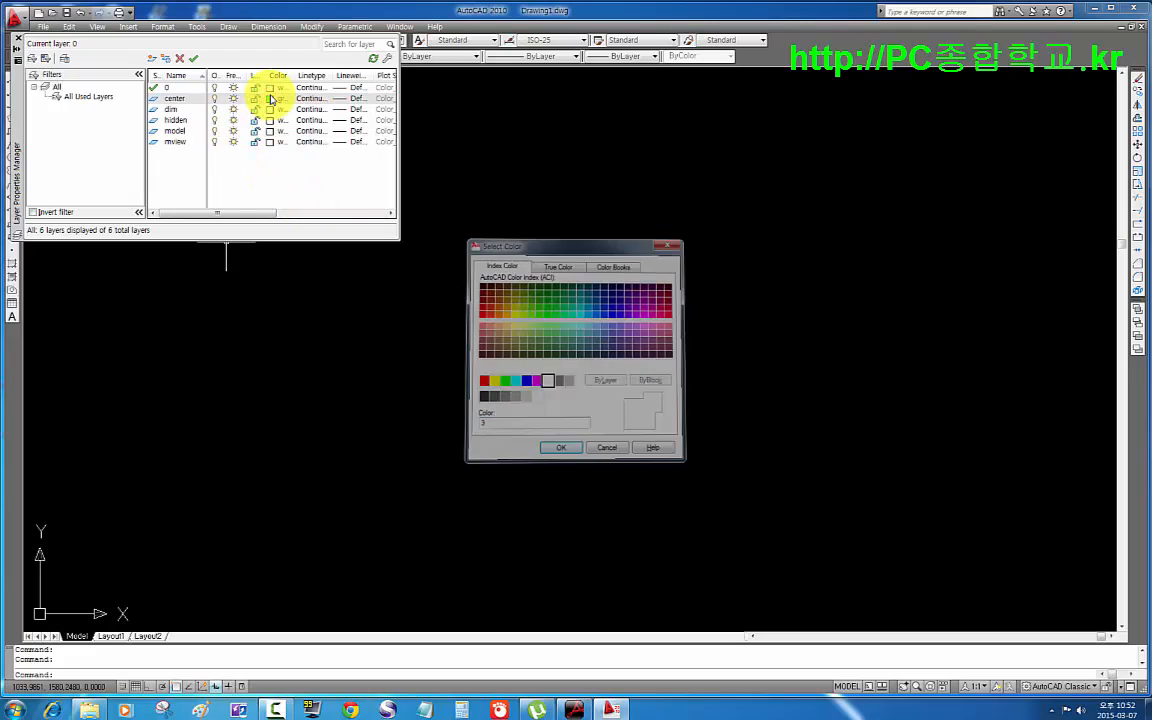
pyautogui.click(281, 113)
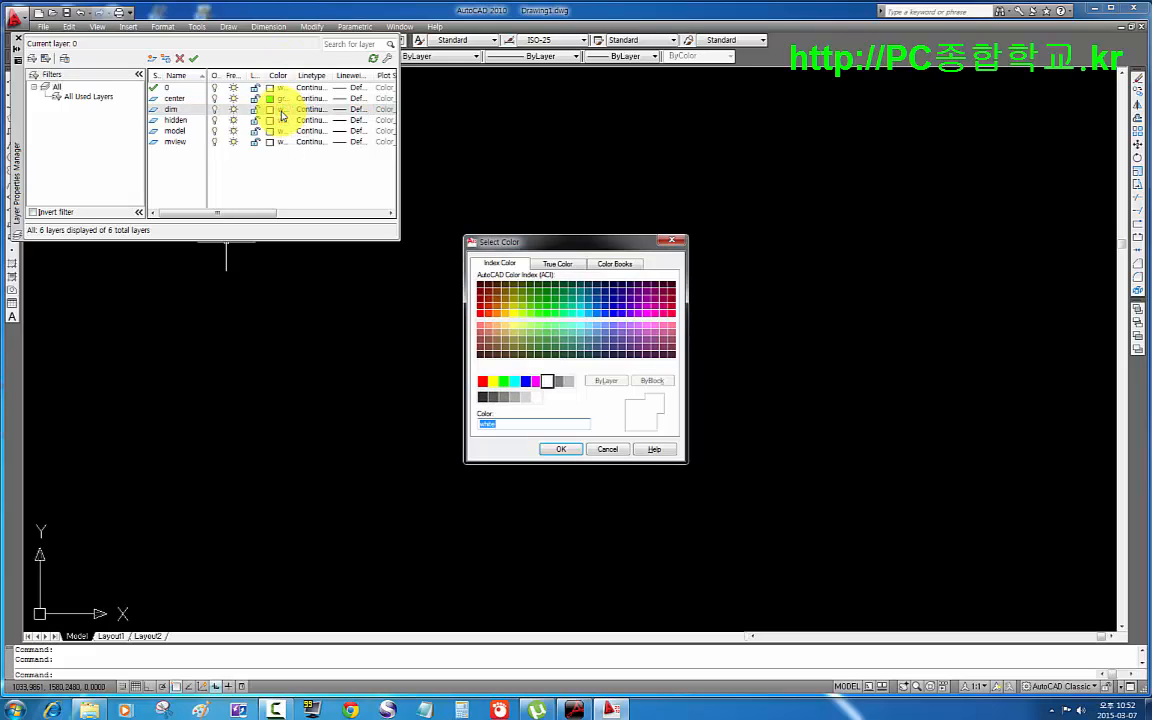
pyautogui.write('1')
pyautogui.press('Return')
pyautogui.click(270, 121)
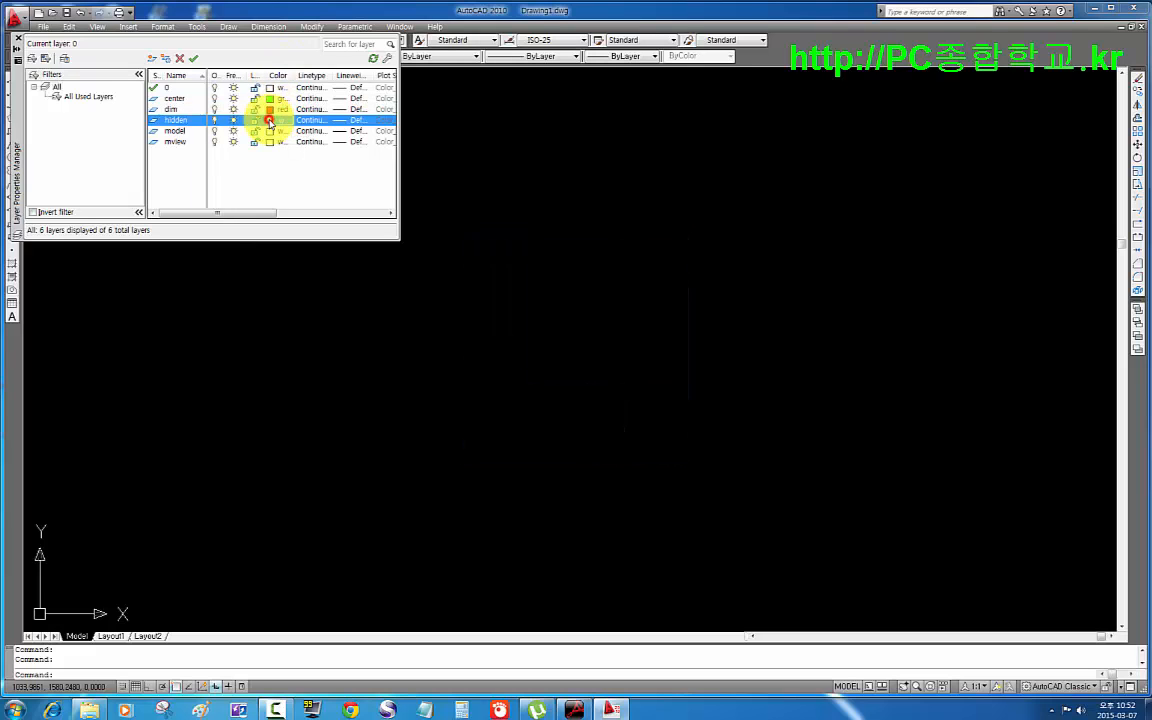
pyautogui.press('Return')
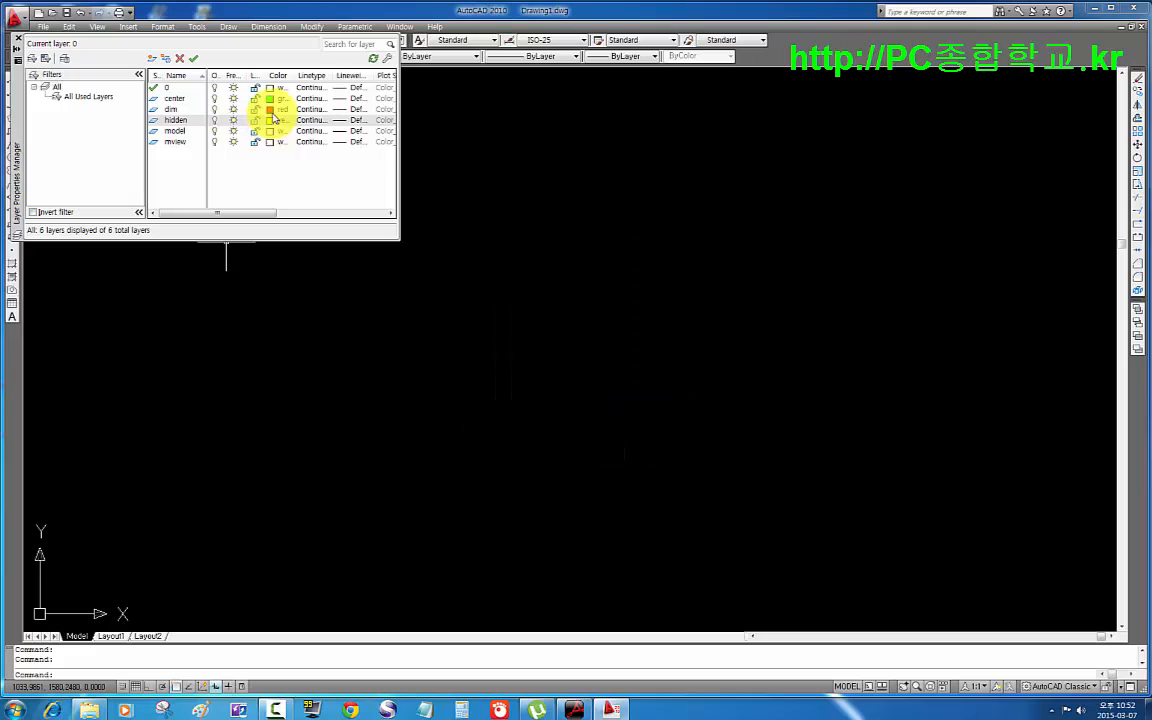
pyautogui.click(272, 141)
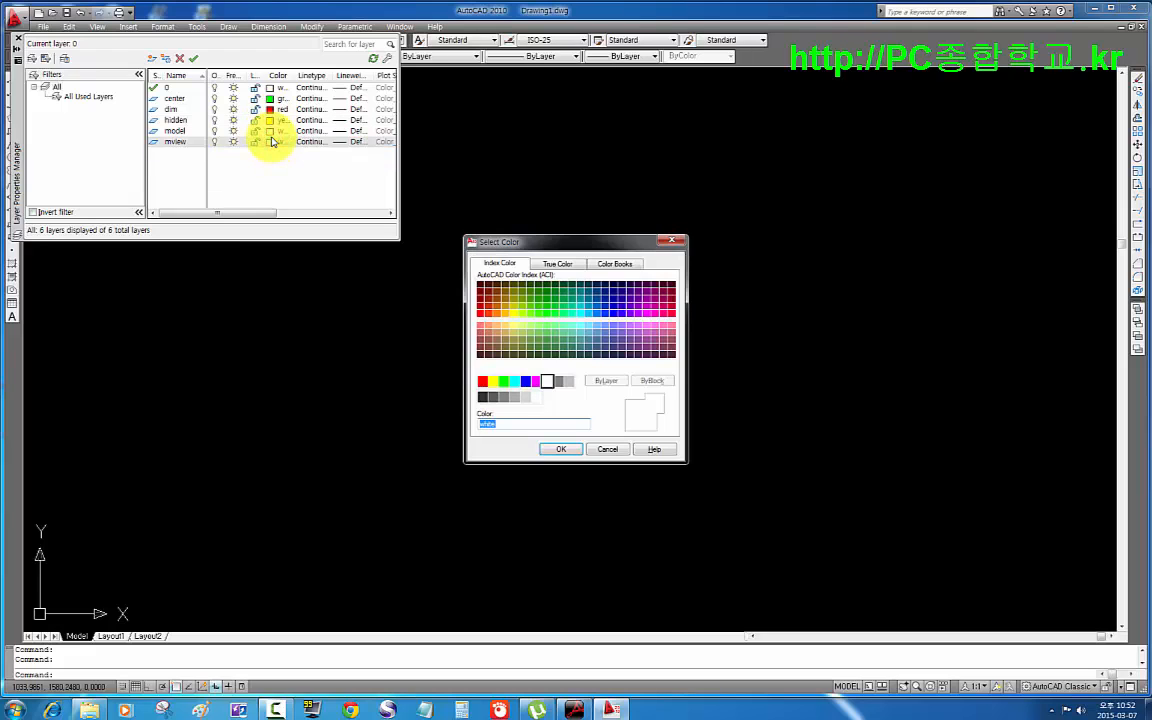
pyautogui.write('4')
pyautogui.press('Return')
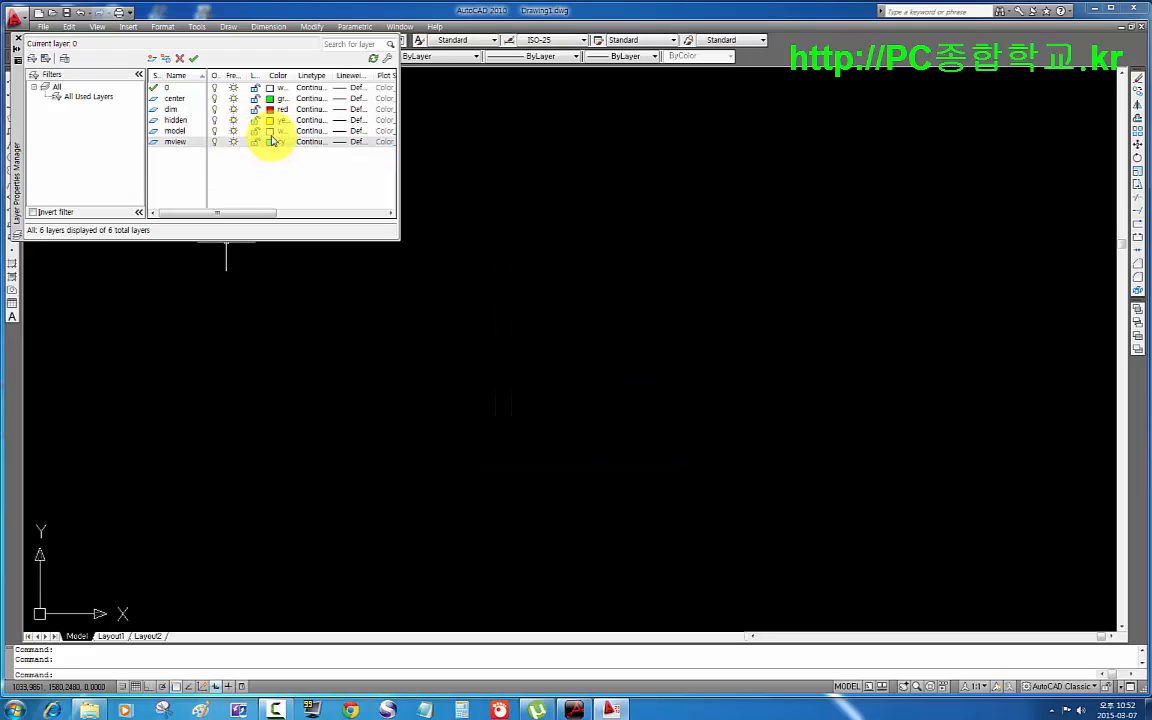
# - Load the CENTER and HIDDEN linetypes from acadiso.lin while choosing a linetype for the center layer
pyautogui.click(313, 101)
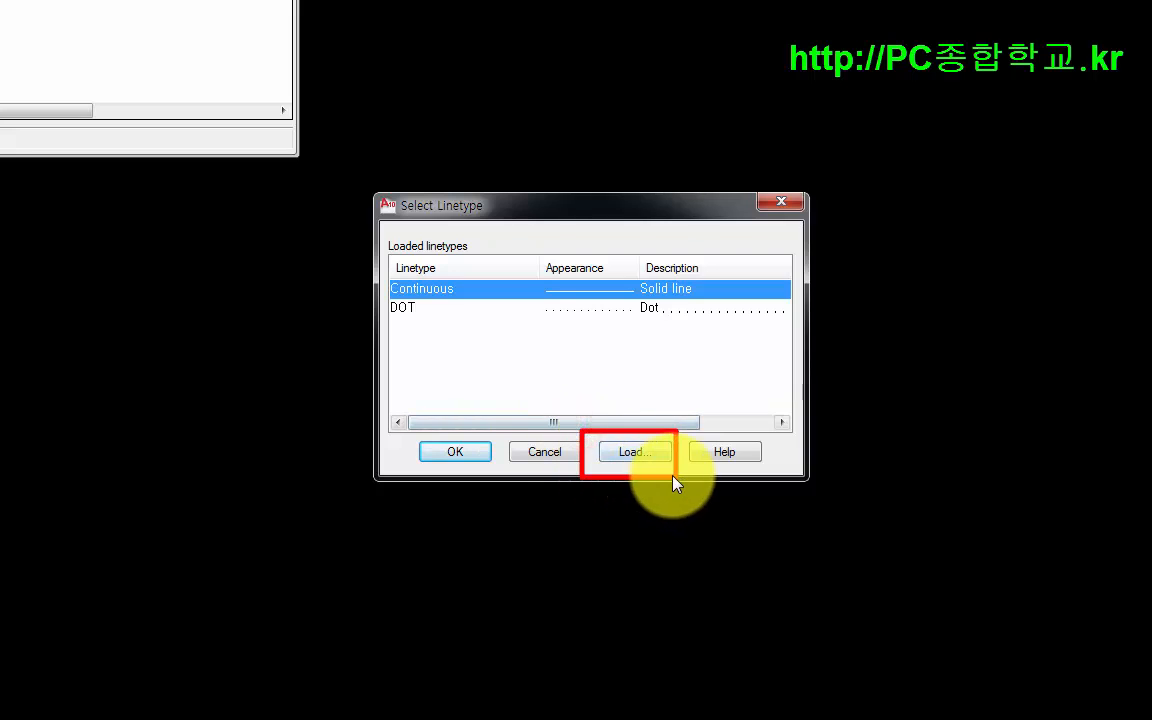
pyautogui.click(636, 455)
pyautogui.click(485, 358)
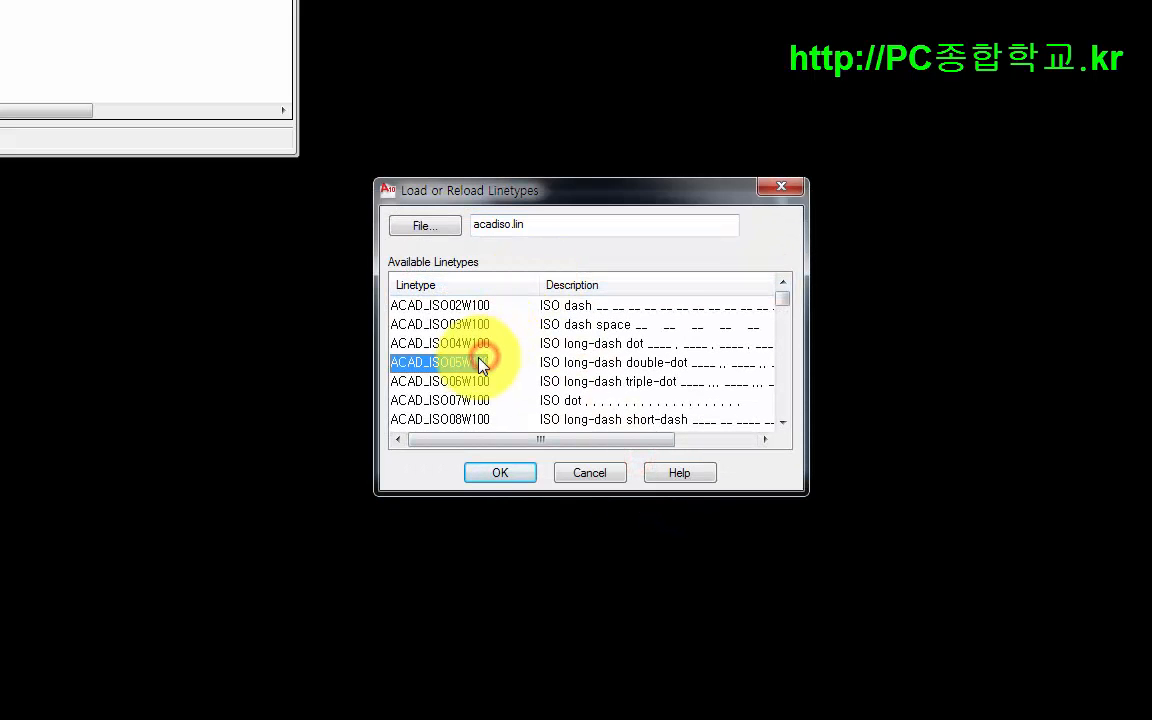
pyautogui.scroll(-5, 476, 364)
pyautogui.click(433, 363)
pyautogui.scroll(-5, 463, 388)
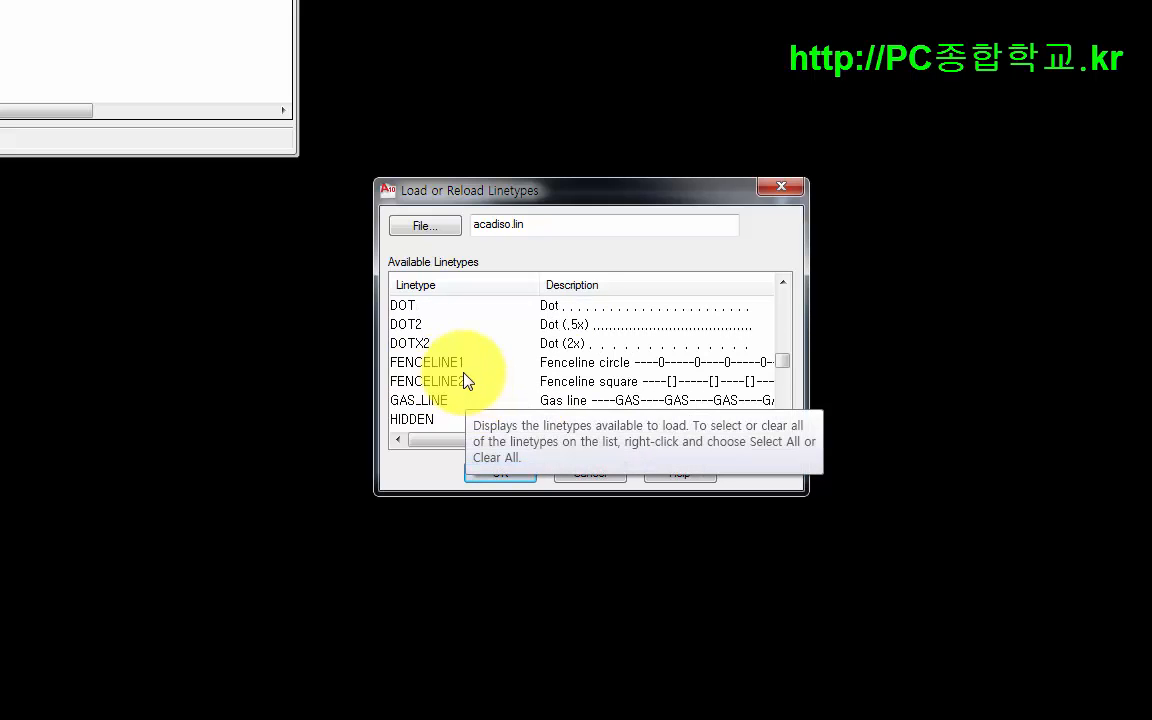
pyautogui.click(420, 419)
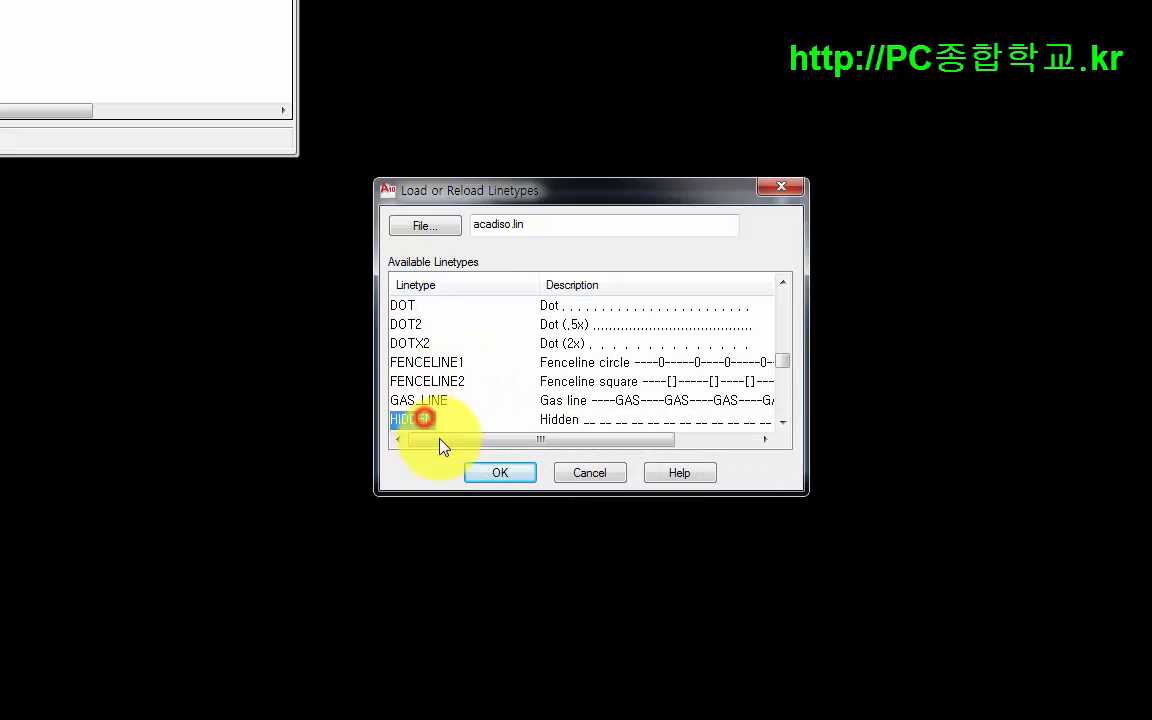
pyautogui.click(491, 476)
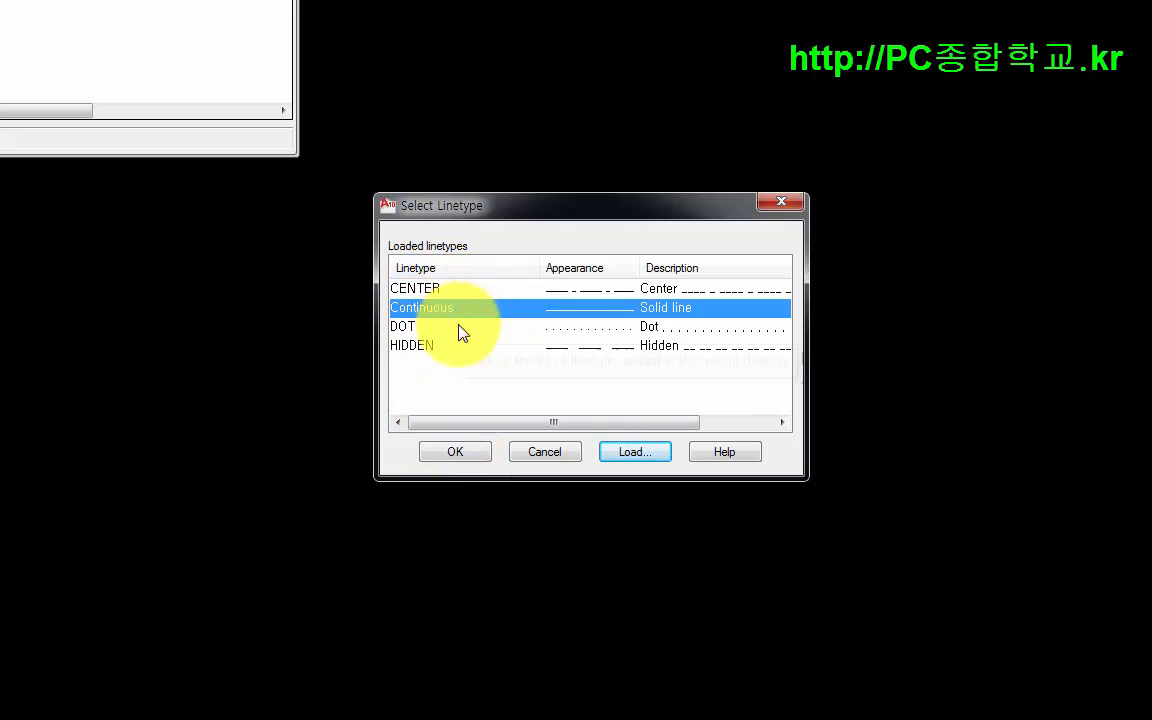
# - Assign the CENTER linetype to the center layer and the HIDDEN linetype to the hidden layer
pyautogui.click(422, 288)
pyautogui.click(455, 452)
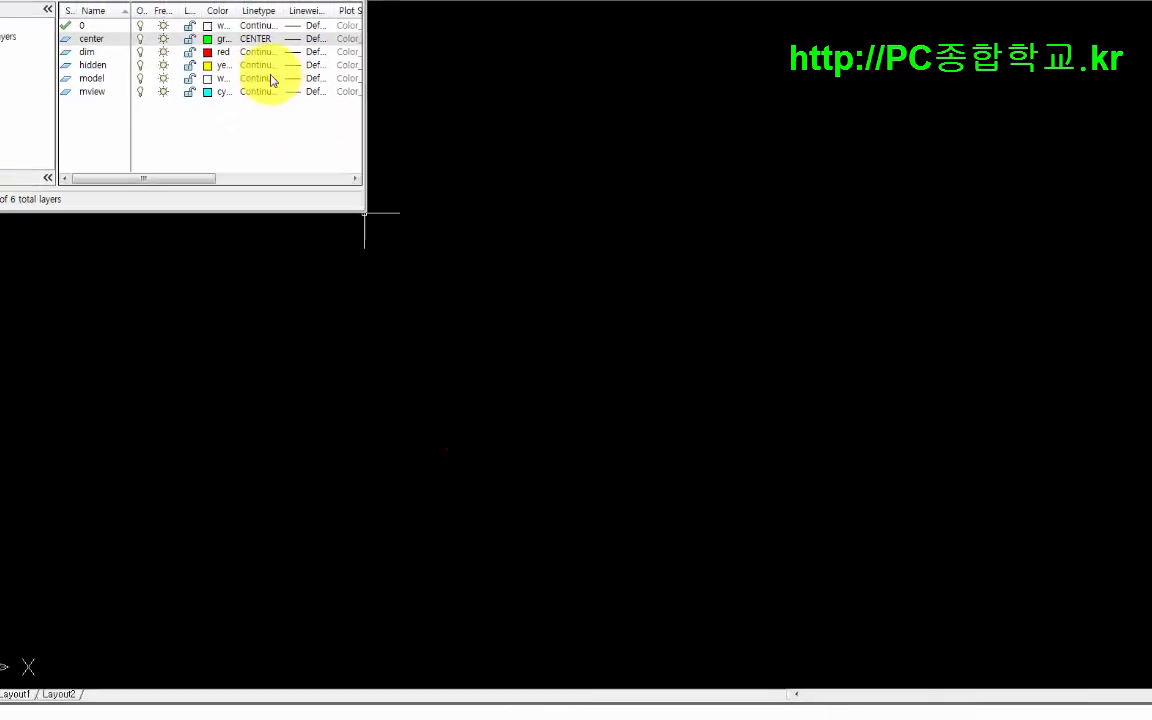
pyautogui.click(316, 121)
pyautogui.click(470, 353)
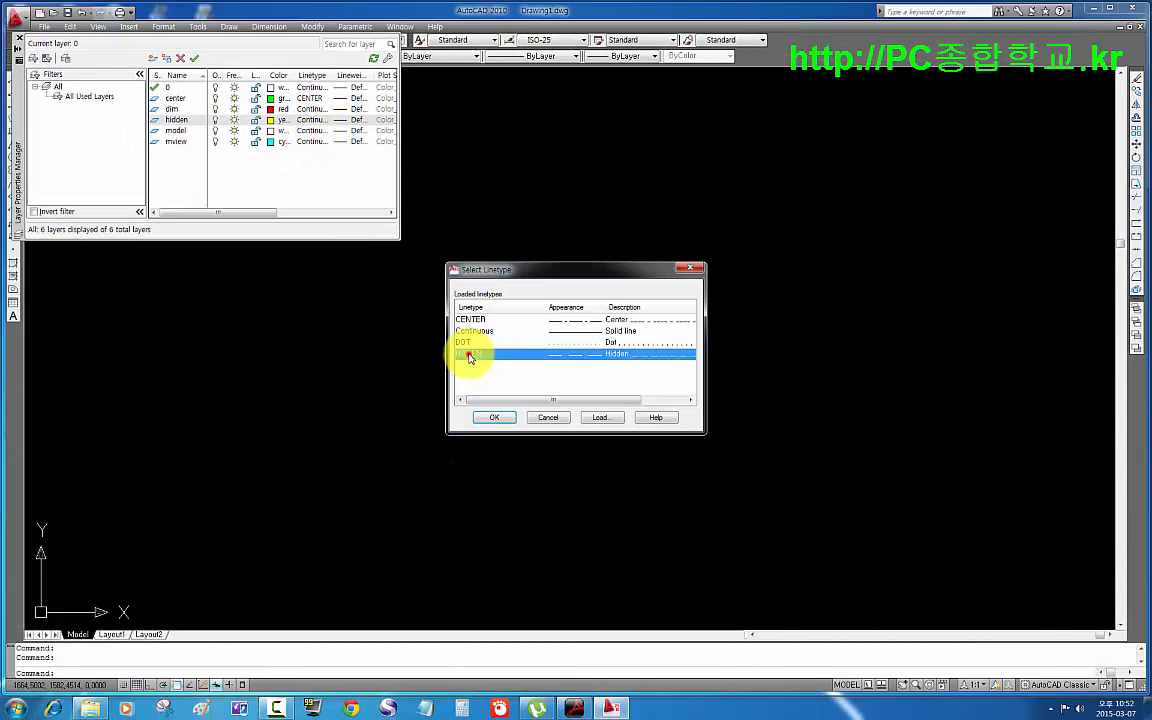
pyautogui.click(494, 417)
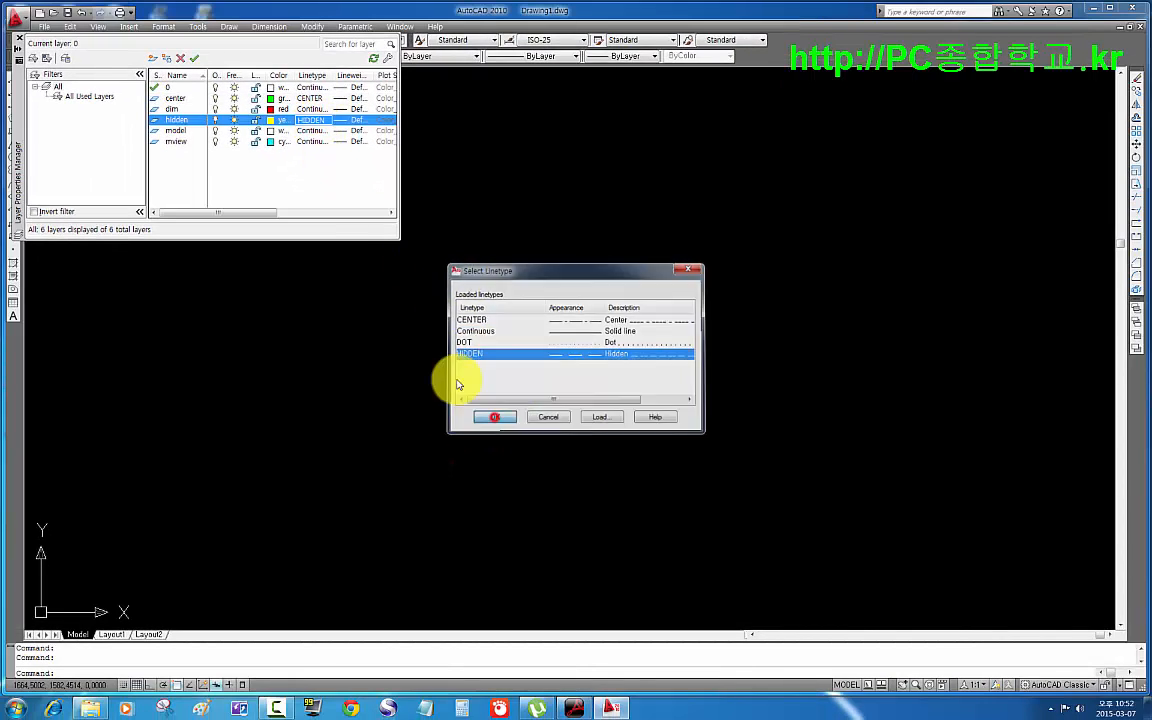
# - Make model the current layer and close the layer manager
pyautogui.click(163, 133)
pyautogui.doubleClick(163, 133)
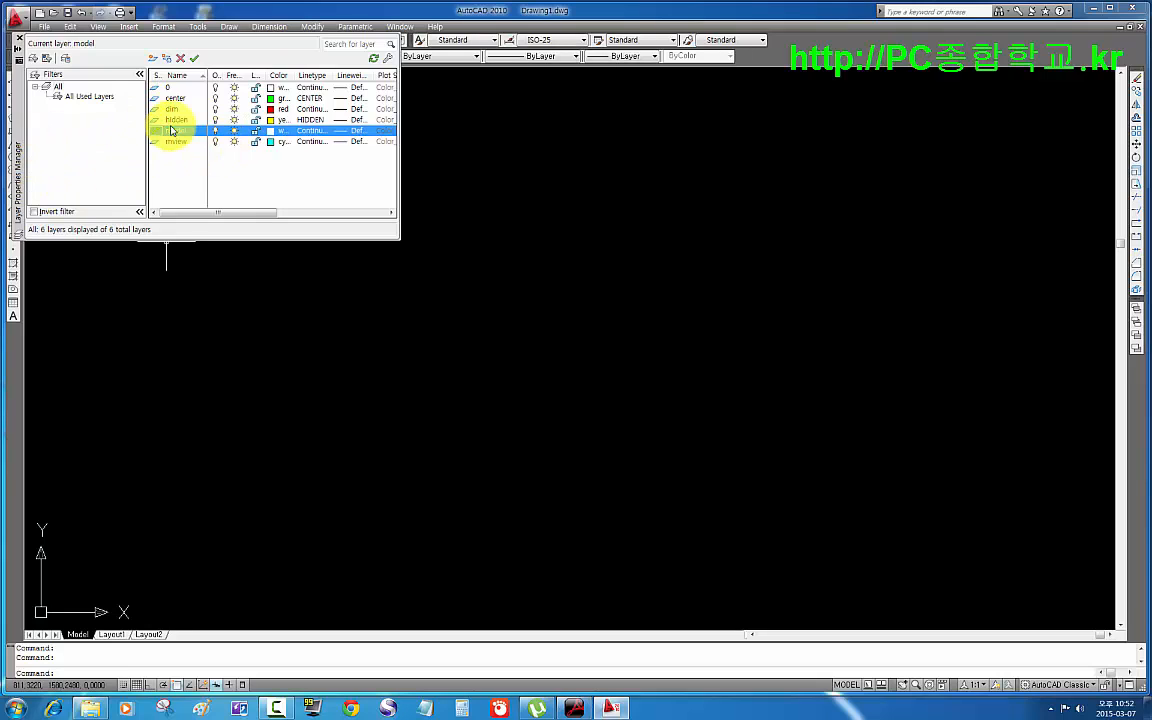
pyautogui.click(18, 38)
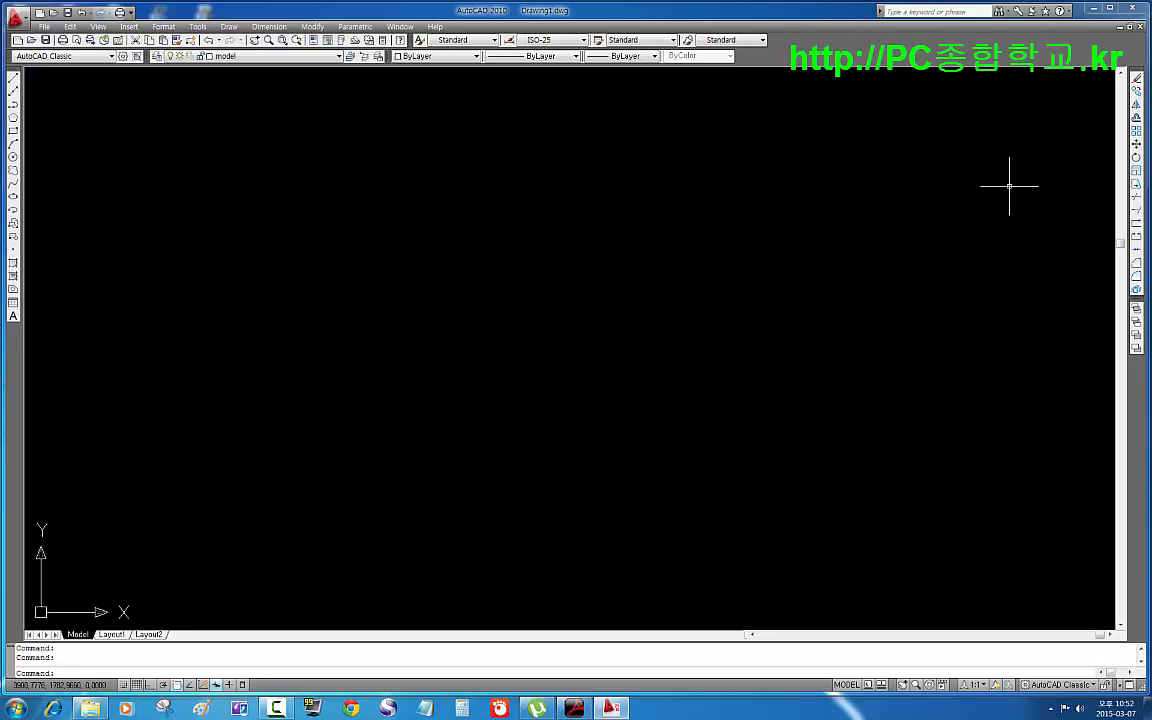
# - Switch to the reference drawing 20150228-2.pdf and examine the overall dimensions of the front, right and top views
pyautogui.moveTo(1151, 375); pyautogui.dragTo(535, 3)
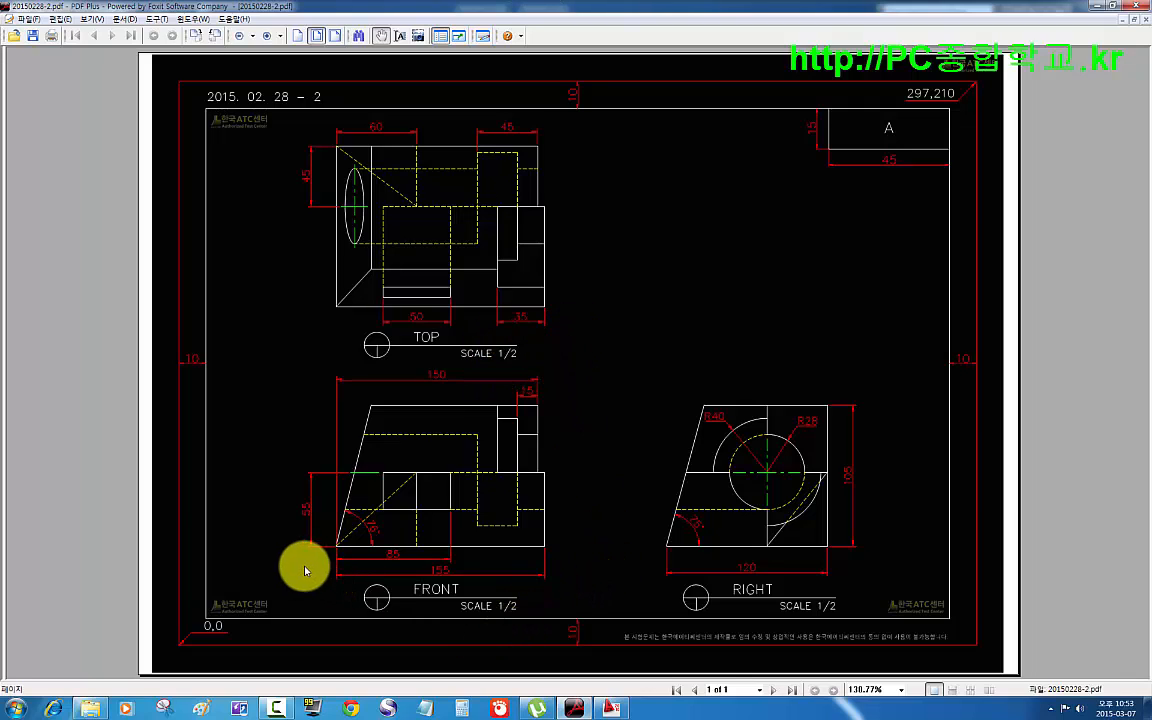
pyautogui.moveTo(311, 545); pyautogui.dragTo(567, 590)
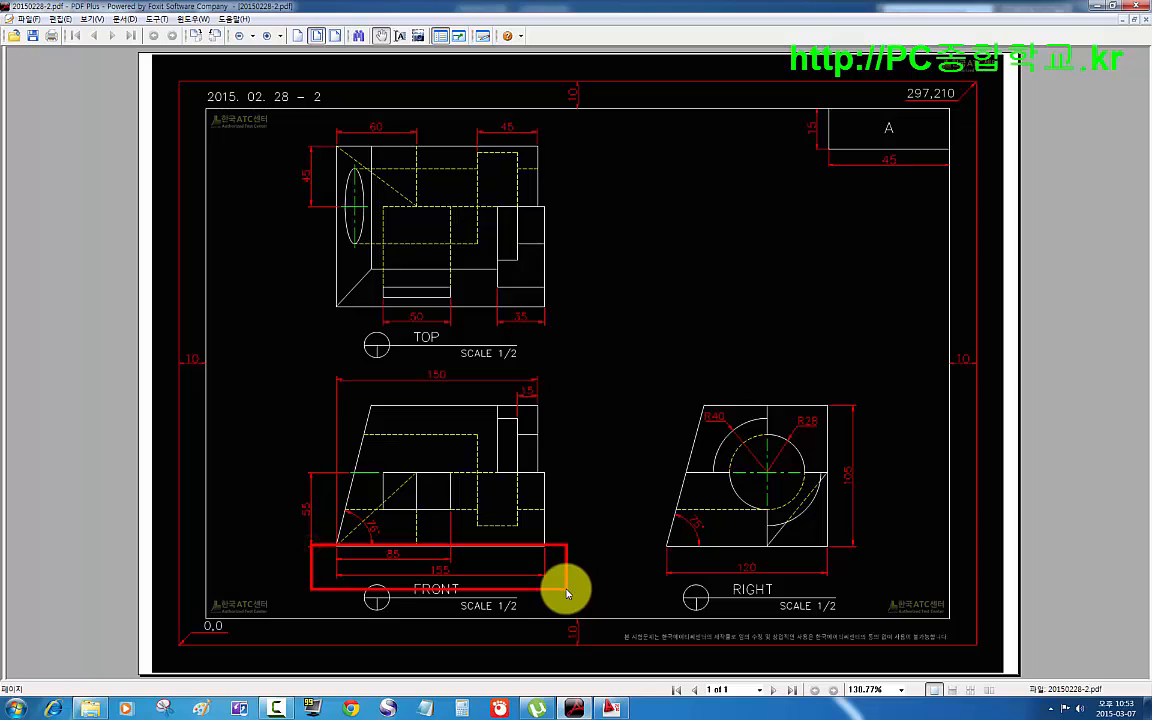
pyautogui.moveTo(643, 545)
pyautogui.mouseDown()
pyautogui.moveTo(753, 591)
pyautogui.moveTo(857, 601)
pyautogui.mouseUp()
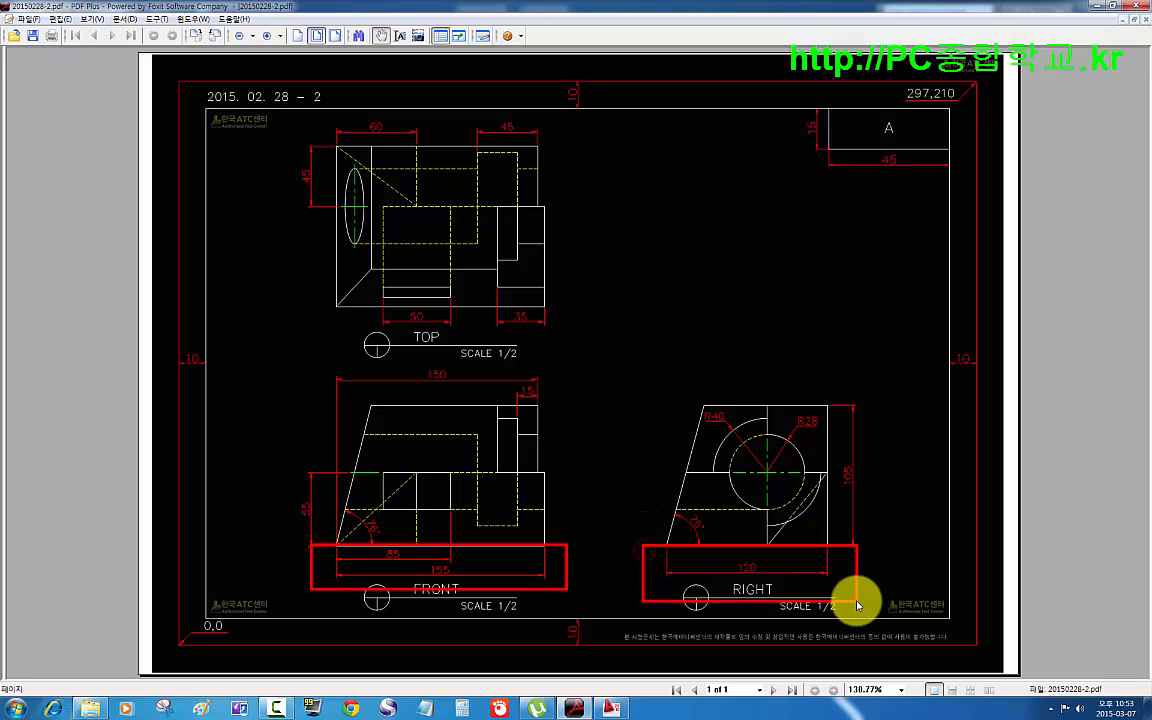
pyautogui.moveTo(820, 381)
pyautogui.mouseDown()
pyautogui.moveTo(850, 530)
pyautogui.moveTo(878, 560)
pyautogui.mouseUp()
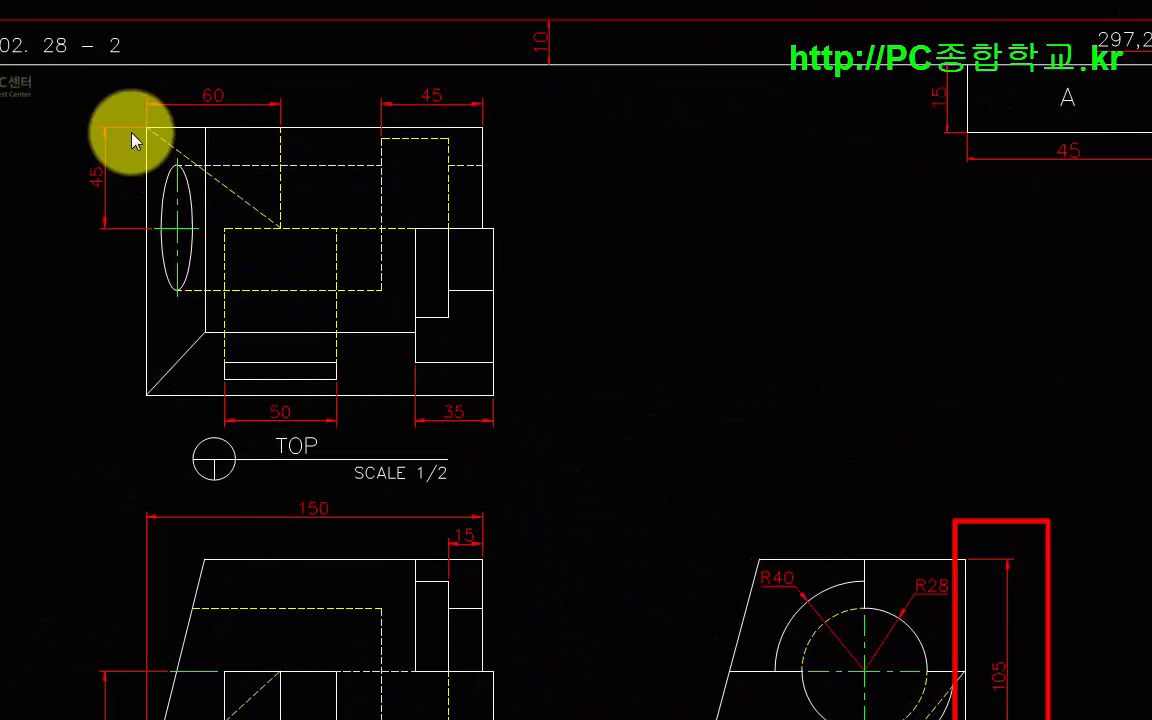
pyautogui.moveTo(95, 98)
pyautogui.keyDown('ctrl'); pyautogui.mouseDown()
pyautogui.moveTo(108, 458)
pyautogui.moveTo(189, 452)
pyautogui.mouseUp(); pyautogui.keyUp('ctrl')
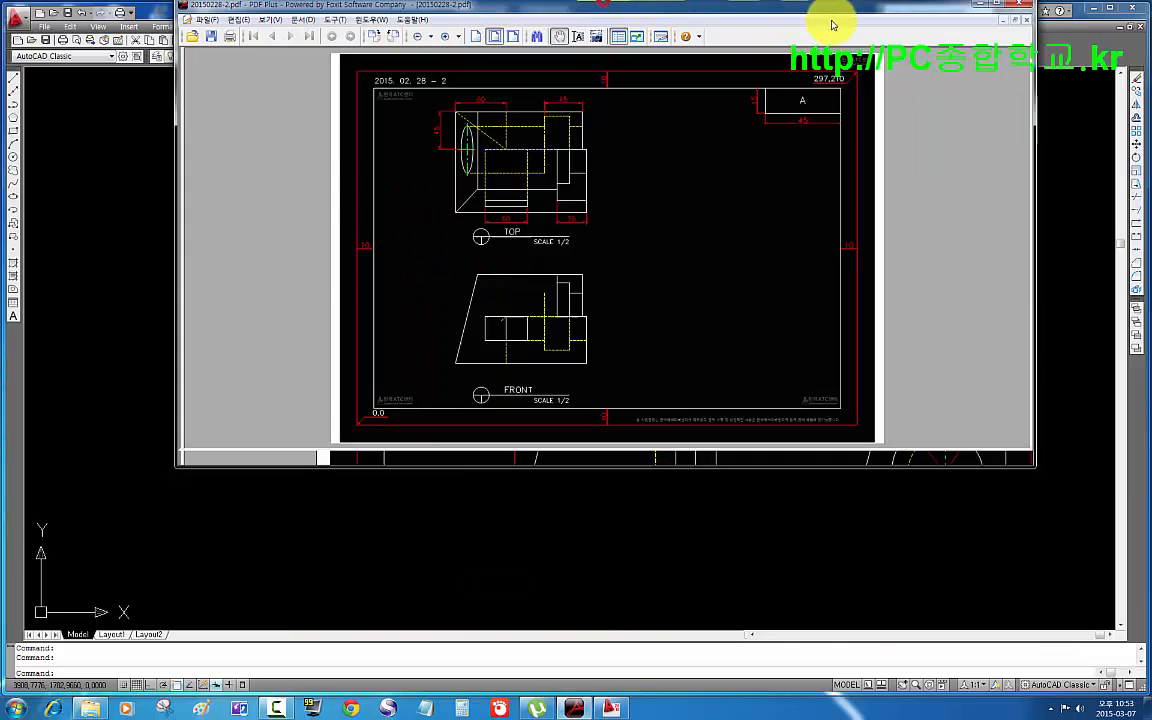
pyautogui.moveTo(832, 25); pyautogui.dragTo(1151, 80)
# - Return to AutoCAD and, with Ortho turned on, draw a long vertical construction line in model space
pyautogui.click(142, 251)
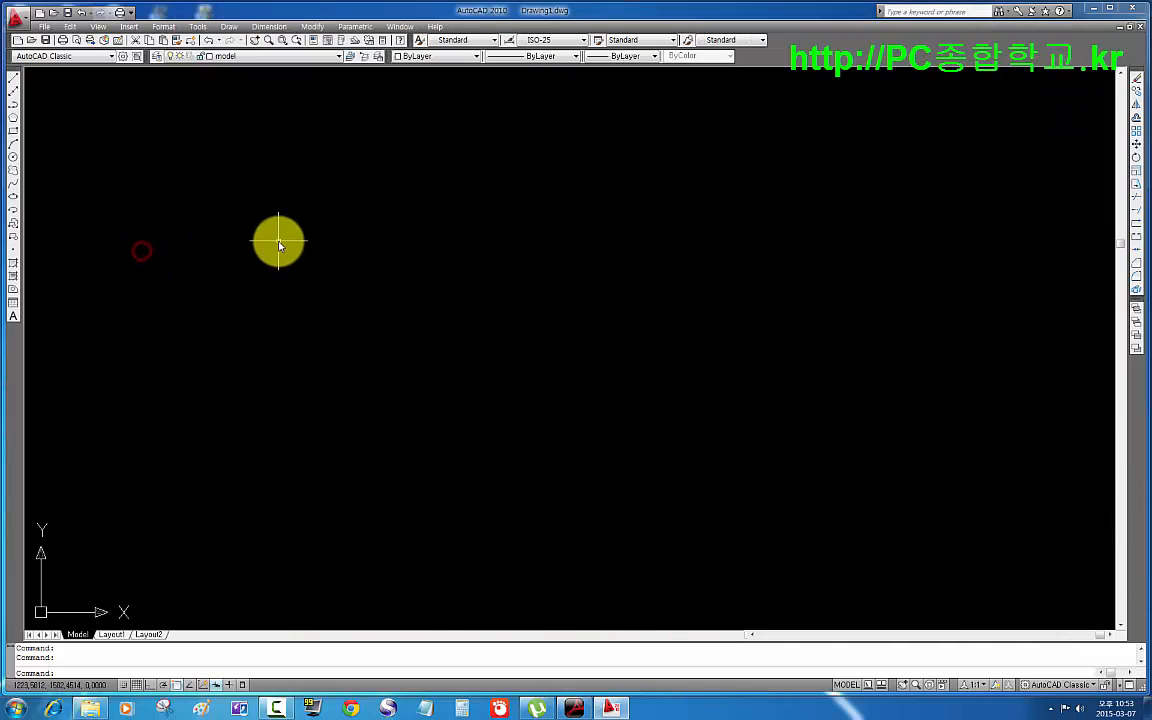
pyautogui.write('l')
pyautogui.press('Return')
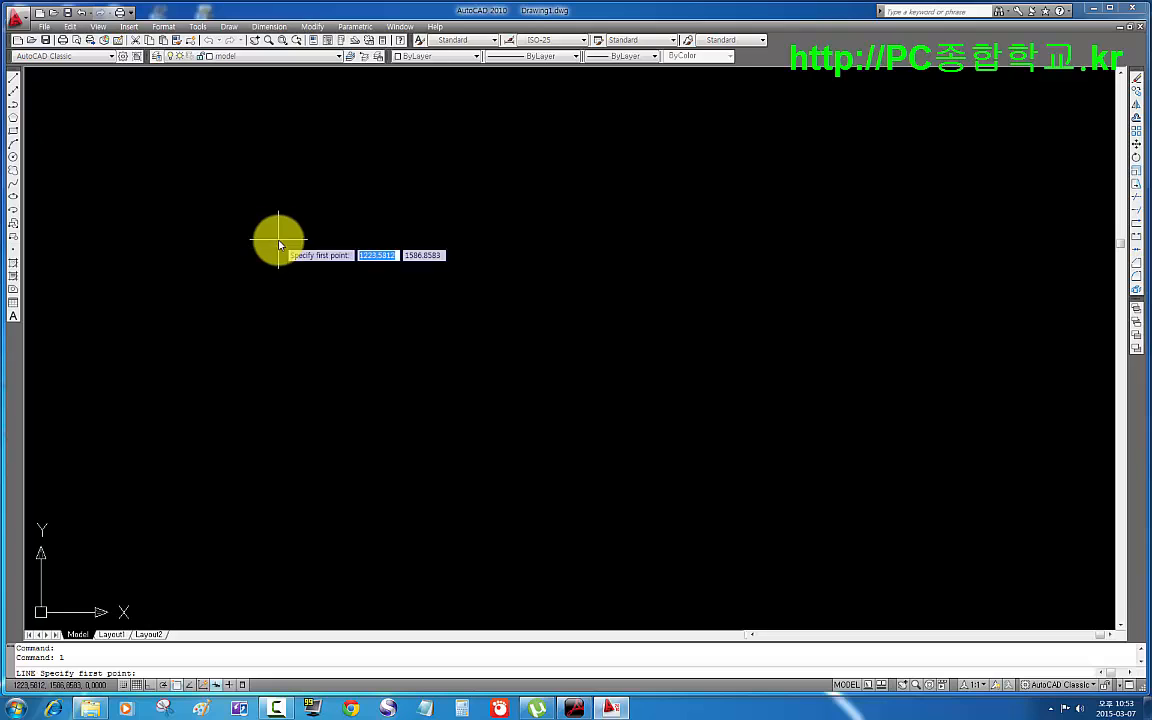
pyautogui.click(149, 684)
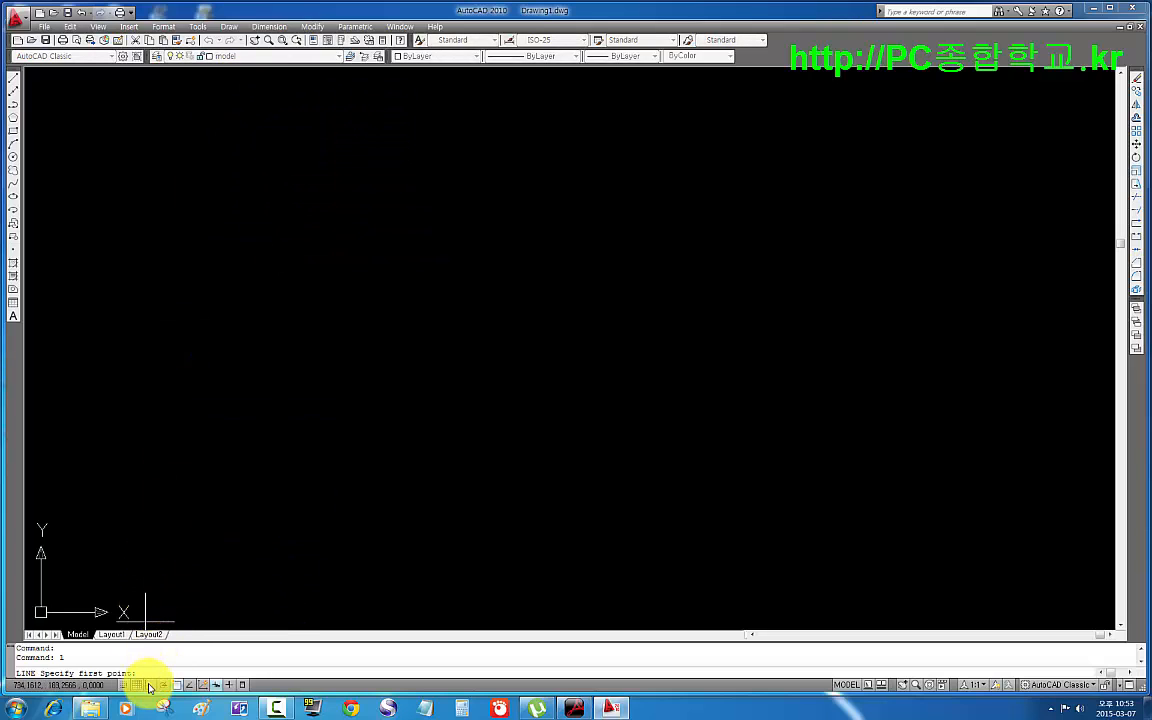
pyautogui.click(240, 80)
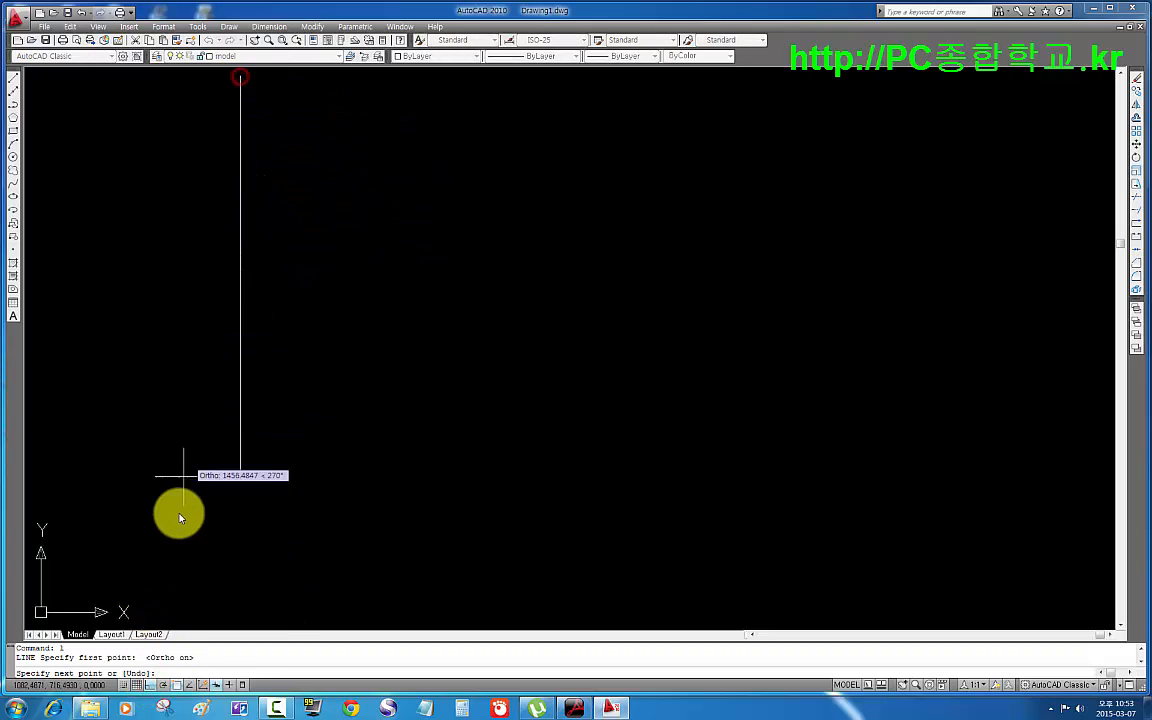
pyautogui.click(213, 598)
pyautogui.press('Return')
# - Draw a long horizontal construction line crossing the vertical line near its lower end
pyautogui.press('Return')
pyautogui.click(93, 527)
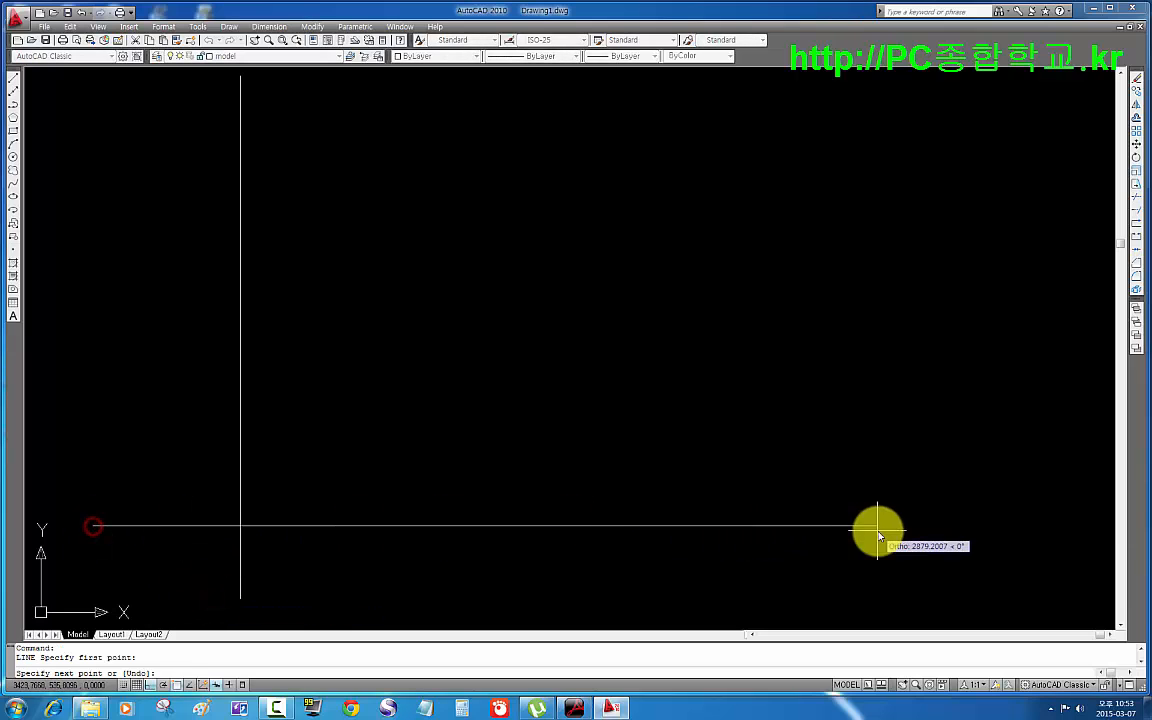
pyautogui.click(970, 526)
pyautogui.press('Return')
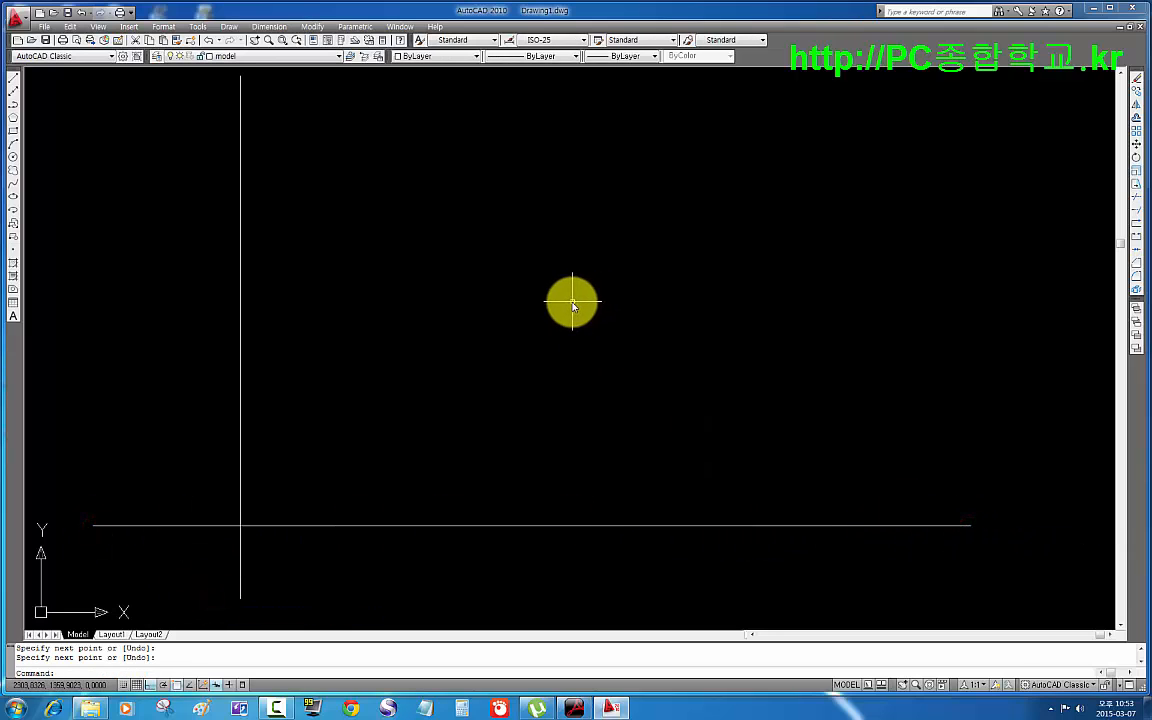
# - Offset the vertical line 155 to the right for the front view's width
pyautogui.write('o')
pyautogui.press('Return')
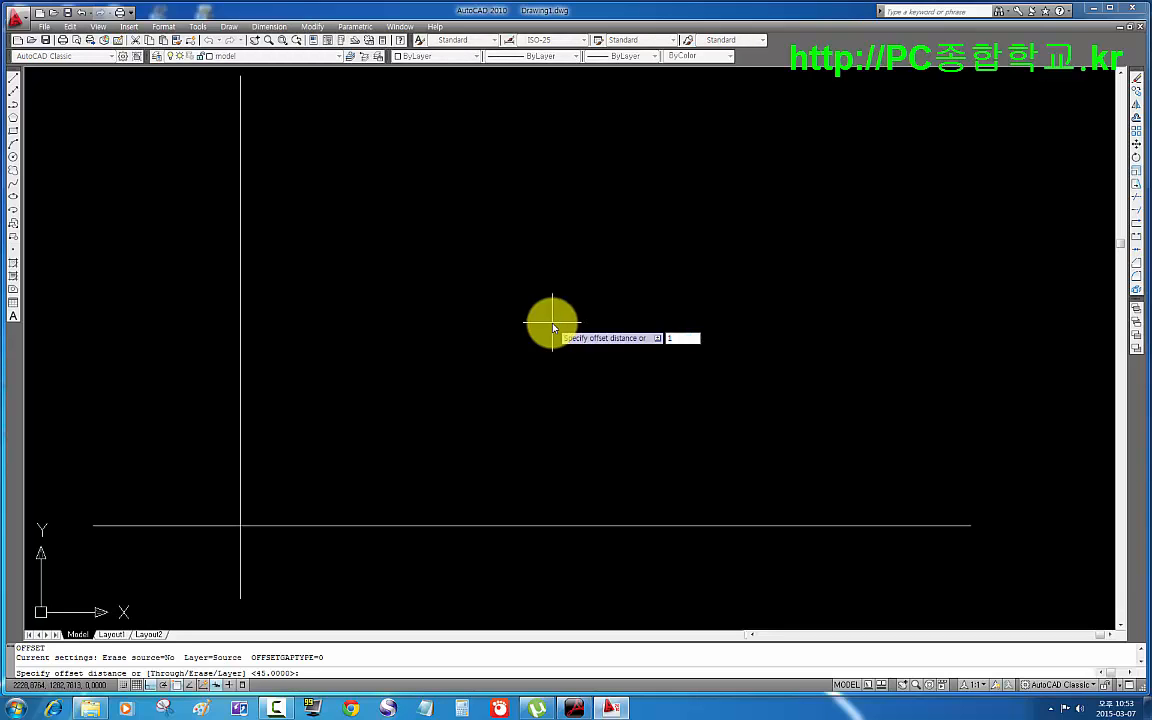
pyautogui.write('155')
pyautogui.press('Return')
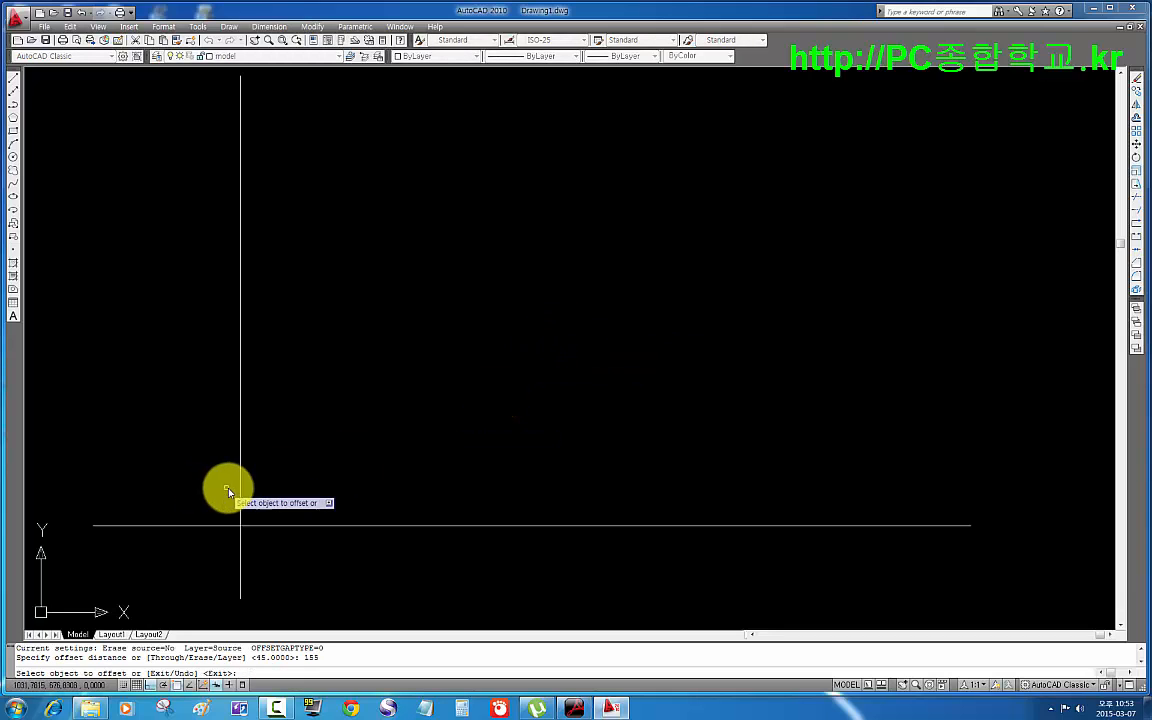
pyautogui.click(240, 490)
pyautogui.click(499, 494)
pyautogui.press('Return')
# - Offset the horizontal line 105 upward for the front view's height
pyautogui.press('Return')
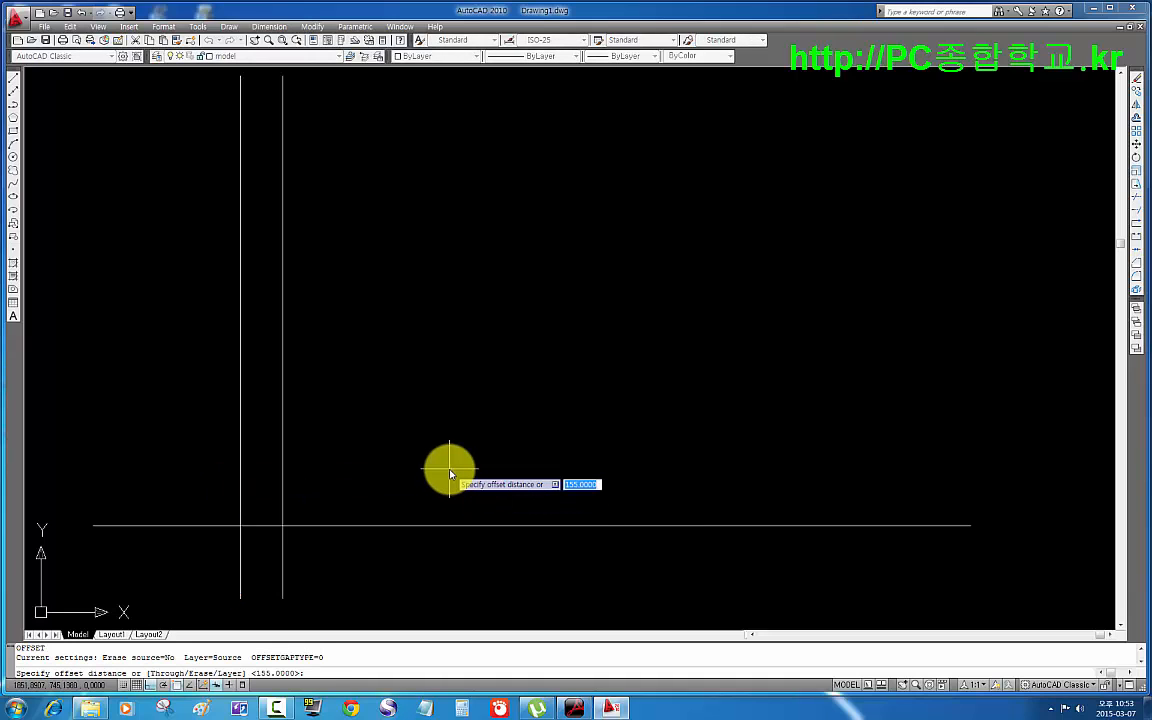
pyautogui.press('Return')
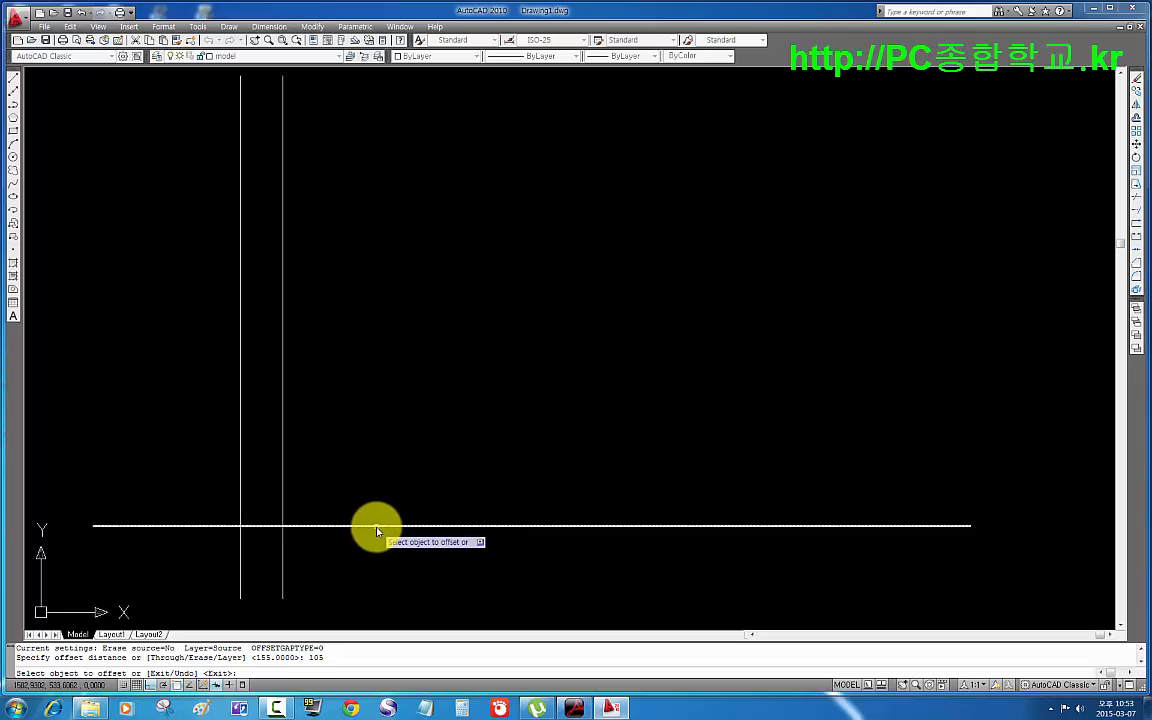
pyautogui.click(376, 526)
pyautogui.click(376, 453)
pyautogui.press('Return')
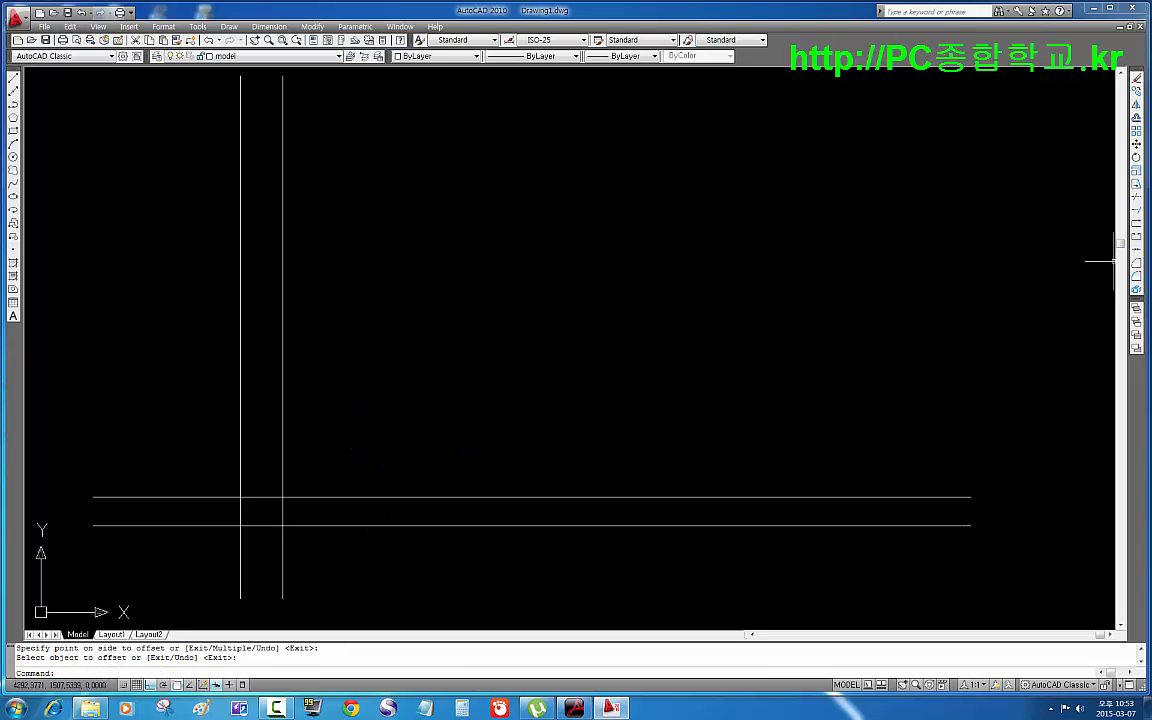
# - Consult the dimensions in the 20150228-2.pdf reference drawing again and return to the construction lines in AutoCAD
pyautogui.moveTo(1150, 60); pyautogui.dragTo(656, 2)
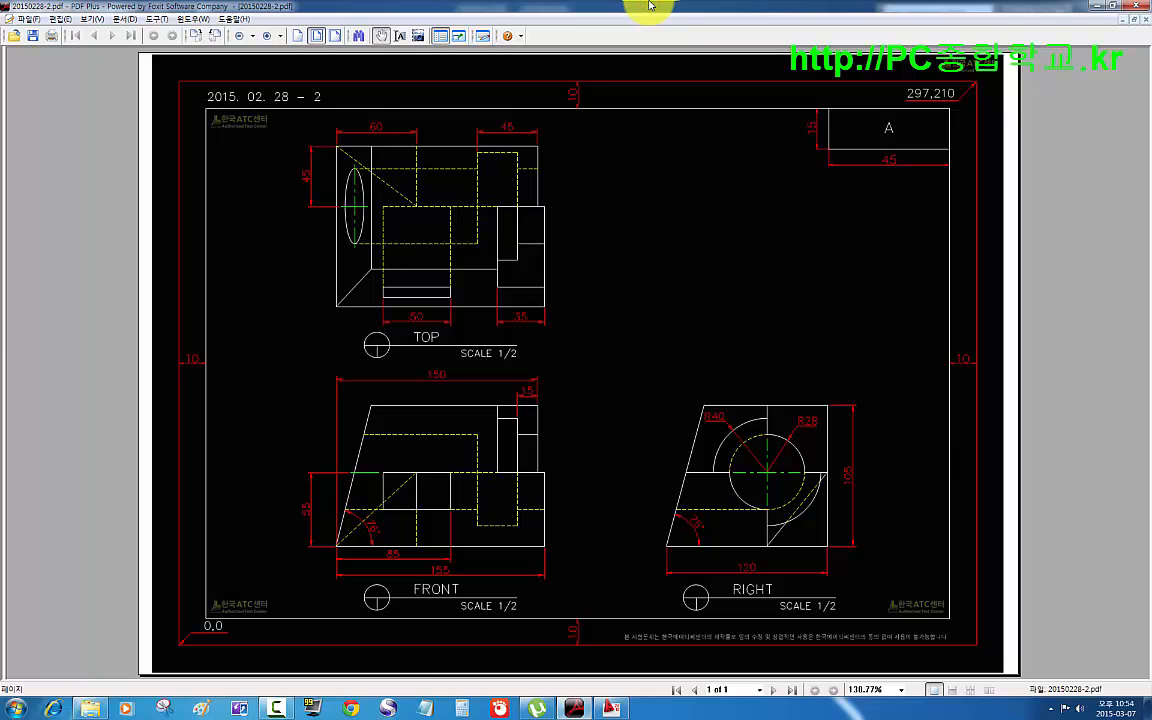
pyautogui.moveTo(650, 5); pyautogui.dragTo(1151, 170)
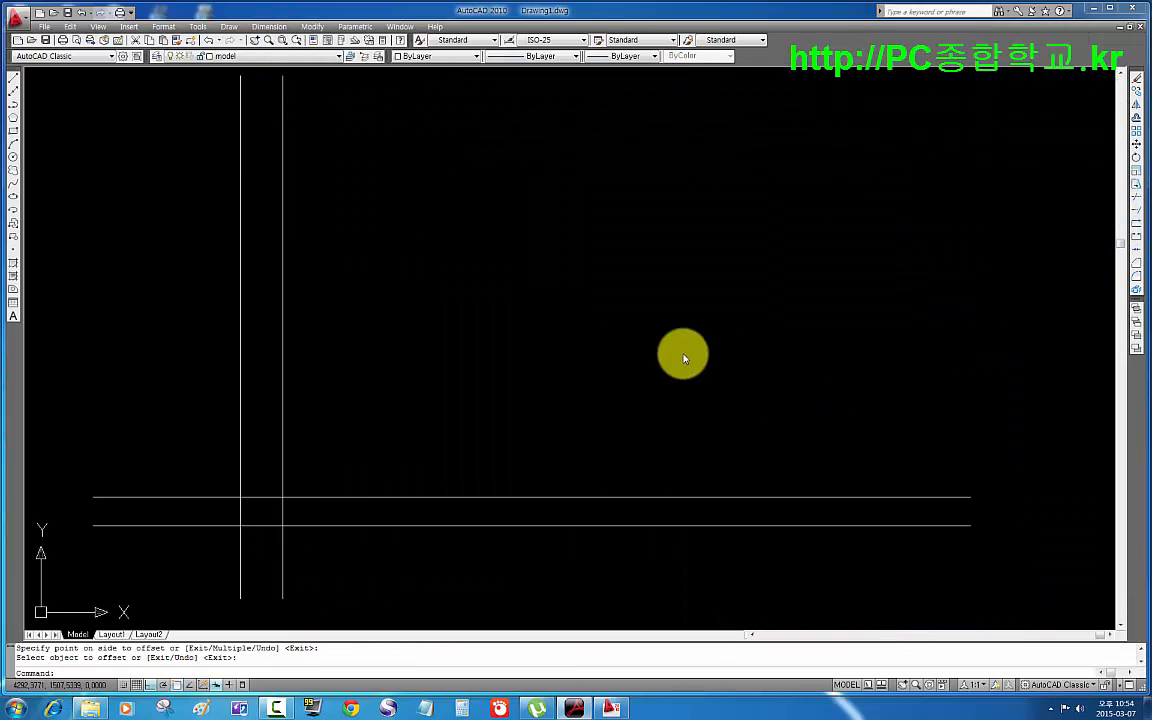
pyautogui.scroll(4, 363, 362)
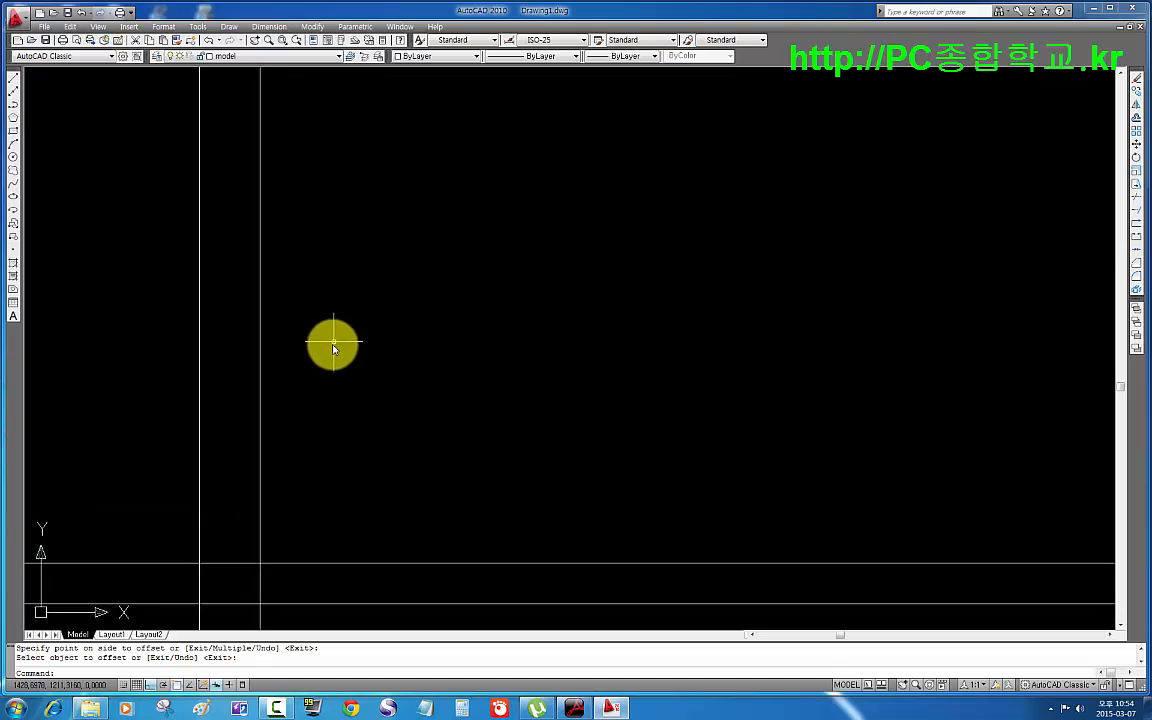
# - Offset the front view's top line 150 upward and its right-hand vertical line 150 to the right
pyautogui.moveTo(373, 413); pyautogui.dragTo(413, 386, button='middle')
pyautogui.press('Escape')
pyautogui.write('o')
pyautogui.press('Return')
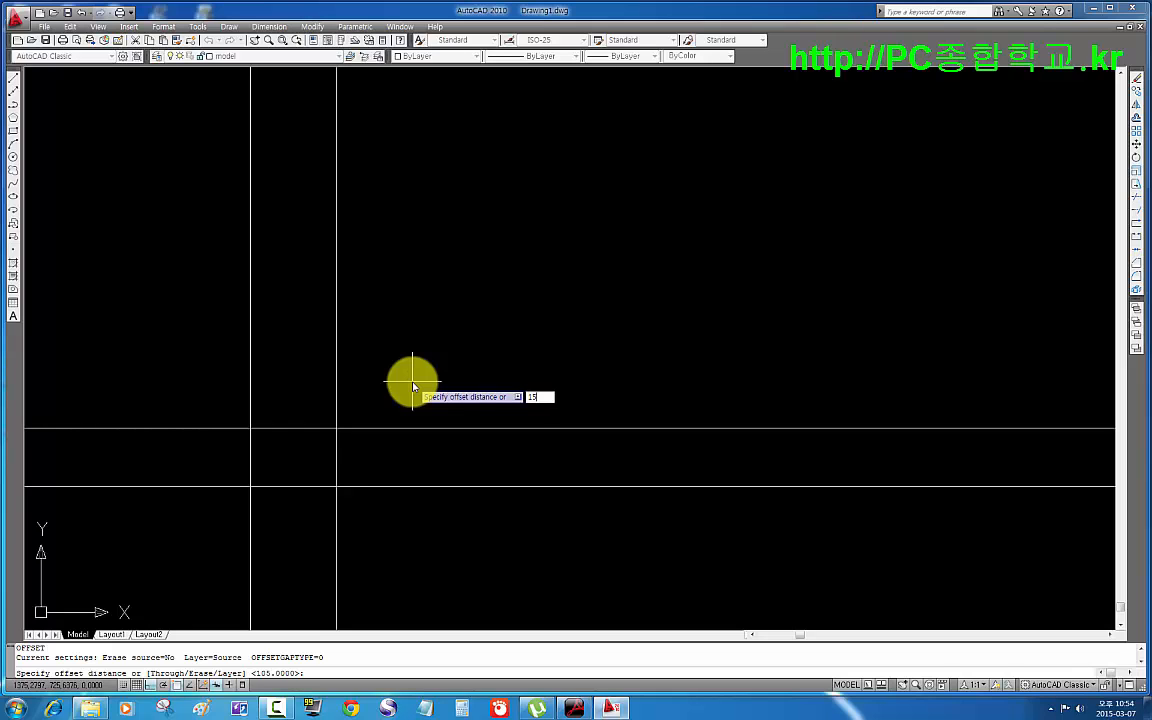
pyautogui.write('15')
pyautogui.press('Return')
pyautogui.click(449, 429)
pyautogui.click(458, 356)
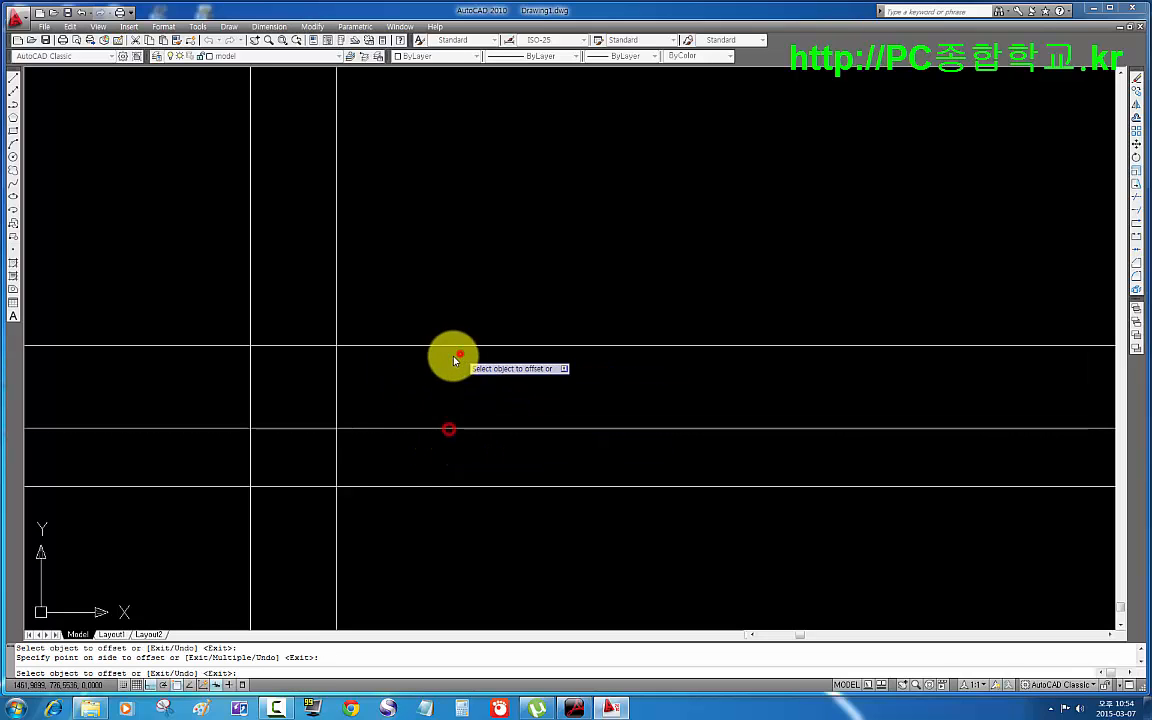
pyautogui.click(337, 386)
pyautogui.click(591, 401)
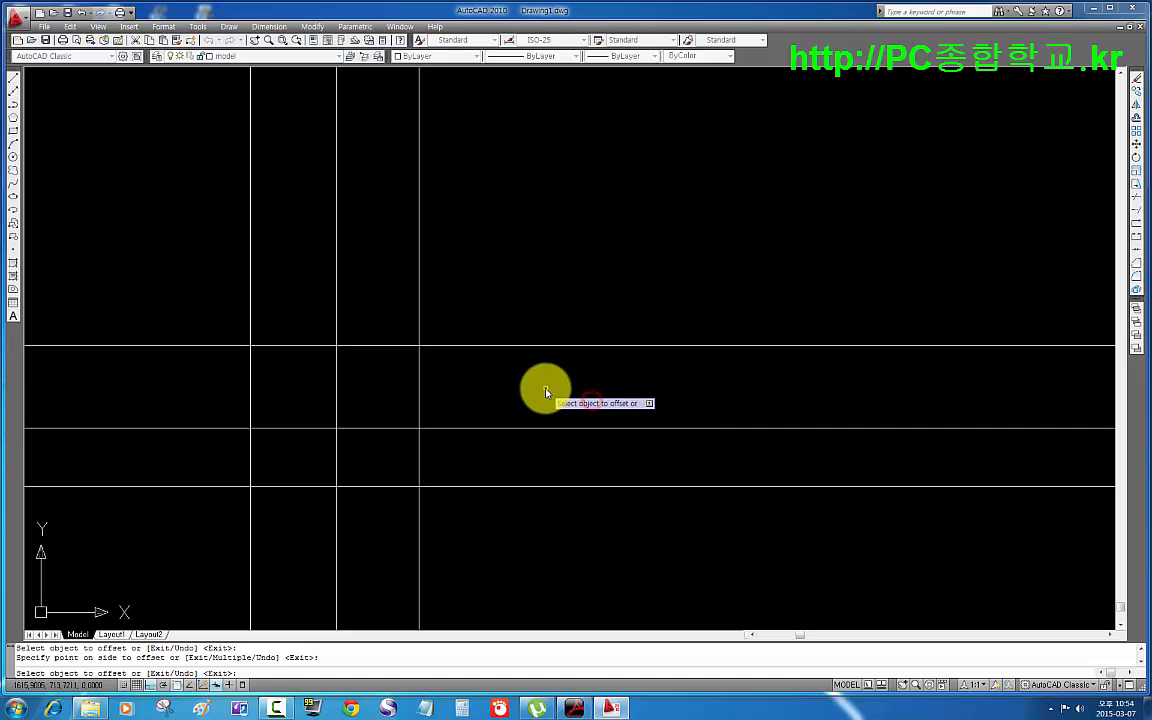
# - Offset the newest vertical line to the right and the newest horizontal line upward by the same distance for the view depth
pyautogui.press('Return')
pyautogui.press('Return')
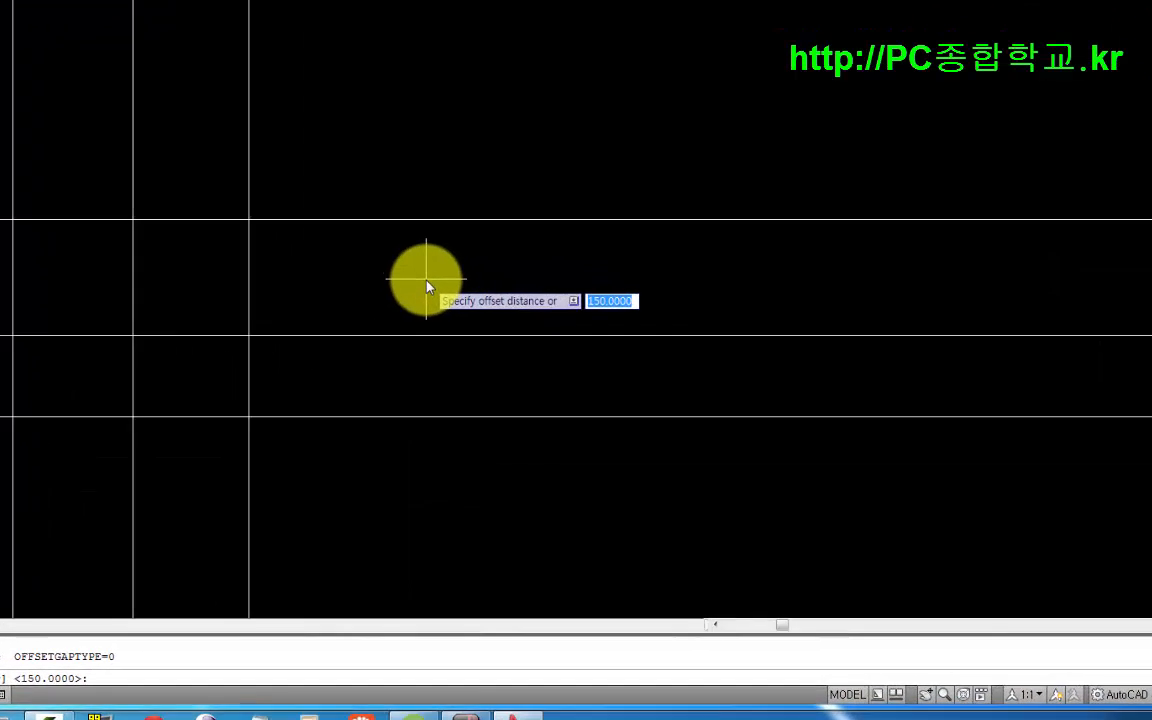
pyautogui.press('Return')
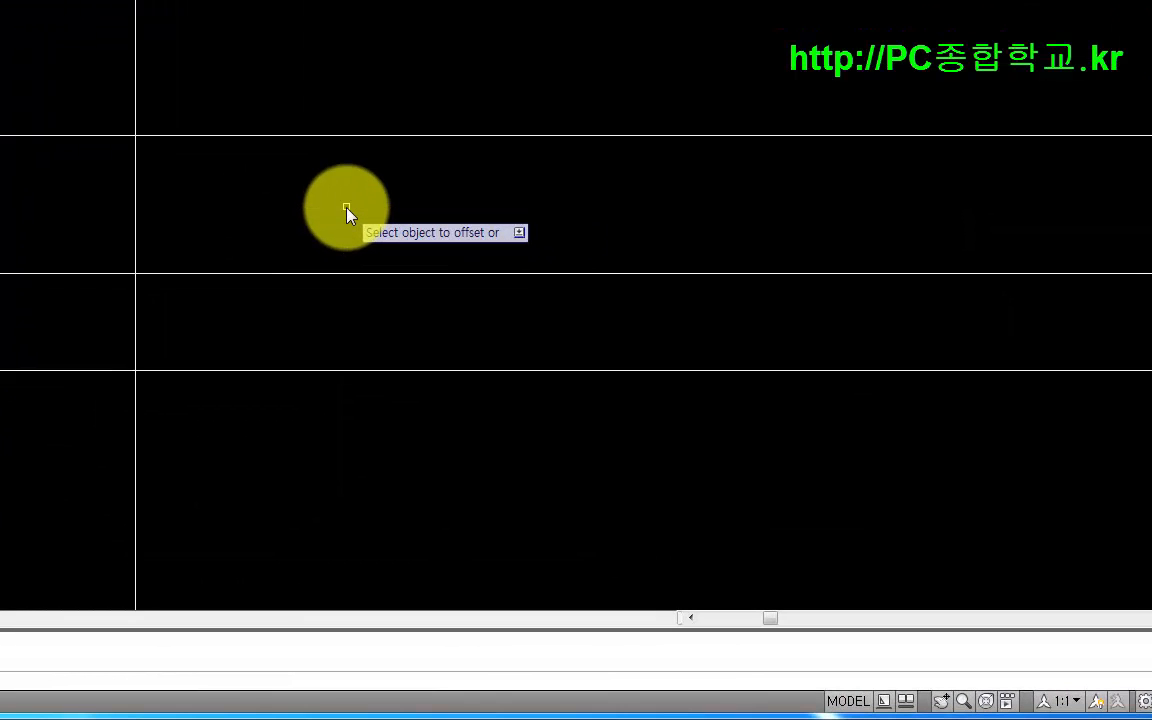
pyautogui.click(136, 327)
pyautogui.click(409, 342)
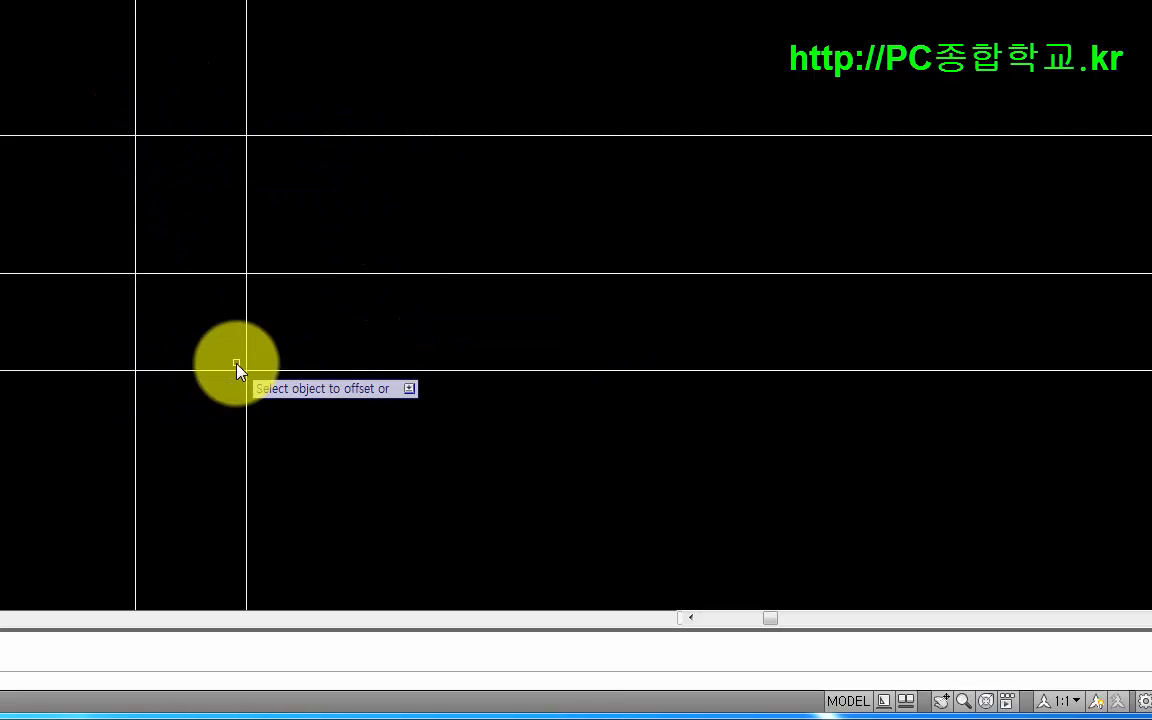
pyautogui.click(63, 134)
pyautogui.click(82, 22)
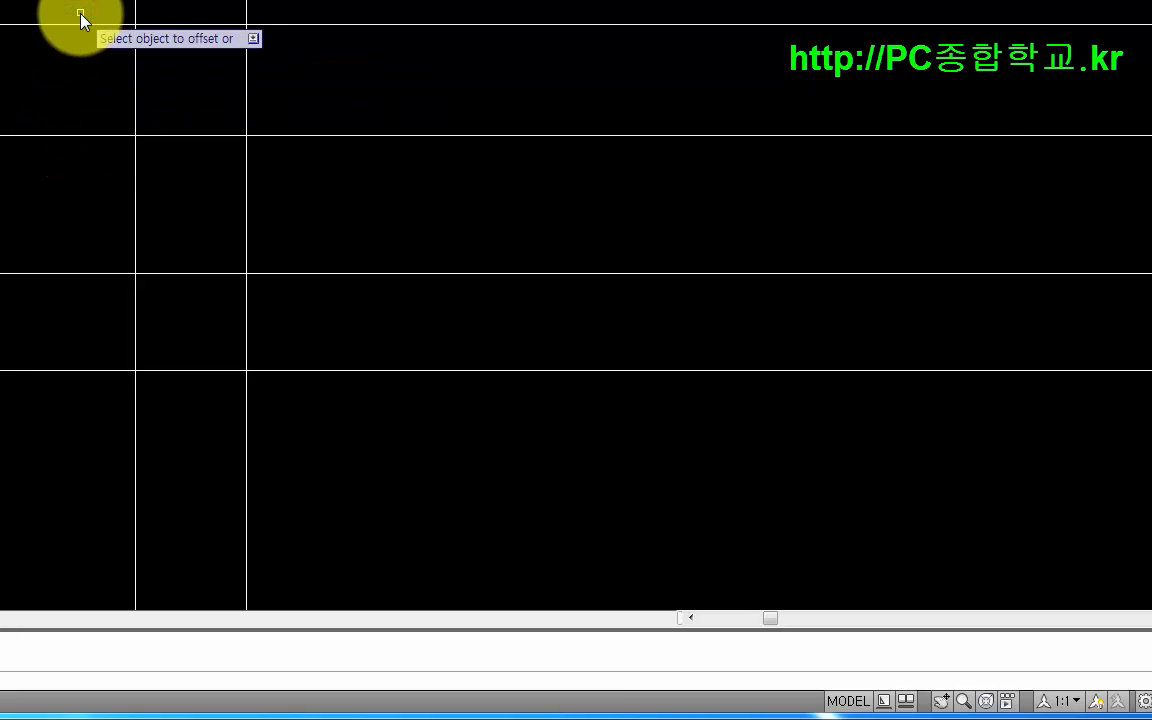
pyautogui.moveTo(90, 90); pyautogui.dragTo(193, 68, button='middle')
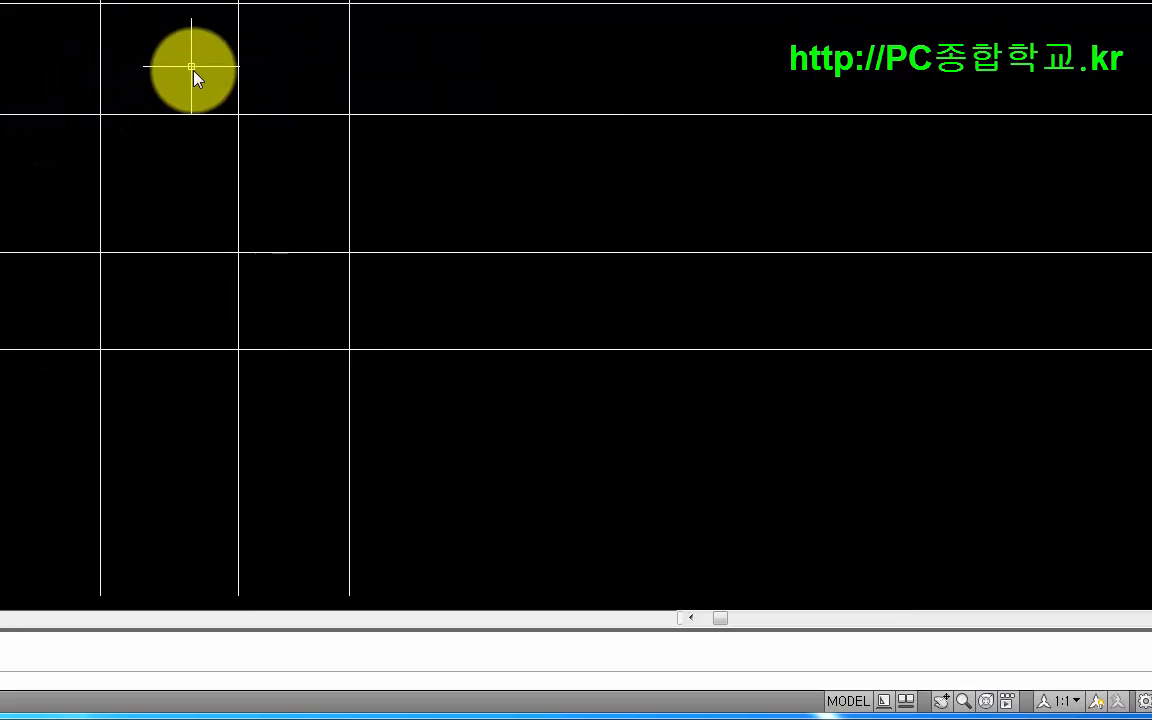
# - Draw a diagonal line from the grid's outer upper-right intersection to the front view's upper-right corner
pyautogui.press('Escape')
pyautogui.write('l')
pyautogui.press('Return')
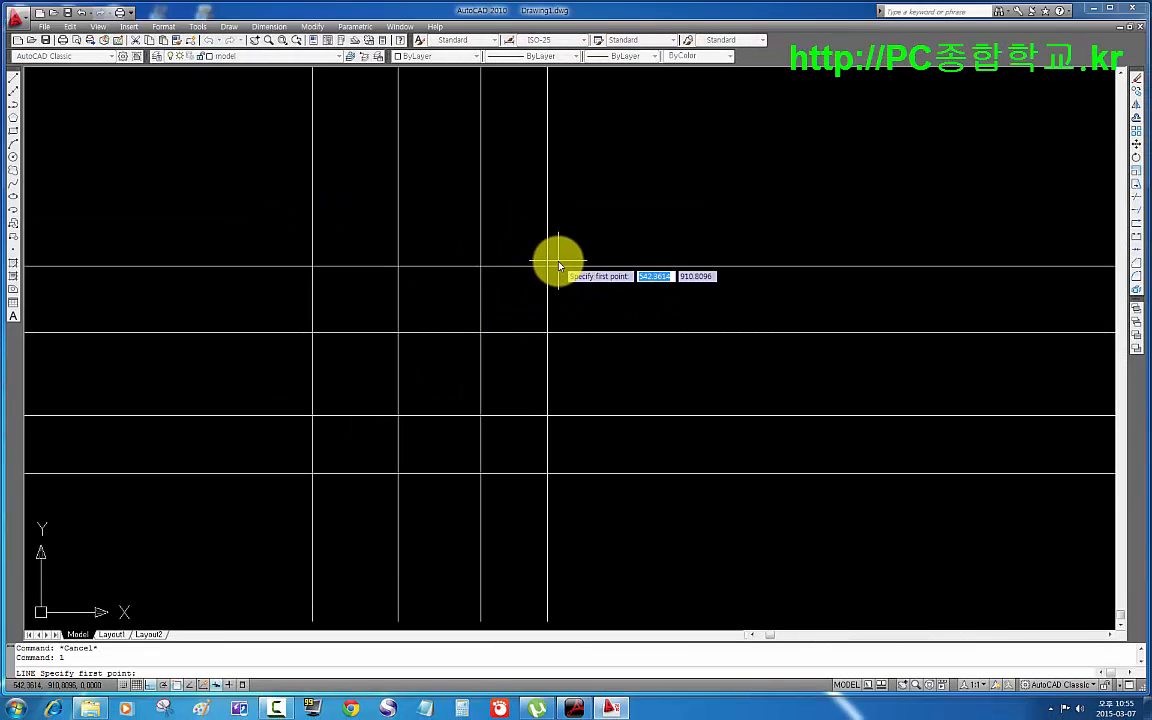
pyautogui.click(547, 266)
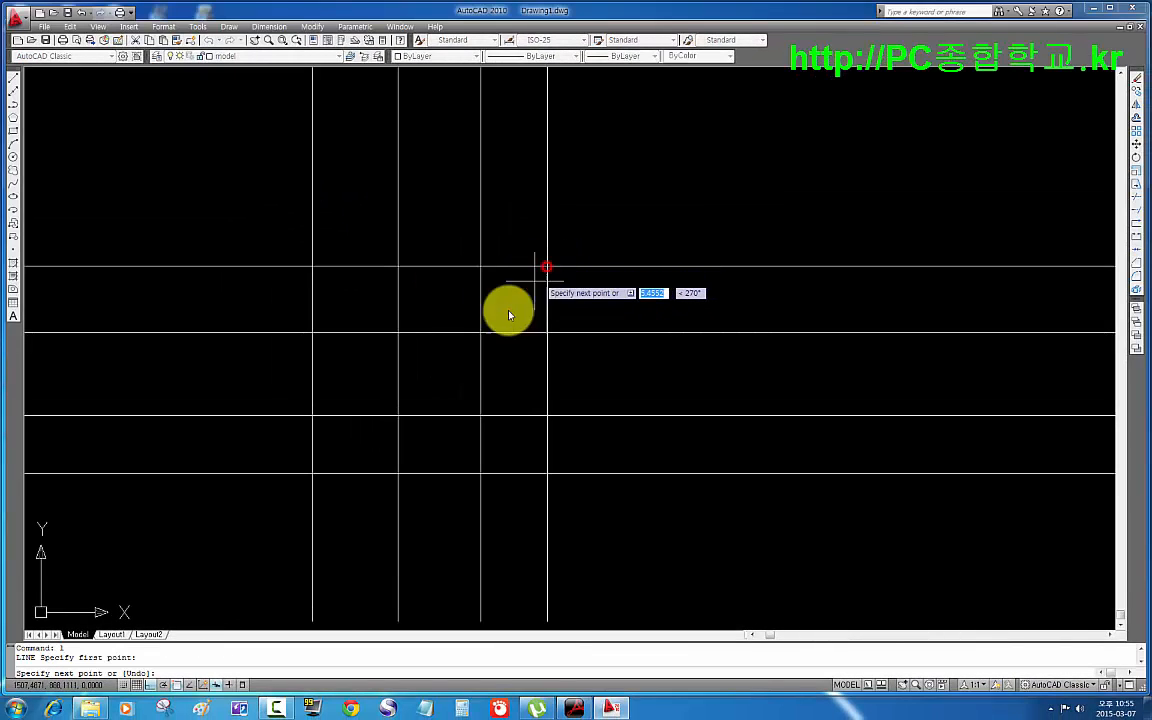
pyautogui.click(399, 415)
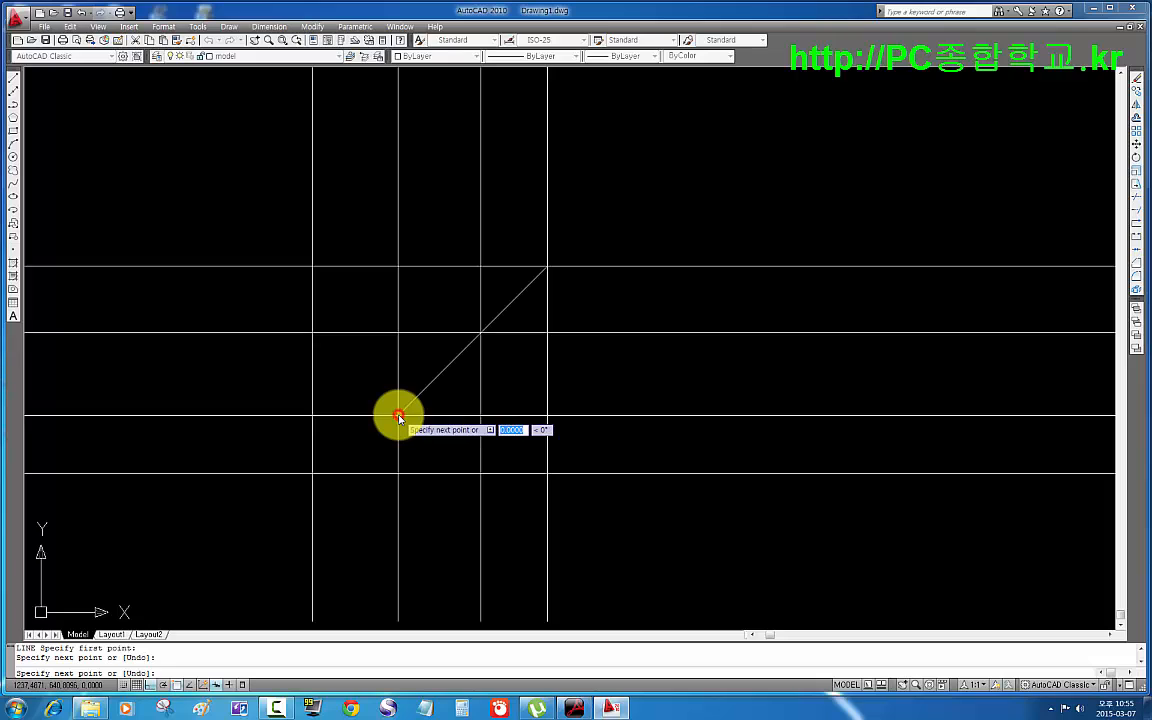
pyautogui.press('Return')
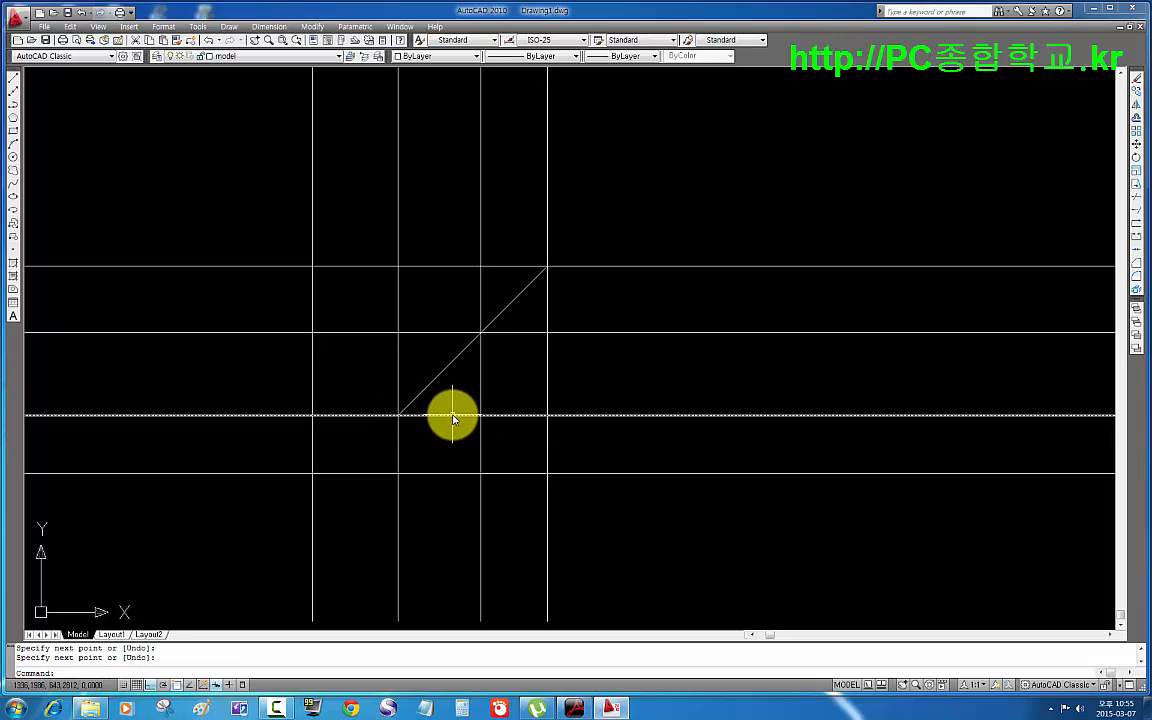
pyautogui.moveTo(452, 418)
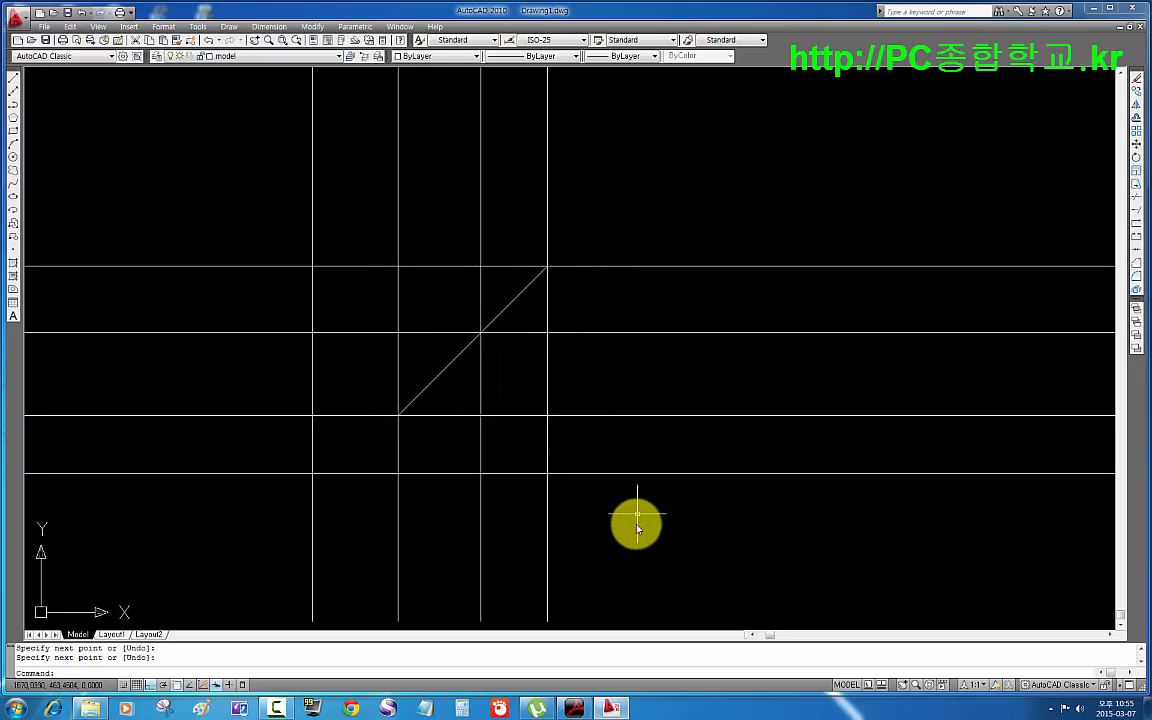
# - Trim the horizontal line ends that extend beyond the grid's rightmost vertical line
pyautogui.press('Escape')
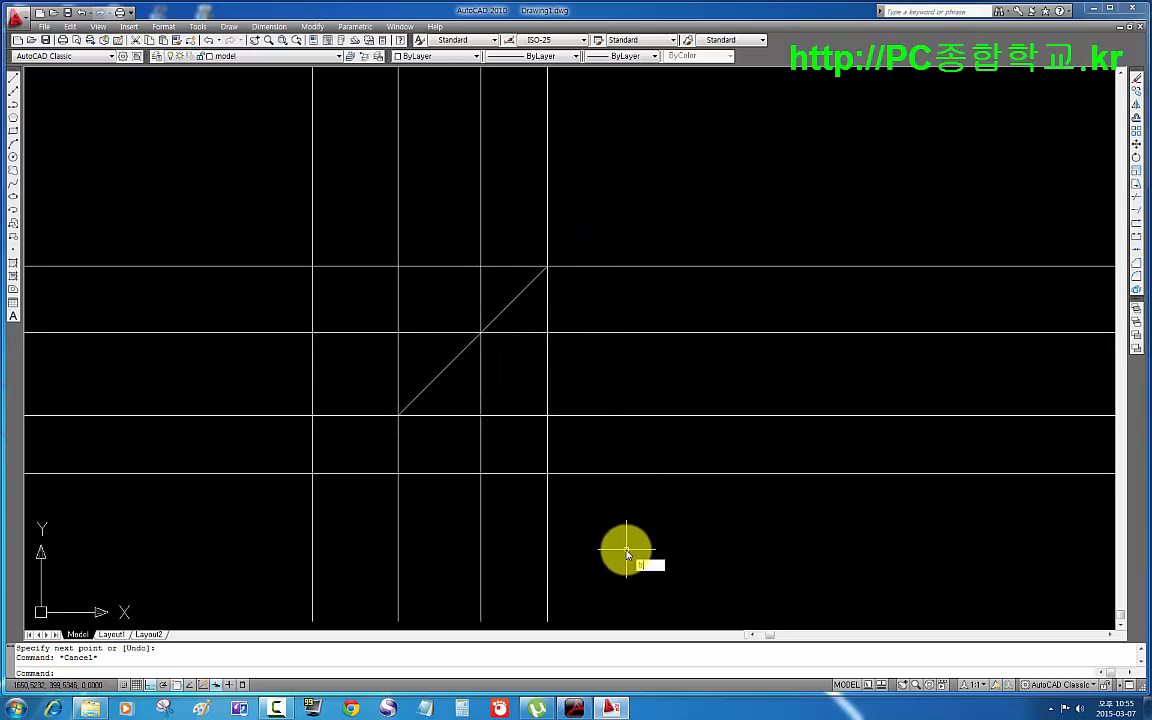
pyautogui.write('tr')
pyautogui.press('Return')
pyautogui.press('Return')
pyautogui.click(695, 541)
pyautogui.click(619, 241)
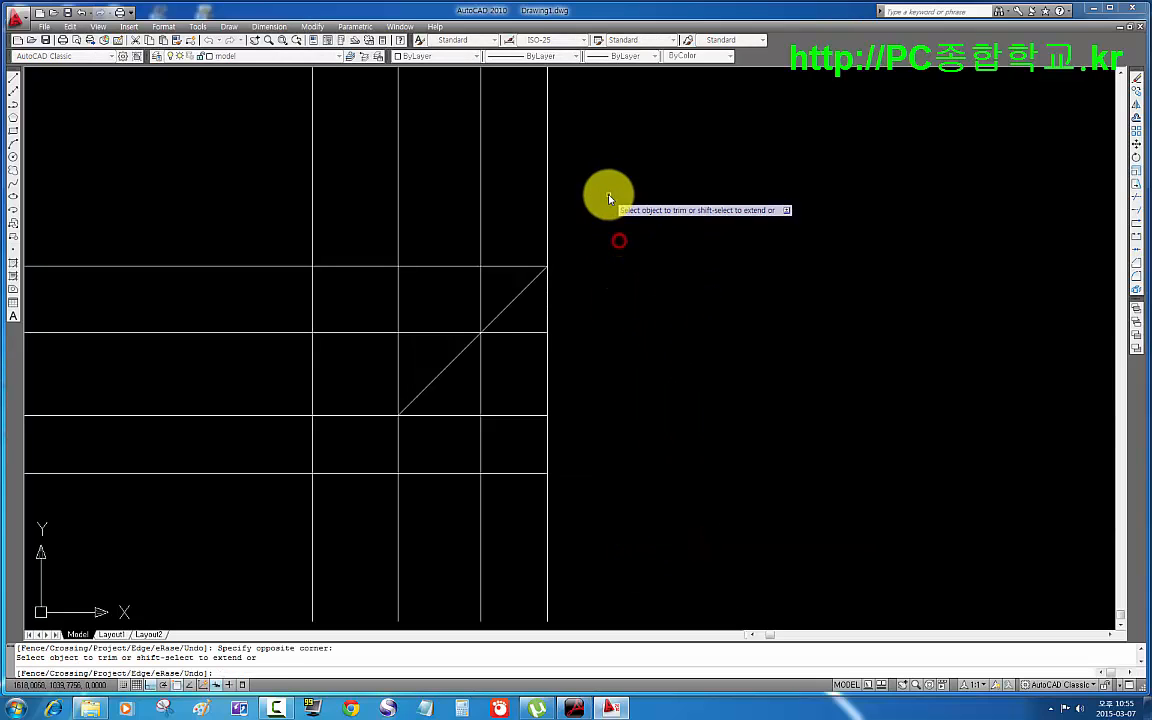
# - Trim the remaining construction line ends above, to the left of and below the grid
pyautogui.click(608, 196)
pyautogui.click(250, 195)
pyautogui.click(257, 228)
pyautogui.click(200, 532)
pyautogui.click(628, 536)
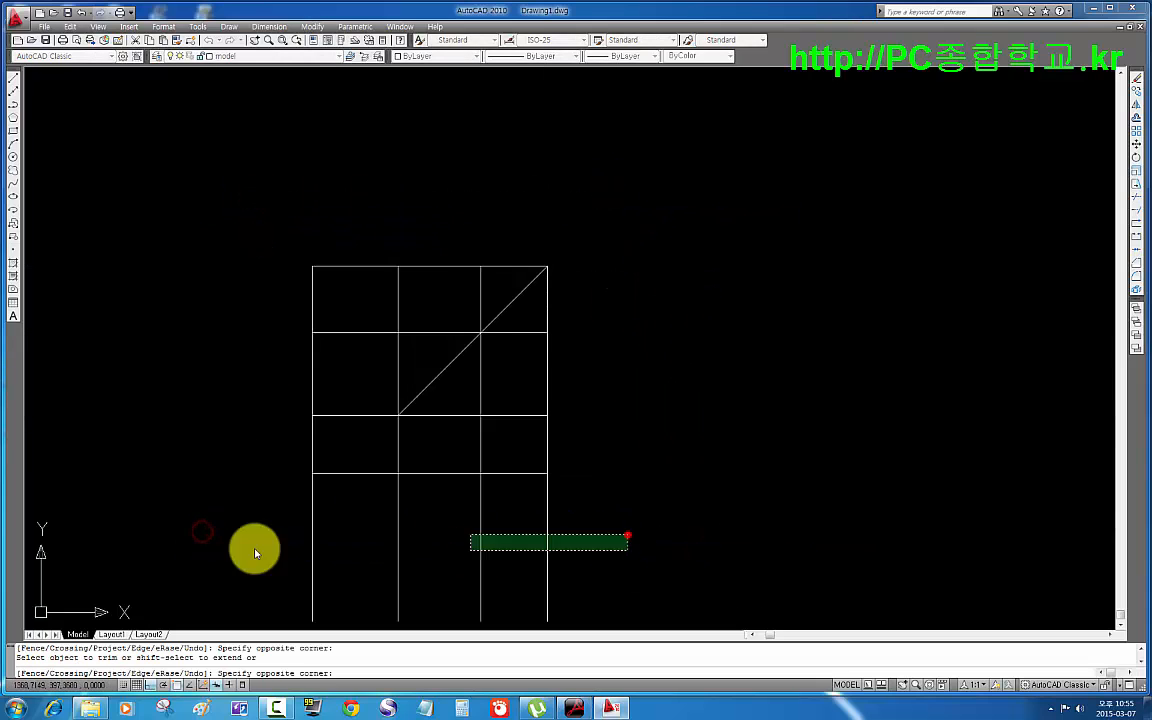
pyautogui.click(255, 553)
pyautogui.press('Return')
pyautogui.scroll(3, 455, 480)
pyautogui.moveTo(455, 470); pyautogui.dragTo(648, 563, button='middle')
pyautogui.press('Escape')
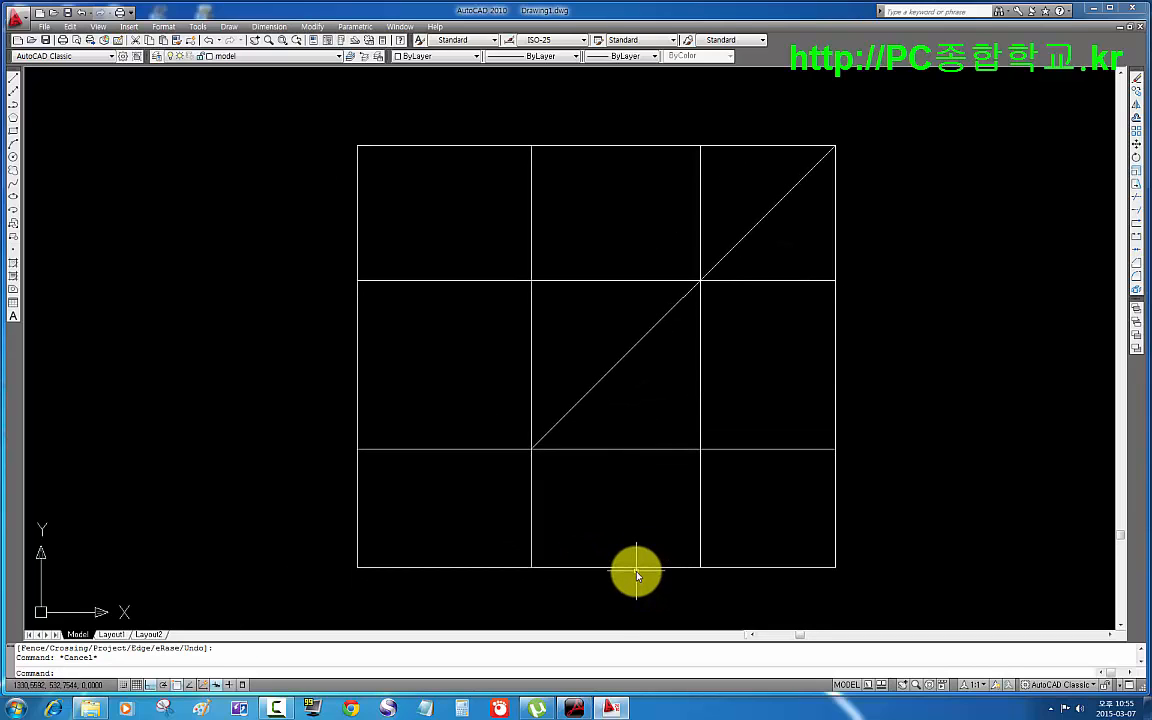
pyautogui.click(330, 436)
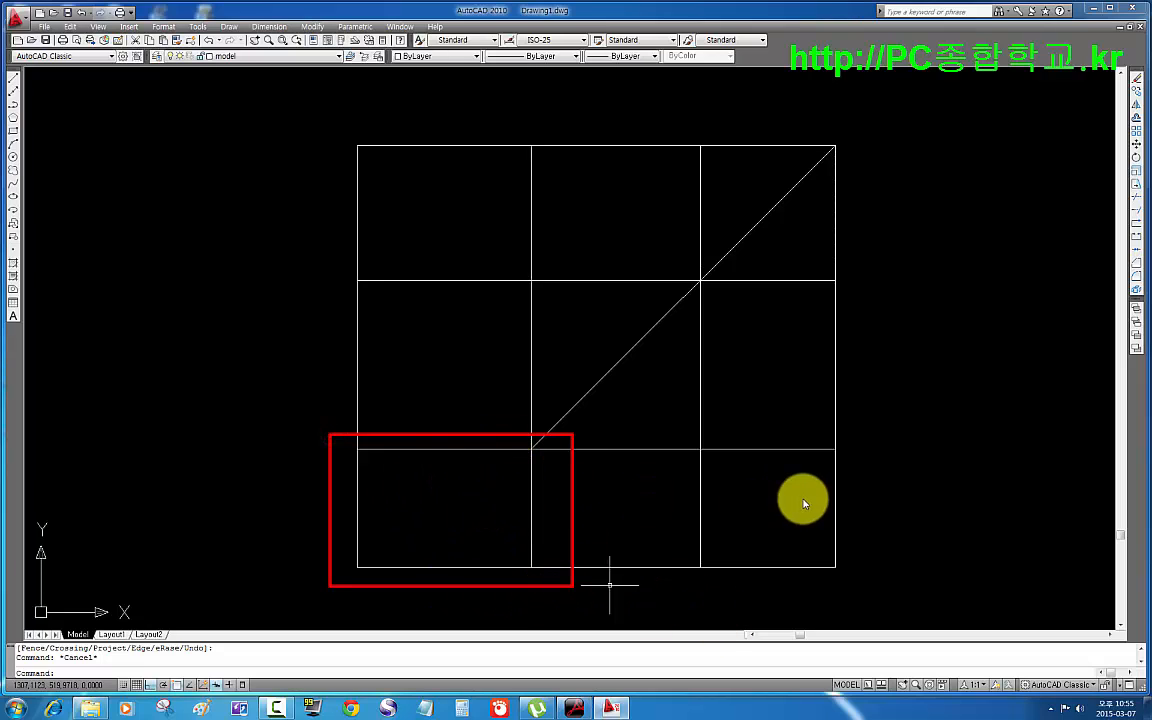
pyautogui.moveTo(683, 432)
pyautogui.mouseDown()
pyautogui.moveTo(766, 604)
pyautogui.moveTo(860, 594)
pyautogui.mouseUp()
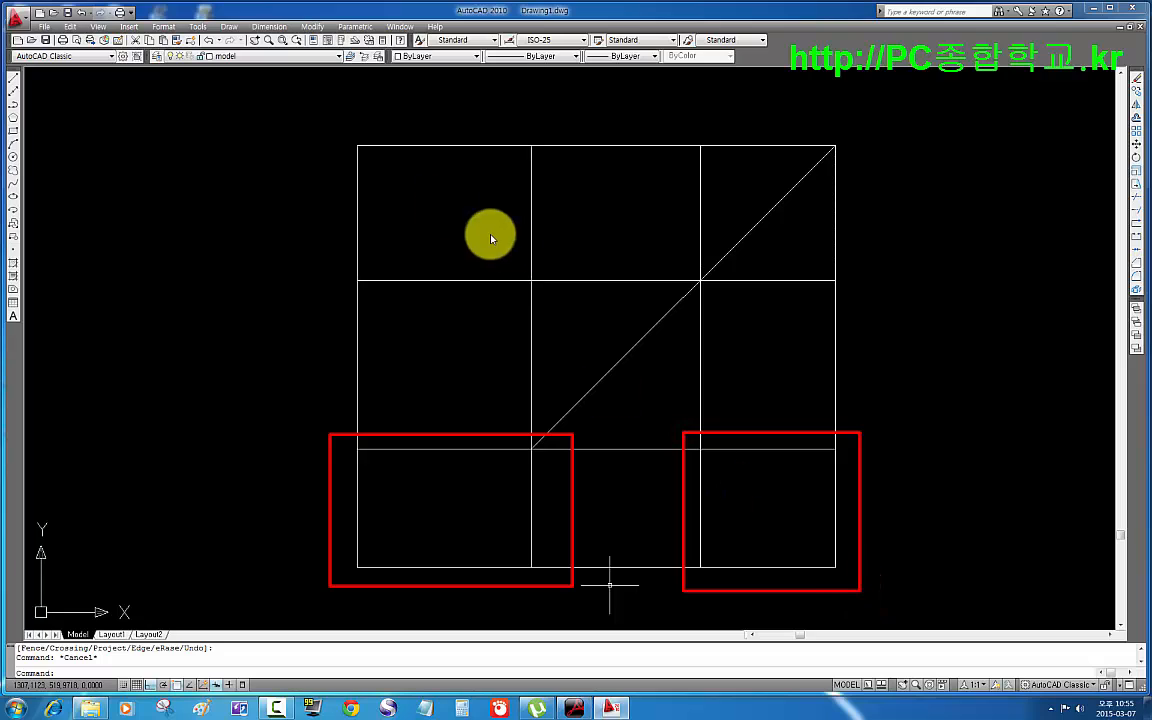
pyautogui.moveTo(324, 122); pyautogui.dragTo(571, 305)
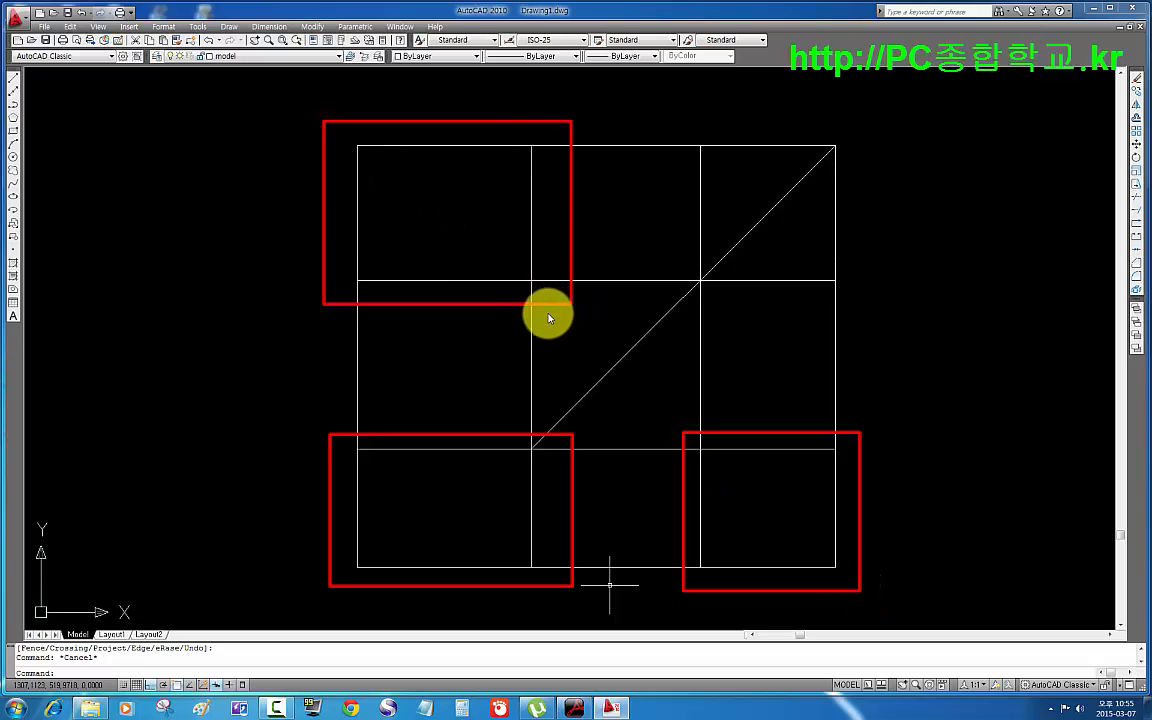
pyautogui.press('Escape')
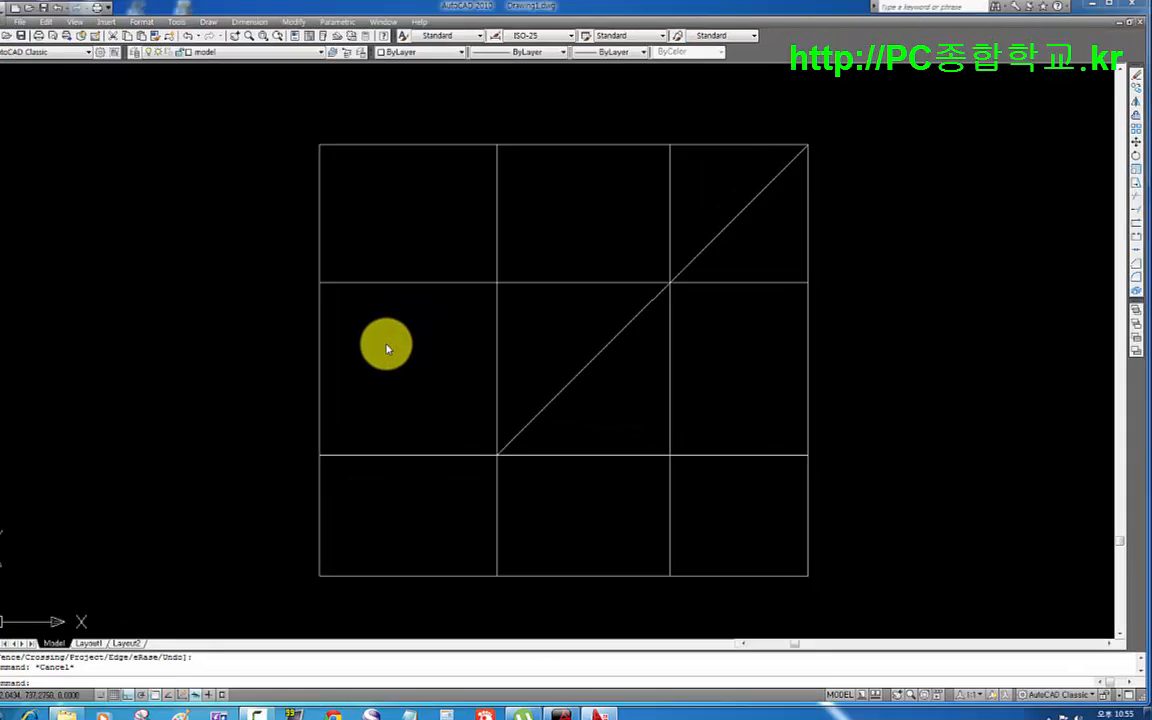
# - Trim the grid lines running between the view outlines, keeping the diagonal and the corner rectangles
pyautogui.write('tr')
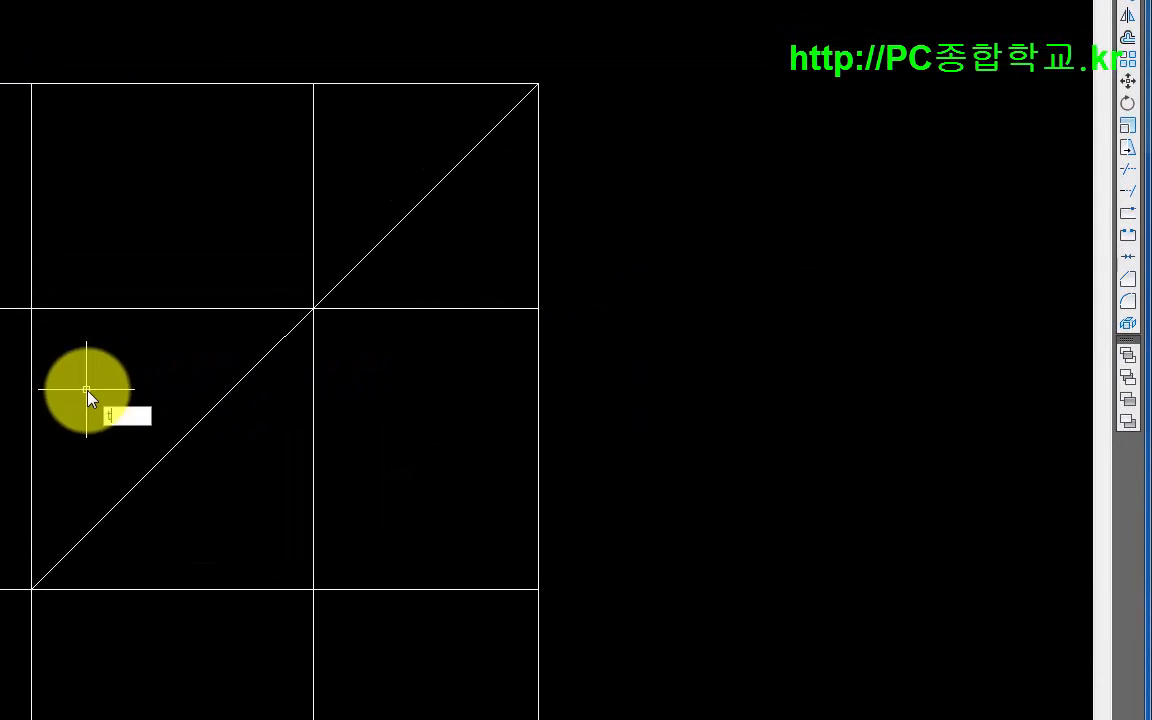
pyautogui.press('Return')
pyautogui.press('Return')
pyautogui.click(87, 383)
pyautogui.click(4, 420)
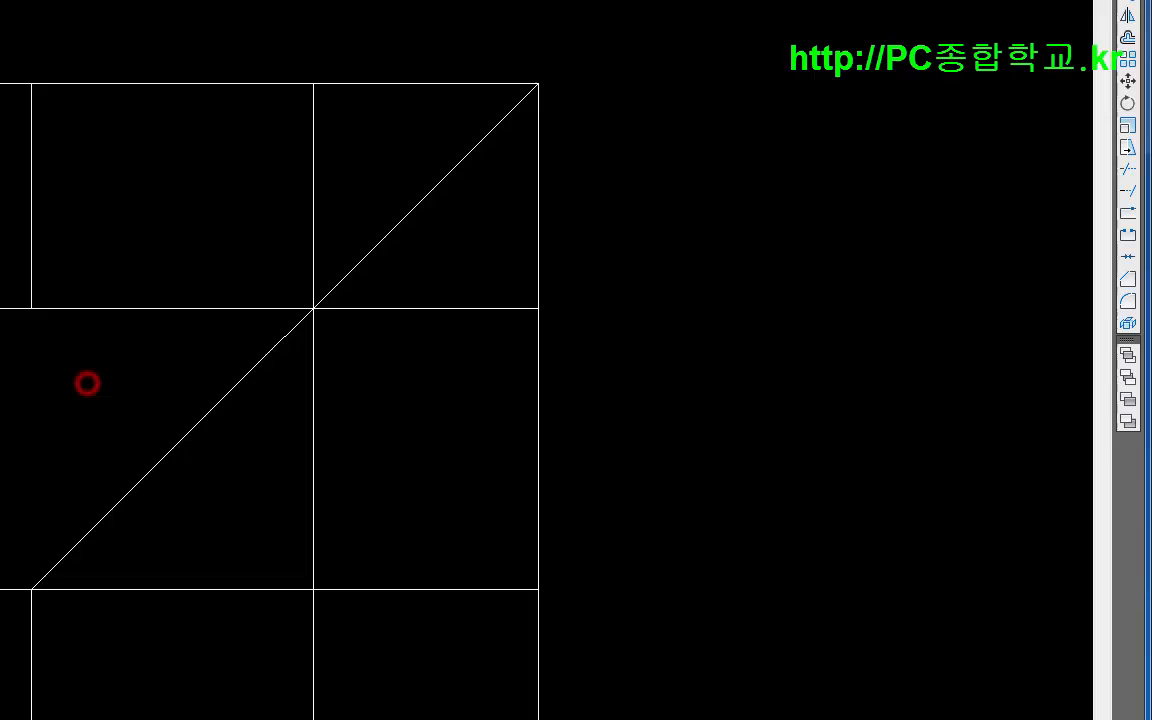
pyautogui.click(134, 342)
pyautogui.click(127, 68)
pyautogui.click(596, 472)
pyautogui.click(266, 472)
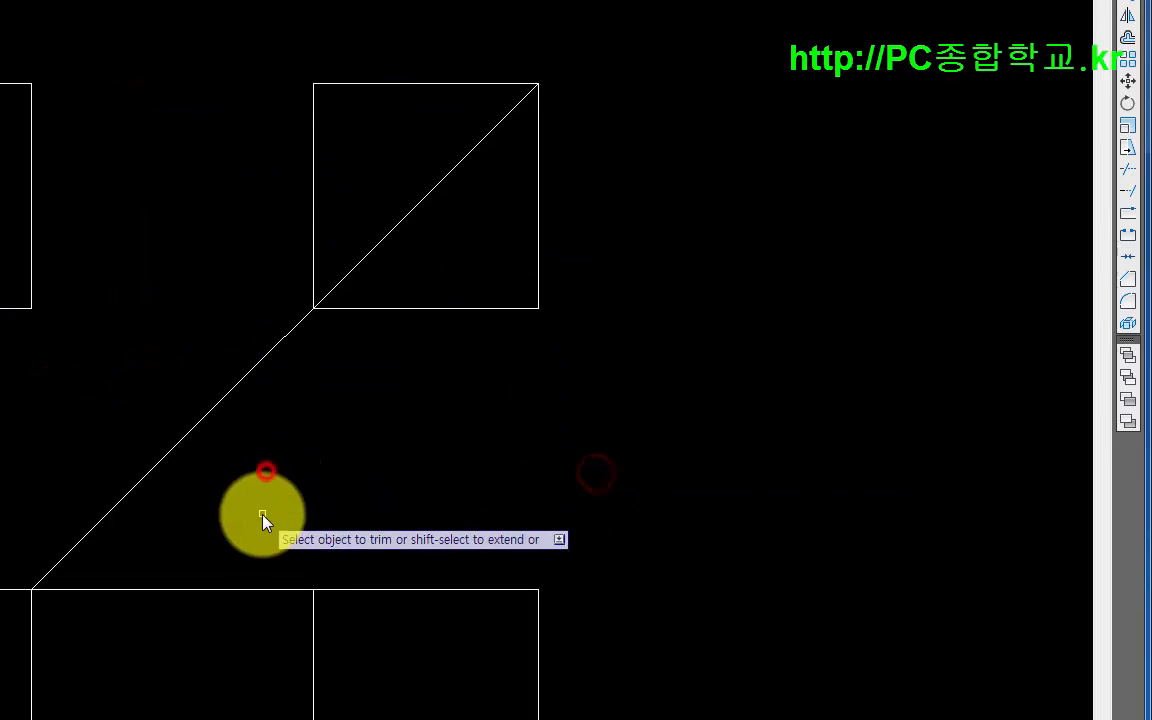
# - Delete the edges of the upper-right rectangle so that only the diagonal projection line remains there
pyautogui.click(569, 368)
pyautogui.click(502, 220)
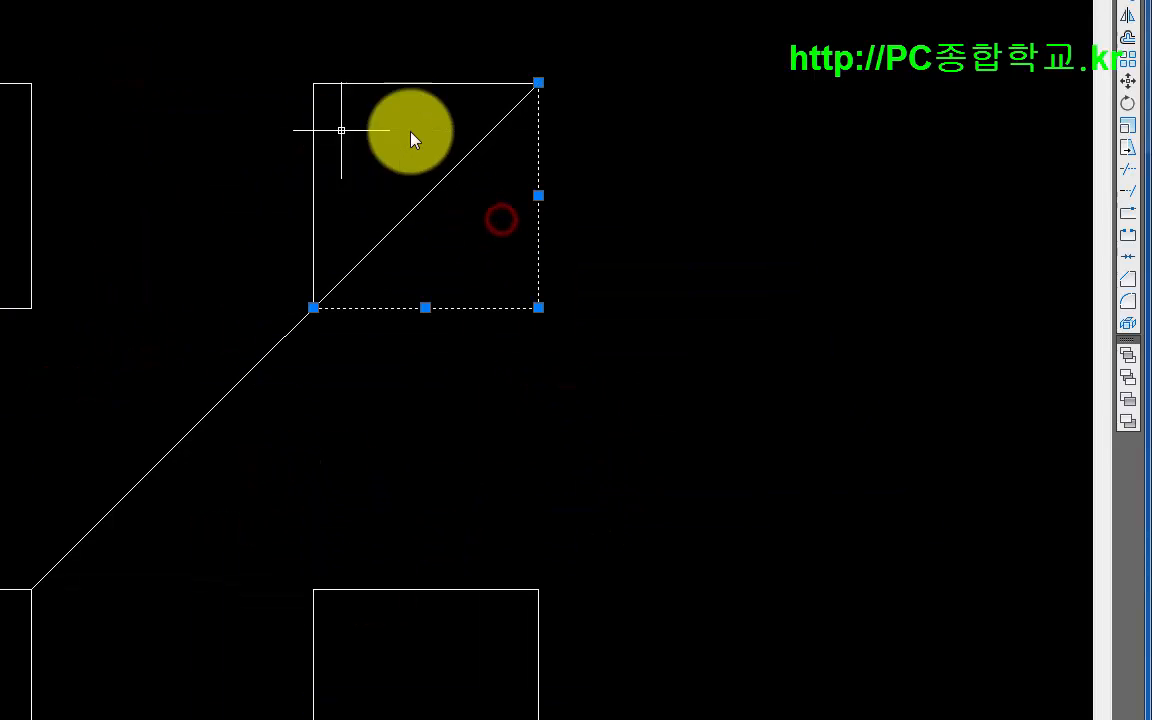
pyautogui.press('Delete')
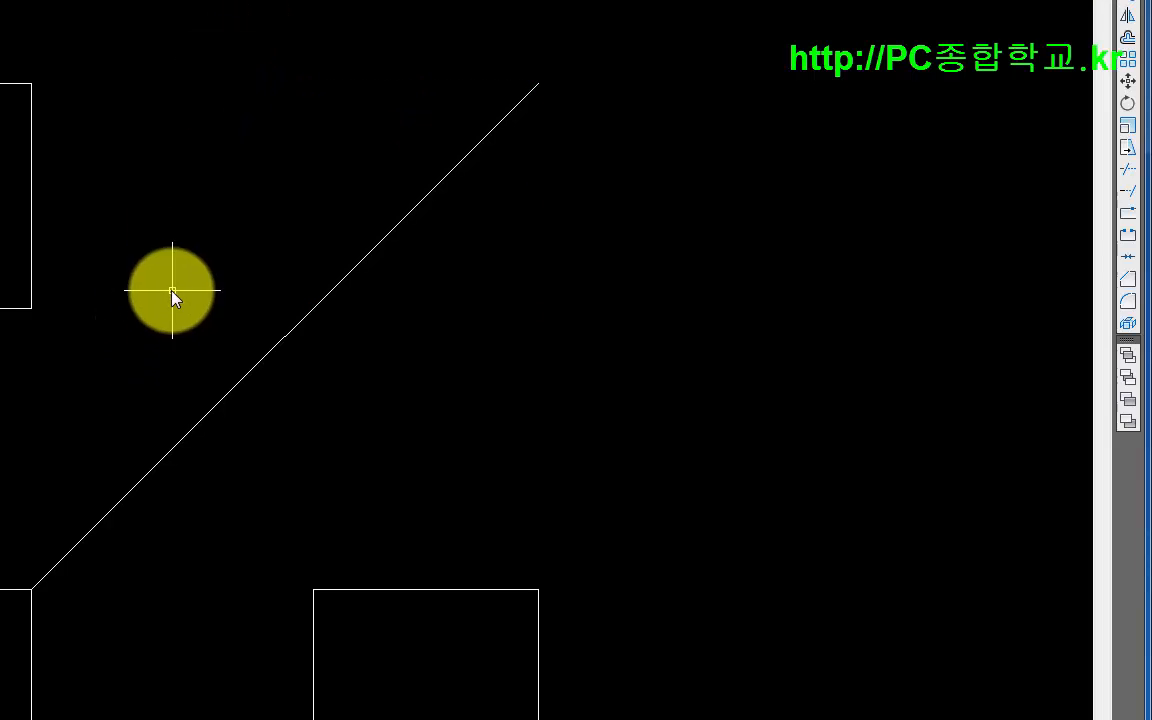
pyautogui.moveTo(172, 296); pyautogui.dragTo(216, 286, button='middle')
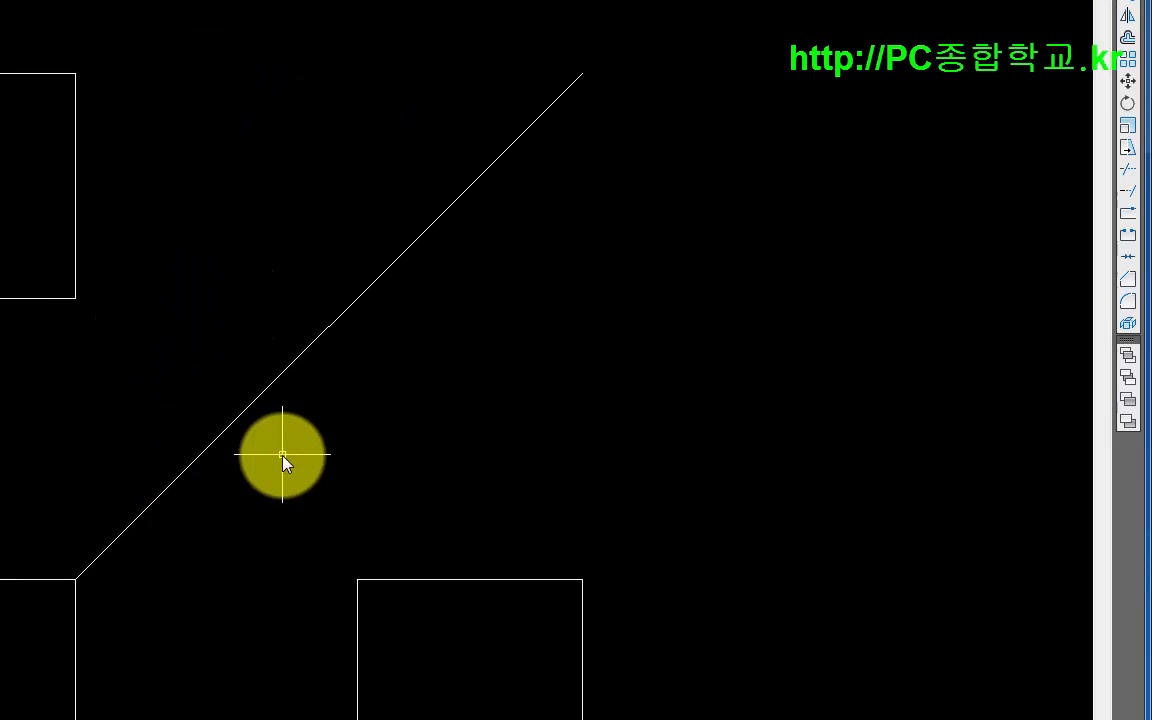
pyautogui.scroll(-2, 277, 462)
pyautogui.scroll(2, 303, 436)
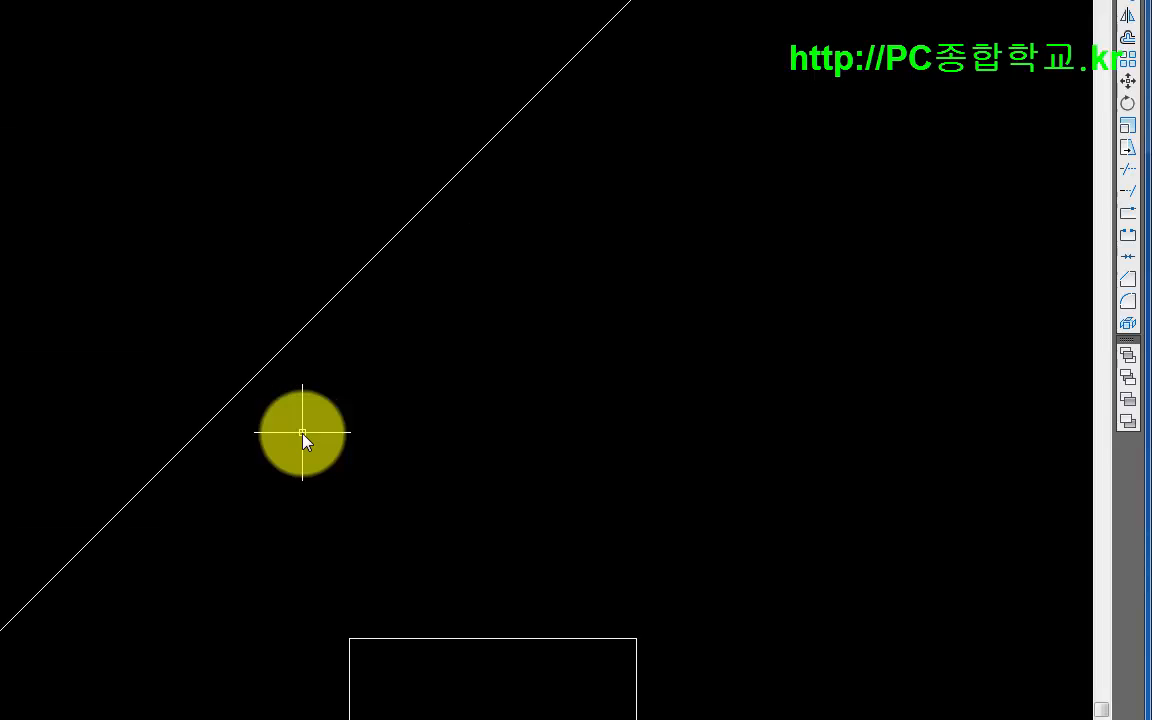
pyautogui.moveTo(303, 436)
pyautogui.mouseDown(button='middle')
pyautogui.moveTo(300, 398)
pyautogui.moveTo(244, 399)
pyautogui.mouseUp(button='middle')
pyautogui.scroll(-2, 300, 399)
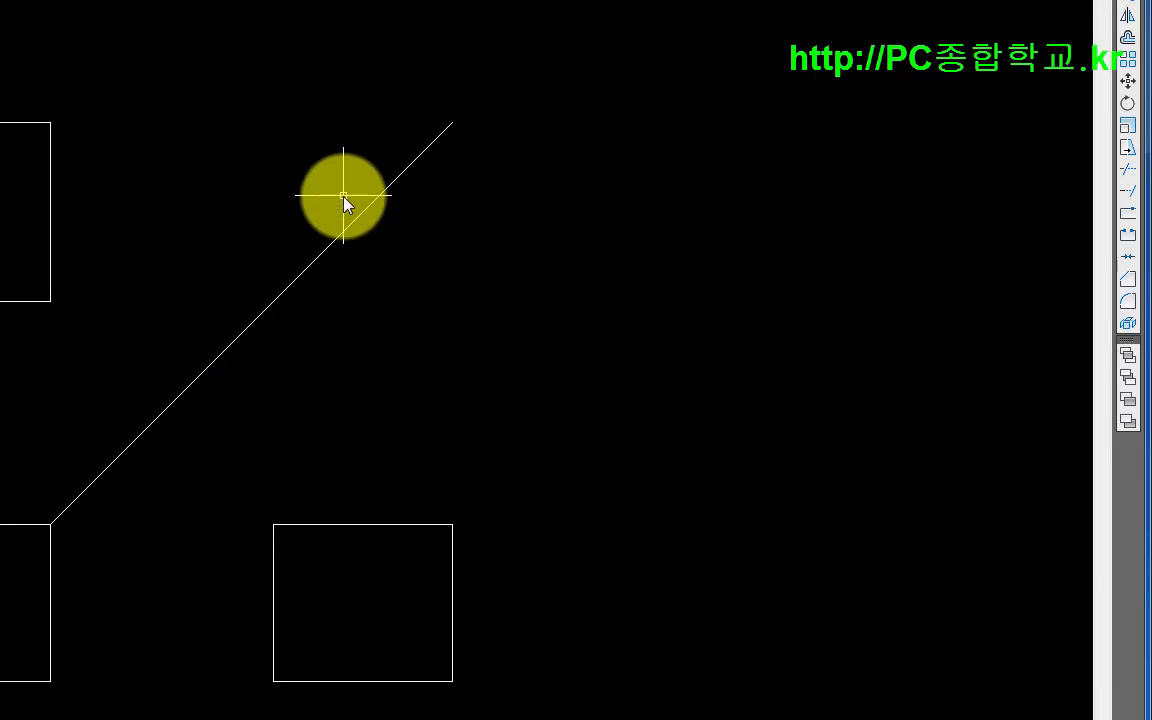
pyautogui.scroll(2, 362, 316)
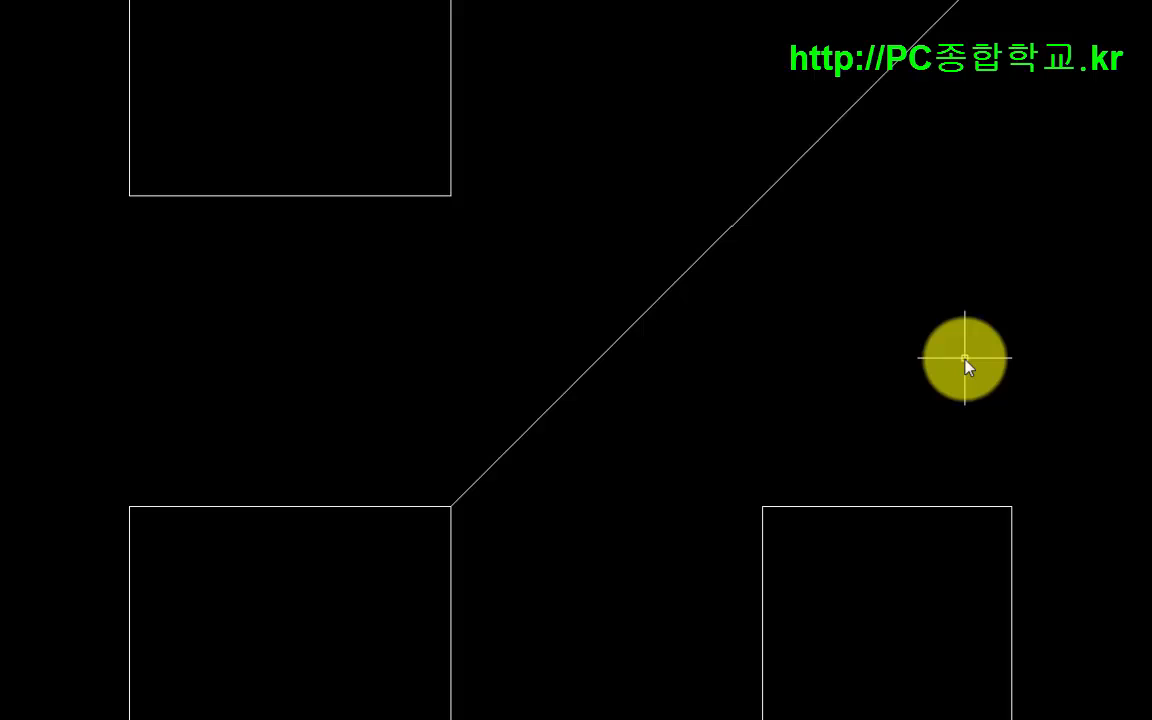
pyautogui.write('xl')
pyautogui.press('Return')
pyautogui.write('a')
pyautogui.press('Return')
pyautogui.write('7')
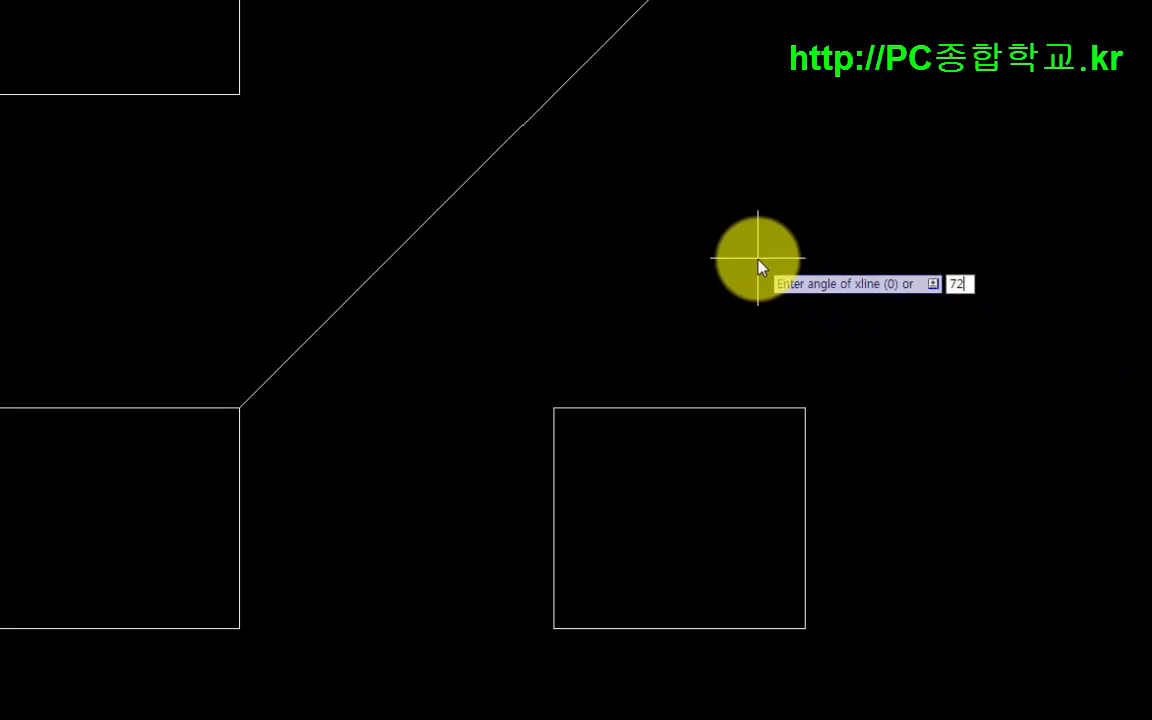
pyautogui.write('5')
pyautogui.press('Return')
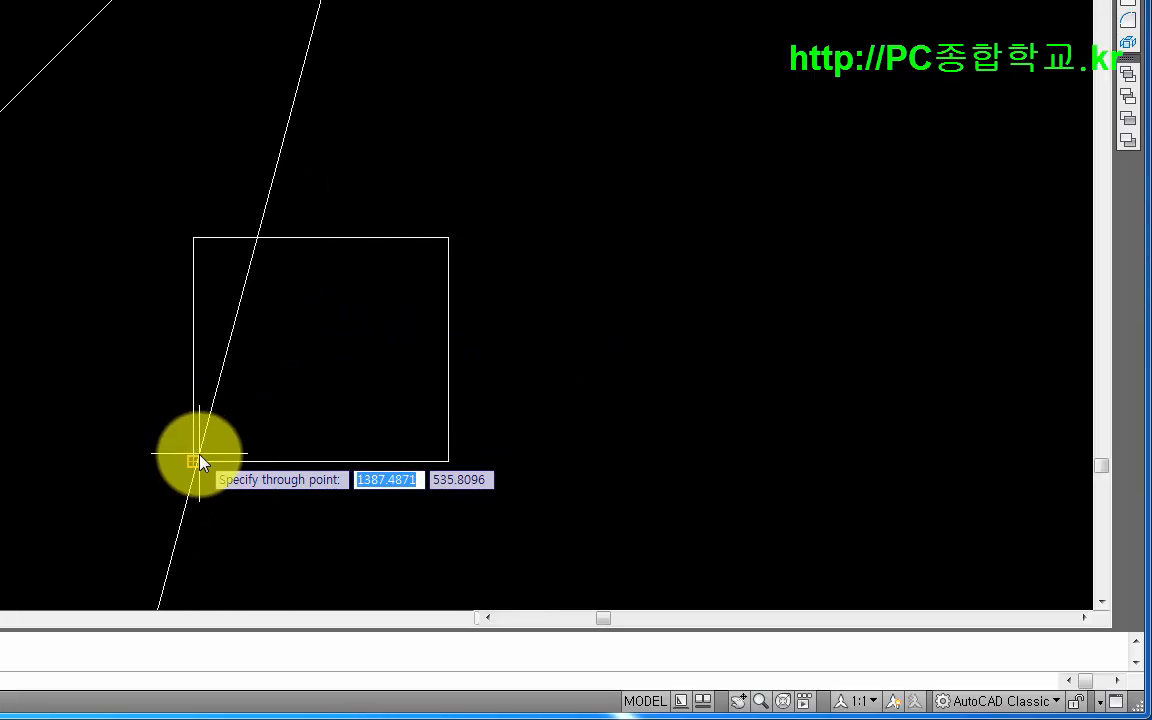
pyautogui.press('Escape')
# - Rotate a copy of the right view's bottom edge by 75° about its left endpoint to create the slanted edge
pyautogui.write('ro')
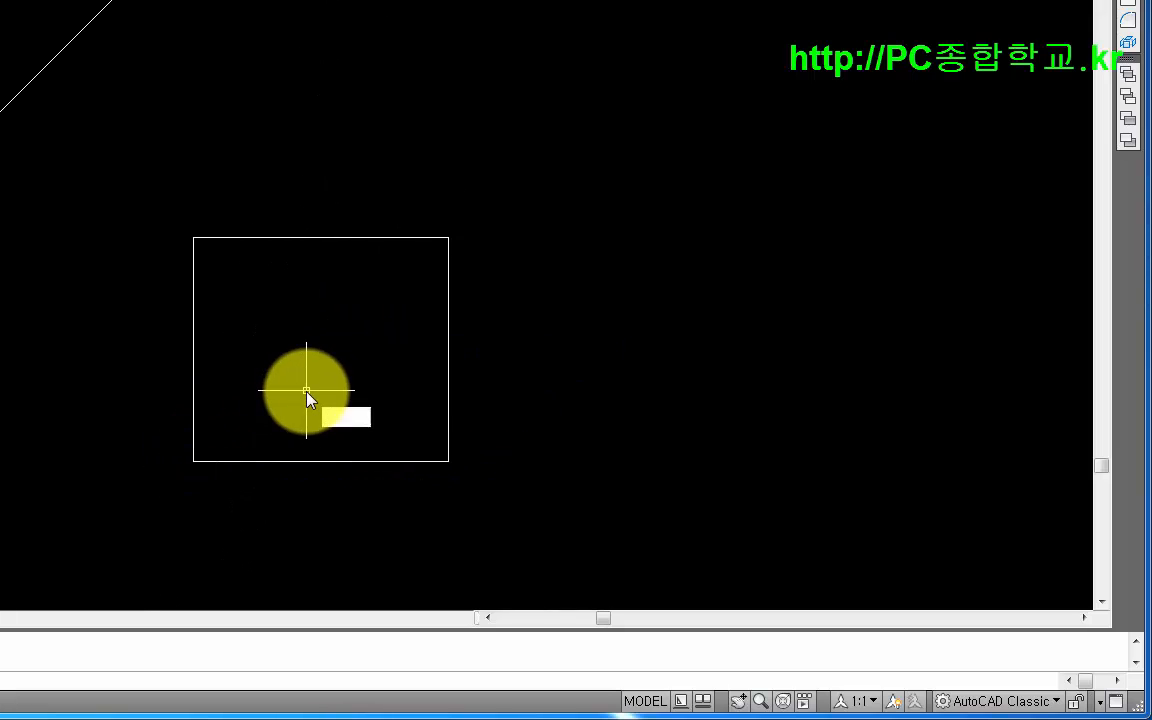
pyautogui.press('Return')
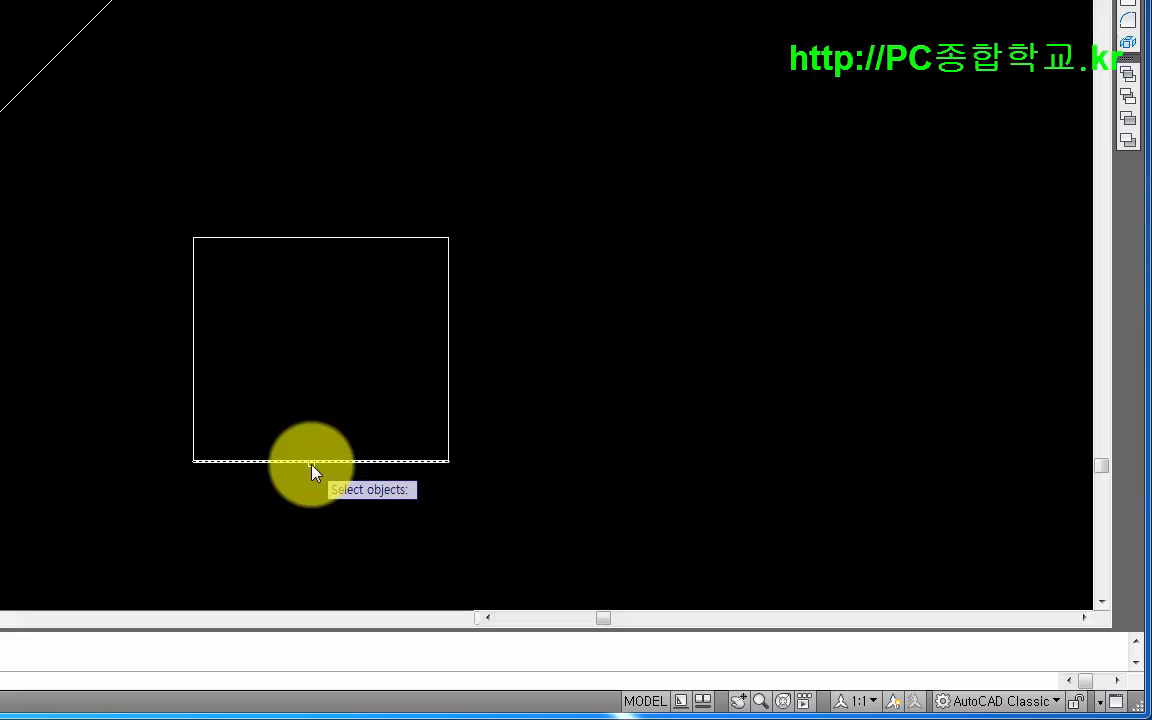
pyautogui.click(311, 463)
pyautogui.press('Return')
pyautogui.click(297, 484)
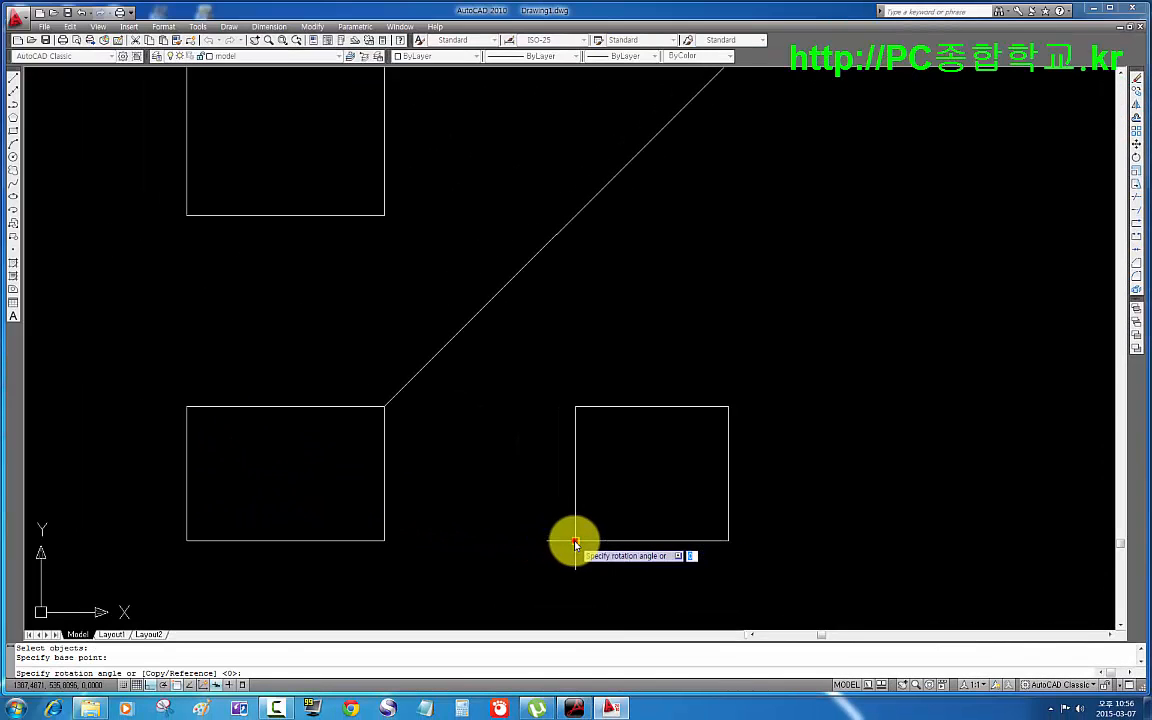
pyautogui.write('c')
pyautogui.press('Return')
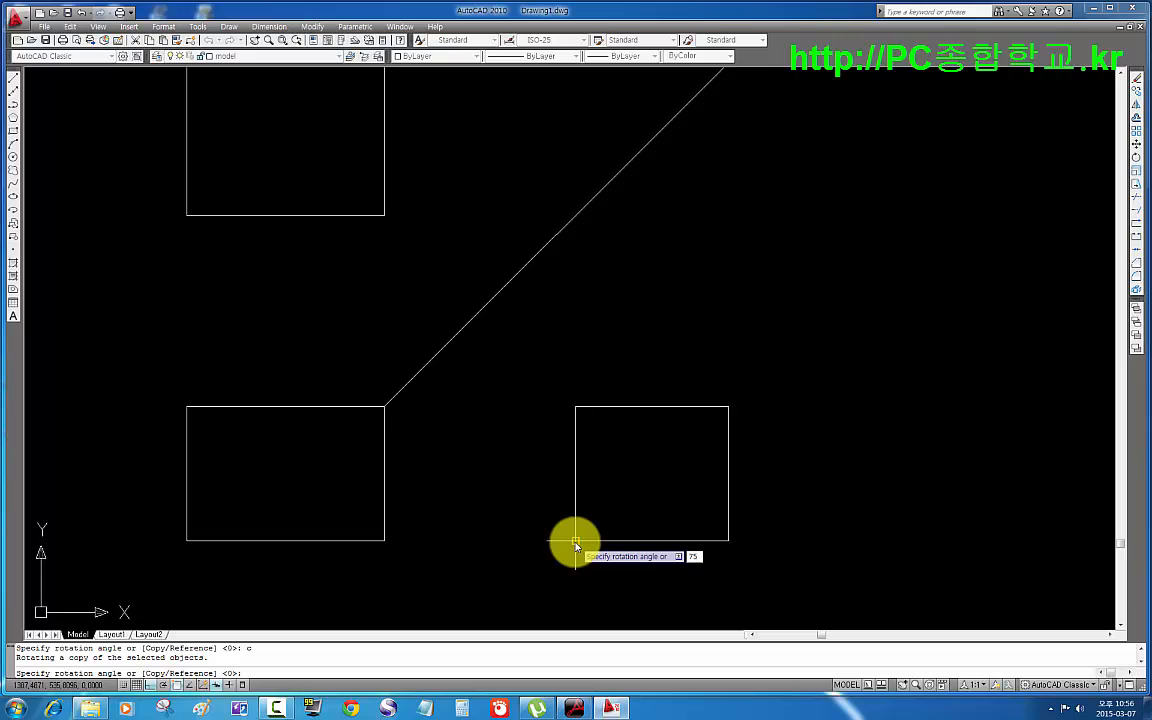
pyautogui.write('75')
pyautogui.press('Return')
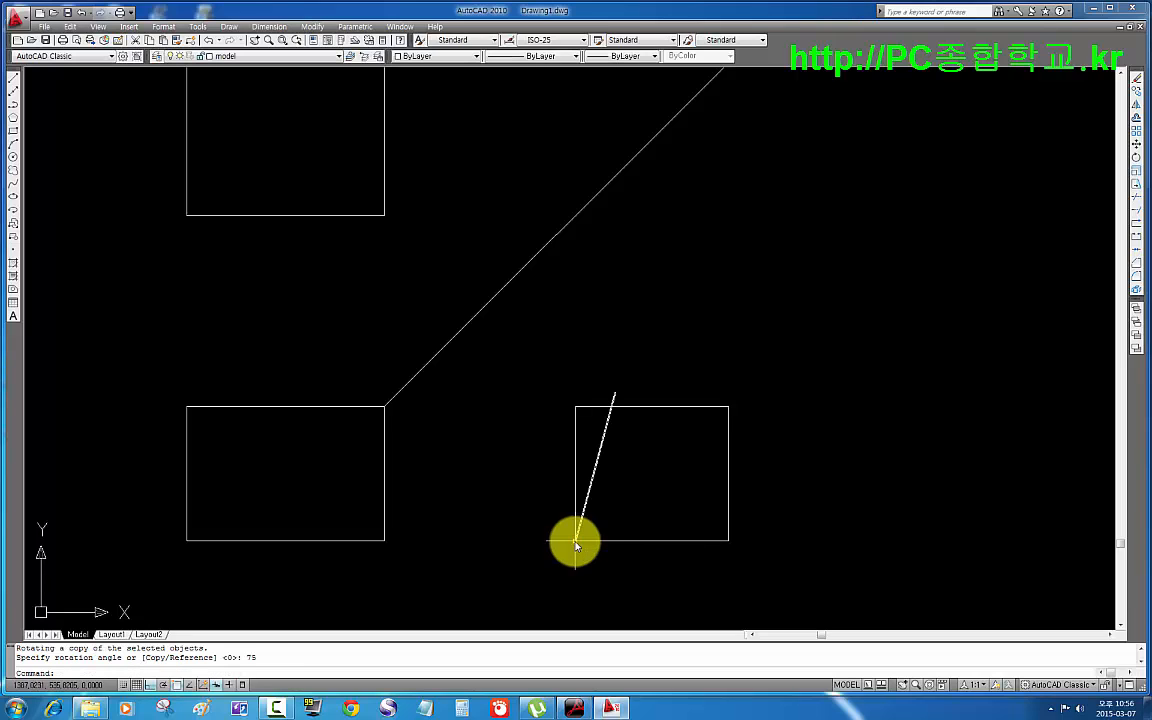
pyautogui.press('Escape')
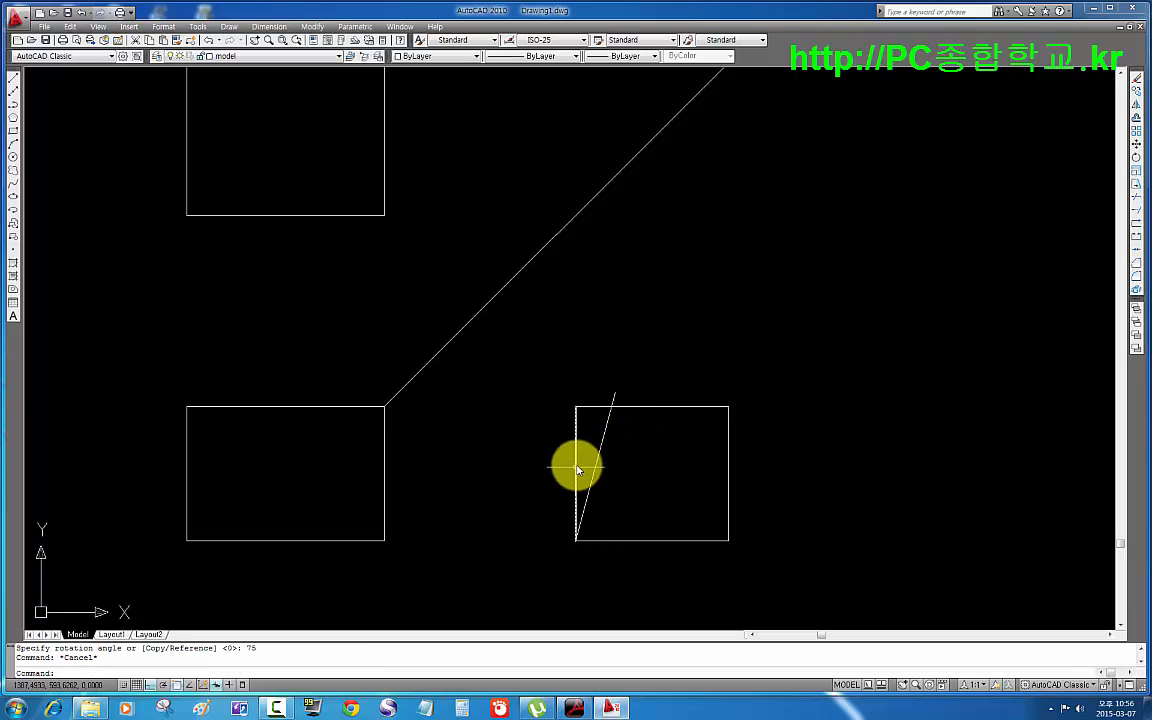
# - Trim the end of the slanted line that extends above the right view's top edge
pyautogui.write('tr')
pyautogui.press('Return')
pyautogui.press('Return')
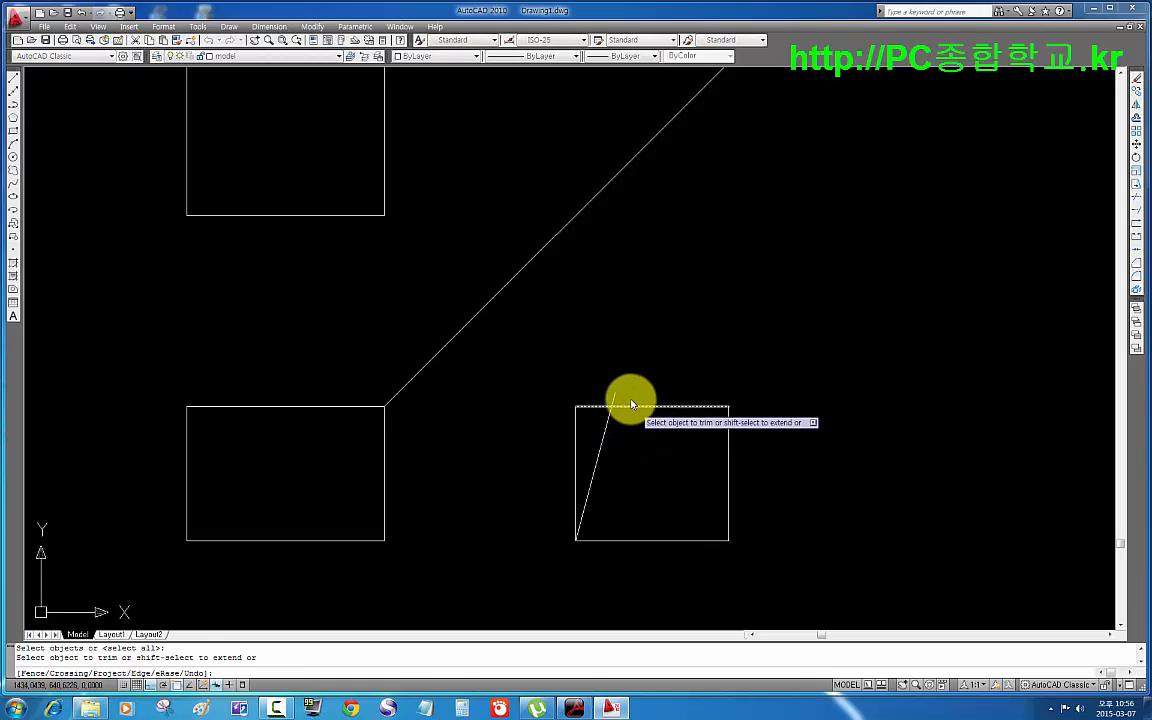
pyautogui.click(612, 401)
pyautogui.press('Return')
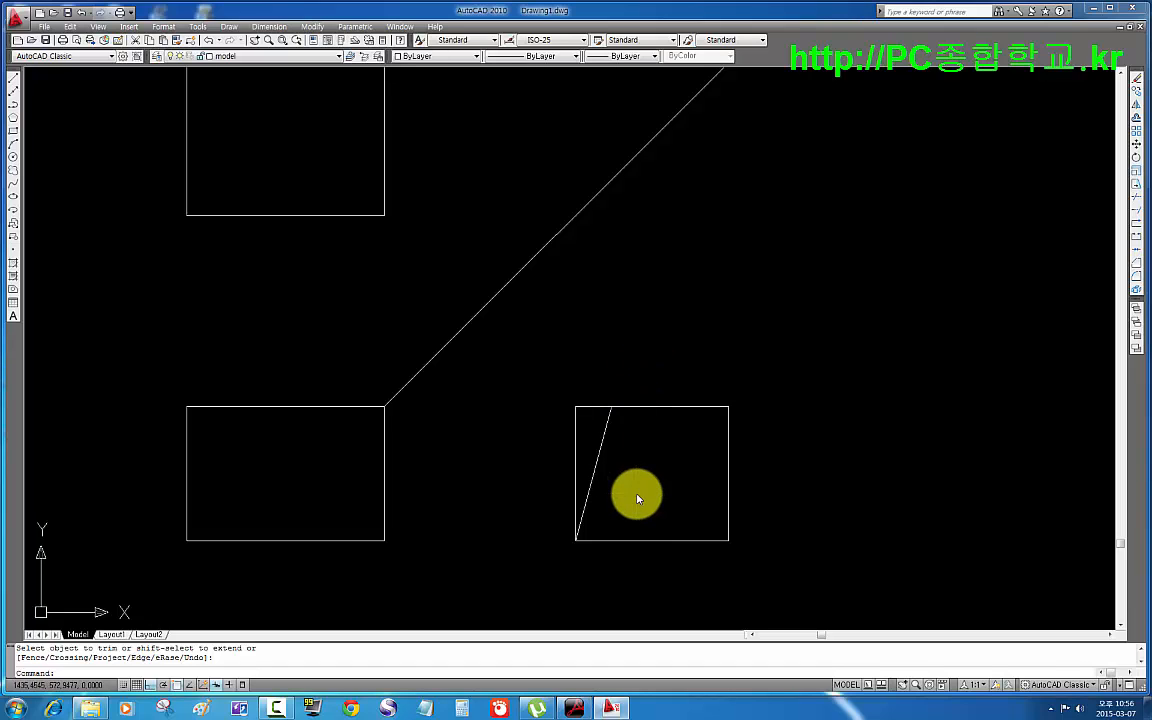
pyautogui.moveTo(638, 498); pyautogui.dragTo(634, 483, button='middle')
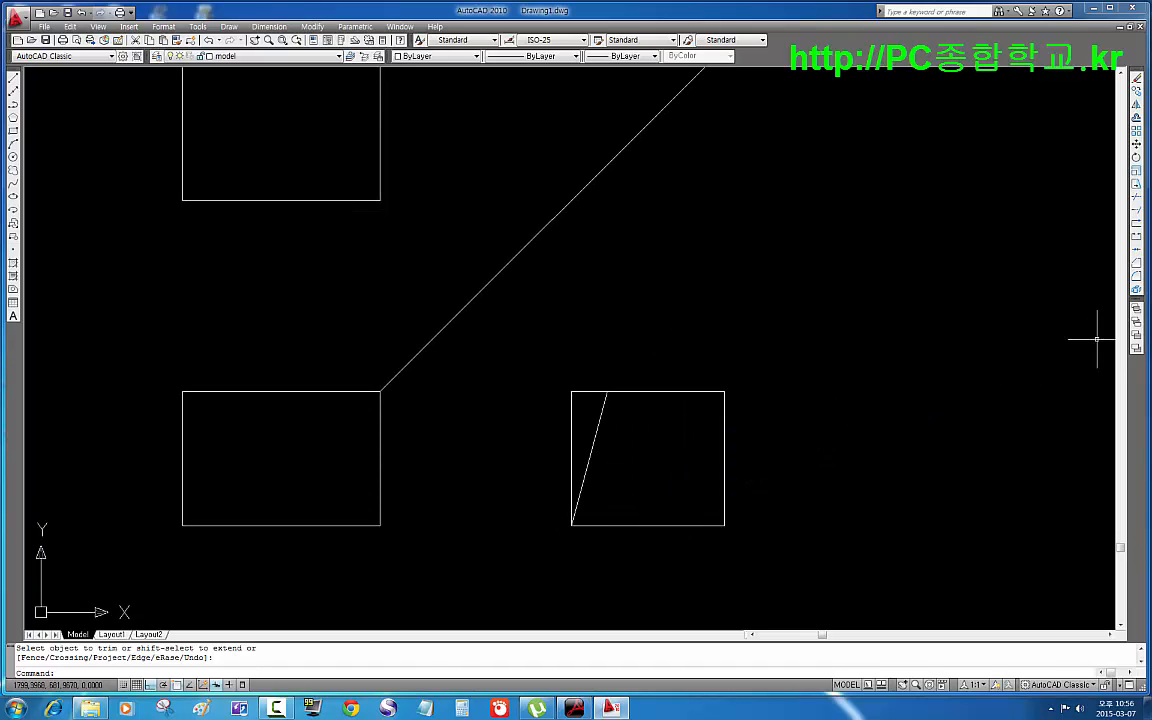
# - Switch to the reference PDF and examine how the 55 and 45 centre-line dimensions project to the circle centre in the right view
pyautogui.moveTo(1151, 139); pyautogui.dragTo(680, 0)
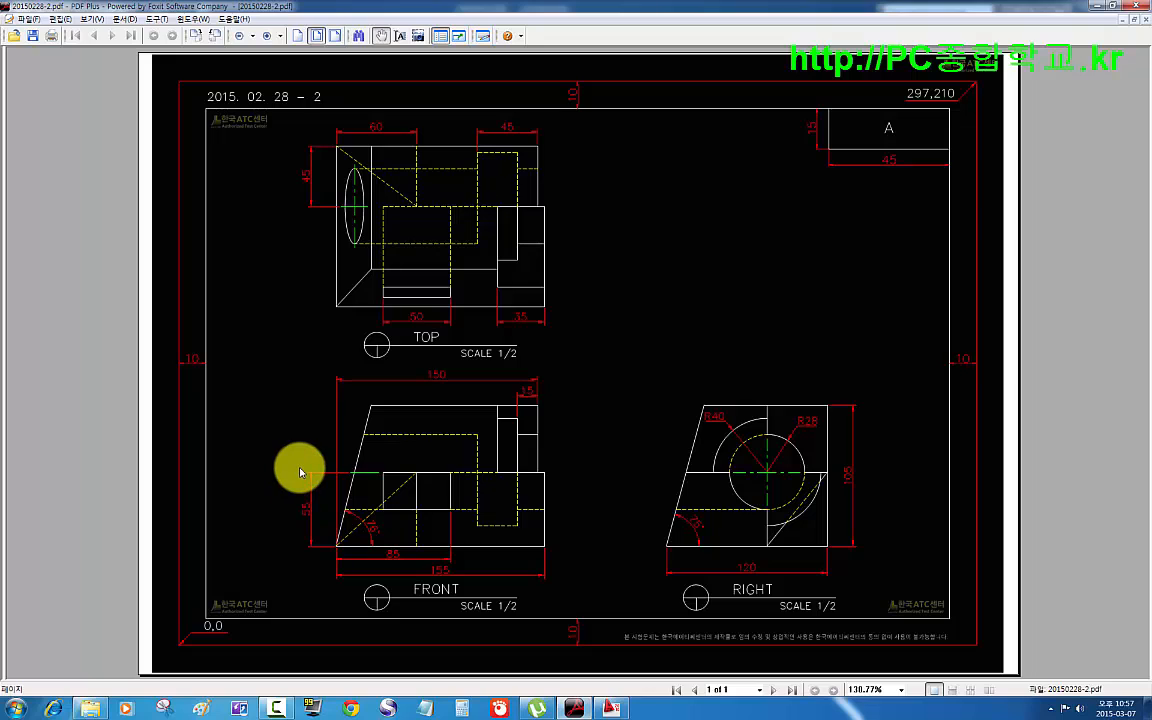
pyautogui.moveTo(278, 451)
pyautogui.mouseDown()
pyautogui.moveTo(314, 555)
pyautogui.moveTo(347, 564)
pyautogui.mouseUp()
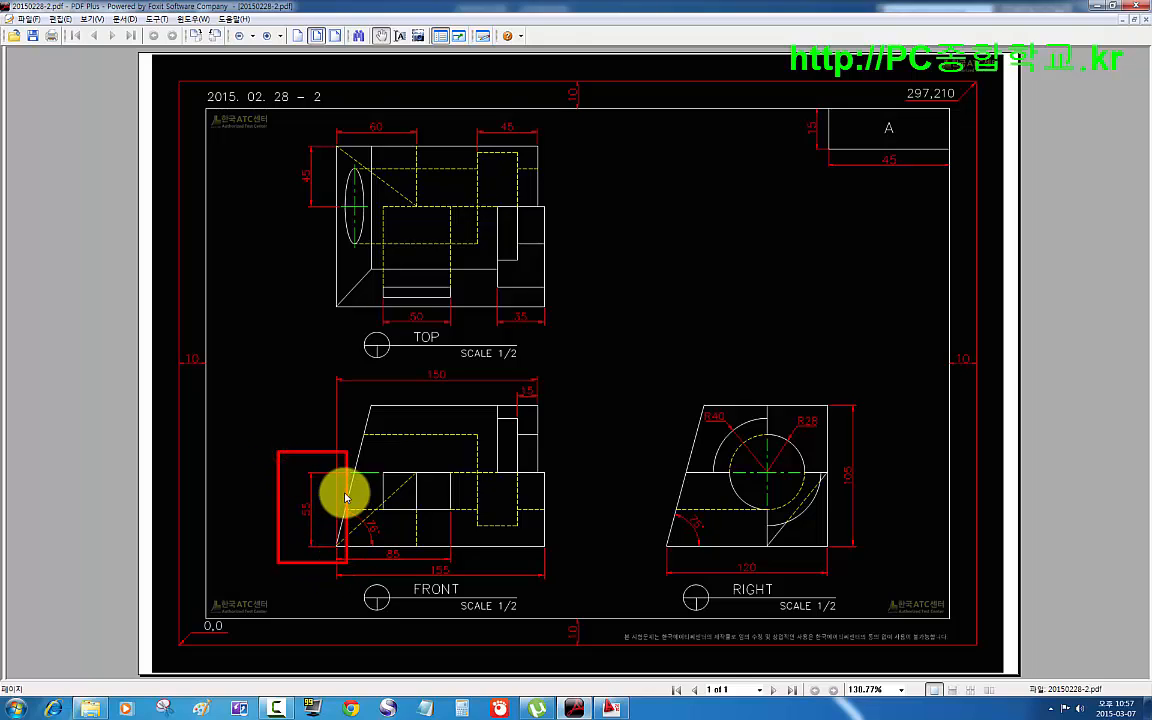
pyautogui.moveTo(343, 456); pyautogui.dragTo(390, 487)
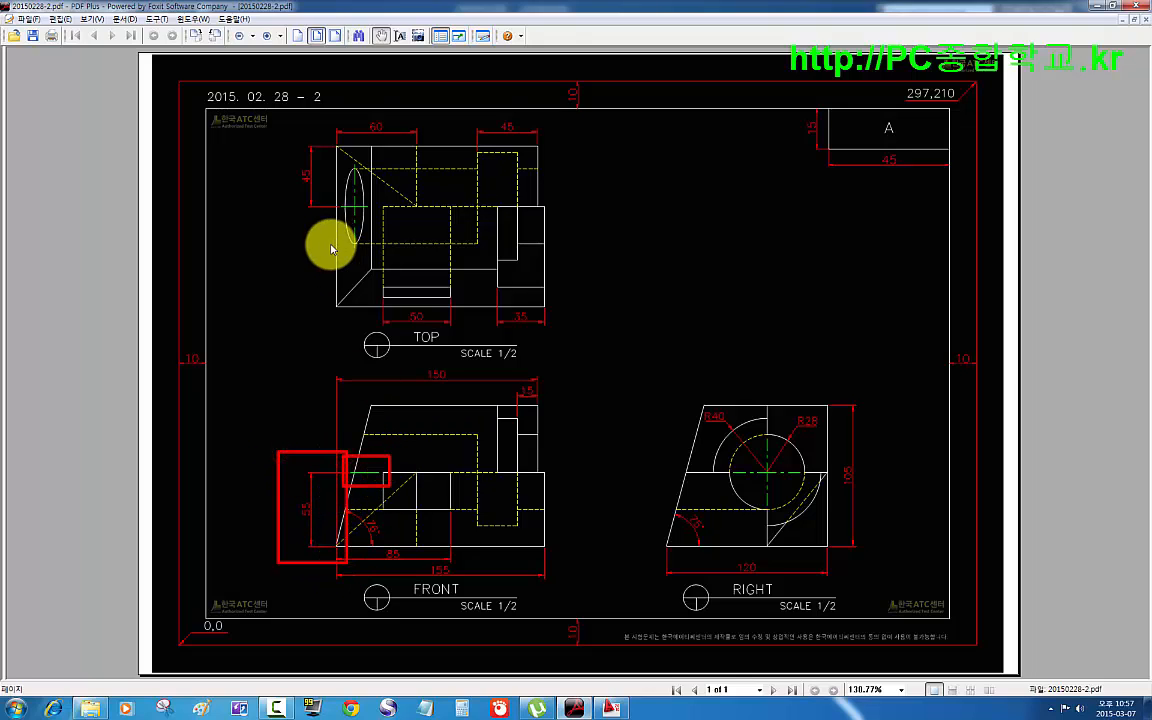
pyautogui.moveTo(286, 134)
pyautogui.mouseDown()
pyautogui.moveTo(298, 206)
pyautogui.moveTo(347, 226)
pyautogui.moveTo(321, 216)
pyautogui.moveTo(375, 218)
pyautogui.mouseUp()
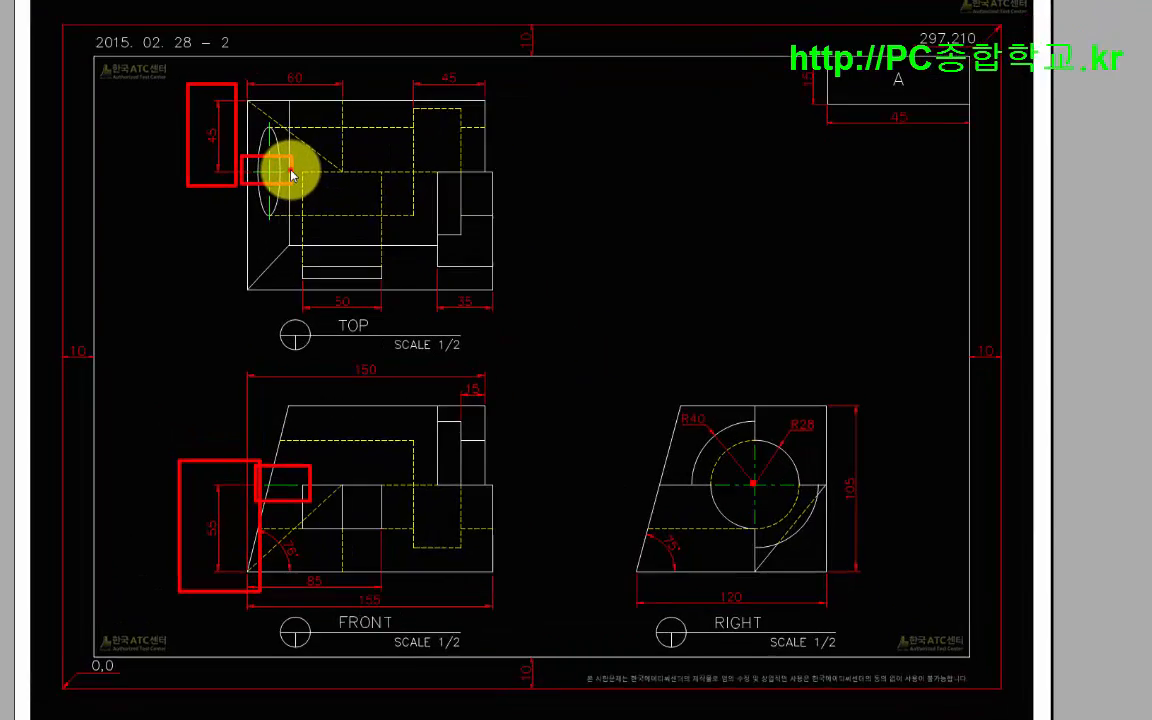
pyautogui.moveTo(373, 197); pyautogui.dragTo(864, 204)
pyautogui.moveTo(881, 93); pyautogui.dragTo(919, 115)
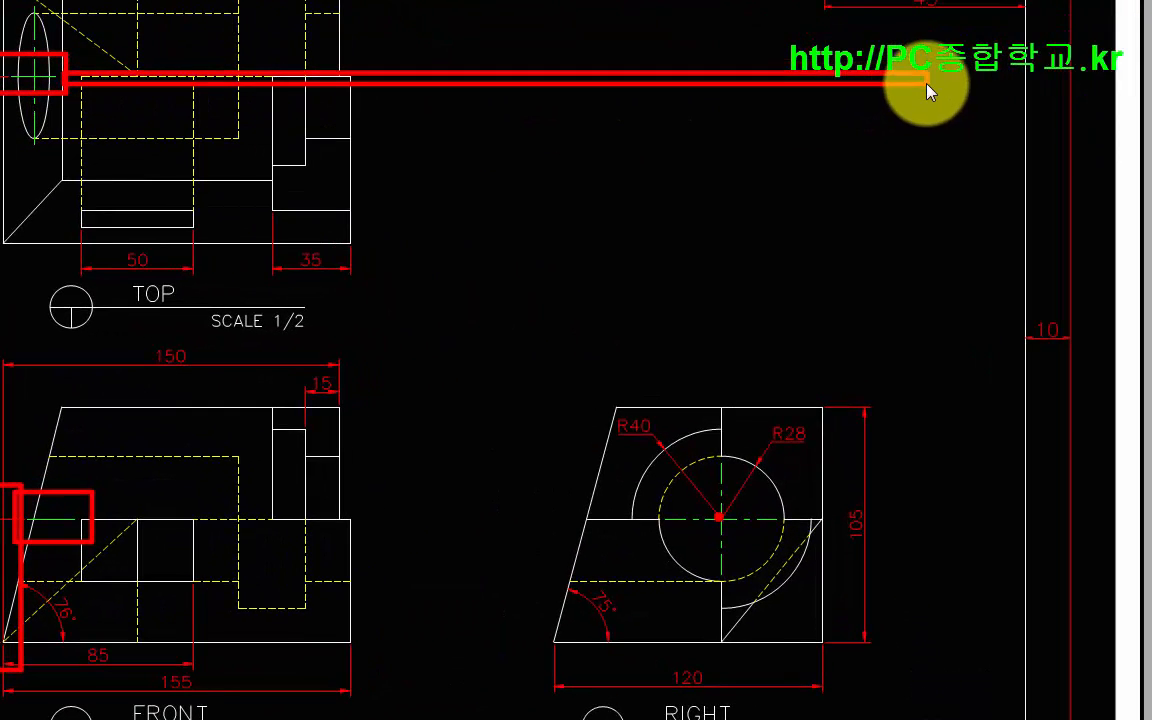
pyautogui.moveTo(743, 115)
pyautogui.mouseDown()
pyautogui.moveTo(766, 473)
pyautogui.moveTo(730, 656)
pyautogui.mouseUp()
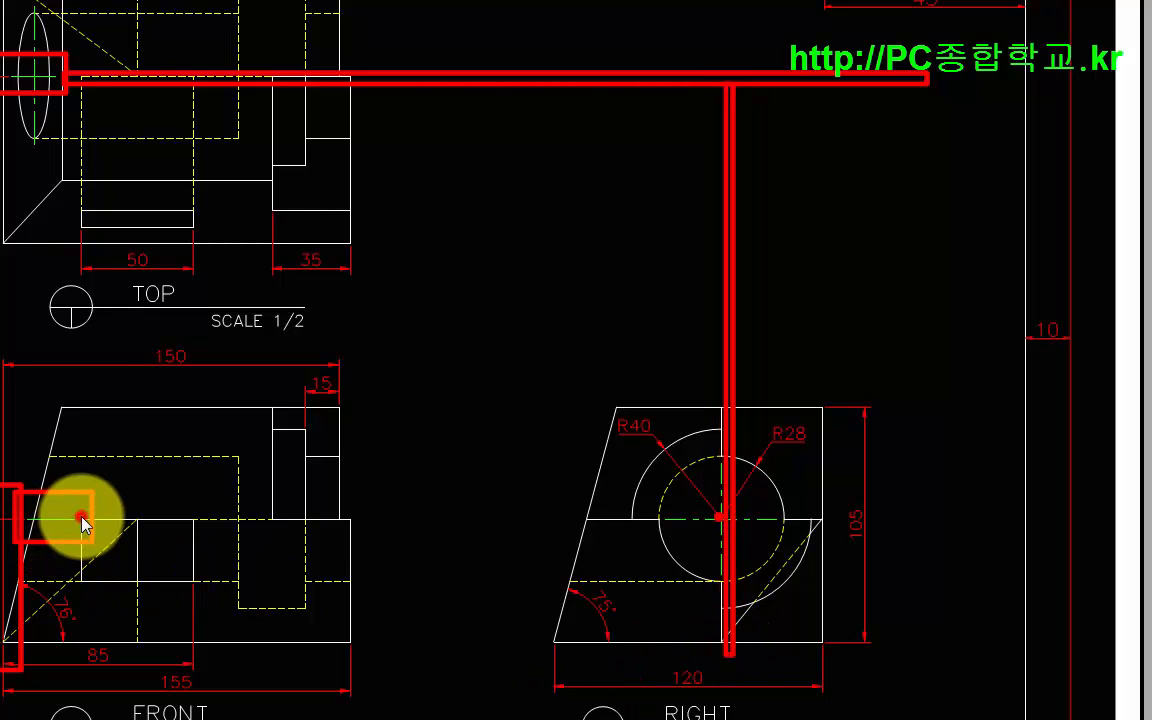
pyautogui.moveTo(84, 520); pyautogui.dragTo(923, 523)
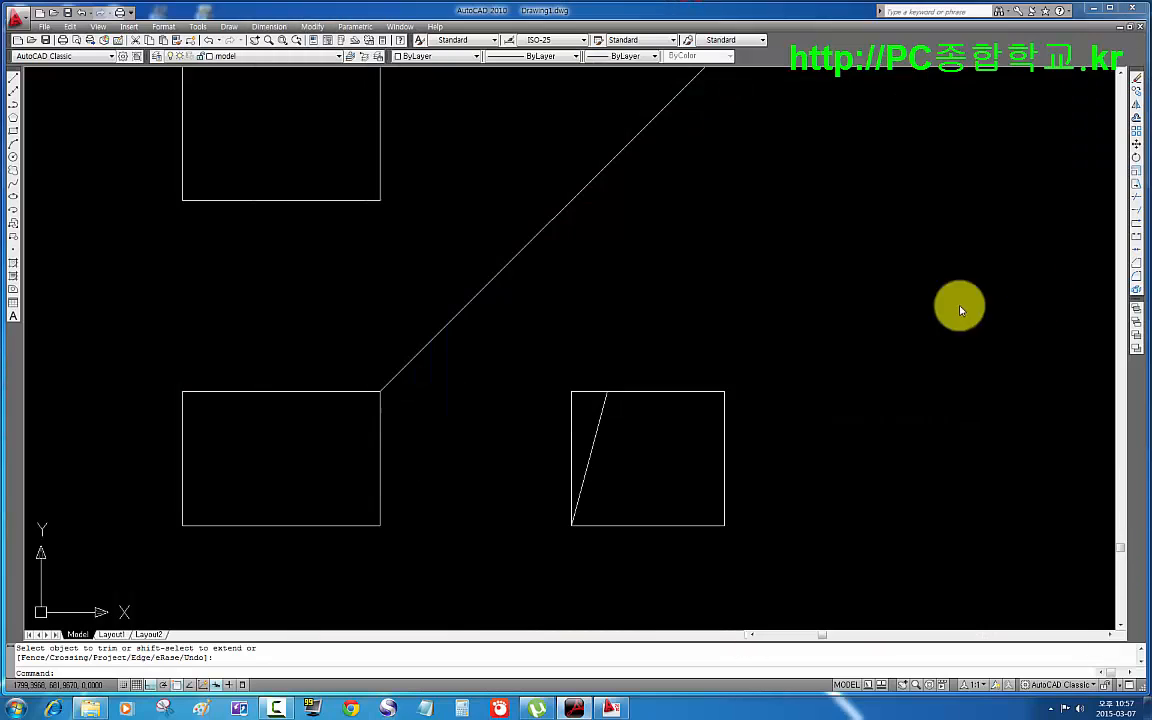
pyautogui.click(660, 255)
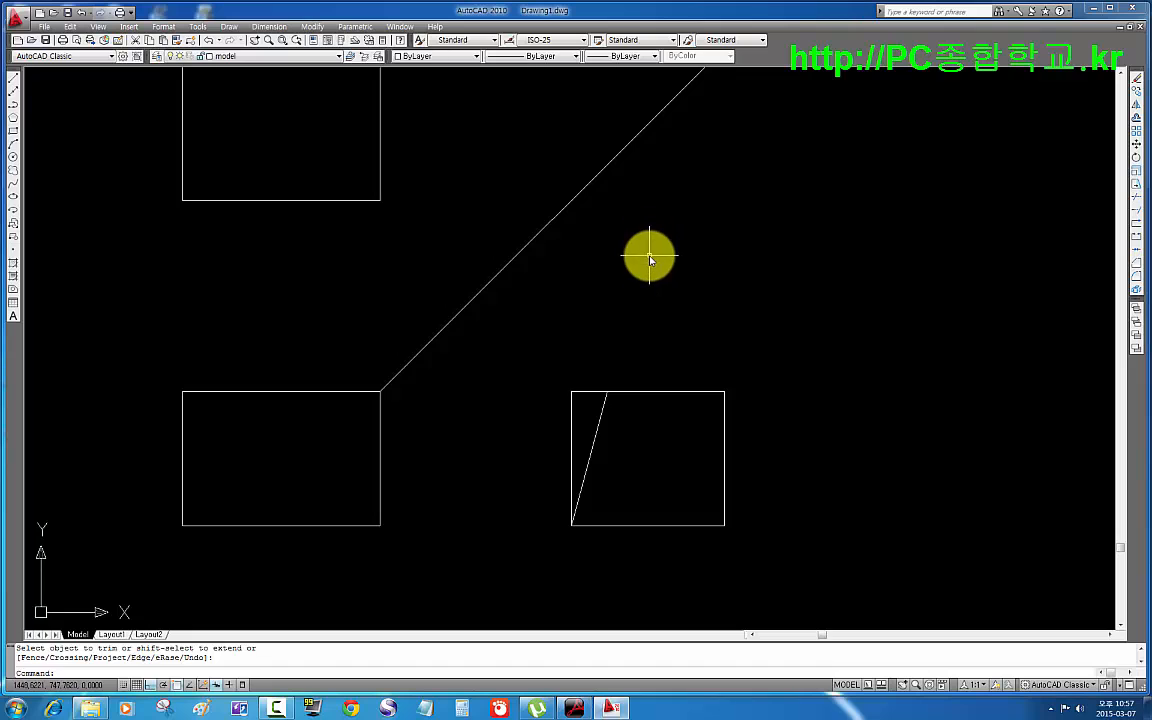
pyautogui.write('l')
pyautogui.press('Return')
pyautogui.moveTo(645, 256); pyautogui.dragTo(653, 272, button='middle')
pyautogui.press('Escape')
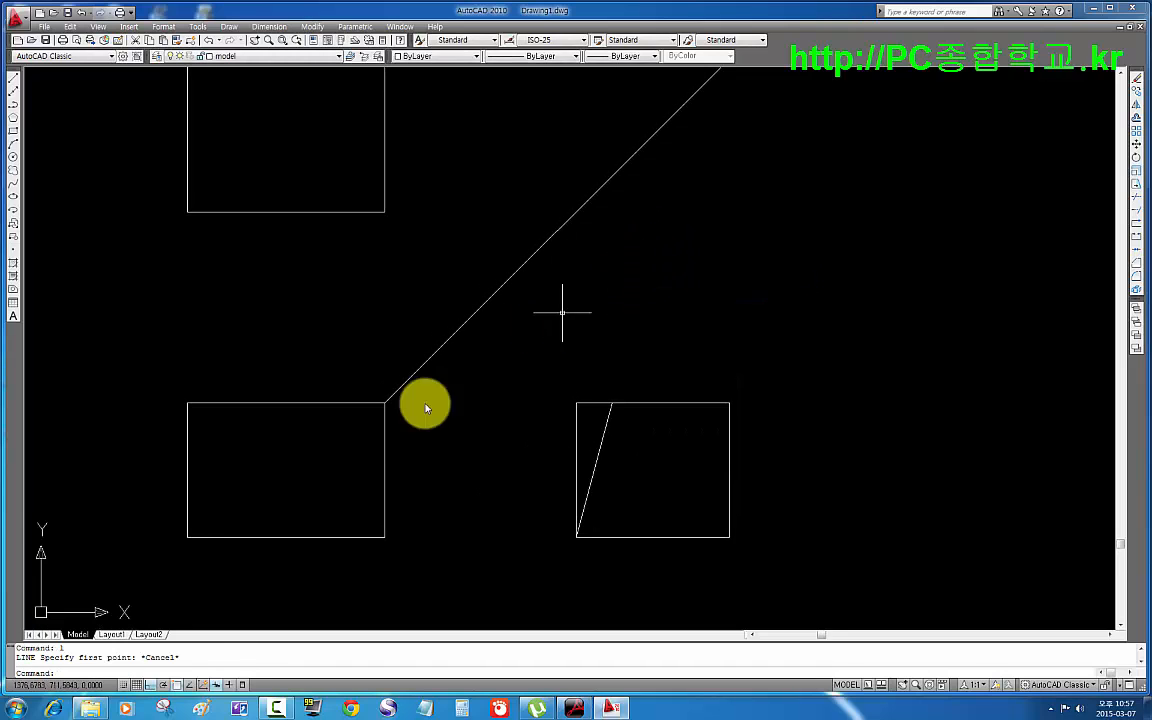
# - Offset the front view's bottom edge 55 upward inside the view
pyautogui.write('o')
pyautogui.press('Return')
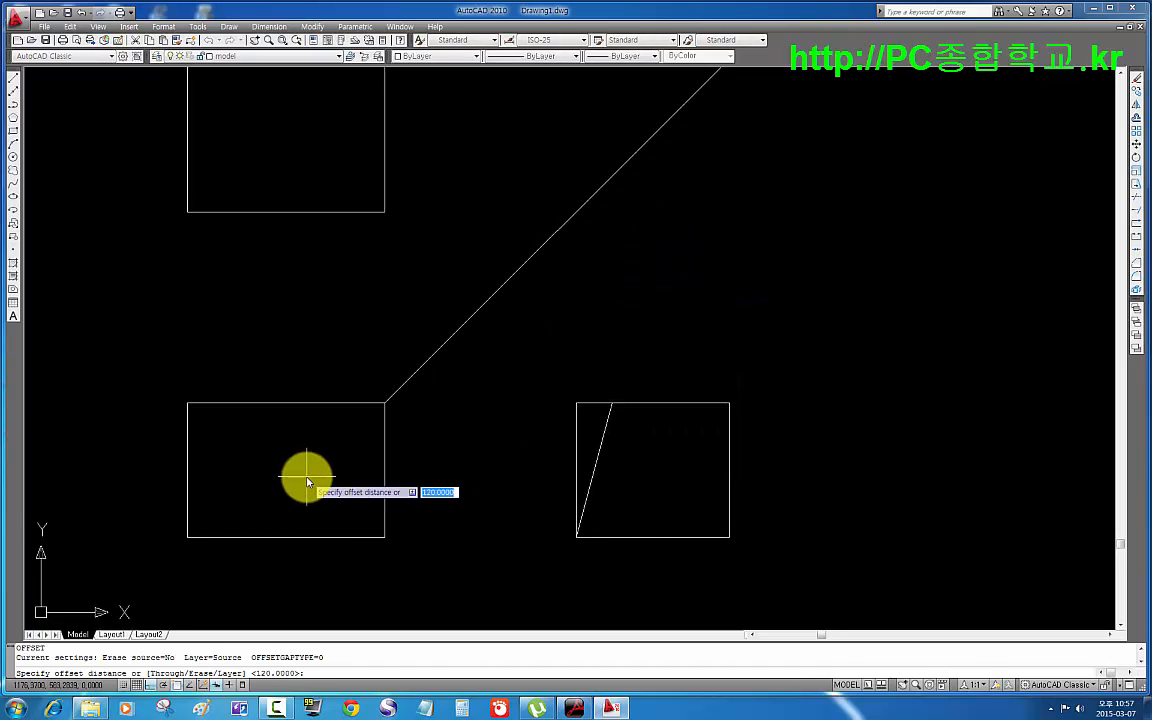
pyautogui.write('5')
pyautogui.press('Return')
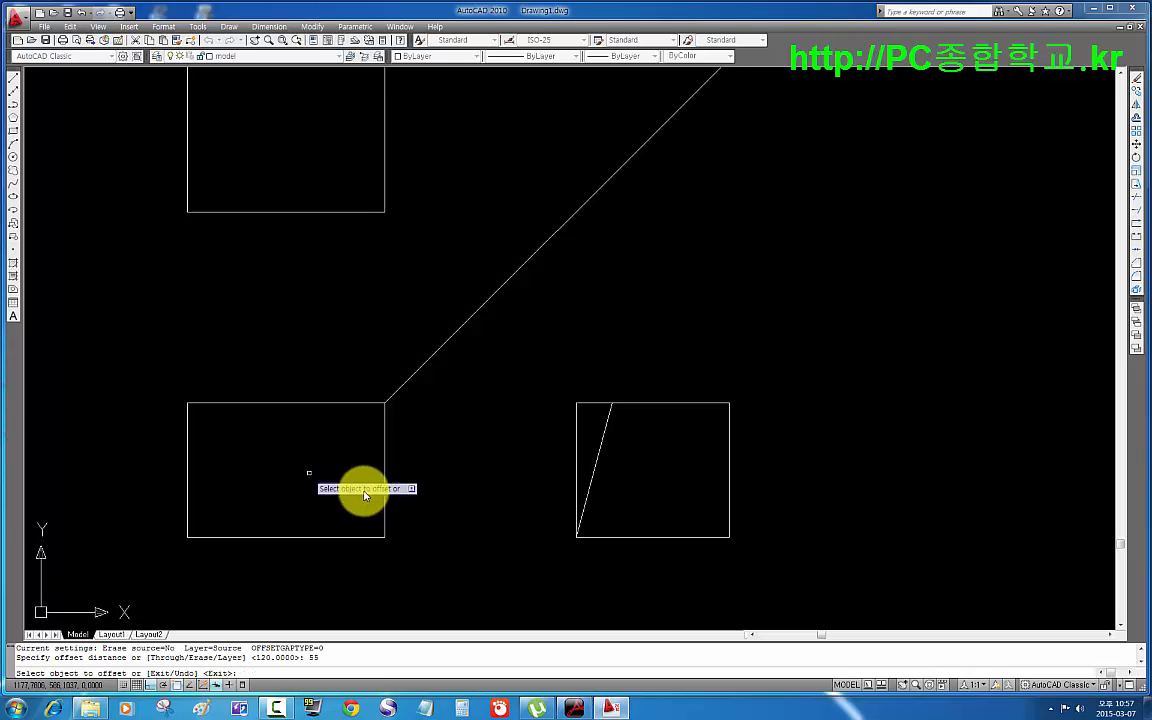
pyautogui.click(316, 537)
pyautogui.click(314, 469)
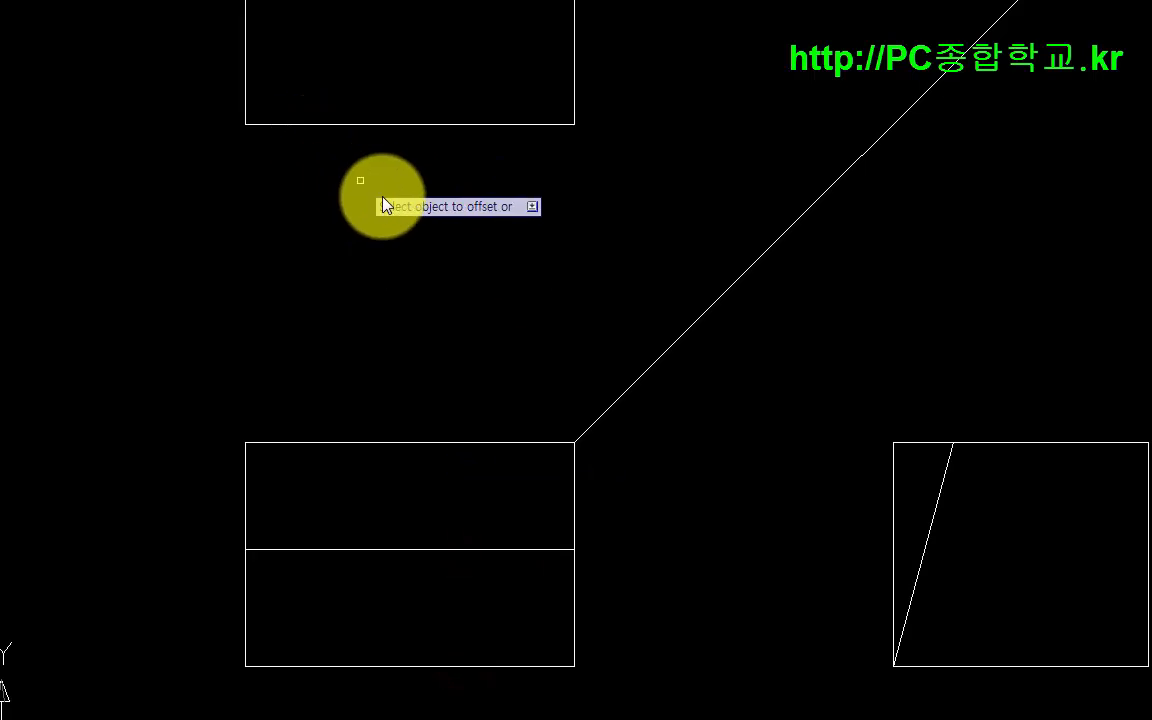
# - Offset the top view's top edge 45 downward inside the view
pyautogui.moveTo(408, 156); pyautogui.dragTo(431, 238, button='middle')
pyautogui.press('Return')
pyautogui.press('Return')
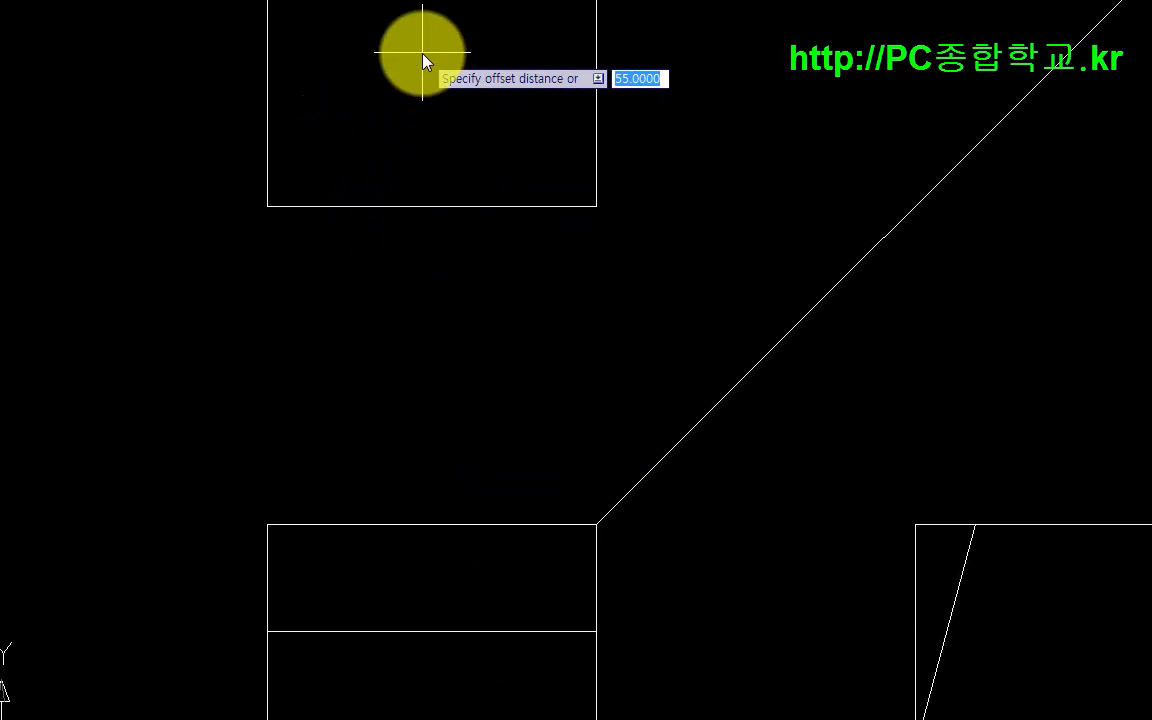
pyautogui.press('Return')
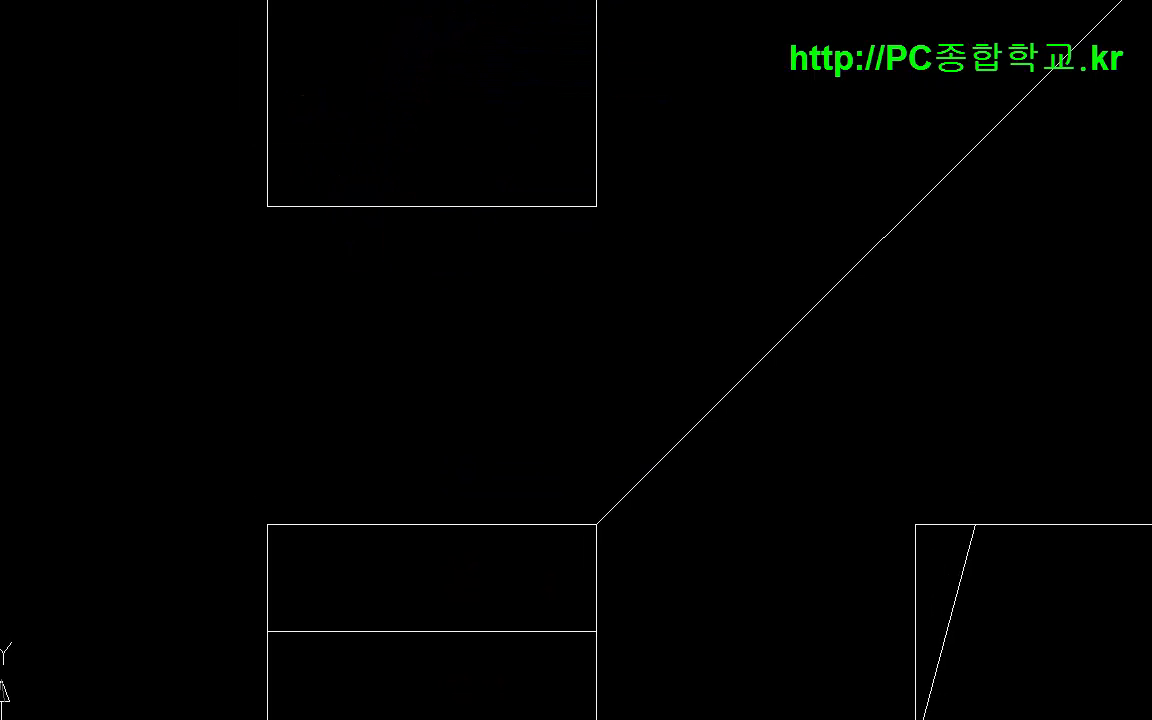
pyautogui.click(459, 1)
pyautogui.click(458, 63)
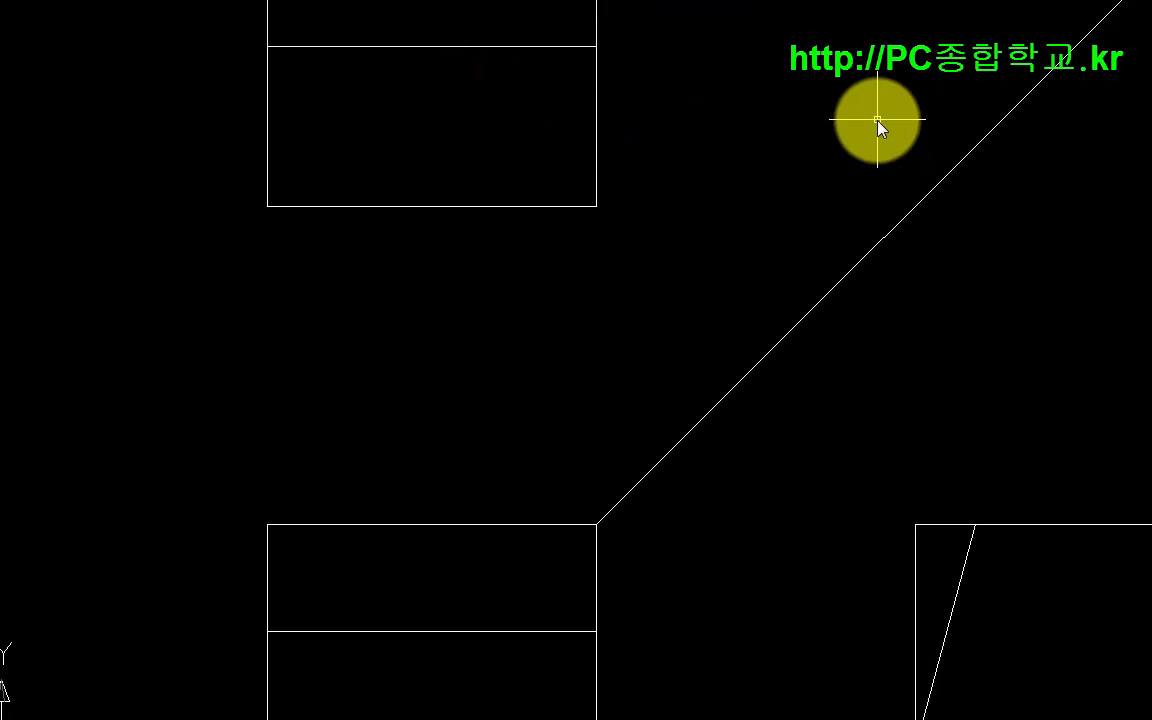
# - Draw a projection line from the right end of the top view's centre line horizontally to the diagonal, then vertically down past the right view
pyautogui.write('l')
pyautogui.press('Return')
pyautogui.click(599, 46)
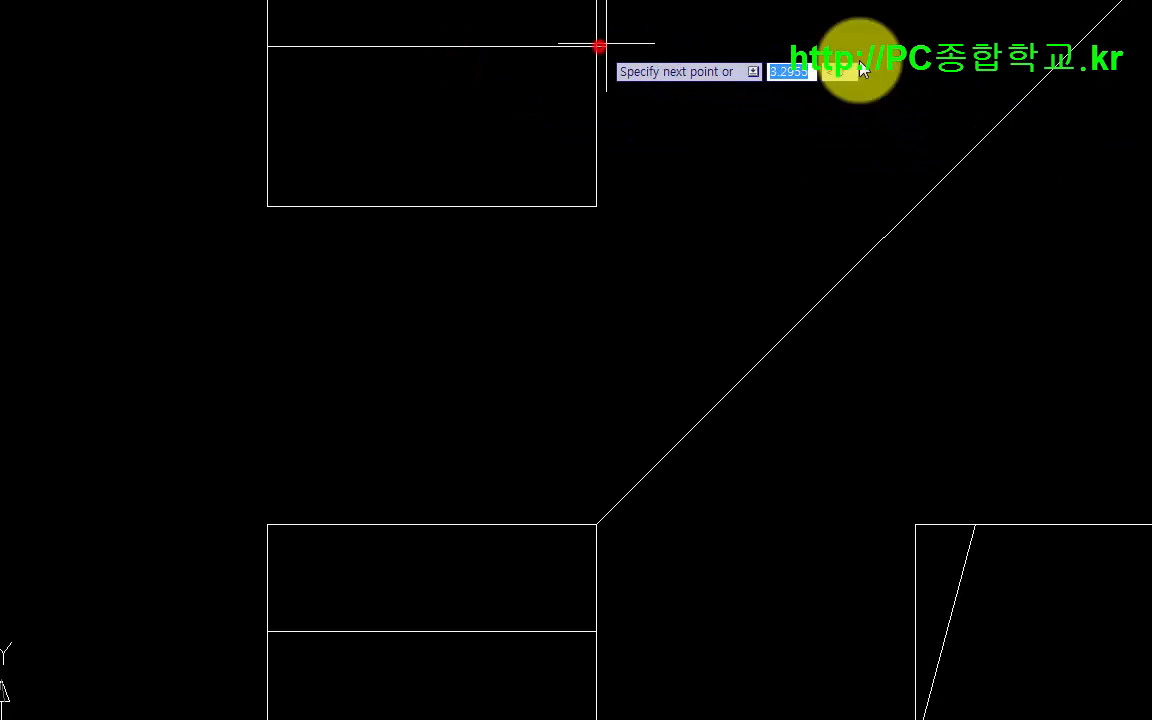
pyautogui.click(1076, 46)
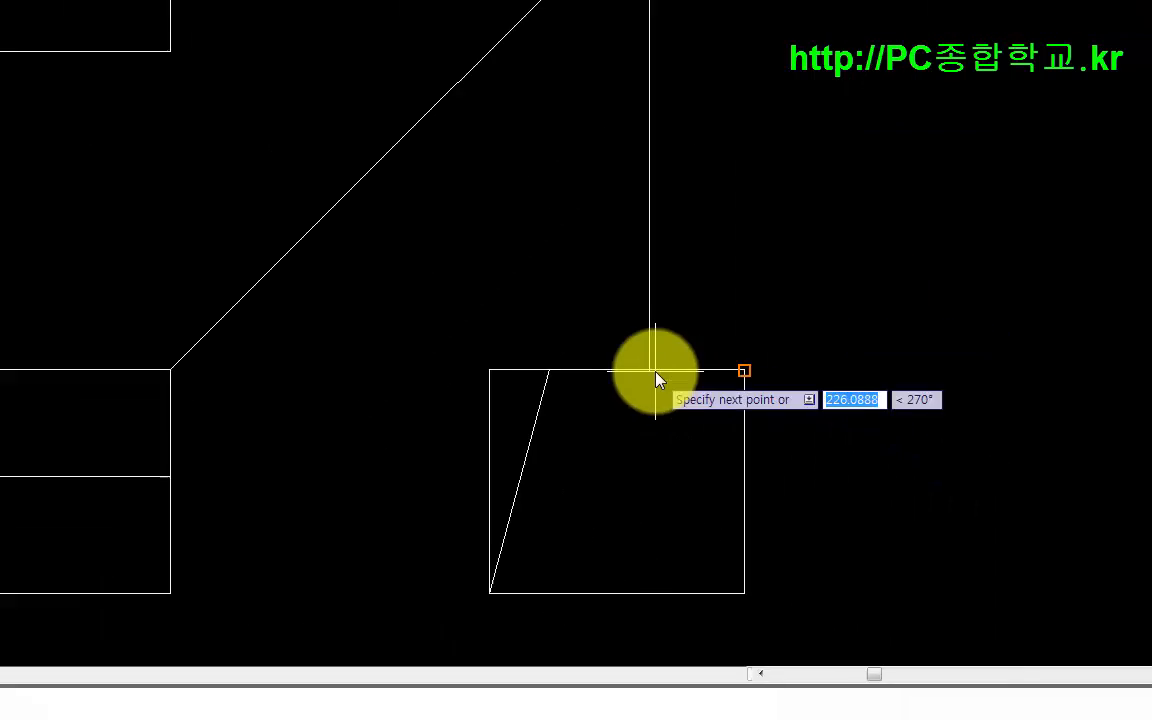
pyautogui.moveTo(655, 371); pyautogui.dragTo(633, 142, button='middle')
pyautogui.click(551, 432)
pyautogui.press('Return')
# - Draw a horizontal projection line from the right end of the front view's offset line to just beyond the right view
pyautogui.press('Return')
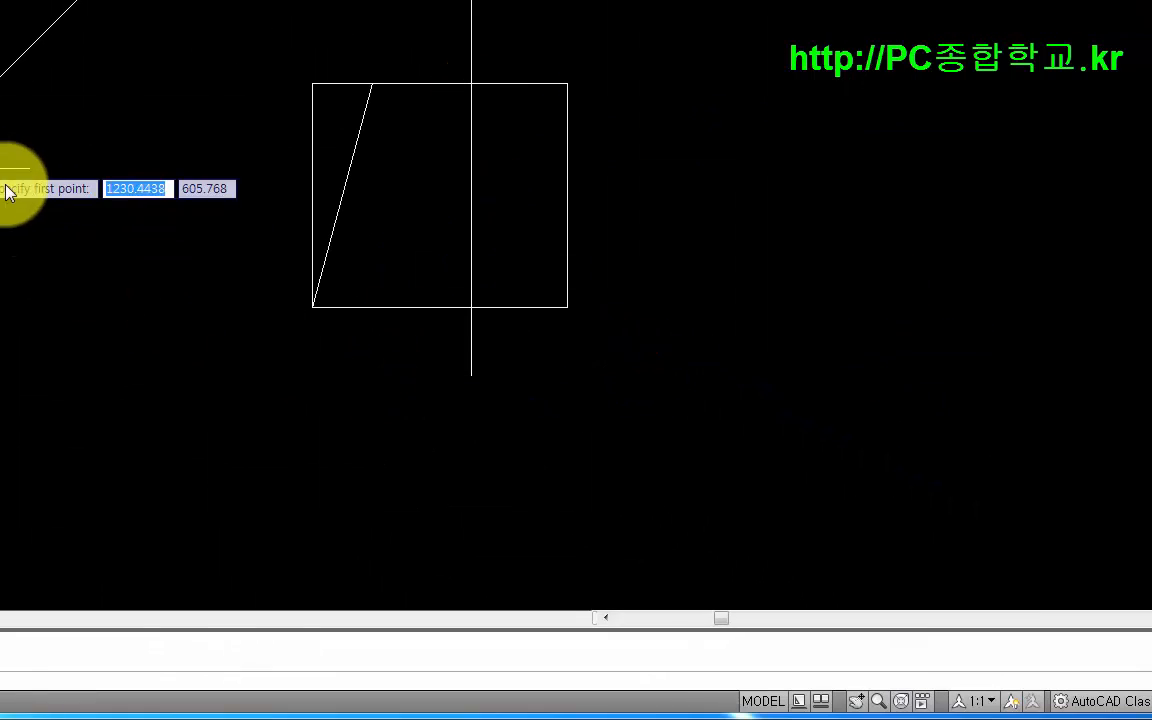
pyautogui.click(1, 191)
pyautogui.click(615, 210)
pyautogui.press('Return')
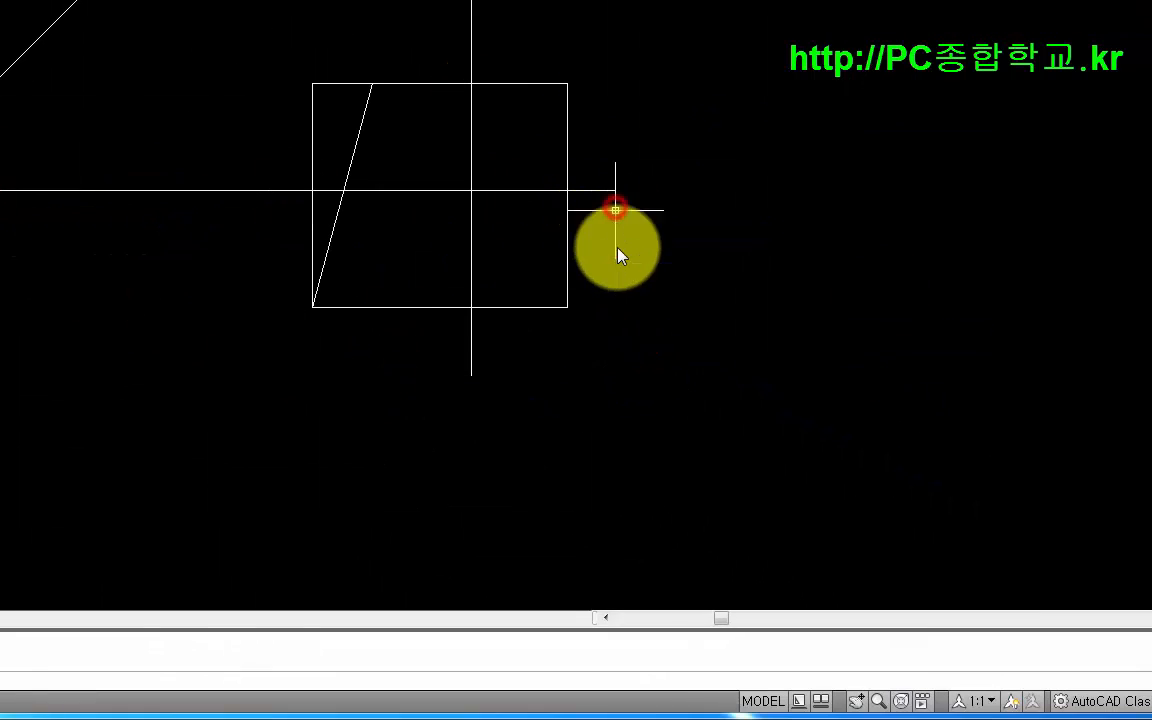
# - Draw a circle of radius 28 centred where the two projection lines cross in the right view
pyautogui.moveTo(617, 255)
pyautogui.mouseDown(button='middle')
pyautogui.moveTo(637, 338)
pyautogui.moveTo(645, 326)
pyautogui.mouseUp(button='middle')
pyautogui.write('c')
pyautogui.press('Return')
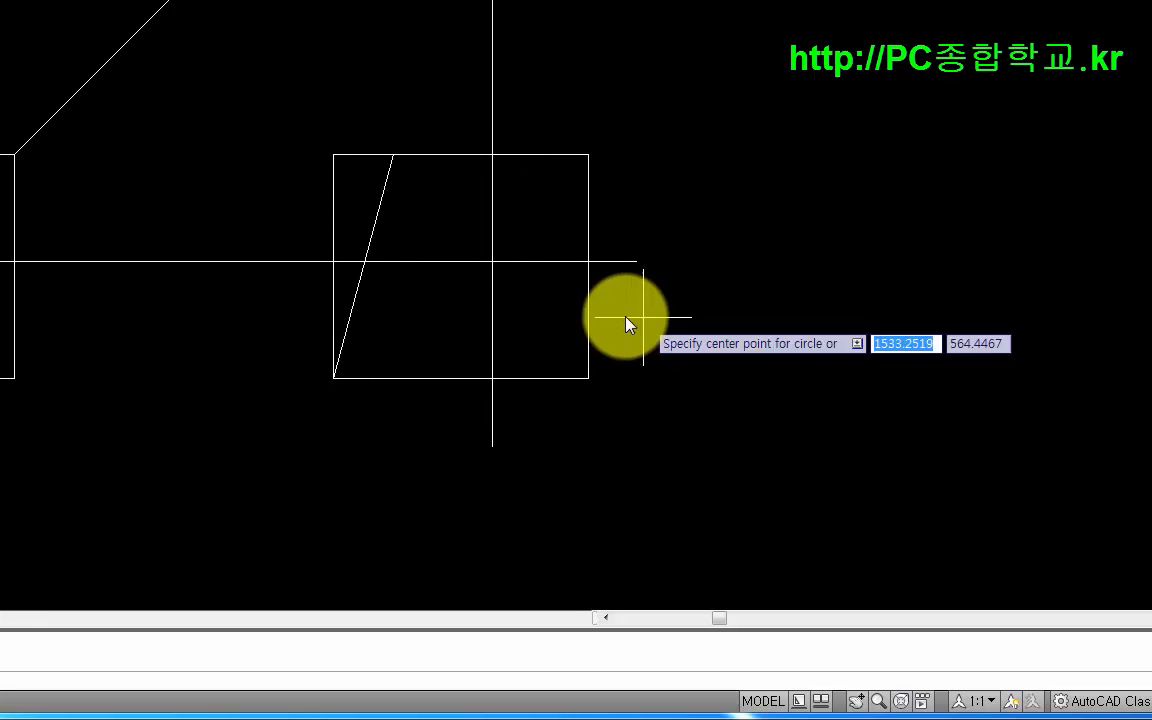
pyautogui.click(492, 262)
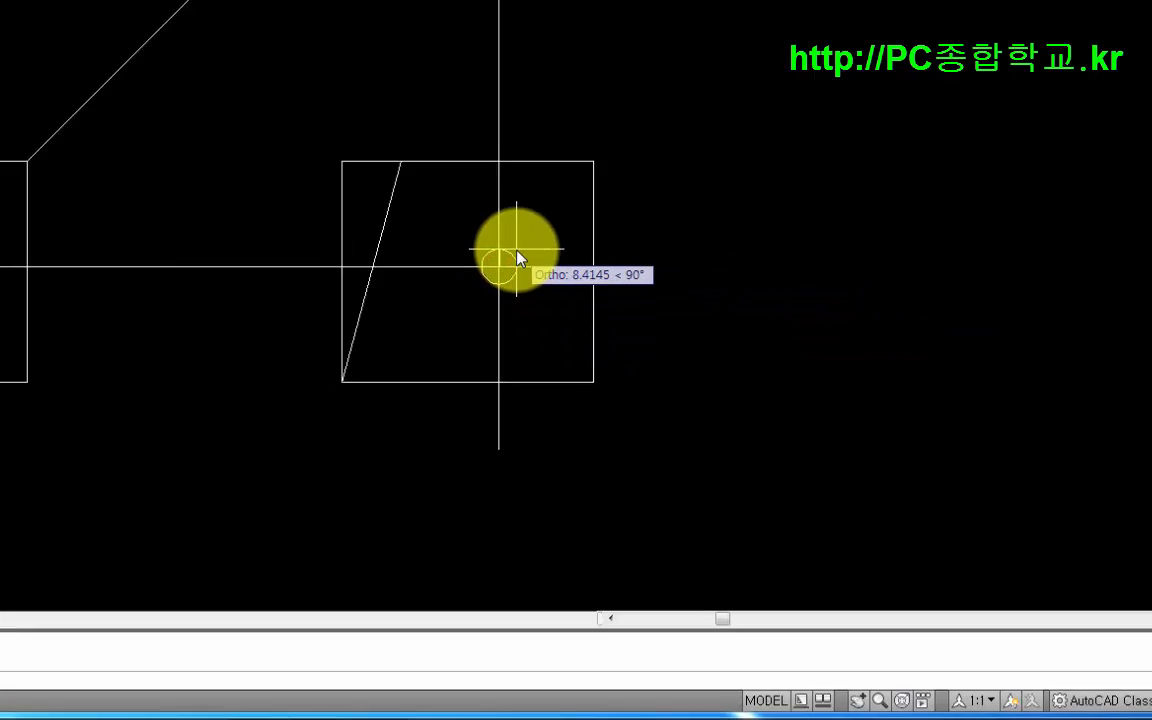
pyautogui.write('28')
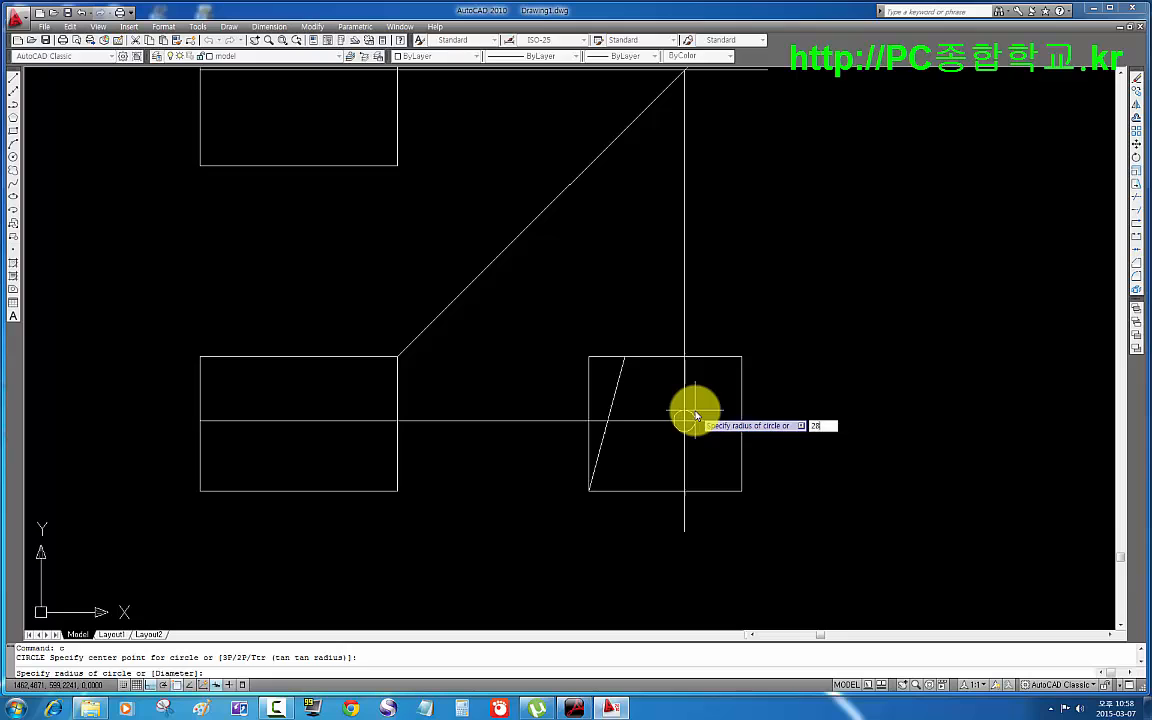
pyautogui.press('Return')
# - Draw a concentric circle of radius 40 around the 28-radius circle in the right view
pyautogui.press('Return')
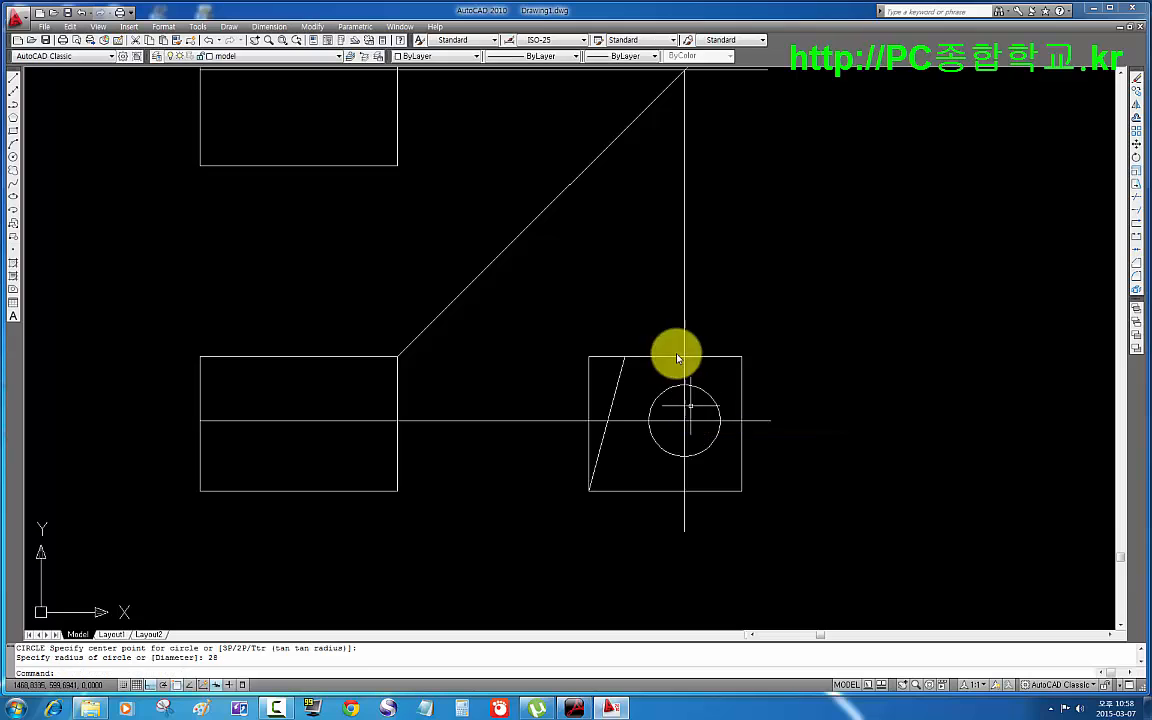
pyautogui.scroll(2, 643, 419)
pyautogui.click(699, 423)
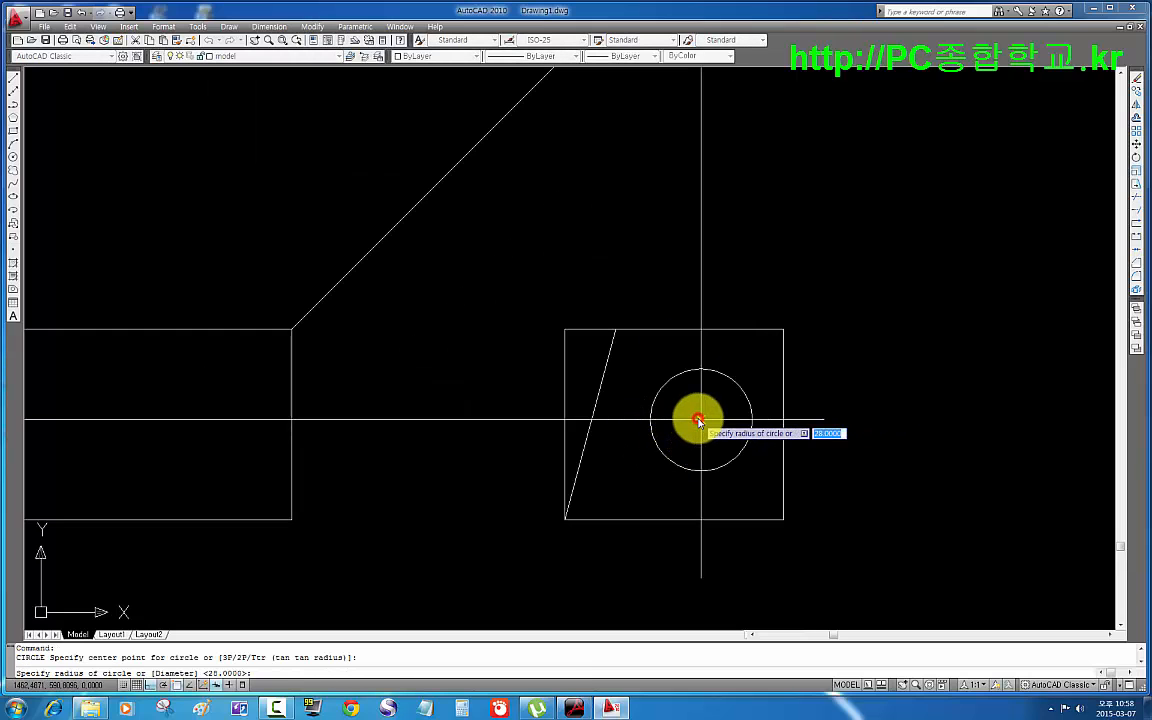
pyautogui.write('40')
pyautogui.press('Return')
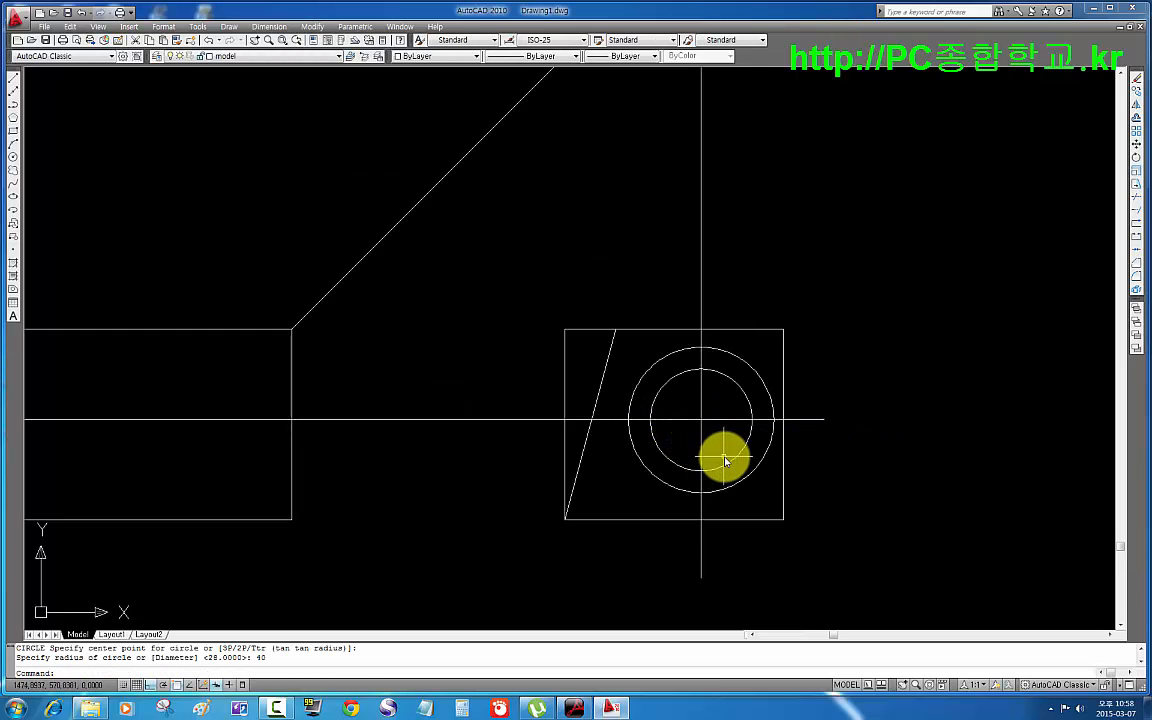
# - Trim the projection lines outside the right view's outline, including the horizontal stretch from the front view to the slanted edge
pyautogui.scroll(-2, 725, 458)
pyautogui.write('tr')
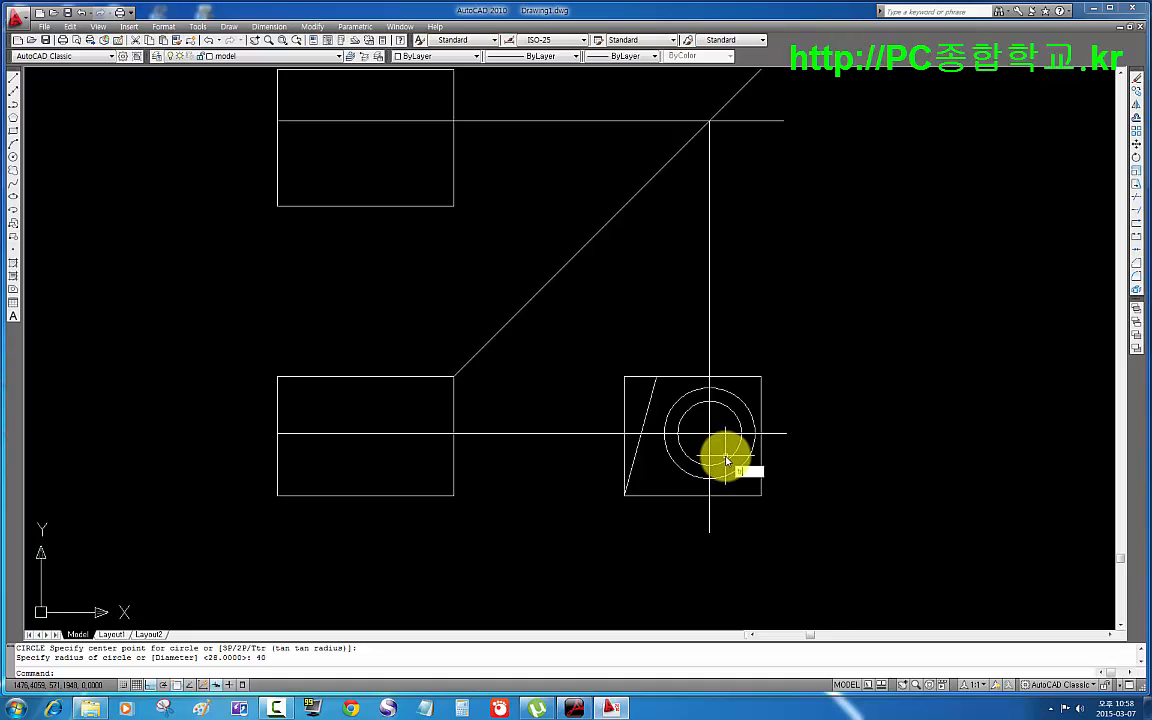
pyautogui.press('Return')
pyautogui.press('Return')
pyautogui.click(728, 510)
pyautogui.click(643, 522)
pyautogui.click(793, 457)
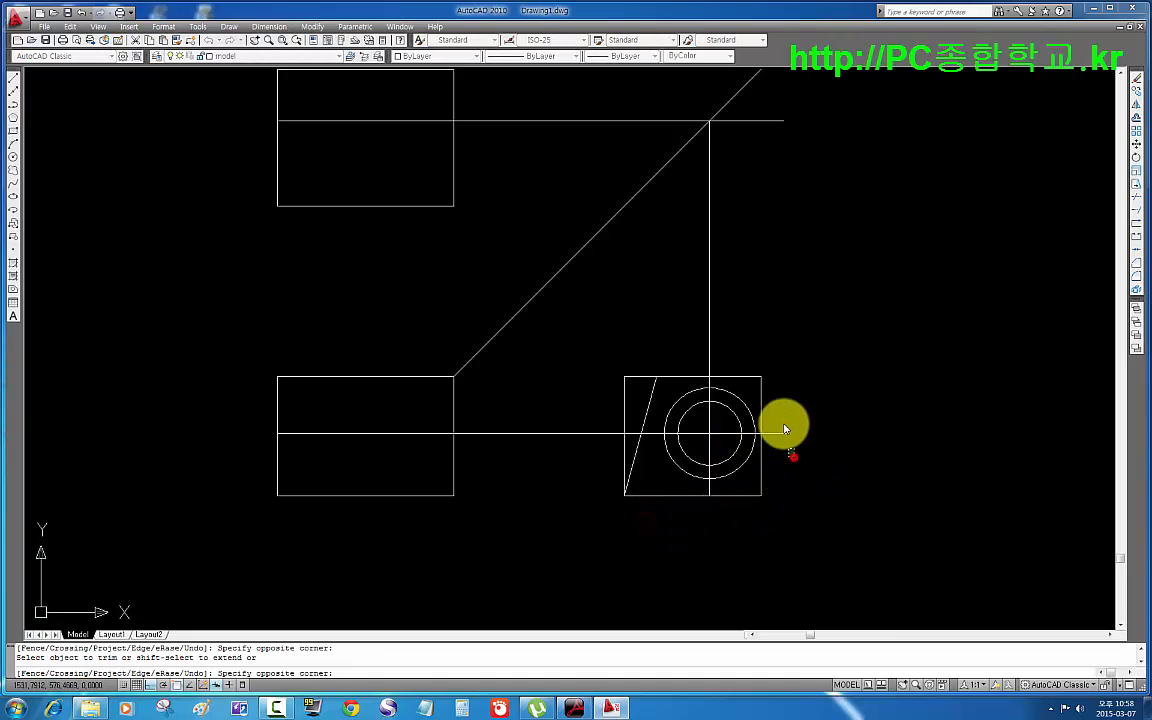
pyautogui.click(779, 407)
pyautogui.click(745, 336)
pyautogui.click(663, 345)
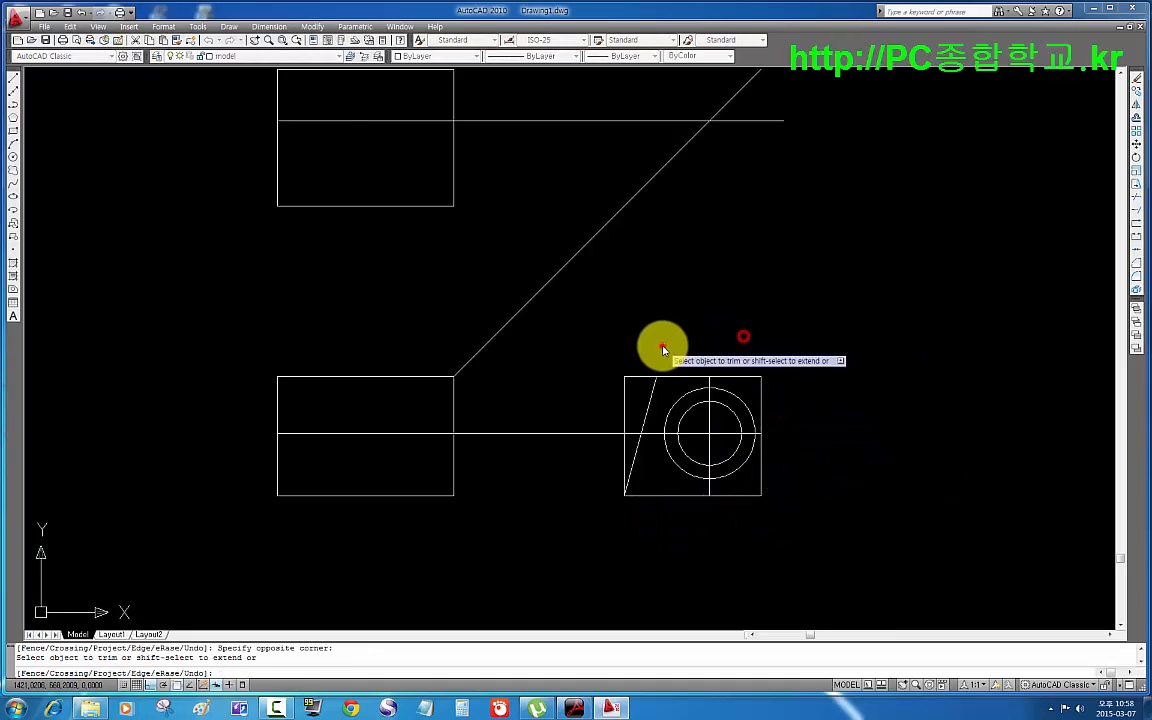
pyautogui.click(611, 430)
pyautogui.click(590, 467)
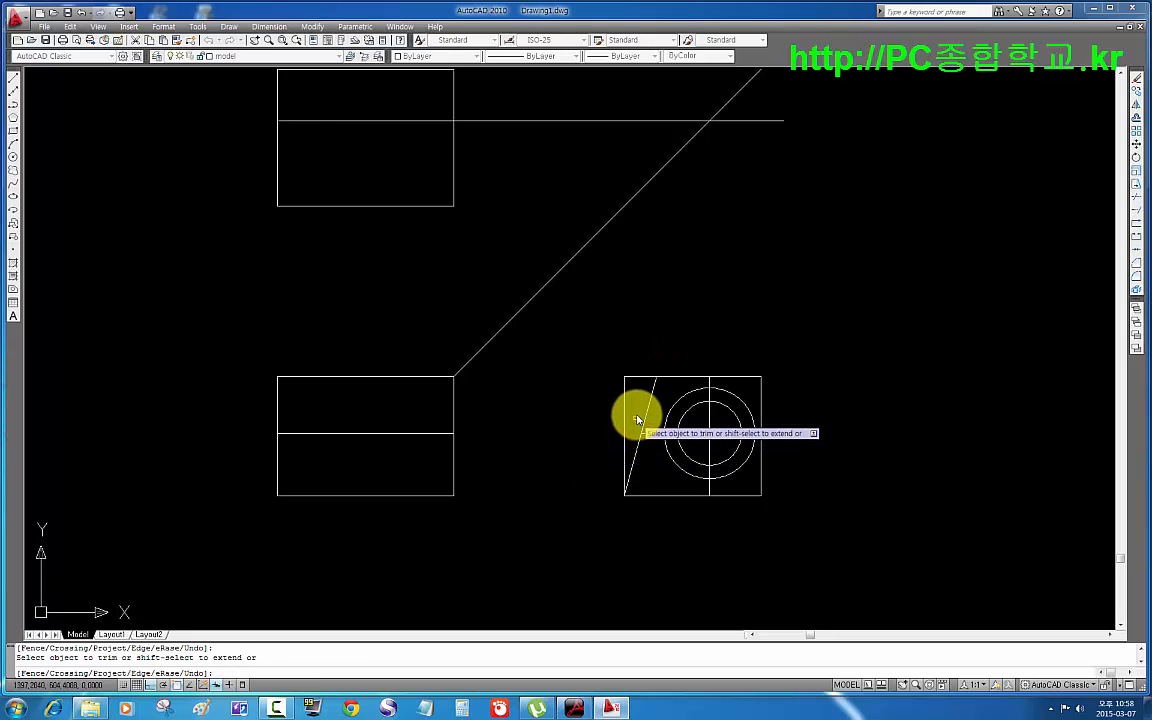
pyautogui.press('space')
# - Erase the leftover horizontal projection line running from the top view past the diagonal
pyautogui.moveTo(707, 238); pyautogui.dragTo(713, 270, button='middle')
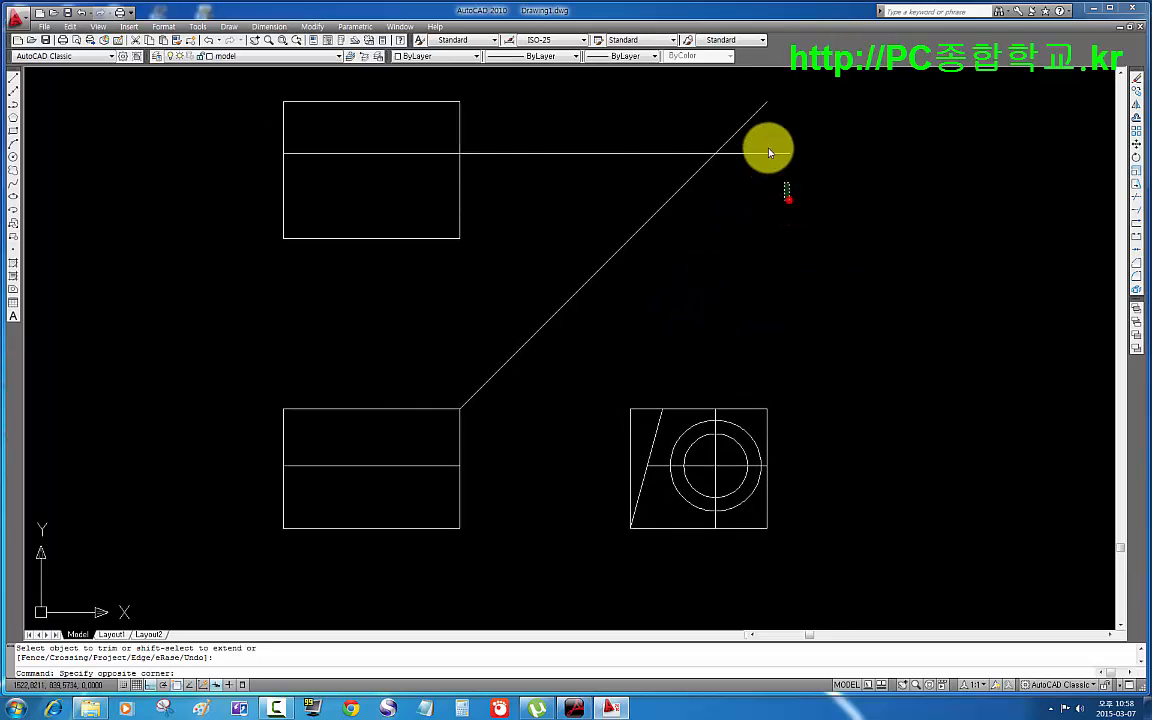
pyautogui.click(769, 152)
pyautogui.press('Delete')
# - Trim the right view's upper edge back to the slanted line and erase the leftover vertical left edge
pyautogui.moveTo(715, 442); pyautogui.dragTo(633, 367, button='middle')
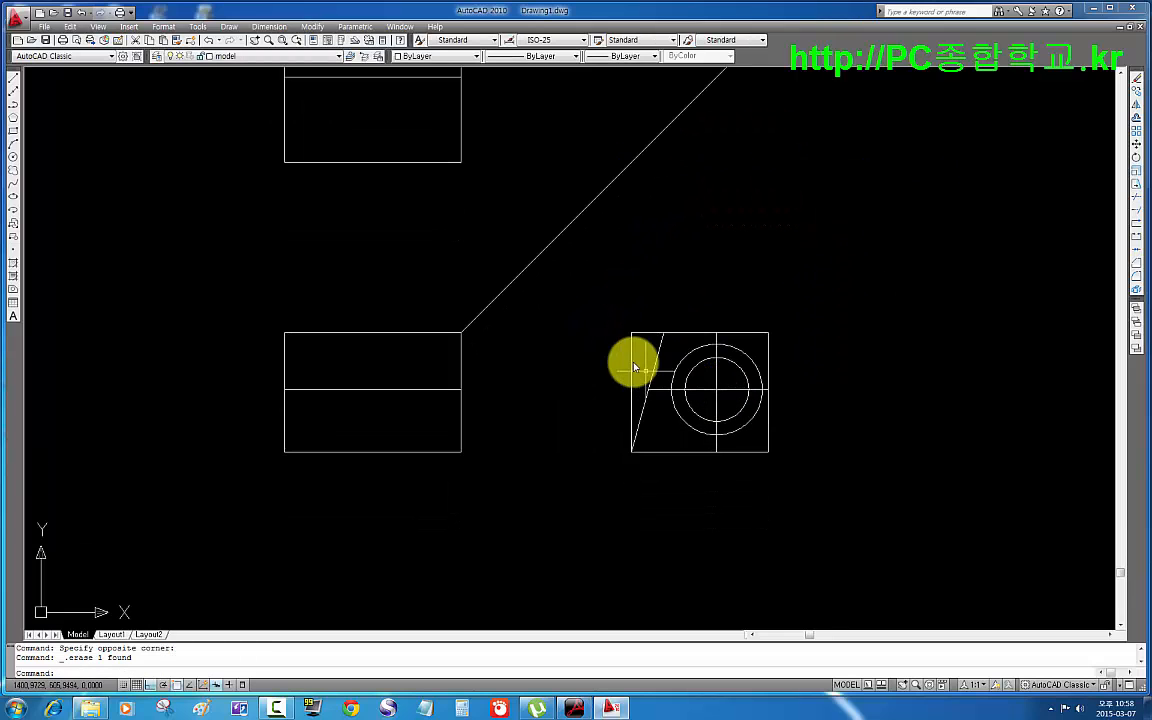
pyautogui.write('tr')
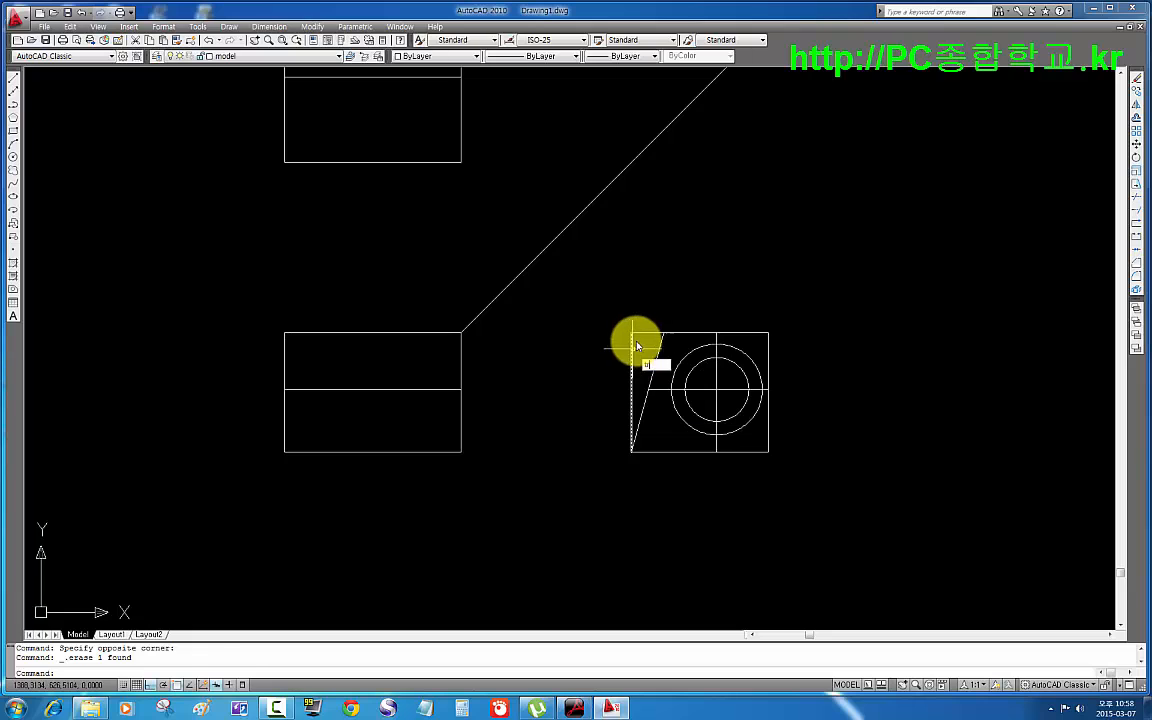
pyautogui.press('space')
pyautogui.press('space')
pyautogui.click(640, 323)
pyautogui.click(642, 349)
pyautogui.press('space')
pyautogui.click(586, 381)
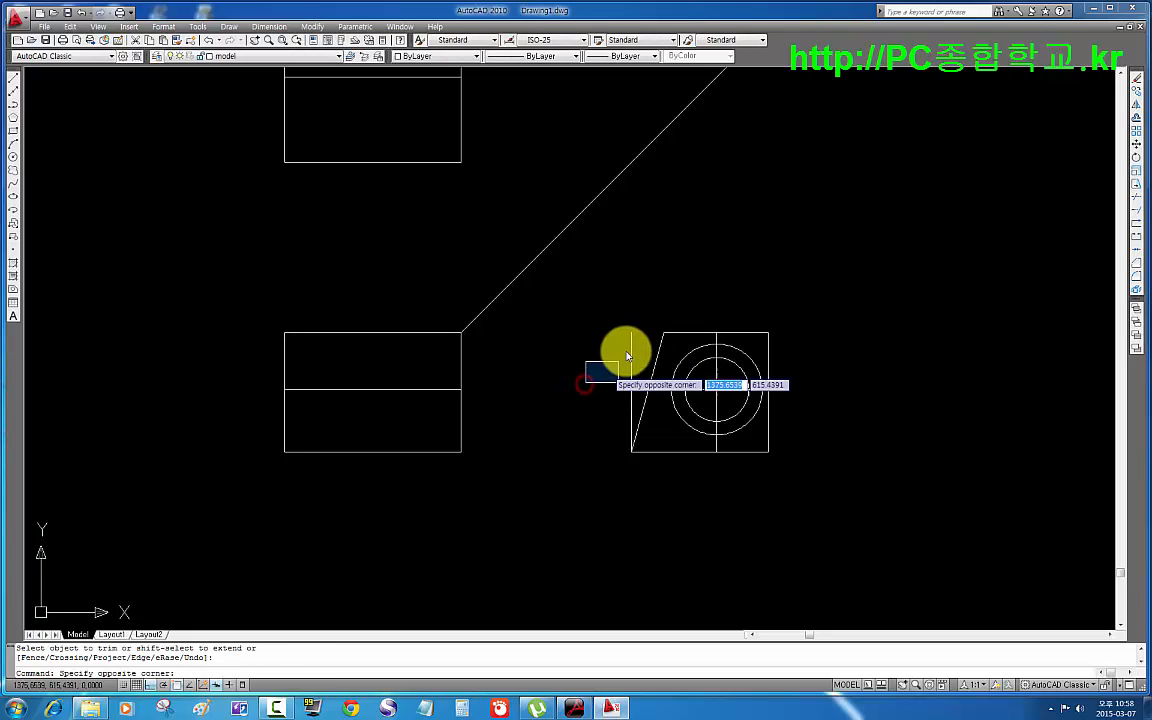
pyautogui.click(648, 330)
pyautogui.click(635, 336)
pyautogui.press('Delete')
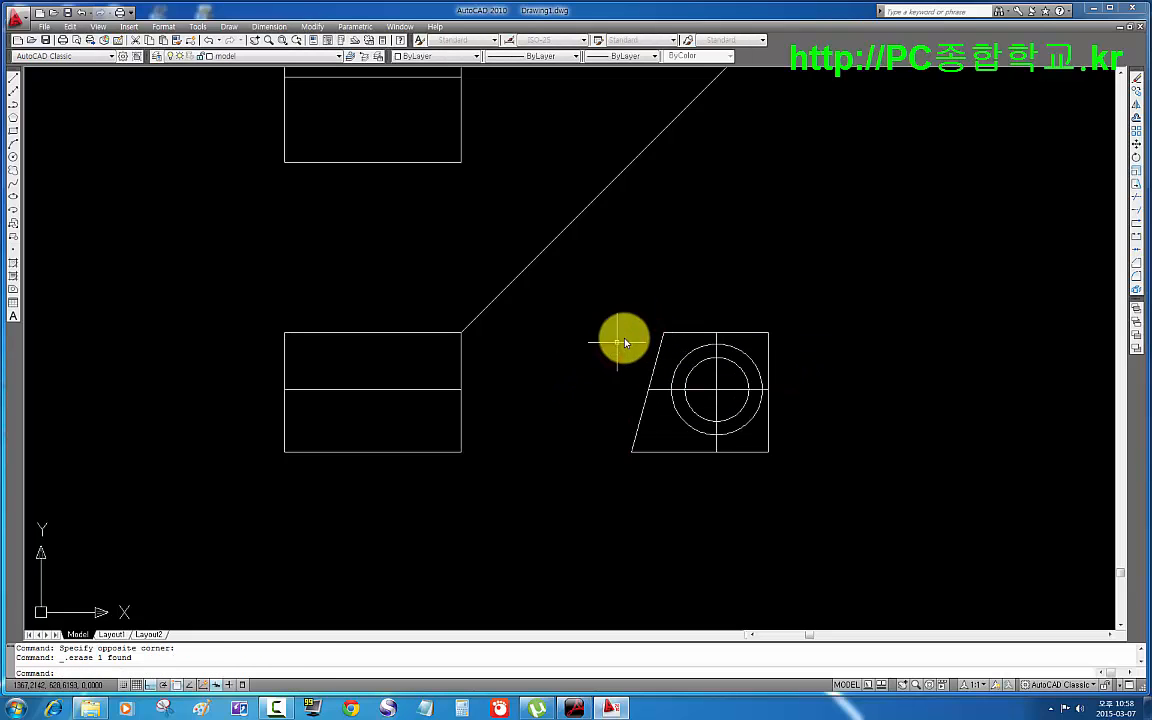
# - Check the right view in reference drawing 20150228-2 and offset the radius 28 circle inward by 2
pyautogui.scroll(3, 699, 339)
pyautogui.press('Escape')
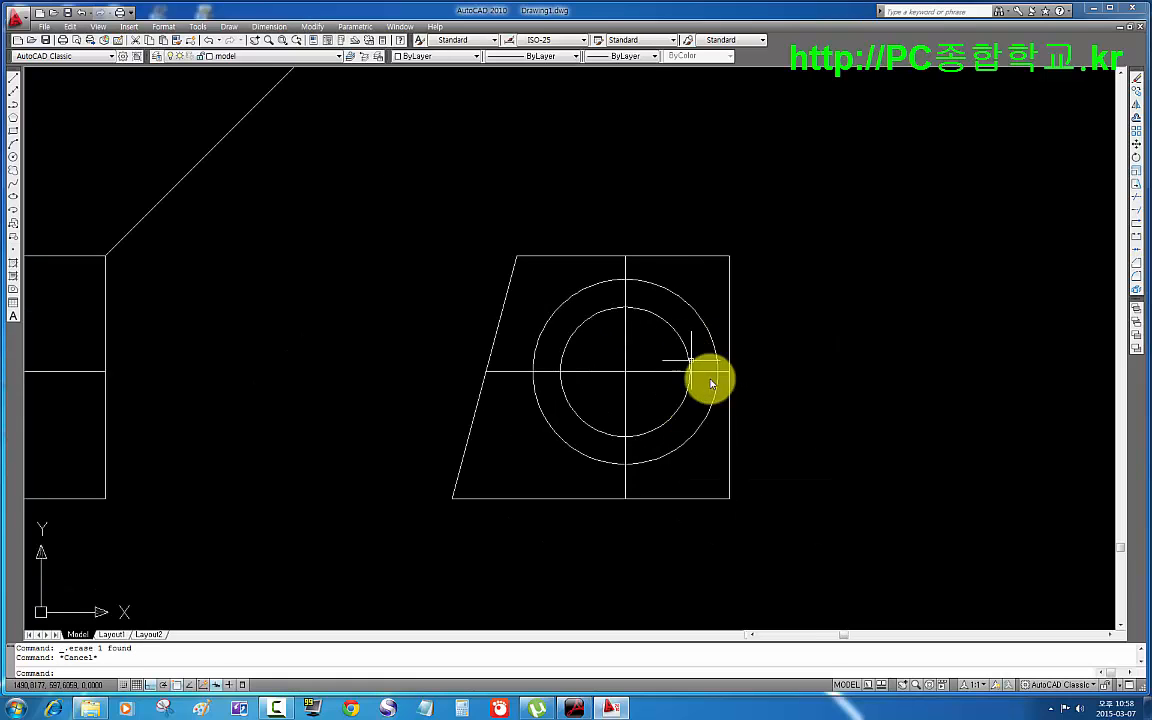
pyautogui.moveTo(1151, 155); pyautogui.dragTo(653, 1)
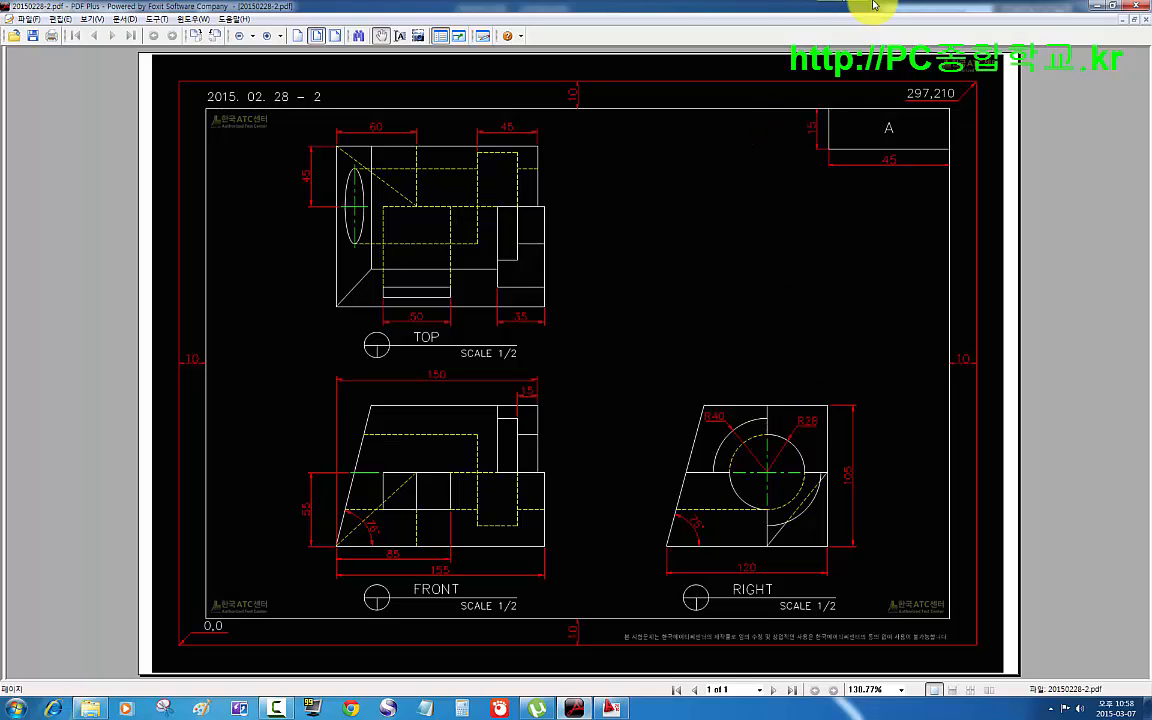
pyautogui.moveTo(812, 5); pyautogui.dragTo(1151, 121)
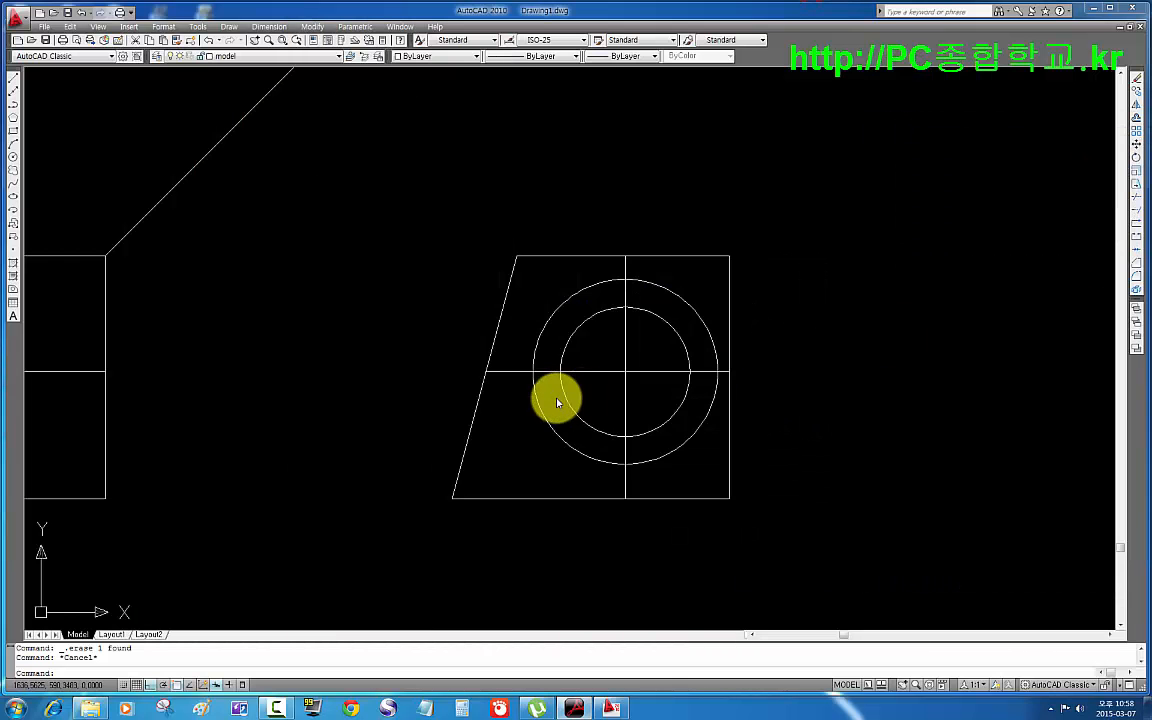
pyautogui.click(656, 356)
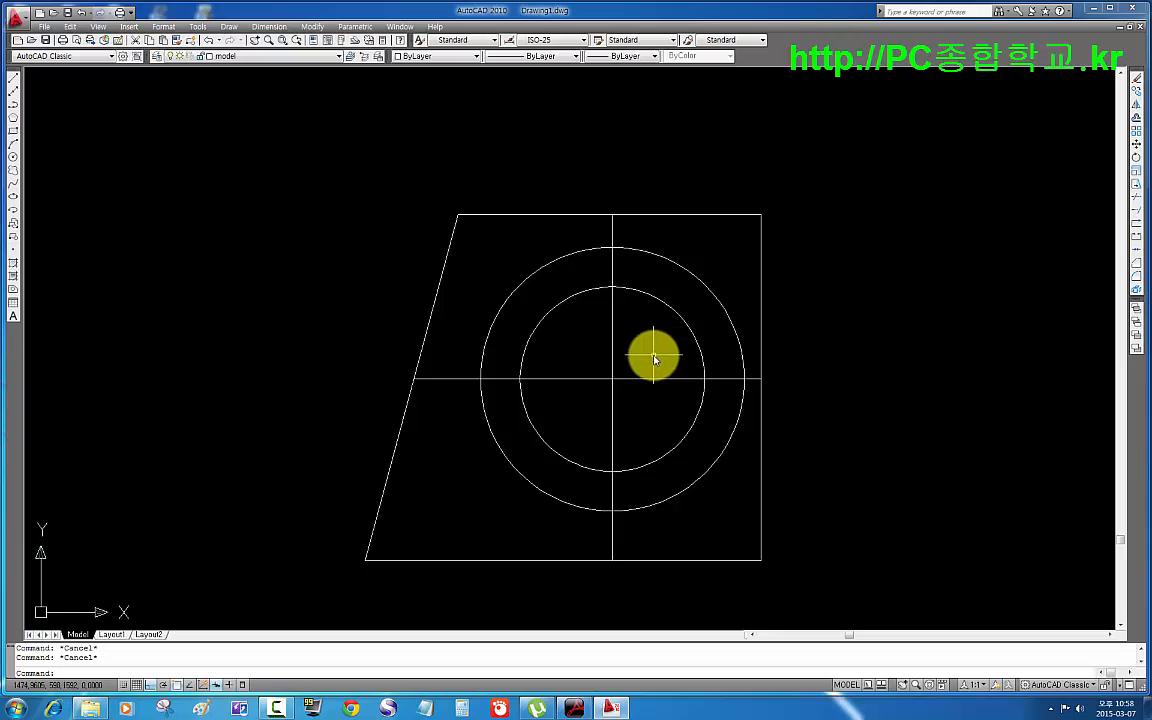
pyautogui.press('Return')
pyautogui.write('2')
pyautogui.press('Return')
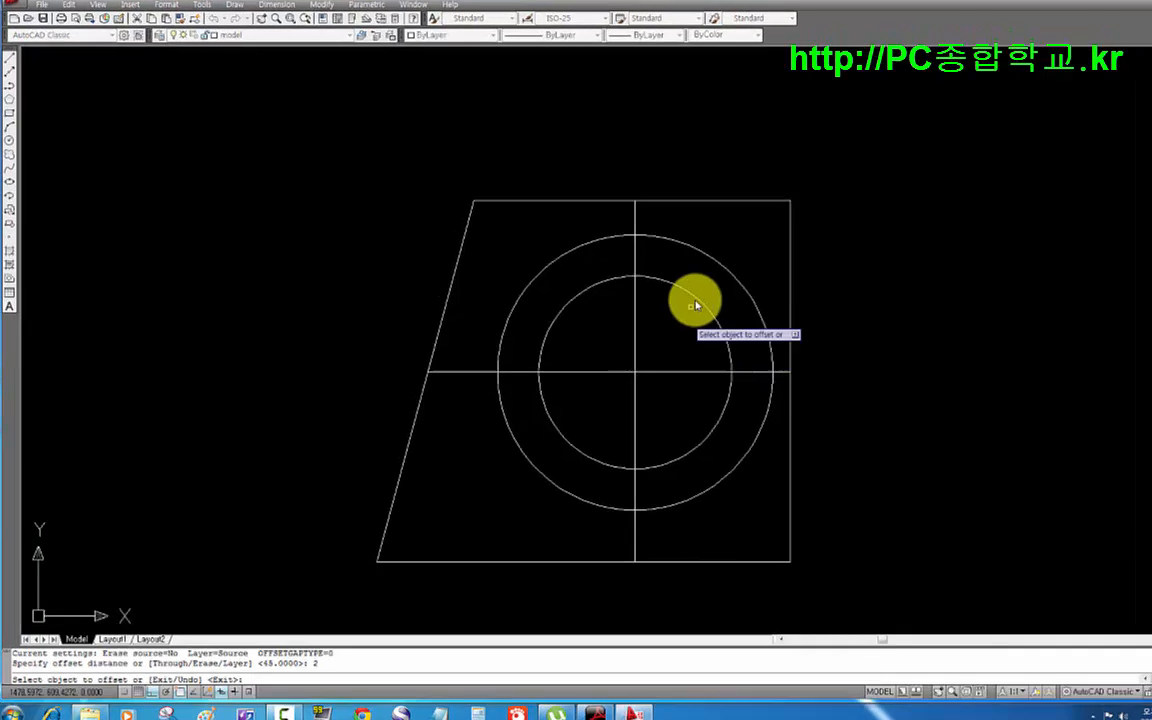
pyautogui.click(704, 299)
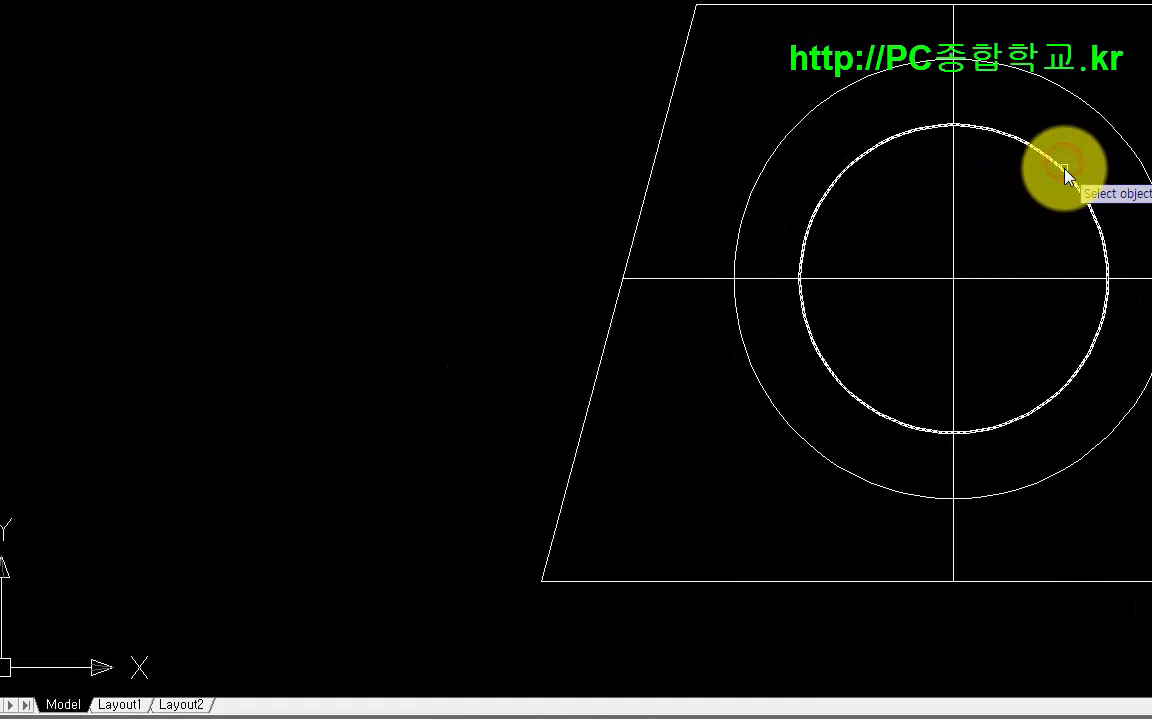
pyautogui.click(676, 320)
pyautogui.press('Return')
# - Trim all four stretches of the crossing lines lying between the radius 28 circle and its inner offset
pyautogui.write('tr')
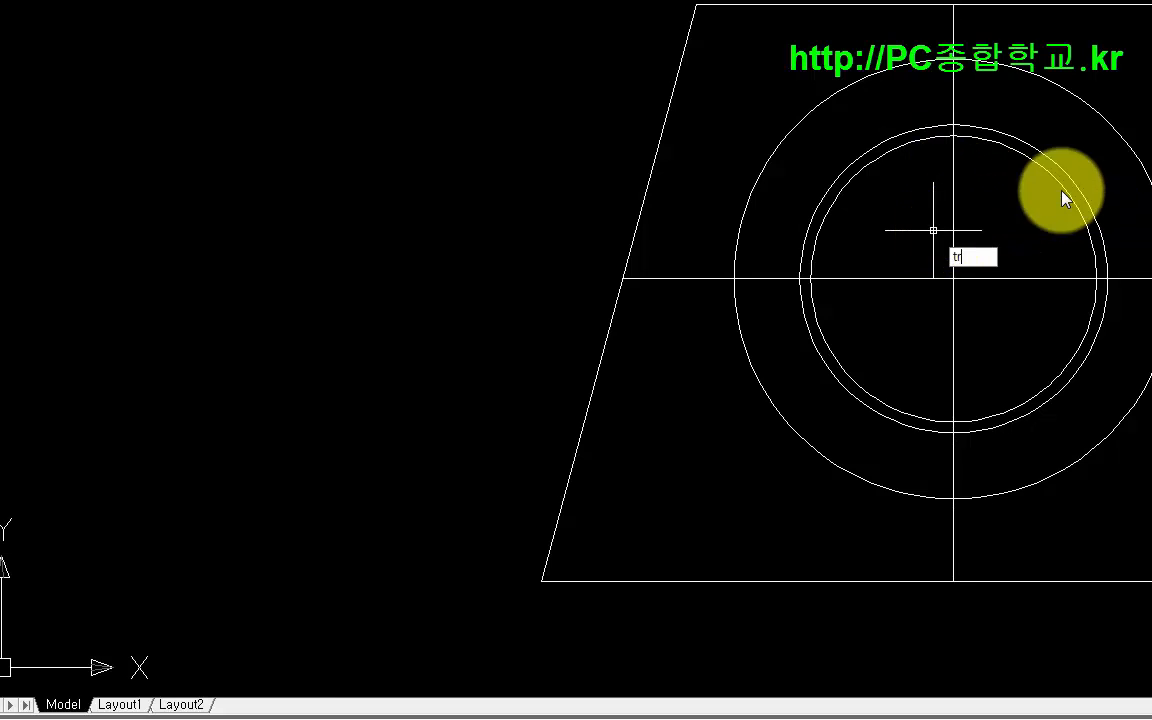
pyautogui.press('Return')
pyautogui.scroll(2, 1059, 308)
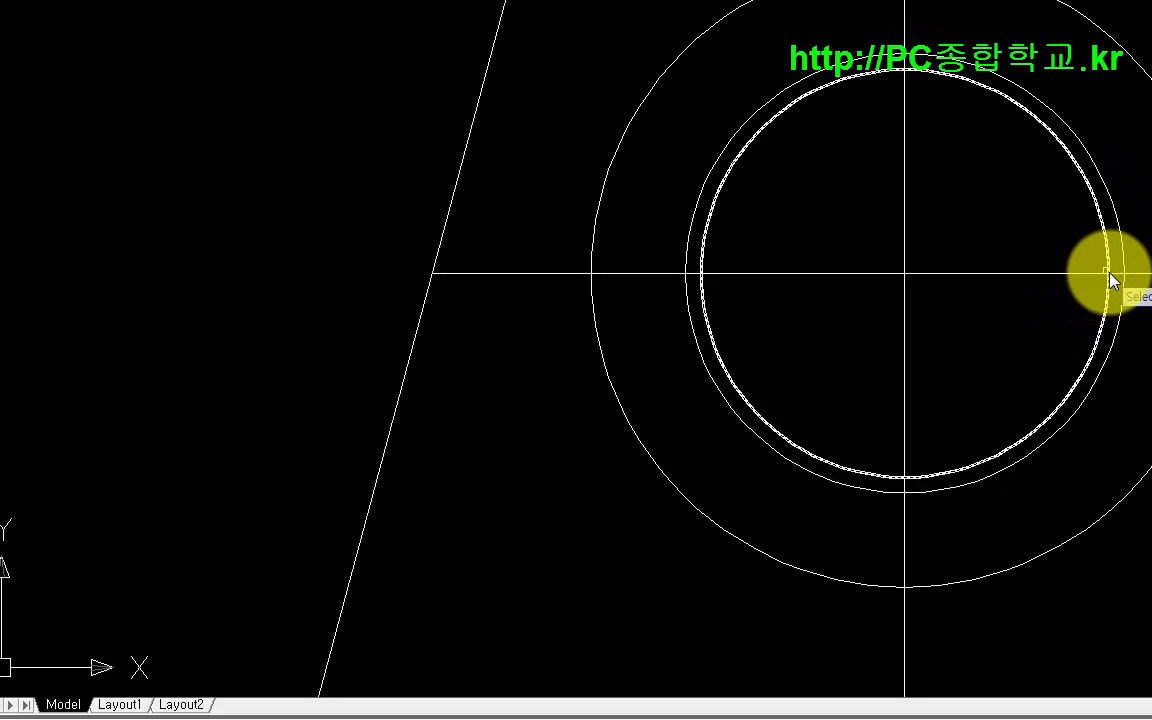
pyautogui.click(1121, 276)
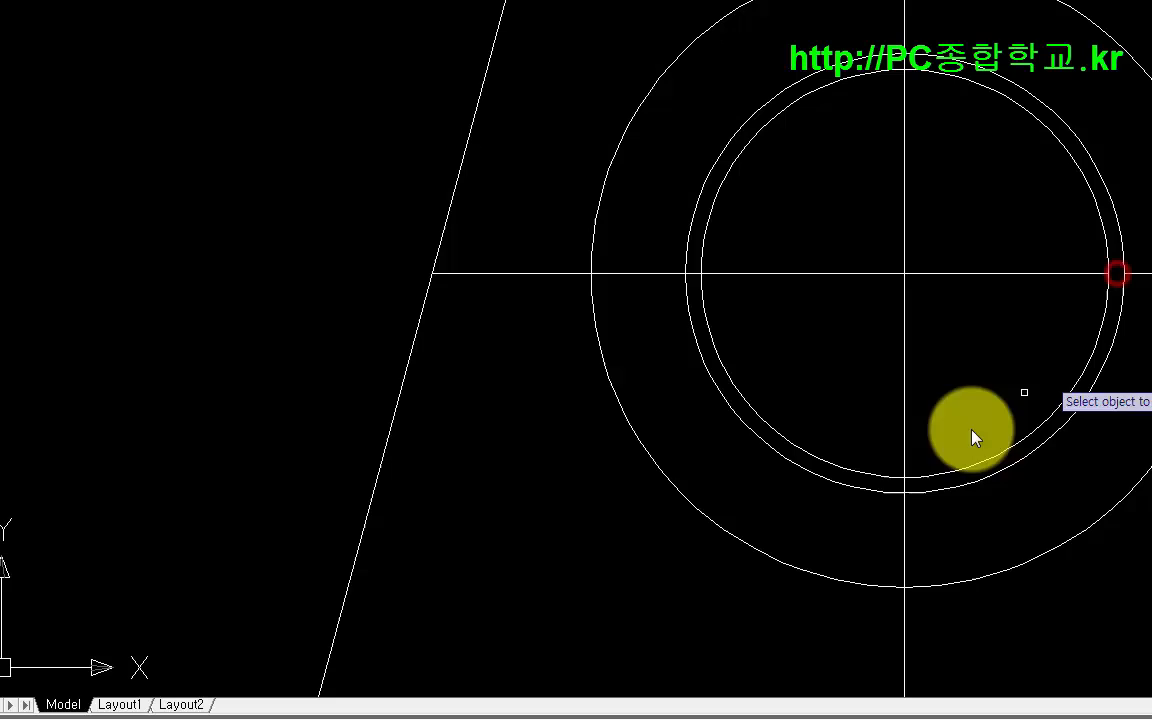
pyautogui.click(906, 484)
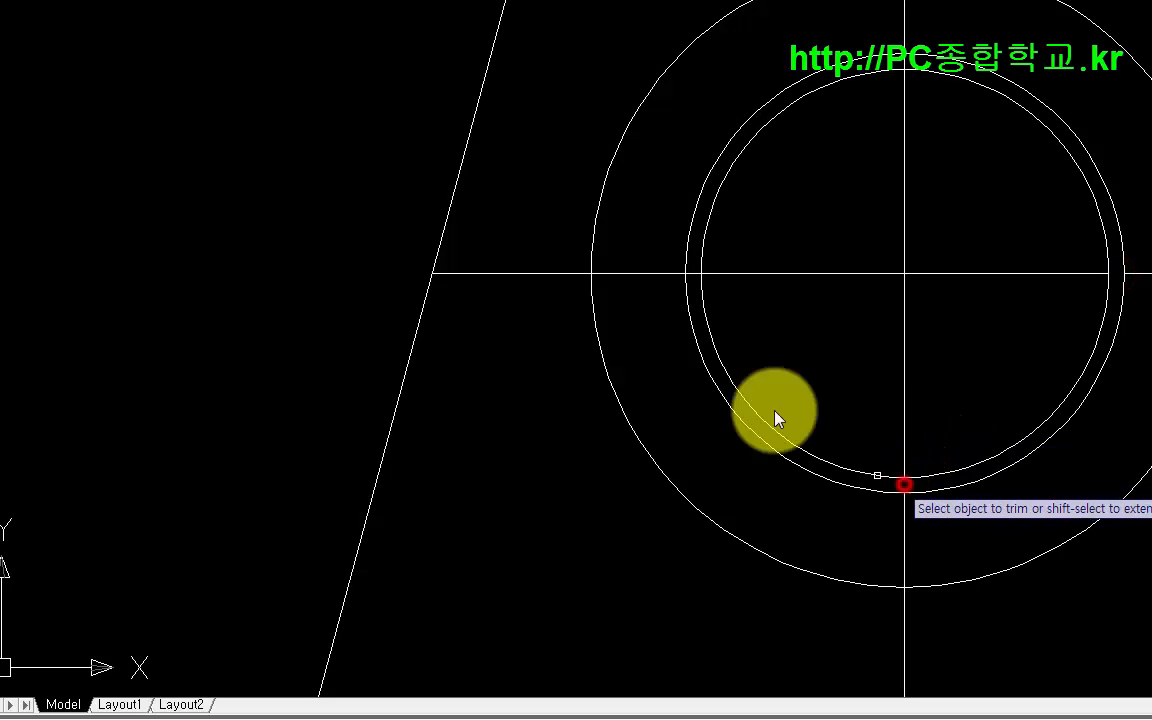
pyautogui.click(691, 273)
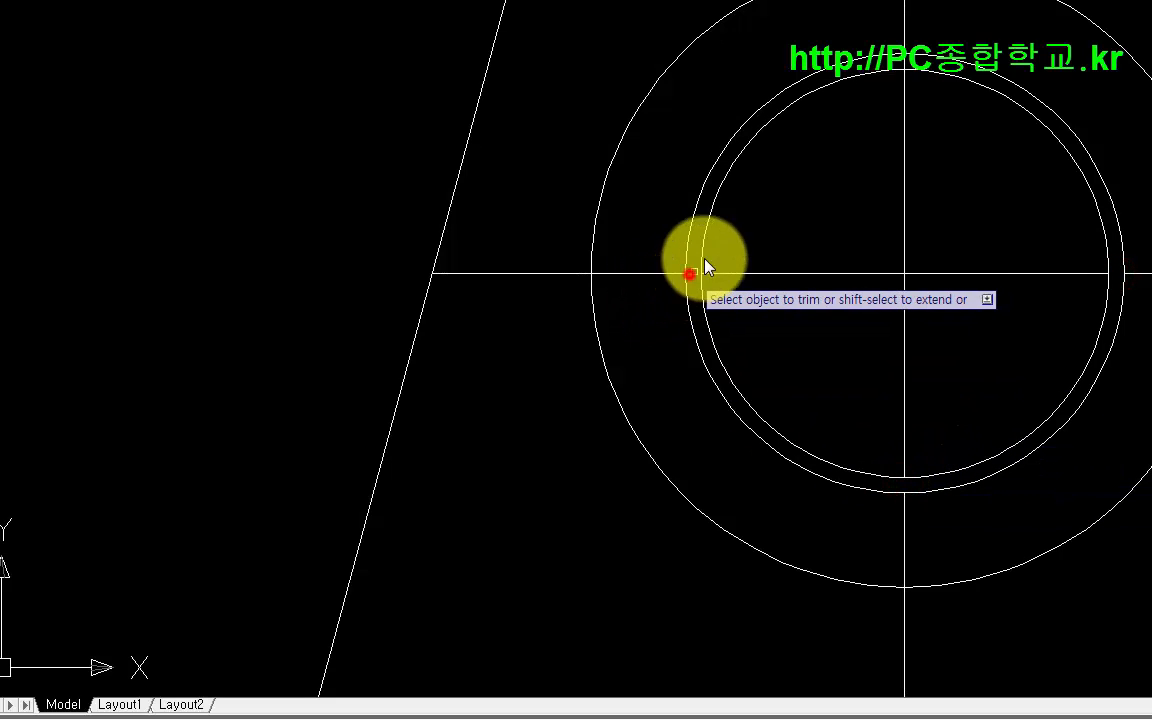
pyautogui.click(904, 68)
# - Erase the inner offset circle from the right view
pyautogui.click(988, 92)
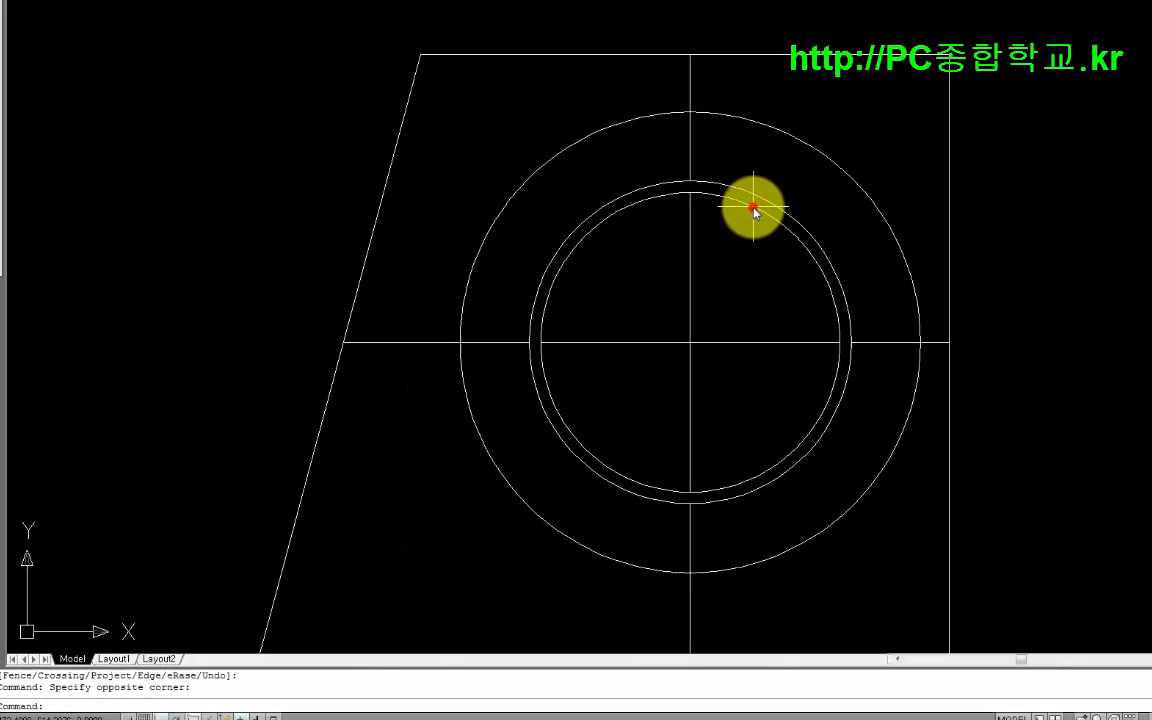
pyautogui.click(754, 211)
pyautogui.press('Delete')
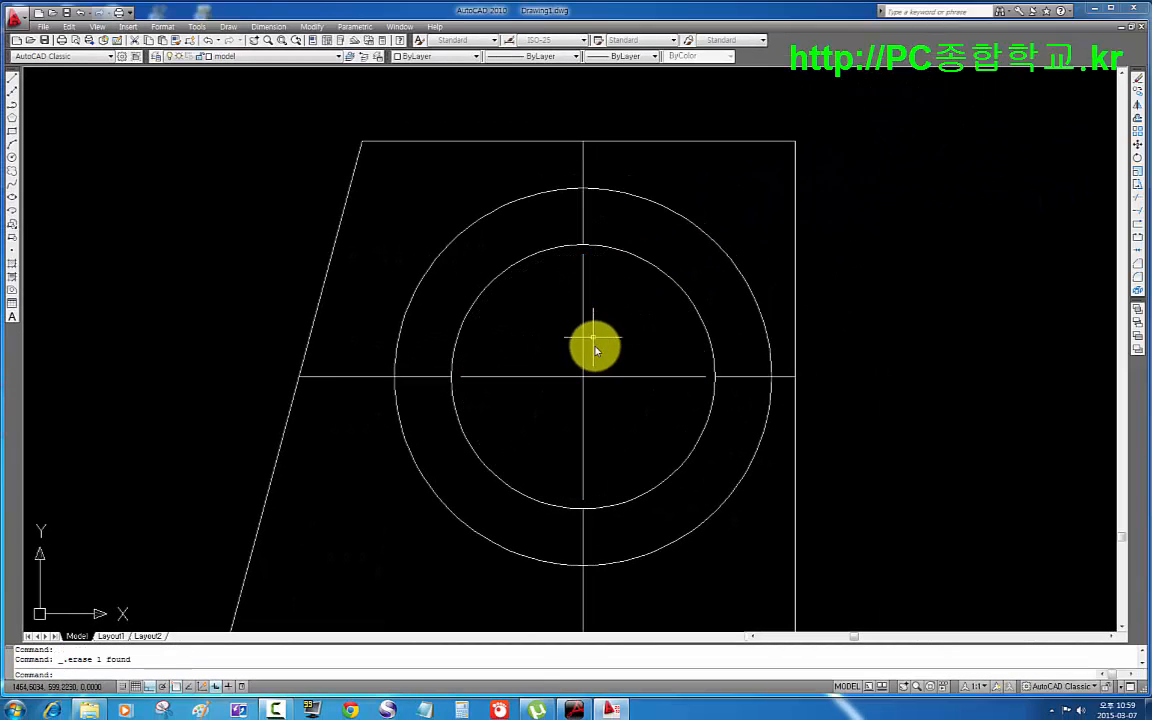
# - Move the two crossing lines inside the radius 28 circle to the green centre-line layer
pyautogui.click(612, 330)
pyautogui.click(555, 388)
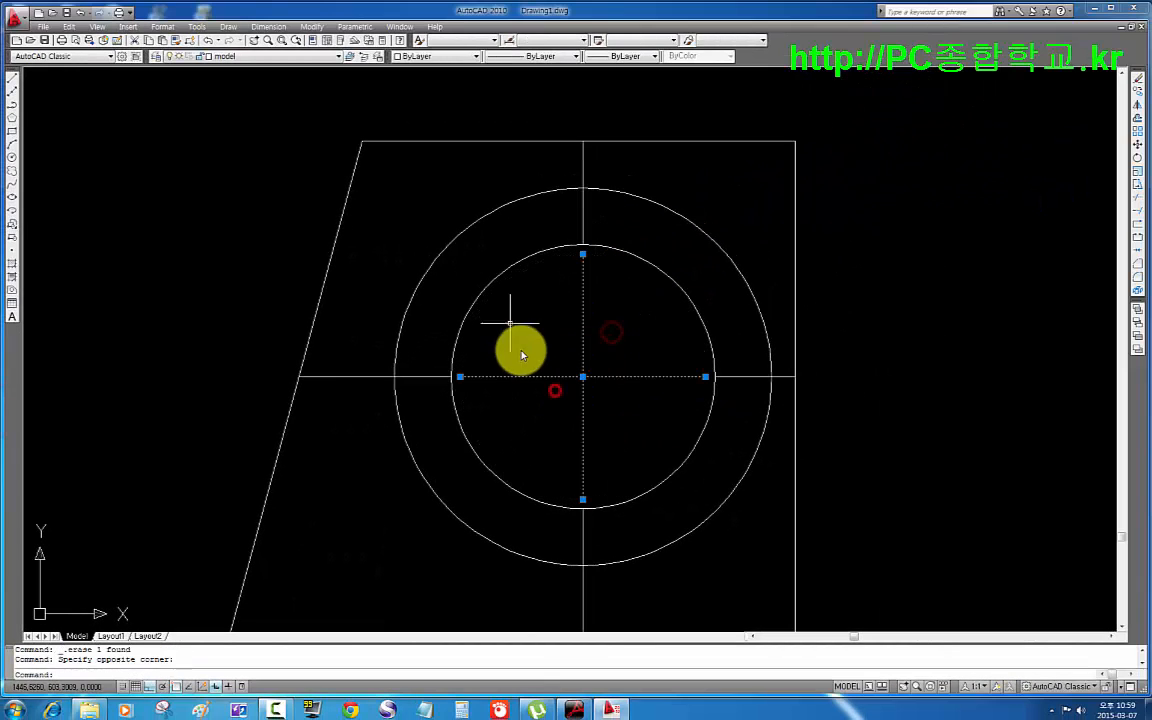
pyautogui.click(312, 56)
pyautogui.click(302, 90)
pyautogui.press('Escape')
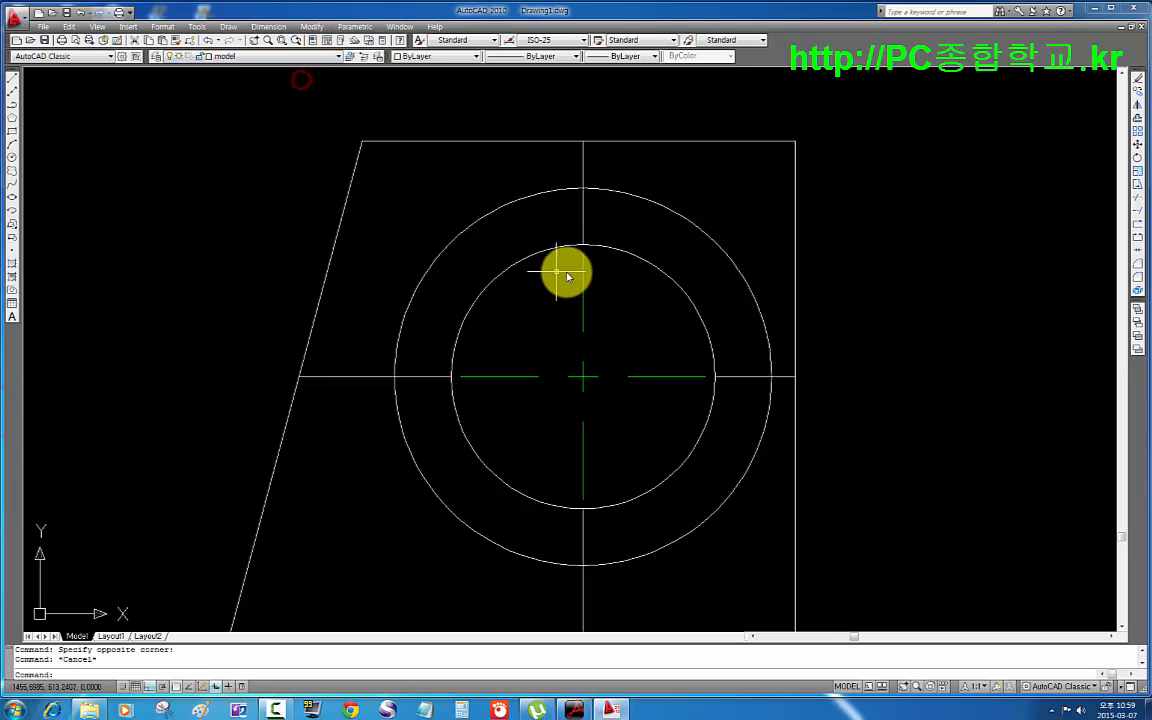
# - Trim away the upper-right and lower-left quarters of the radius 40 circle in the right view
pyautogui.scroll(-4, 627, 286)
pyautogui.moveTo(635, 328); pyautogui.dragTo(673, 356, button='middle')
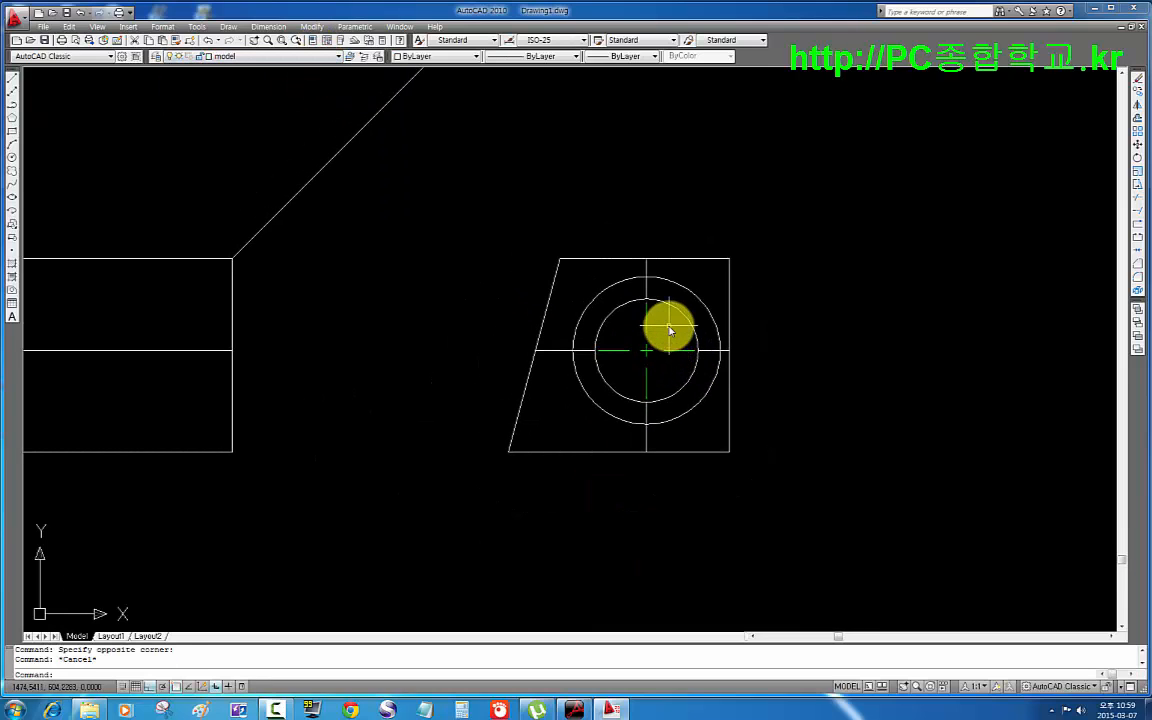
pyautogui.press('Return')
pyautogui.press('Return')
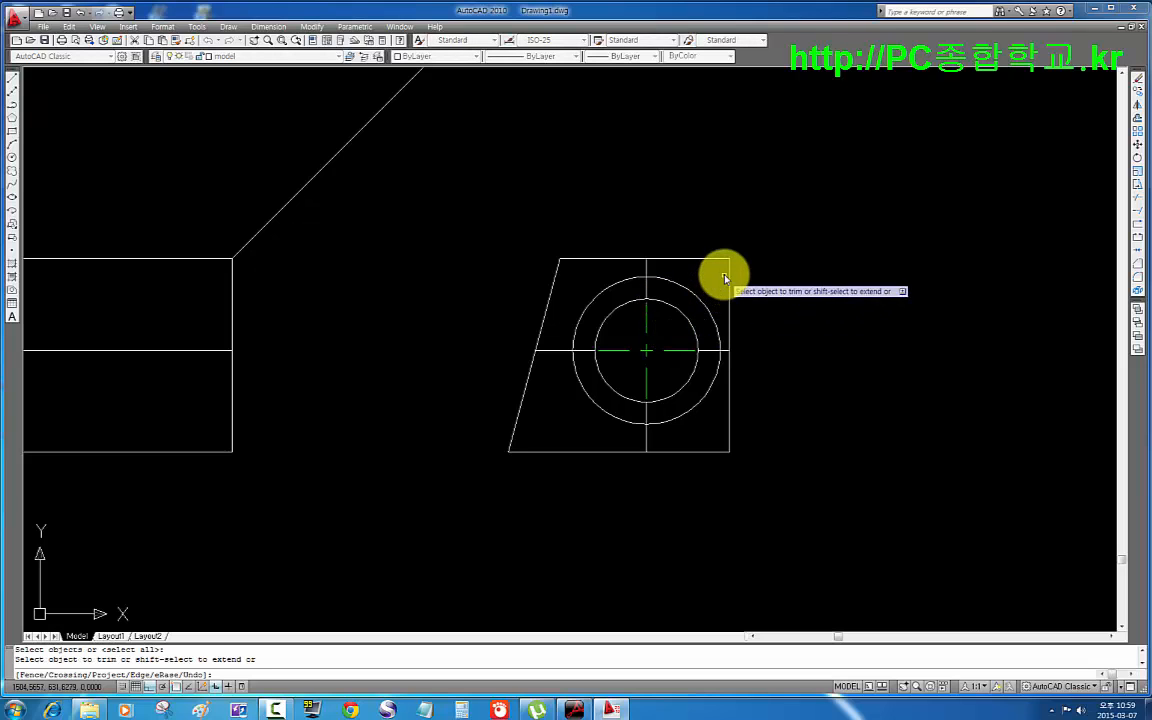
pyautogui.click(694, 291)
pyautogui.click(688, 300)
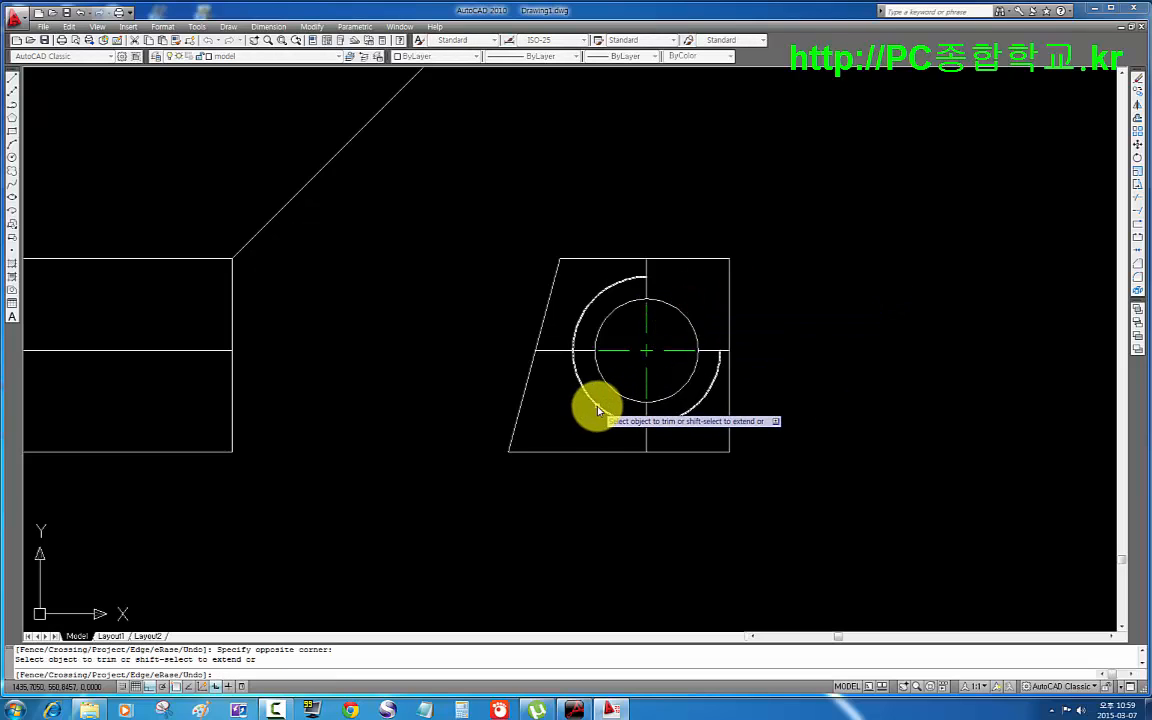
pyautogui.click(597, 404)
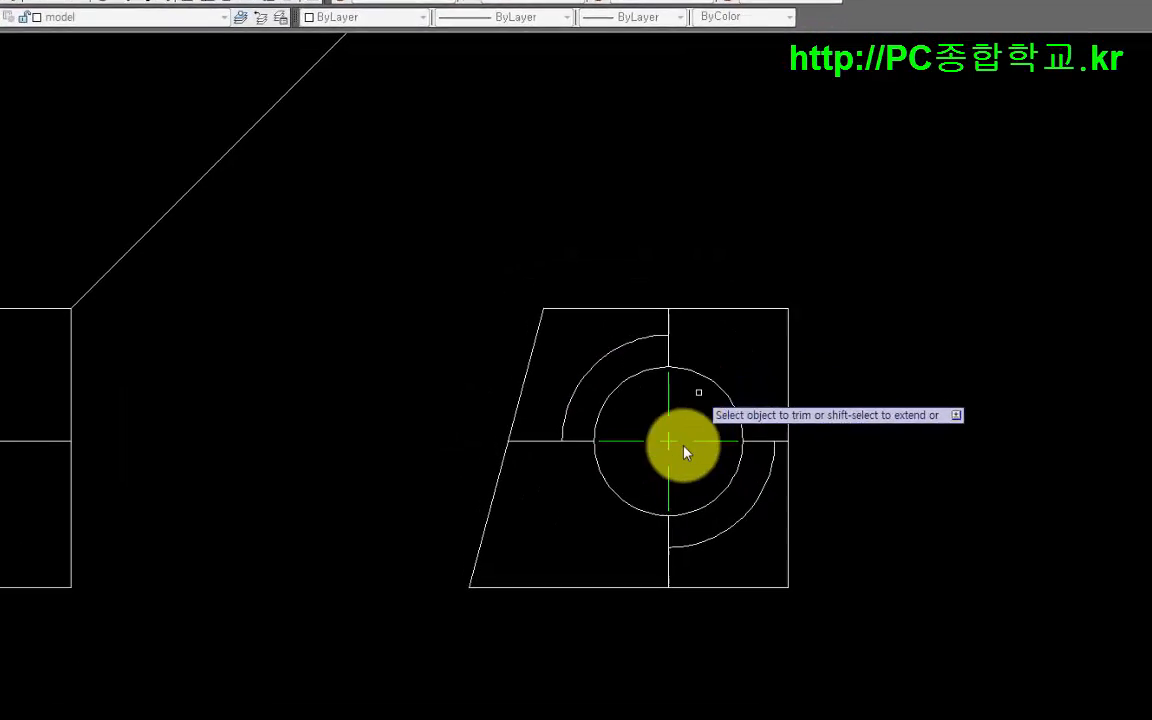
# - Trim away the lower-right and upper-left quarters of the radius 28 circle
pyautogui.moveTo(686, 479); pyautogui.dragTo(641, 457, button='middle')
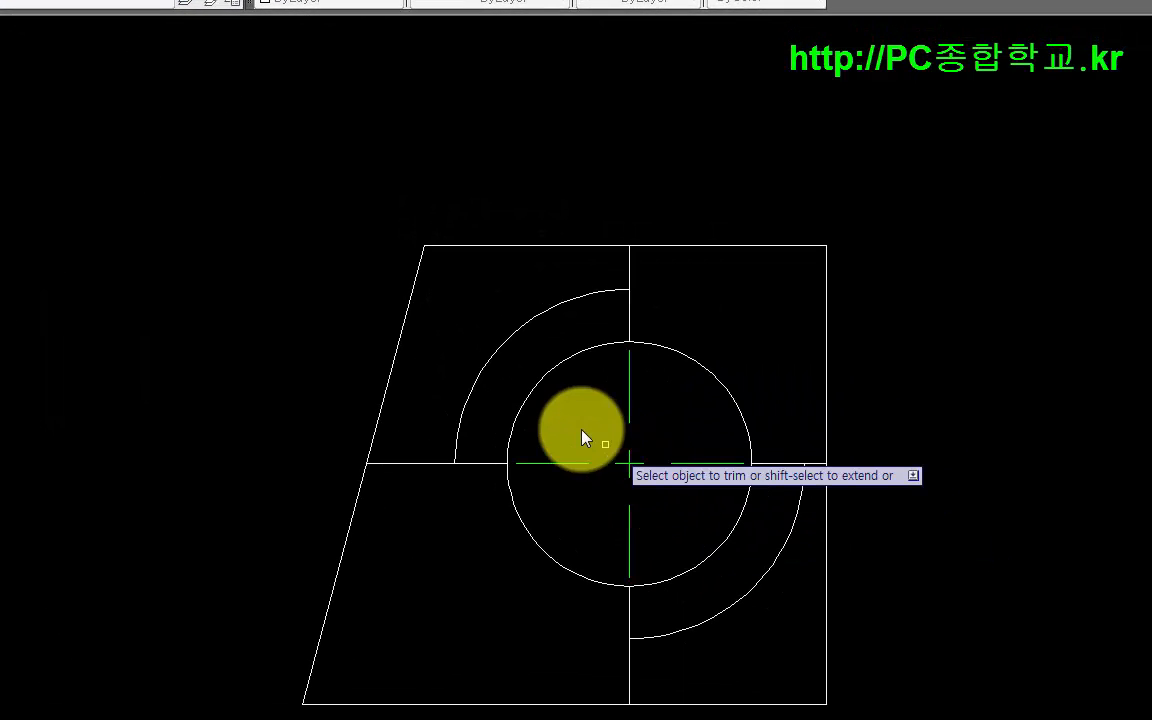
pyautogui.click(722, 548)
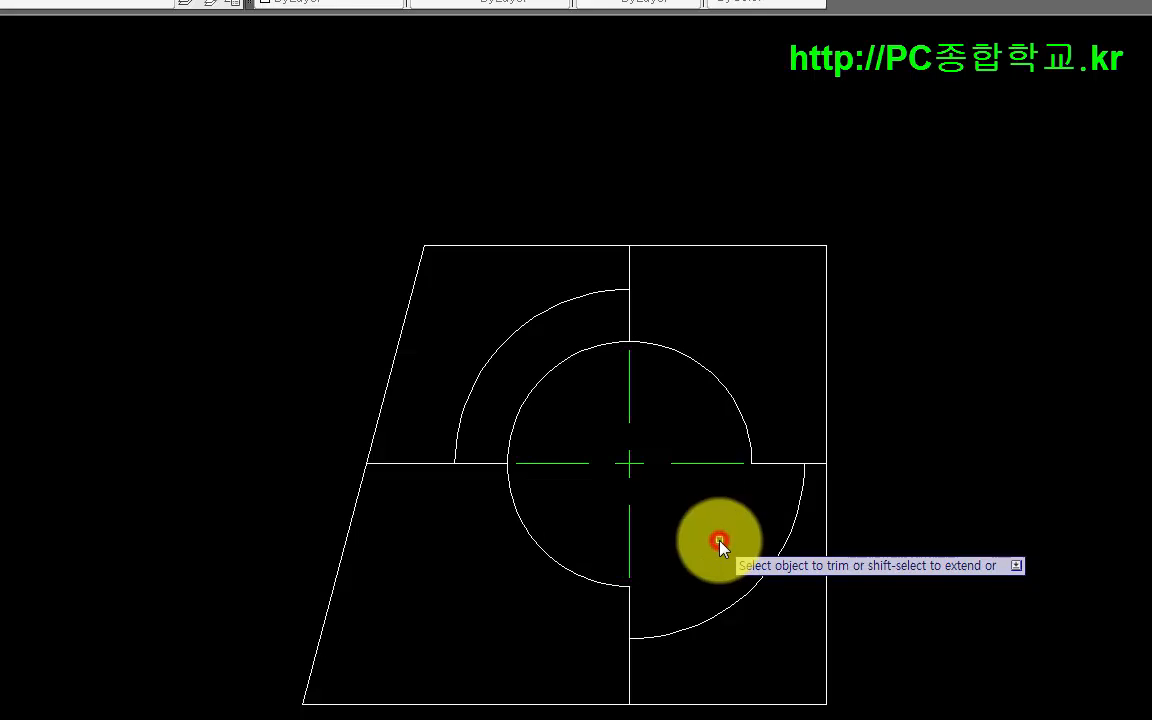
pyautogui.click(539, 387)
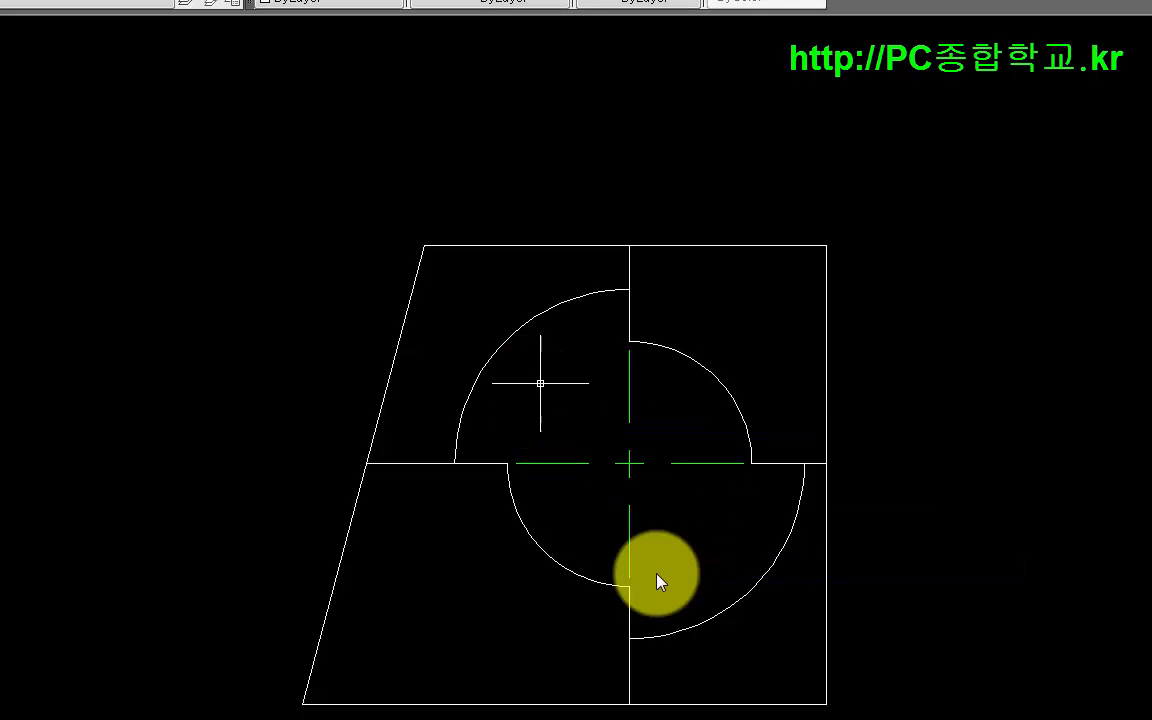
# - On the hidden layer, draw a full circle over the radius 28 arcs in the right view, centred on the centre-line crossing
pyautogui.click(108, 8)
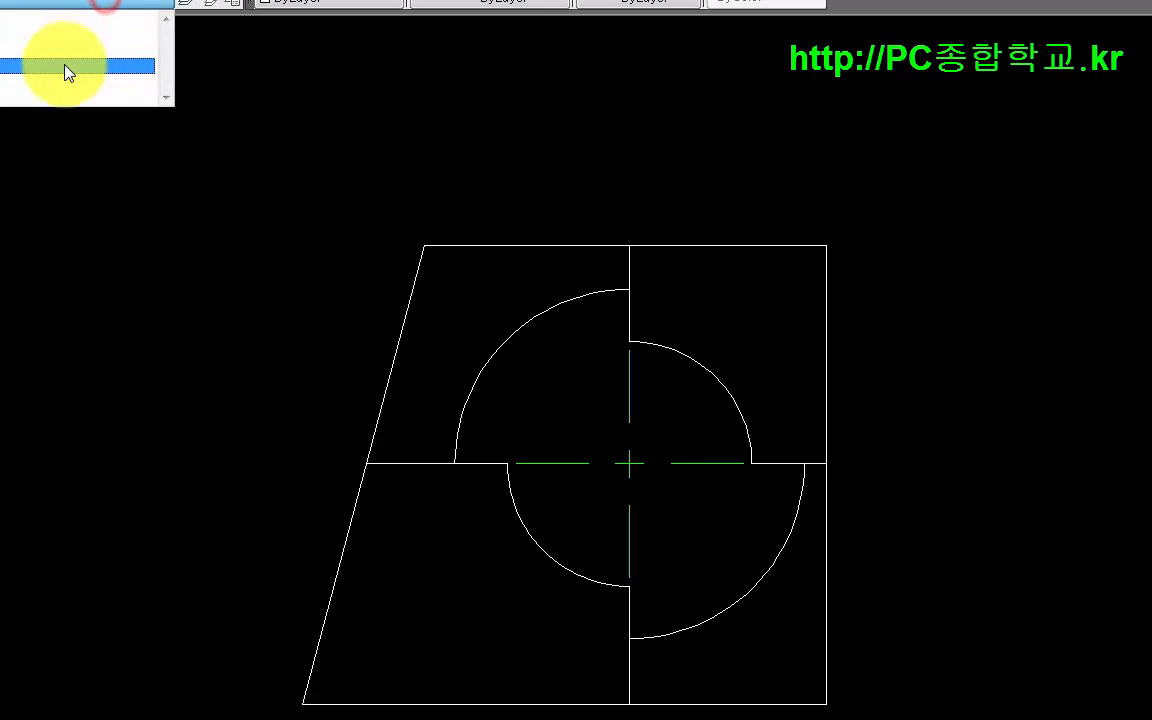
pyautogui.click(60, 62)
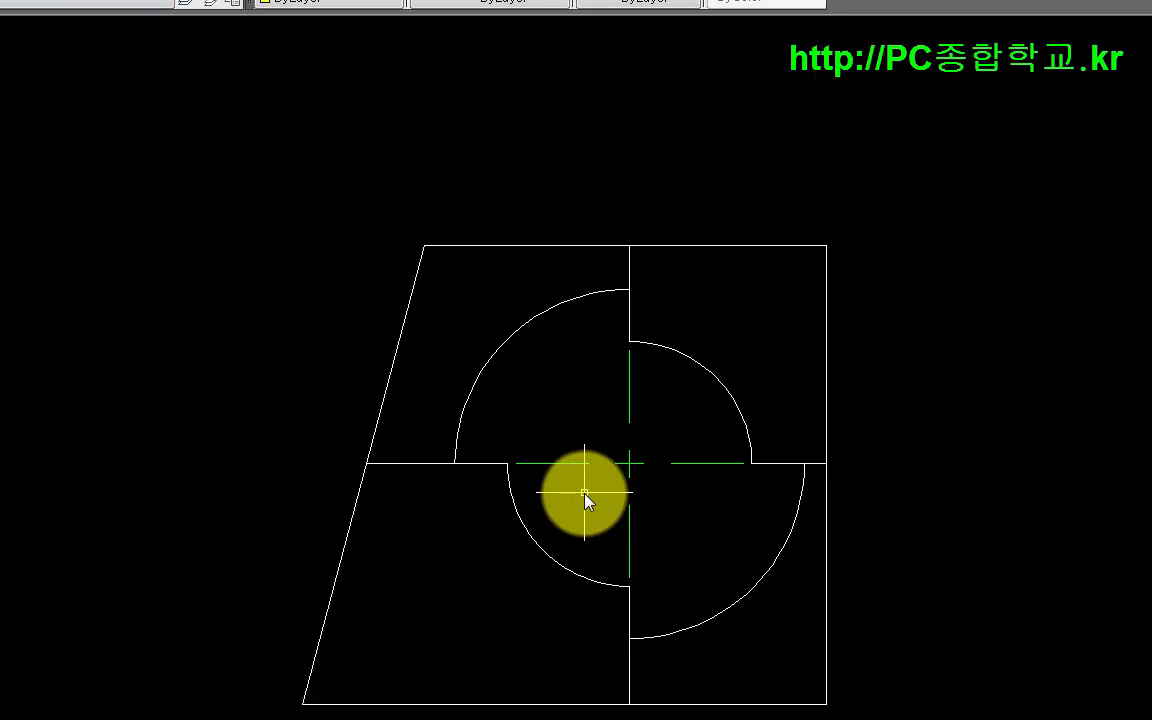
pyautogui.write('c')
pyautogui.press('Return')
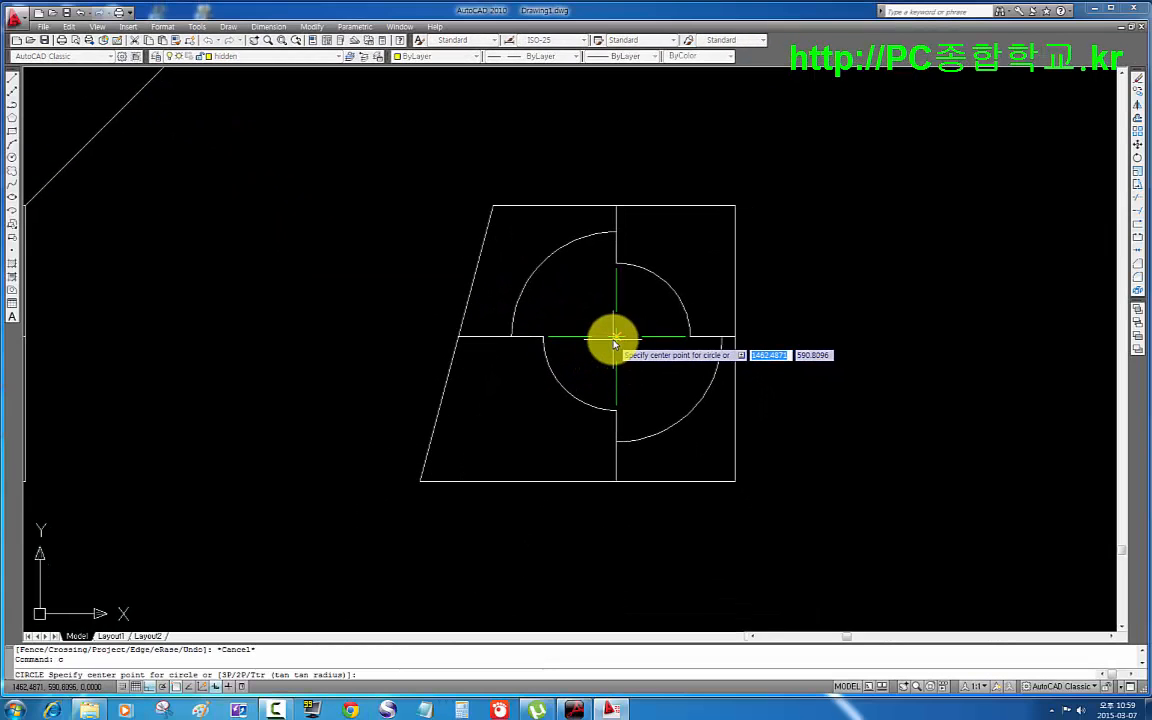
pyautogui.click(617, 338)
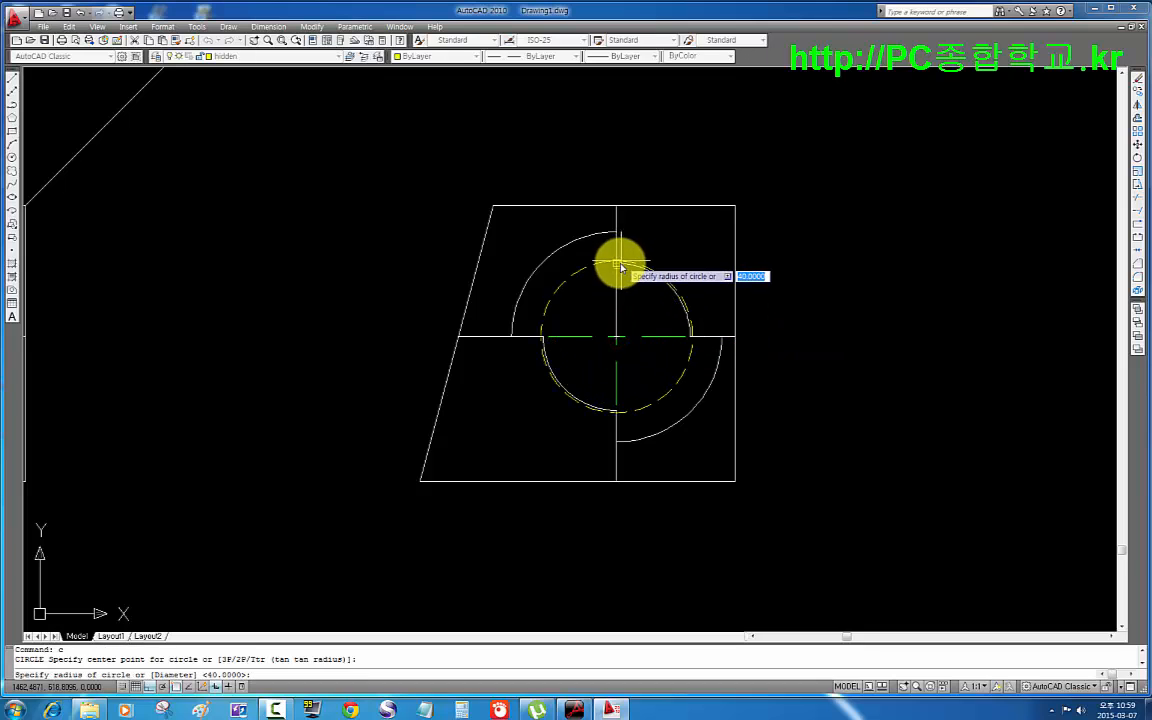
pyautogui.press('Escape')
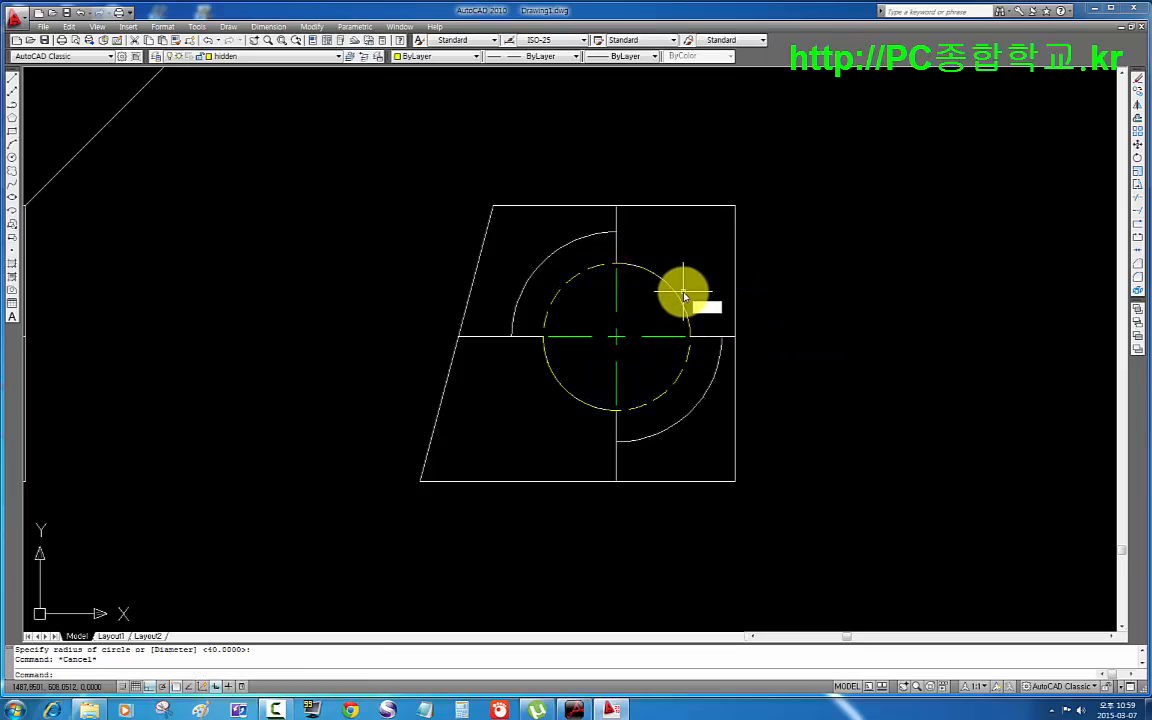
# - Trim away the upper-right and lower-left quarters of the hidden circle, where solid arcs already exist
pyautogui.write('tr')
pyautogui.press('Return')
pyautogui.press('Return')
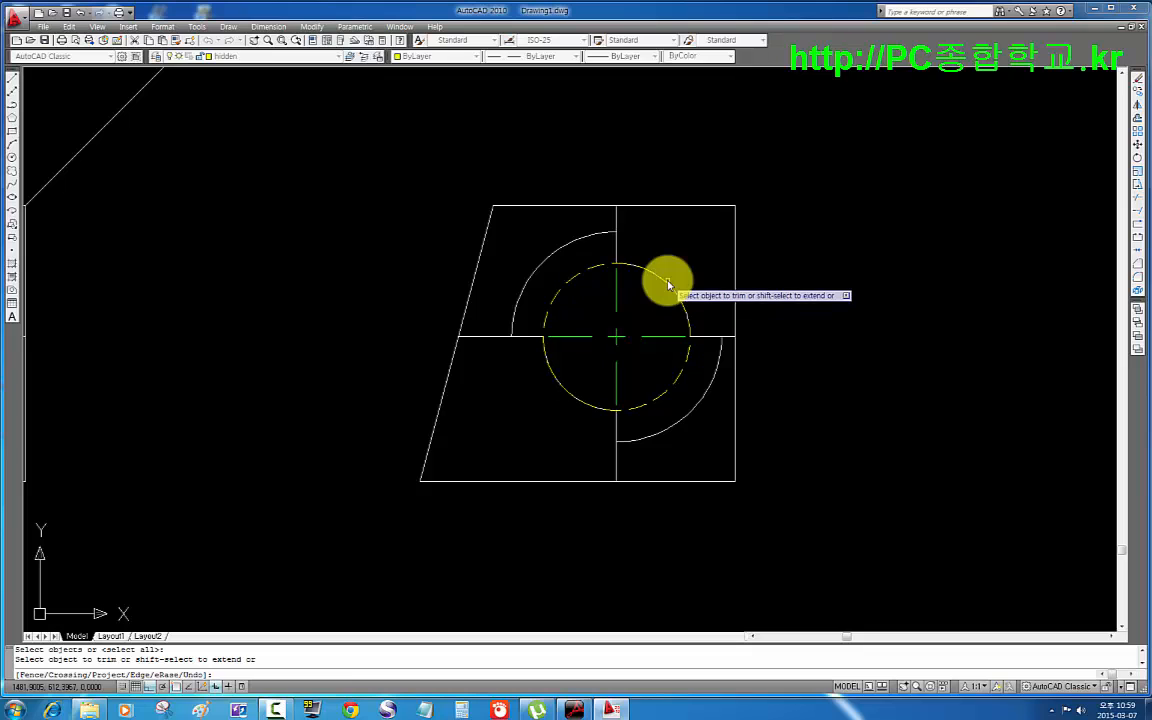
pyautogui.click(666, 287)
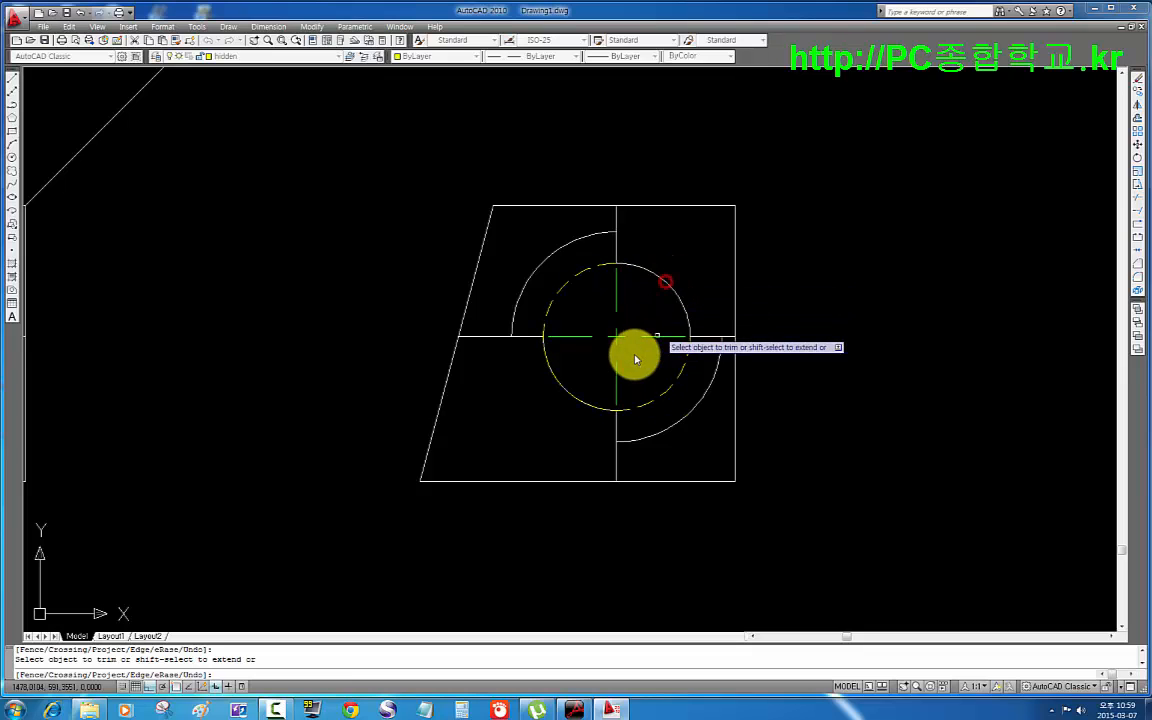
pyautogui.click(546, 352)
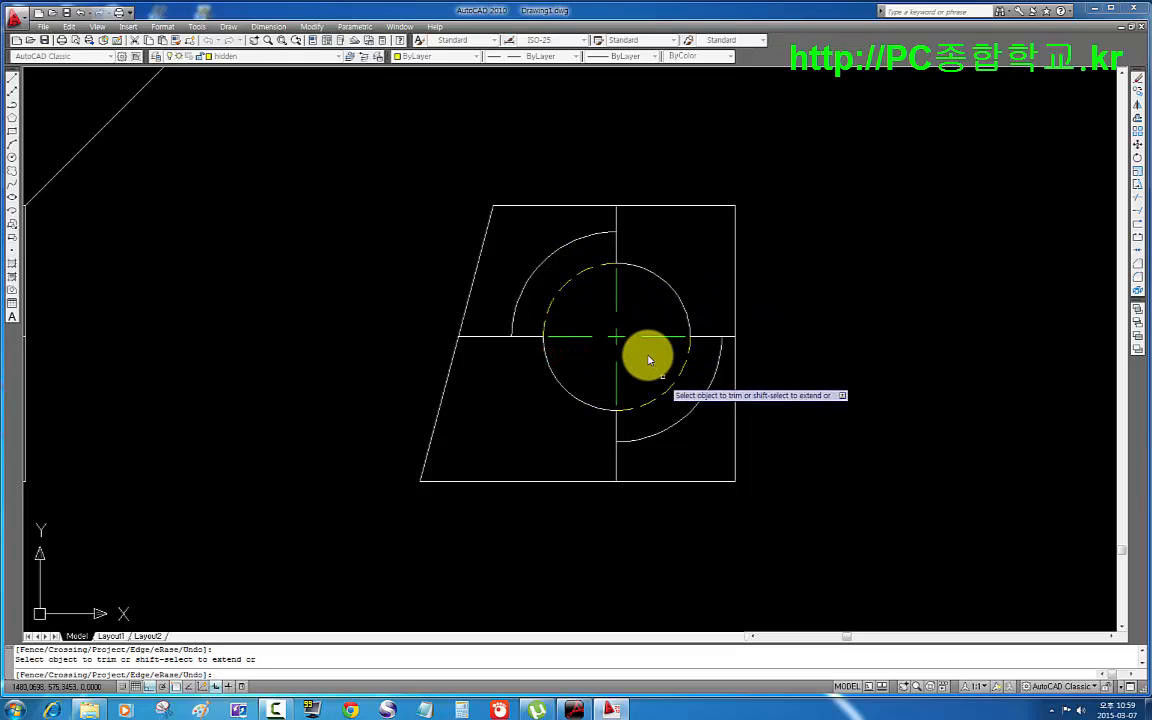
pyautogui.press('Escape')
# - Draw a hidden-layer diagonal from the foot of the vertical dividing line to the right end of the horizontal dividing line
pyautogui.scroll(-1, 705, 259)
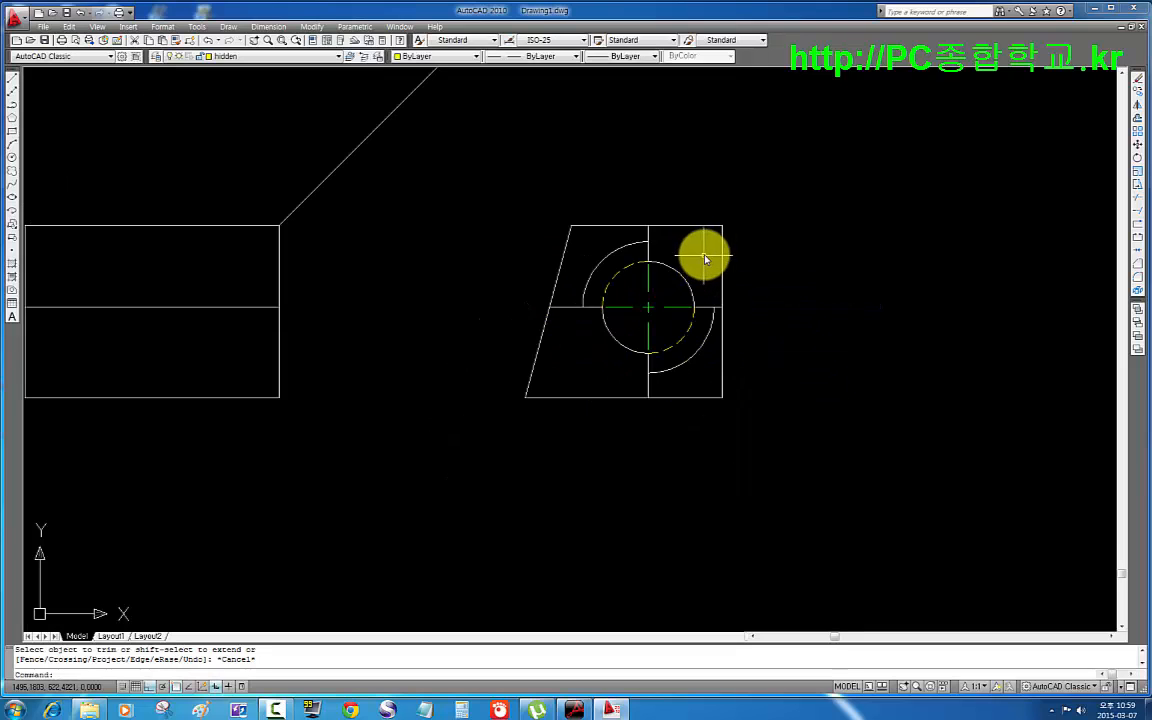
pyautogui.moveTo(705, 259); pyautogui.dragTo(825, 295, button='middle')
pyautogui.moveTo(798, 432); pyautogui.dragTo(707, 418, button='middle')
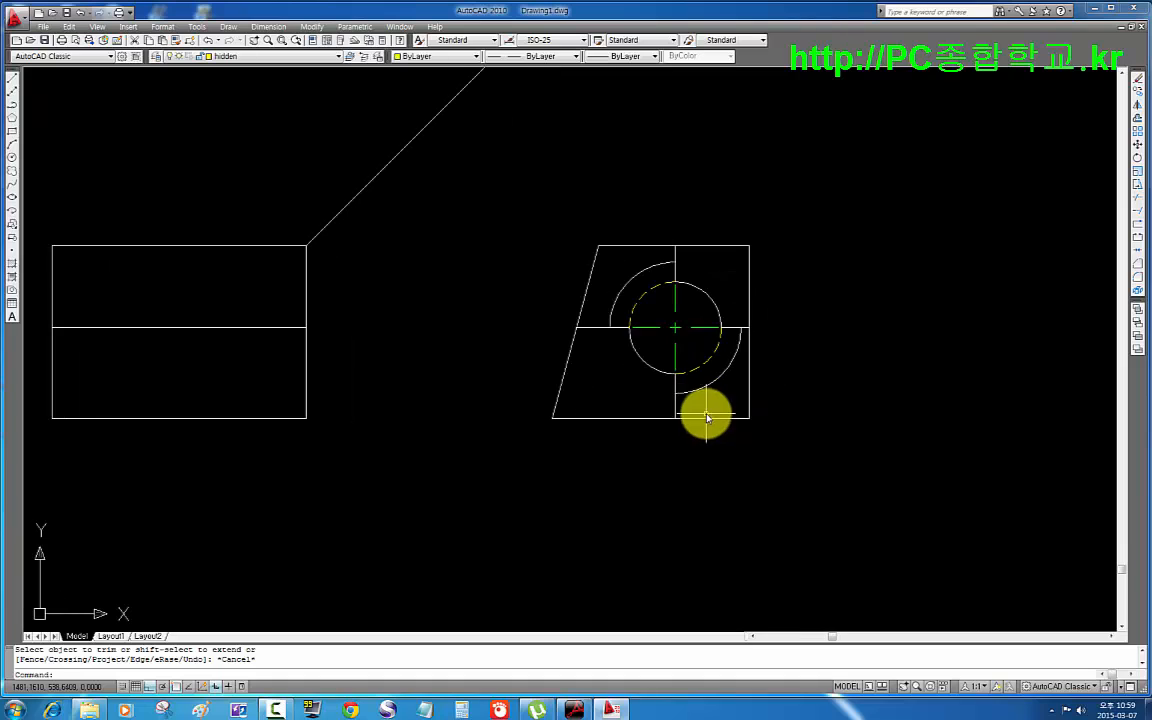
pyautogui.scroll(1, 706, 418)
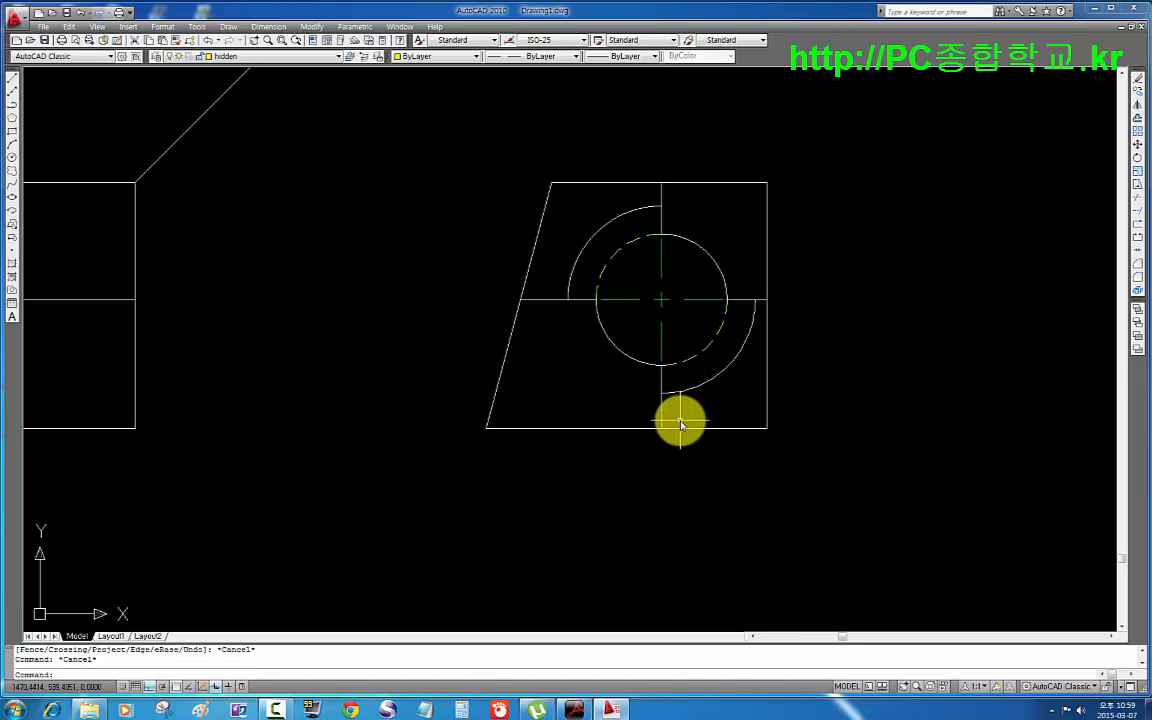
pyautogui.write('l')
pyautogui.press('Return')
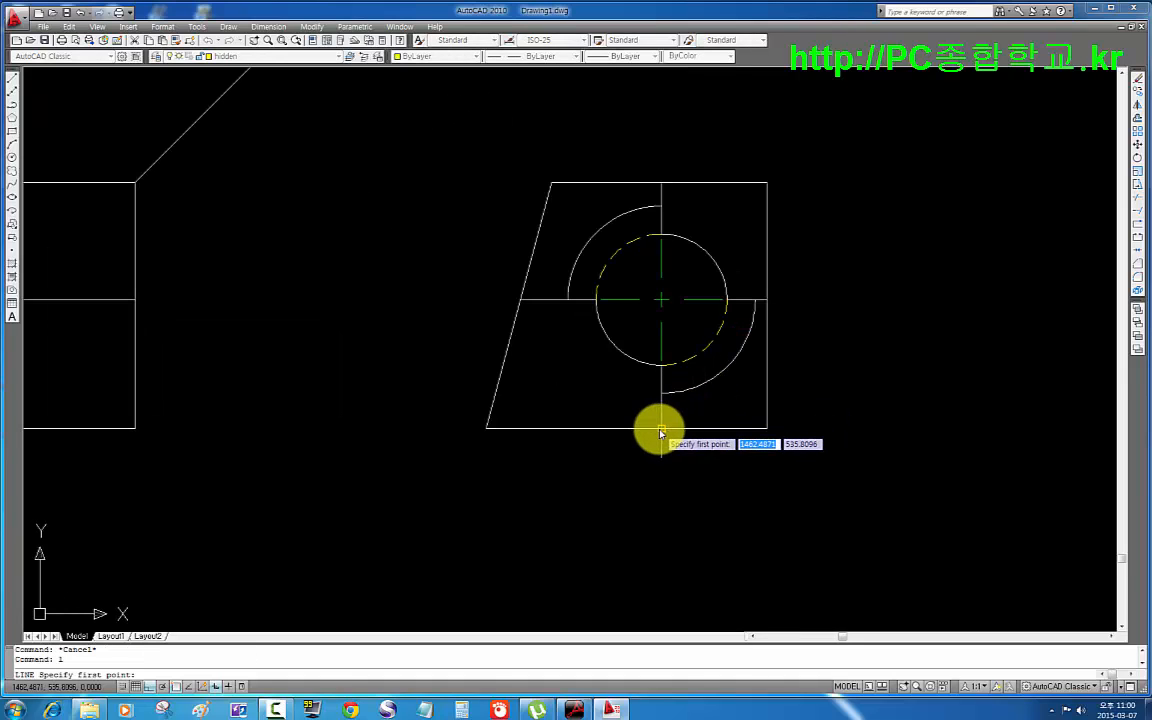
pyautogui.click(661, 428)
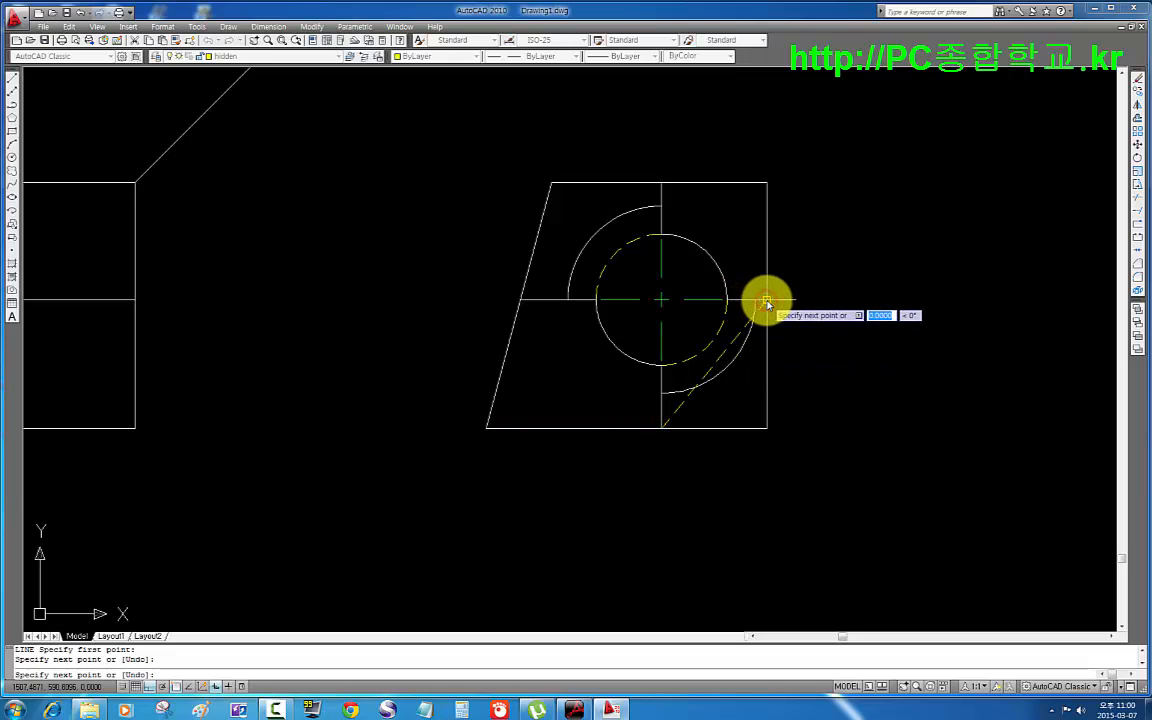
pyautogui.click(767, 300)
pyautogui.press('Return')
pyautogui.scroll(3, 752, 346)
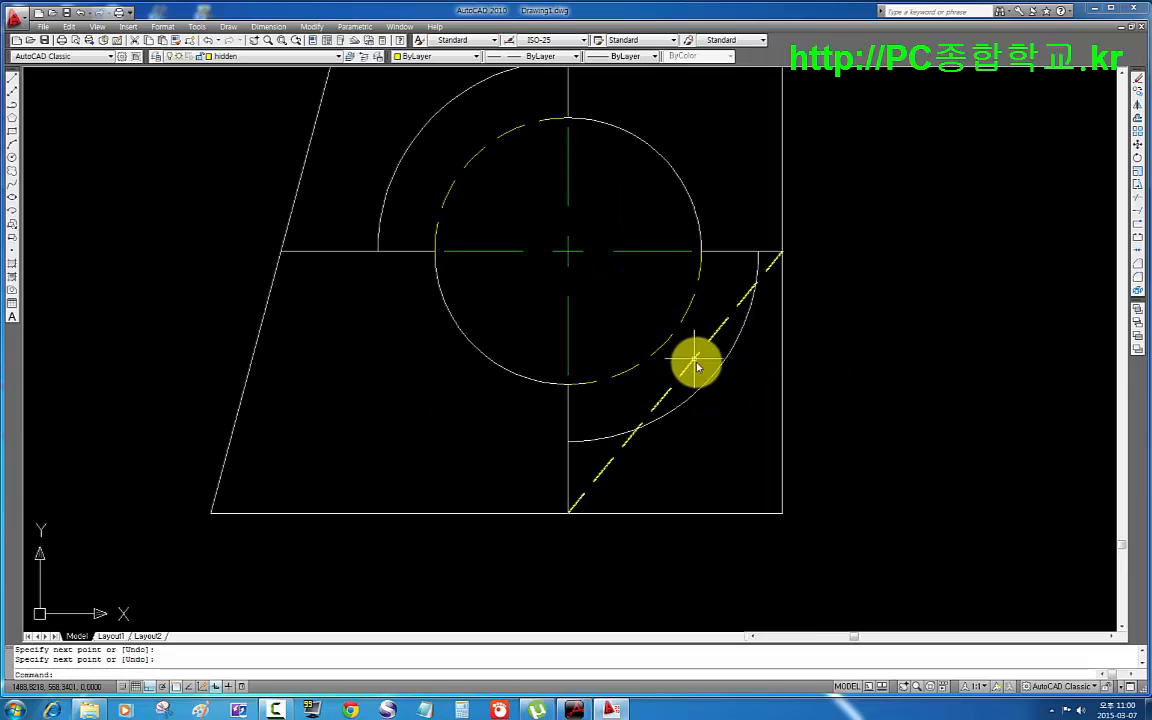
# - Erase the dashed diagonal line from the right view
pyautogui.press('Escape')
pyautogui.click(708, 345)
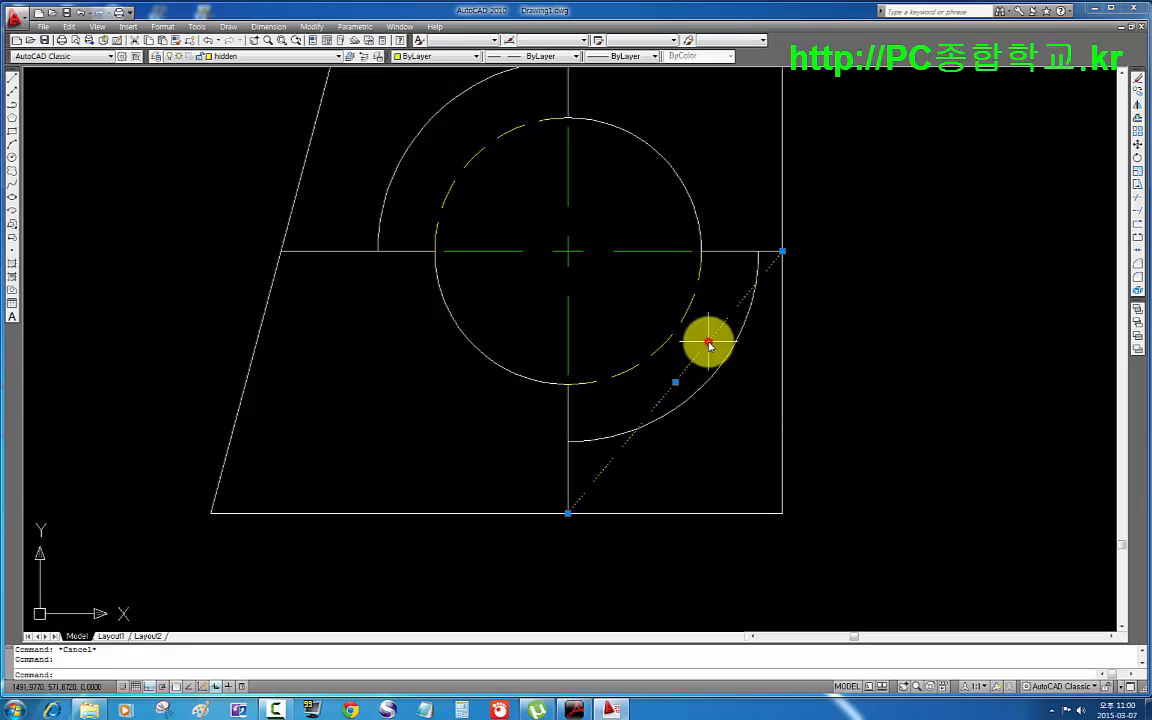
pyautogui.press('Delete')
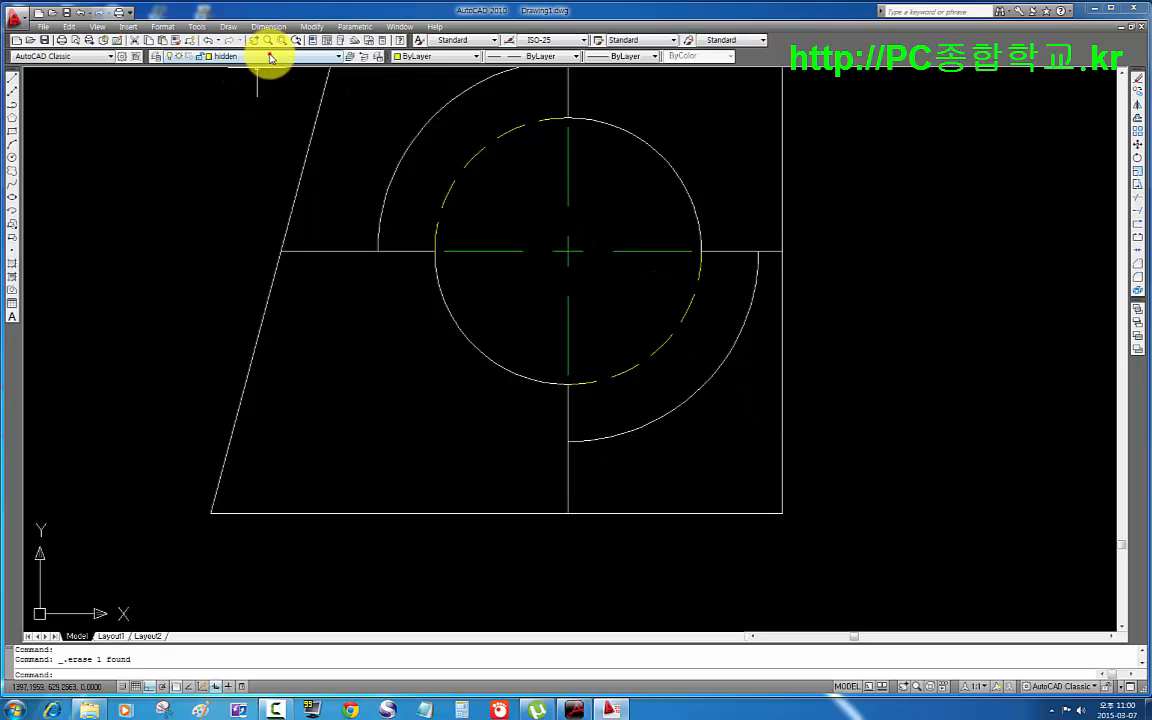
# - On the model layer, draw a diagonal from the foot of the vertical dividing line to the right end of the horizontal dividing line
pyautogui.click(269, 58)
pyautogui.click(242, 106)
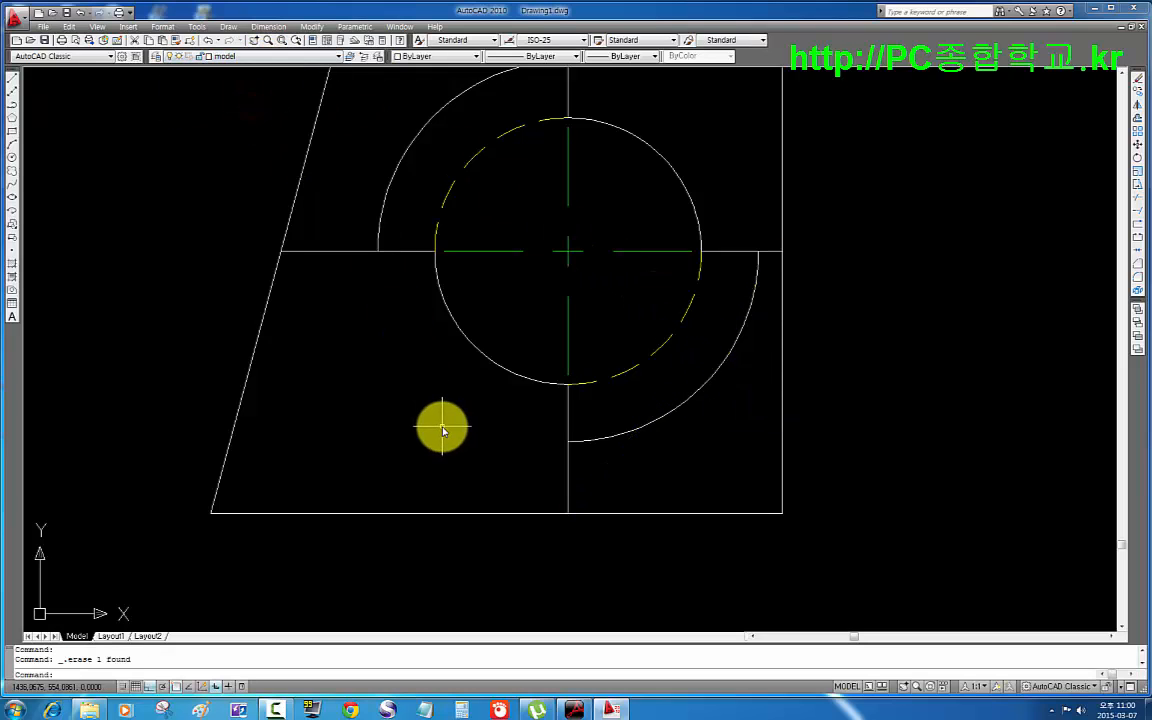
pyautogui.write('l')
pyautogui.press('Return')
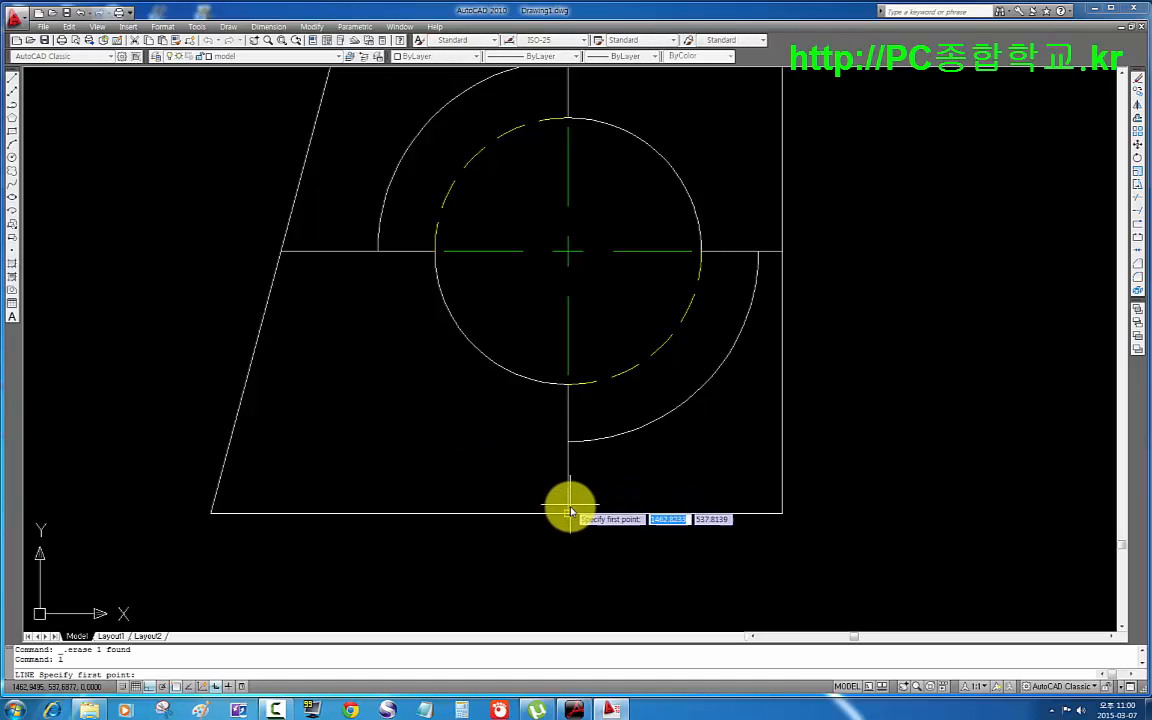
pyautogui.click(568, 512)
pyautogui.click(783, 251)
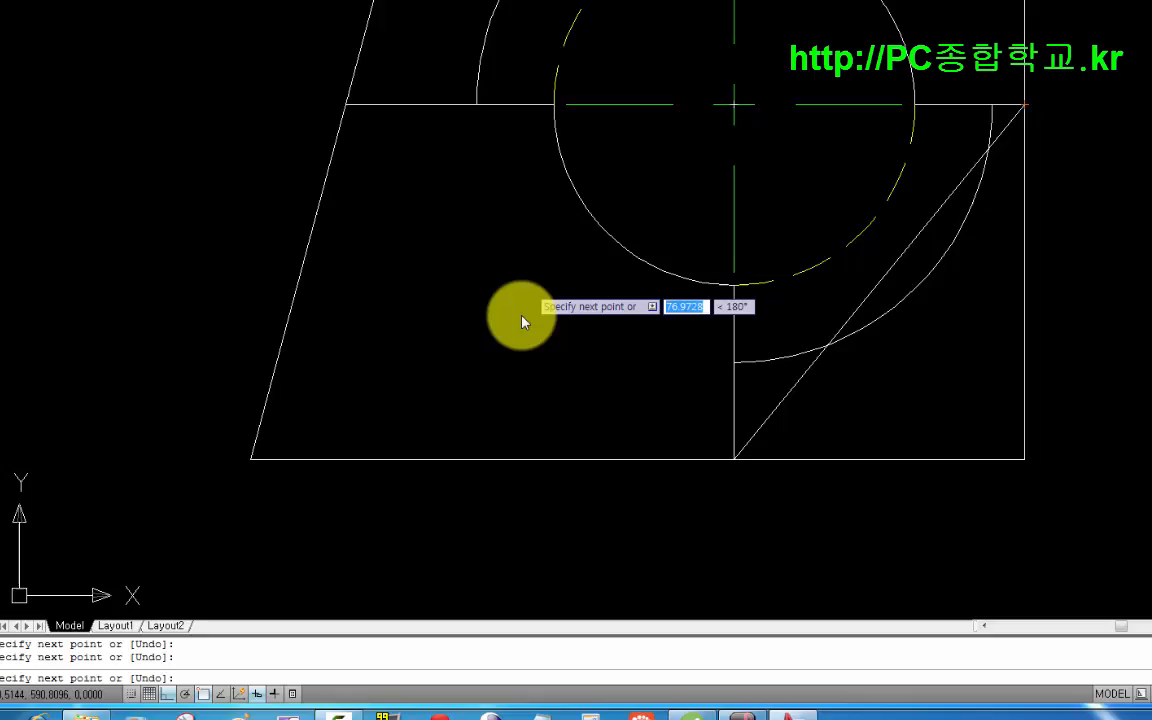
pyautogui.press('Return')
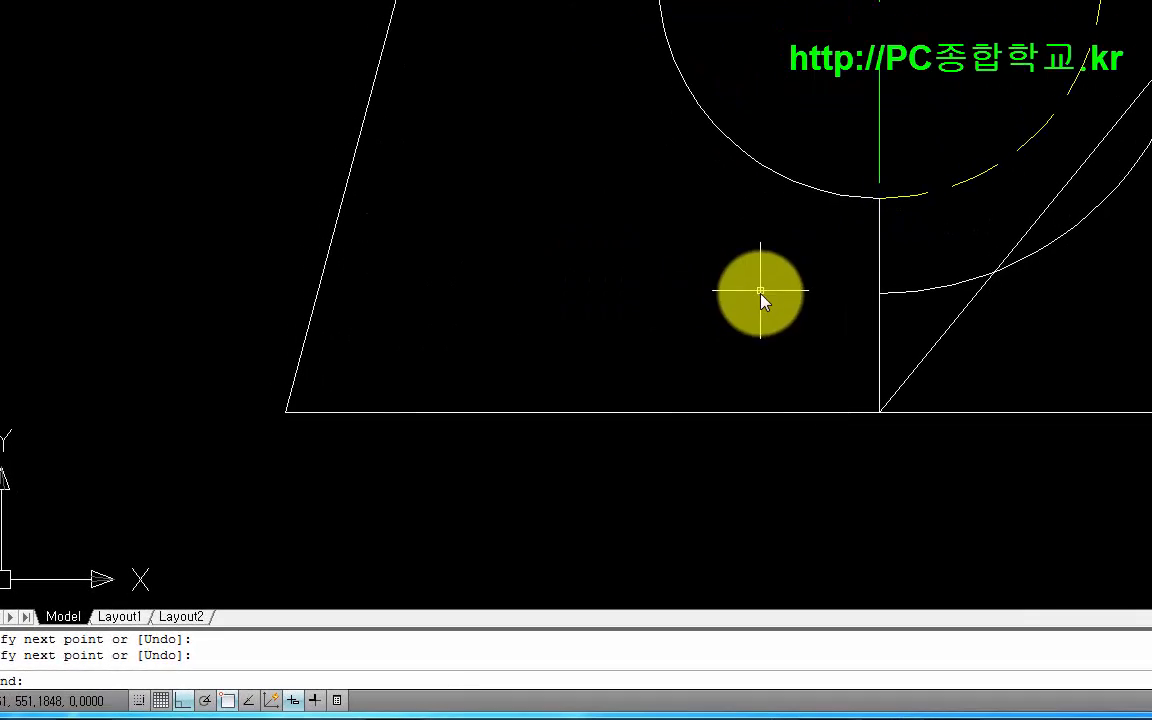
# - Draw a horizontal line about 73 mm long from the inner circle's lowest point leftward past the slanted edge
pyautogui.press('Return')
pyautogui.click(734, 285)
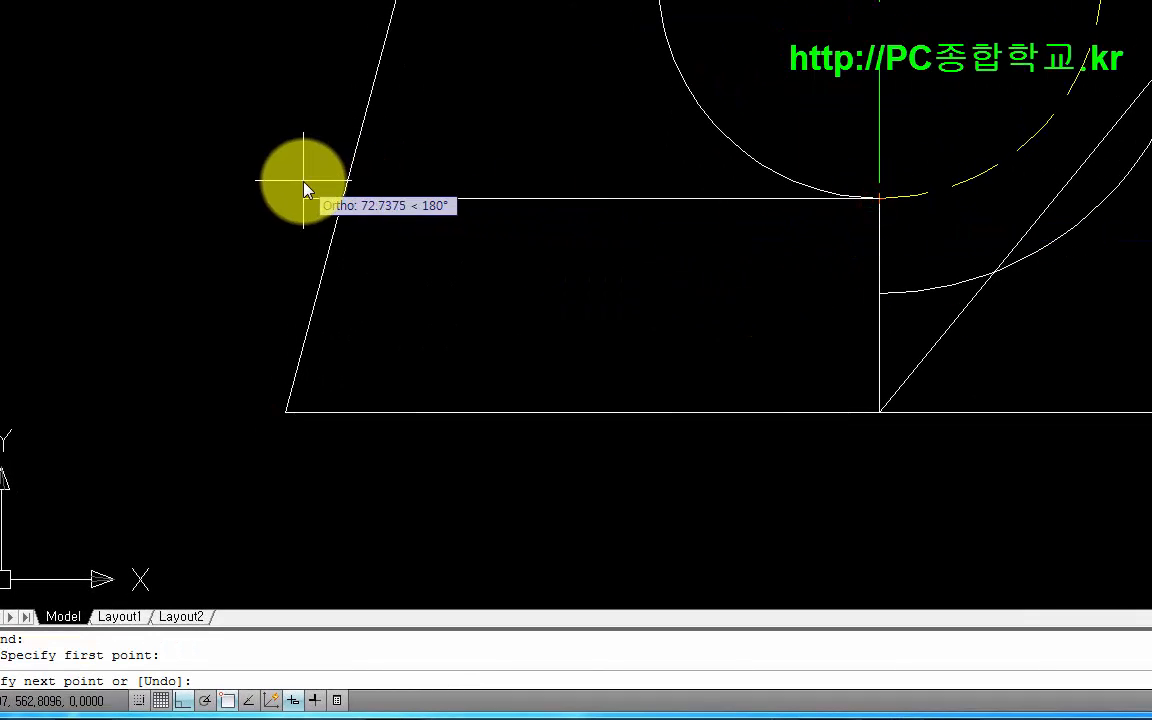
pyautogui.click(303, 198)
pyautogui.press('Escape')
# - Trim the horizontal line's overhang beyond the slanted edge
pyautogui.write('tr')
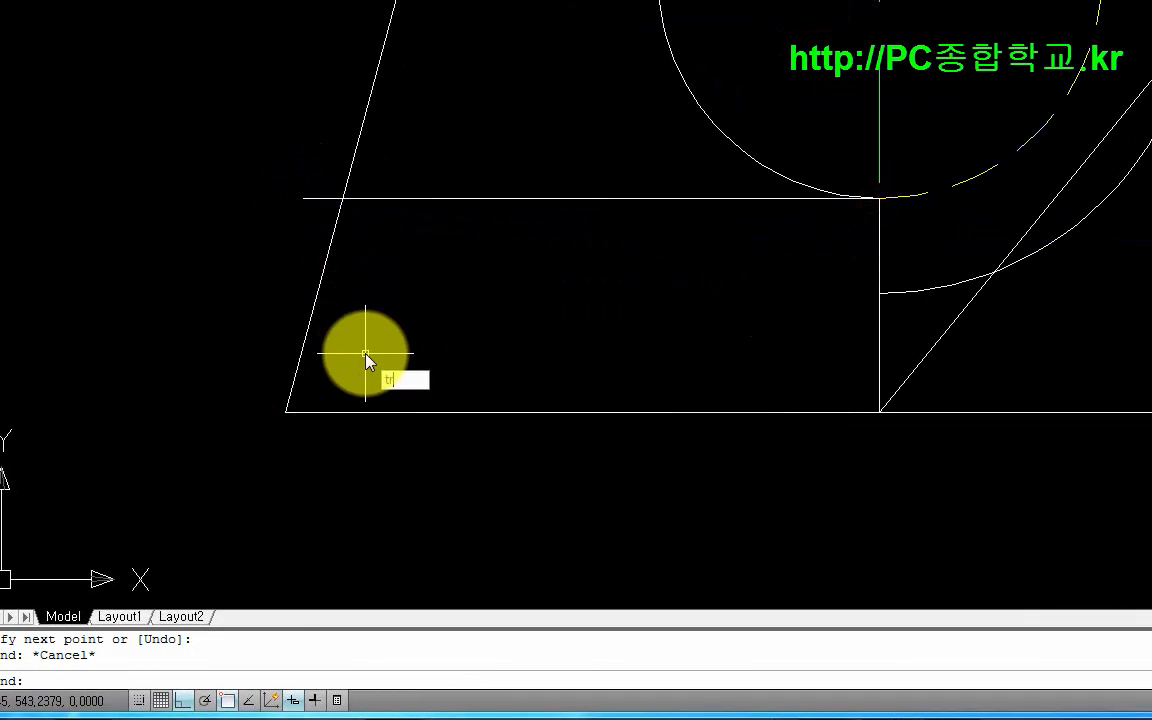
pyautogui.press('Return')
pyautogui.press('Return')
pyautogui.click(328, 203)
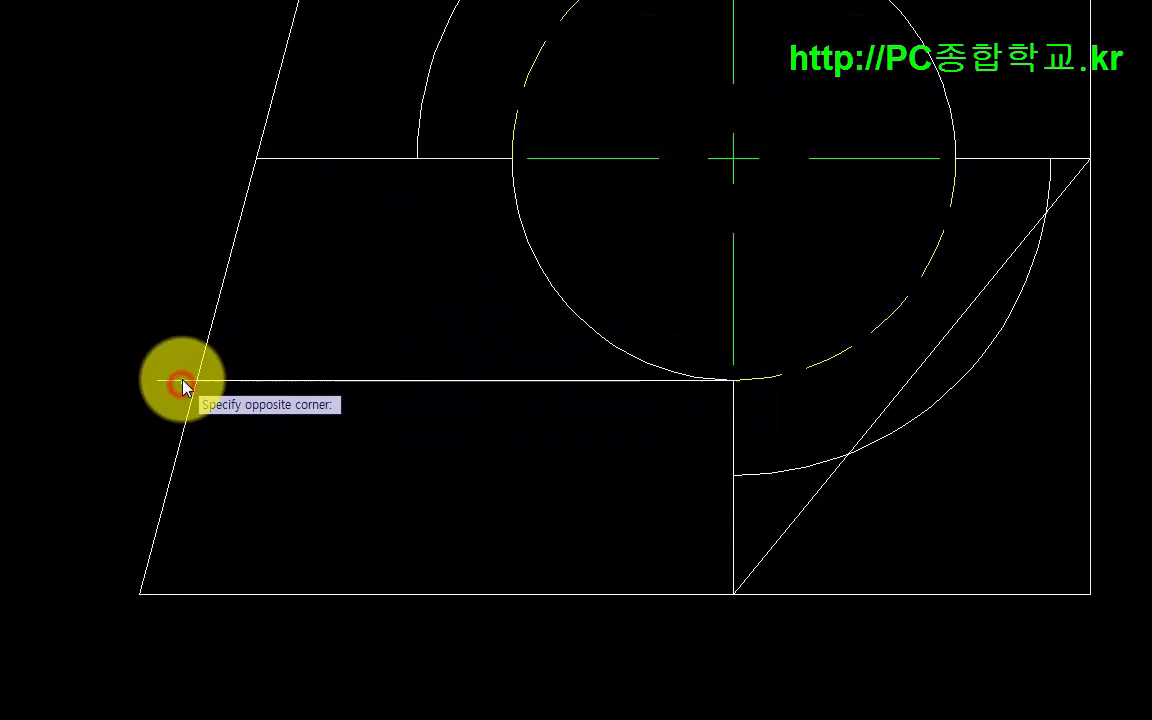
pyautogui.click(330, 198)
pyautogui.press('Escape')
# - Move the horizontal line below the inner circle to the hidden layer
pyautogui.click(615, 225)
pyautogui.click(523, 154)
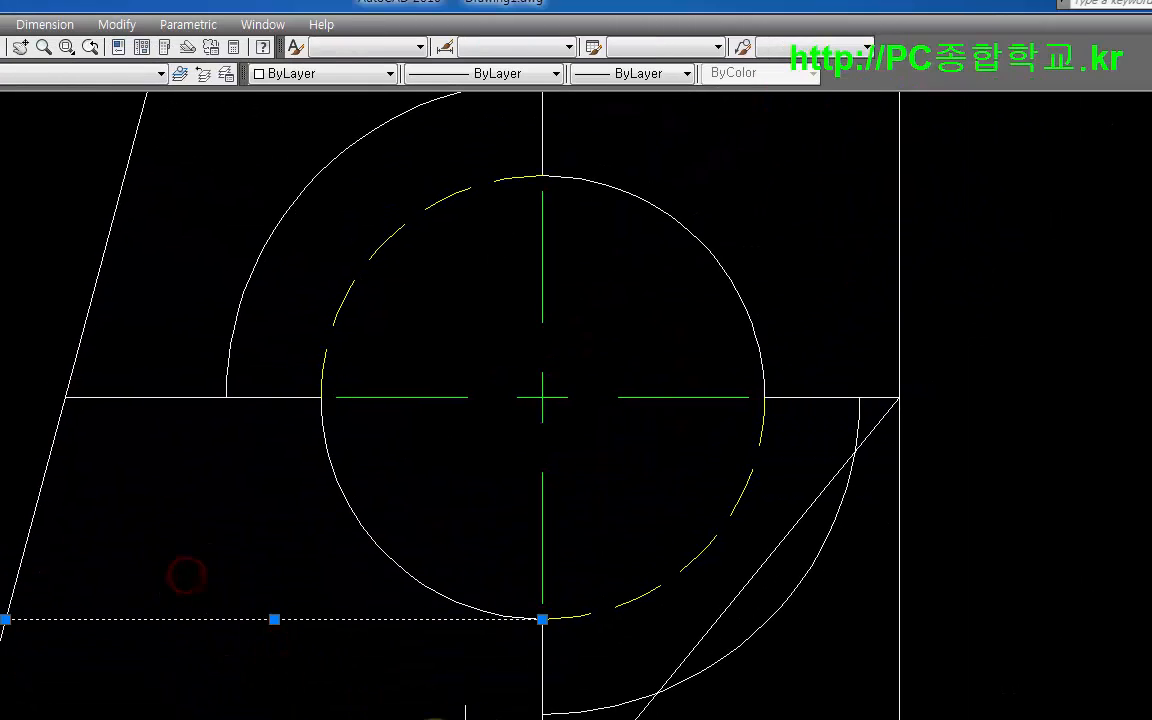
pyautogui.click(68, 72)
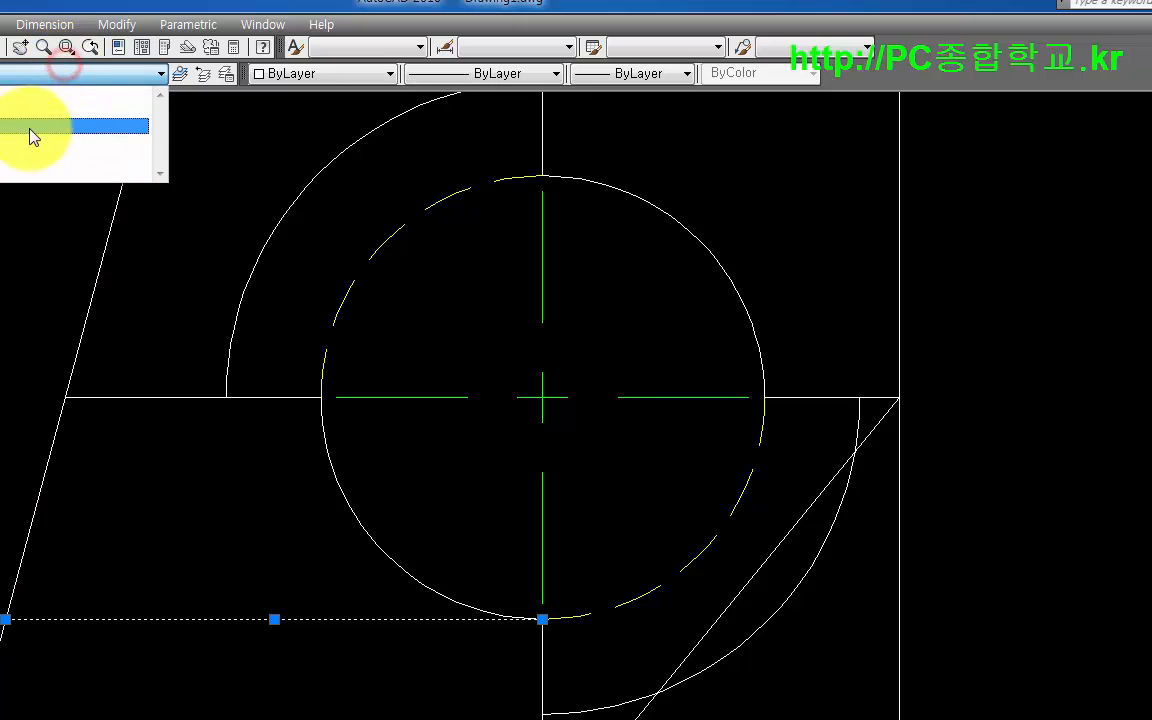
pyautogui.click(28, 137)
pyautogui.press('Escape')
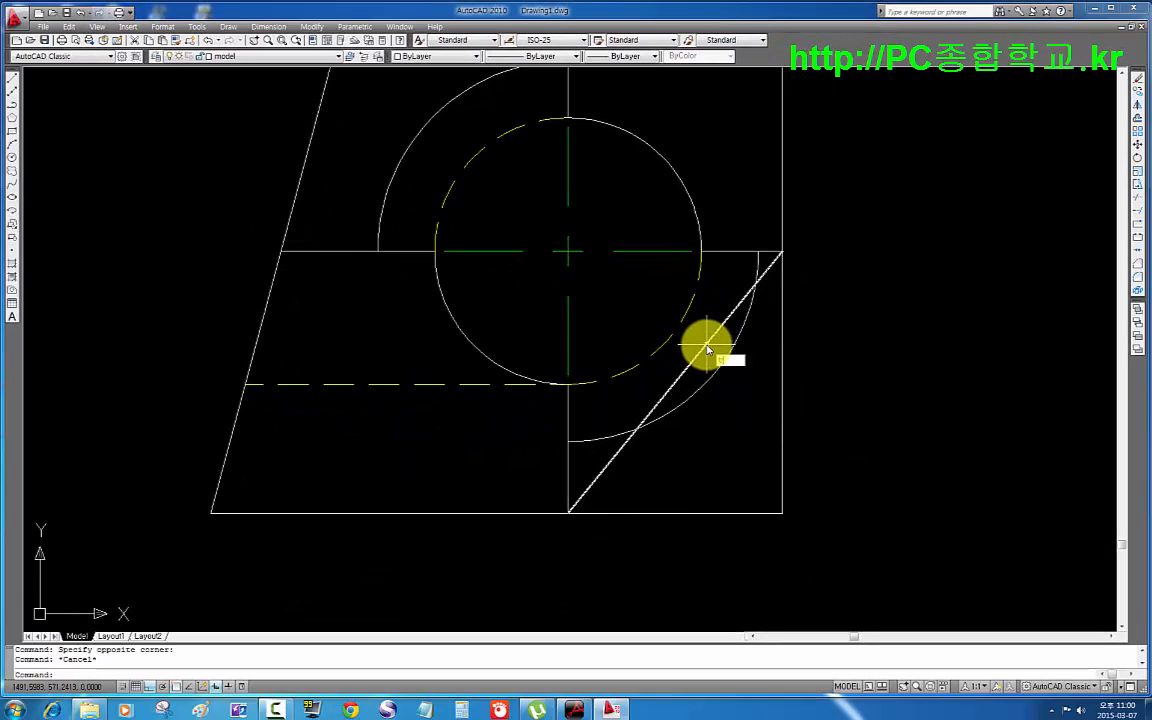
# - Trim away the part of the diagonal that lies inside the radius 40 arc
pyautogui.write('tr')
pyautogui.press('Return')
pyautogui.press('Return')
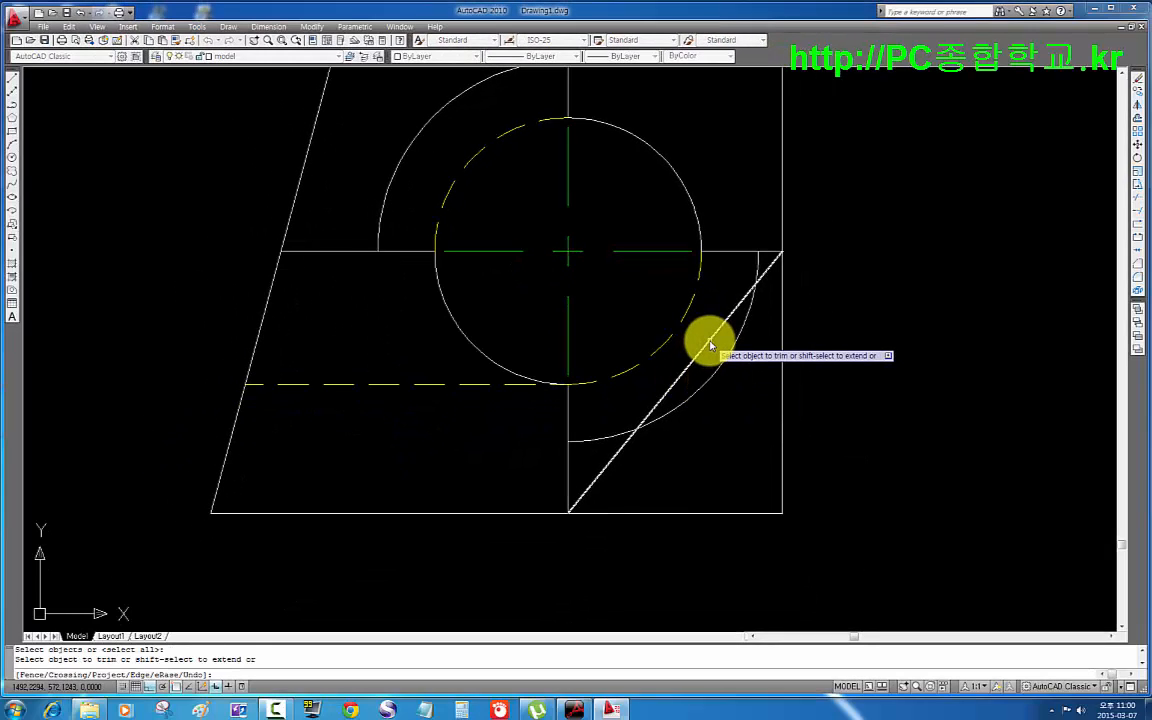
pyautogui.click(709, 342)
pyautogui.press('Return')
# - Draw a line across the gap in the diagonal between its two intersections with the radius 40 arc
pyautogui.write('l')
pyautogui.press('Return')
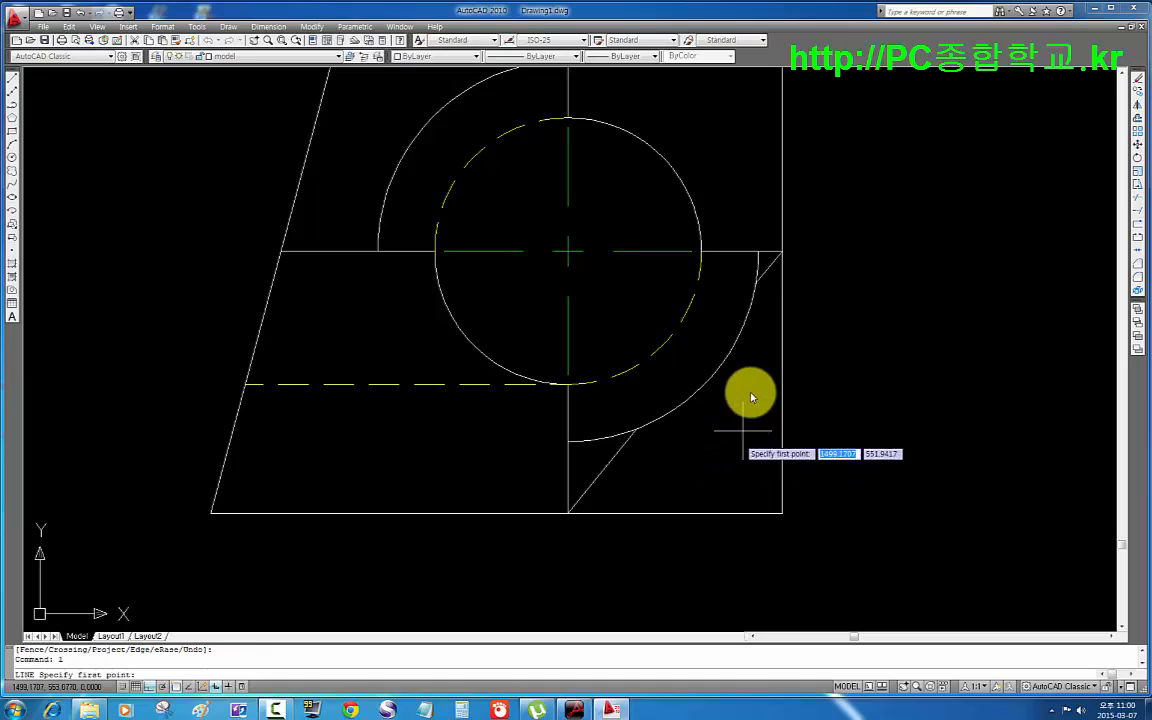
pyautogui.click(757, 285)
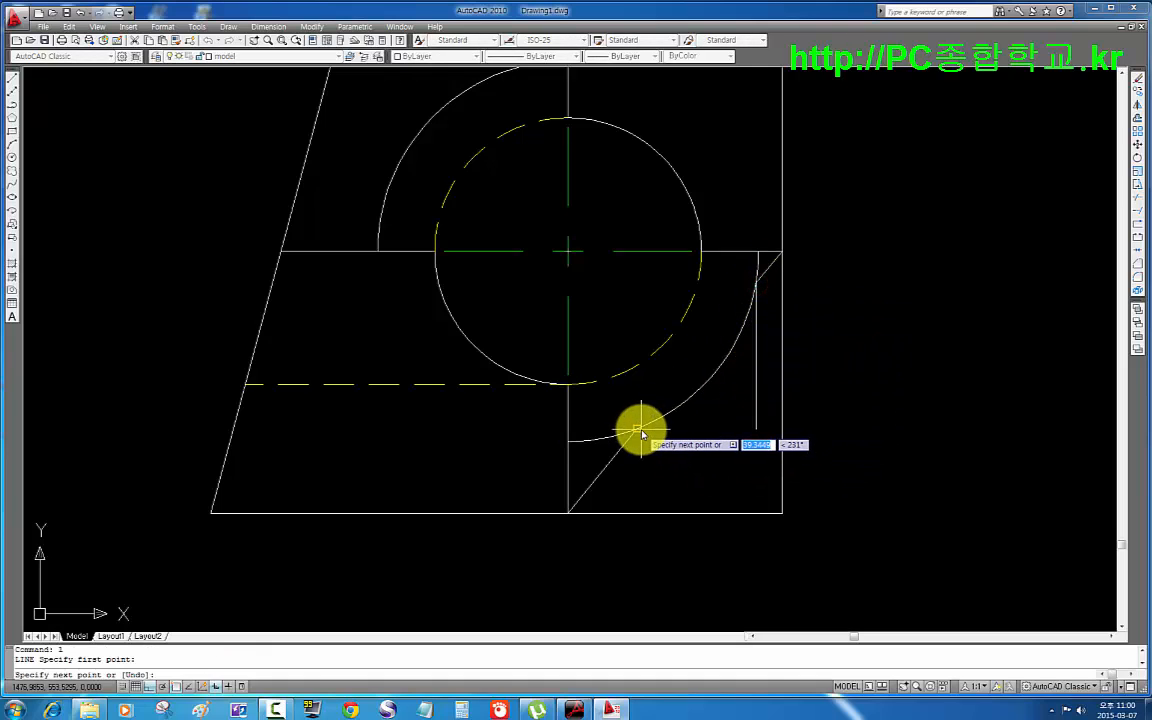
pyautogui.click(638, 430)
pyautogui.press('Return')
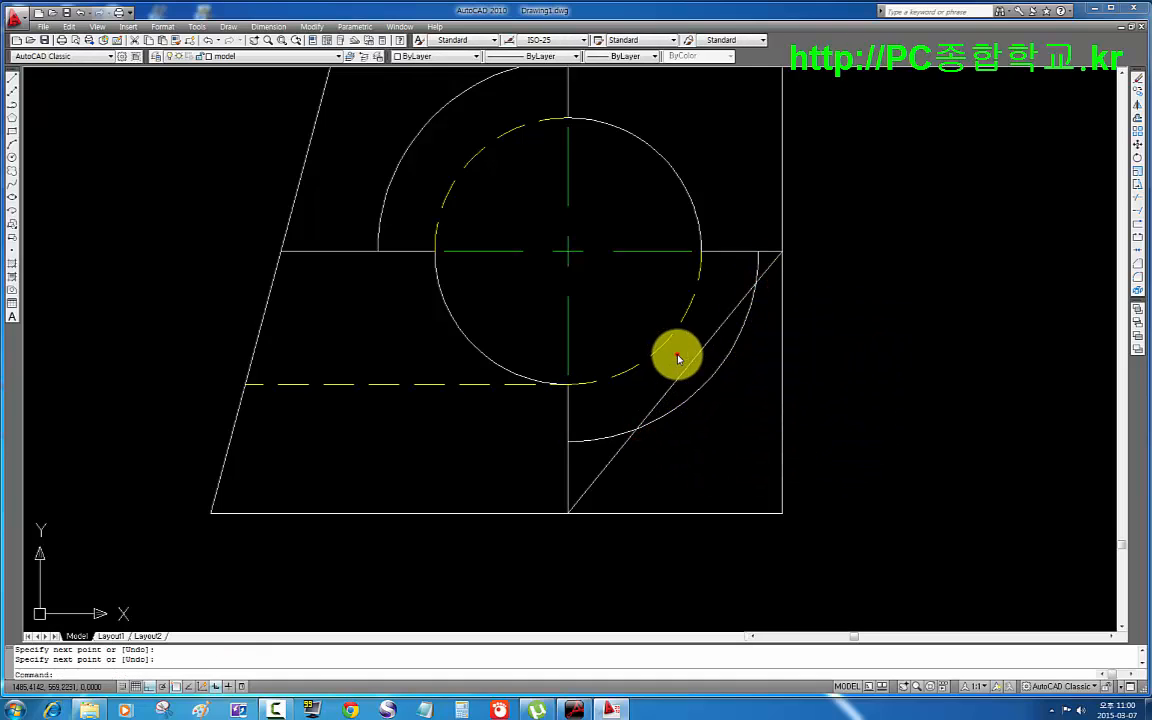
# - Move the diagonal's middle segment inside the radius 40 arc to the hidden layer
pyautogui.click(677, 355)
pyautogui.click(695, 365)
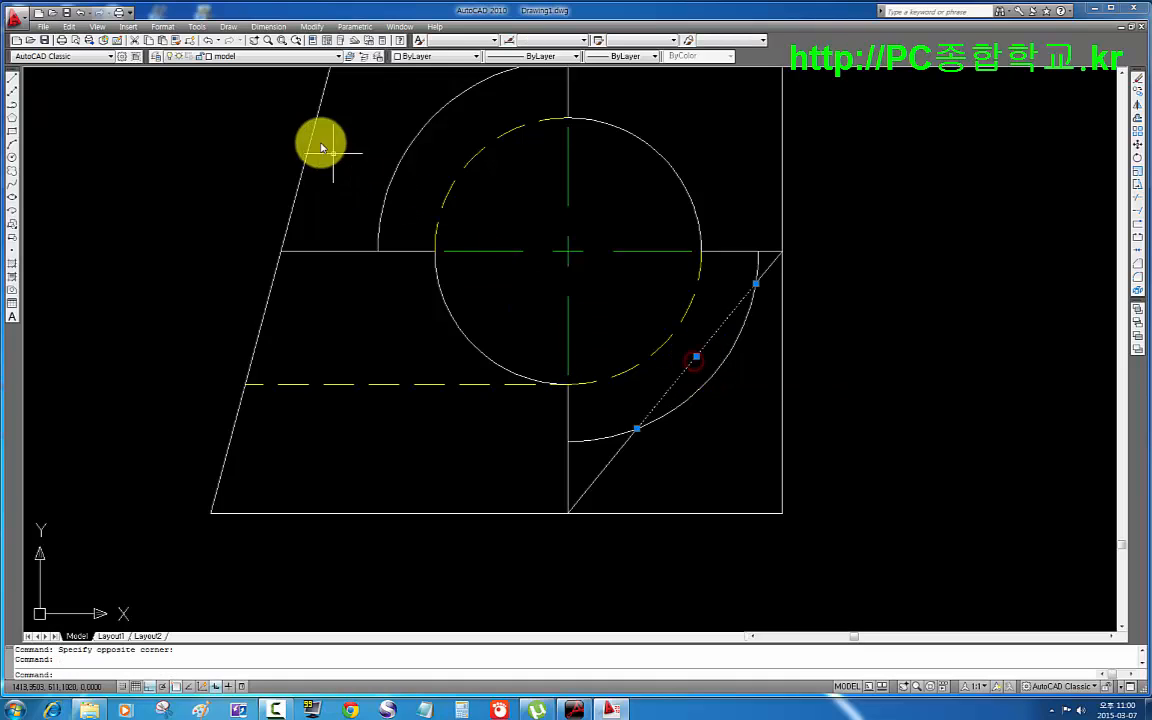
pyautogui.click(266, 57)
pyautogui.click(257, 97)
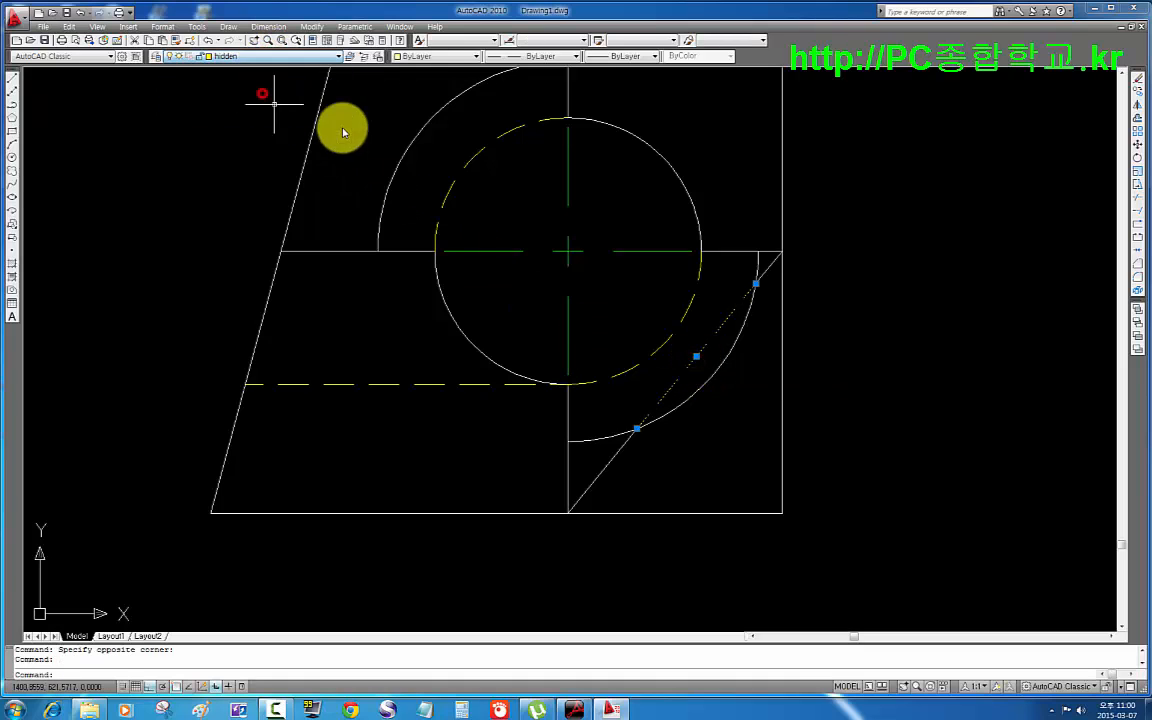
pyautogui.press('Escape')
pyautogui.scroll(-4, 676, 236)
pyautogui.moveTo(674, 234); pyautogui.dragTo(758, 341, button='middle')
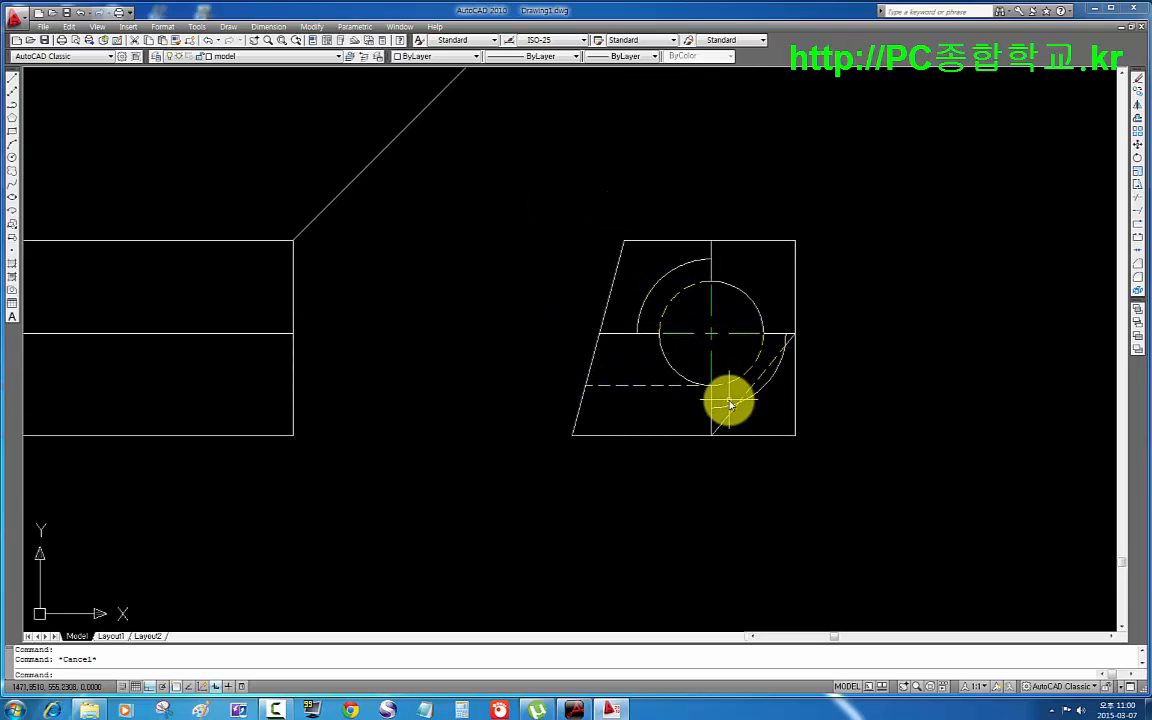
pyautogui.scroll(-2, 730, 405)
pyautogui.moveTo(717, 404); pyautogui.dragTo(730, 481, button='middle')
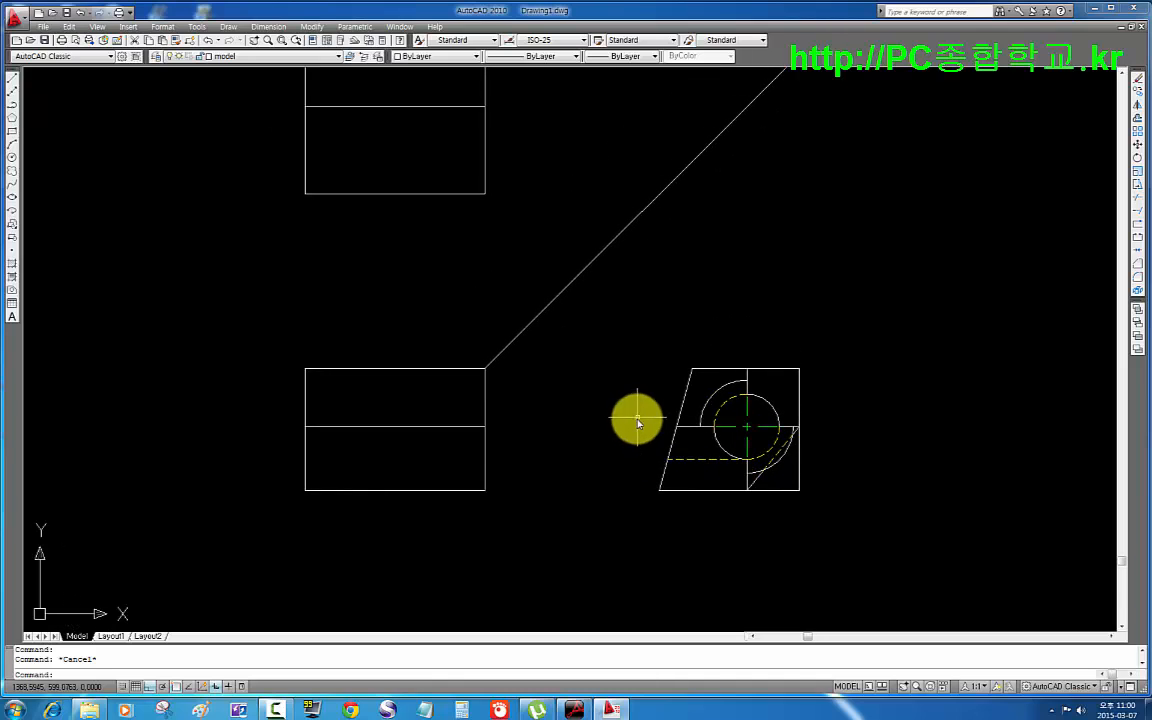
pyautogui.moveTo(638, 423); pyautogui.dragTo(690, 432, button='middle')
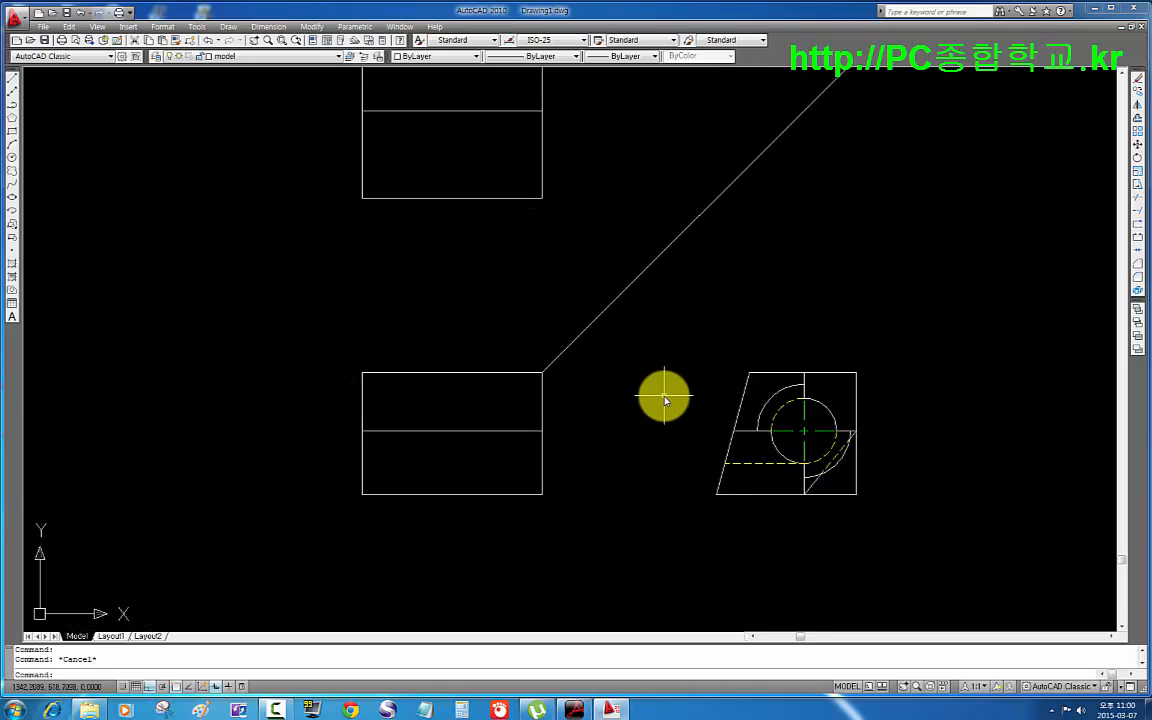
# - Rotate a copy of the front view's bottom edge by 76 degrees about its left endpoint
pyautogui.scroll(2, 555, 436)
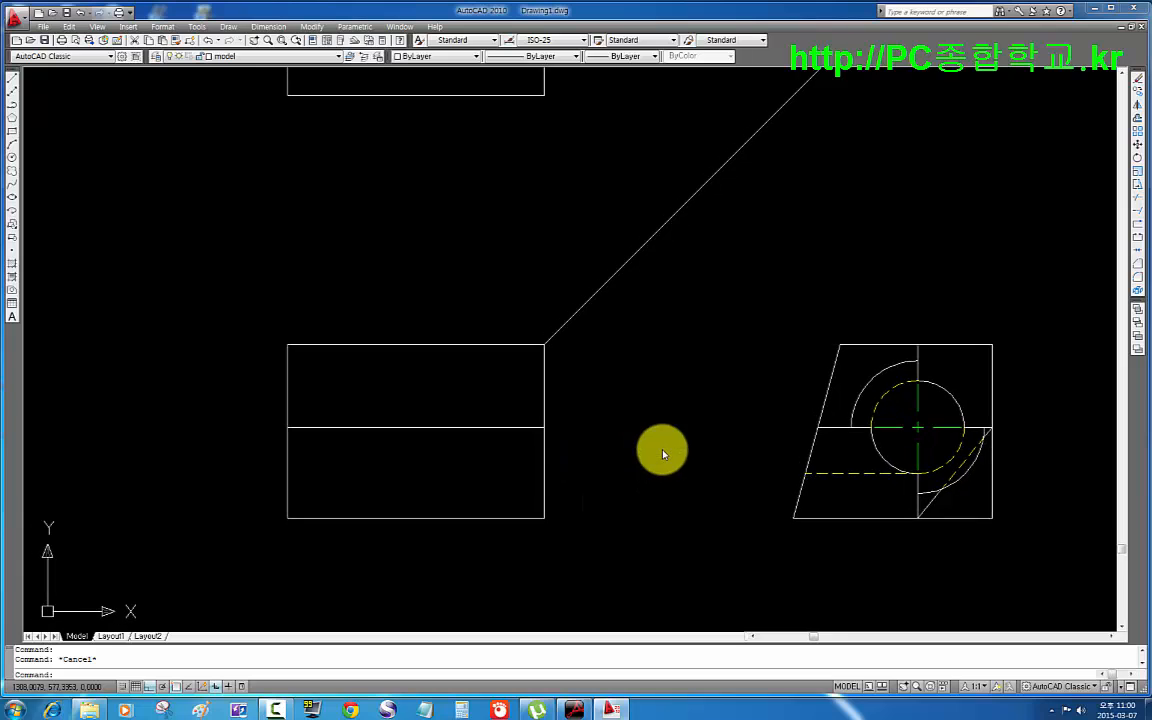
pyautogui.scroll(2, 360, 478)
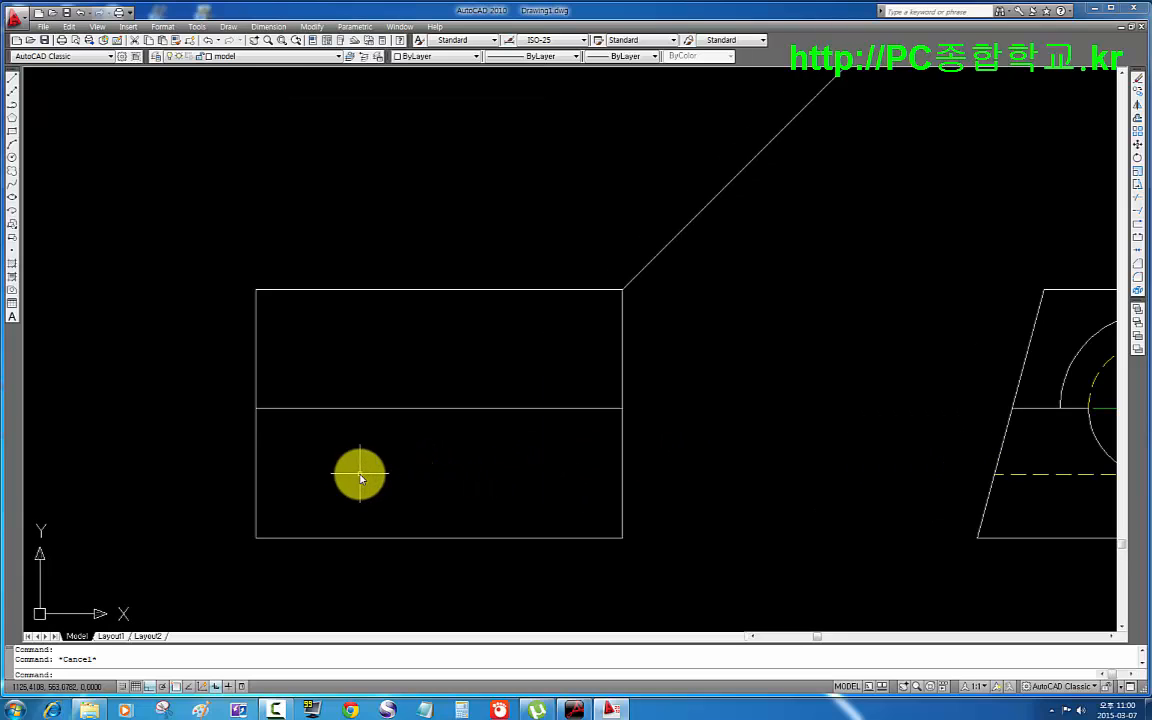
pyautogui.moveTo(357, 473); pyautogui.dragTo(419, 458, button='middle')
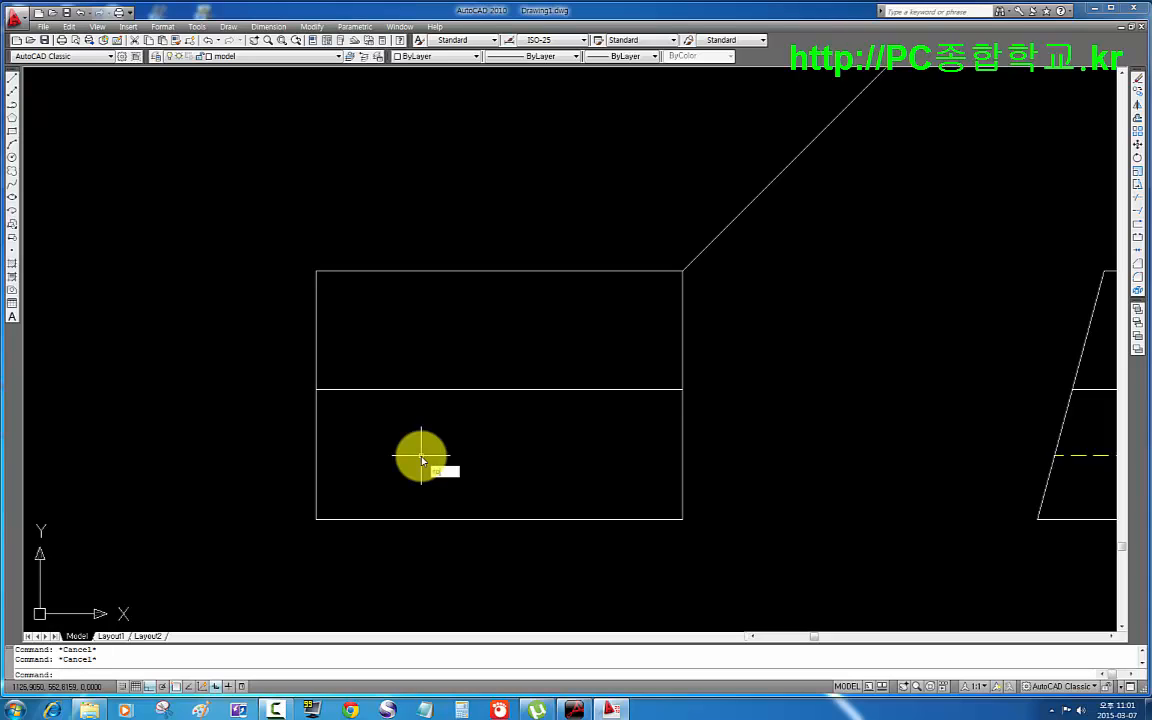
pyautogui.press('Return')
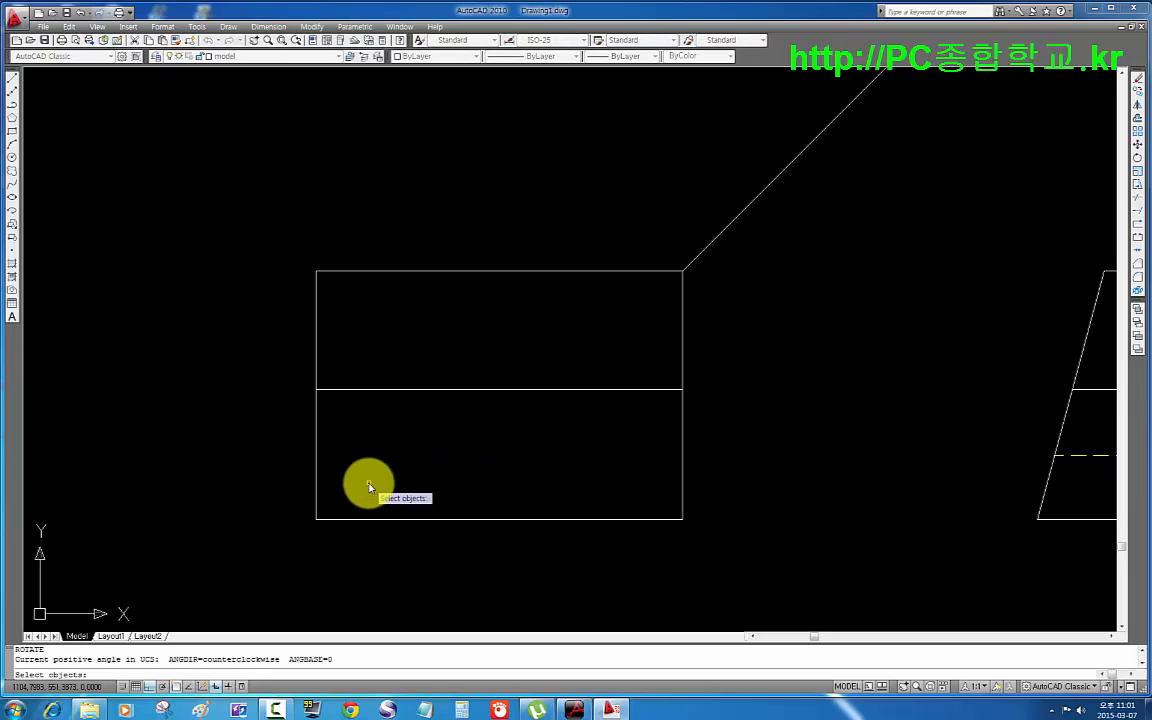
pyautogui.click(382, 517)
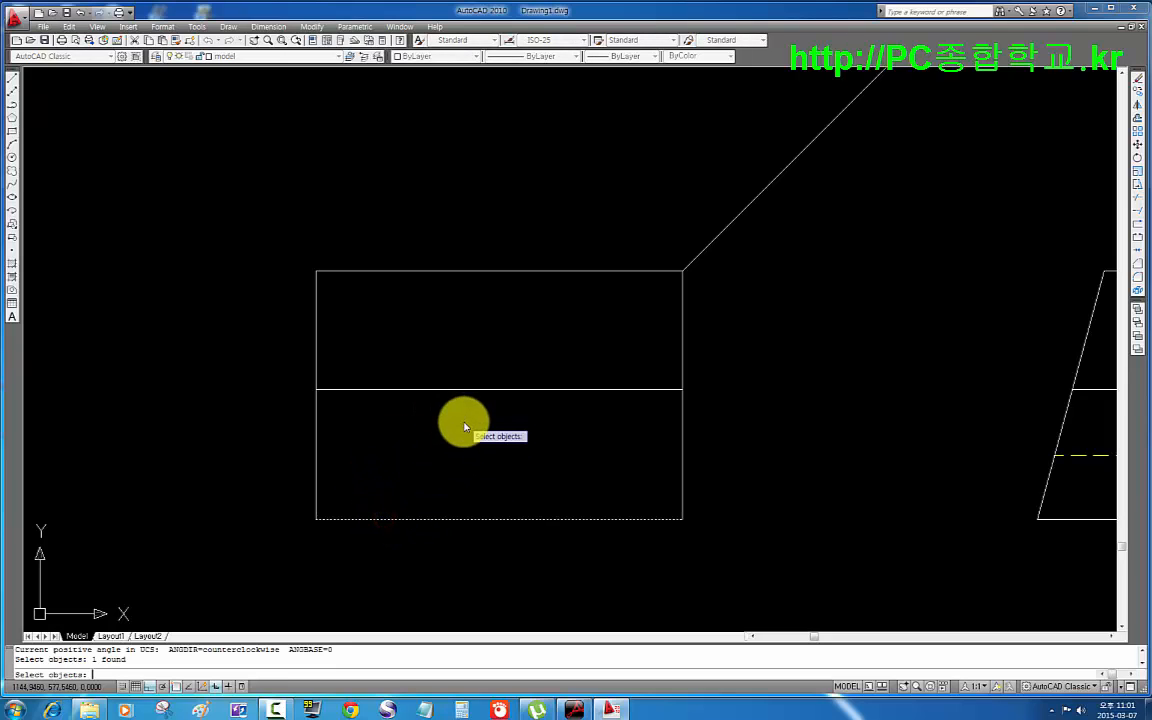
pyautogui.press('Return')
pyautogui.click(316, 519)
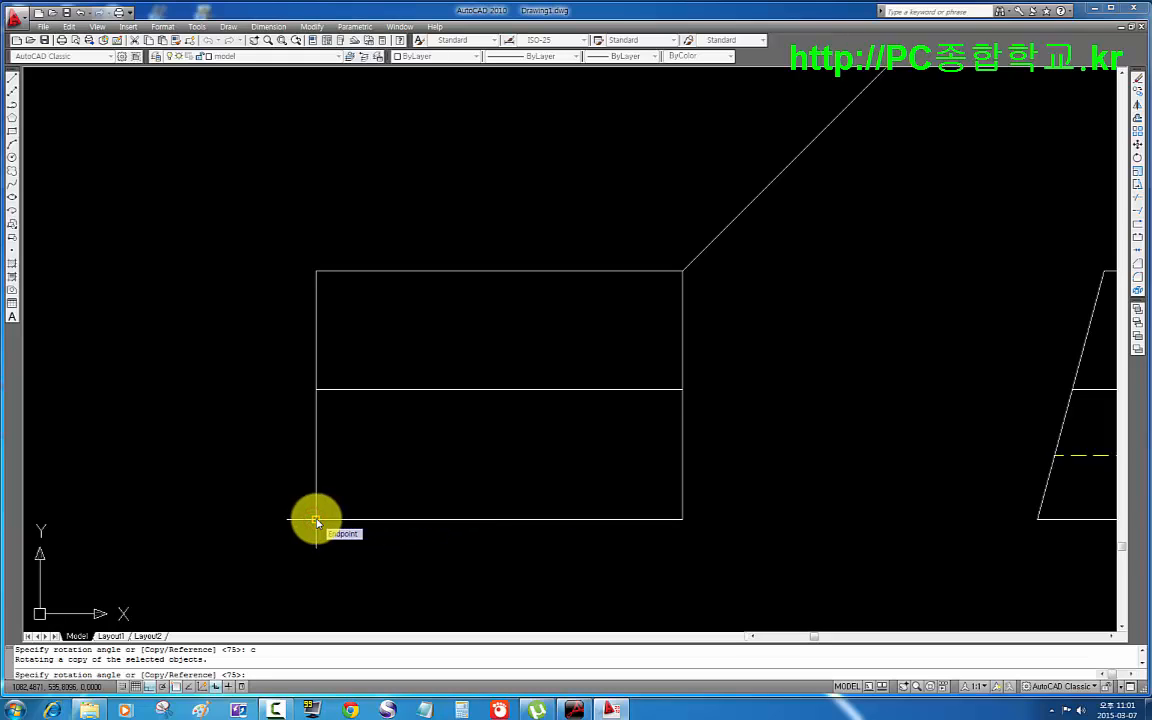
pyautogui.write('76')
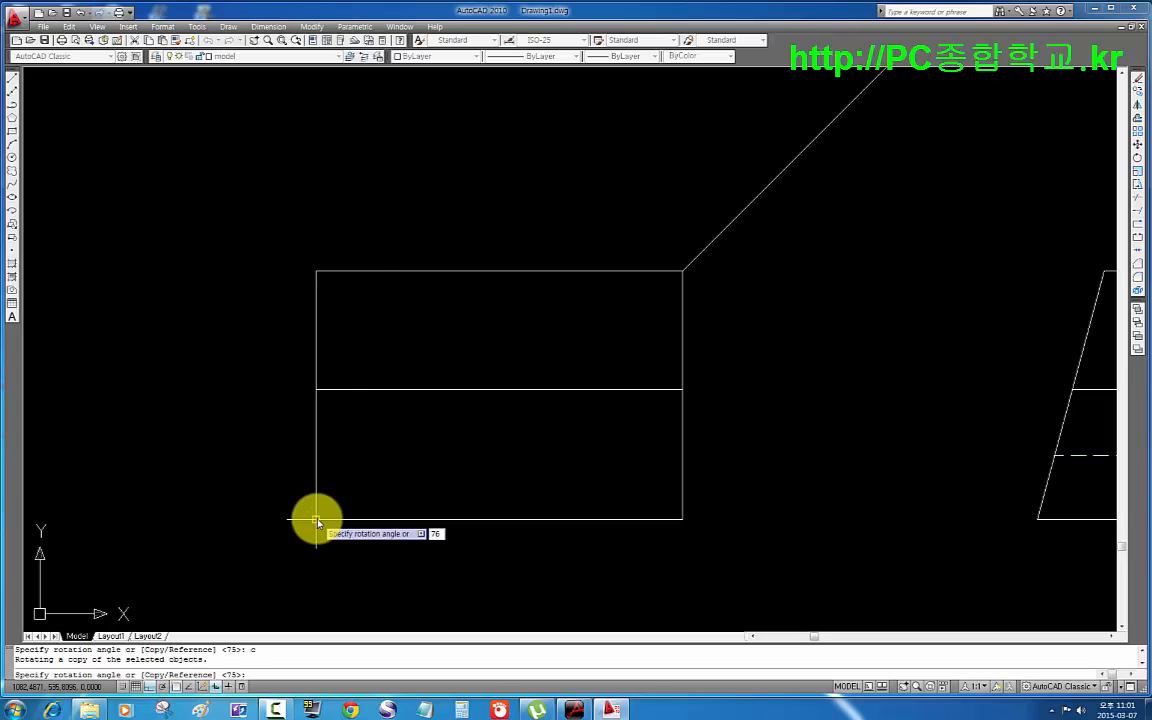
pyautogui.press('Return')
pyautogui.press('Escape')
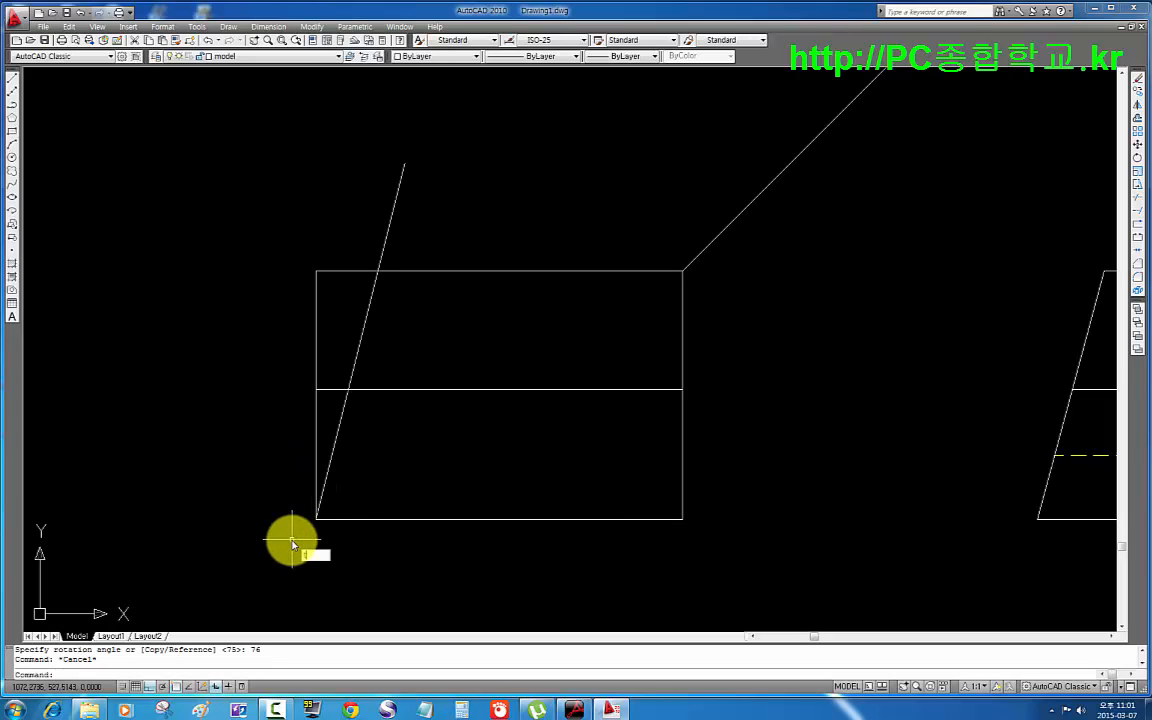
# - Trim the 76-degree line above the front view's top edge, and the part of the top edge left of that line
pyautogui.press('Return')
pyautogui.press('Return')
pyautogui.click(421, 197)
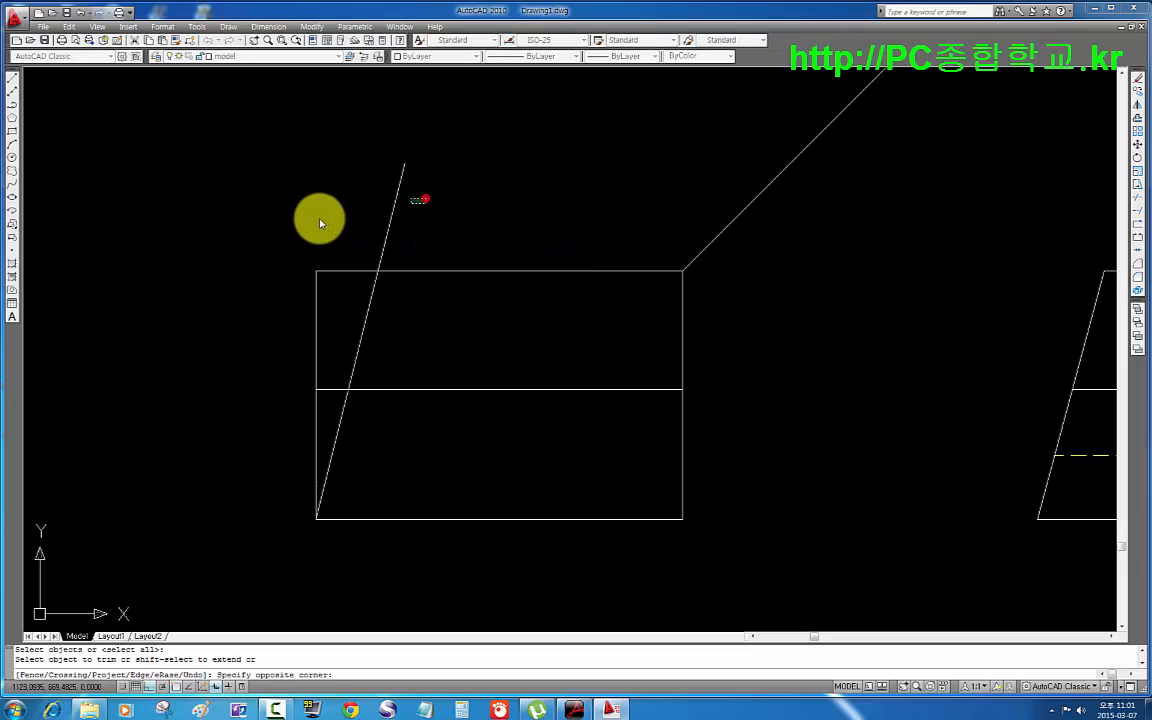
pyautogui.click(309, 218)
pyautogui.press('Escape')
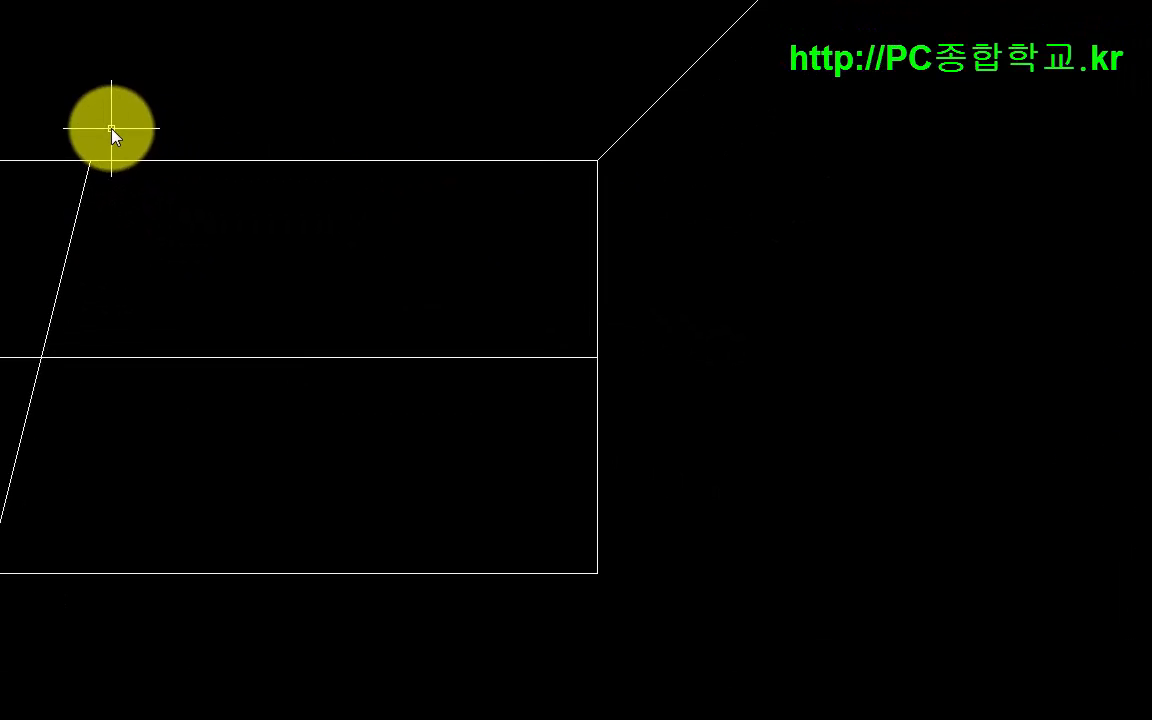
pyautogui.write('tr')
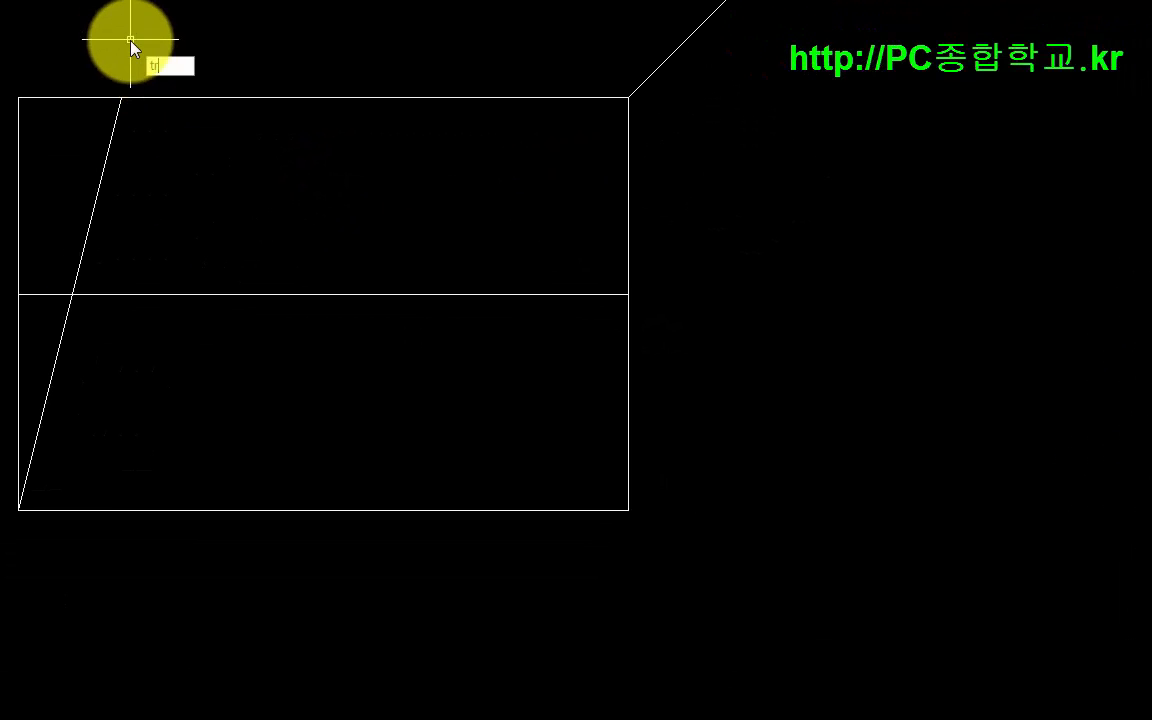
pyautogui.press('Return')
pyautogui.click(89, 66)
pyautogui.click(66, 142)
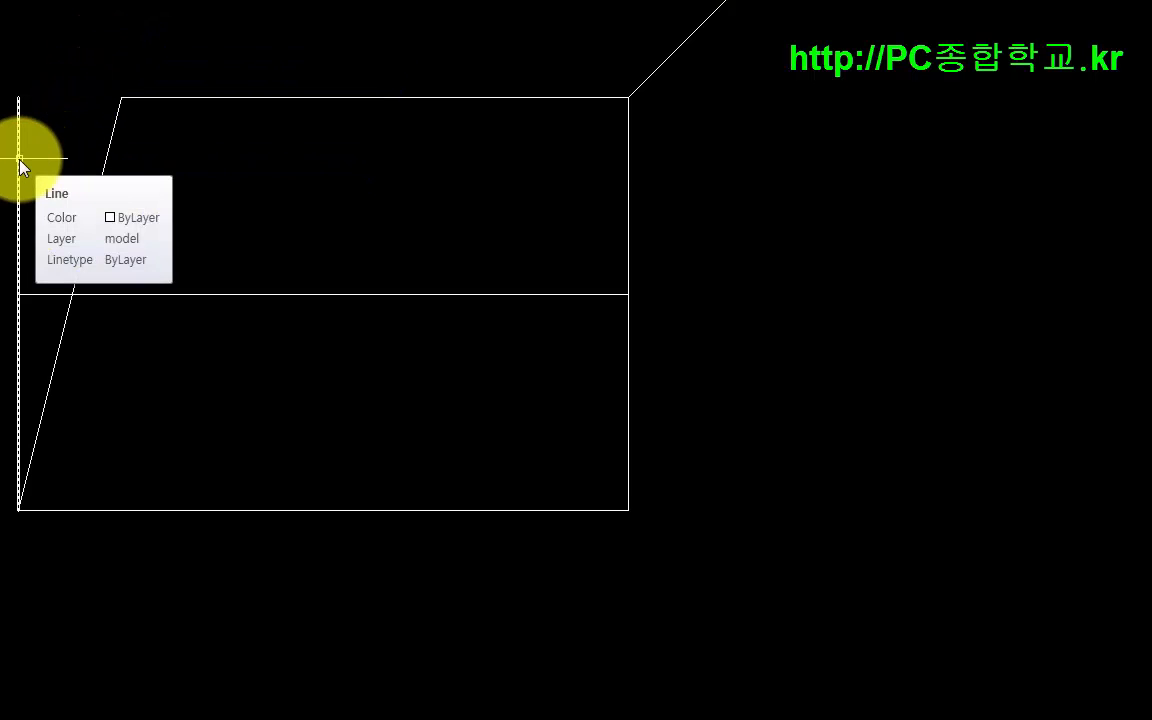
# - Switch to the reference PDF and examine the front view's bottom and top widths and its stepped upper-right edge
pyautogui.moveTo(218, 382)
pyautogui.mouseDown(button='middle')
pyautogui.moveTo(98, 386)
pyautogui.moveTo(90, 400)
pyautogui.moveTo(126, 378)
pyautogui.moveTo(157, 419)
pyautogui.mouseUp(button='middle')
pyautogui.scroll(2, 90, 400)
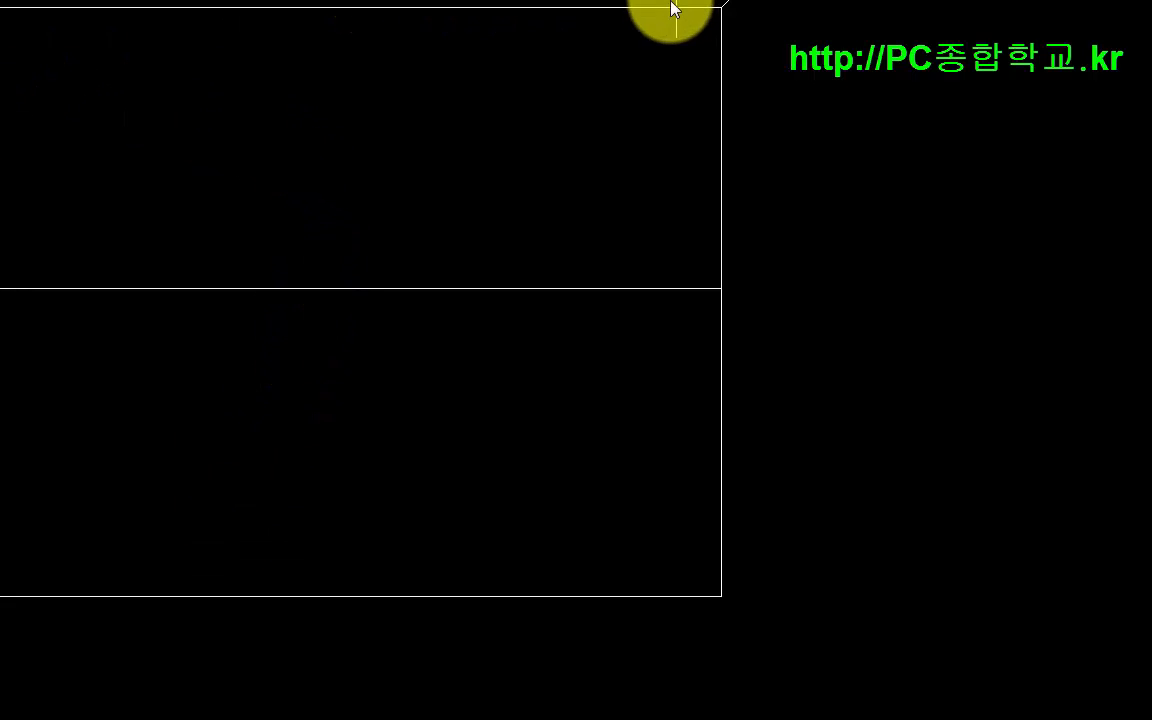
pyautogui.moveTo(1150, 122); pyautogui.dragTo(832, 1)
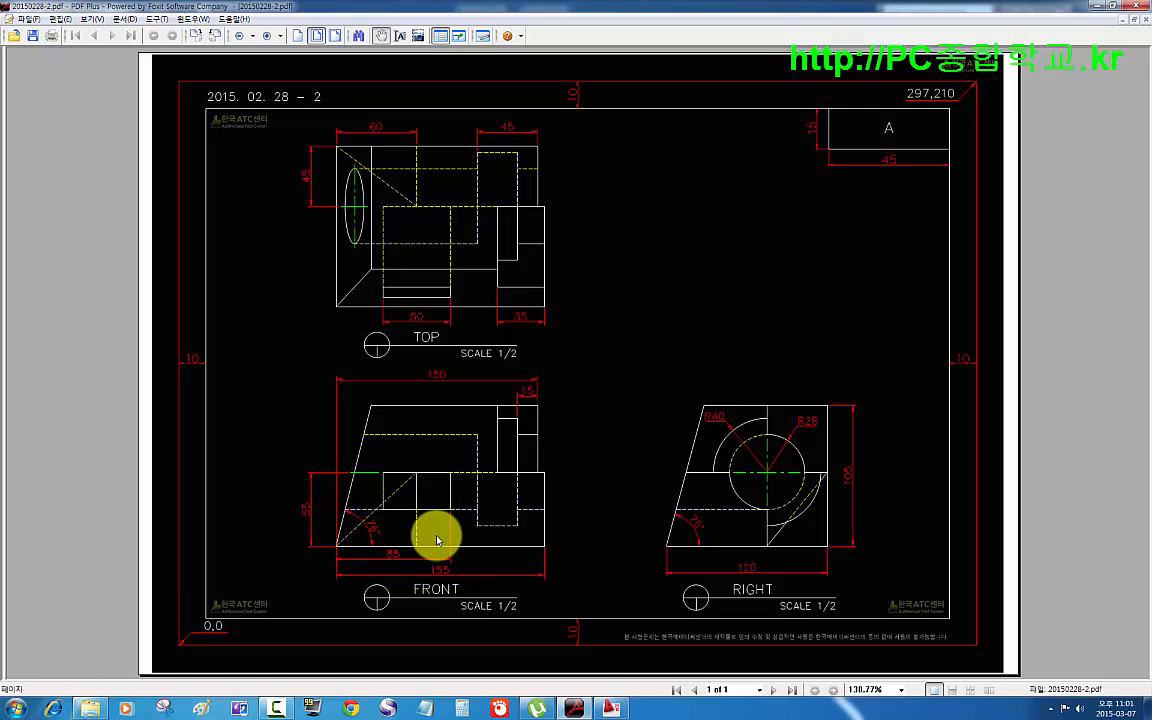
pyautogui.moveTo(312, 537)
pyautogui.mouseDown()
pyautogui.moveTo(535, 599)
pyautogui.moveTo(564, 595)
pyautogui.mouseUp()
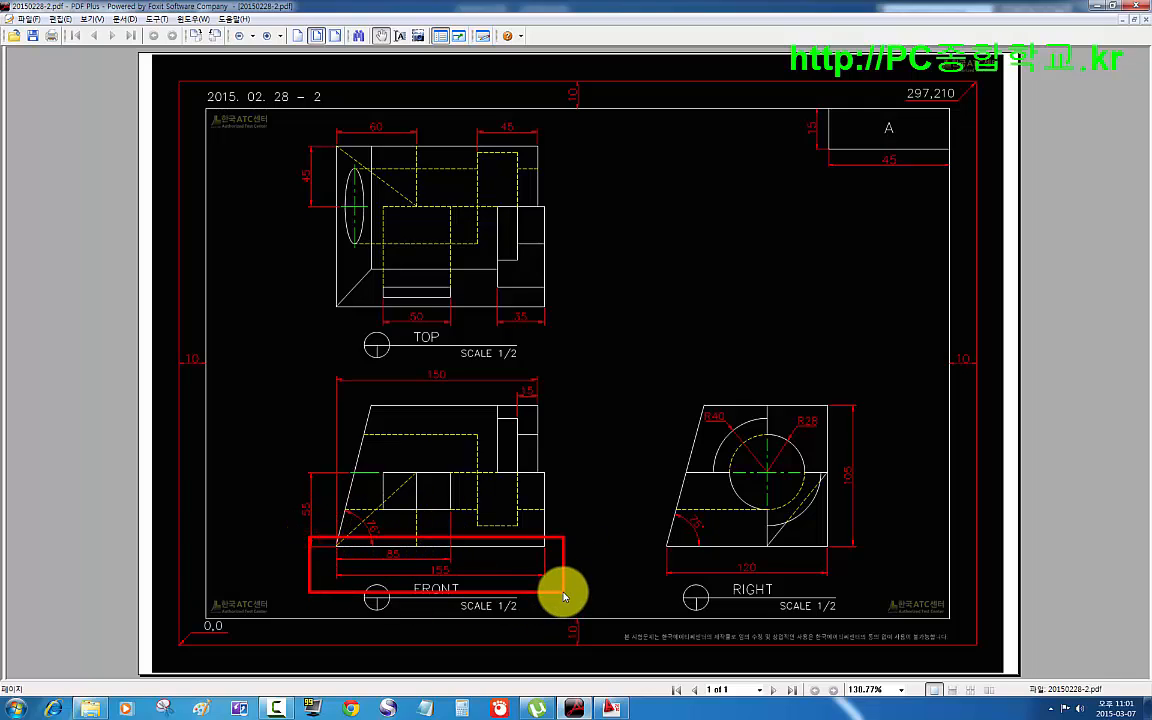
pyautogui.moveTo(322, 354); pyautogui.dragTo(548, 420)
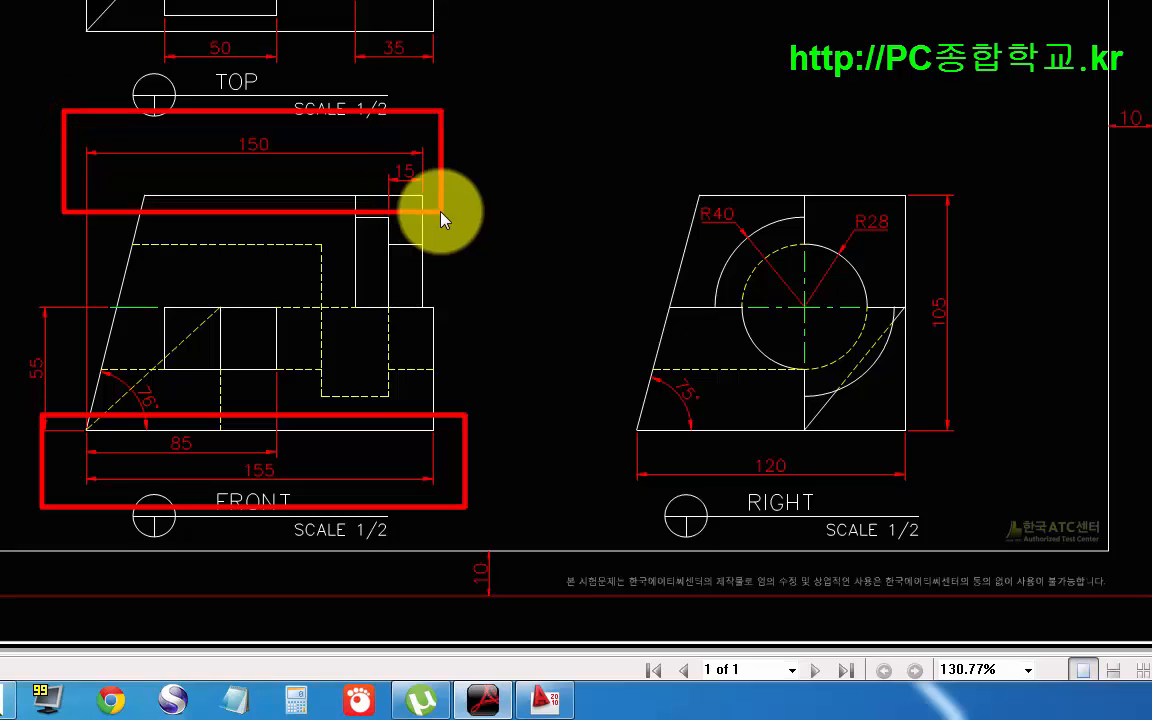
pyautogui.moveTo(419, 162)
pyautogui.mouseDown()
pyautogui.moveTo(433, 249)
pyautogui.moveTo(450, 268)
pyautogui.moveTo(437, 318)
pyautogui.mouseUp()
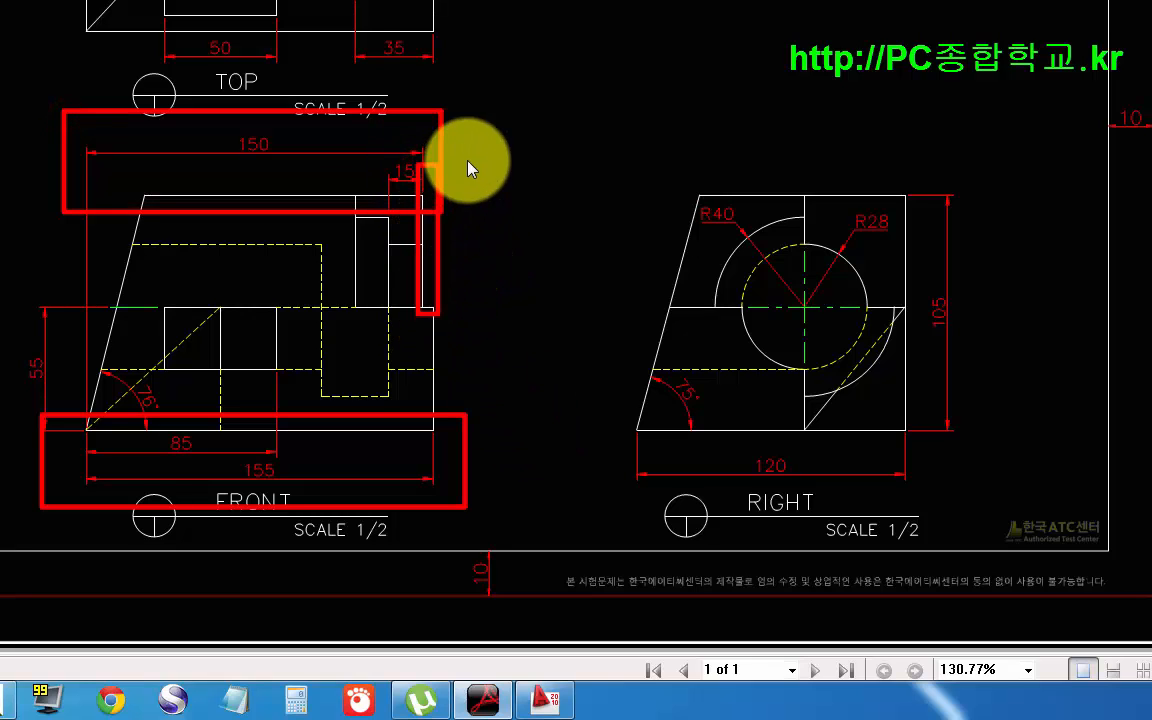
pyautogui.moveTo(465, 142); pyautogui.dragTo(477, 186)
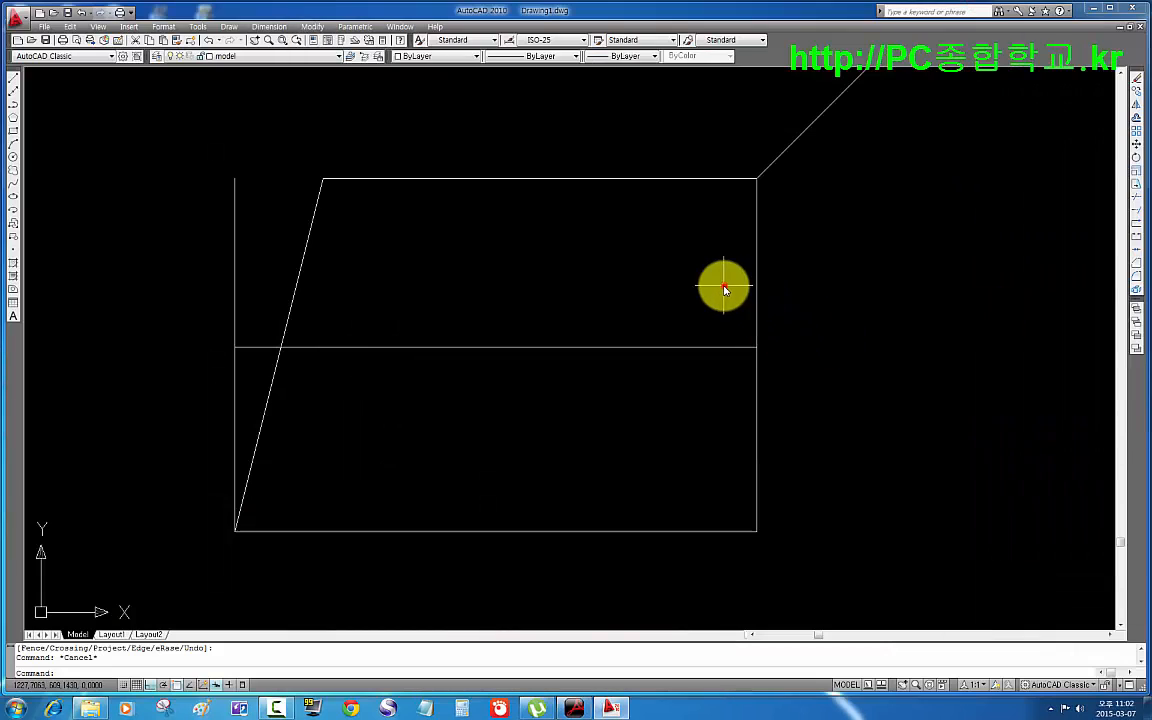
# - Offset the front view's right vertical edge inward by 5
pyautogui.write('o')
pyautogui.press('Return')
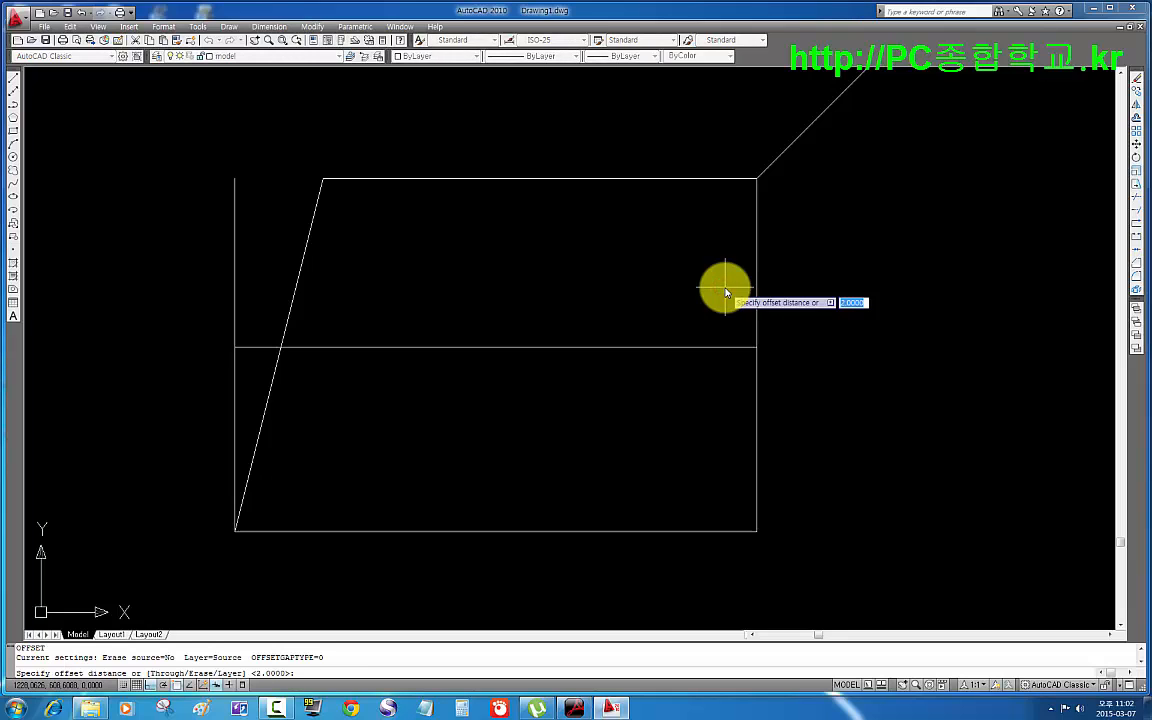
pyautogui.press('Return')
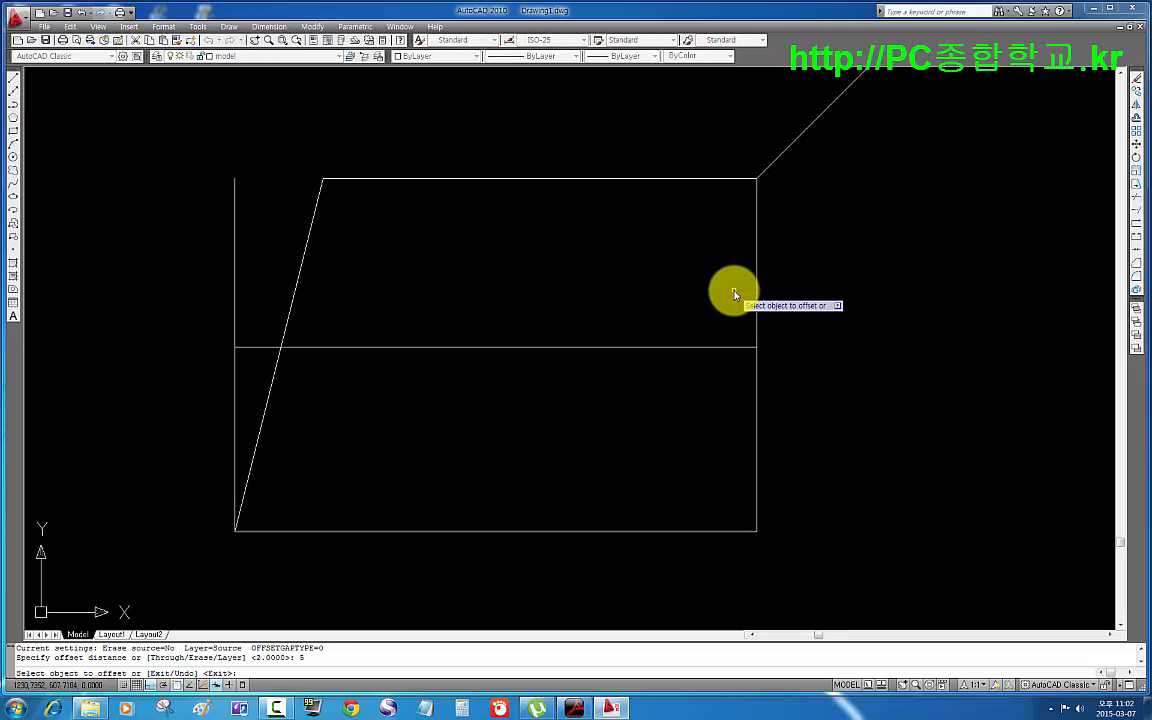
pyautogui.click(756, 298)
pyautogui.click(663, 300)
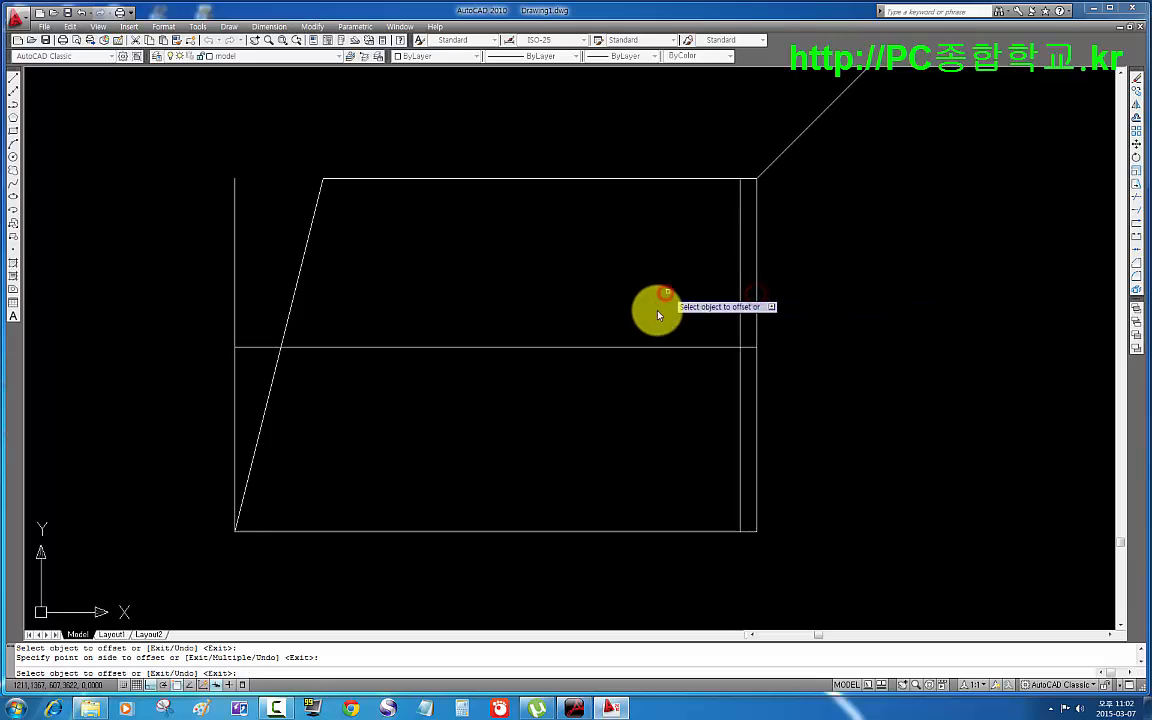
pyautogui.press('Escape')
# - Trim the offset line below the middle line, and the original right and top edges beyond the offset line, to form the front view's step
pyautogui.write('tr')
pyautogui.press('Return')
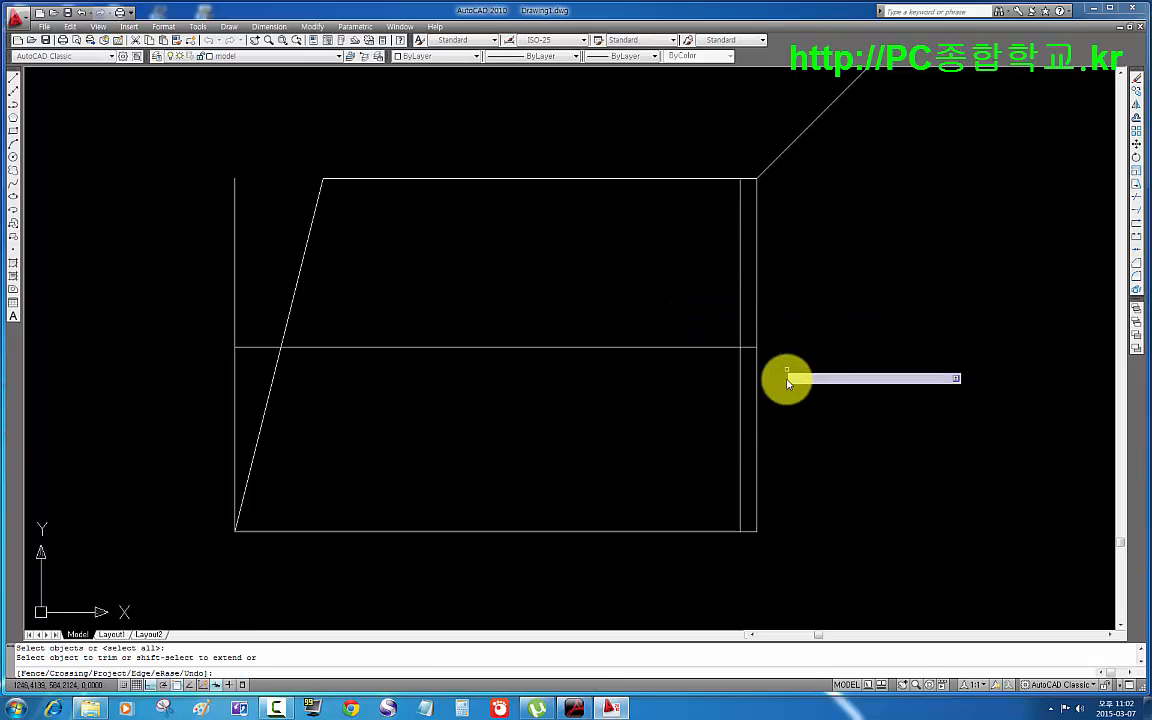
pyautogui.press('Return')
pyautogui.click(742, 415)
pyautogui.click(705, 427)
pyautogui.click(779, 288)
pyautogui.click(746, 262)
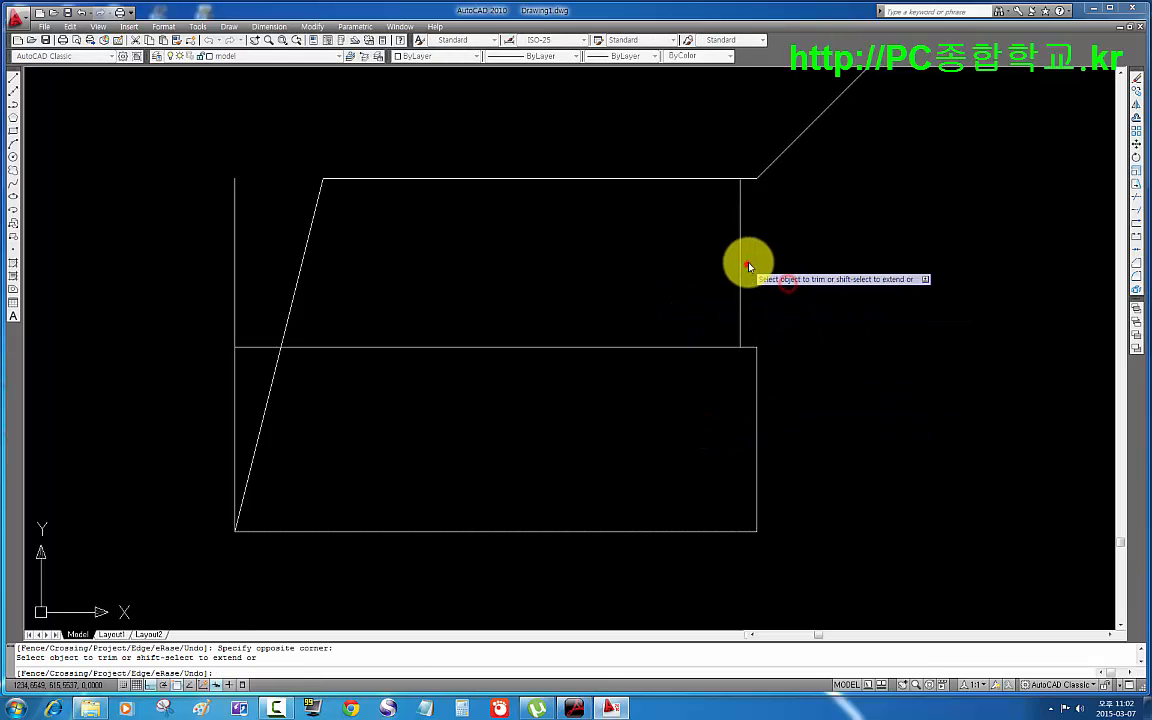
pyautogui.click(748, 181)
pyautogui.press('Return')
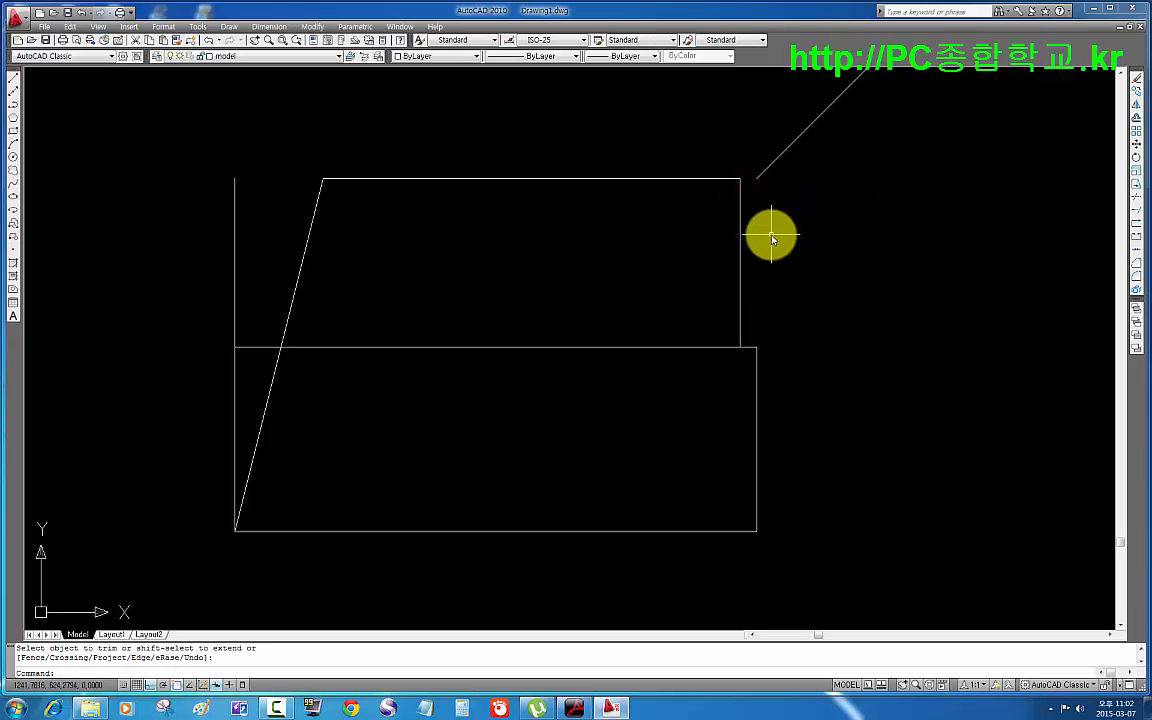
# - Offset the front view's upper-right vertical edge inward by 15
pyautogui.write('o')
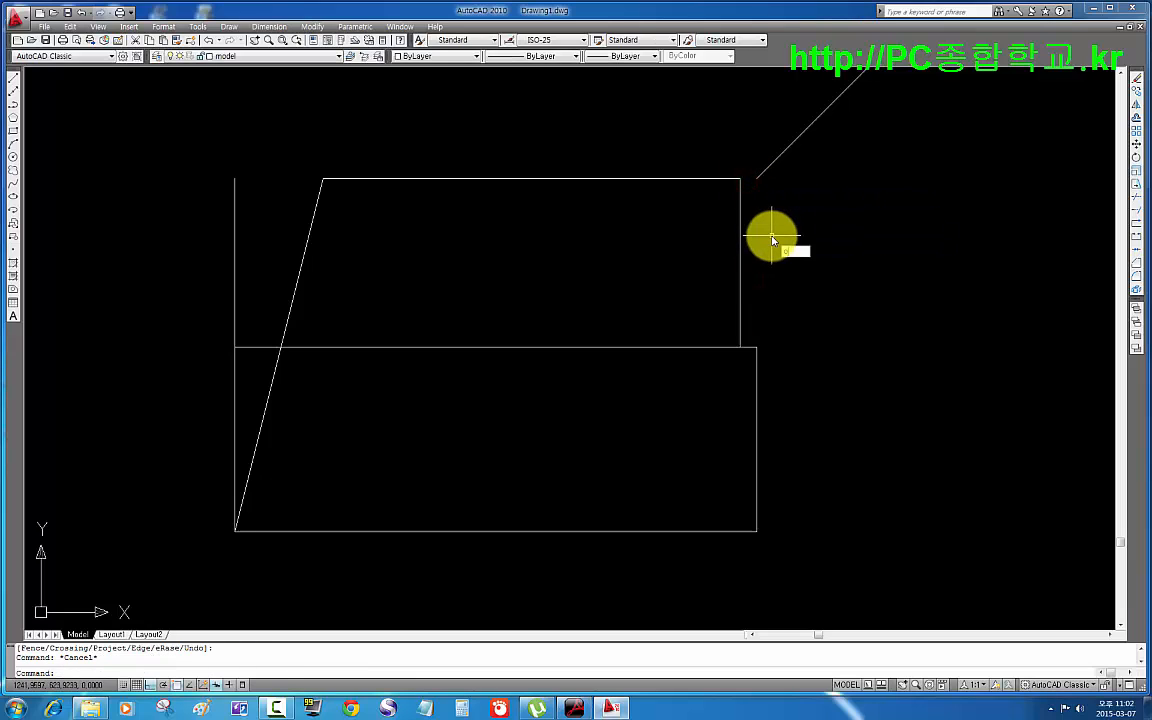
pyautogui.press('Return')
pyautogui.write('15')
pyautogui.press('Return')
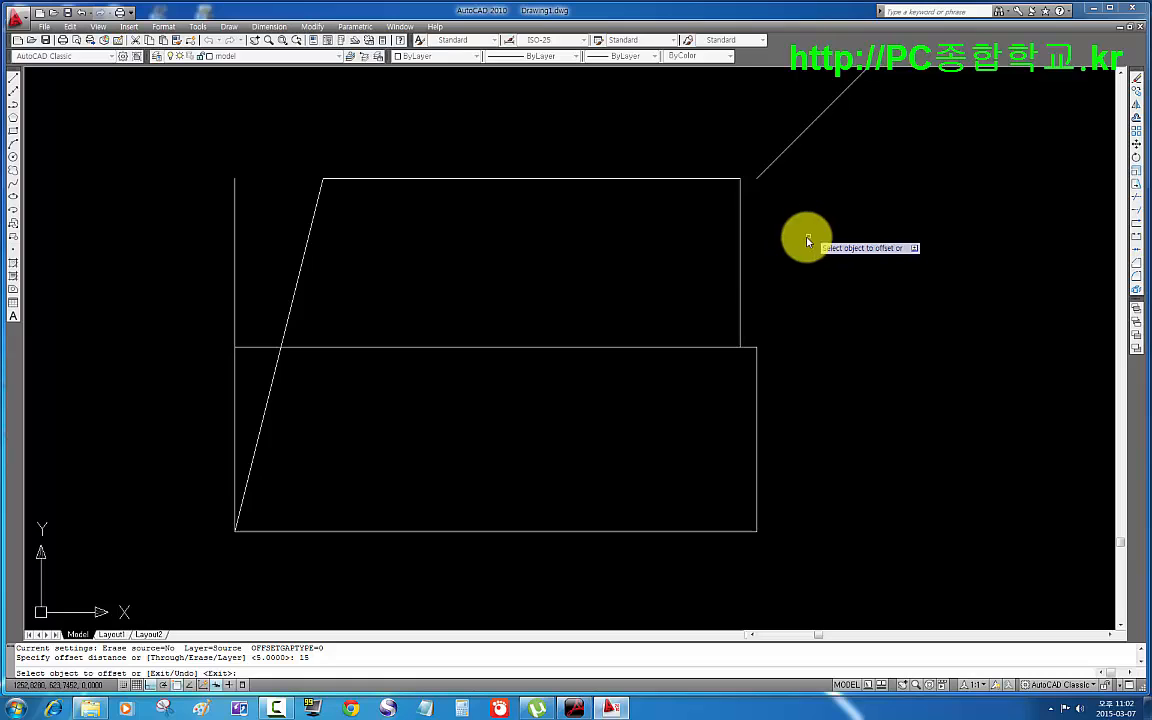
pyautogui.click(740, 263)
pyautogui.click(655, 257)
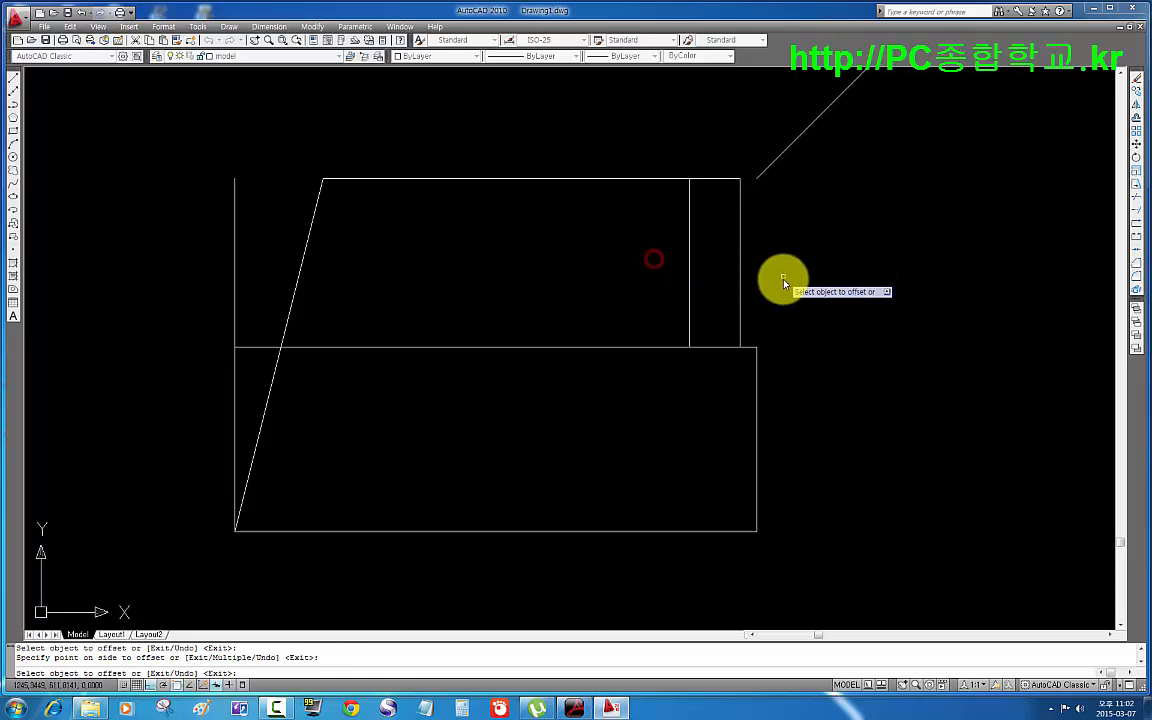
pyautogui.press('Escape')
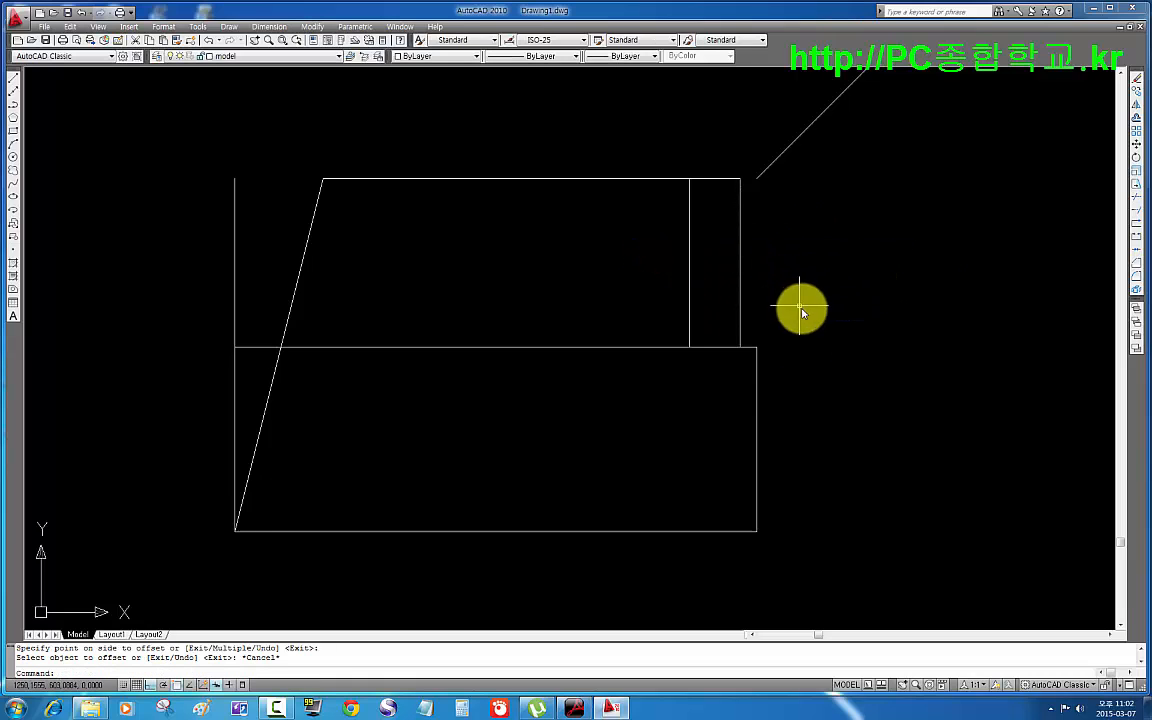
# - Stretch the lower end of the new inner vertical line to below the front view's bottom edge
pyautogui.click(703, 257)
pyautogui.click(637, 281)
pyautogui.click(689, 348)
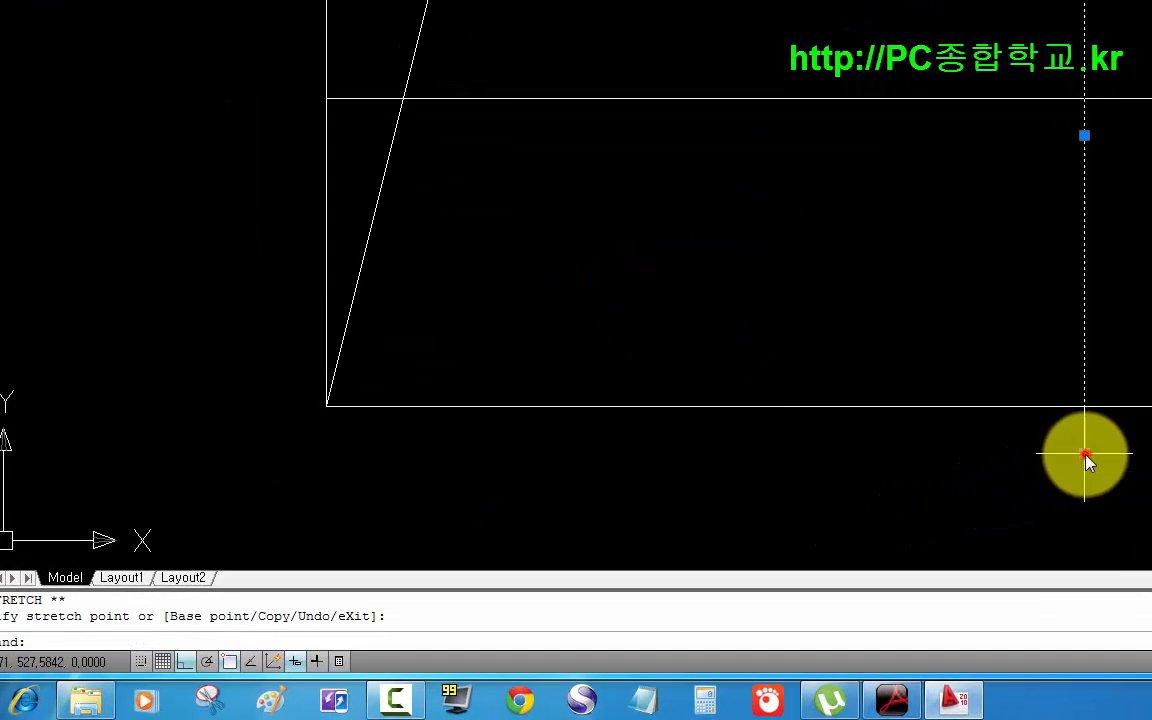
pyautogui.press('Escape')
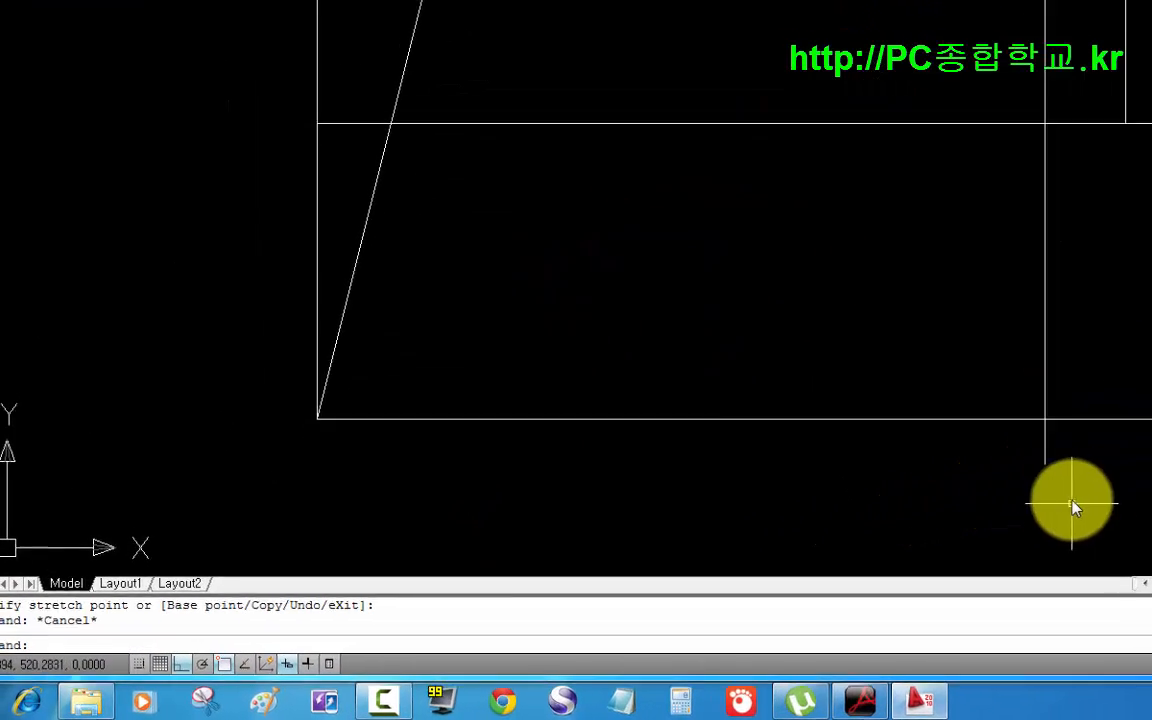
# - Trim the part of the stretched vertical line that overhangs the front view's bottom edge
pyautogui.write('tr')
pyautogui.press('Return')
pyautogui.press('Return')
pyautogui.click(712, 558)
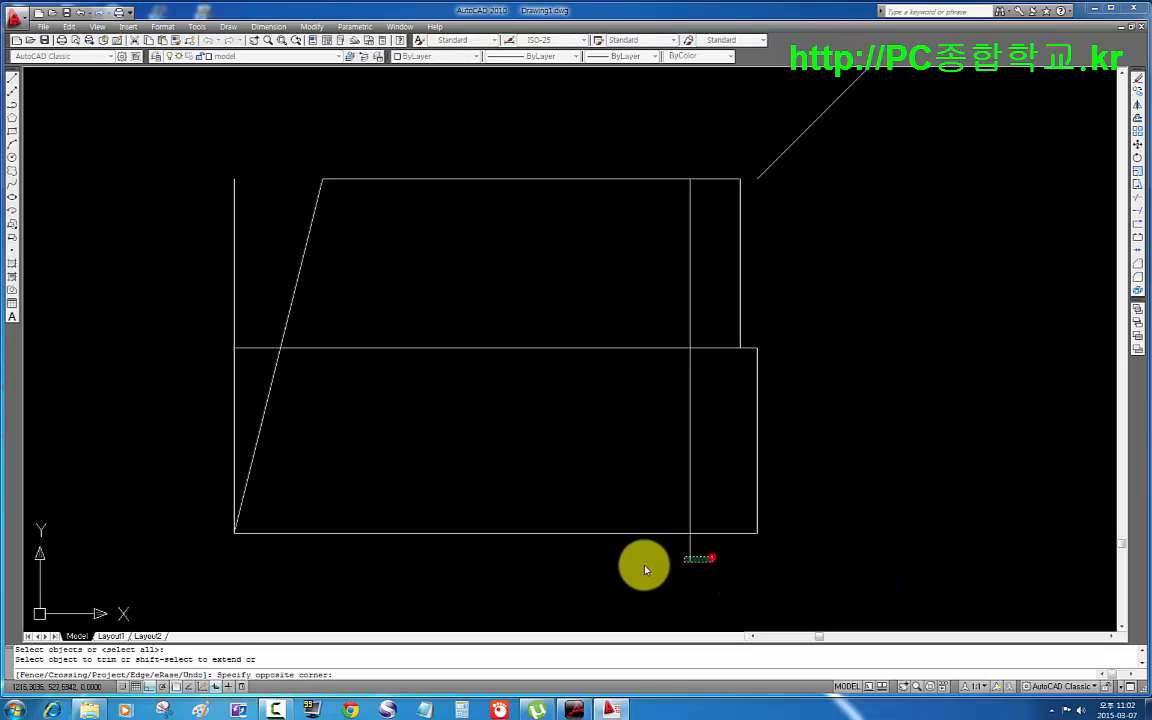
pyautogui.click(643, 564)
pyautogui.press('Return')
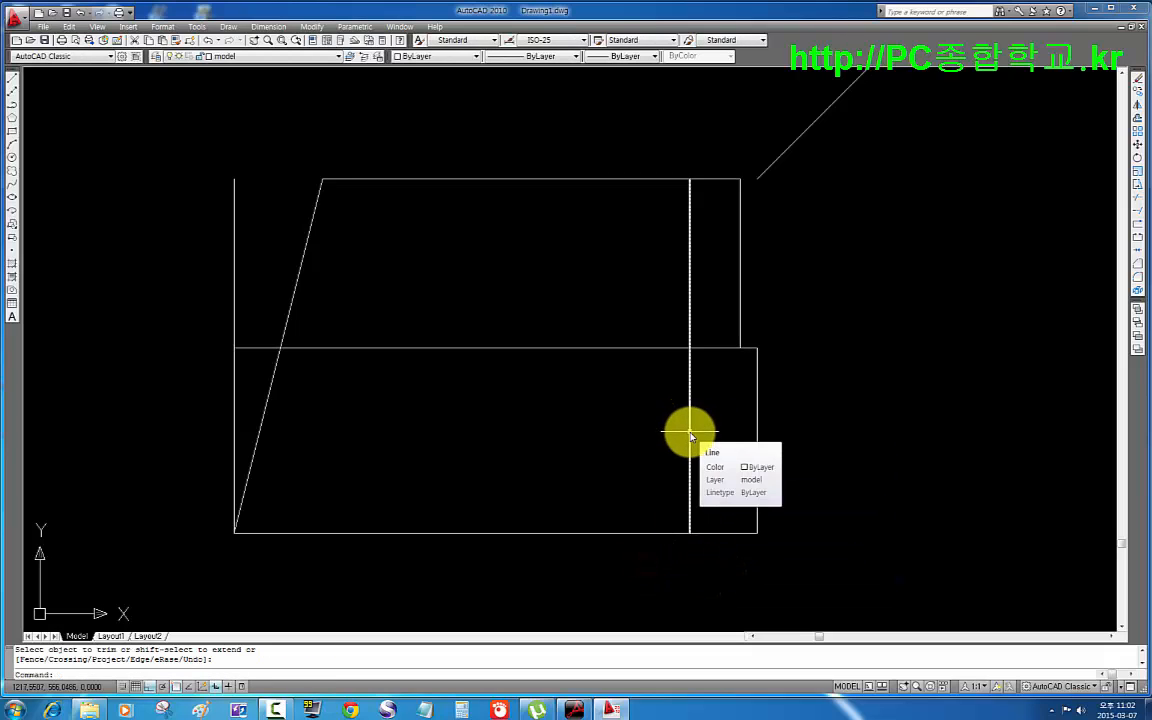
# - Offset the front view's left vertical line by 85 towards the inside of the view
pyautogui.scroll(-4, 652, 420)
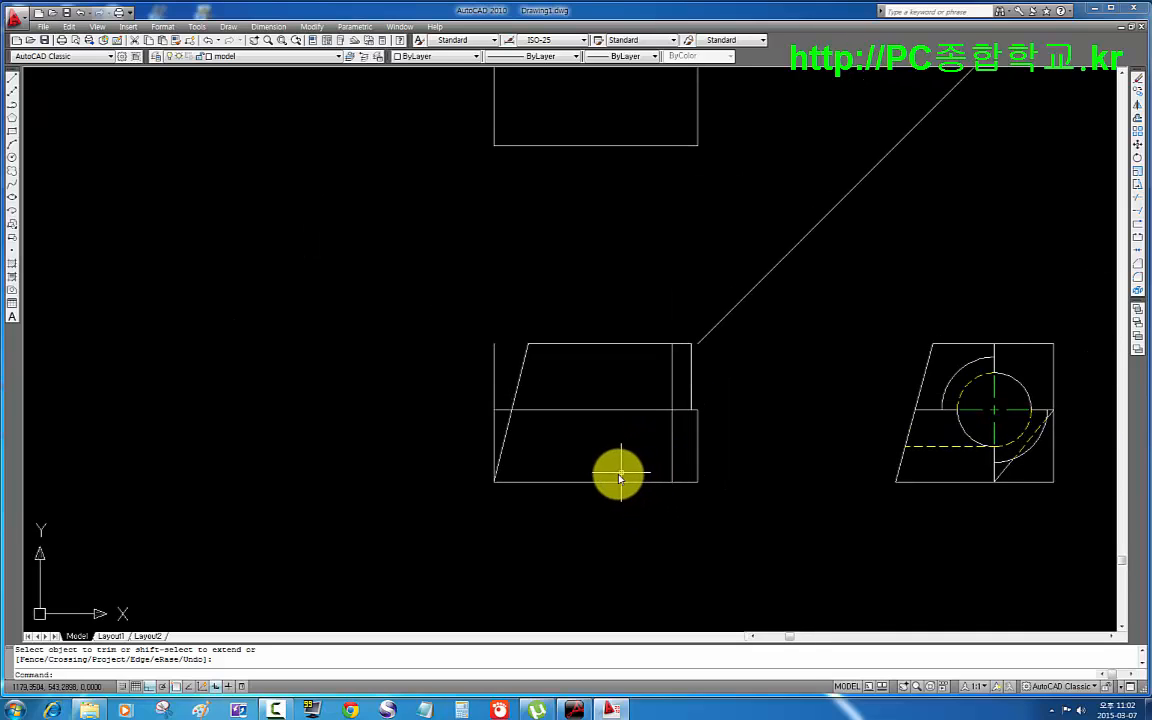
pyautogui.scroll(2, 618, 470)
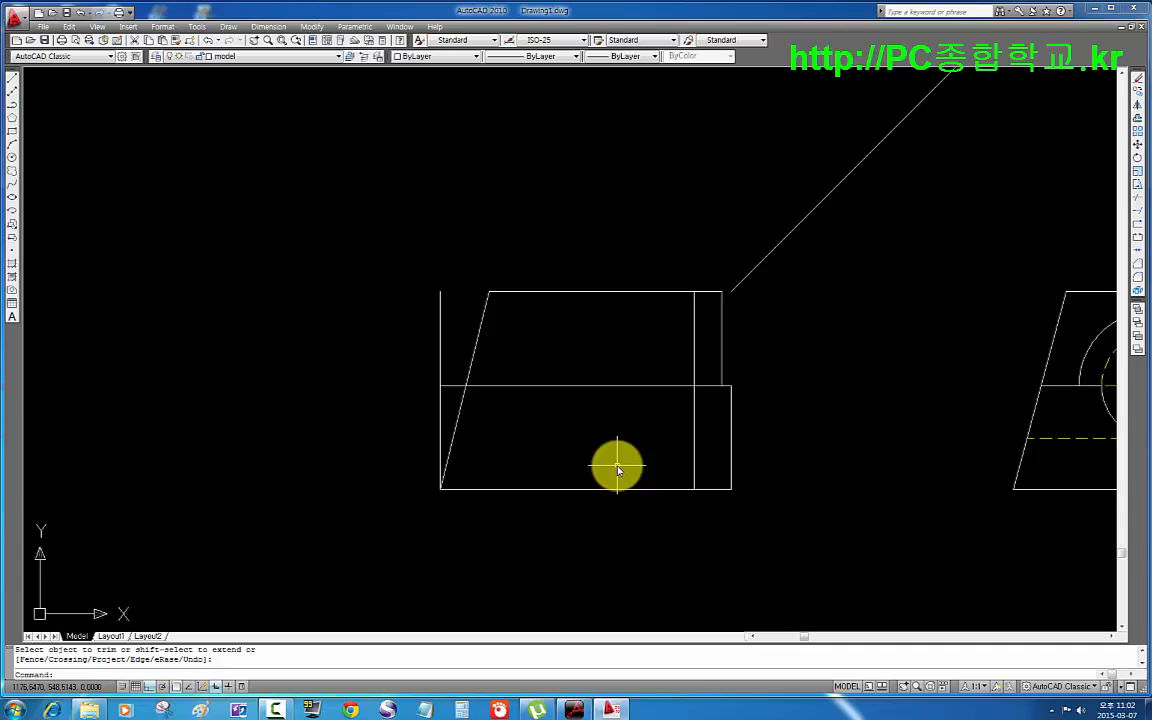
pyautogui.write('o')
pyautogui.press('Return')
pyautogui.write('85')
pyautogui.press('Return')
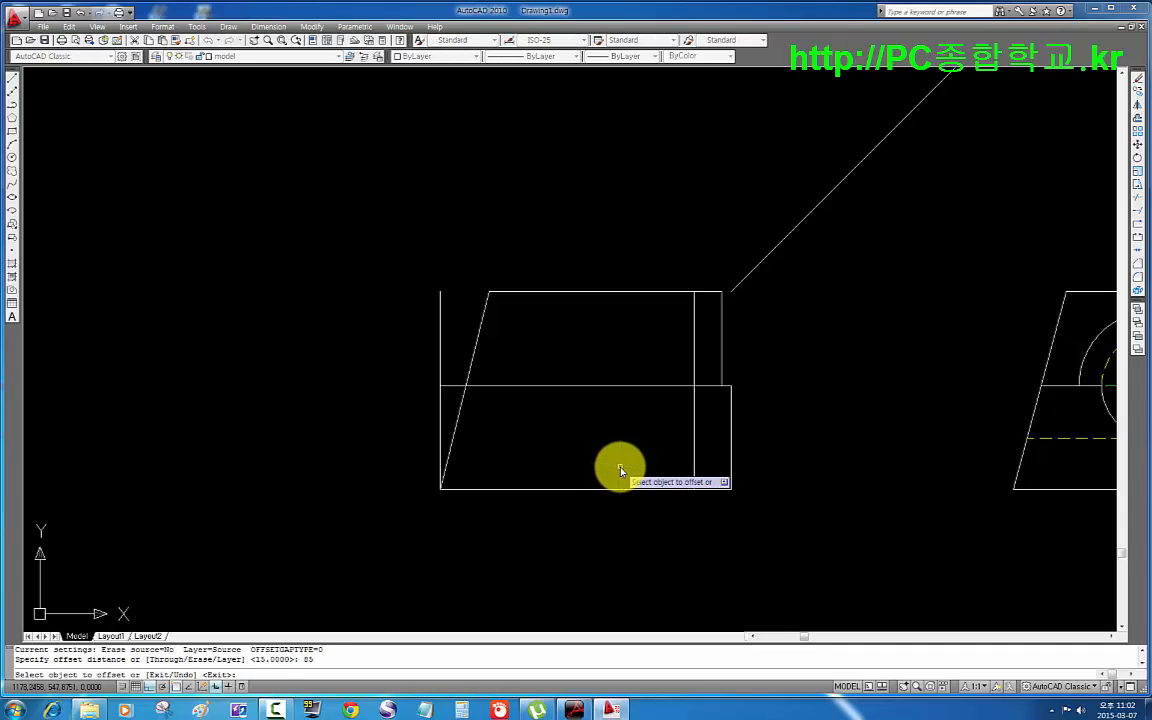
pyautogui.click(441, 420)
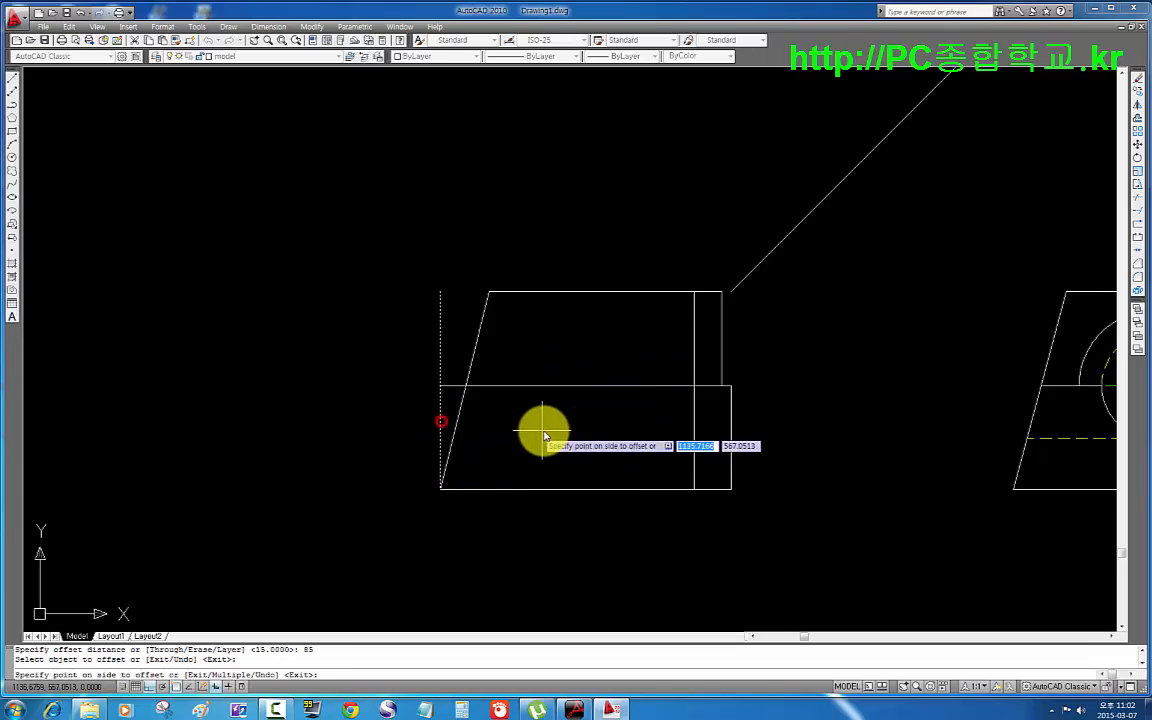
pyautogui.click(542, 429)
pyautogui.press('Escape')
pyautogui.press('Escape')
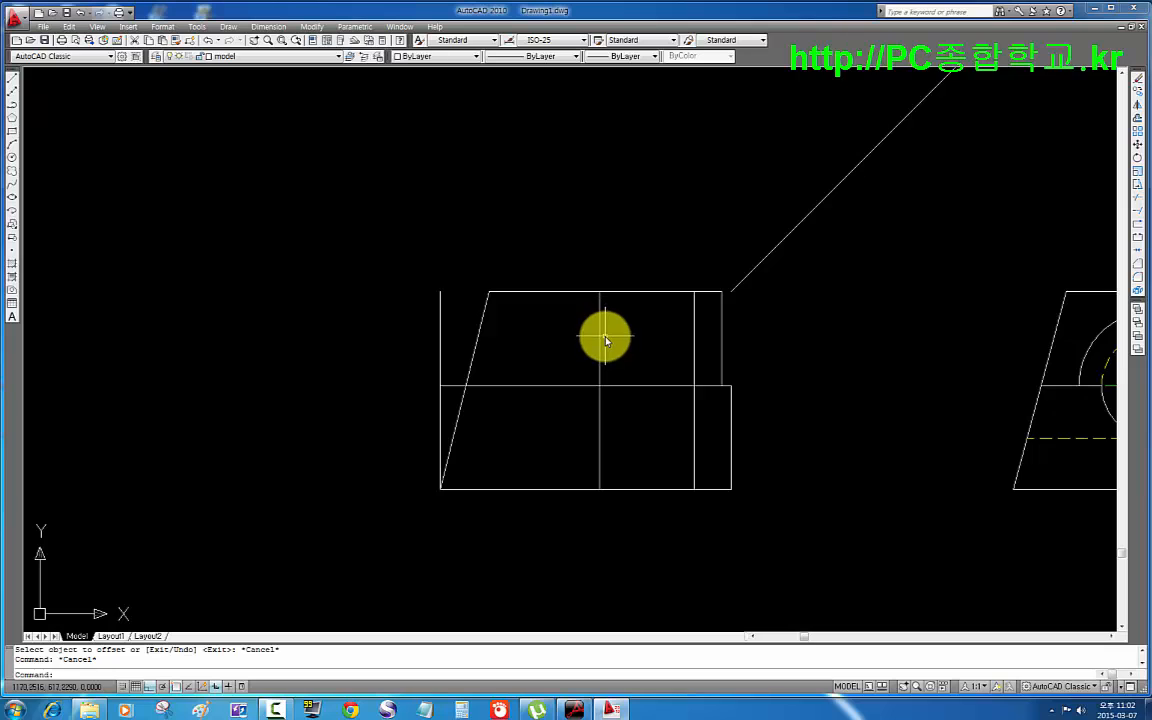
# - Trim away the part of the front view's middle vertical line above the central horizontal edge
pyautogui.write('tr')
pyautogui.press('Return')
pyautogui.press('Return')
pyautogui.click(634, 324)
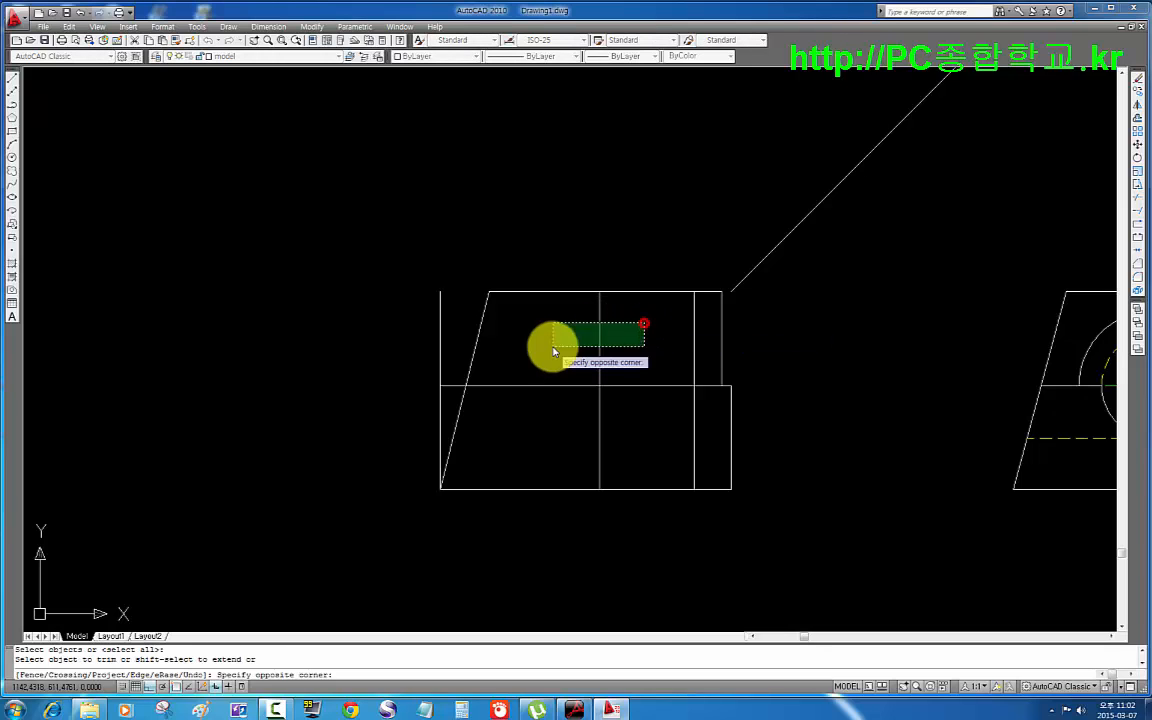
pyautogui.click(551, 347)
pyautogui.press('Escape')
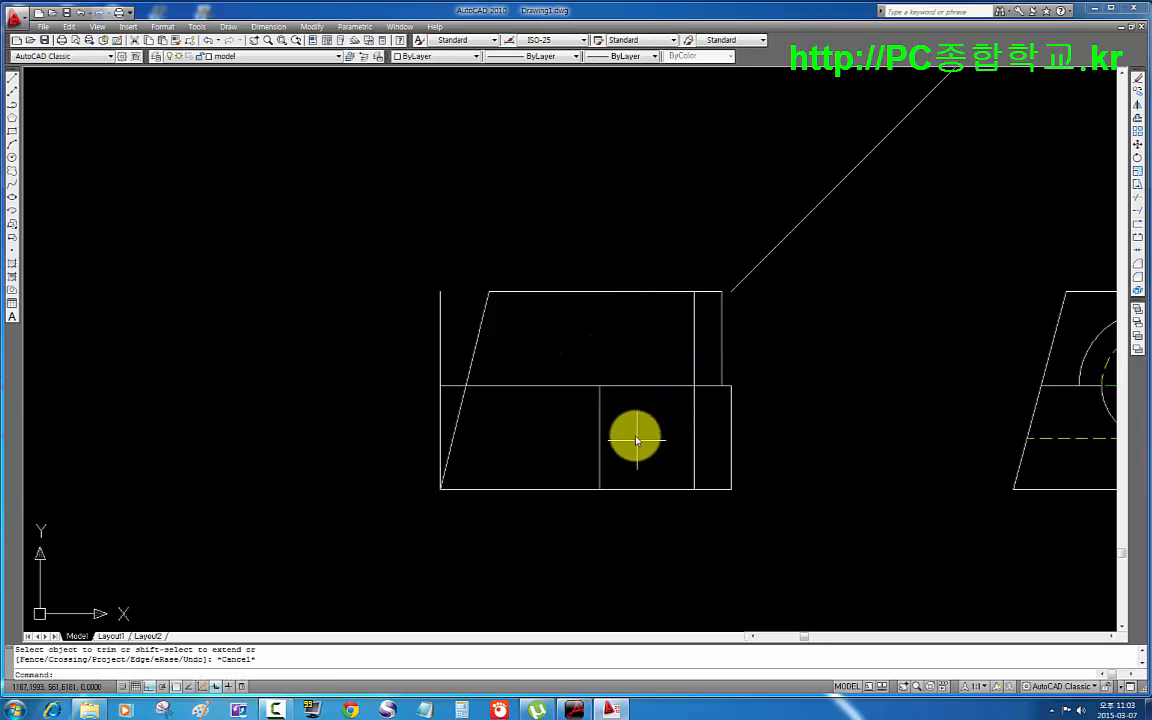
# - Draw a horizontal projection line from the outer end of the right view's dashed line across and past the front view
pyautogui.scroll(-2, 634, 433)
pyautogui.moveTo(634, 433); pyautogui.dragTo(560, 411, button='middle')
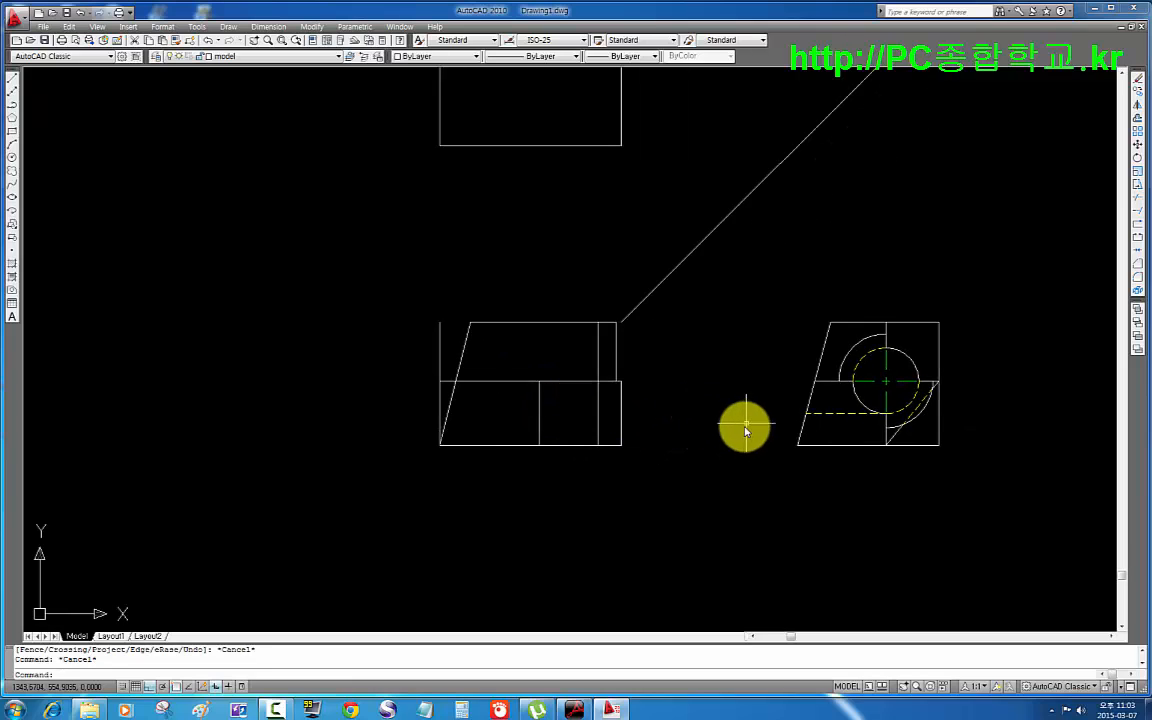
pyautogui.write('l')
pyautogui.press('Return')
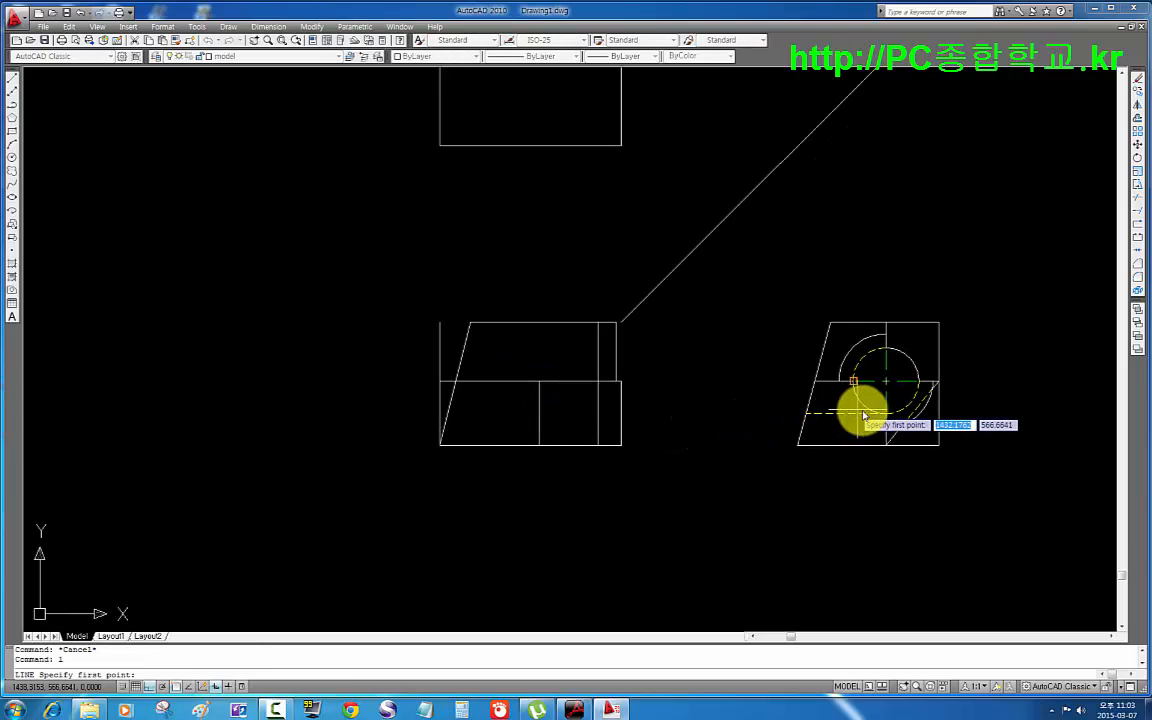
pyautogui.click(805, 413)
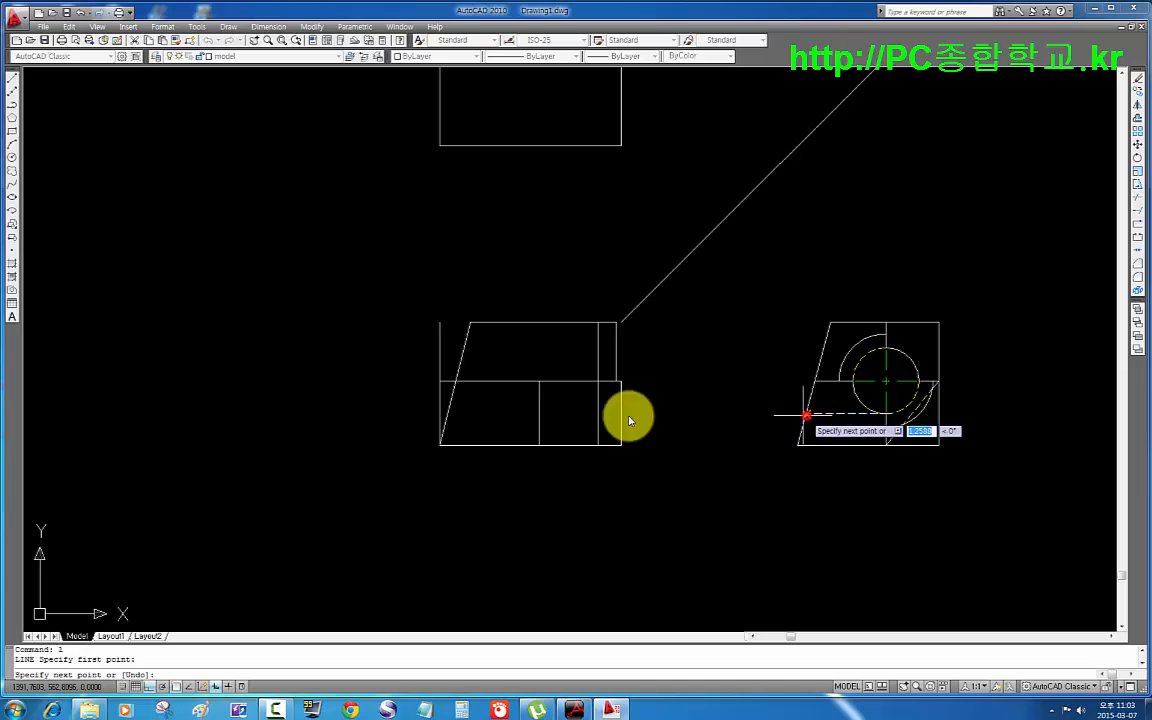
pyautogui.press('Return')
pyautogui.press('Return')
pyautogui.click(886, 350)
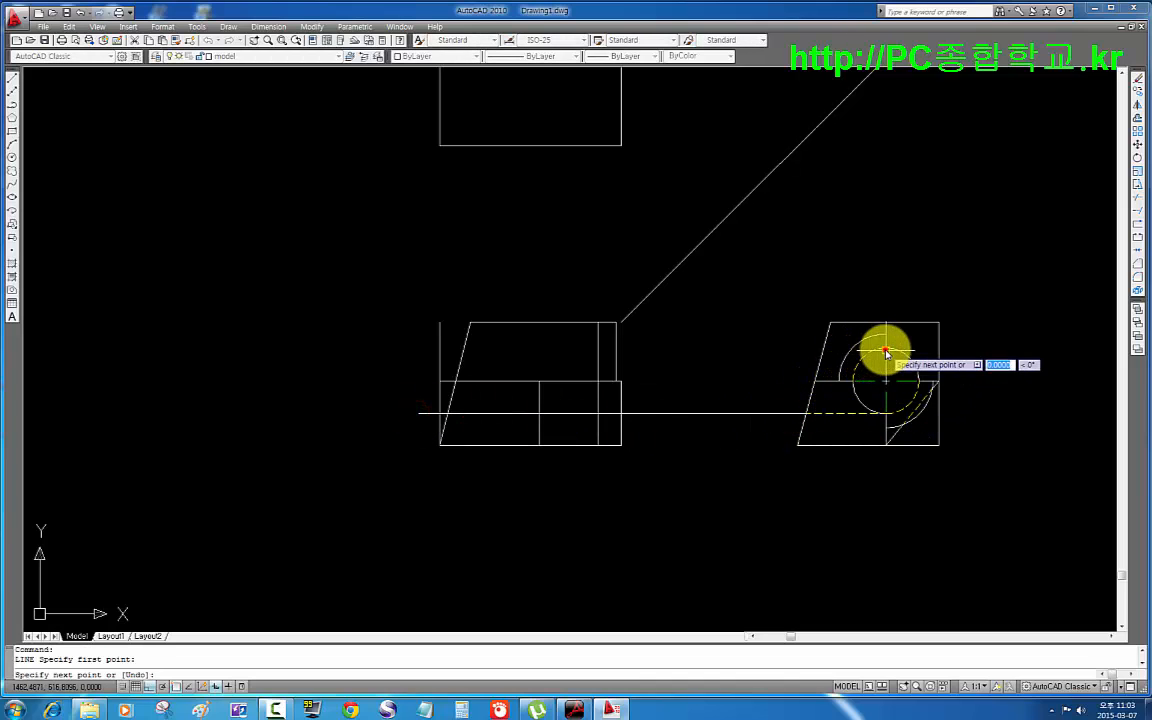
pyautogui.press('Escape')
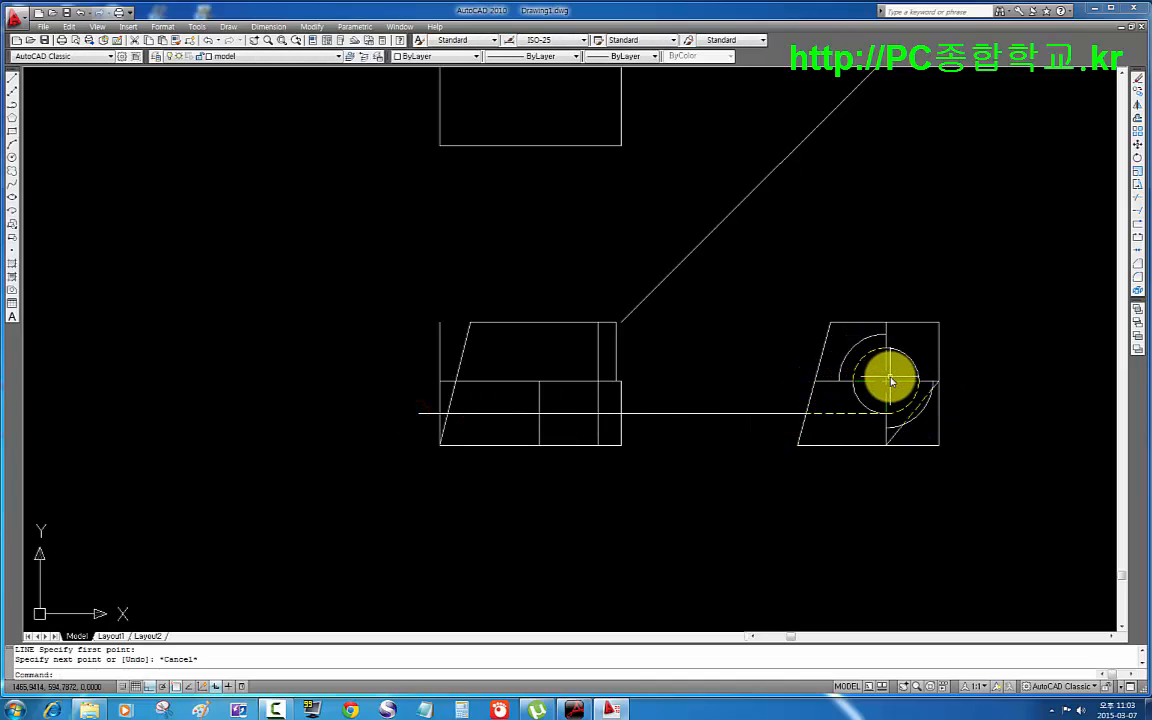
# - Draw a horizontal projection line from the top of the right view's circle across and past the front view
pyautogui.write('l')
pyautogui.press('Return')
pyautogui.click(886, 334)
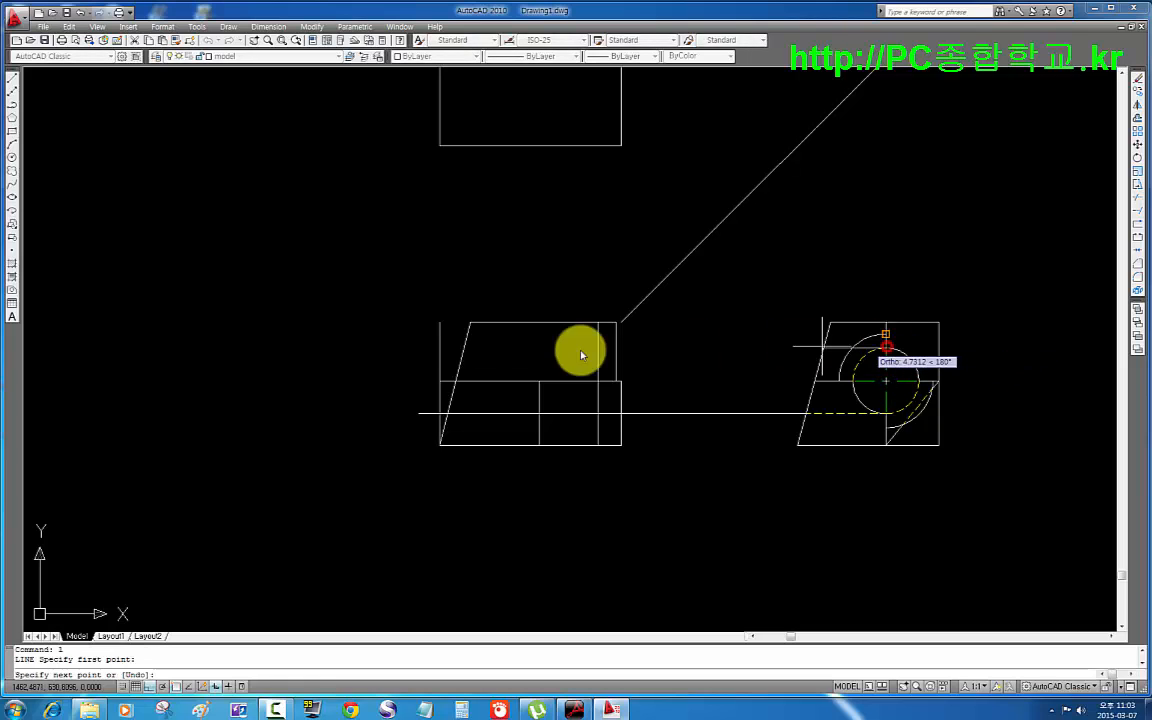
pyautogui.click(380, 350)
pyautogui.press('Return')
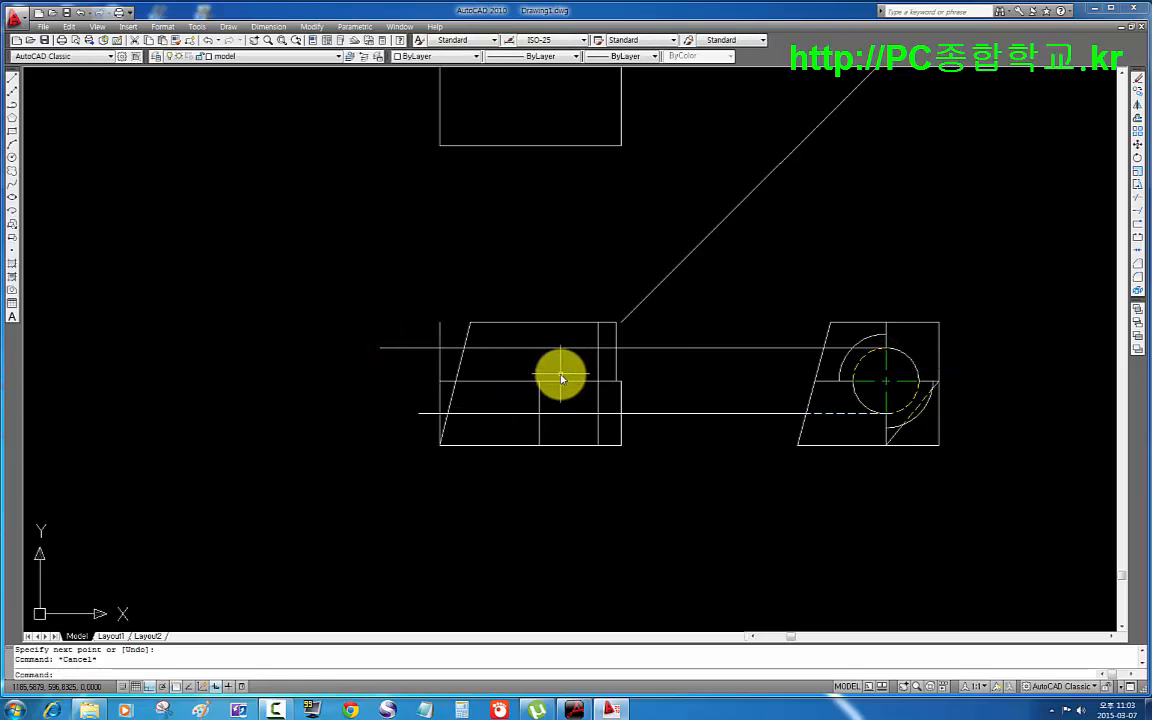
# - Trim both projection lines back to the slanted edge of the front view
pyautogui.write('tr')
pyautogui.press('Return')
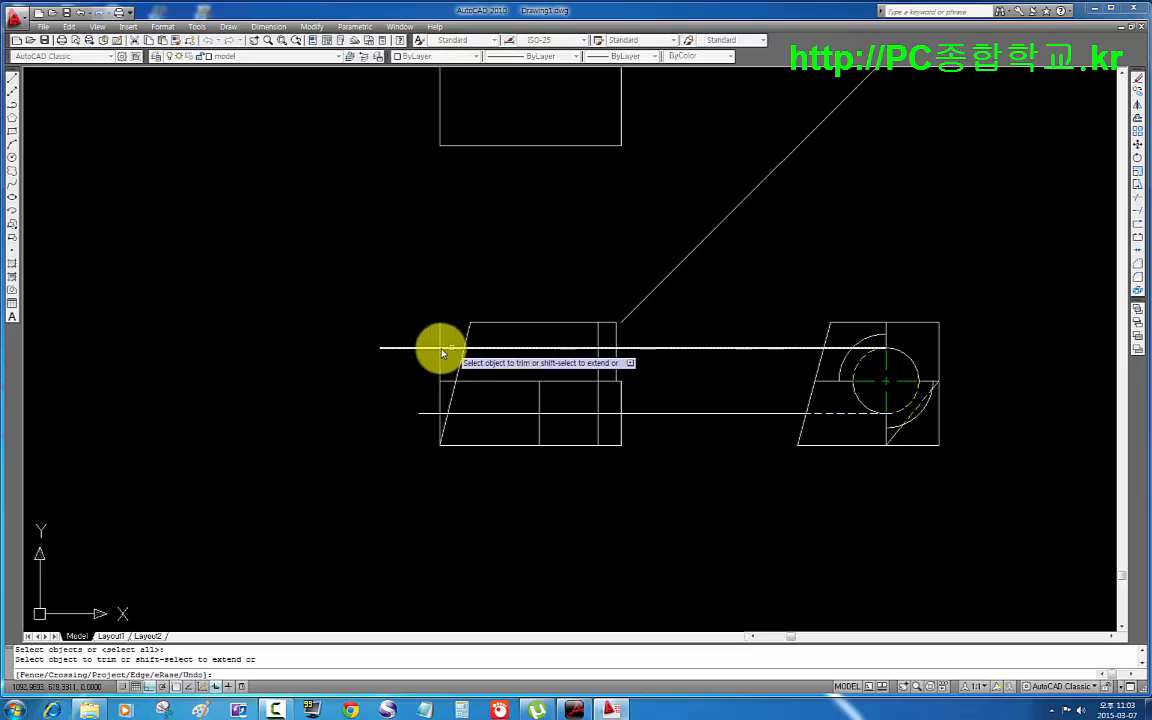
pyautogui.press('Return')
pyautogui.click(411, 345)
pyautogui.click(447, 349)
pyautogui.click(429, 413)
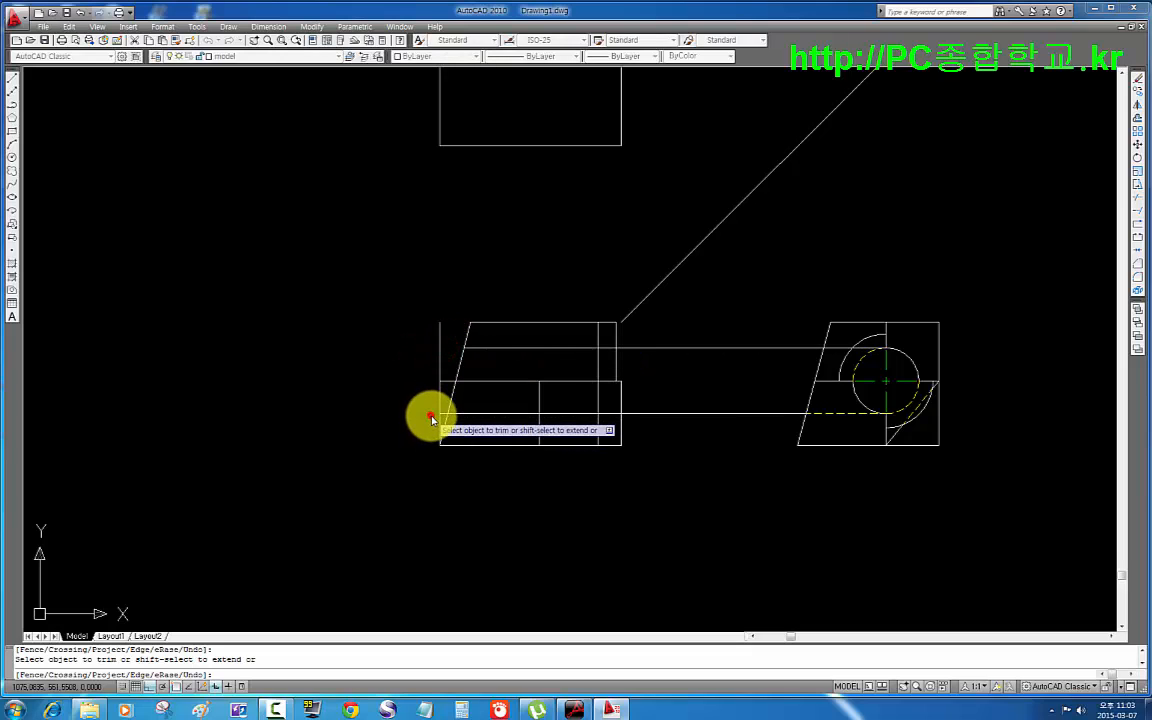
pyautogui.click(444, 413)
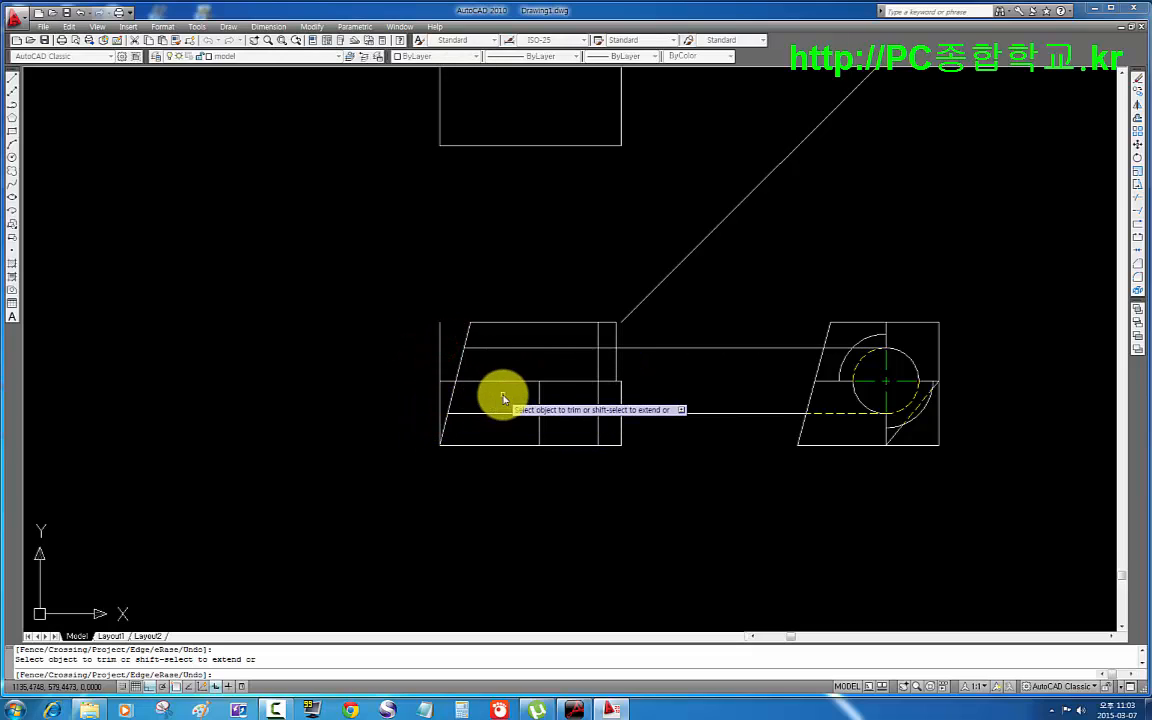
# - Trim both projection lines between the front and right views, and delete the leftover piece at the circle's top in the right view
pyautogui.moveTo(501, 393); pyautogui.dragTo(424, 393, button='middle')
pyautogui.scroll(2, 486, 375)
pyautogui.click(700, 468)
pyautogui.click(689, 297)
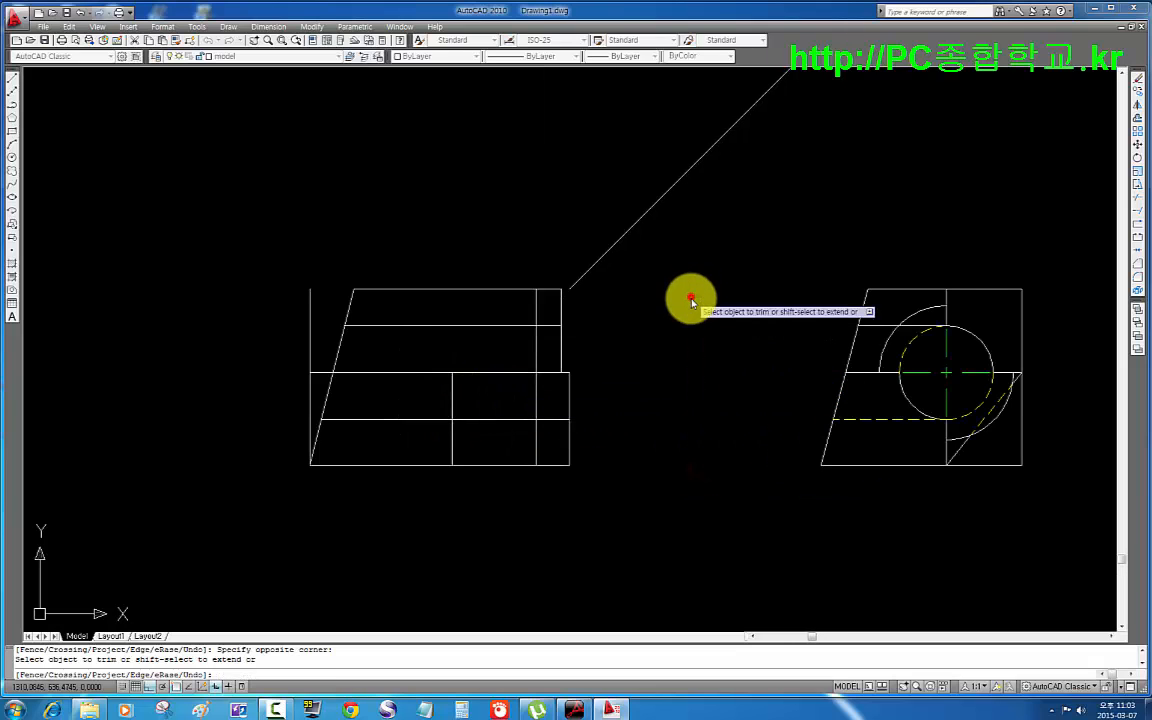
pyautogui.press('Return')
pyautogui.click(881, 337)
pyautogui.click(879, 317)
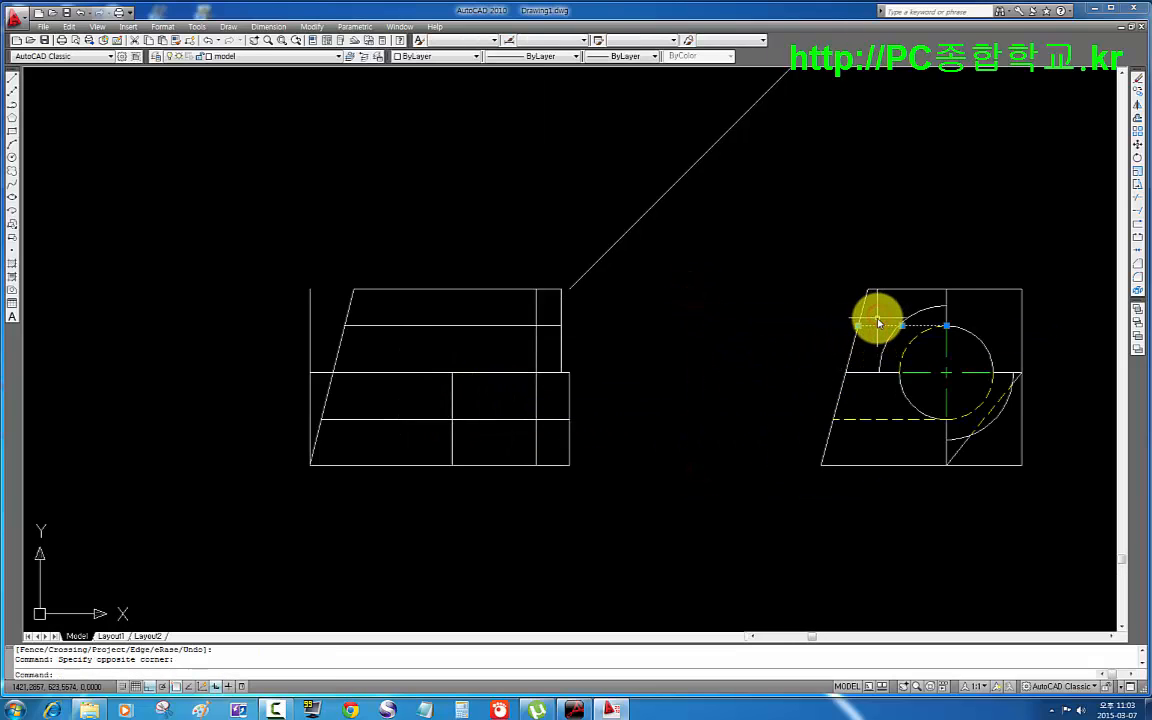
pyautogui.press('Delete')
# - Move the two projected horizontal lines in the front view to the yellow dashed hidden-line layer
pyautogui.scroll(2, 458, 393)
pyautogui.click(600, 332)
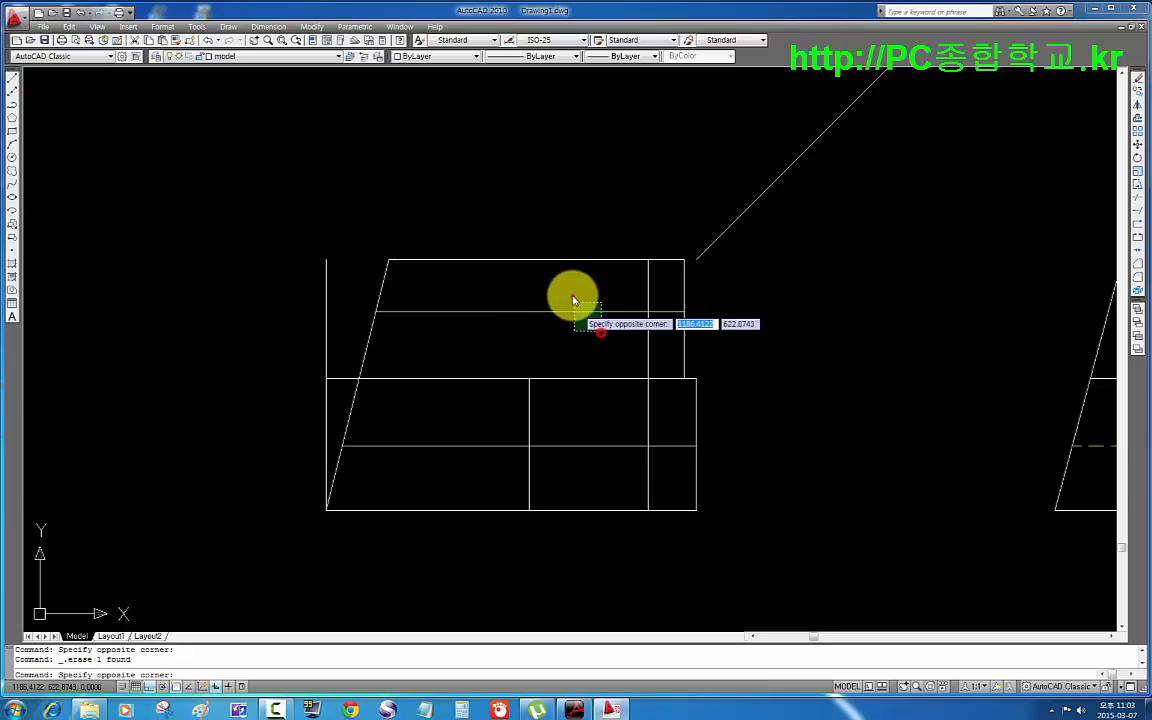
pyautogui.click(573, 298)
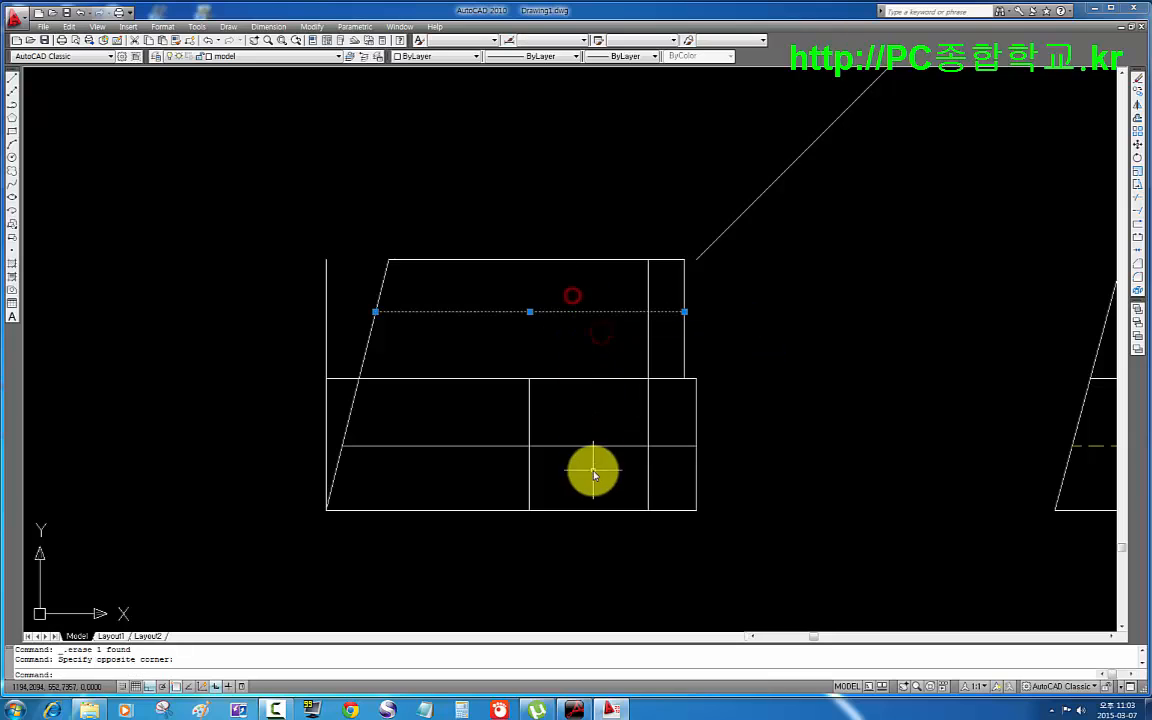
pyautogui.click(290, 56)
pyautogui.click(265, 98)
pyautogui.press('Escape')
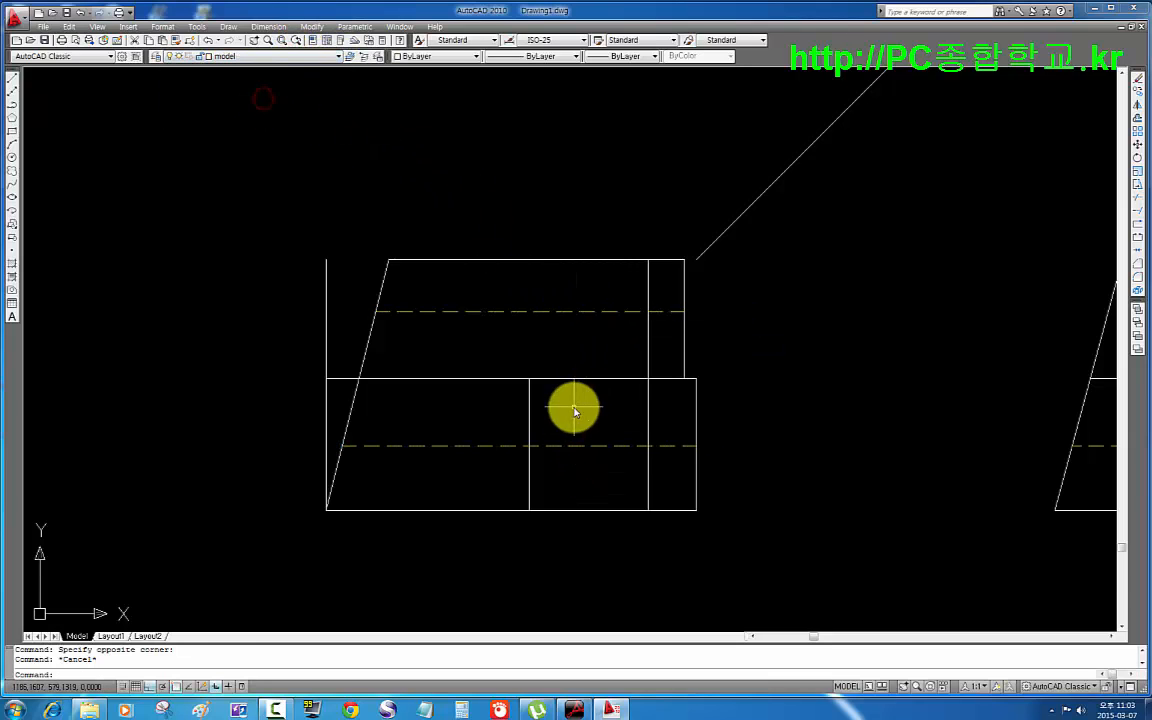
# - Check the views and dimensions in the reference drawing 20150228-2.pdf, and return to the CAD drawing
pyautogui.scroll(-4, 571, 406)
pyautogui.scroll(3, 529, 410)
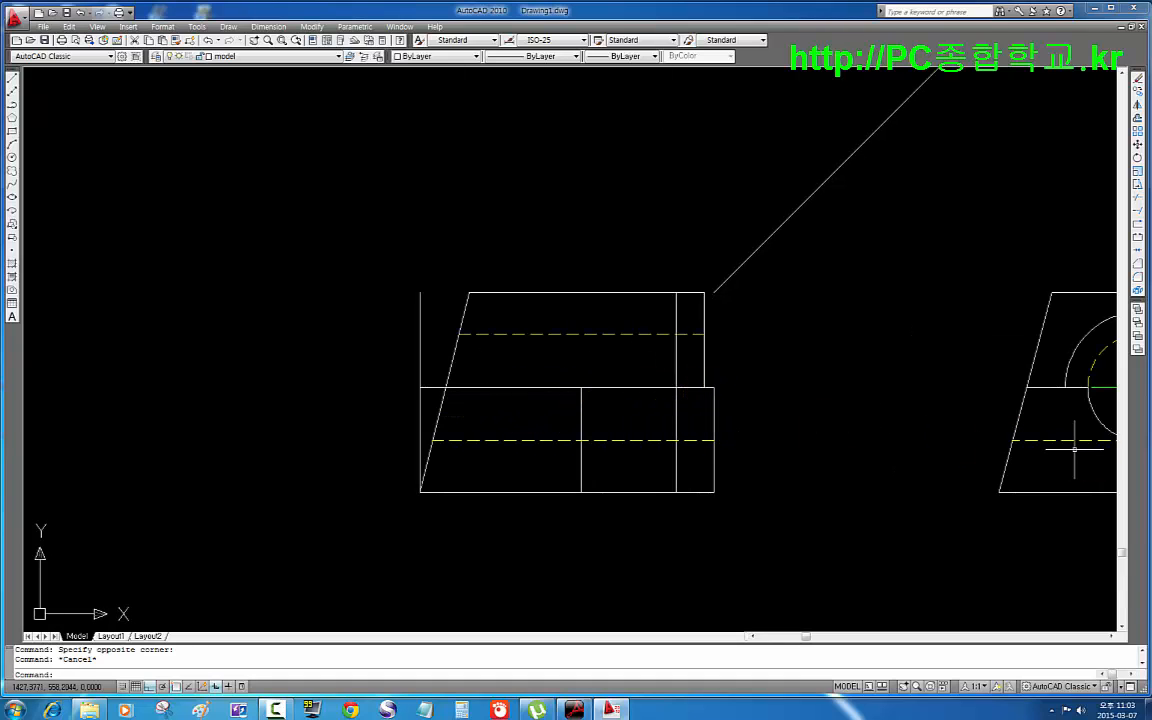
pyautogui.moveTo(1151, 8)
pyautogui.mouseDown()
pyautogui.moveTo(576, 8)
pyautogui.moveTo(584, 68)
pyautogui.mouseUp()
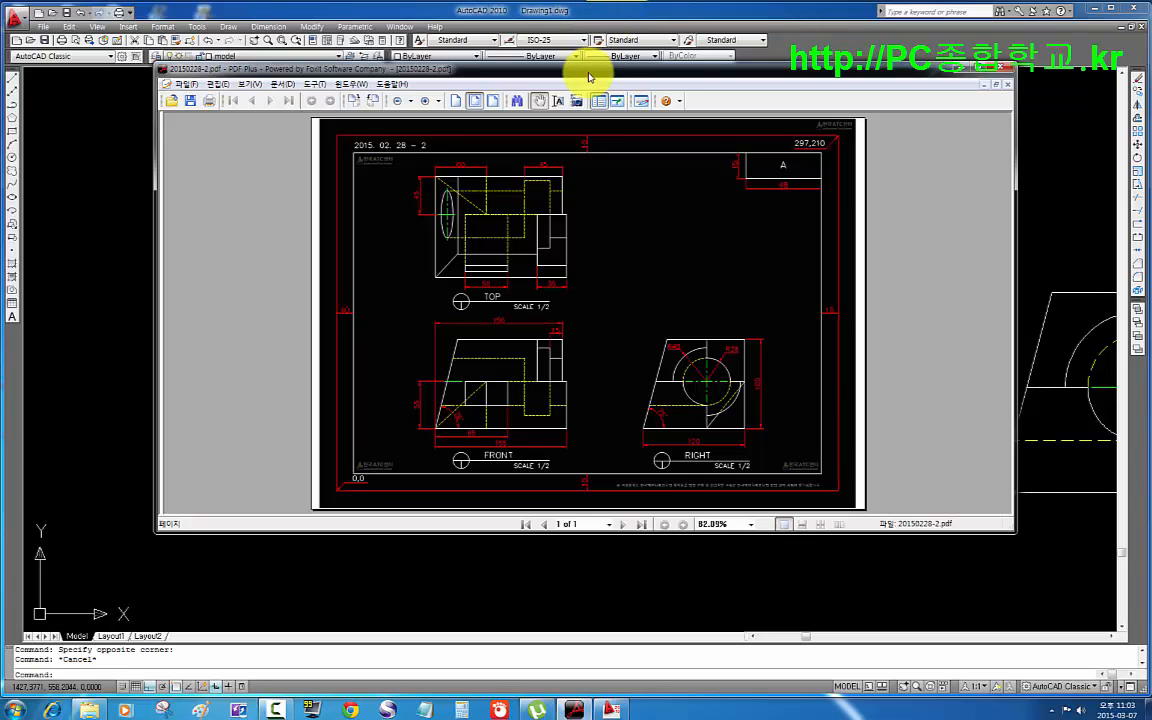
pyautogui.moveTo(589, 70)
pyautogui.mouseDown()
pyautogui.moveTo(1151, 172)
pyautogui.moveTo(1151, 185)
pyautogui.mouseUp()
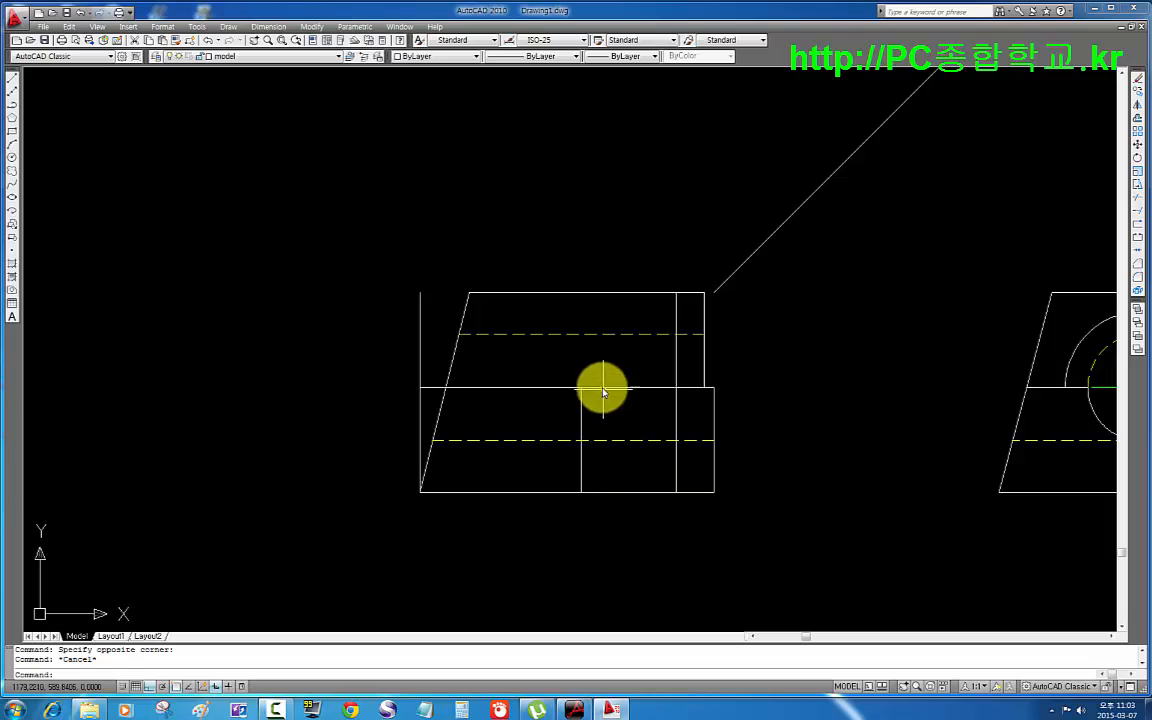
# - Offset the top view's left vertical edge 60 inward
pyautogui.scroll(-2, 621, 390)
pyautogui.moveTo(612, 380); pyautogui.dragTo(586, 527, button='middle')
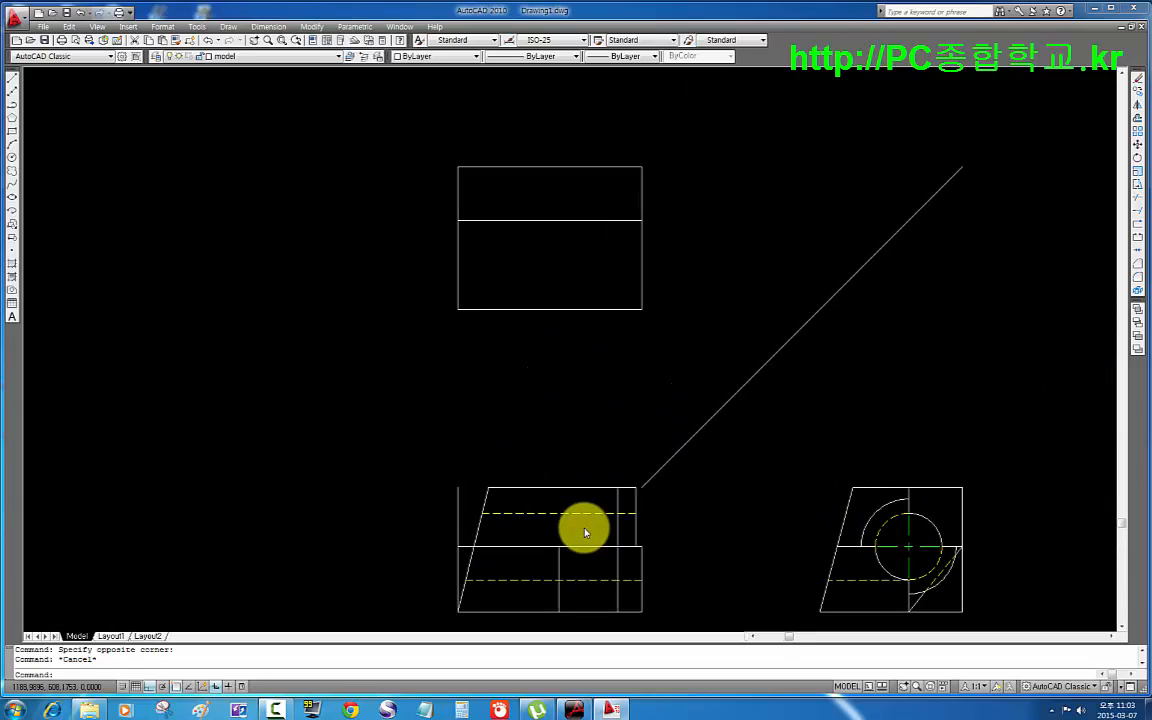
pyautogui.moveTo(593, 442); pyautogui.dragTo(593, 484, button='middle')
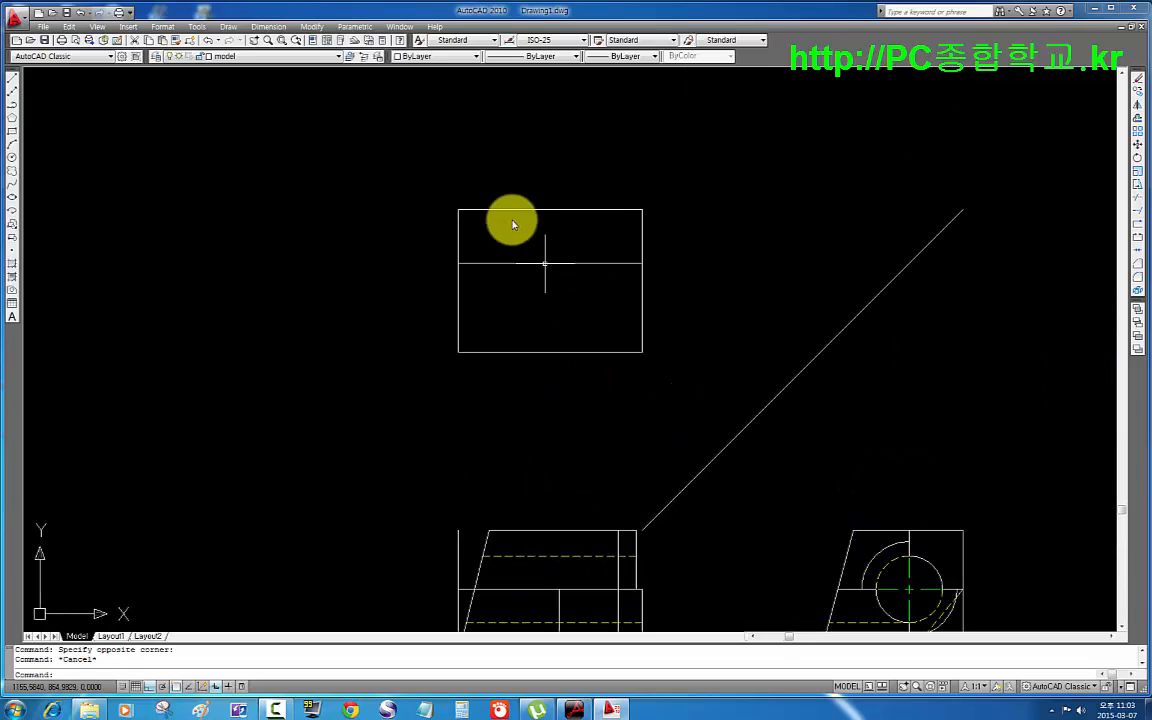
pyautogui.moveTo(557, 310); pyautogui.dragTo(561, 280, button='middle')
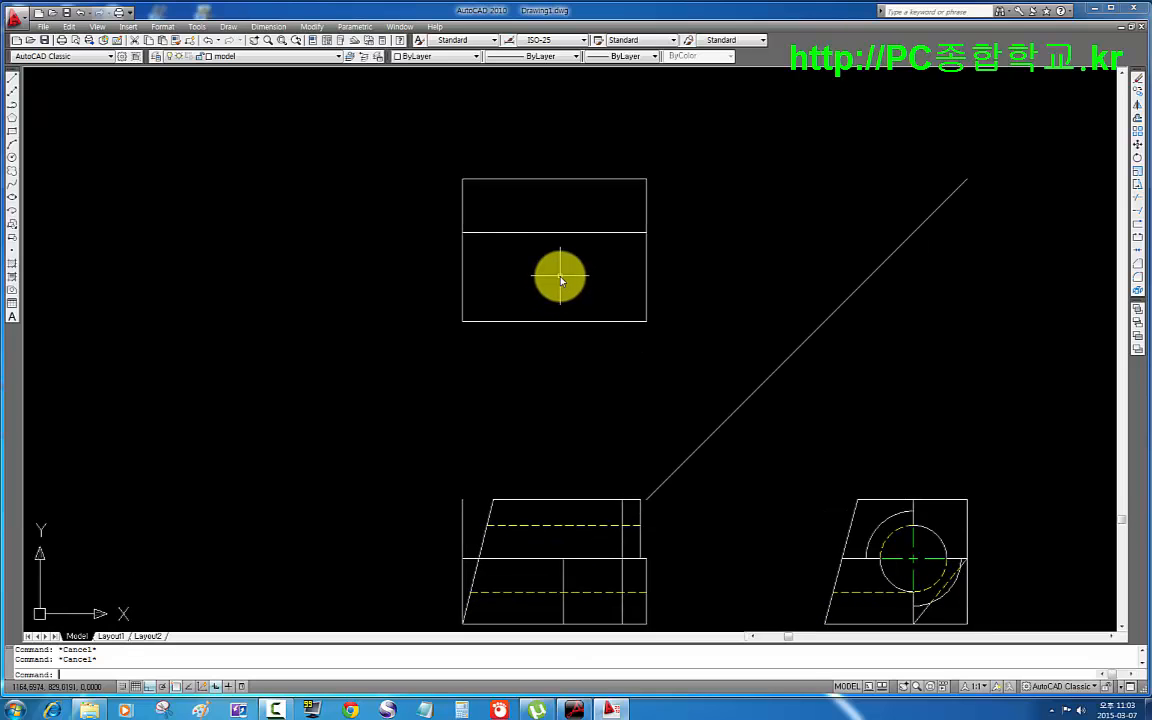
pyautogui.write('o')
pyautogui.press('Return')
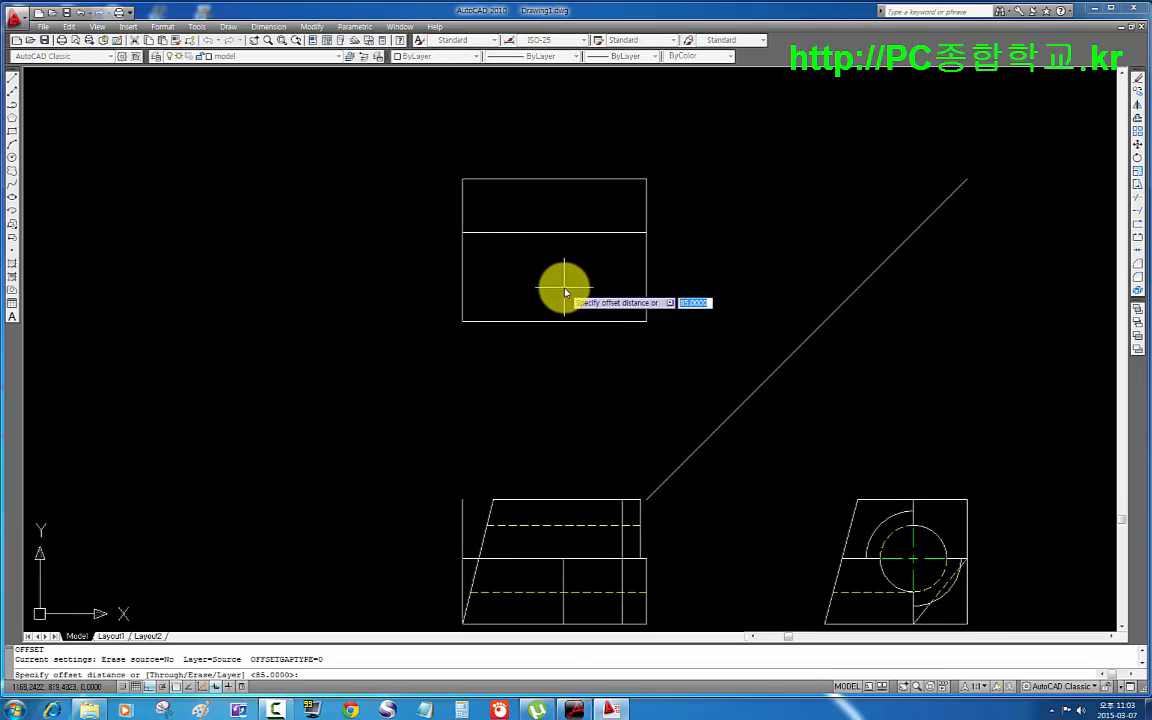
pyautogui.write('60')
pyautogui.press('Return')
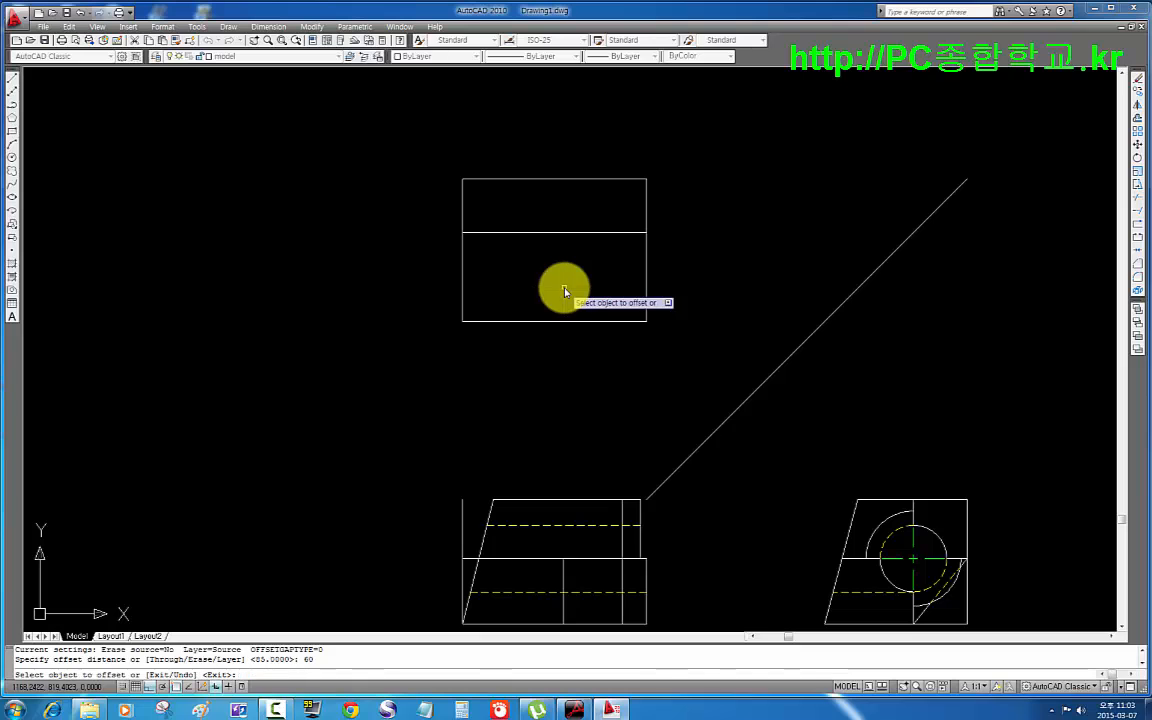
pyautogui.click(464, 208)
pyautogui.click(599, 206)
pyautogui.press('Return')
# - Draw a vertical projection line from the lower end of the top view's offset line down through the front view
pyautogui.moveTo(599, 342); pyautogui.dragTo(607, 302, button='middle')
pyautogui.write('l')
pyautogui.press('Return')
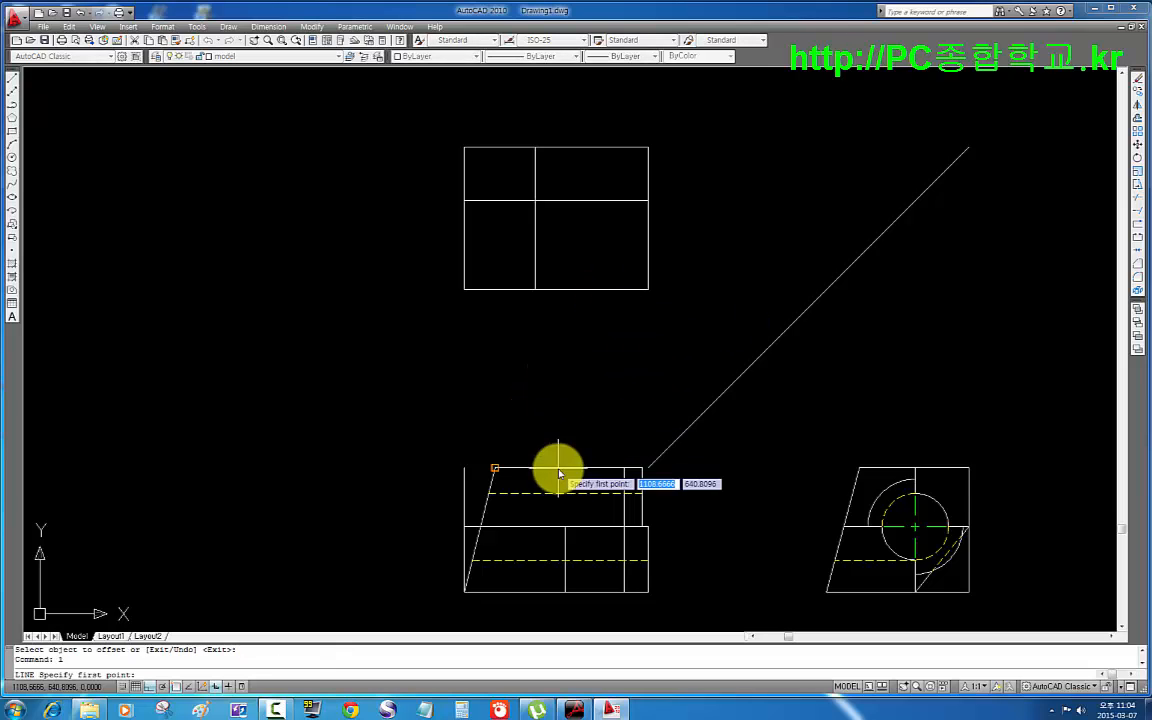
pyautogui.click(535, 289)
pyautogui.moveTo(532, 530); pyautogui.dragTo(535, 465, button='middle')
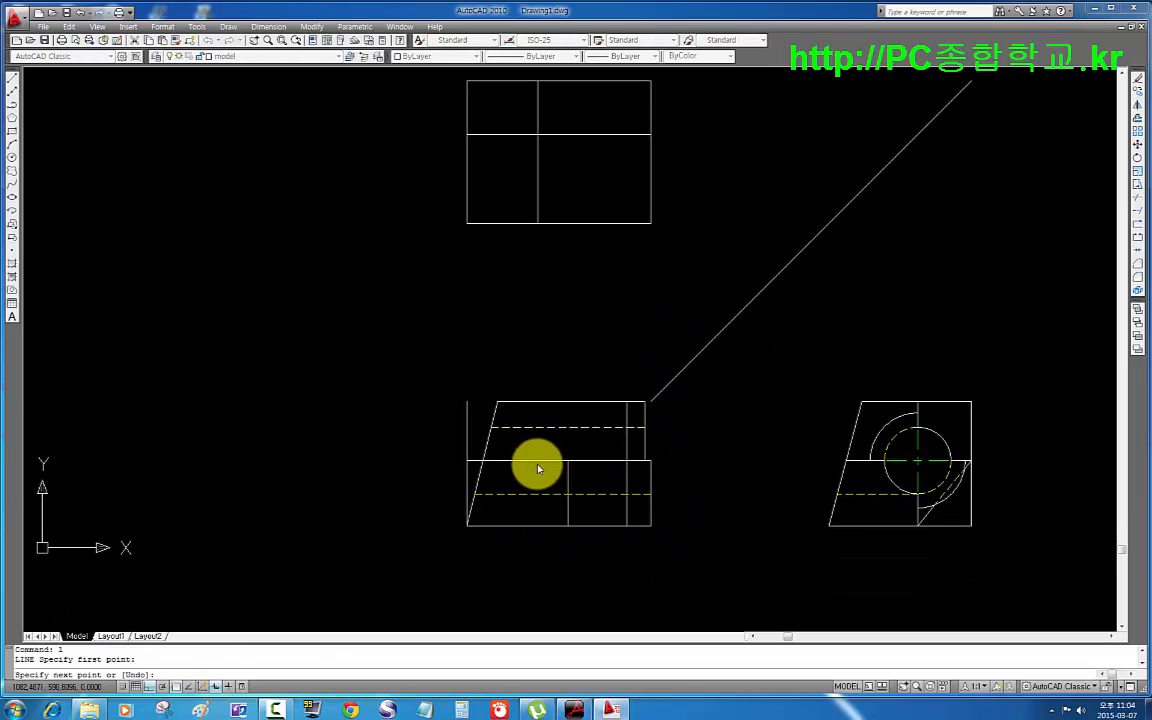
pyautogui.click(528, 545)
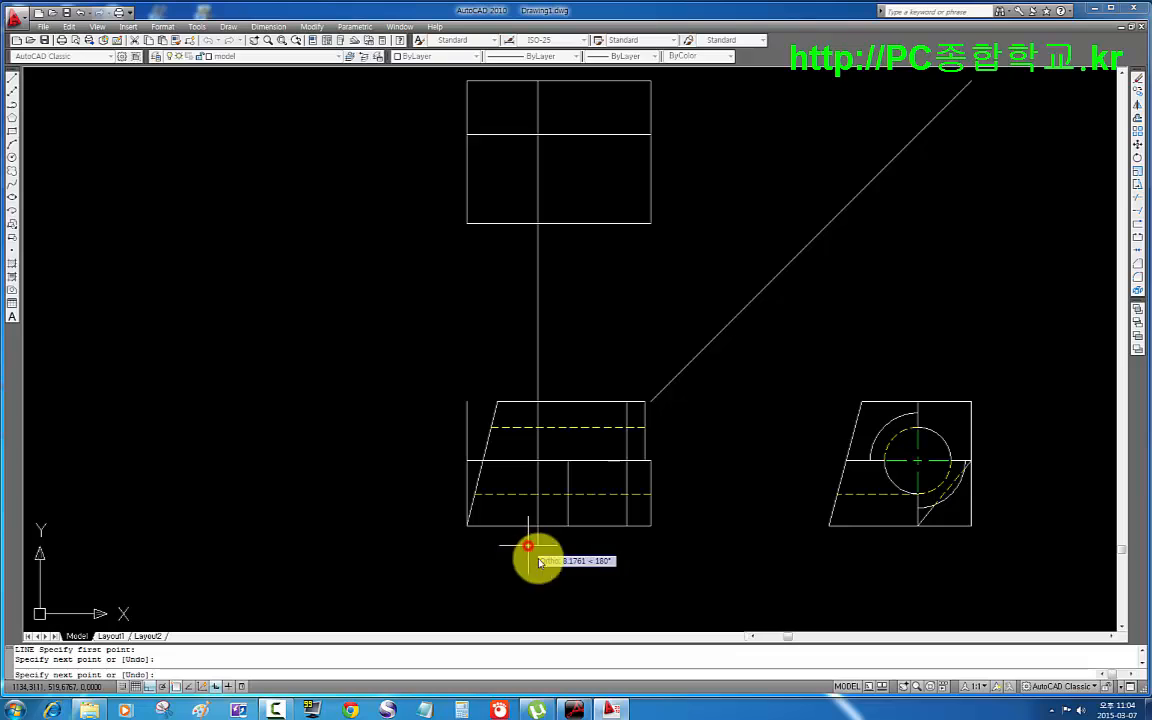
pyautogui.press('Return')
# - Trim the vertical projection line below the front view's base and between its upper dashed line and central horizontal edge
pyautogui.write('tr')
pyautogui.press('Return')
pyautogui.press('Return')
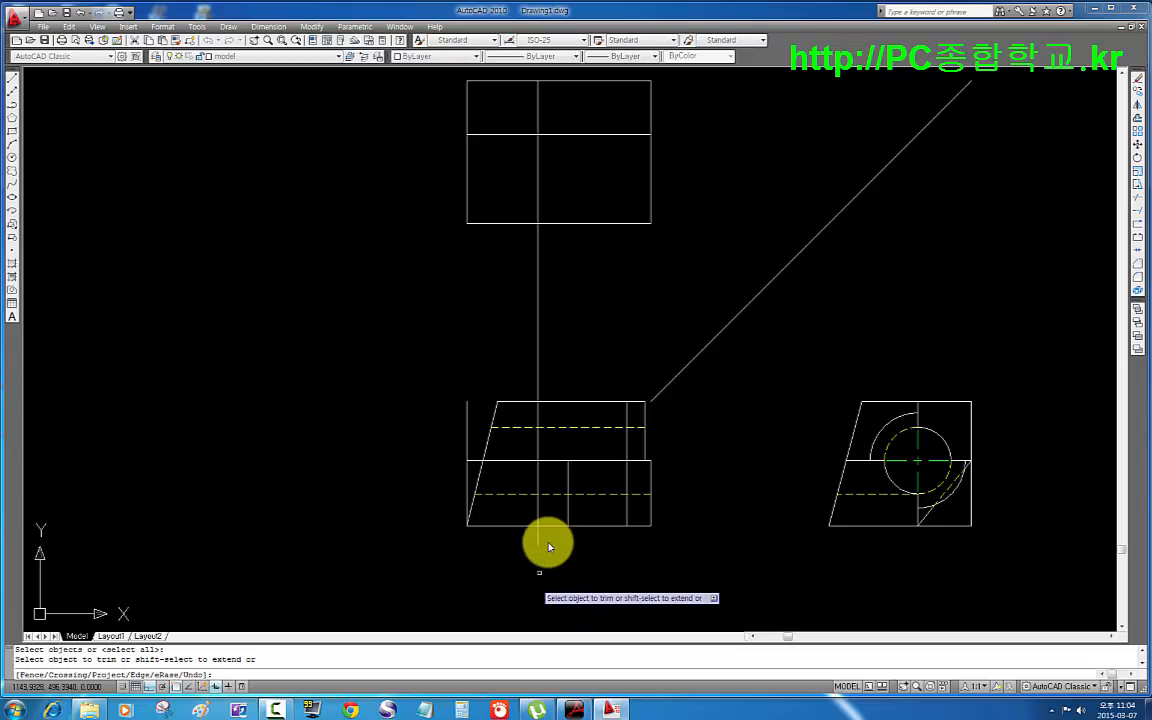
pyautogui.click(548, 537)
pyautogui.click(517, 535)
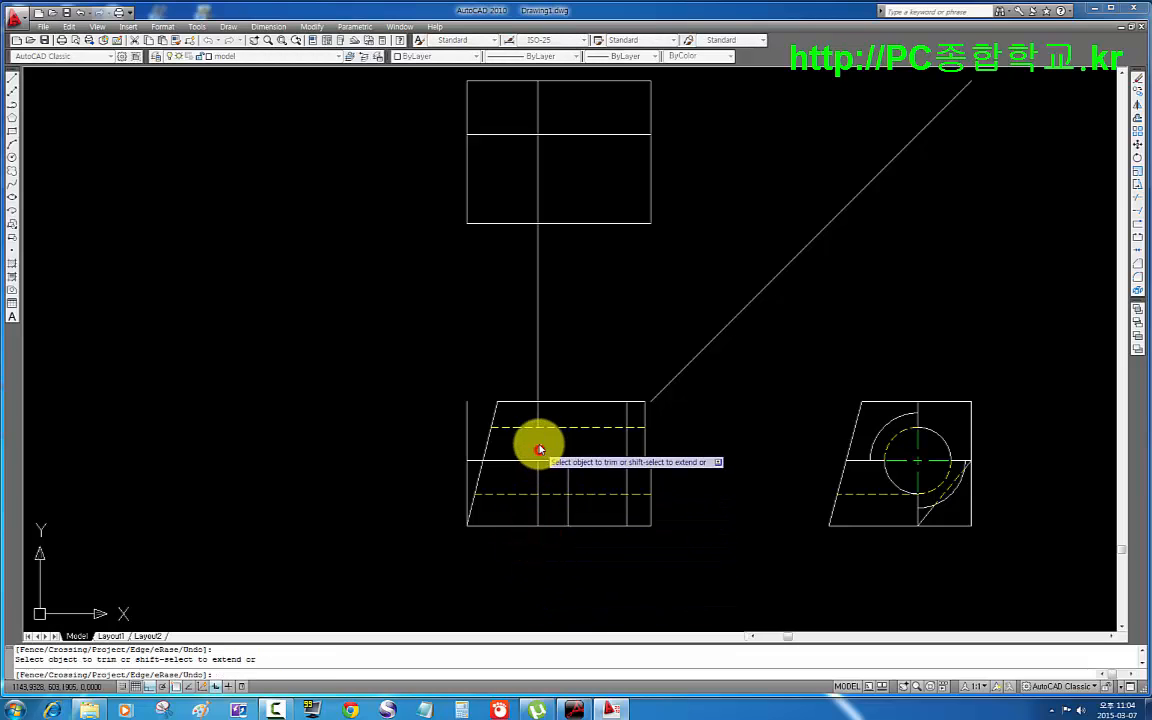
pyautogui.press('Return')
pyautogui.click(548, 341)
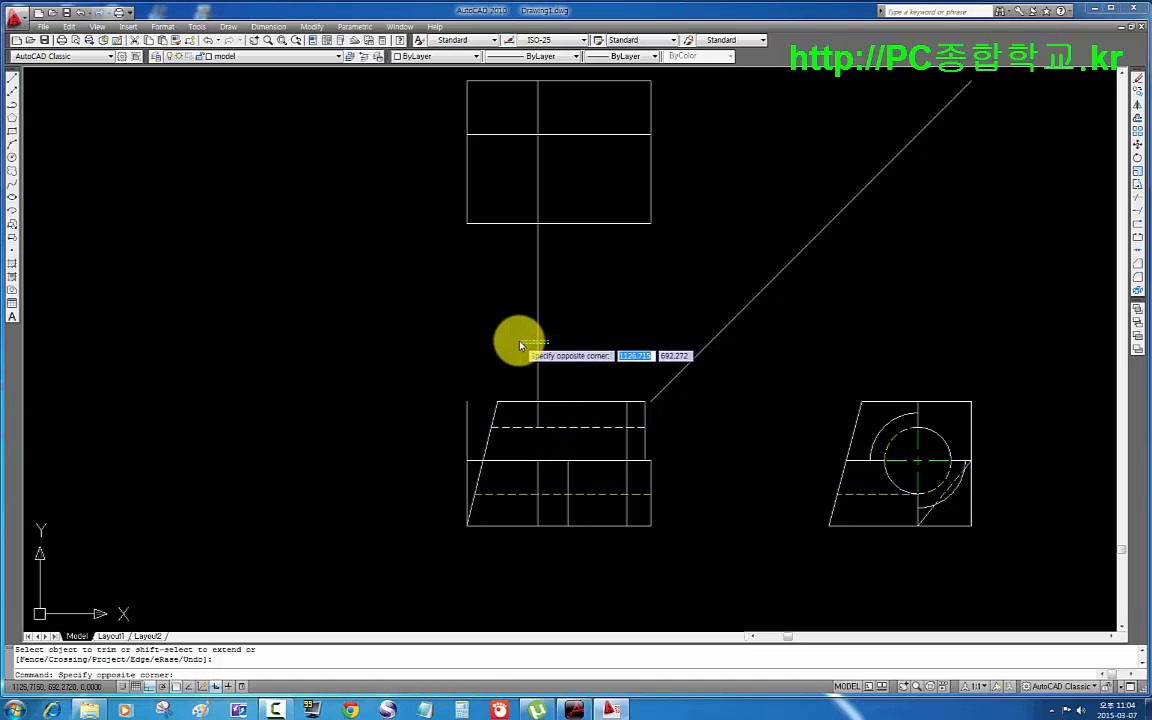
pyautogui.press('Escape')
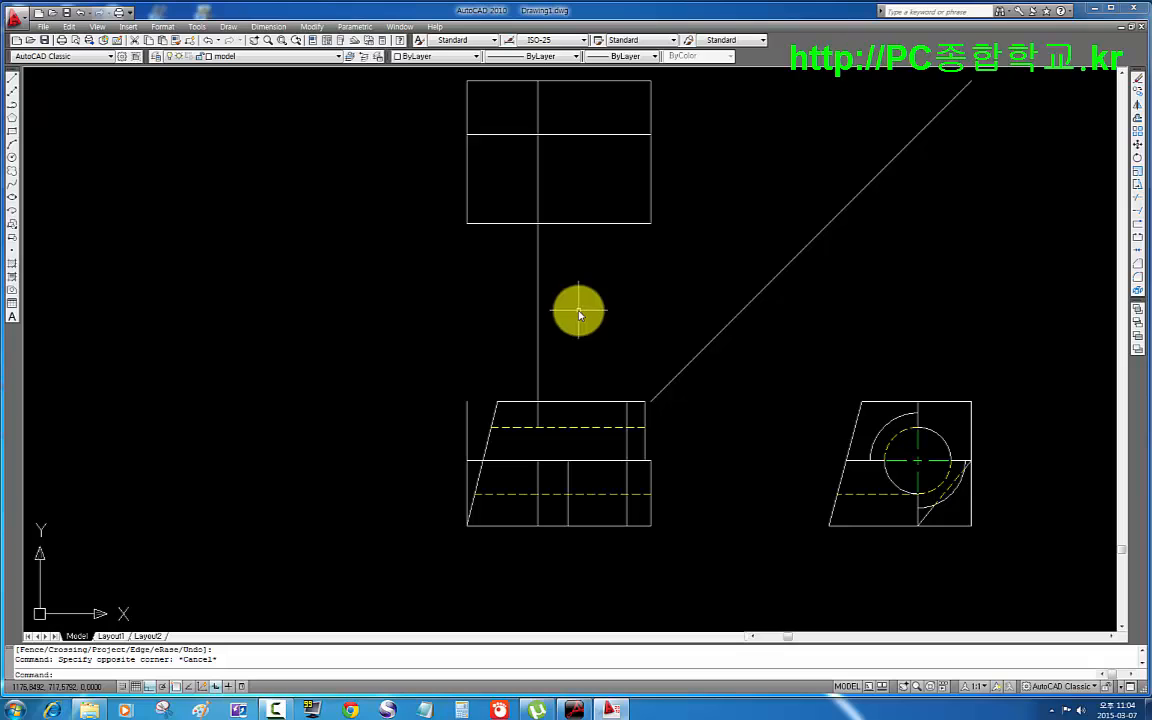
# - Trim the remaining stub above the front view's upper dashed line, and delete the projection line between the top and front views
pyautogui.write('tr')
pyautogui.press('Return')
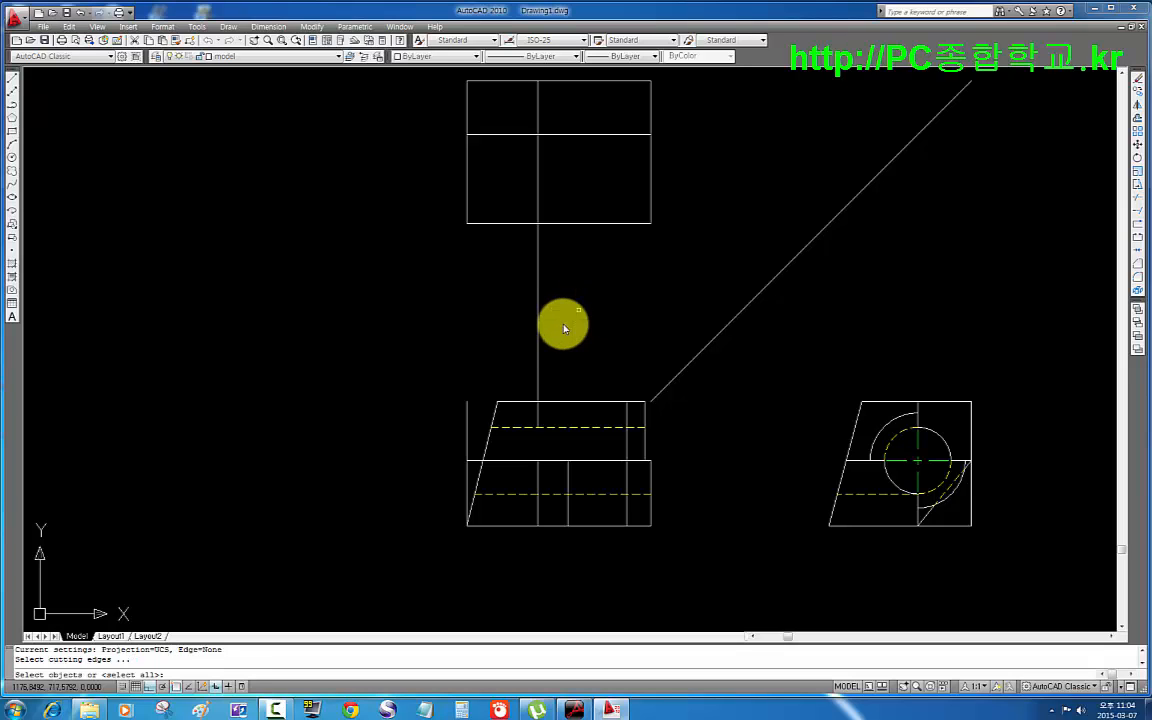
pyautogui.press('Return')
pyautogui.click(545, 410)
pyautogui.click(506, 411)
pyautogui.click(558, 350)
pyautogui.click(498, 343)
pyautogui.click(498, 346)
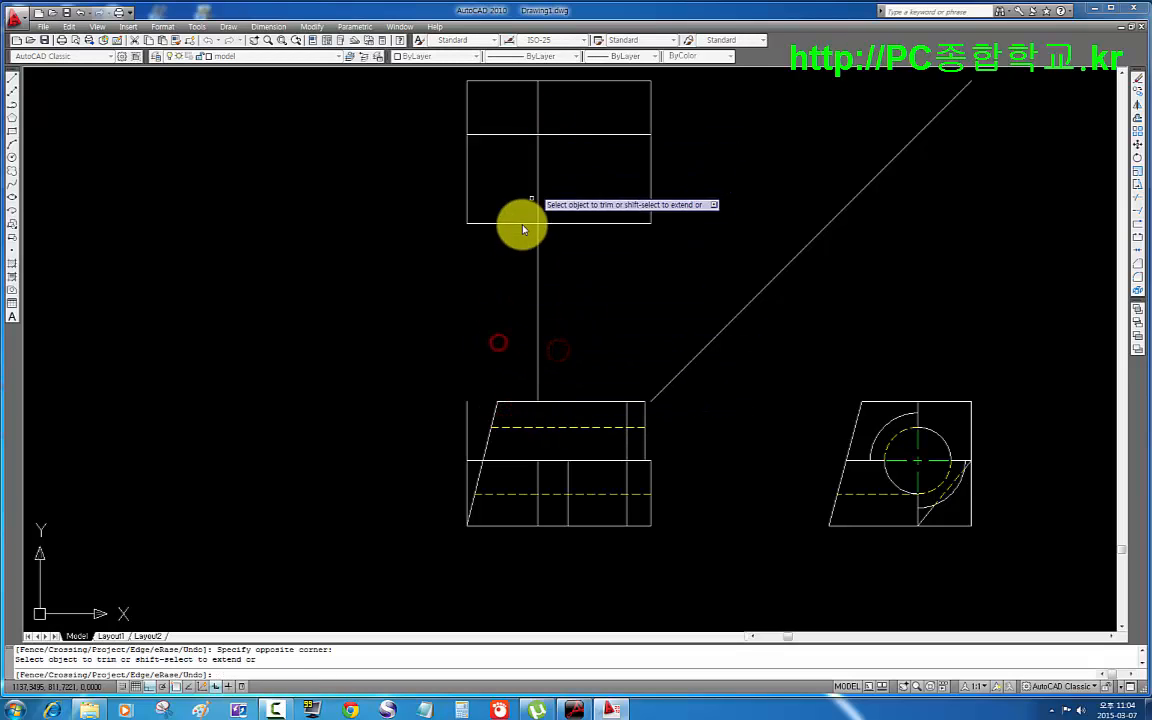
pyautogui.press('Return')
pyautogui.click(538, 273)
pyautogui.press('Delete')
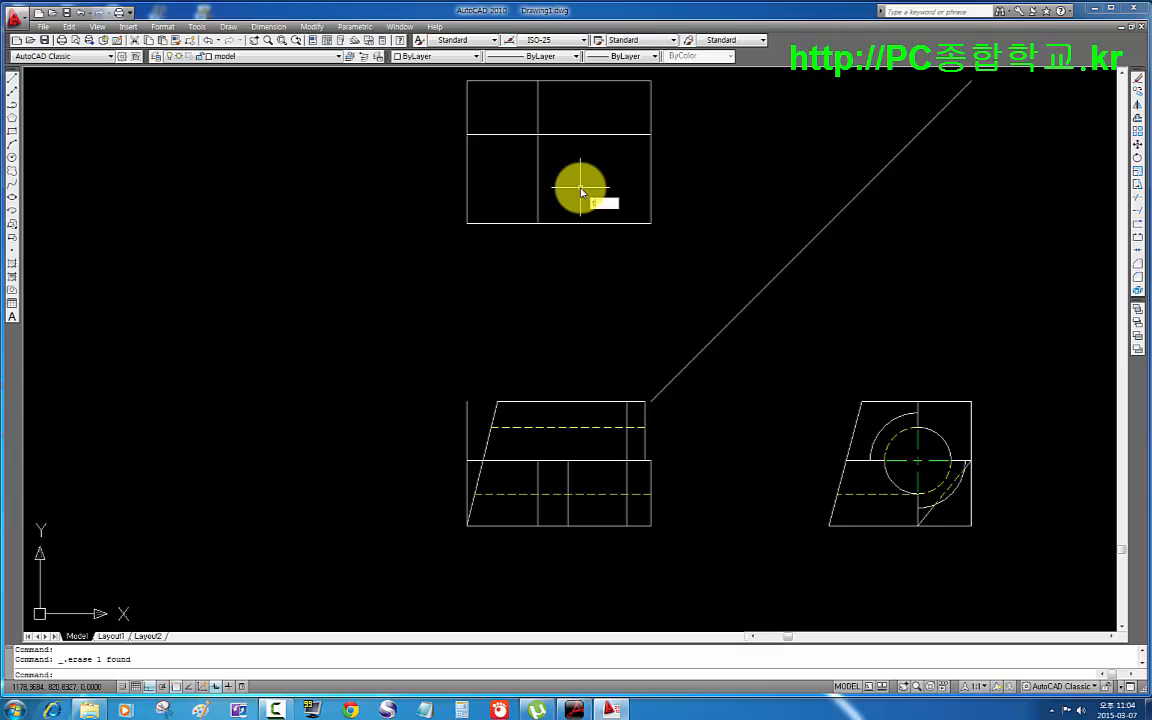
# - Trim the top view's offset vertical line below the inner horizontal edge
pyautogui.press('Return')
pyautogui.press('Return')
pyautogui.click(574, 186)
pyautogui.click(480, 191)
pyautogui.press('Escape')
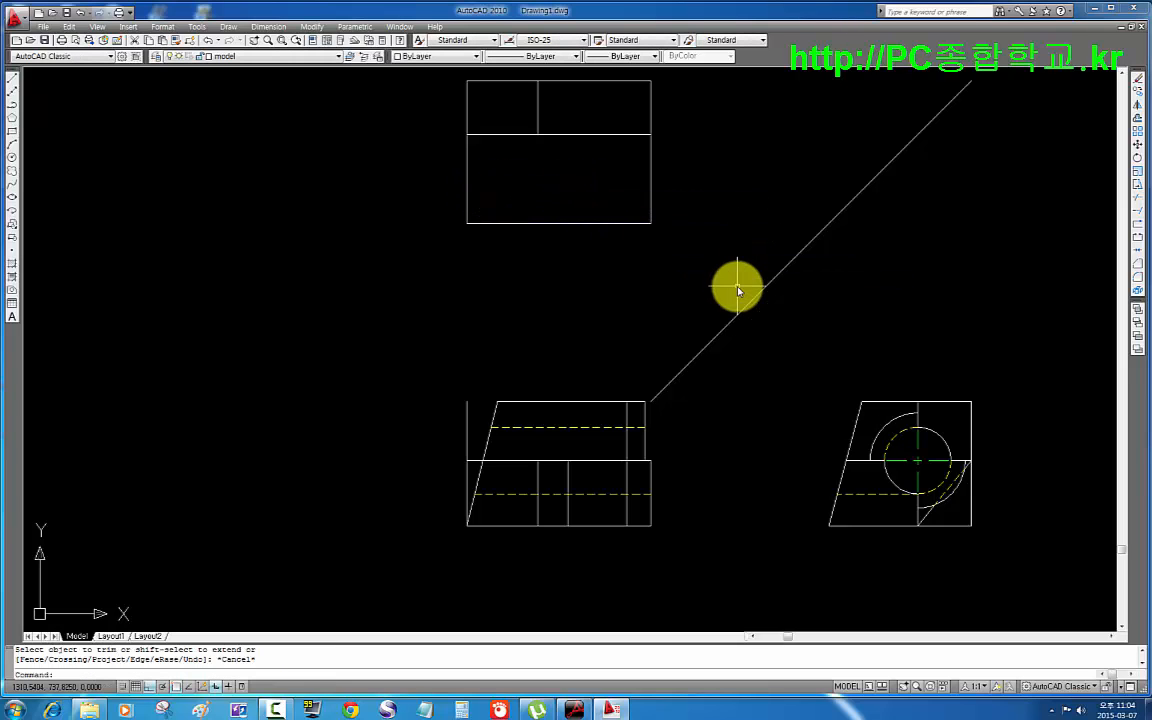
pyautogui.press('Escape')
# - Draw a vertical projection line from the front view's upper right corner up past the top view's upper edge
pyautogui.moveTo(684, 349); pyautogui.dragTo(675, 360, button='middle')
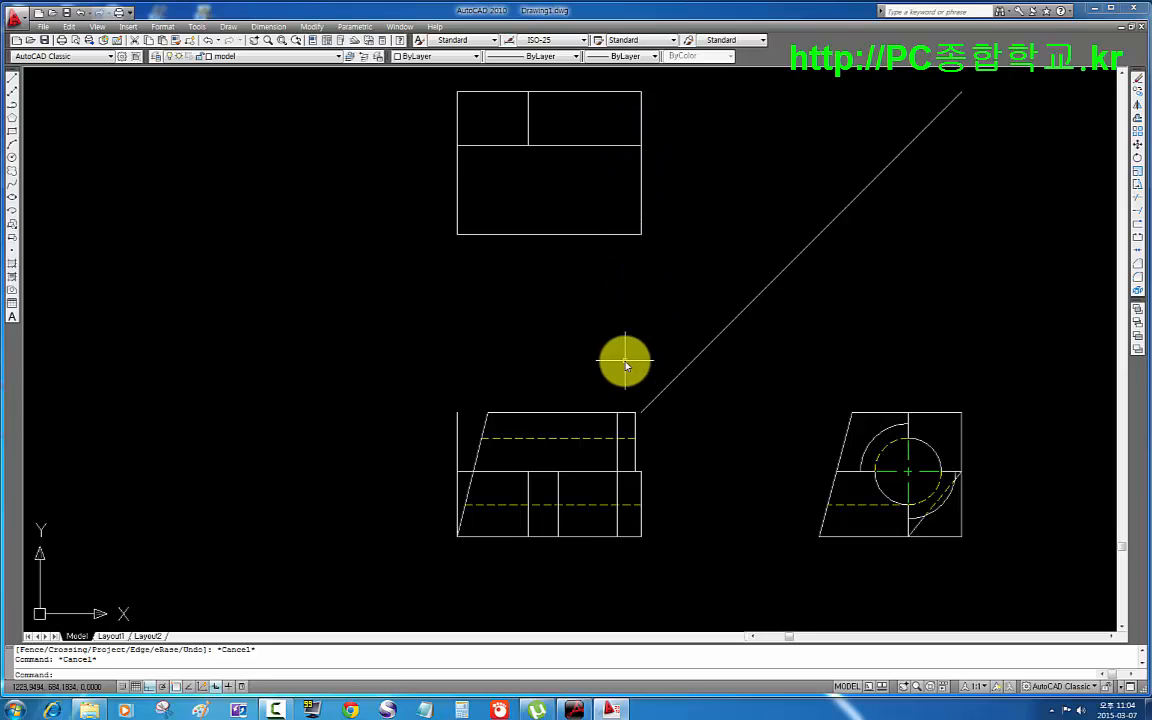
pyautogui.write('l')
pyautogui.press('Return')
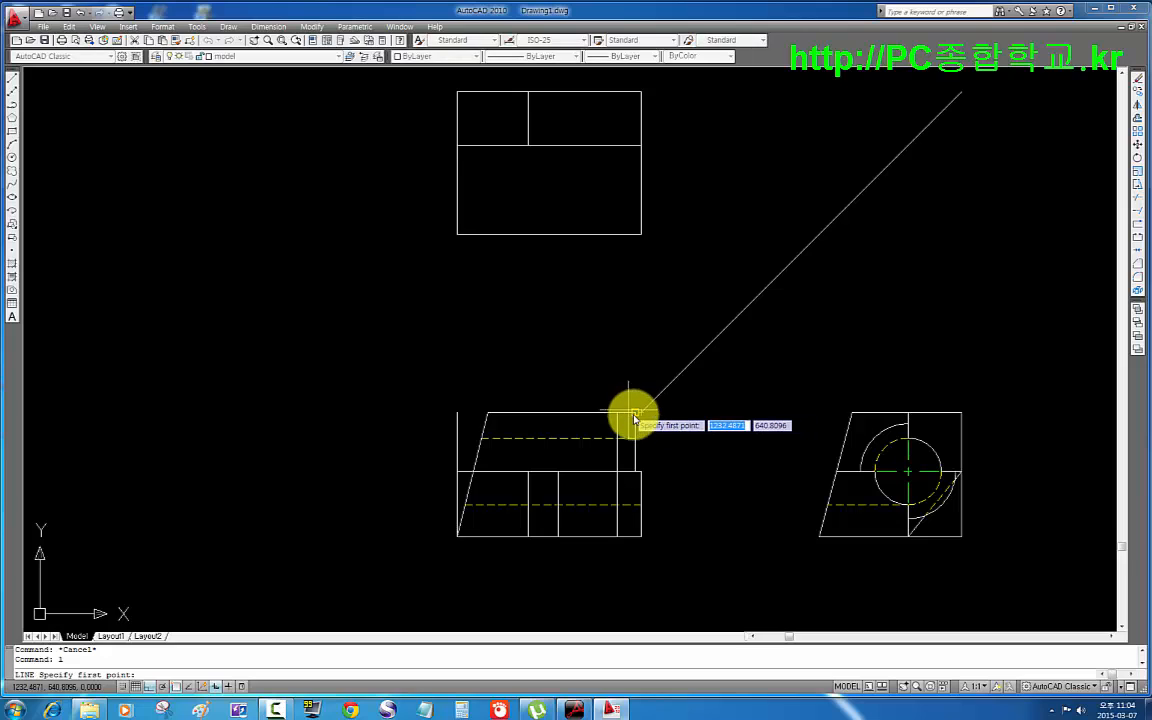
pyautogui.moveTo(640, 339); pyautogui.dragTo(624, 446, button='middle')
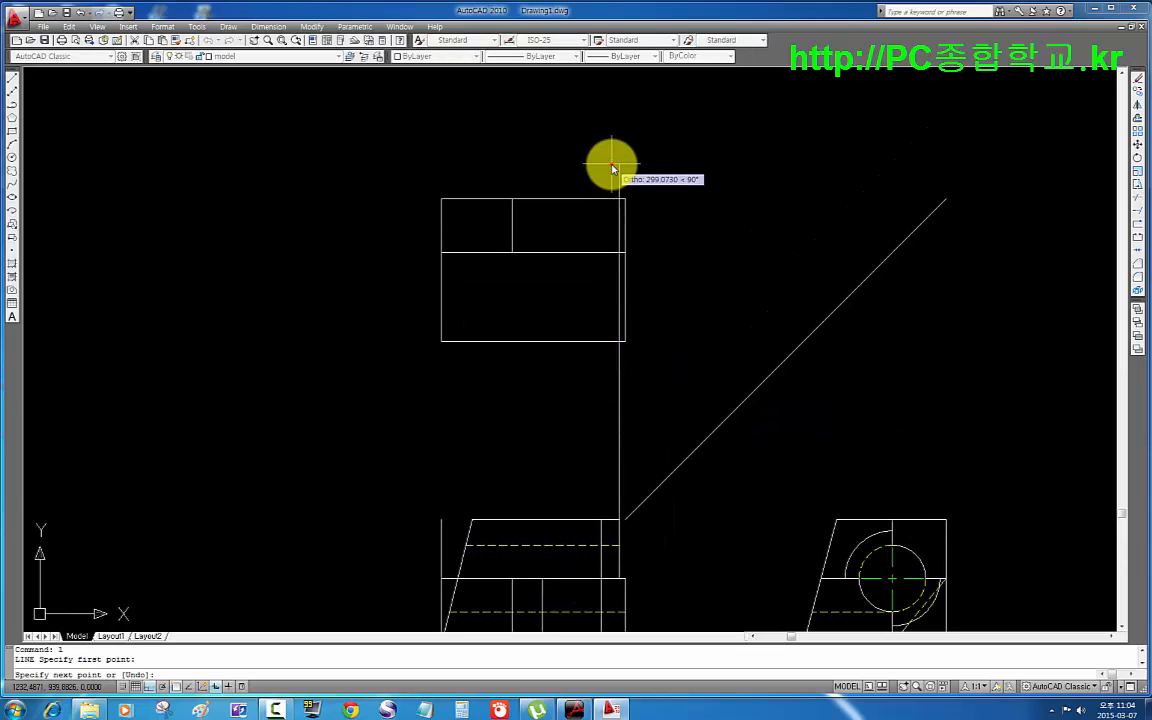
pyautogui.click(612, 165)
pyautogui.press('Return')
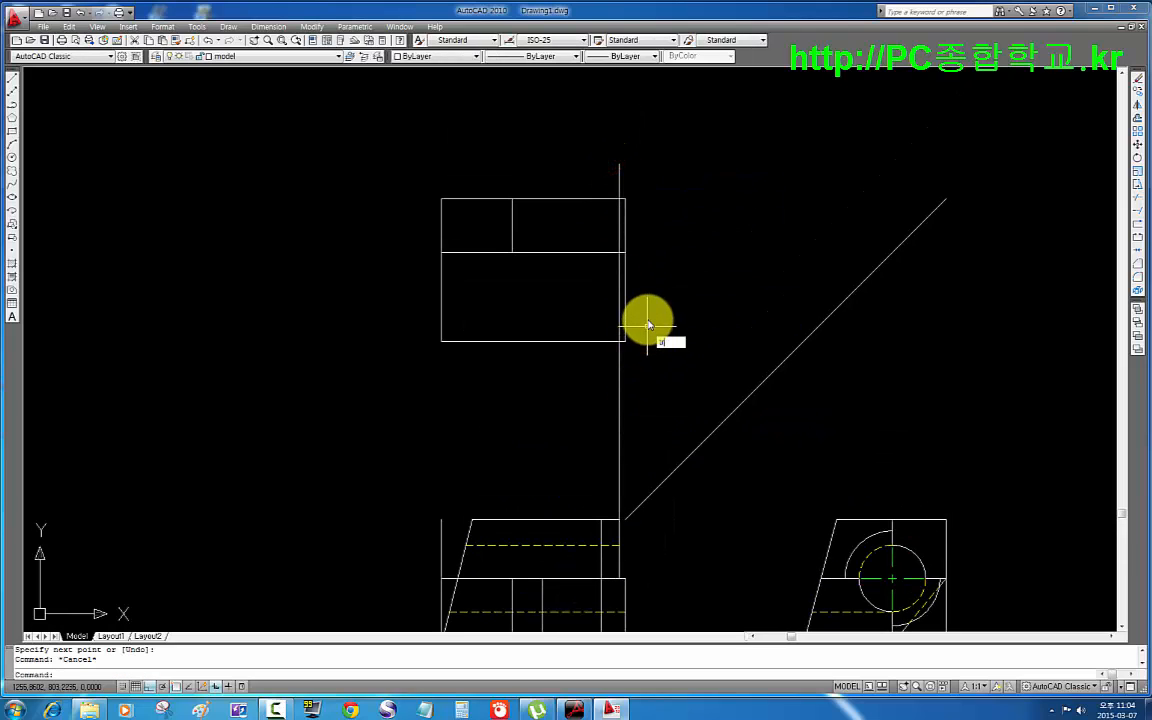
# - Trim the projection line above and inside the top view's lower section, and cut away the upper section's excess right corner
pyautogui.write('tr')
pyautogui.press('Return')
pyautogui.press('Return')
pyautogui.click(620, 173)
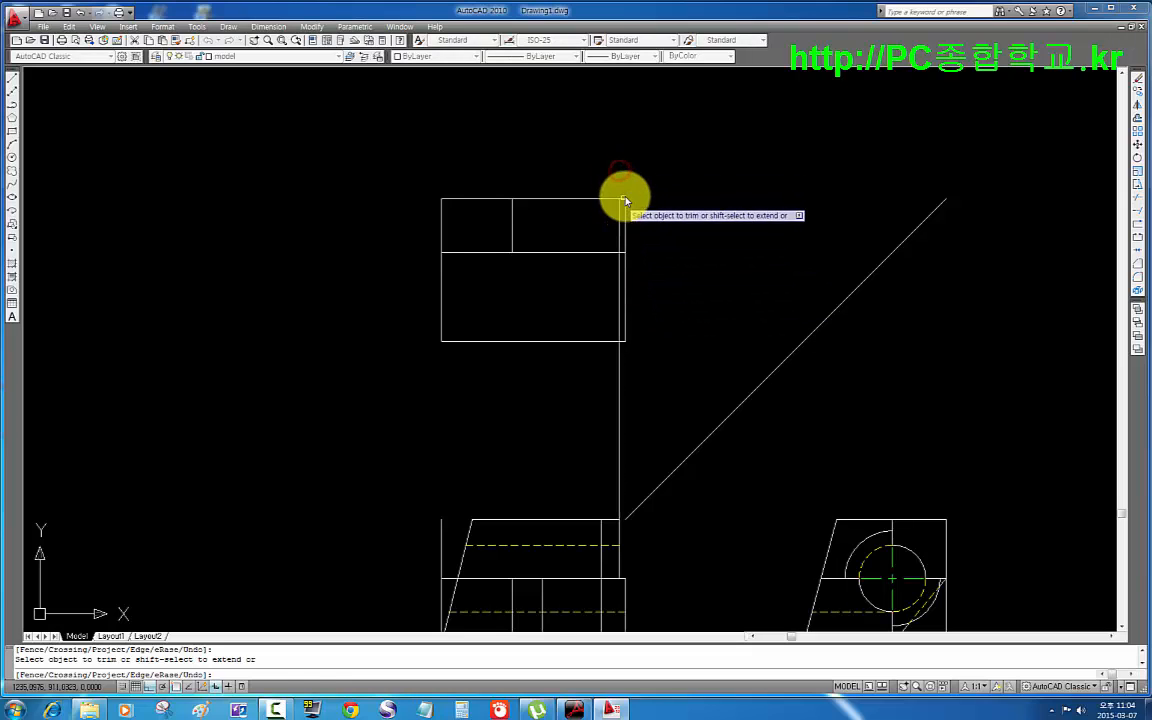
pyautogui.click(625, 197)
pyautogui.click(627, 231)
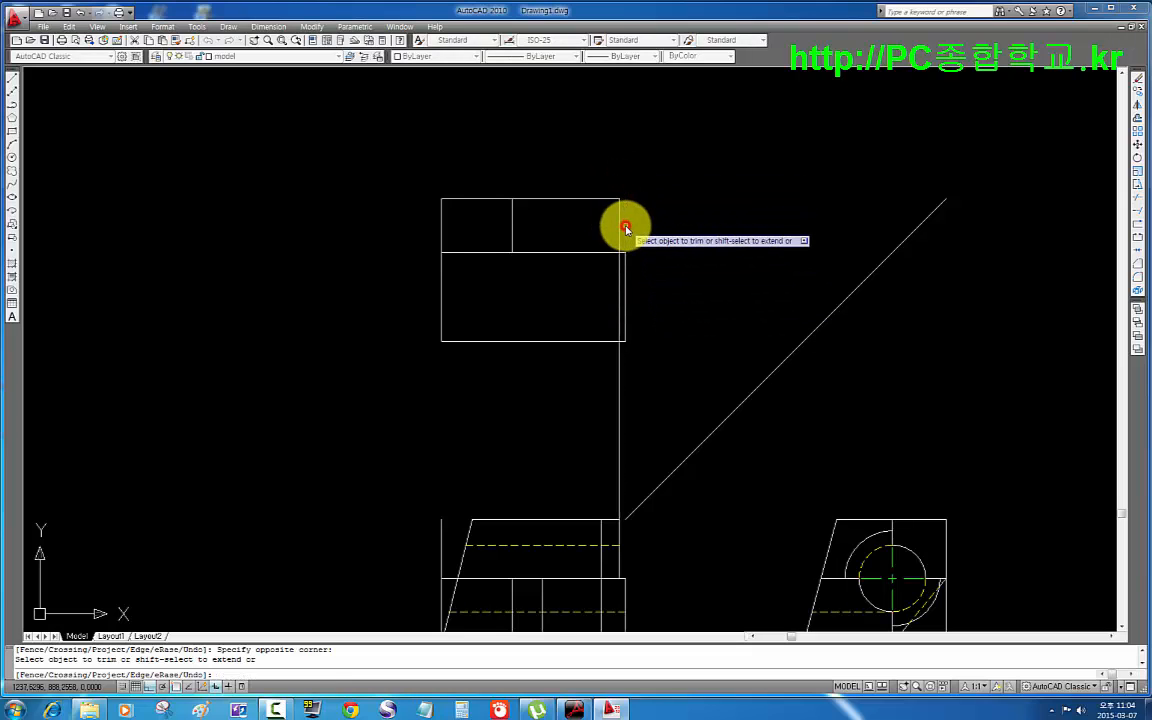
pyautogui.click(621, 298)
pyautogui.click(620, 300)
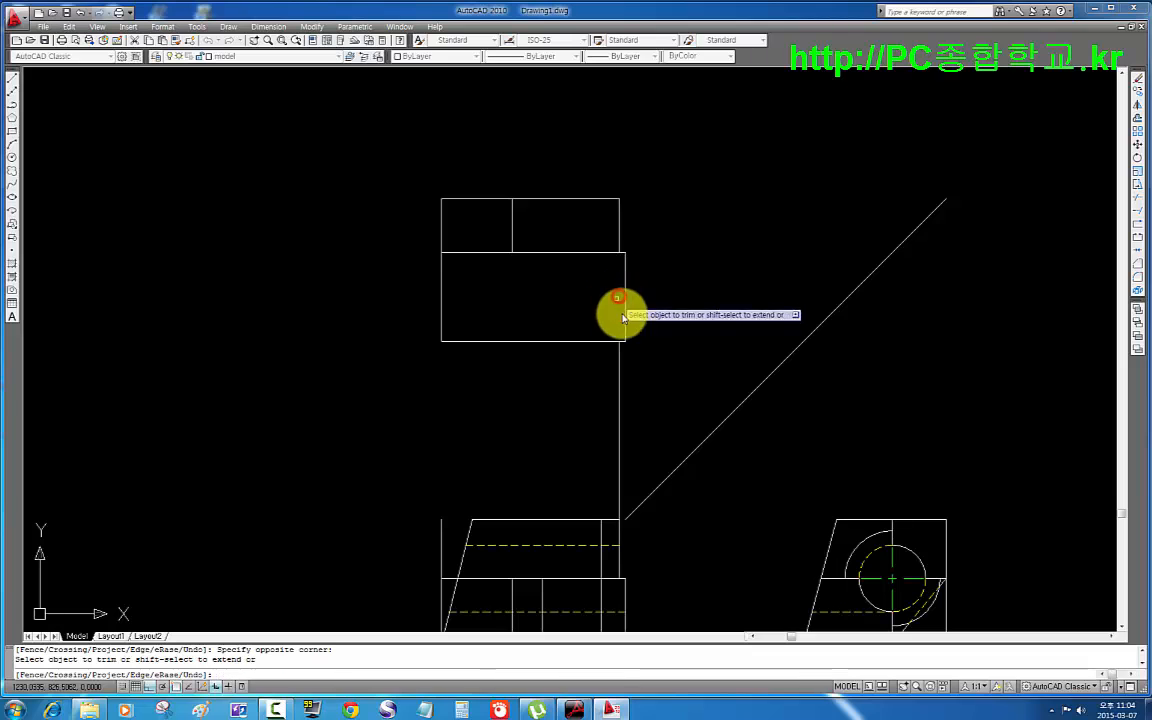
pyautogui.press('Return')
# - Delete the remaining vertical projection line between the top and front views
pyautogui.click(626, 384)
pyautogui.click(572, 408)
pyautogui.press('Delete')
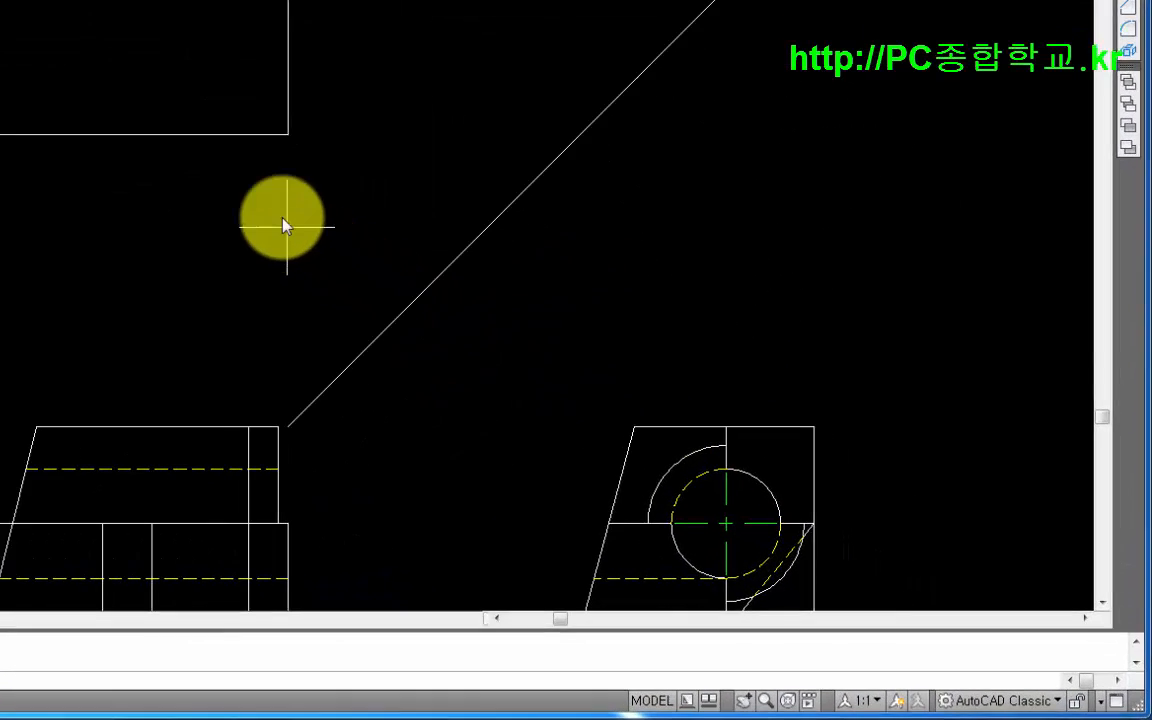
# - Offset the right edge of the top view's upper section 45 inward
pyautogui.moveTo(358, 216); pyautogui.dragTo(361, 218, button='middle')
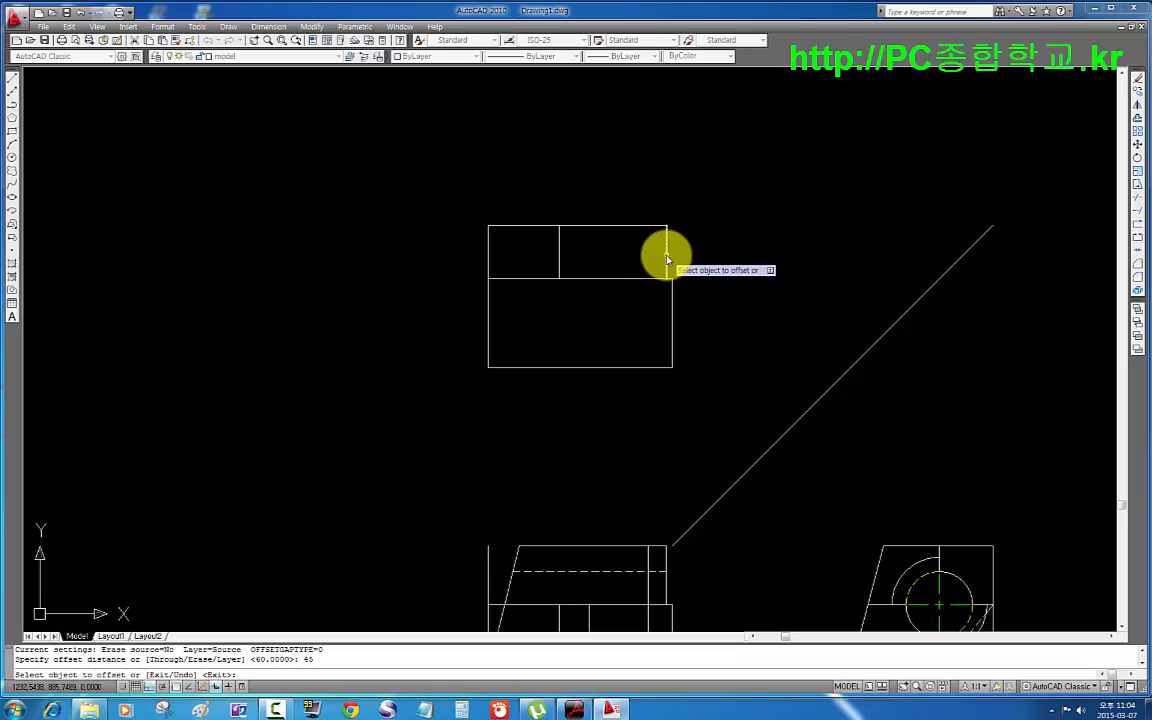
pyautogui.click(664, 252)
pyautogui.click(620, 250)
pyautogui.press('Escape')
pyautogui.press('Escape')
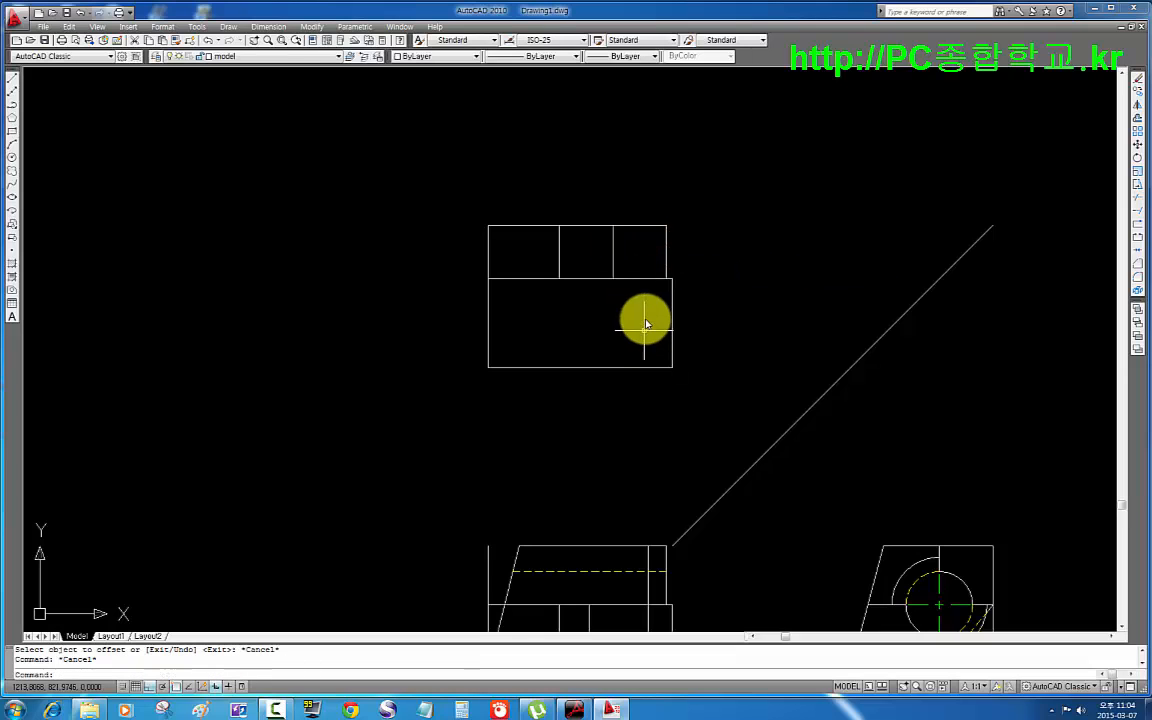
# - Stretch the lower end of the new offset line down into the top view's lower section
pyautogui.click(626, 244)
pyautogui.click(603, 249)
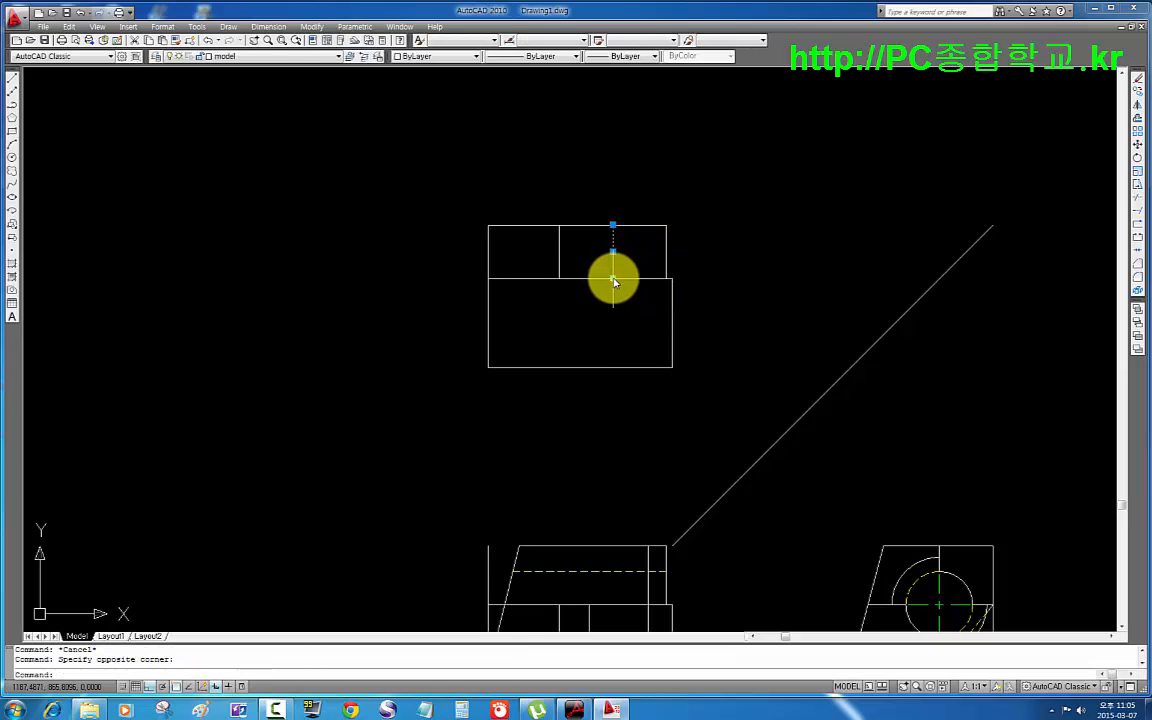
pyautogui.click(613, 279)
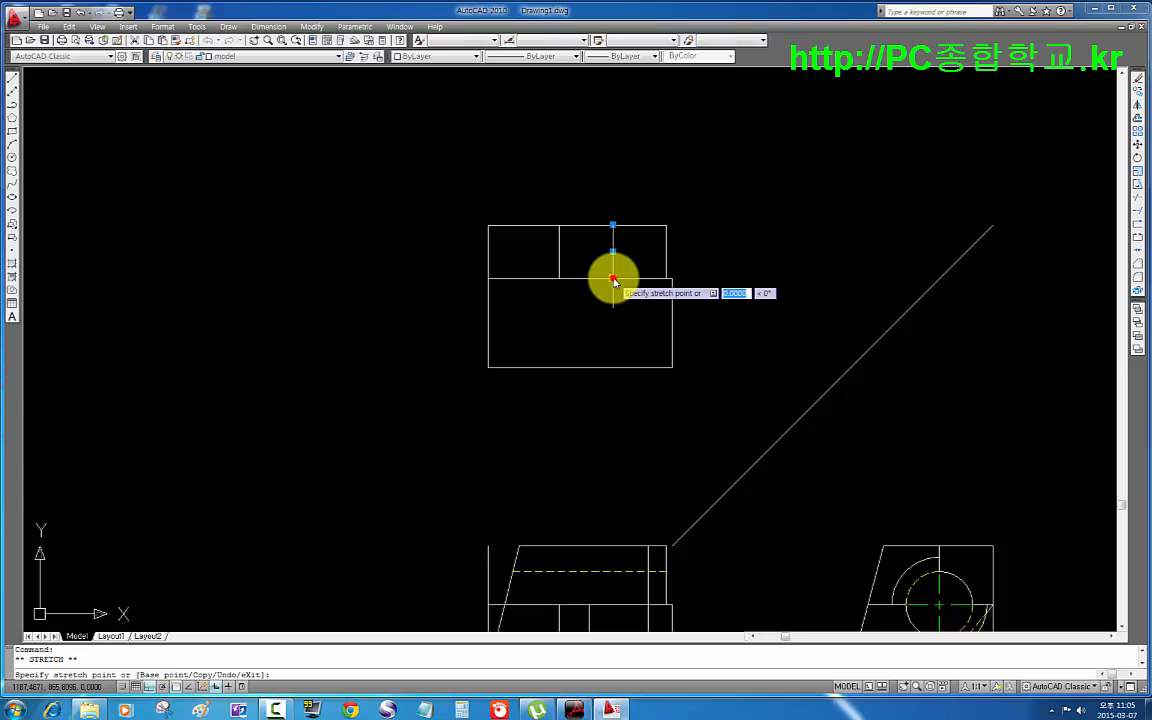
pyautogui.click(618, 352)
pyautogui.press('Escape')
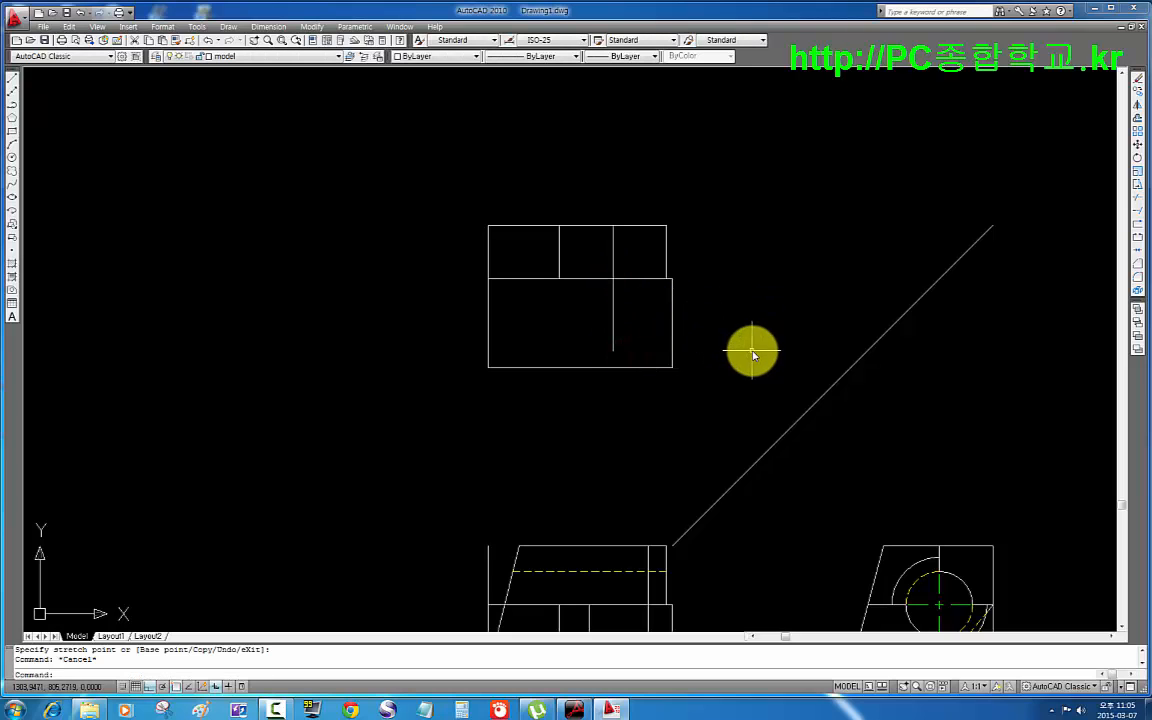
# - Draw a vertical projection line from the right quadrant of the right view's circle up past the diagonal line
pyautogui.moveTo(751, 347); pyautogui.dragTo(751, 301, button='middle')
pyautogui.moveTo(947, 511); pyautogui.dragTo(828, 468, button='middle')
pyautogui.press('Escape')
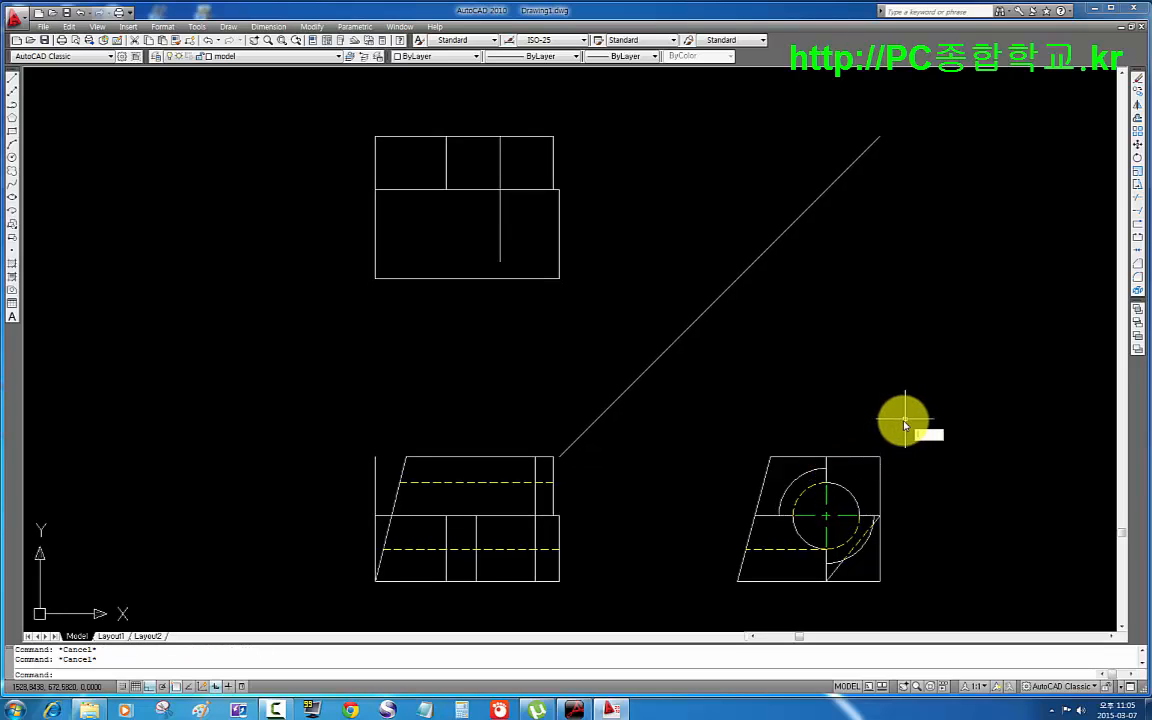
pyautogui.write('l')
pyautogui.press('Return')
pyautogui.click(862, 515)
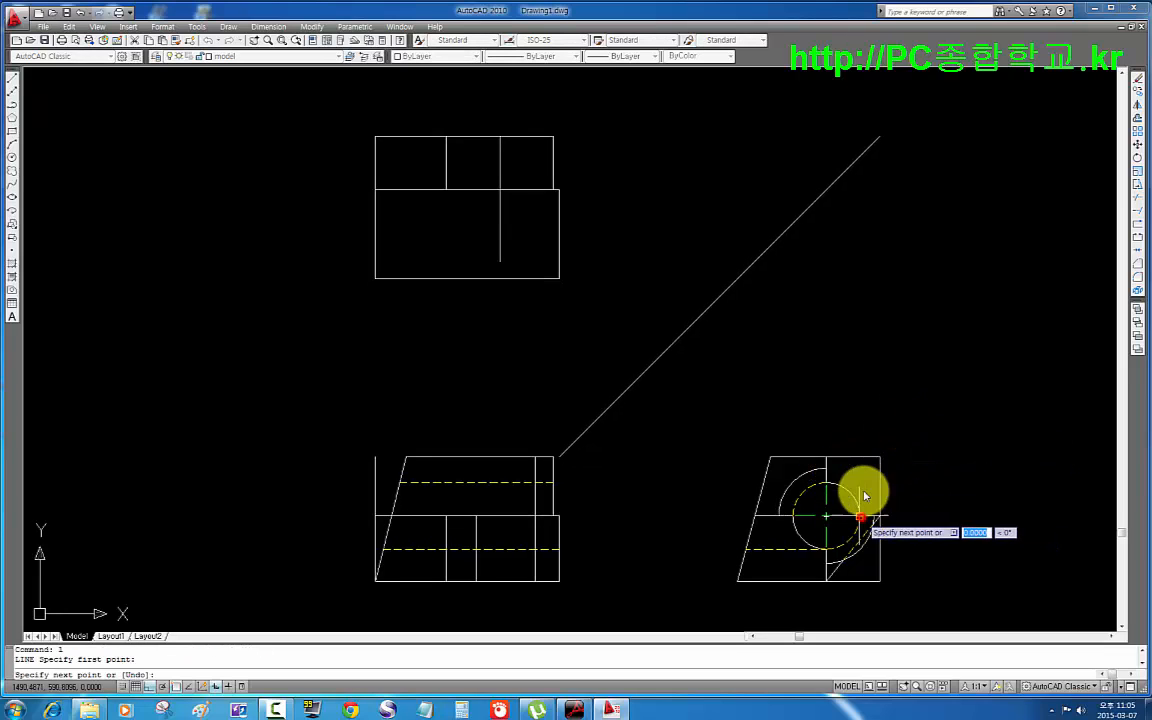
pyautogui.click(836, 152)
pyautogui.press('Return')
pyautogui.press('Return')
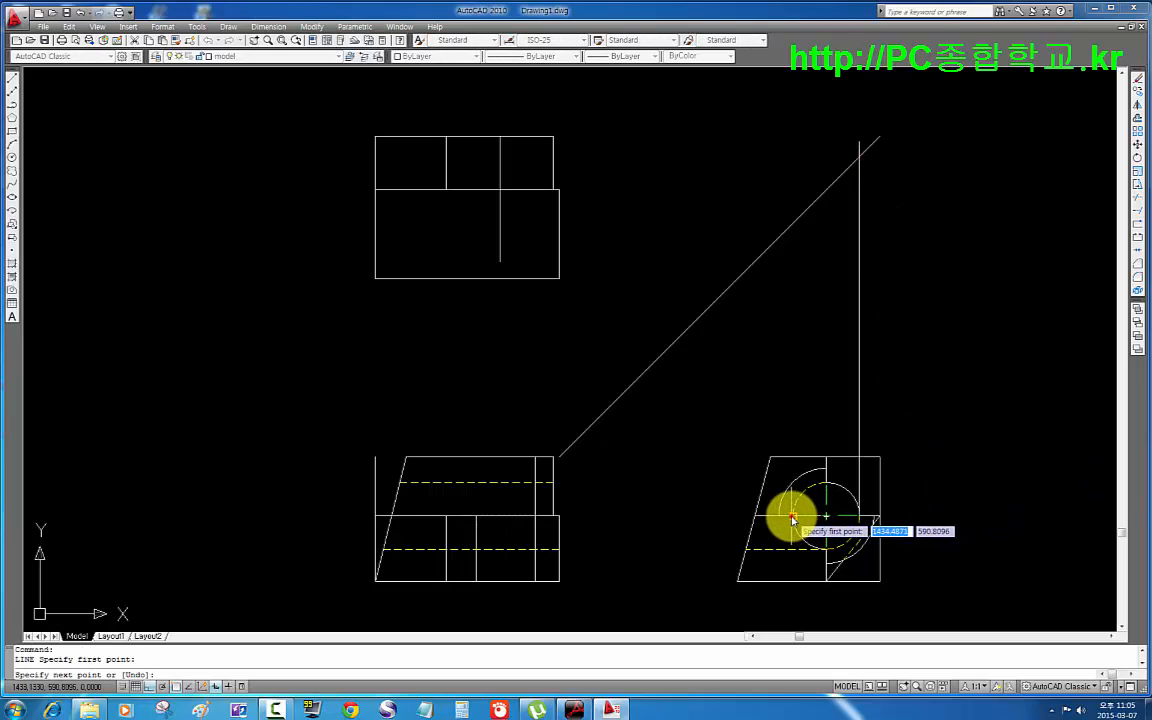
pyautogui.click(792, 518)
pyautogui.click(766, 224)
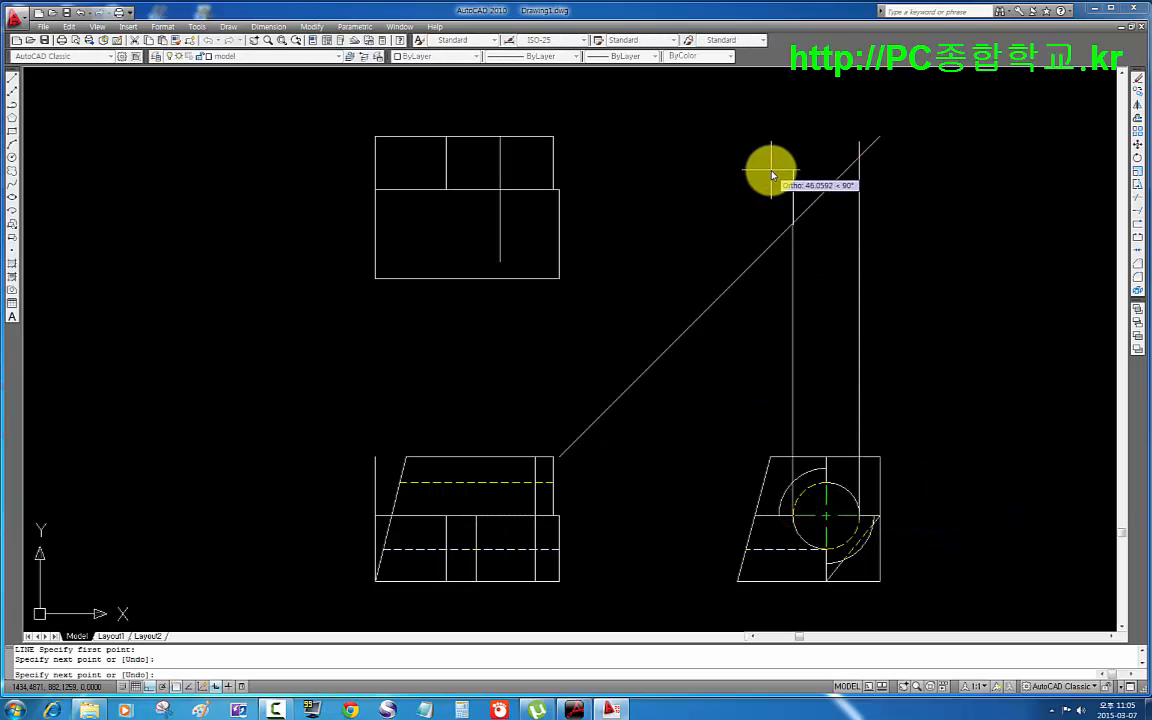
pyautogui.press('Escape')
pyautogui.click(824, 301)
pyautogui.click(753, 340)
pyautogui.press('Delete')
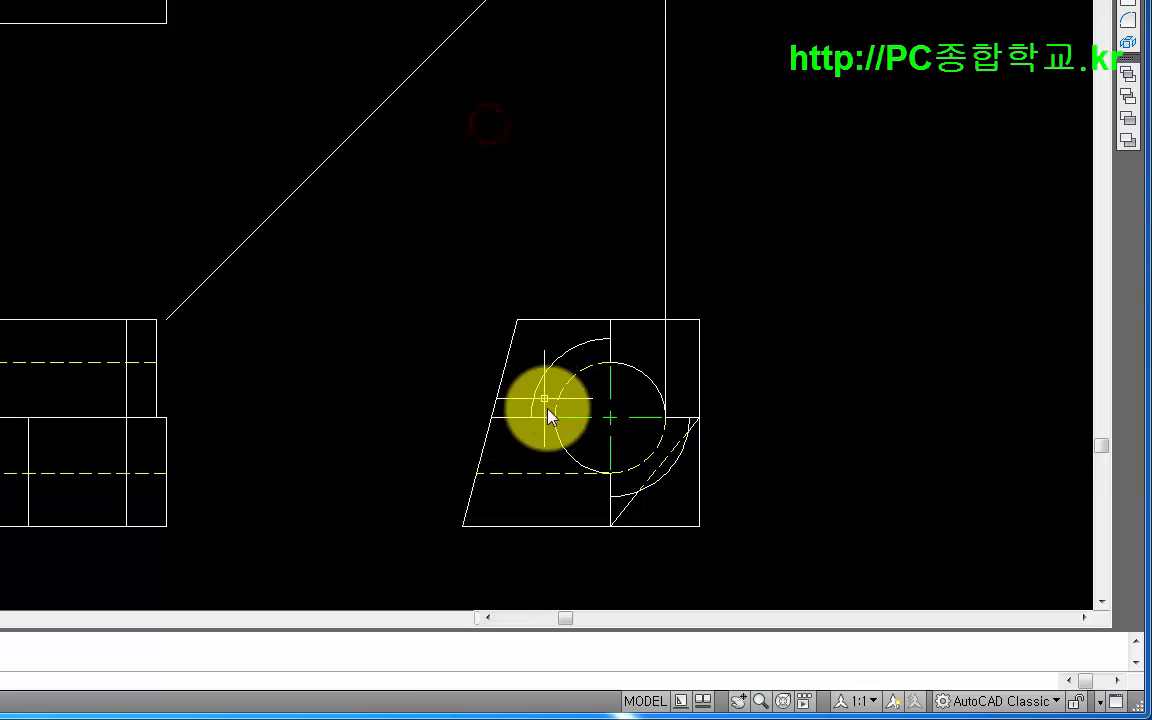
# - Draw a vertical projection line from the left quadrant of the right view's circle up past the diagonal line
pyautogui.write('l')
pyautogui.press('Return')
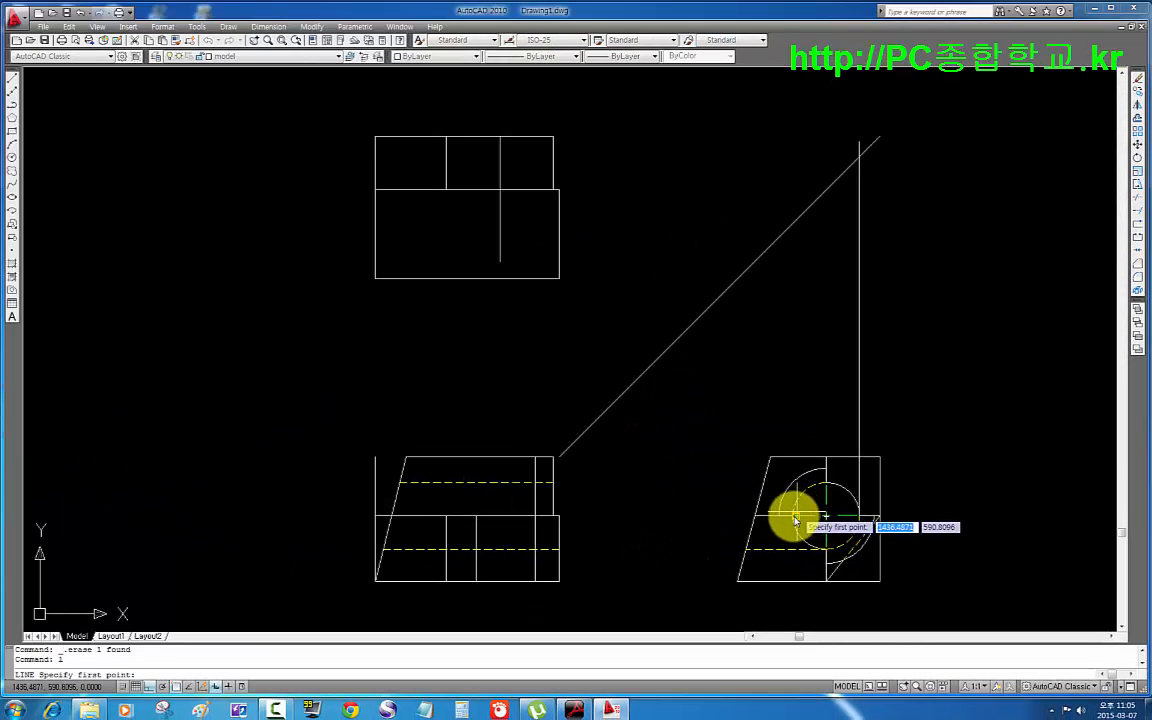
pyautogui.click(793, 516)
pyautogui.click(792, 188)
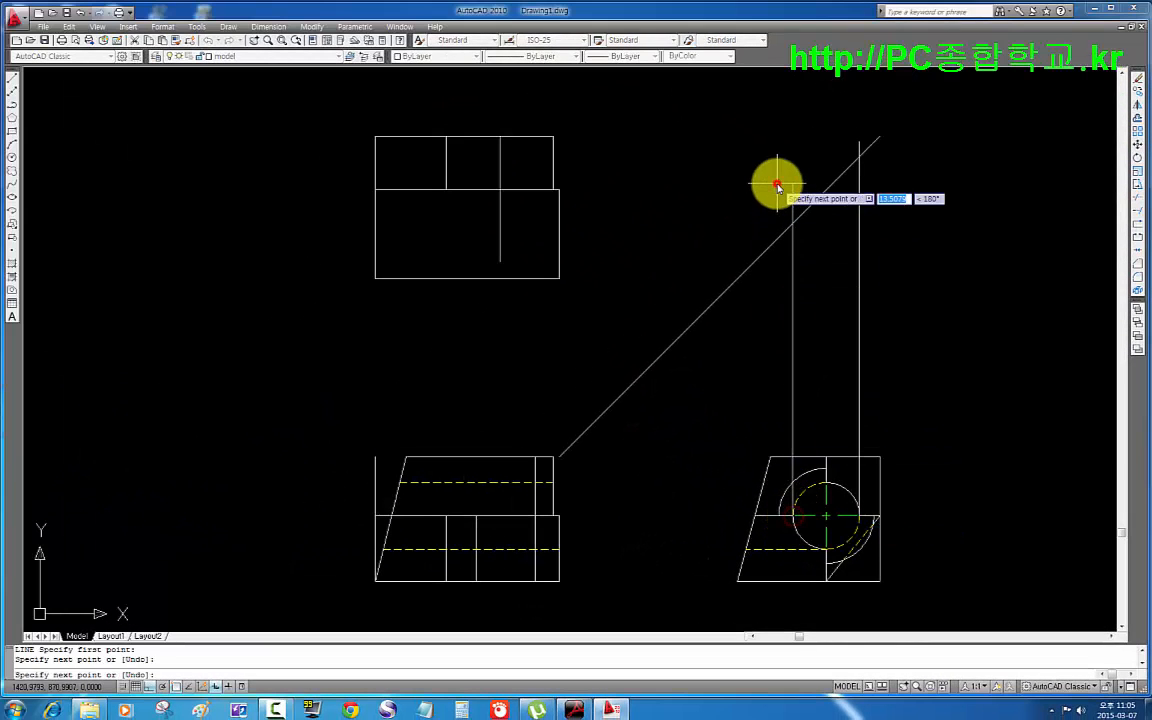
pyautogui.press('Return')
# - Draw horizontal projection lines from where both vertical lines meet the diagonal, leftward across the whole top view
pyautogui.press('Return')
pyautogui.click(793, 222)
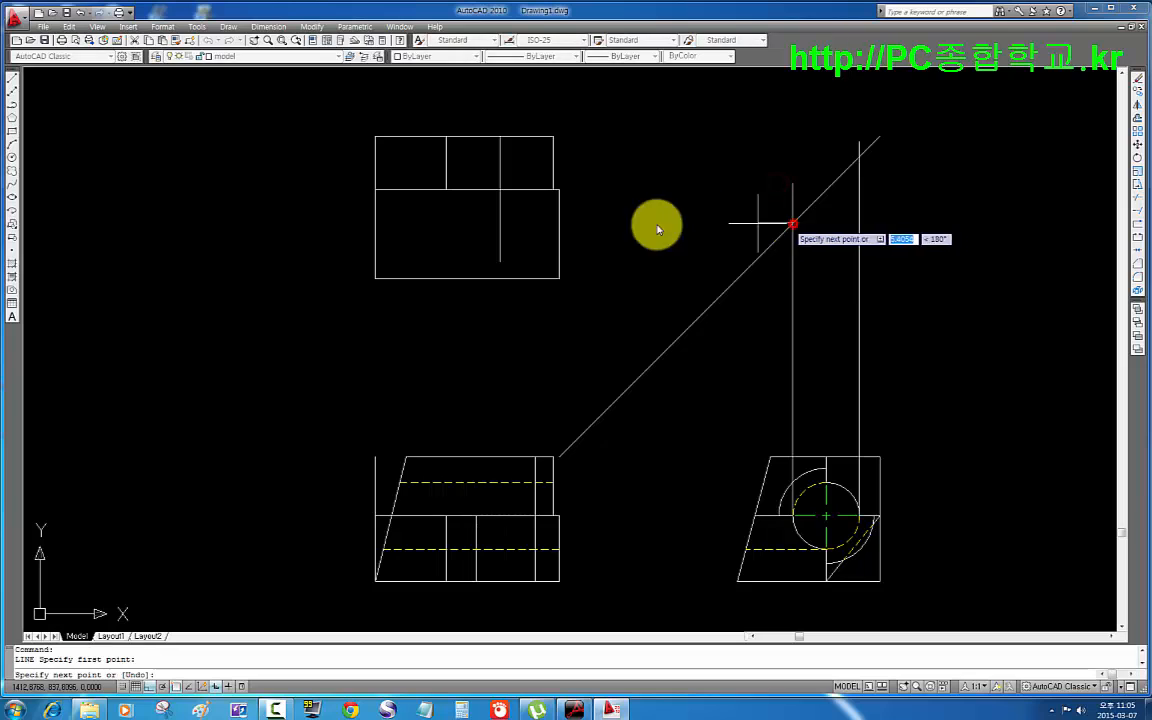
pyautogui.click(340, 216)
pyautogui.press('Return')
pyautogui.press('Return')
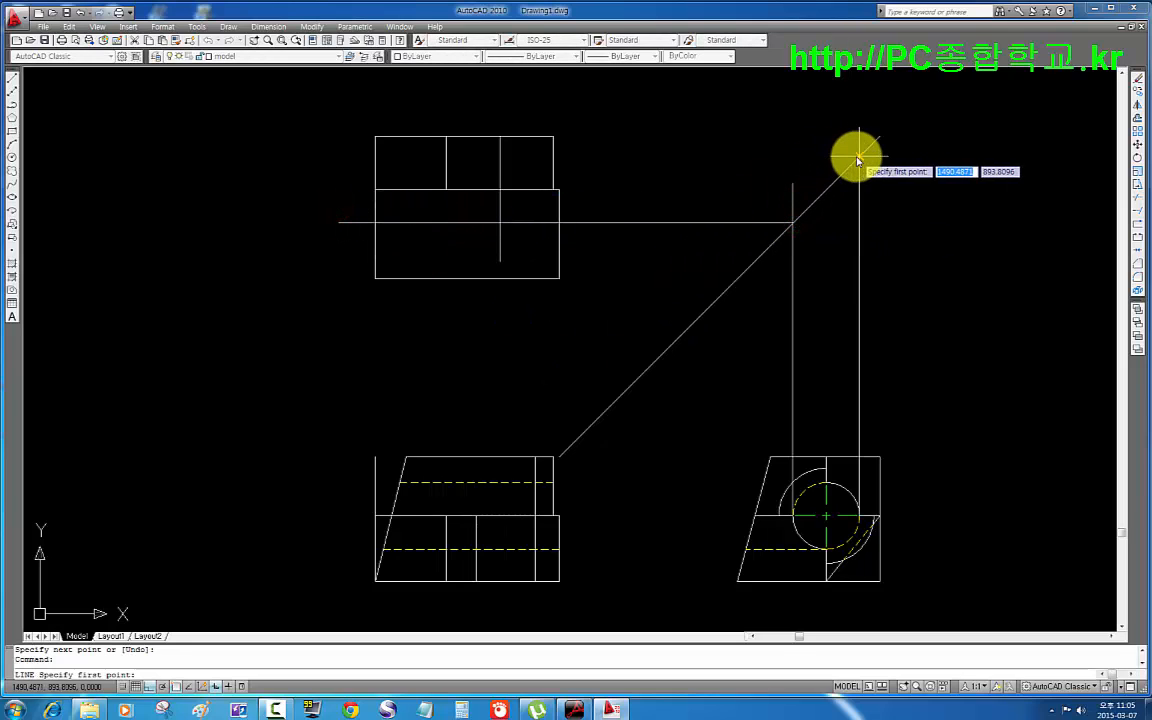
pyautogui.click(858, 157)
pyautogui.click(318, 156)
pyautogui.moveTo(573, 222); pyautogui.dragTo(625, 252, button='middle')
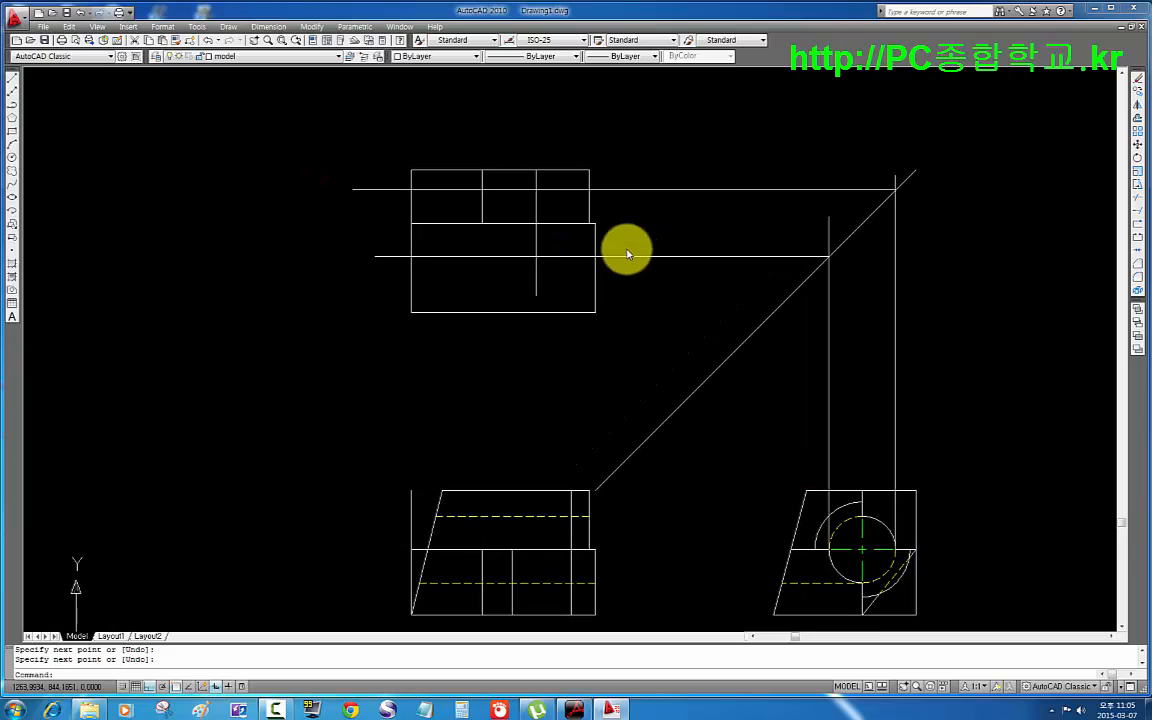
pyautogui.press('Escape')
# - Trim both horizontal projection lines where they extend beyond the top view's left and right edges
pyautogui.write('tr')
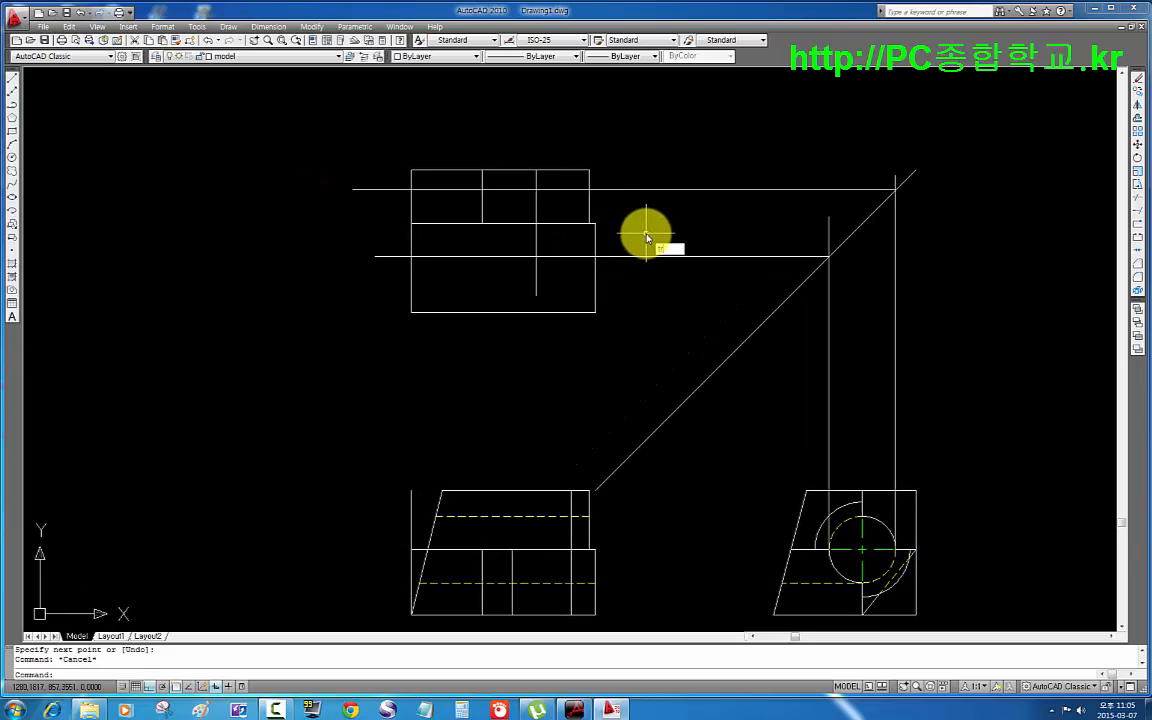
pyautogui.press('space')
pyautogui.press('space')
pyautogui.click(648, 270)
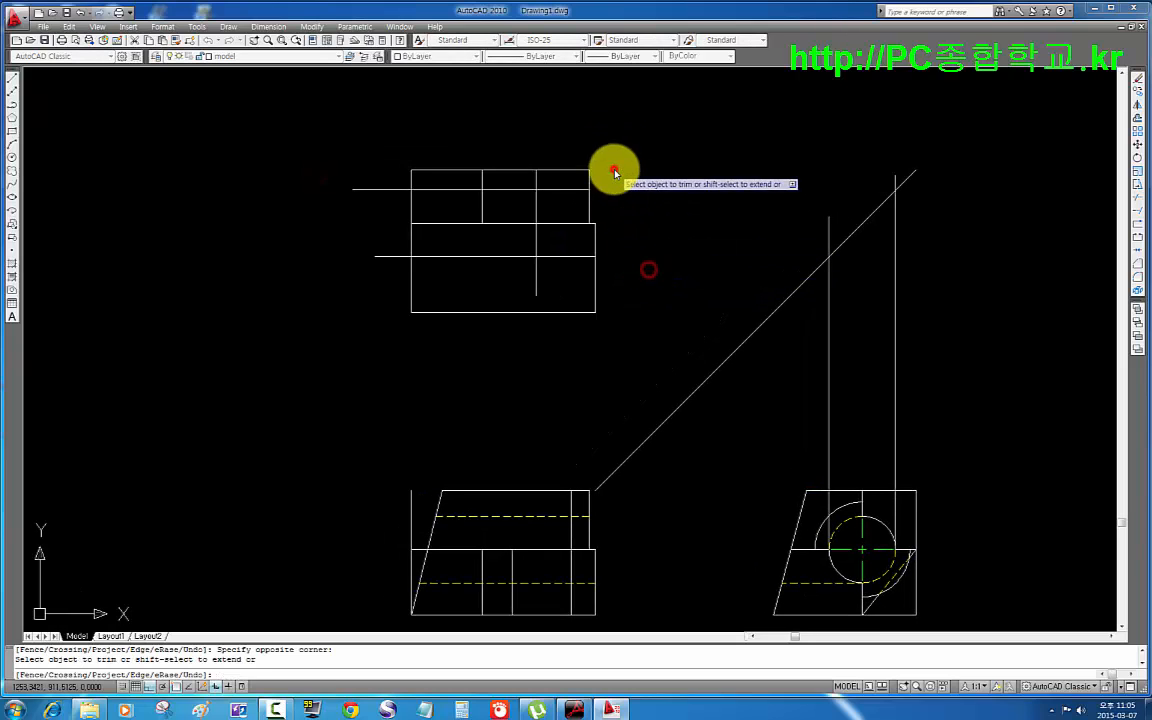
pyautogui.click(612, 168)
pyautogui.click(375, 265)
pyautogui.click(377, 183)
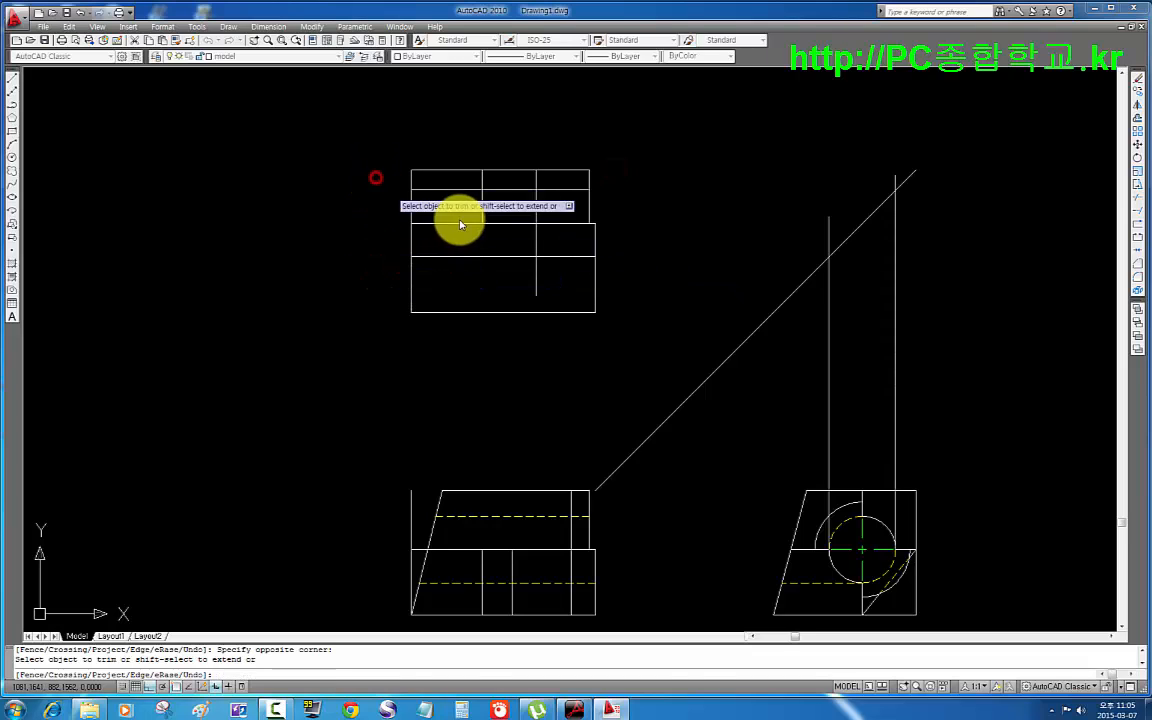
pyautogui.press('space')
# - Move the two projected horizontal lines in the top view to the hidden layer
pyautogui.click(509, 189)
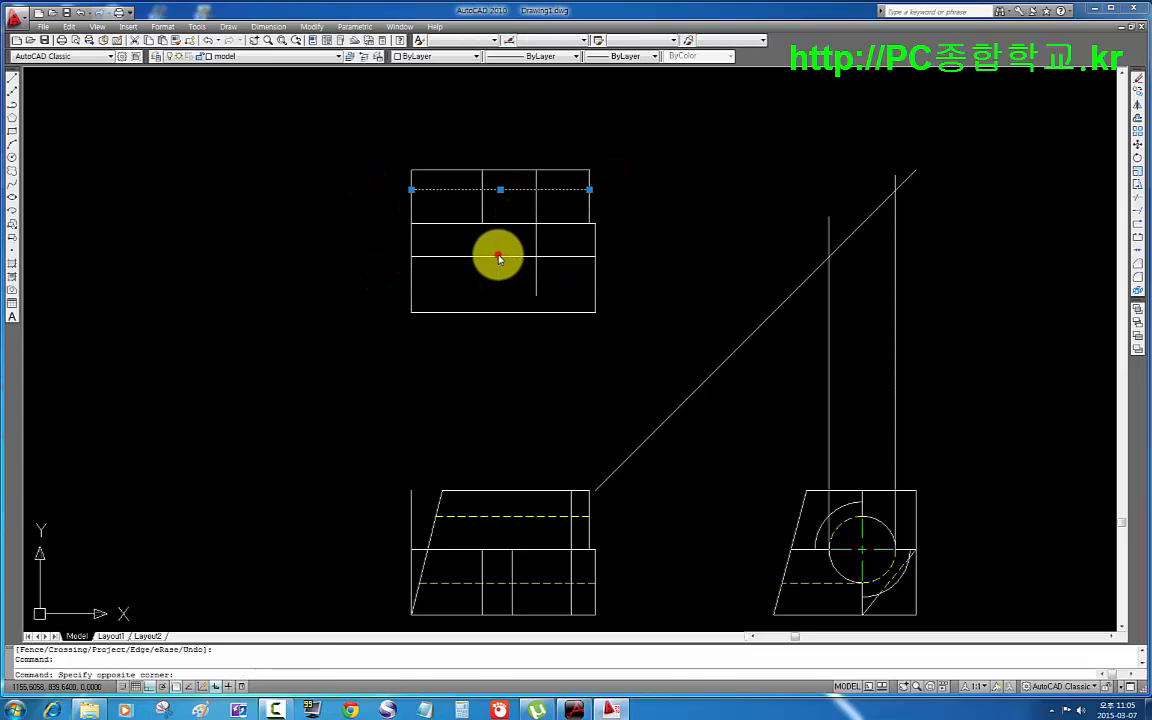
pyautogui.click(499, 257)
pyautogui.click(242, 57)
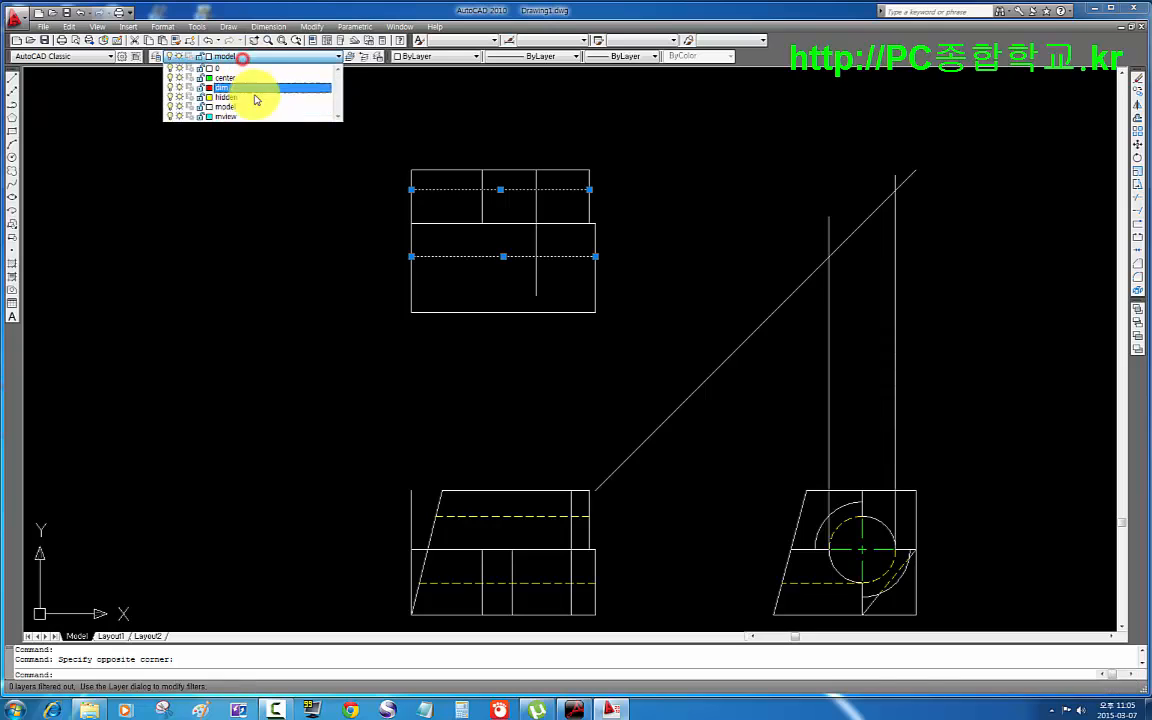
pyautogui.click(256, 97)
pyautogui.press('Escape')
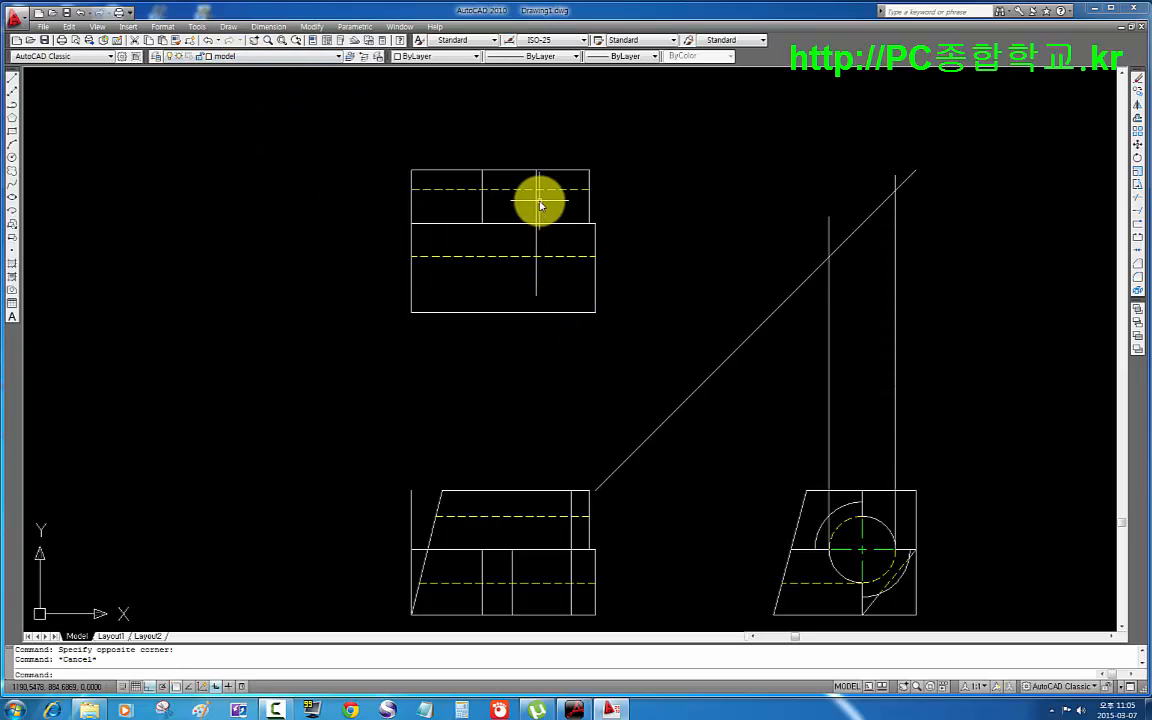
# - Trim the stretched vertical line below the top view's lower dashed line
pyautogui.press('Return')
pyautogui.press('Return')
pyautogui.click(540, 283)
pyautogui.click(514, 270)
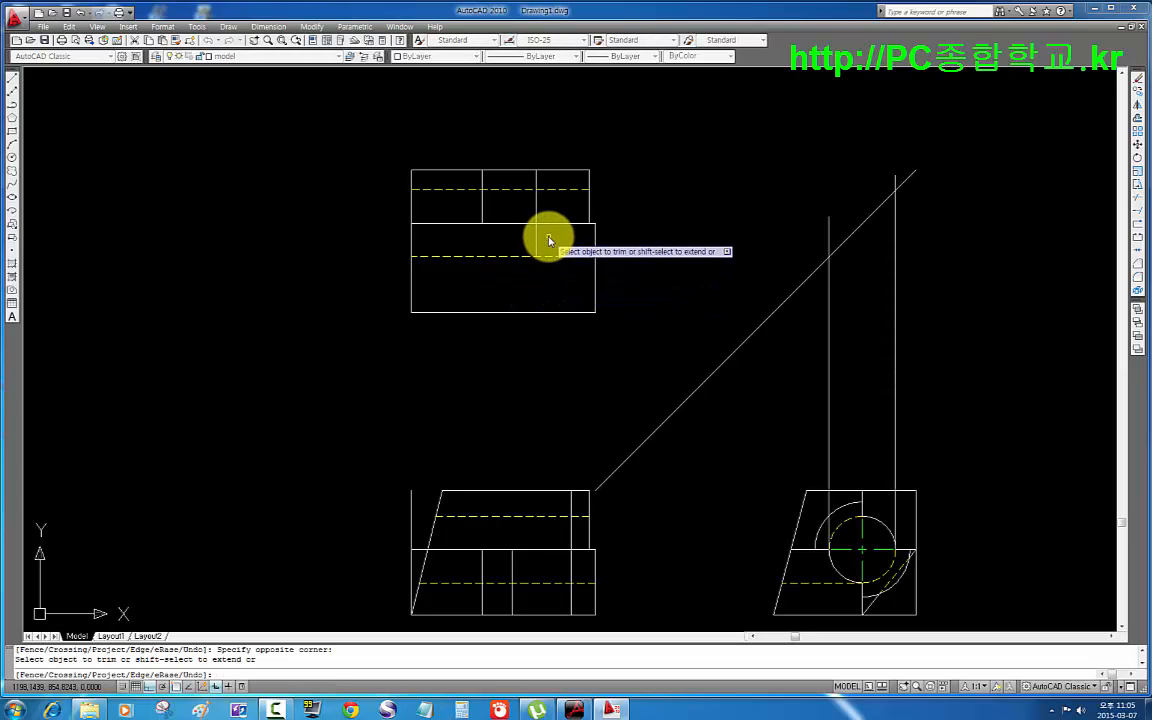
pyautogui.press('Return')
# - Move the trimmed vertical line in the top view to the hidden layer
pyautogui.click(537, 241)
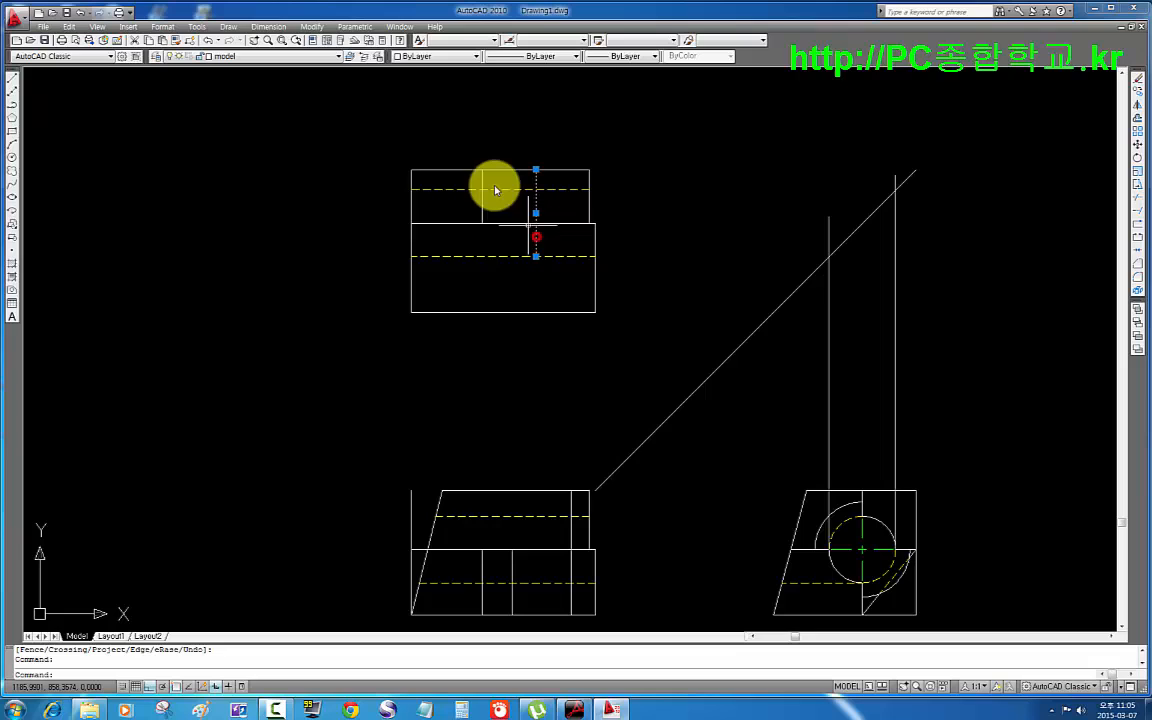
pyautogui.click(285, 55)
pyautogui.click(283, 96)
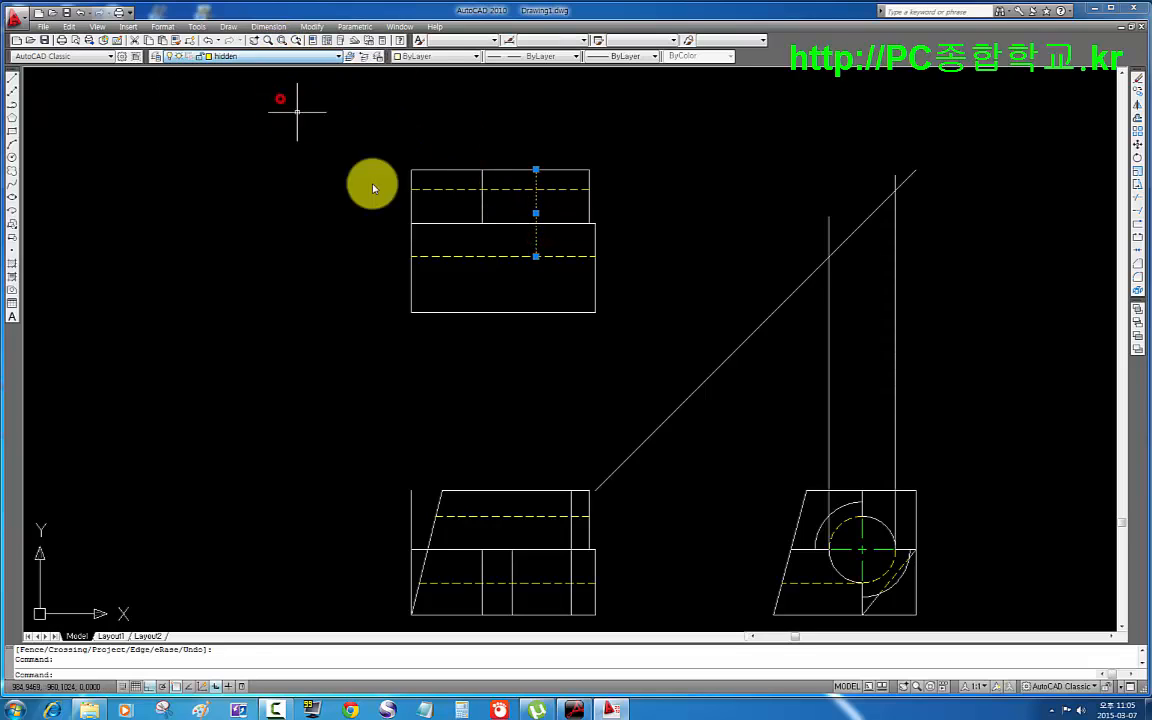
pyautogui.press('Escape')
pyautogui.scroll(-2, 524, 335)
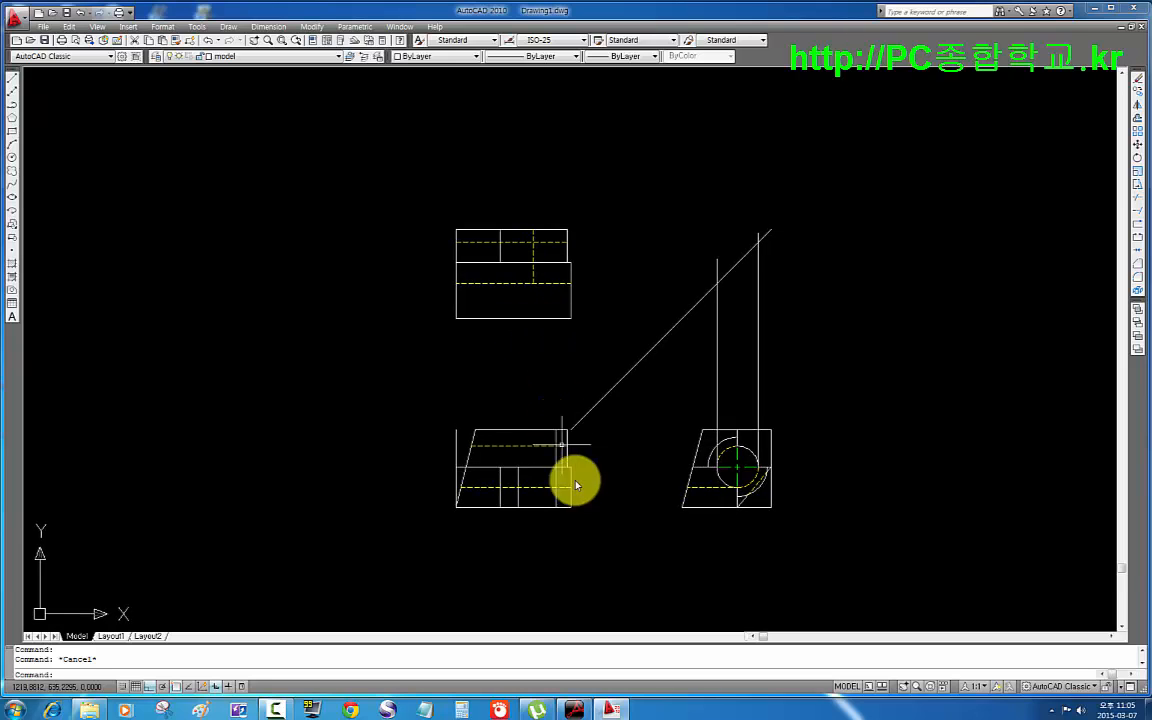
pyautogui.scroll(1, 578, 515)
pyautogui.scroll(1, 580, 519)
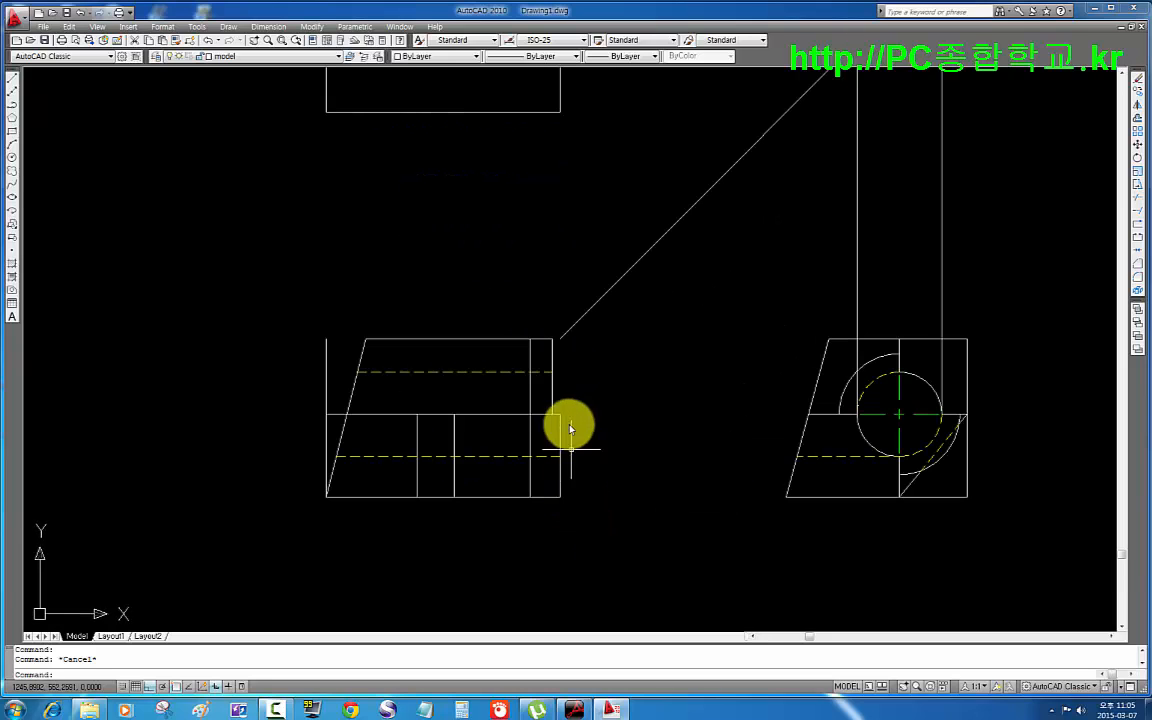
# - Draw a vertical projection line from the front view's inner vertical line near its right edge up past the top view
pyautogui.moveTo(566, 382); pyautogui.dragTo(573, 423, button='middle')
pyautogui.moveTo(515, 347); pyautogui.dragTo(516, 360, button='middle')
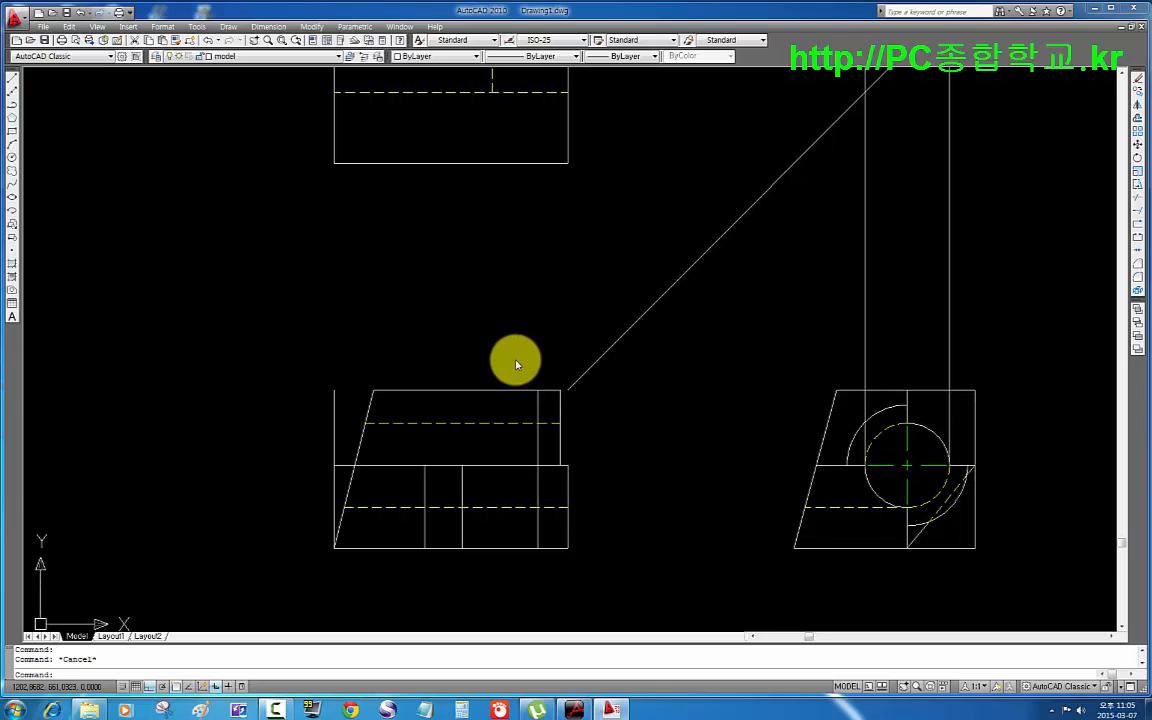
pyautogui.write('l')
pyautogui.press('Return')
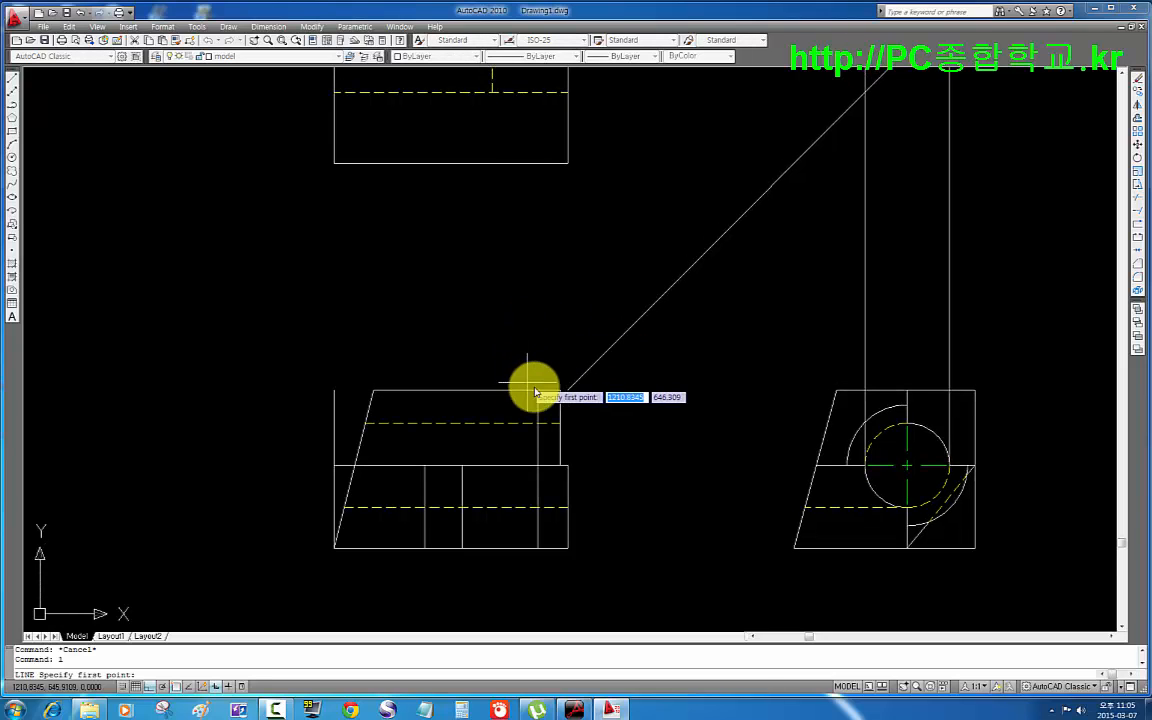
pyautogui.click(536, 390)
pyautogui.moveTo(560, 298); pyautogui.dragTo(545, 435, button='middle')
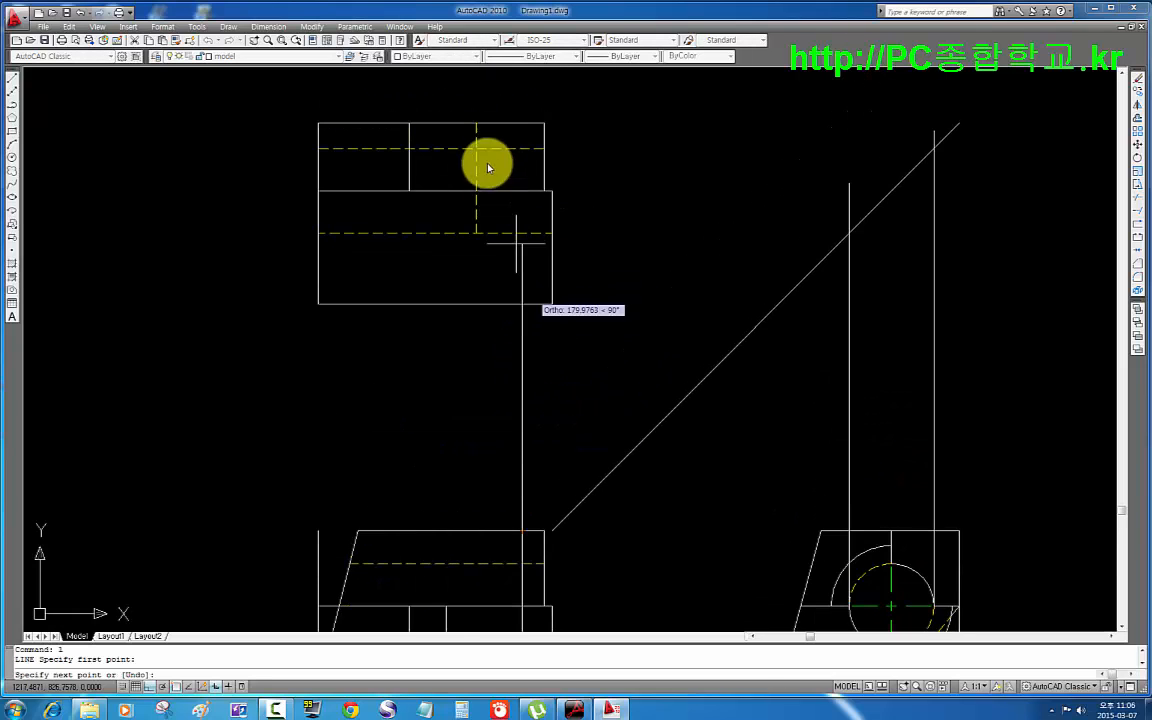
pyautogui.click(522, 107)
pyautogui.press('Return')
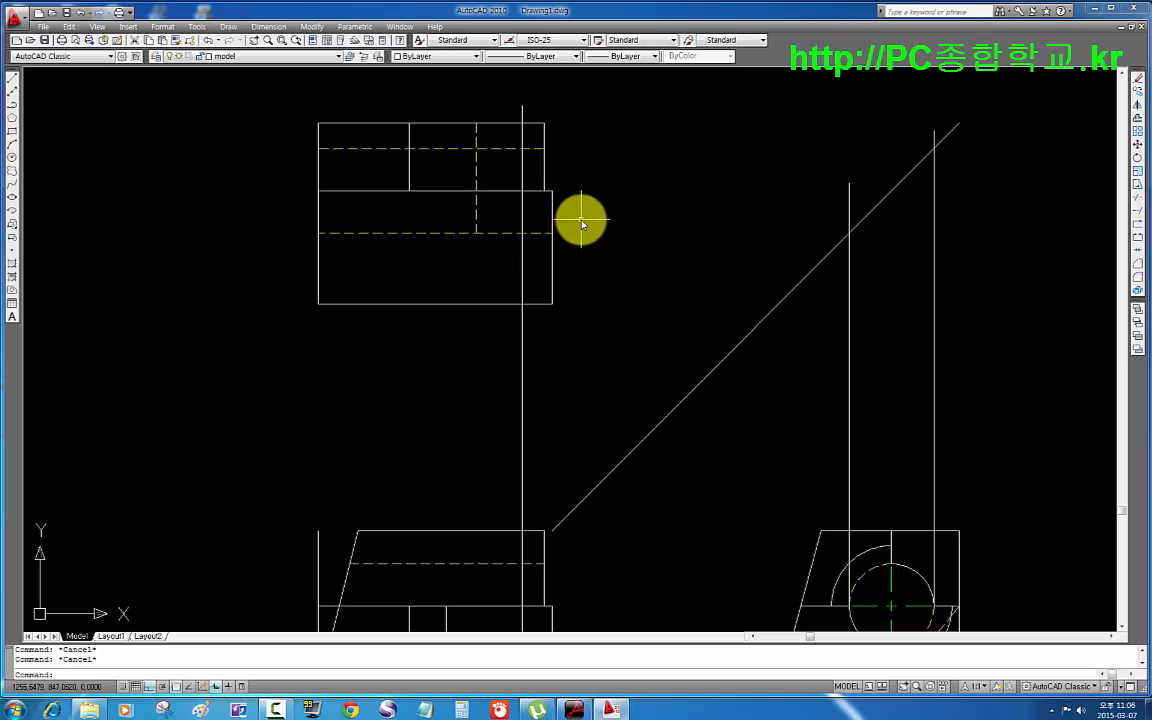
# - Trim the new projection line between the two views and above the top view's upper edge
pyautogui.press('Return')
pyautogui.press('Return')
pyautogui.click(555, 357)
pyautogui.click(429, 386)
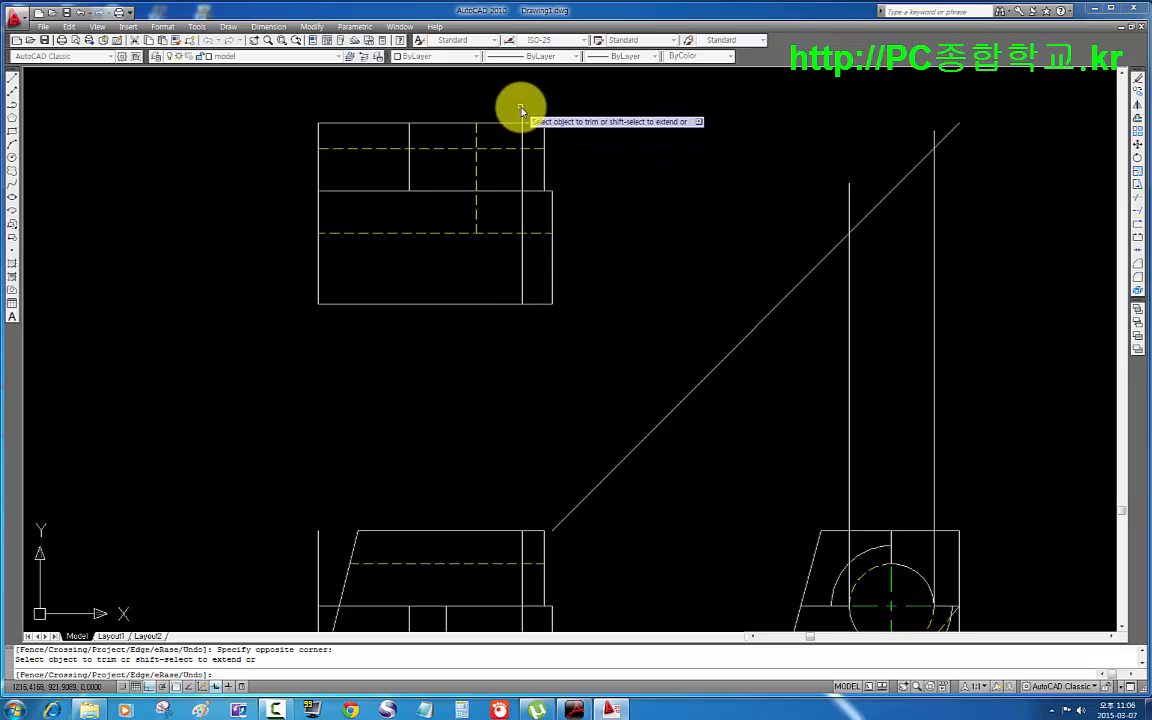
pyautogui.press('Return')
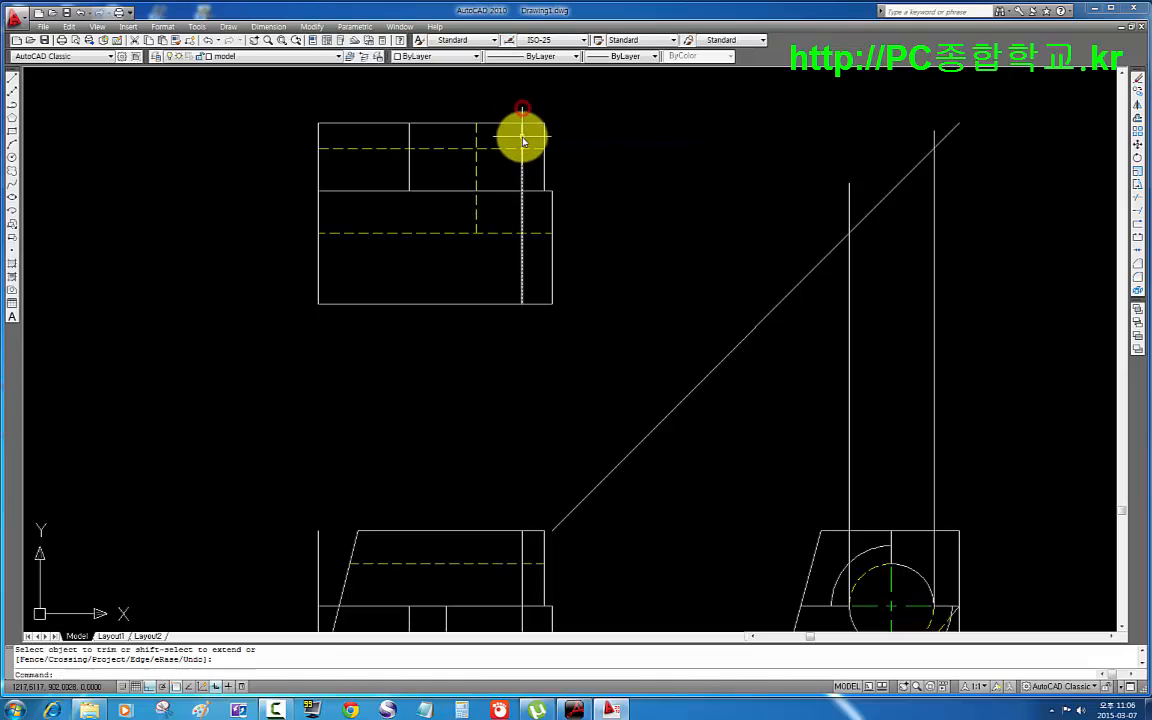
pyautogui.click(520, 132)
pyautogui.click(281, 57)
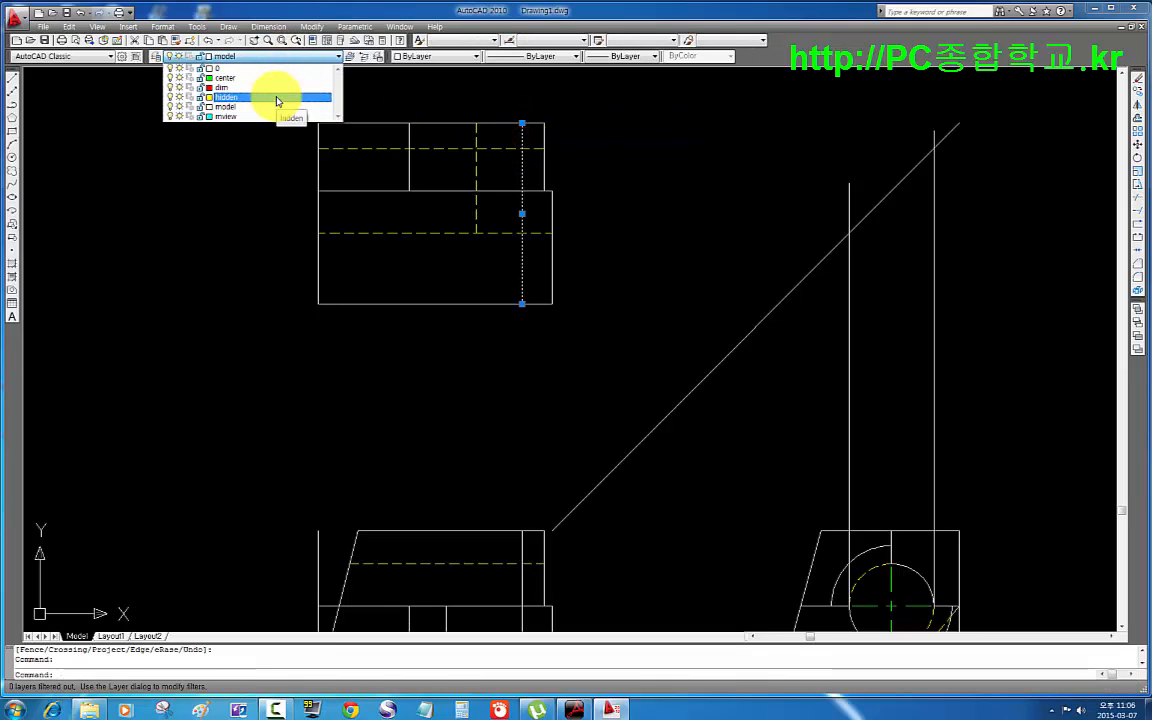
pyautogui.click(277, 97)
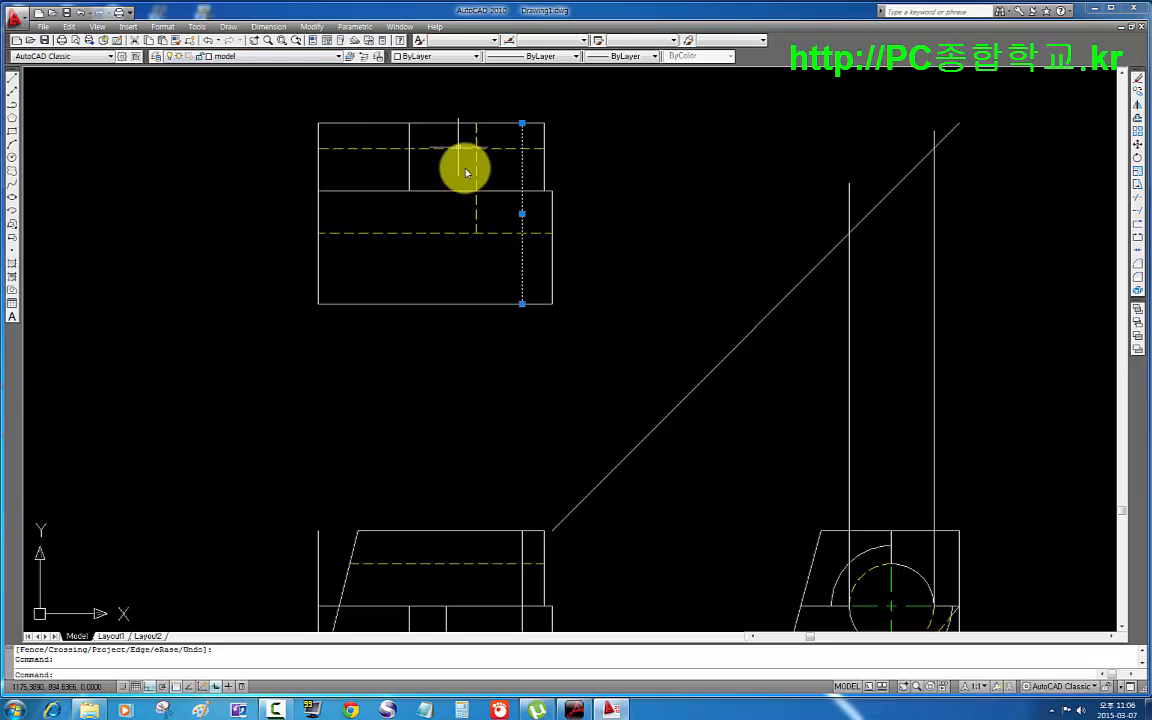
pyautogui.press('Escape')
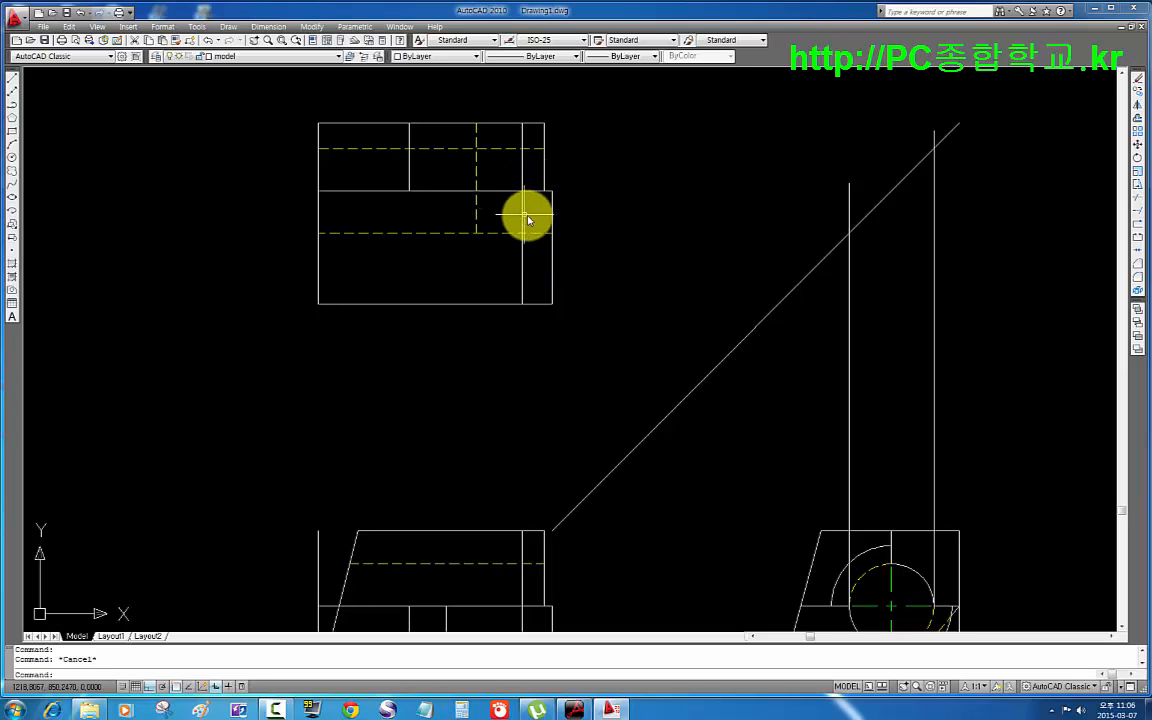
# - Break the projected vertical line in the top view at its intersection with the middle horizontal edge
pyautogui.moveTo(535, 232); pyautogui.dragTo(521, 302, button='middle')
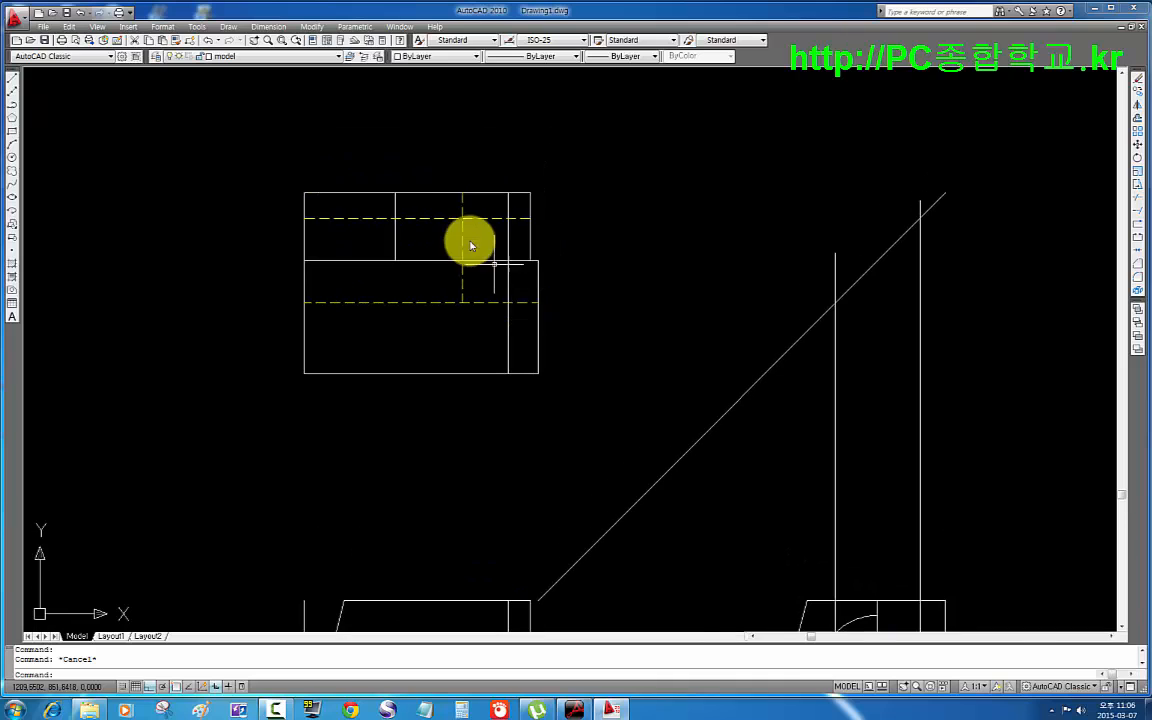
pyautogui.click(1135, 230)
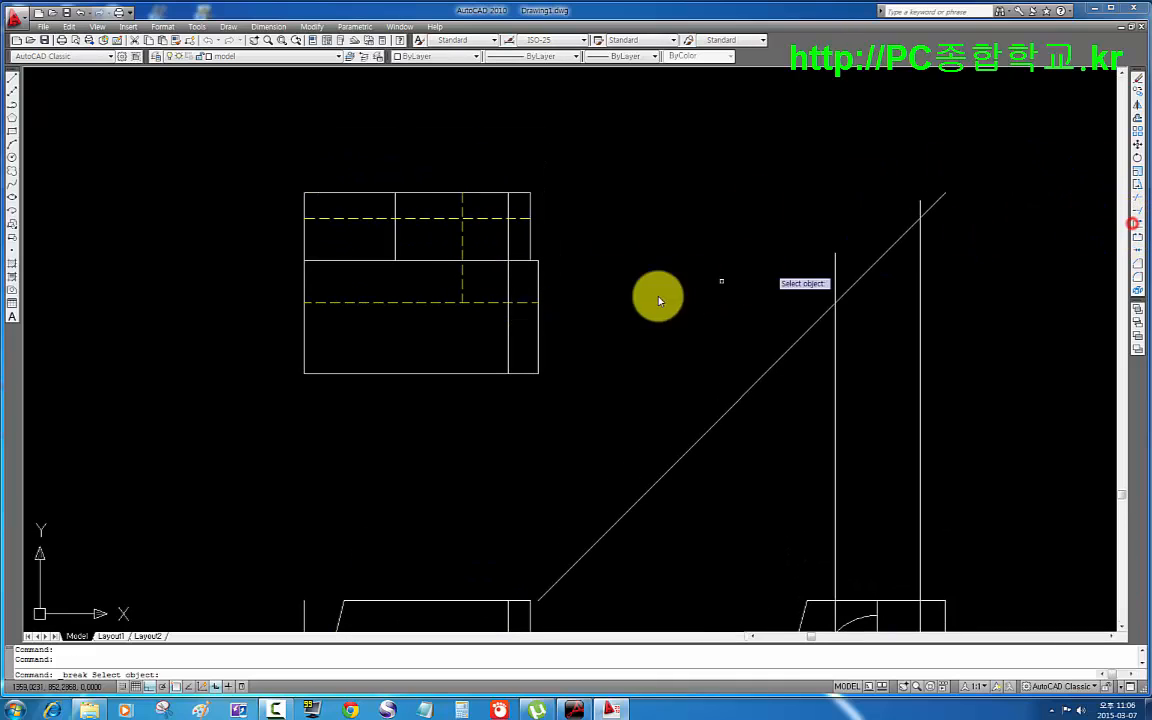
pyautogui.click(509, 289)
pyautogui.click(509, 260)
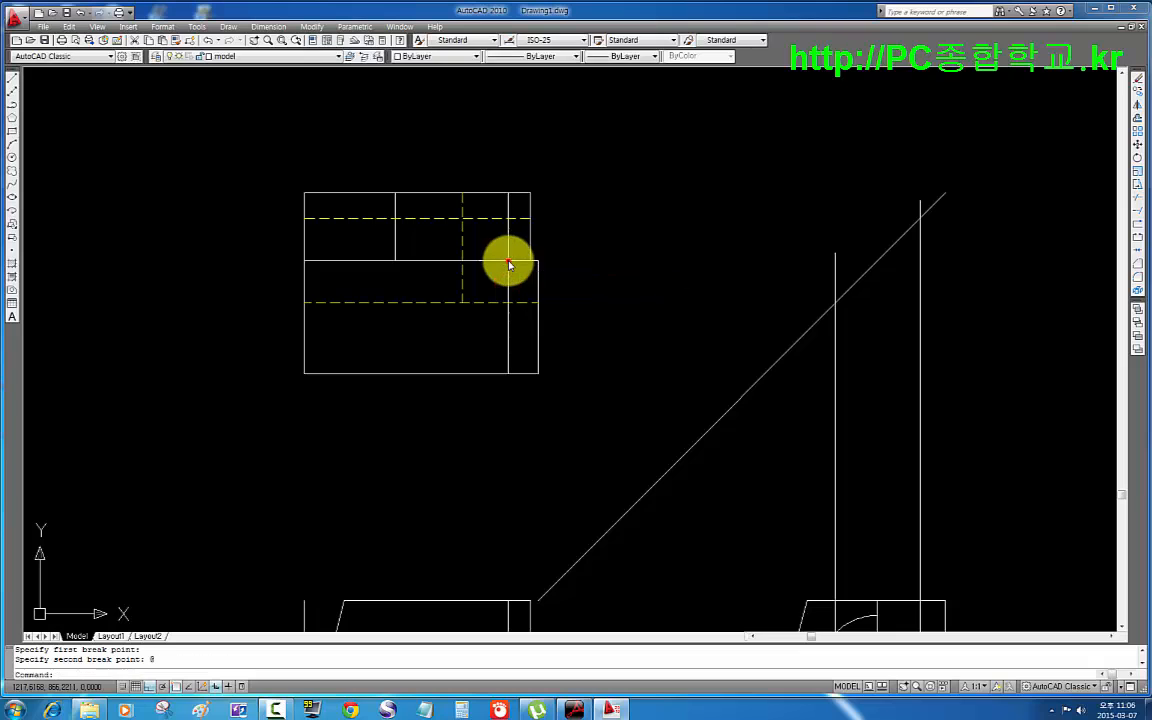
# - Move the upper segment of the broken vertical line in the top view to the hidden layer
pyautogui.click(516, 252)
pyautogui.click(491, 221)
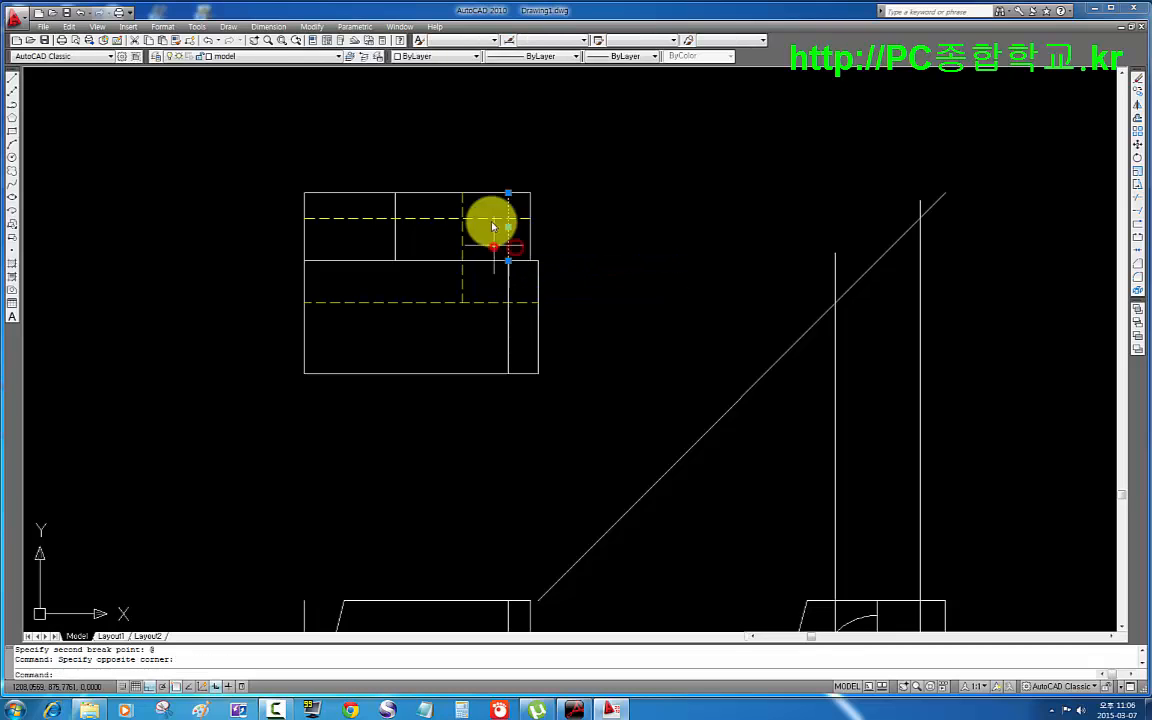
pyautogui.click(283, 57)
pyautogui.click(280, 97)
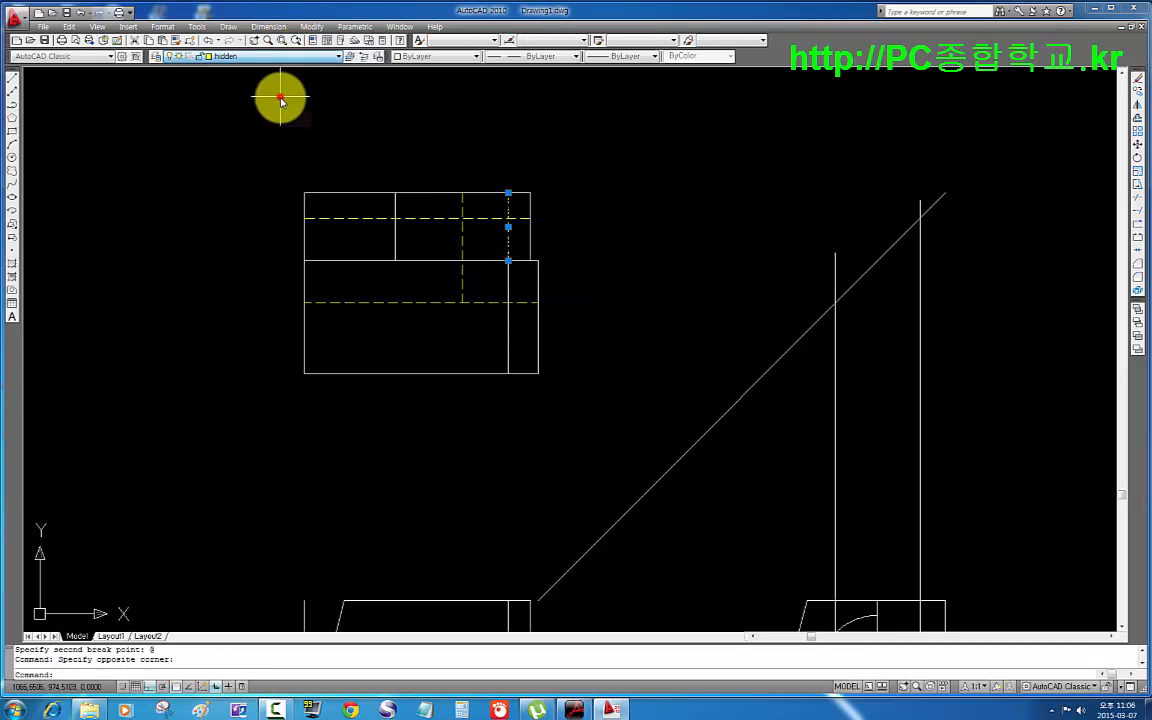
pyautogui.press('Escape')
# - Delete the two vertical projection lines rising from the circle in the right view
pyautogui.scroll(-3, 656, 285)
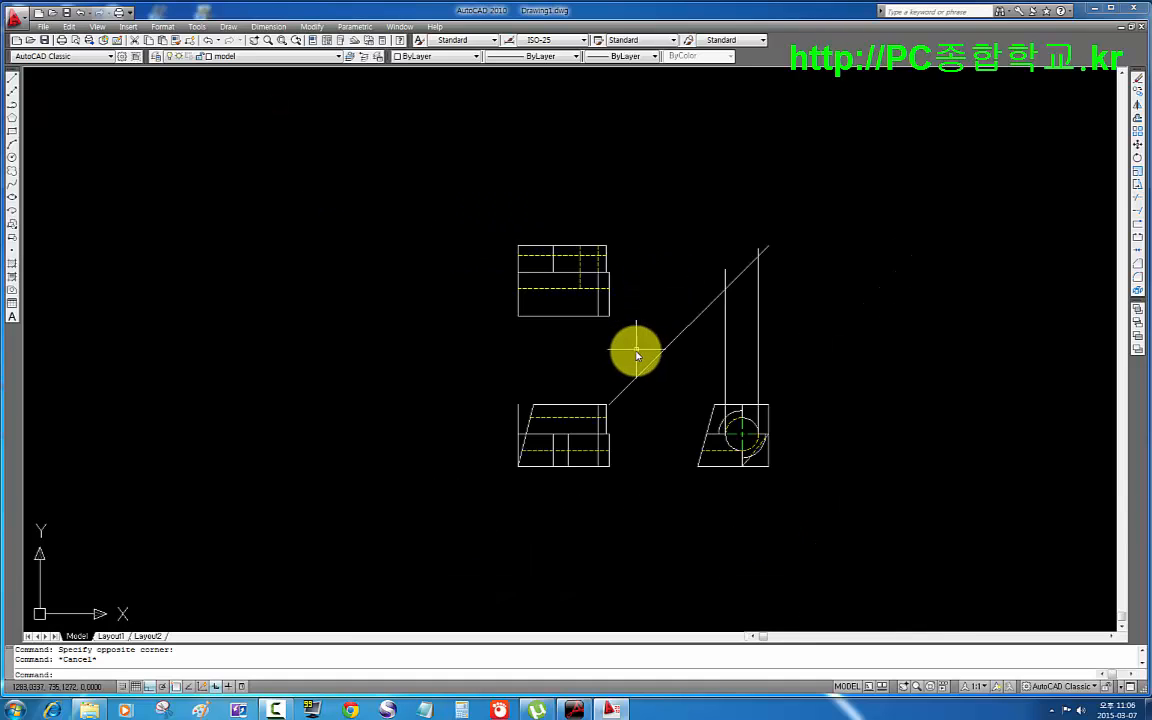
pyautogui.moveTo(635, 347)
pyautogui.mouseDown(button='middle')
pyautogui.moveTo(617, 321)
pyautogui.moveTo(592, 322)
pyautogui.mouseUp(button='middle')
pyautogui.scroll(4, 600, 350)
pyautogui.scroll(-2, 599, 303)
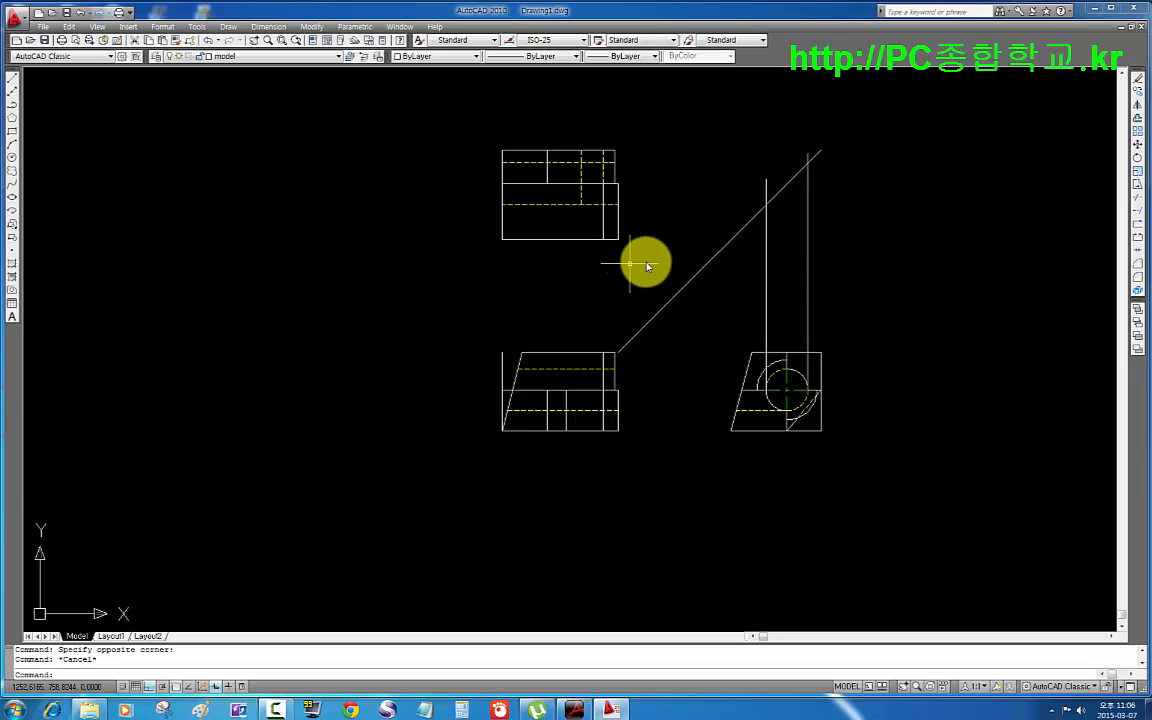
pyautogui.click(828, 267)
pyautogui.click(746, 301)
pyautogui.press('Delete')
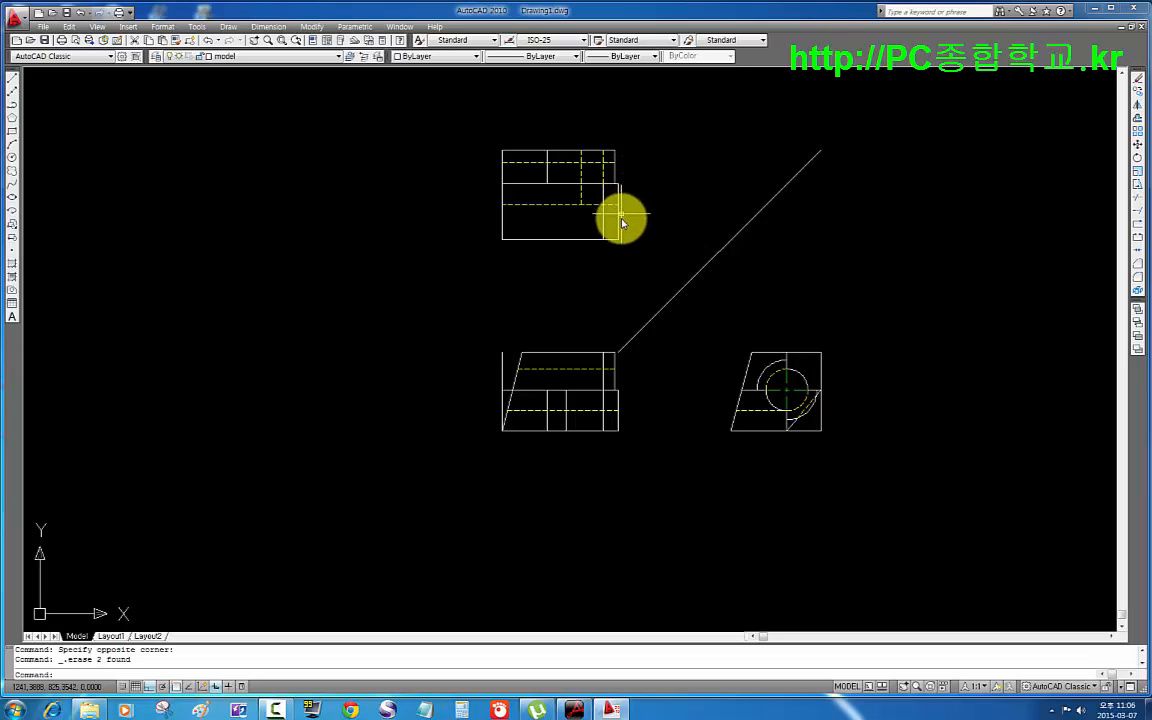
# - Offset the right edge of the top view's lower block inward by 35
pyautogui.write('o')
pyautogui.press('Return')
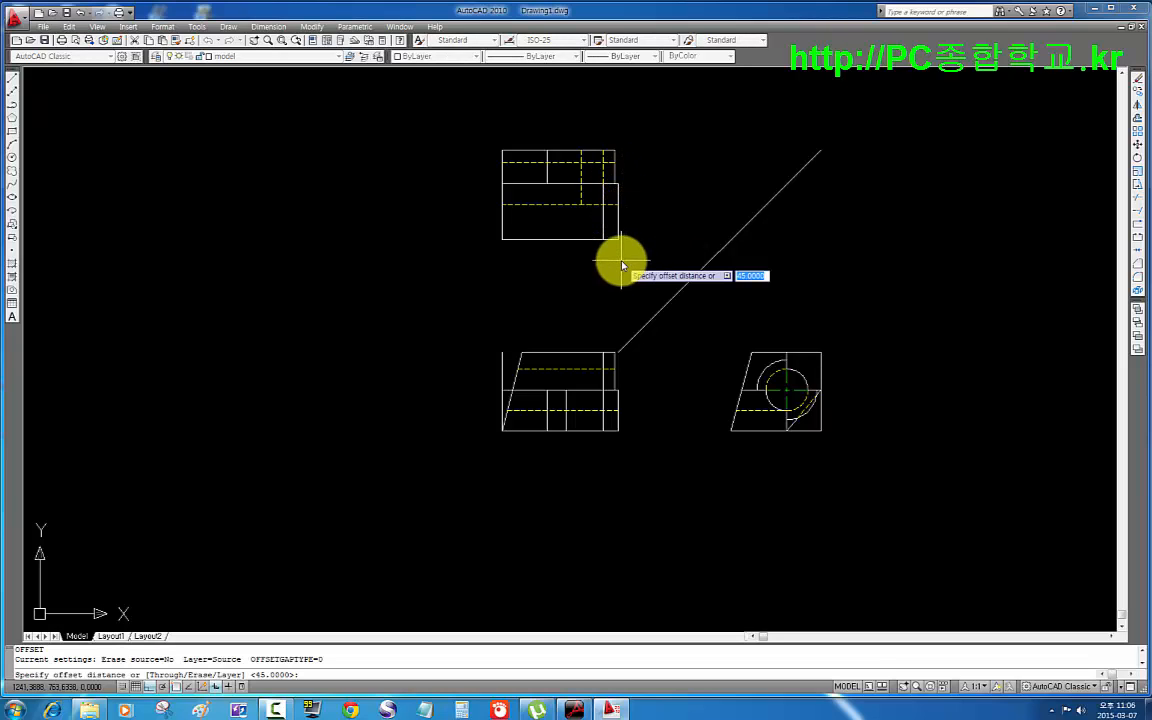
pyautogui.write('35')
pyautogui.press('Return')
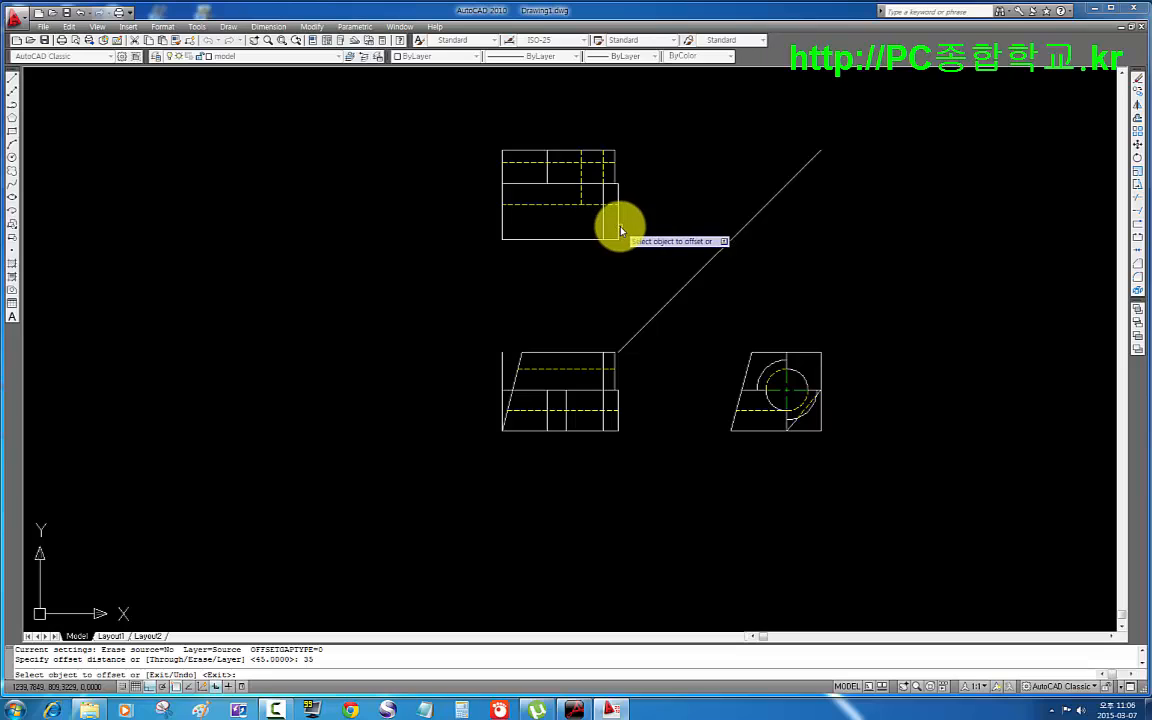
pyautogui.click(619, 226)
pyautogui.press('Return')
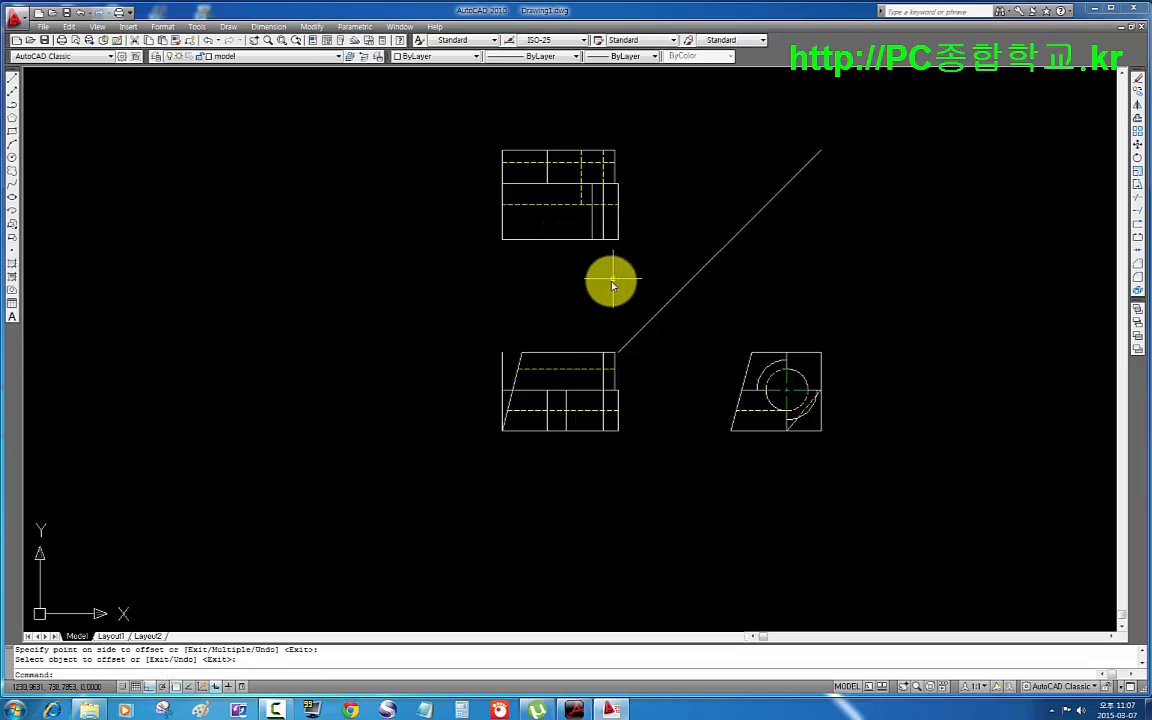
pyautogui.press('Escape')
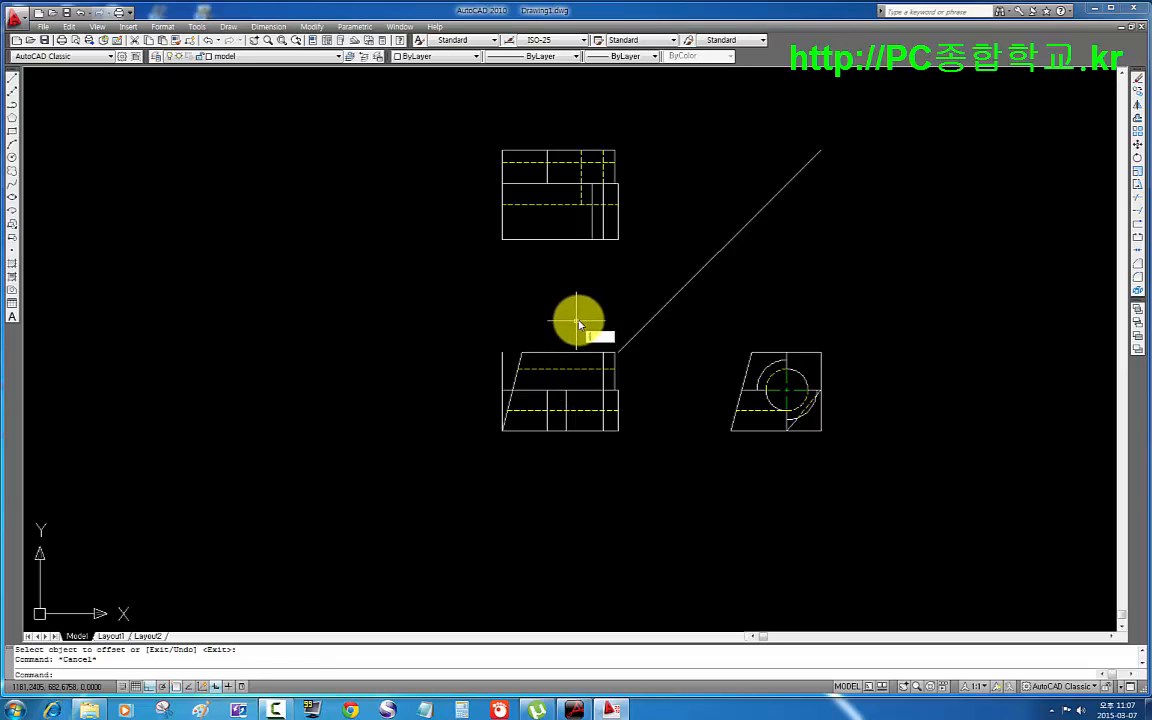
# - Draw a vertical projection line from the offset line's lower end in the top view down past the front view
pyautogui.write('l')
pyautogui.press('Return')
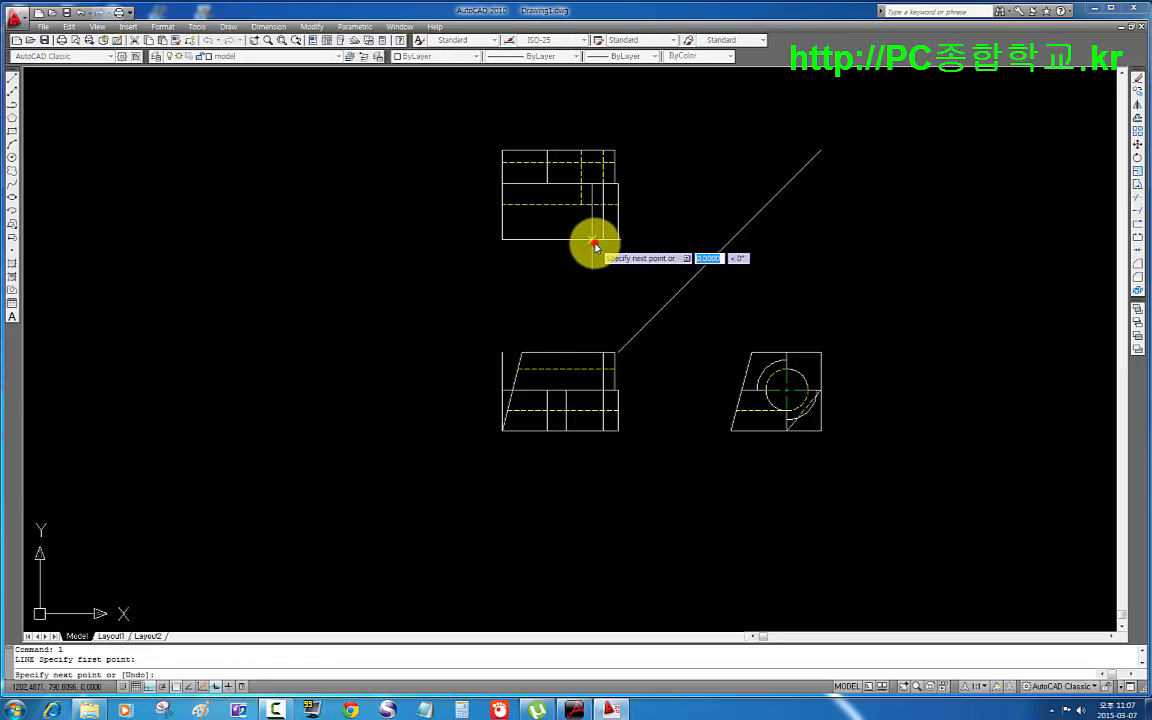
pyautogui.click(589, 449)
pyautogui.press('Return')
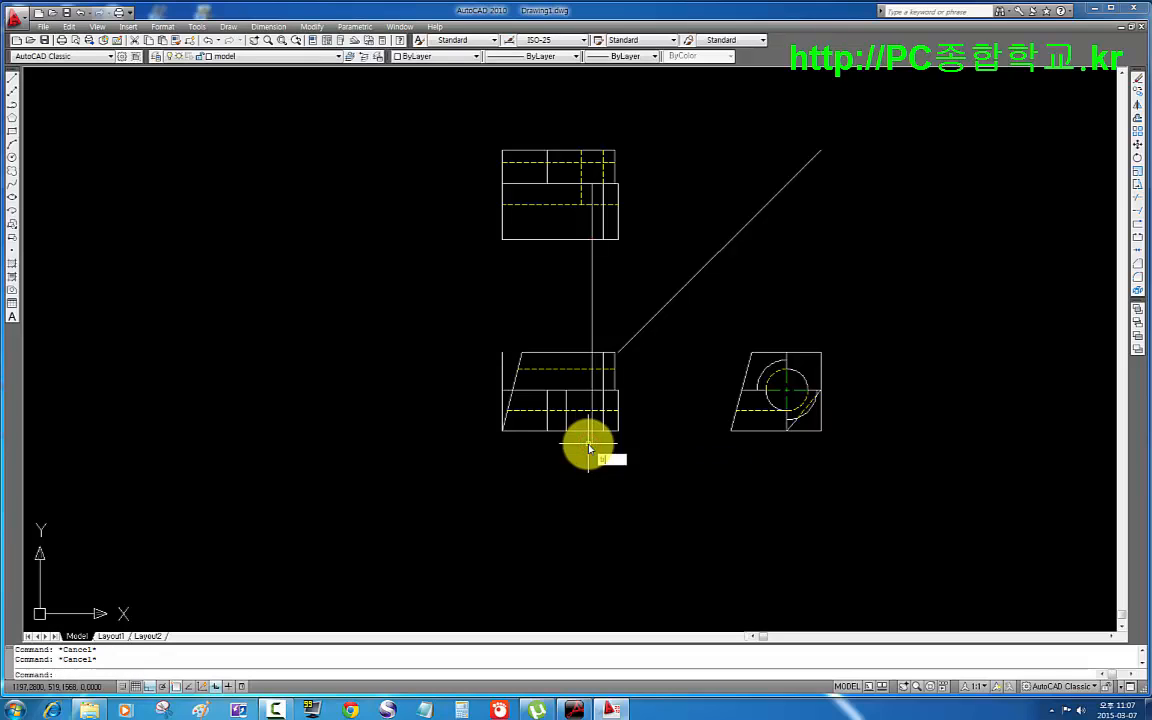
# - Trim the projection line to the front view's upper half, removing the parts below the middle edge and between the views
pyautogui.write('tr')
pyautogui.press('Return')
pyautogui.press('Return')
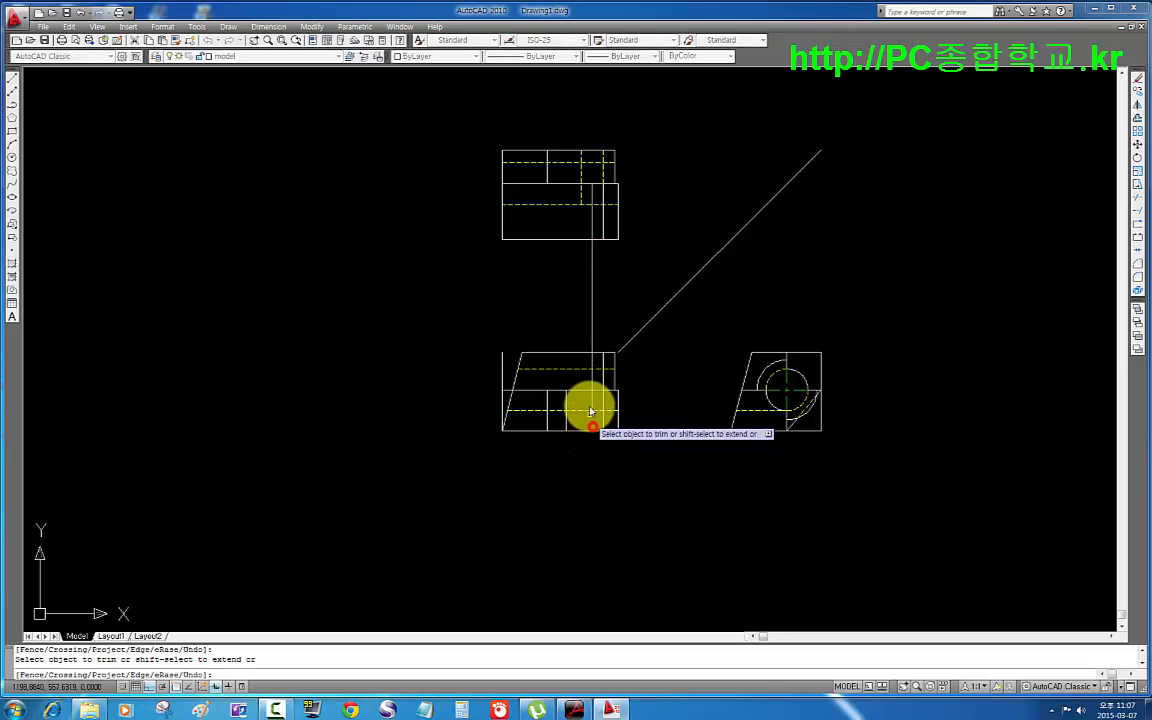
pyautogui.click(592, 402)
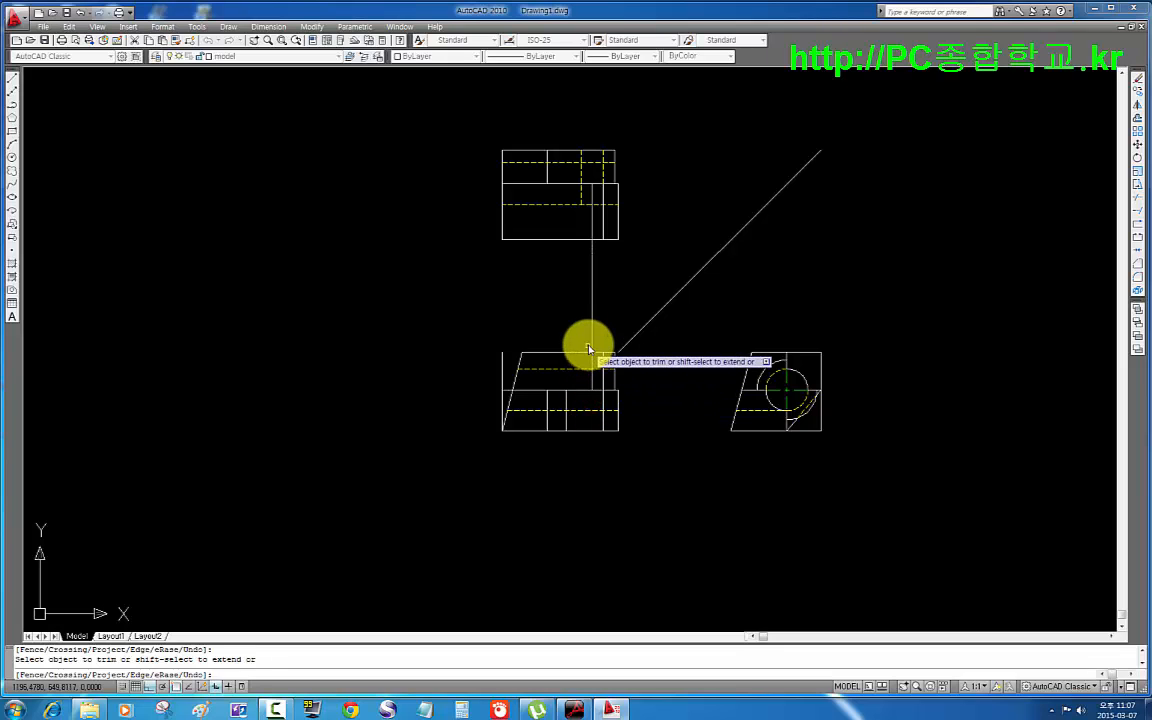
pyautogui.scroll(2, 591, 340)
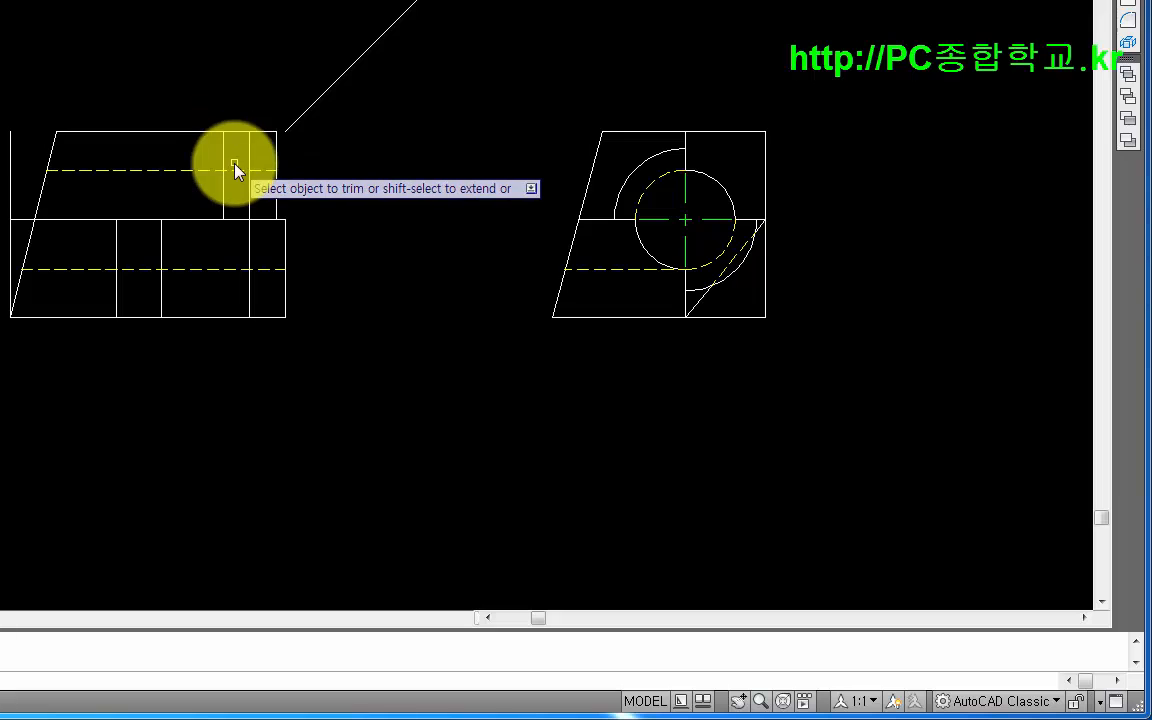
pyautogui.scroll(-2, 200, 80)
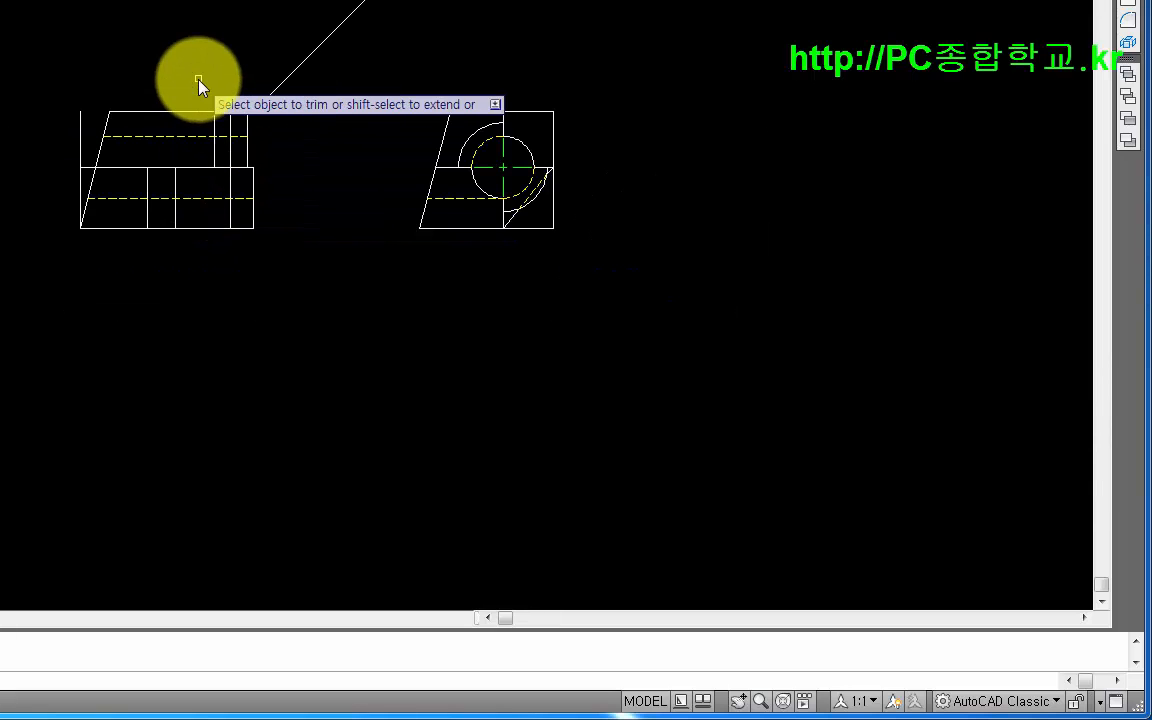
pyautogui.press('Escape')
# - Draw a vertical projection line from the lower end of the top view's longer dashed vertical line down past the front view
pyautogui.write('l')
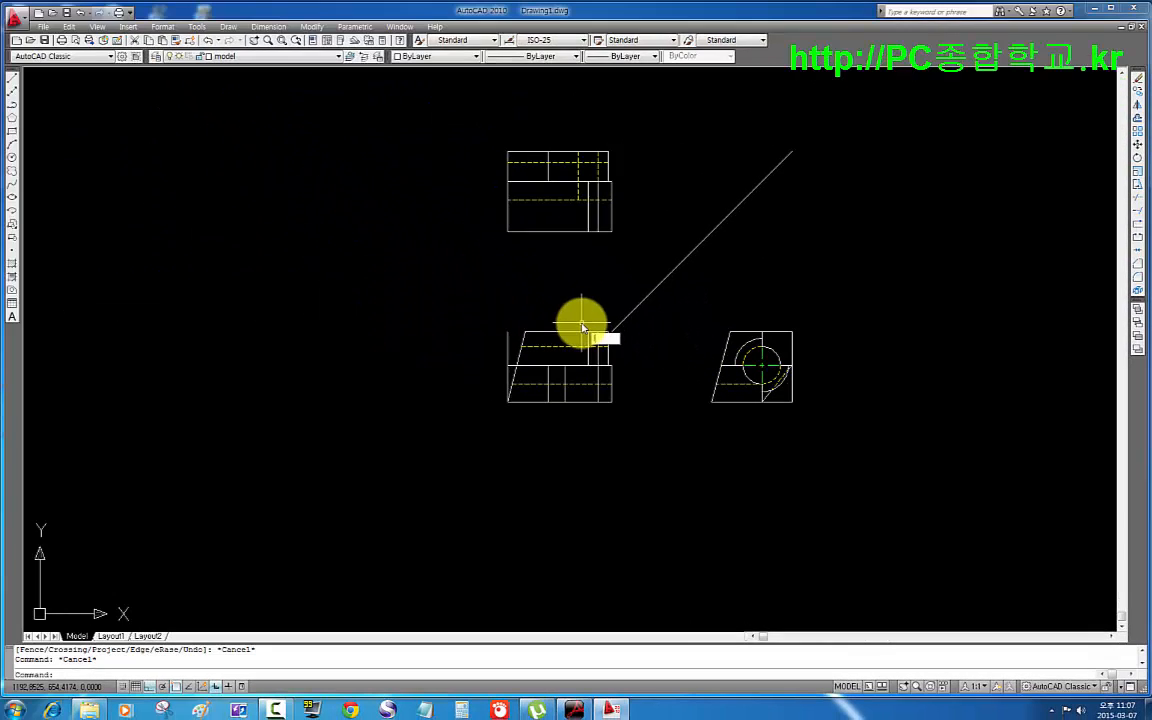
pyautogui.press('Return')
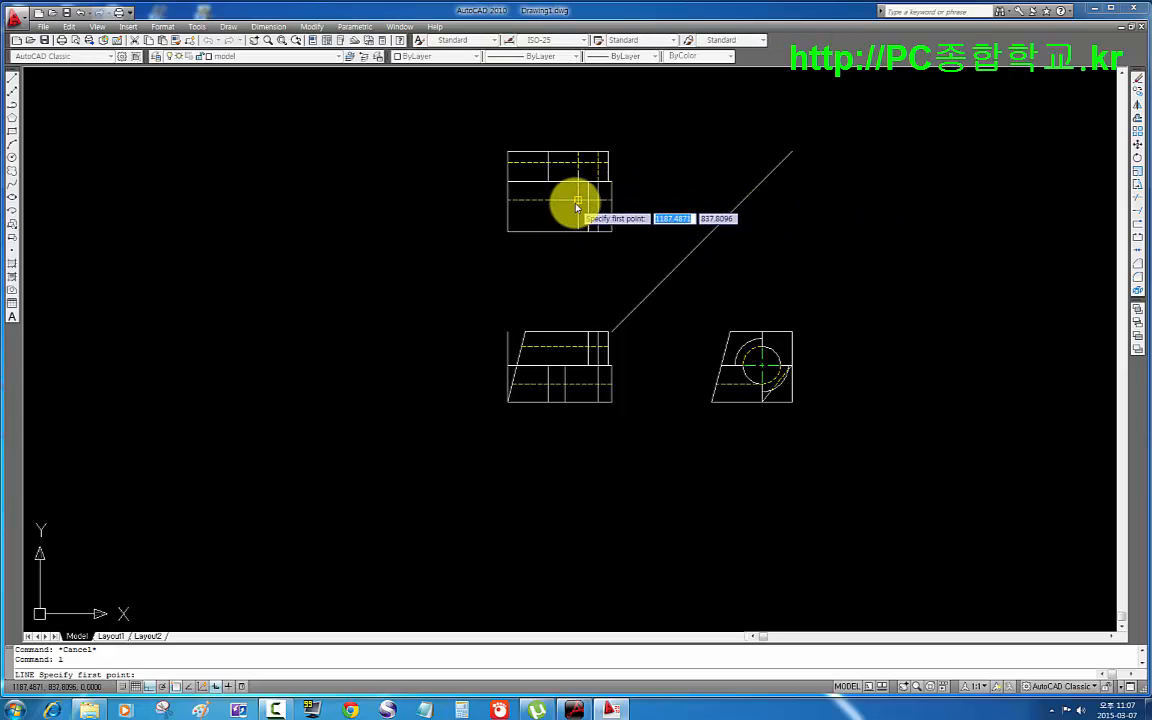
pyautogui.click(576, 427)
pyautogui.press('Return')
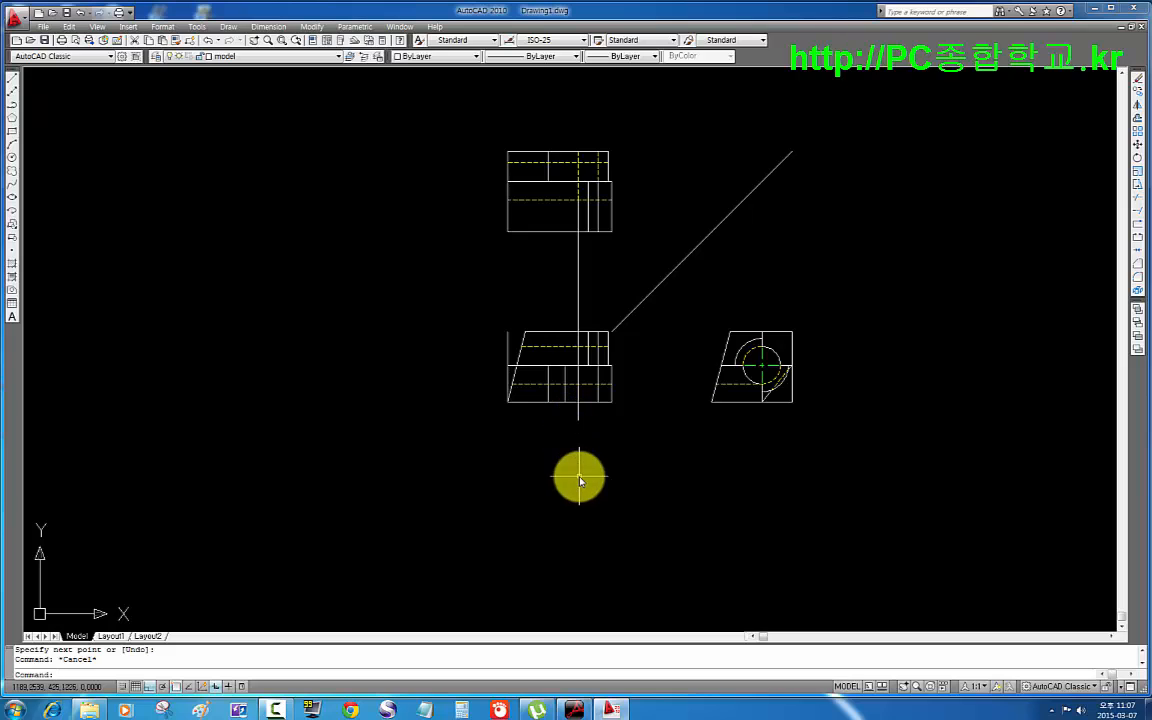
# - Trim the projection line to the front view's upper dashed line and bottom edge, and delete the remainder between the views
pyautogui.write('tr')
pyautogui.press('Return')
pyautogui.press('Return')
pyautogui.click(578, 339)
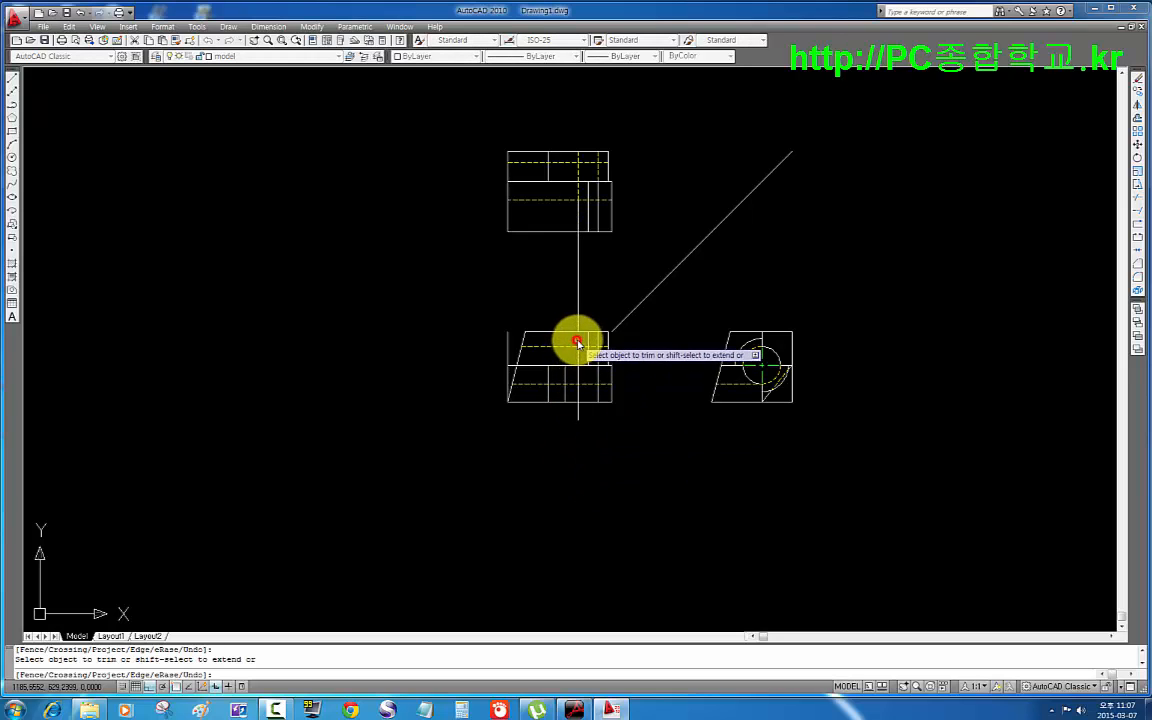
pyautogui.click(578, 415)
pyautogui.press('Escape')
pyautogui.moveTo(592, 282); pyautogui.dragTo(553, 288)
pyautogui.press('Delete')
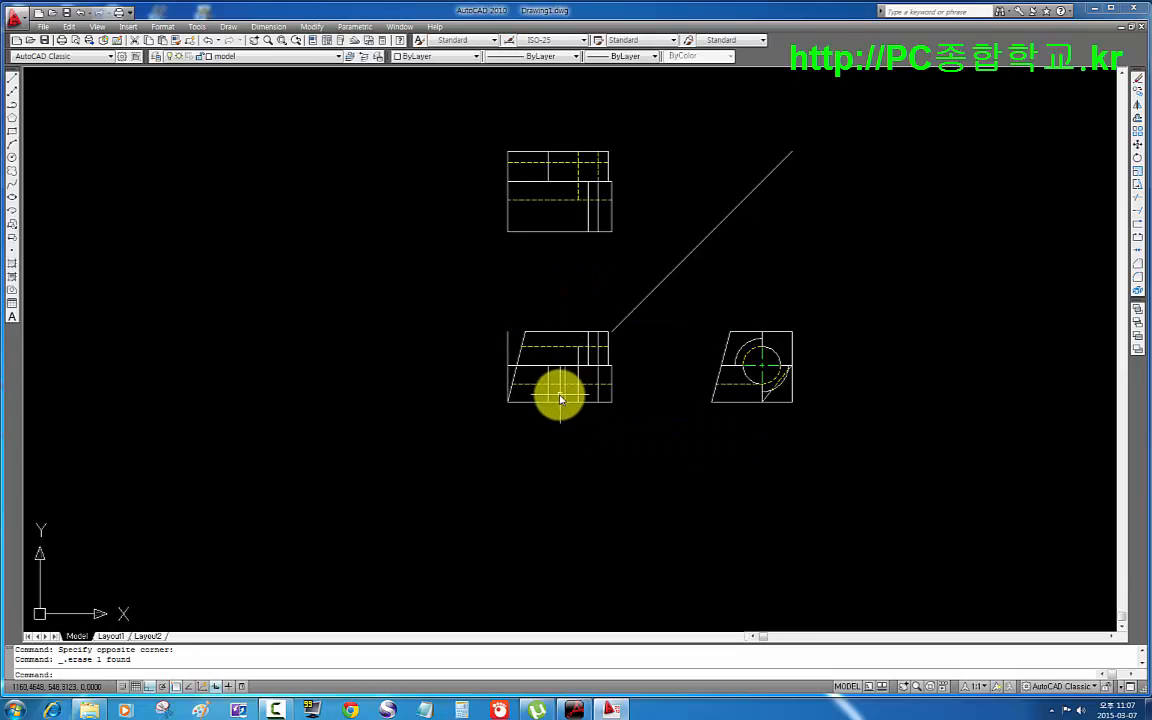
# - Move the front view's vertical line between the upper dashed line and the bottom edge to the hidden layer
pyautogui.scroll(3, 574, 370)
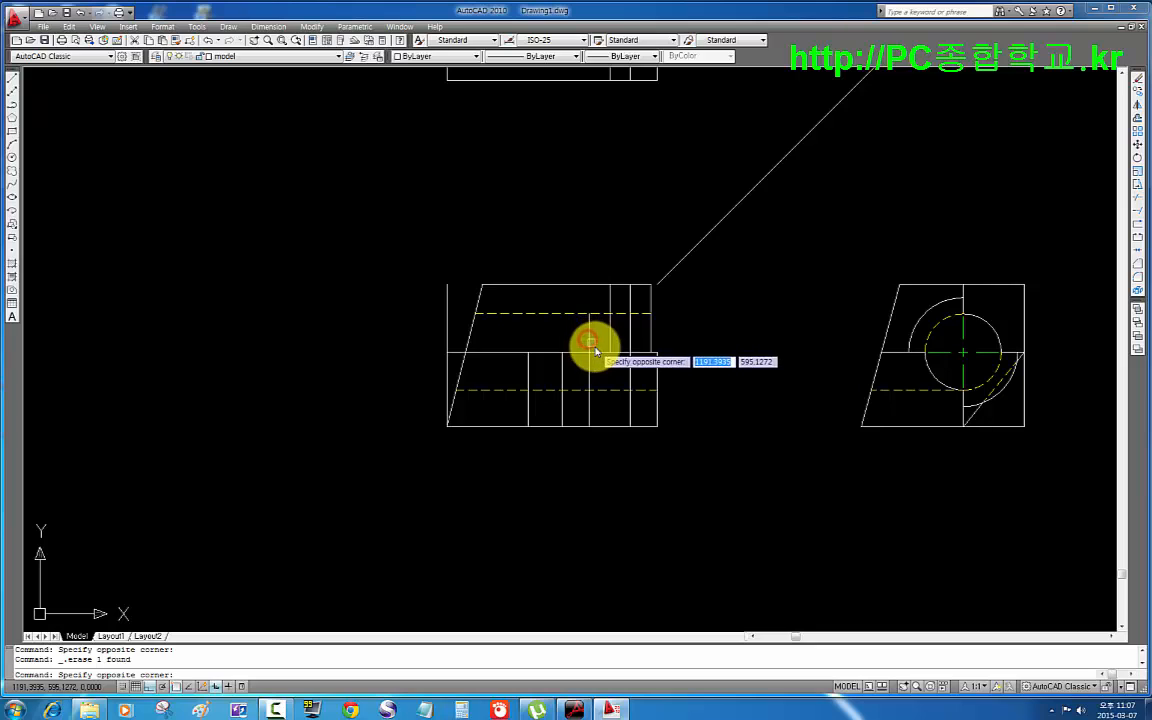
pyautogui.click(592, 342)
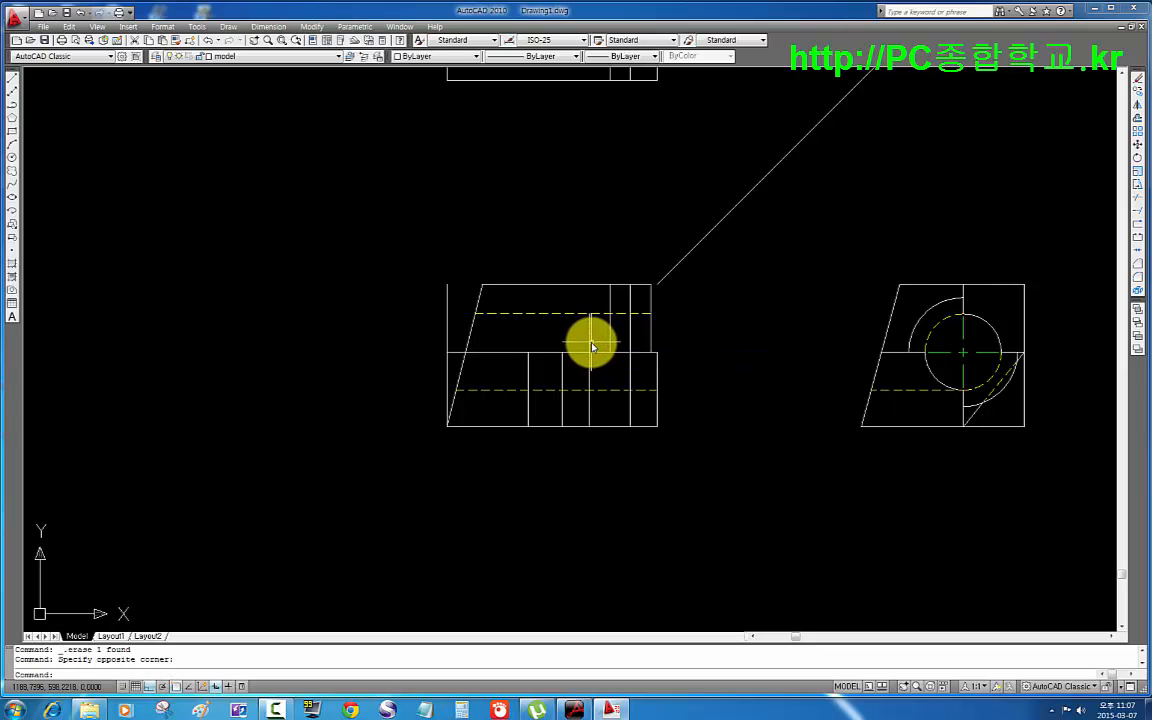
pyautogui.click(591, 346)
pyautogui.click(296, 56)
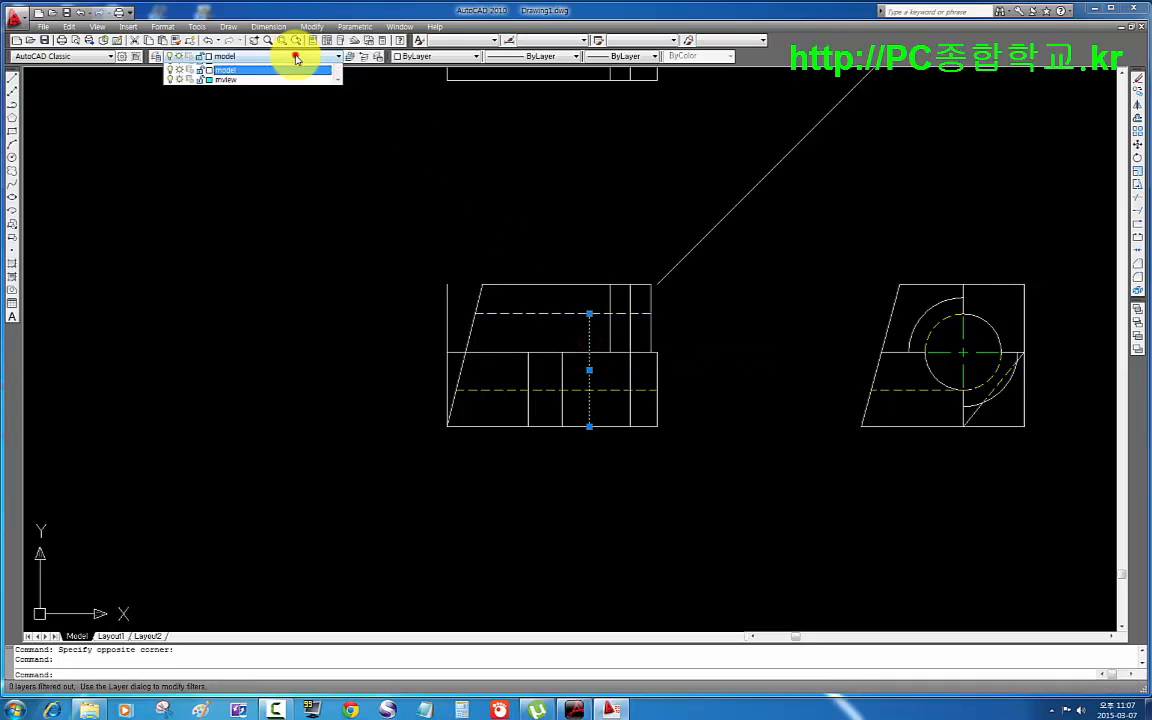
pyautogui.click(283, 95)
pyautogui.press('Escape')
pyautogui.press('Escape')
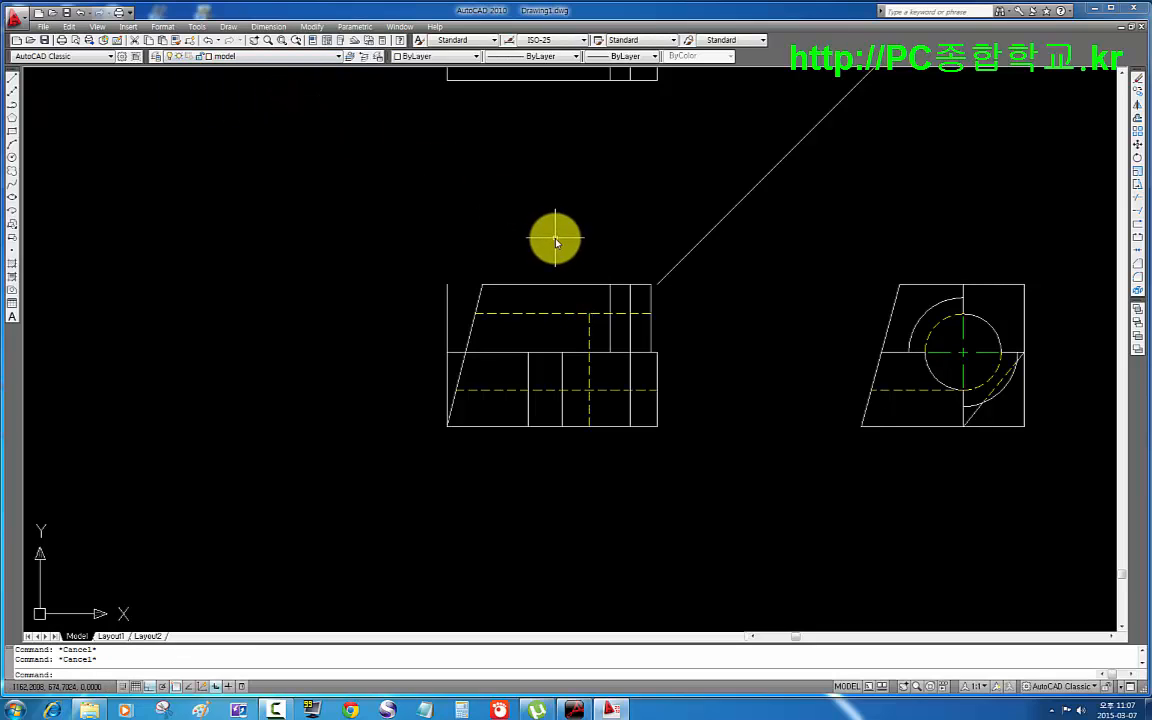
# - Trim the front view's upper dashed line between the dashed vertical line and the rightmost inner vertical line
pyautogui.write('tr')
pyautogui.press('Return')
pyautogui.press('Return')
pyautogui.click(637, 314)
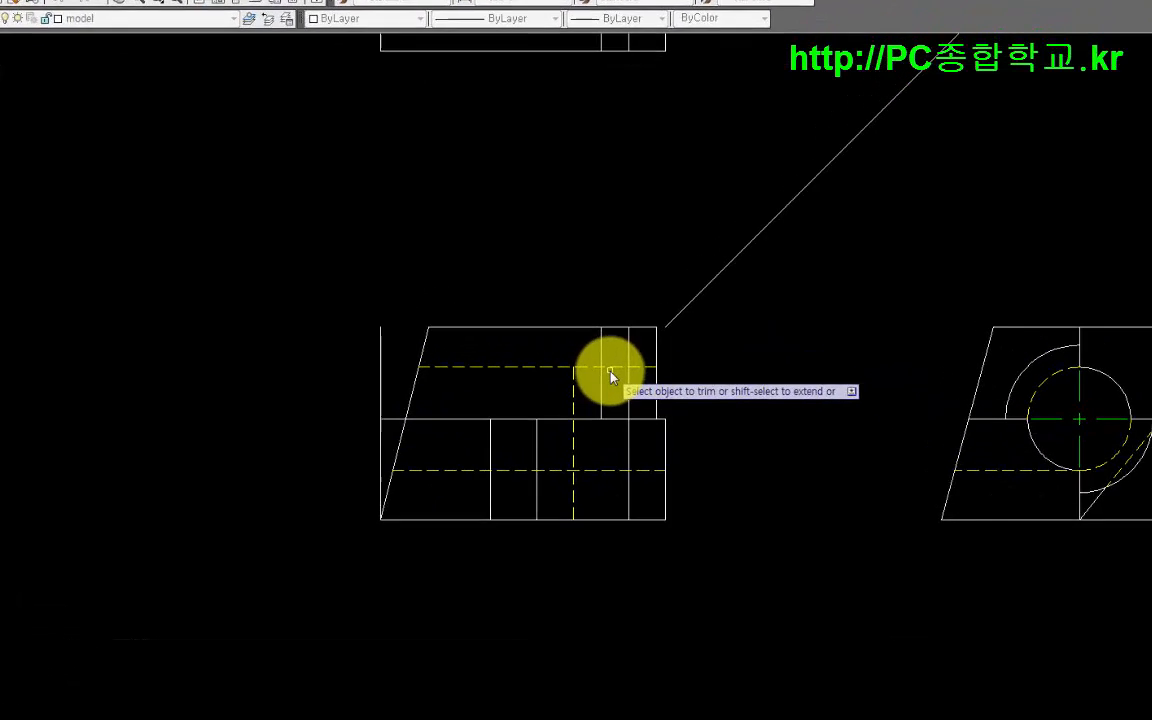
pyautogui.click(594, 370)
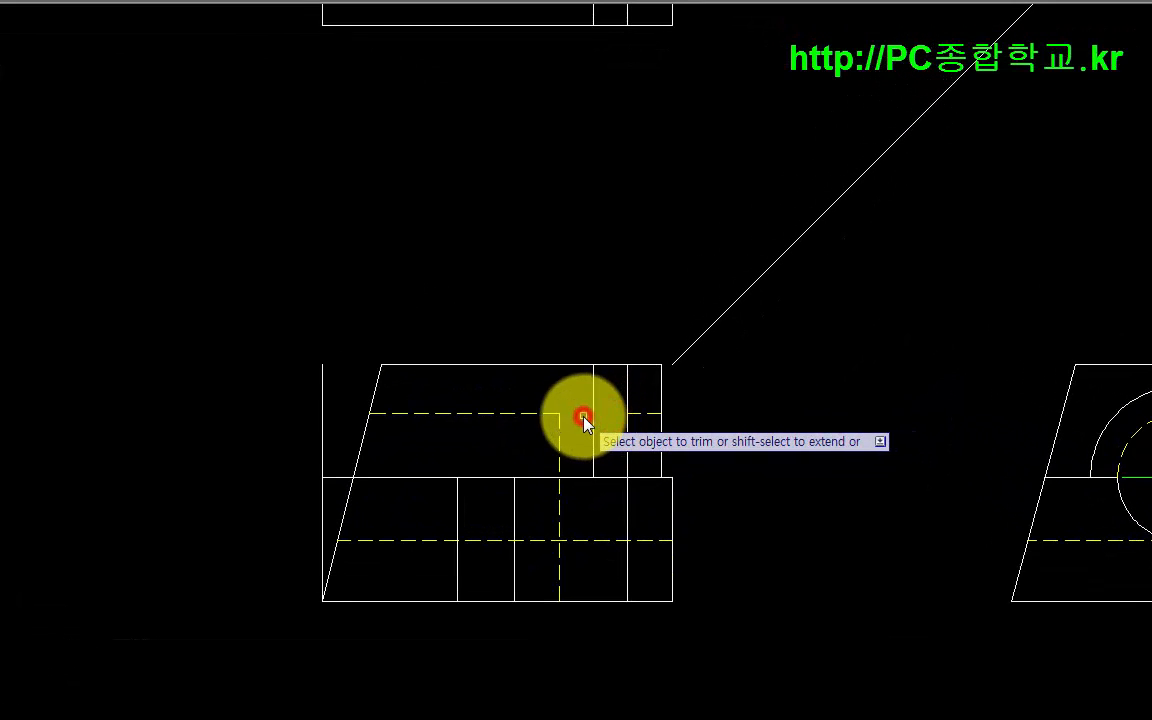
# - Move the short remaining piece of the upper dashed line at the front view's right edge to the model layer
pyautogui.click(650, 413)
pyautogui.click(80, 2)
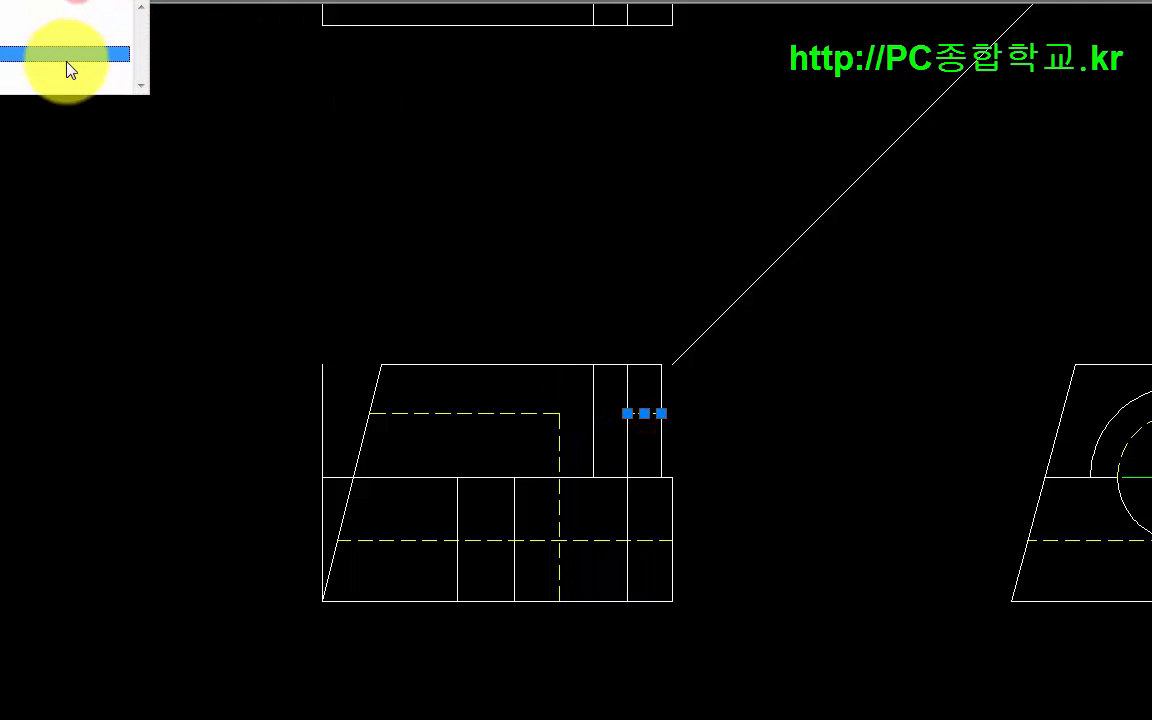
pyautogui.click(66, 64)
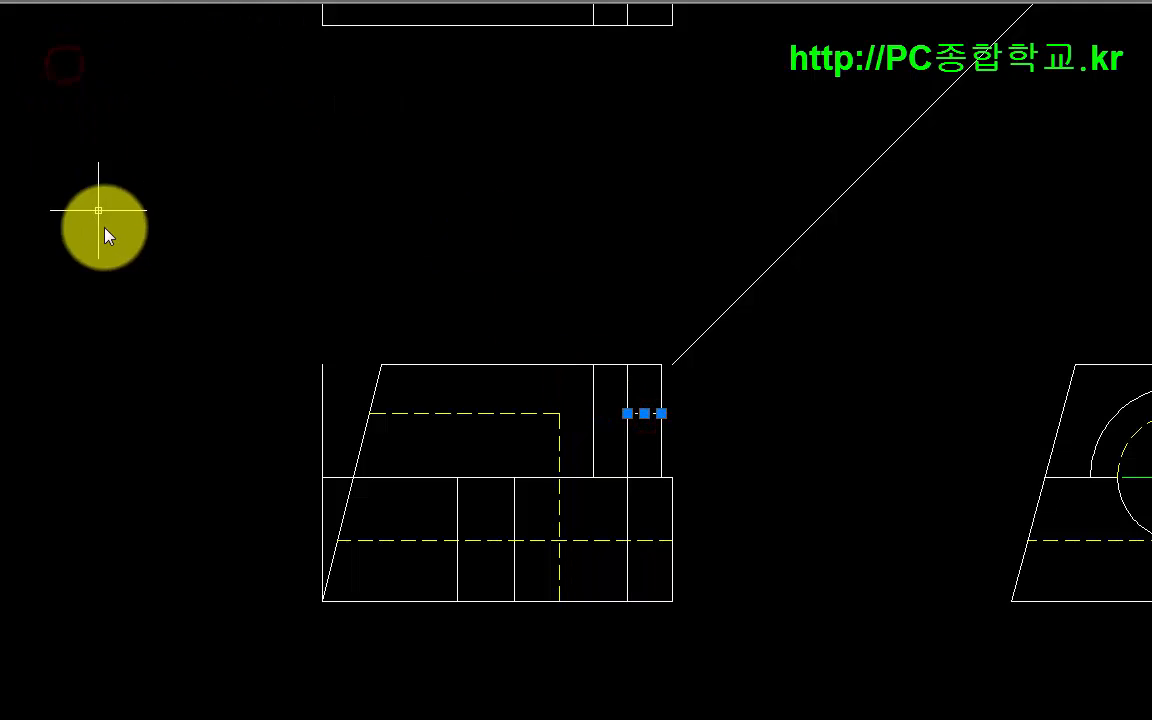
pyautogui.press('Escape')
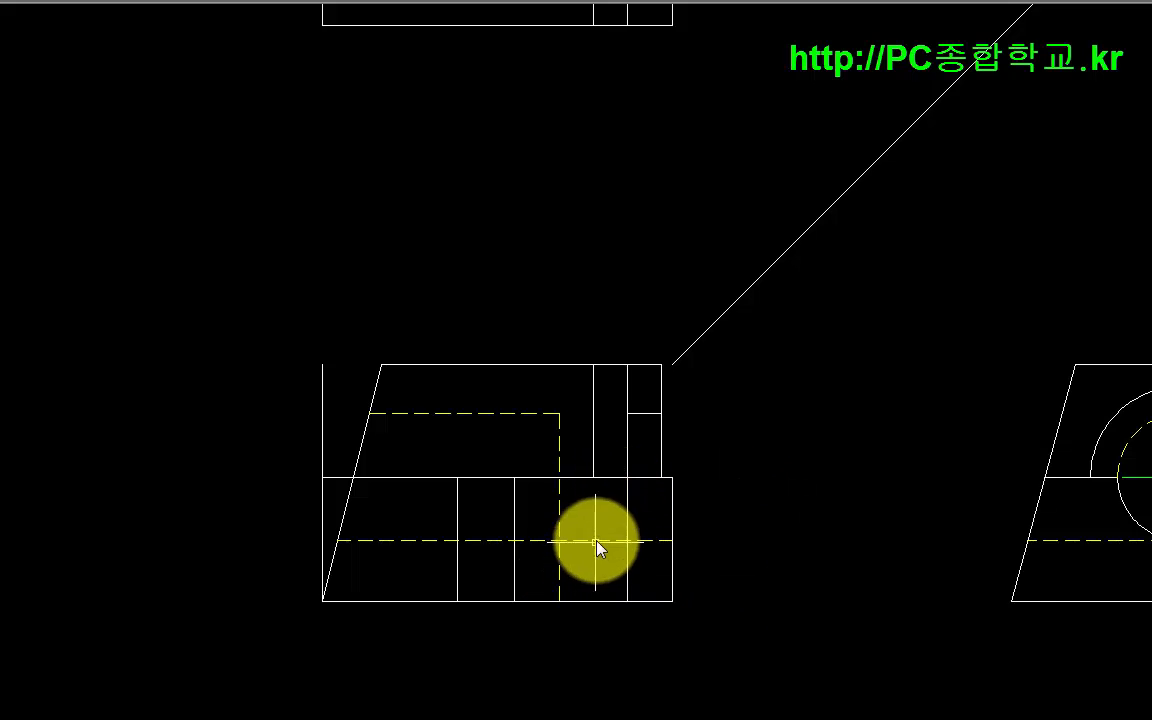
# - Draw a vertical projection line from the upper end of the second solid line in the front view's lower half up past the top view
pyautogui.scroll(-3, 630, 574)
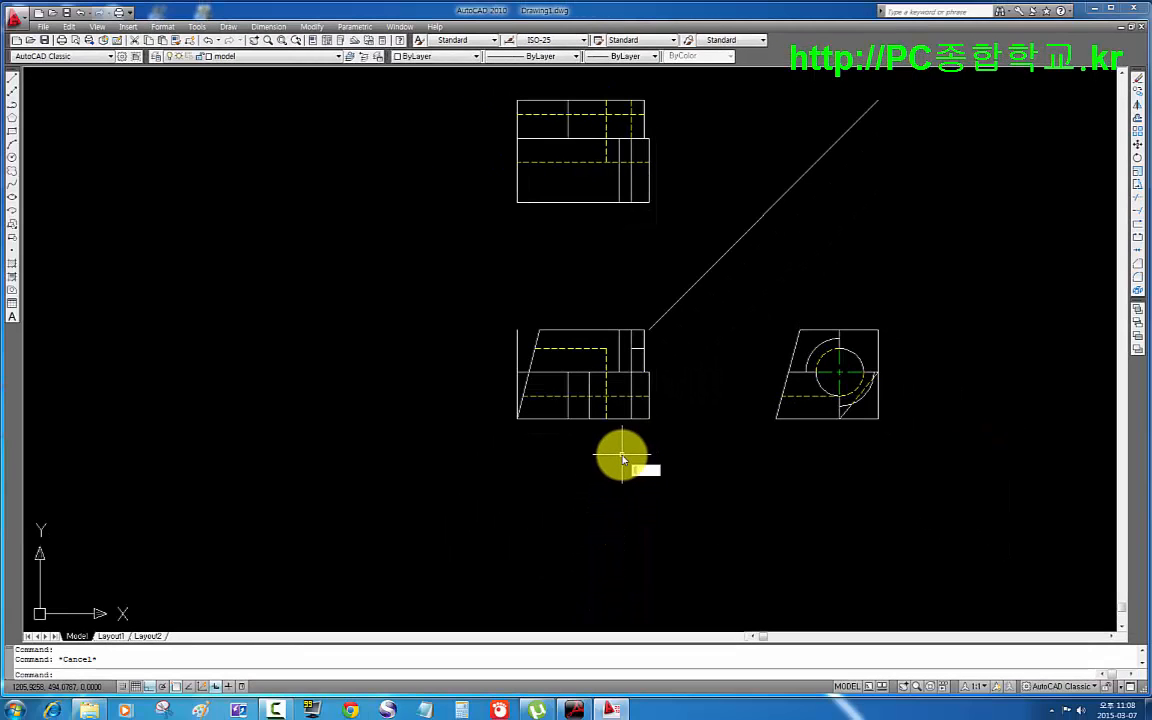
pyautogui.press('Return')
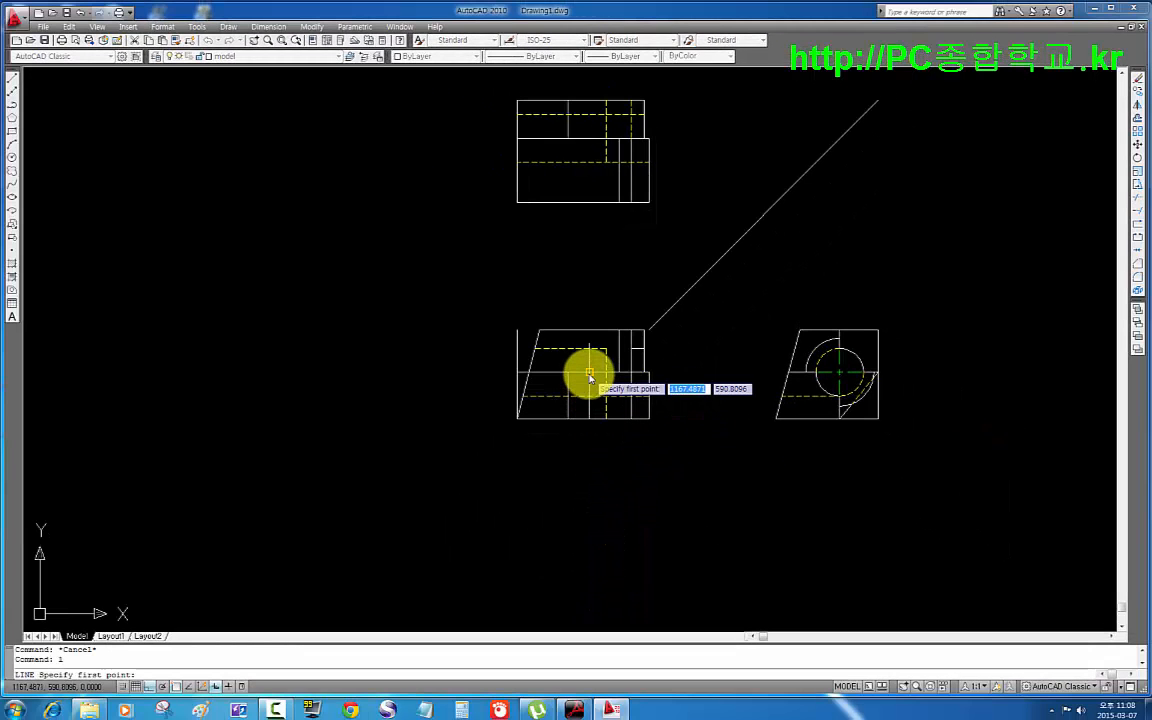
pyautogui.click(589, 375)
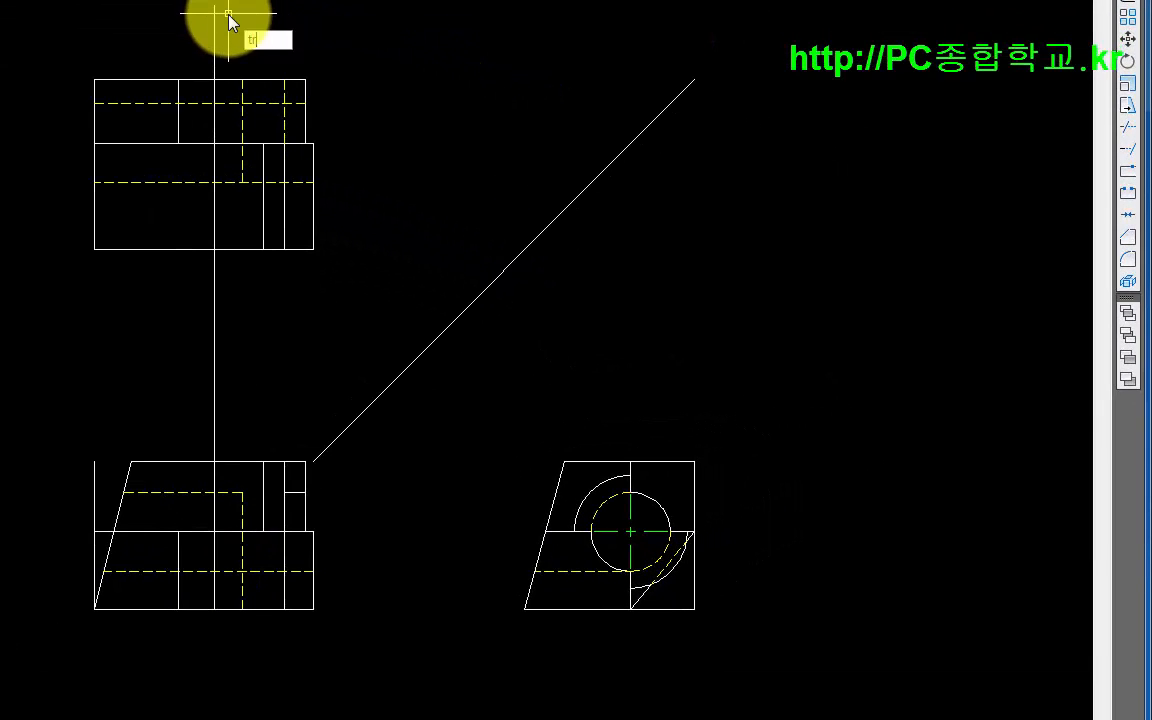
# - Trim the projection line to the top view's lower section and delete the remainder in the front view's upper half
pyautogui.write('tr')
pyautogui.press('Return')
pyautogui.press('Return')
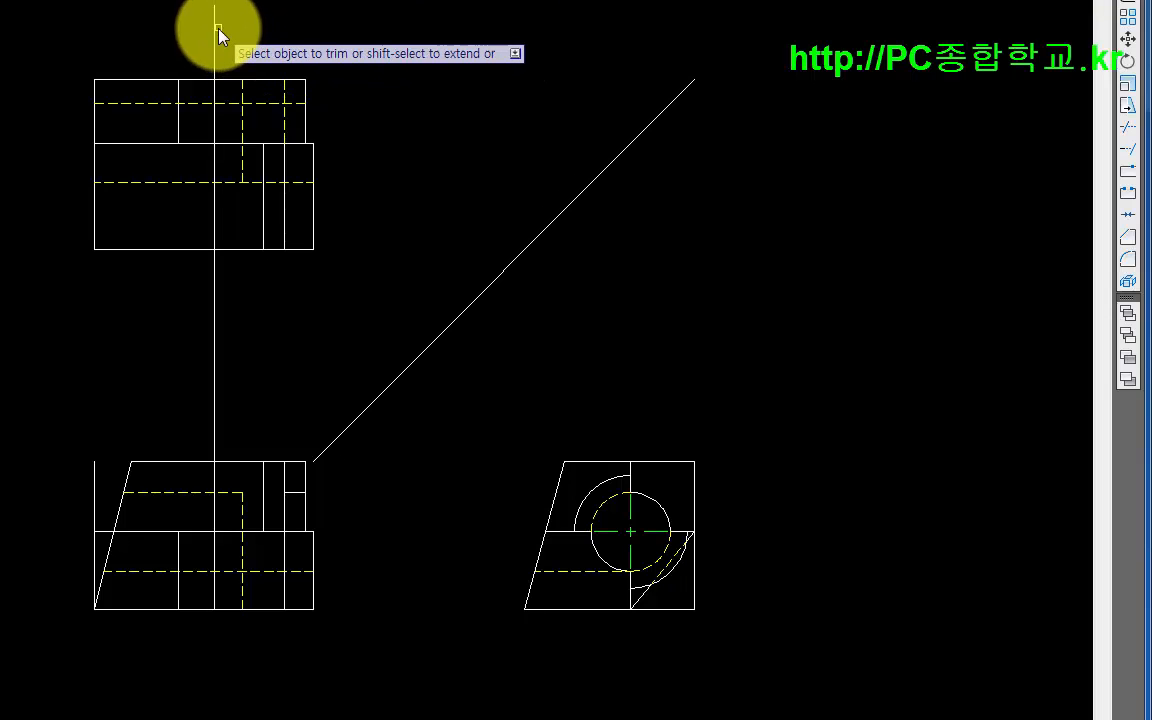
pyautogui.click(217, 30)
pyautogui.click(212, 107)
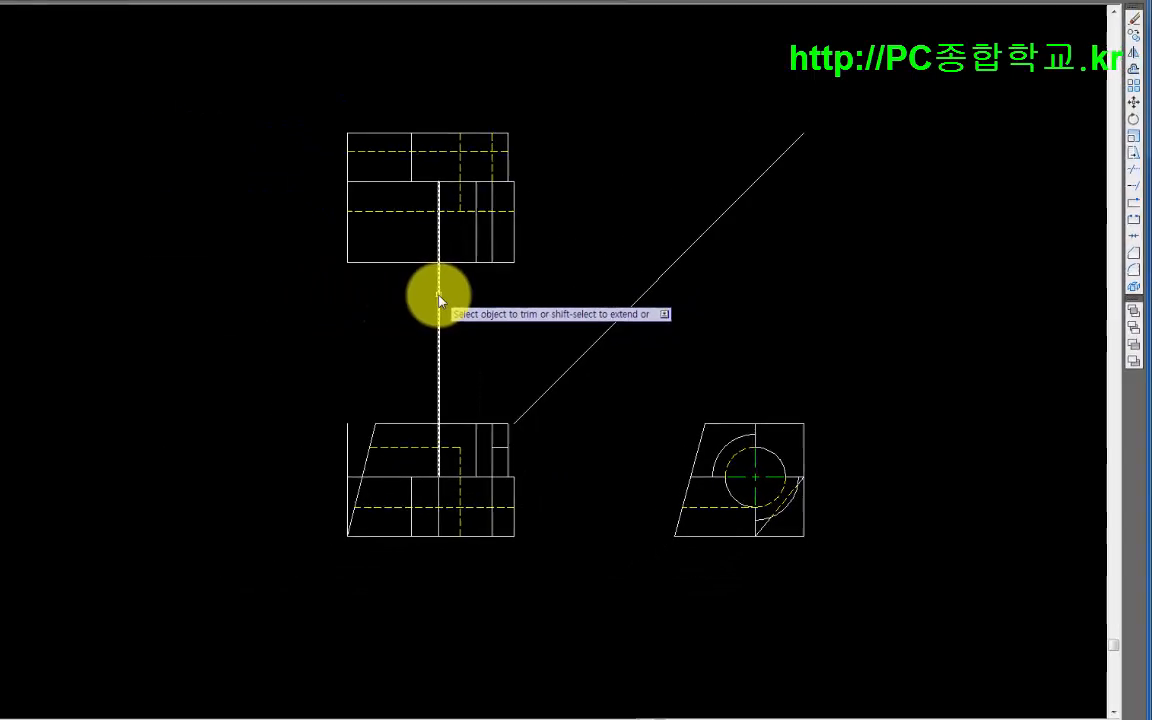
pyautogui.click(436, 297)
pyautogui.click(447, 434)
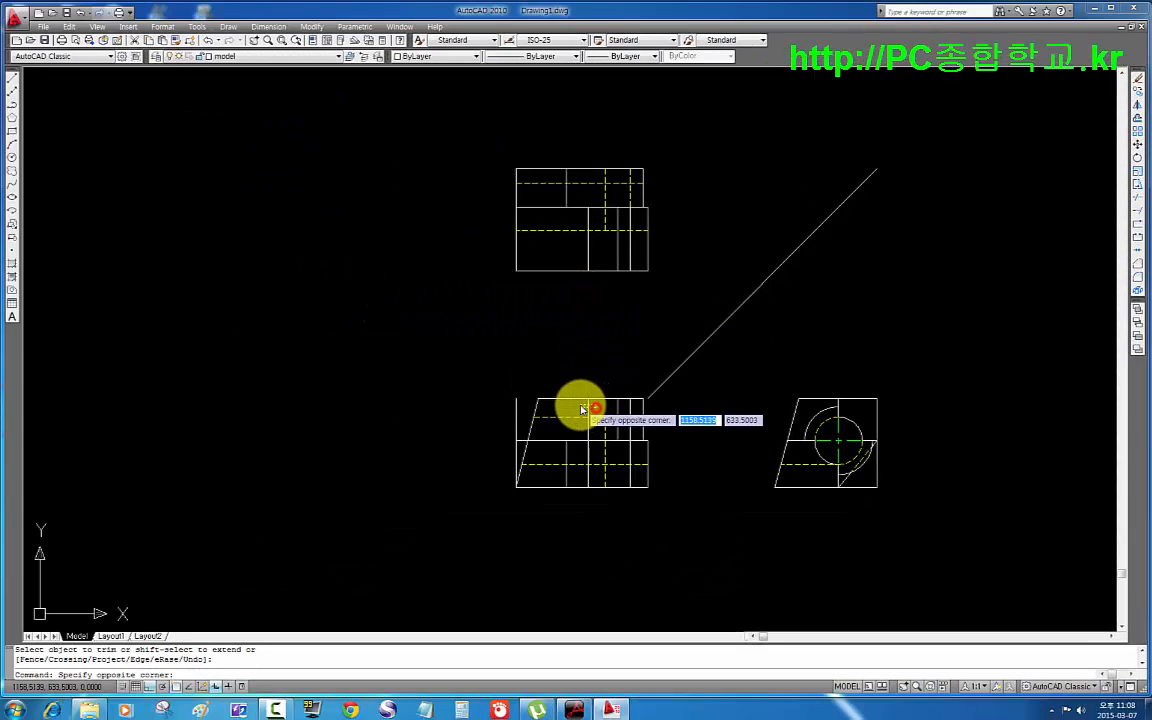
pyautogui.click(590, 372)
pyautogui.press('Delete')
pyautogui.press('Escape')
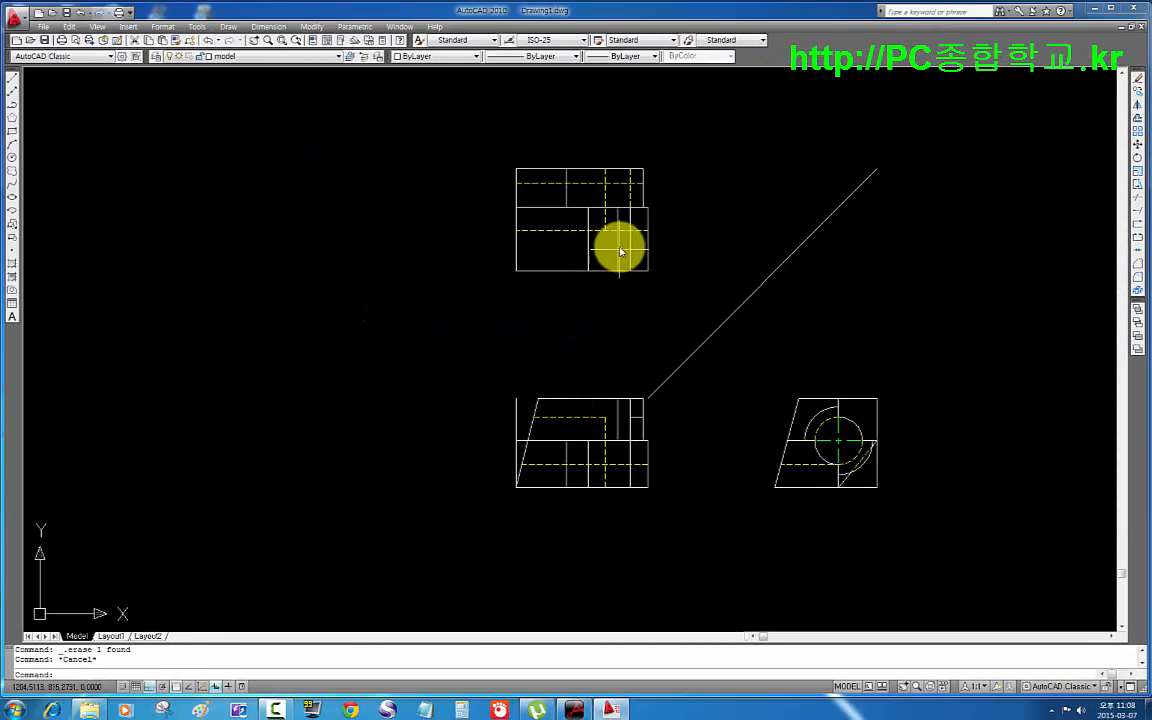
# - Offset the projected vertical line in the top view's lower section by 50 to the left
pyautogui.write('o')
pyautogui.press('Return')
pyautogui.write('50')
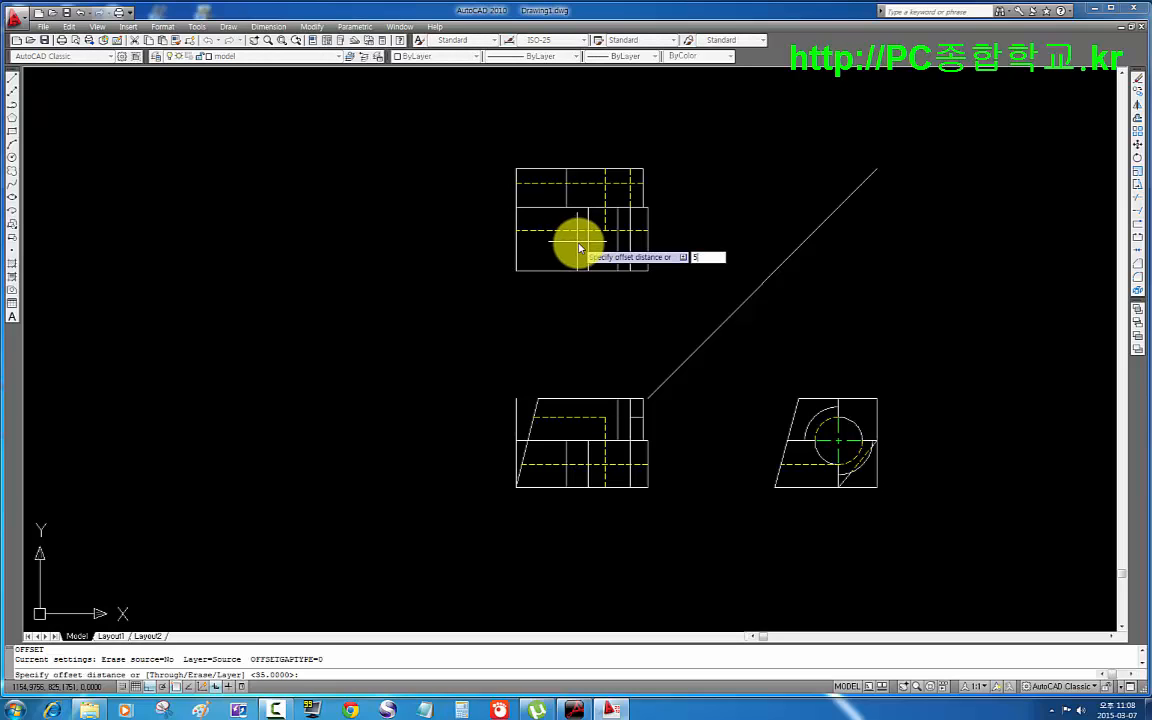
pyautogui.press('Return')
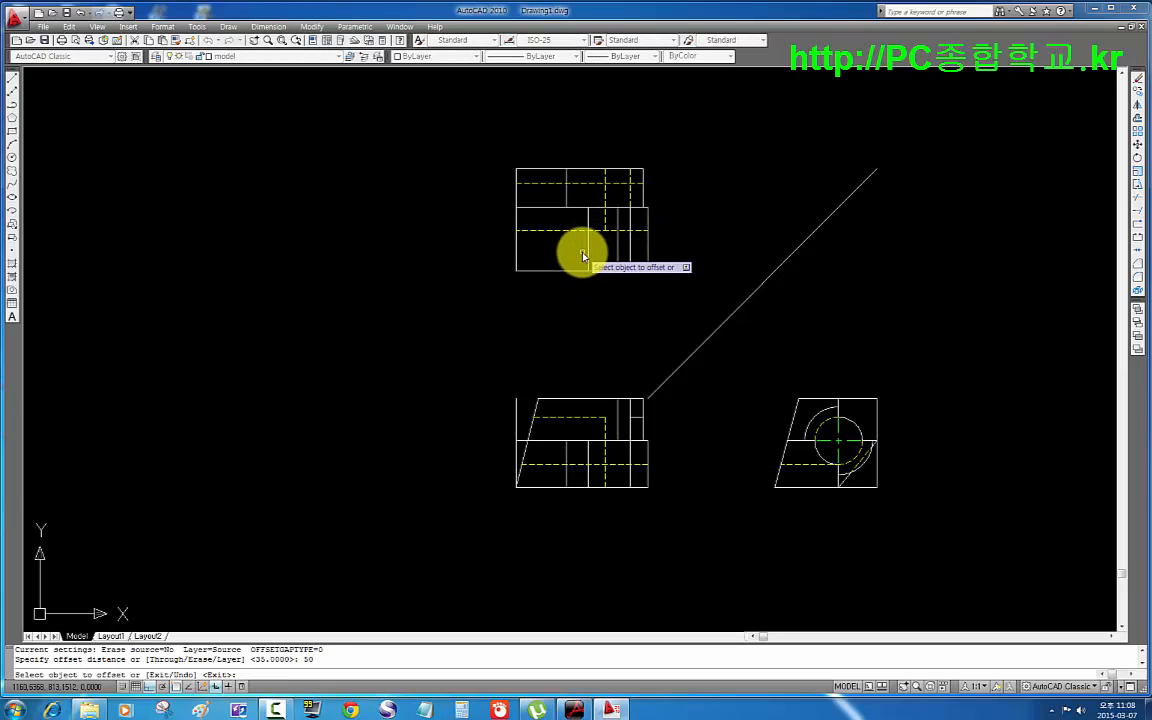
pyautogui.click(588, 258)
pyautogui.click(551, 253)
pyautogui.scroll(2, 556, 254)
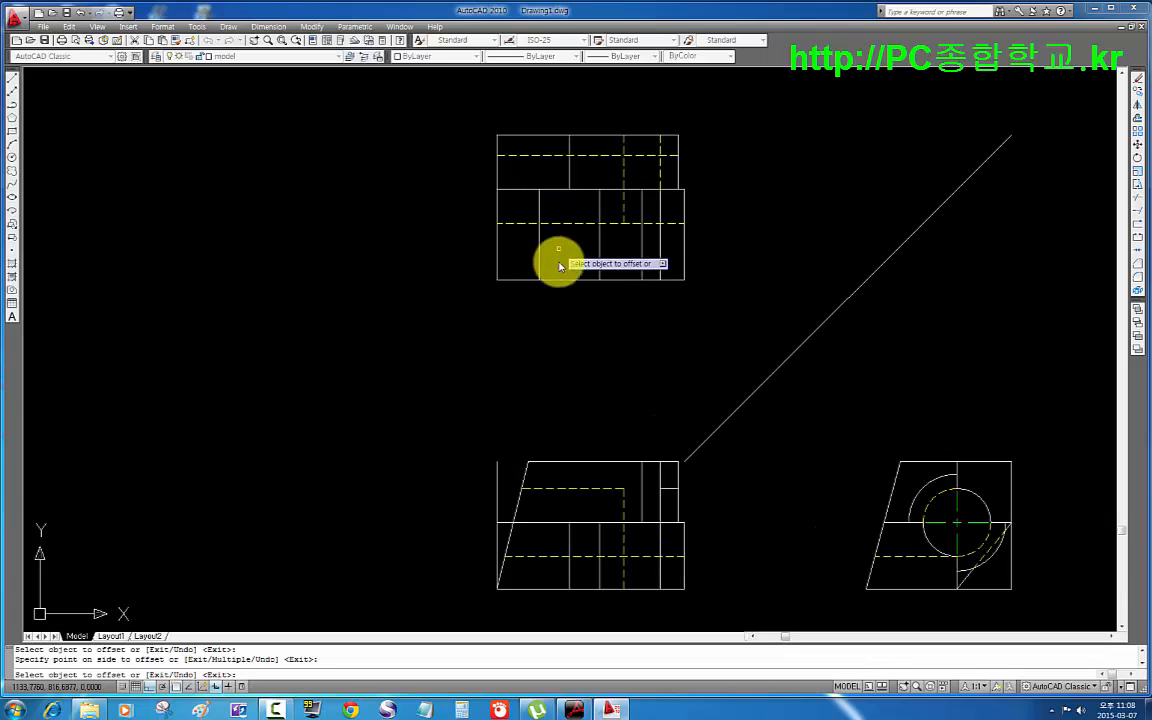
pyautogui.press('Escape')
# - Draw a vertical projection line from the lower end of the 50 offset line down past the front view
pyautogui.write('l')
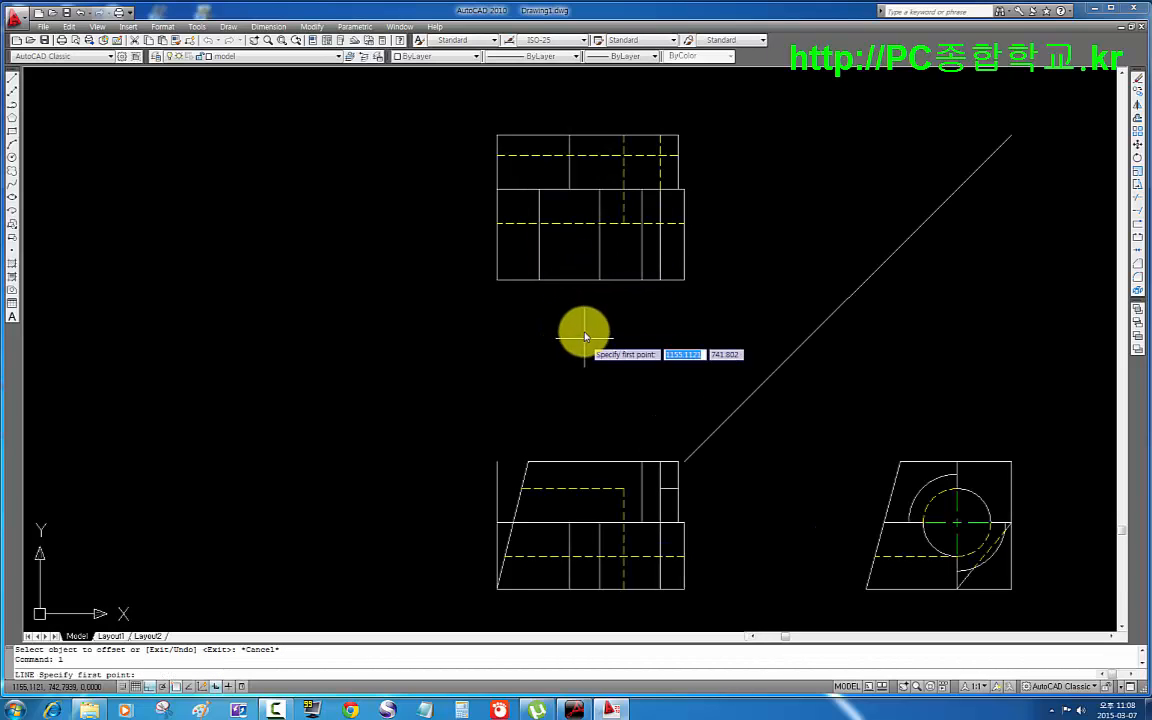
pyautogui.press('Return')
pyautogui.click(537, 281)
pyautogui.moveTo(527, 552); pyautogui.dragTo(546, 449, button='middle')
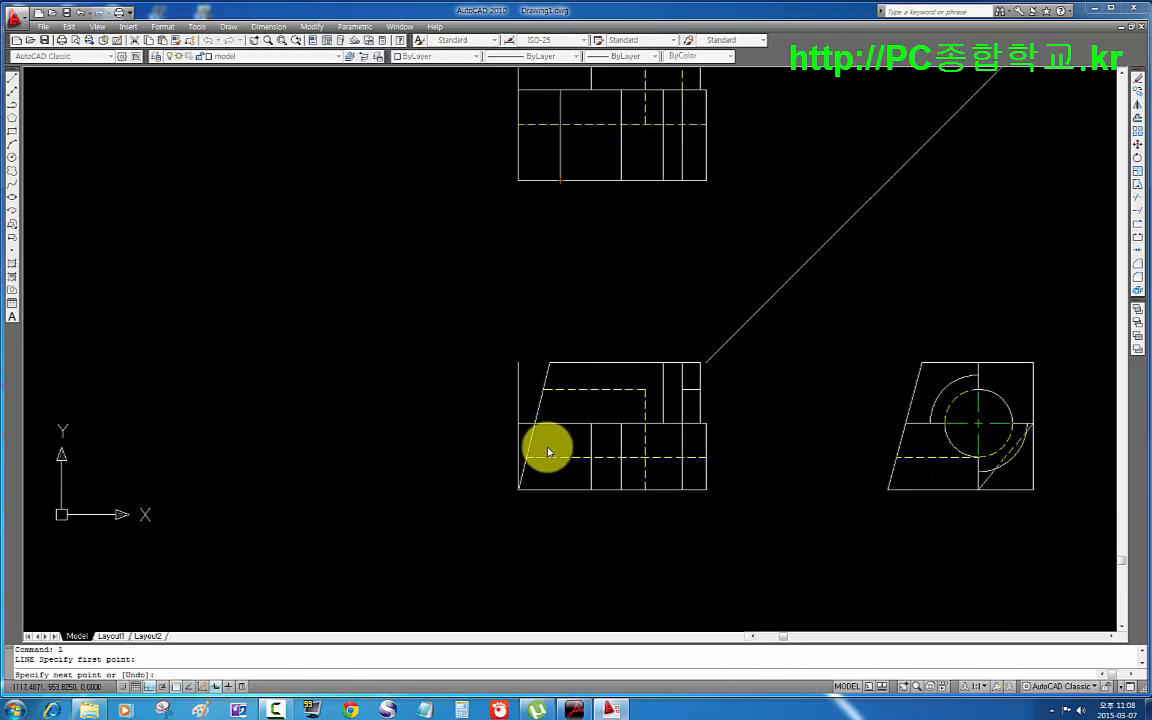
pyautogui.click(563, 524)
pyautogui.press('Return')
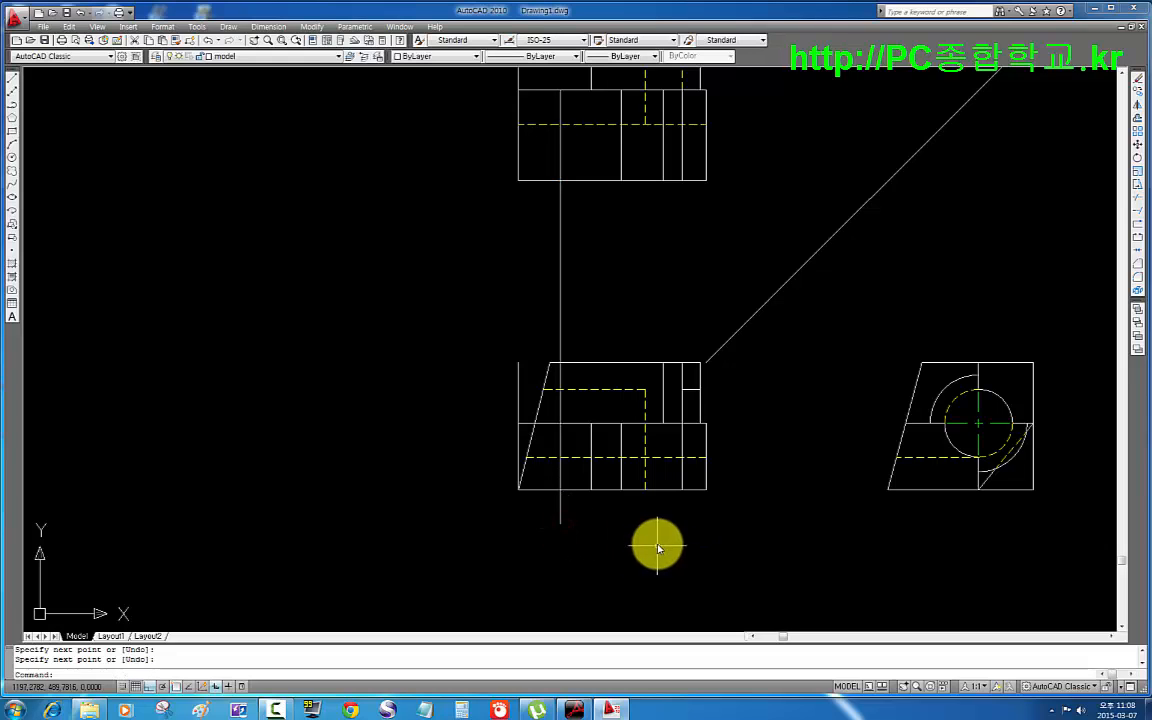
# - Trim the new projection line to the front view's lower half and delete the remainder between the views
pyautogui.press('Return')
pyautogui.press('Return')
pyautogui.click(597, 501)
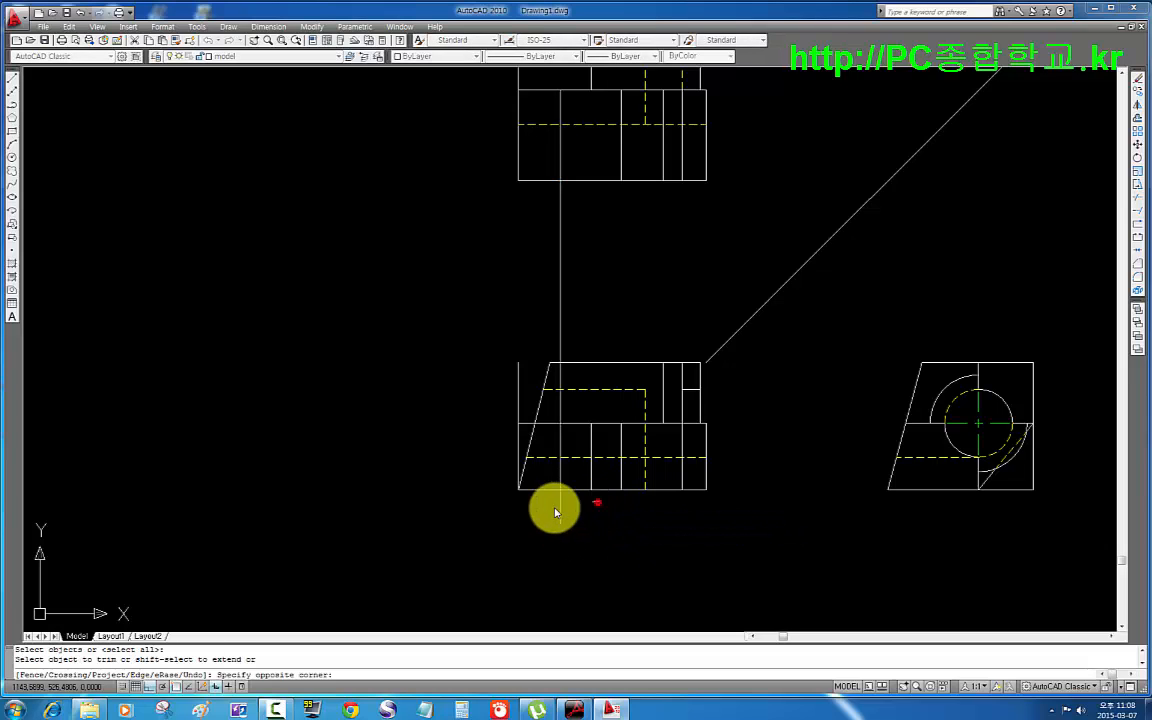
pyautogui.click(524, 506)
pyautogui.click(562, 388)
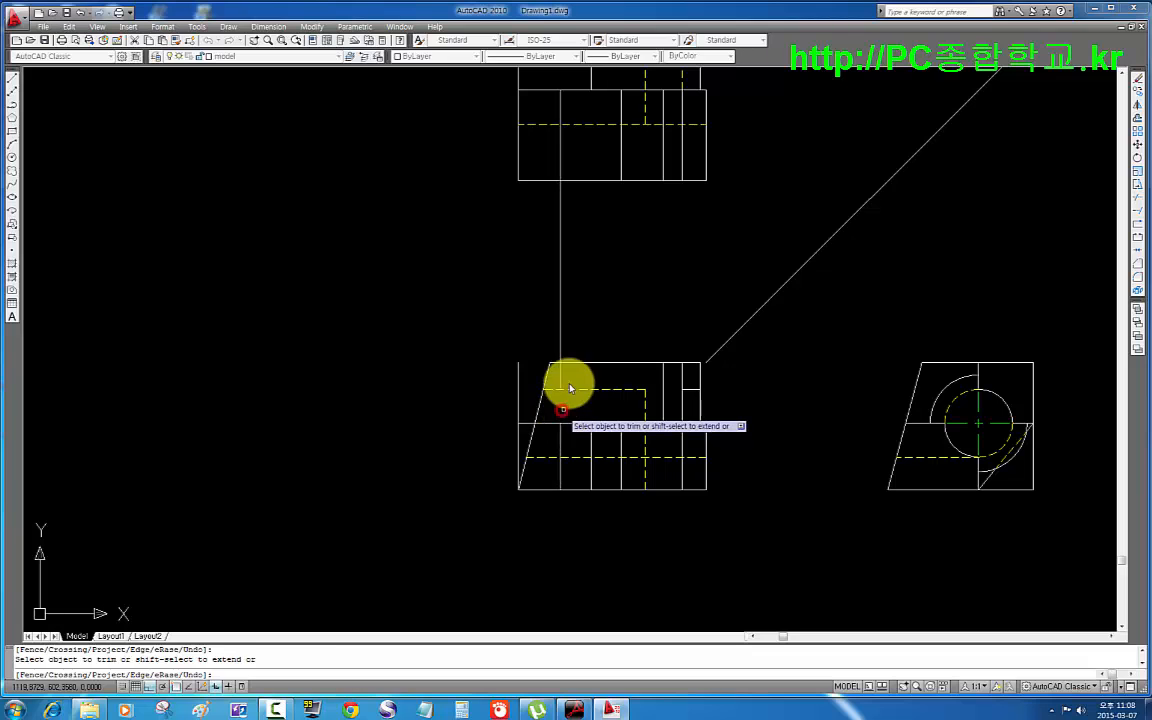
pyautogui.press('Return')
pyautogui.click(597, 300)
pyautogui.click(490, 303)
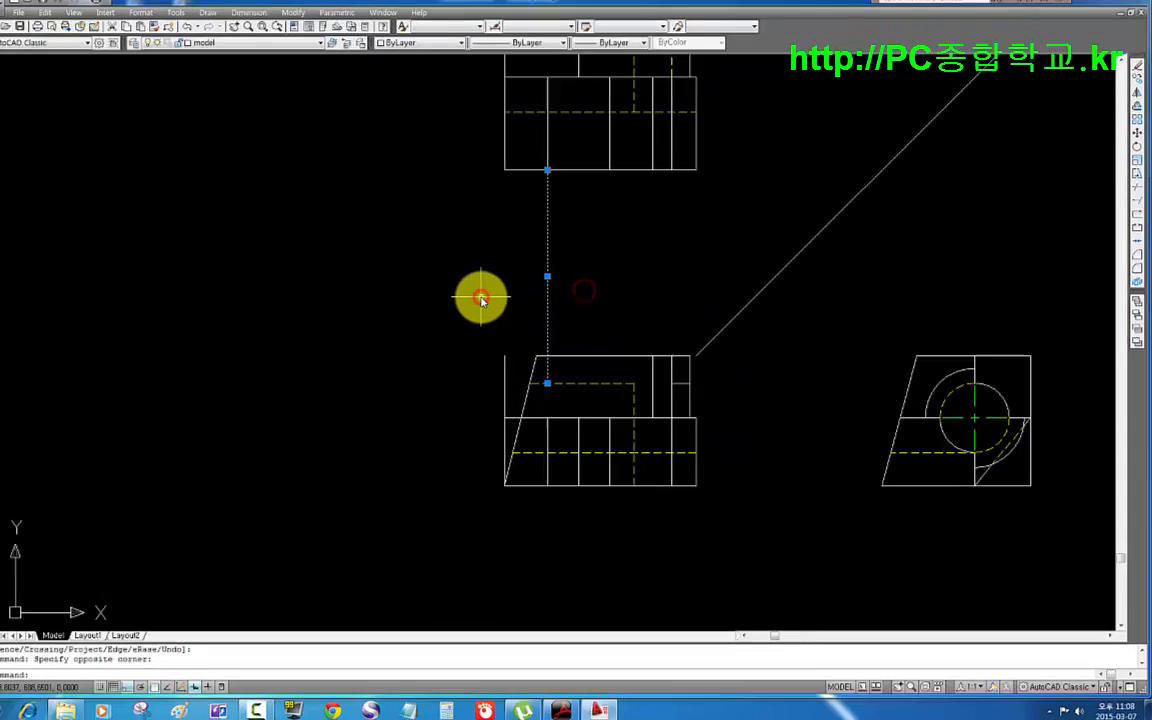
pyautogui.press('Delete')
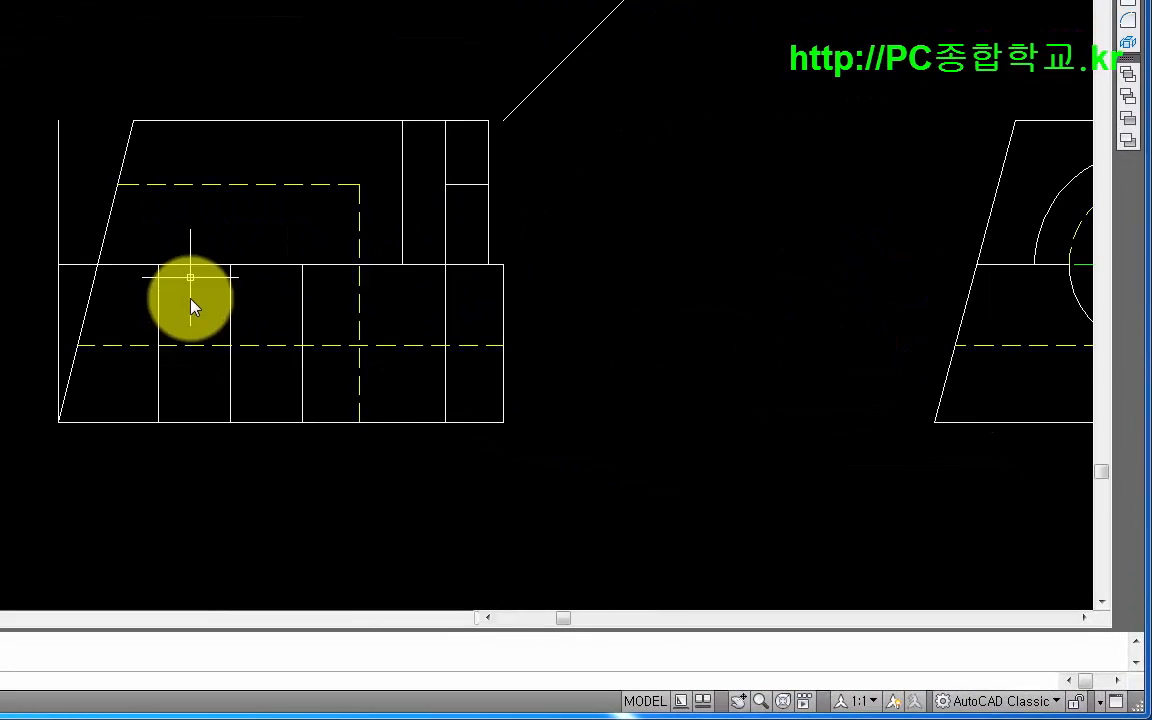
# - Trim the two outer lines of the front view's three solid verticals below the lower dashed line, and remove the dashed line between them
pyautogui.moveTo(192, 300); pyautogui.dragTo(216, 242, button='middle')
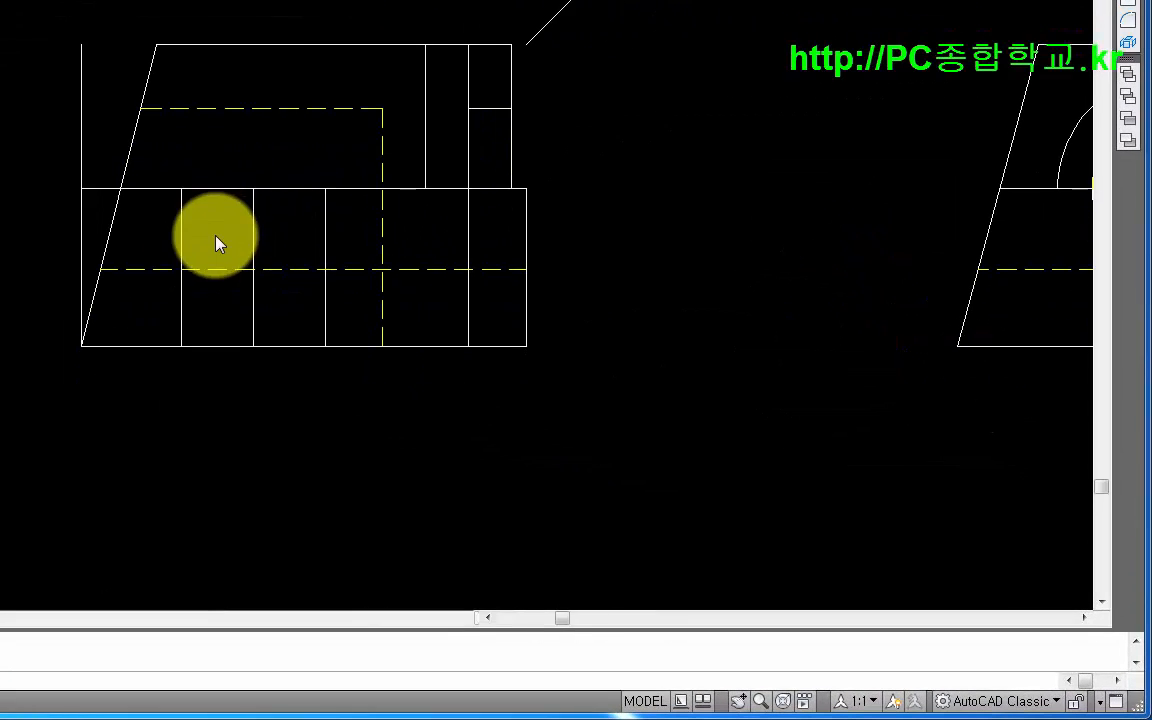
pyautogui.moveTo(279, 310); pyautogui.dragTo(253, 242, button='middle')
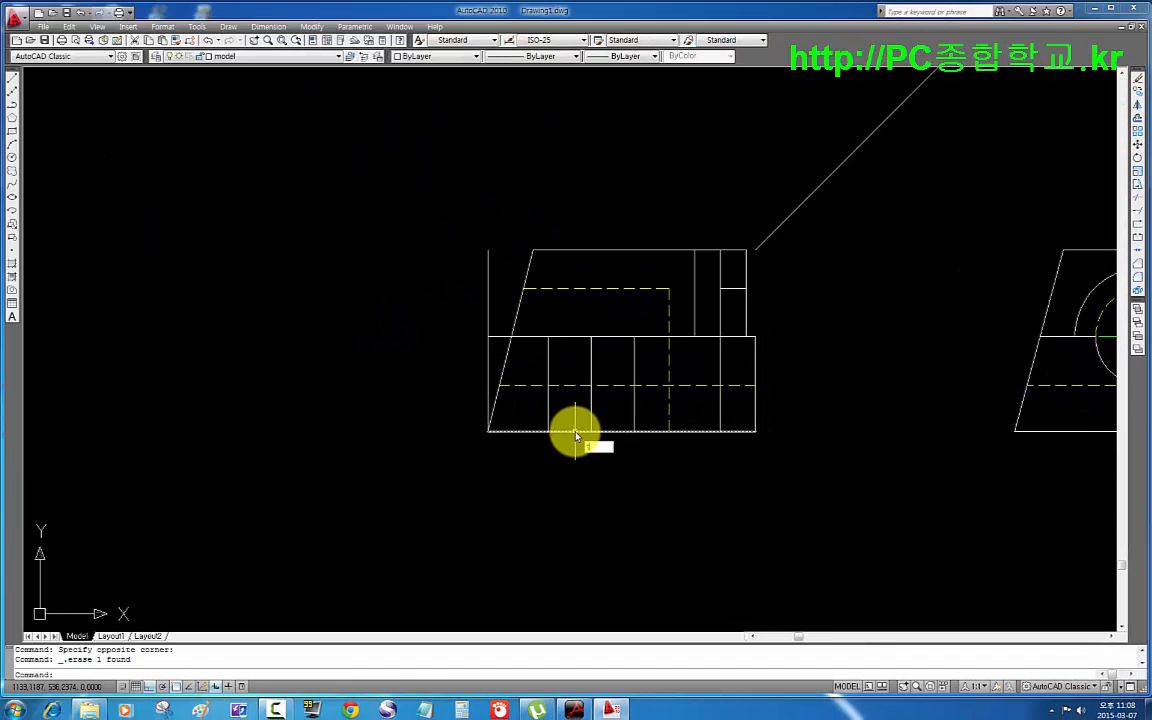
pyautogui.write('tr')
pyautogui.press('Return')
pyautogui.click(634, 410)
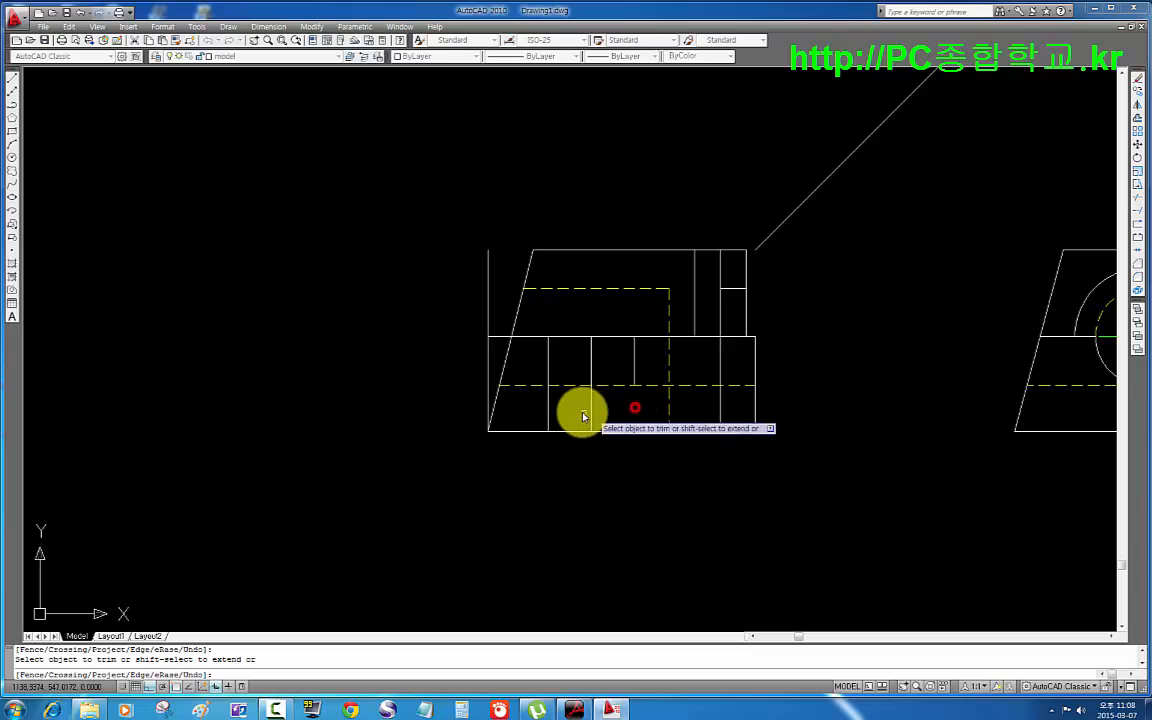
pyautogui.click(548, 411)
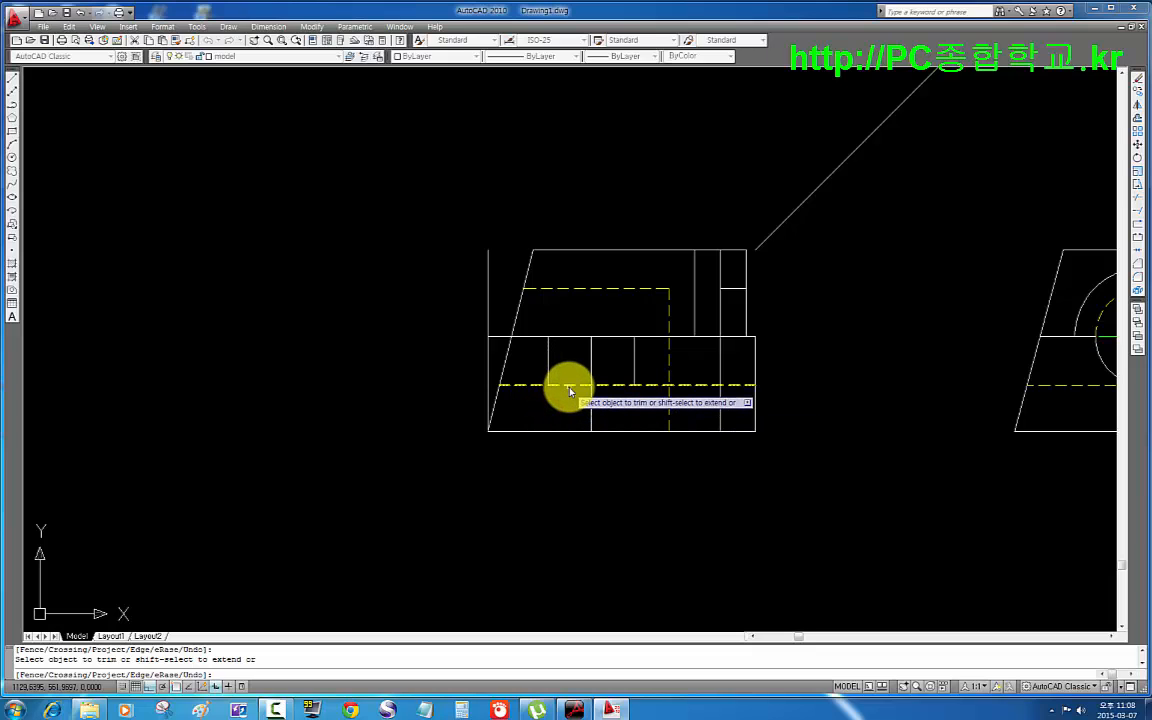
pyautogui.click(610, 385)
pyautogui.press('Return')
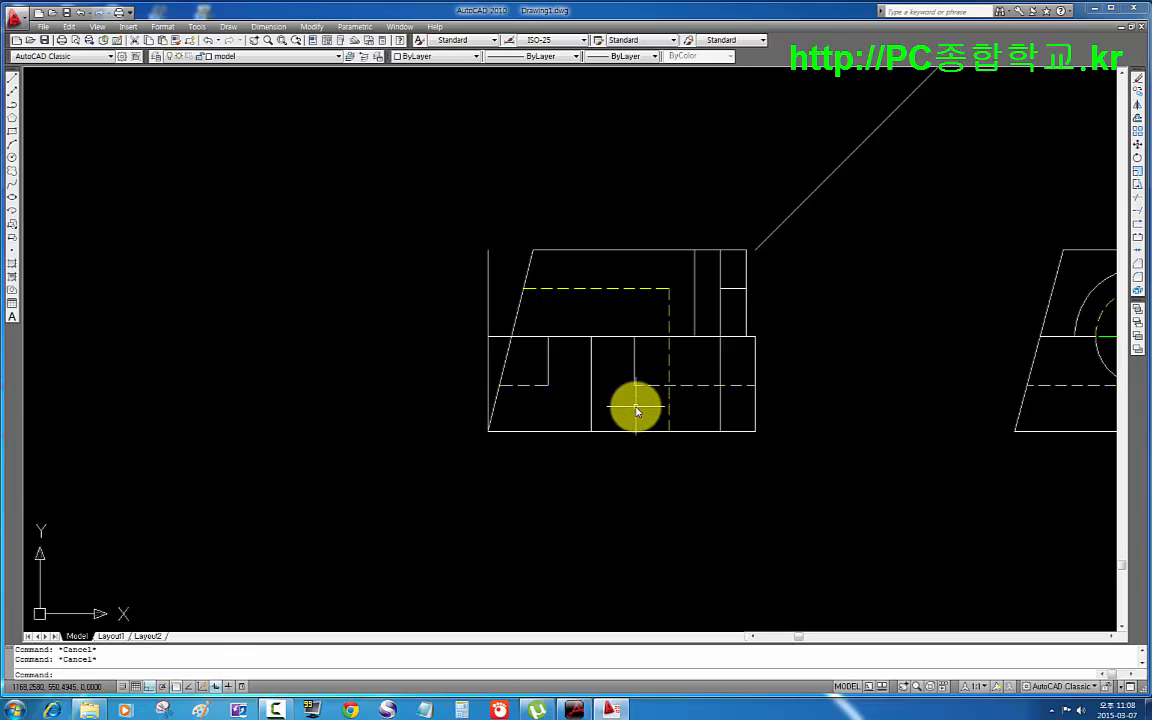
# - Draw a solid horizontal line joining the lower ends of the two shortened vertical lines in the front view
pyautogui.click(634, 385)
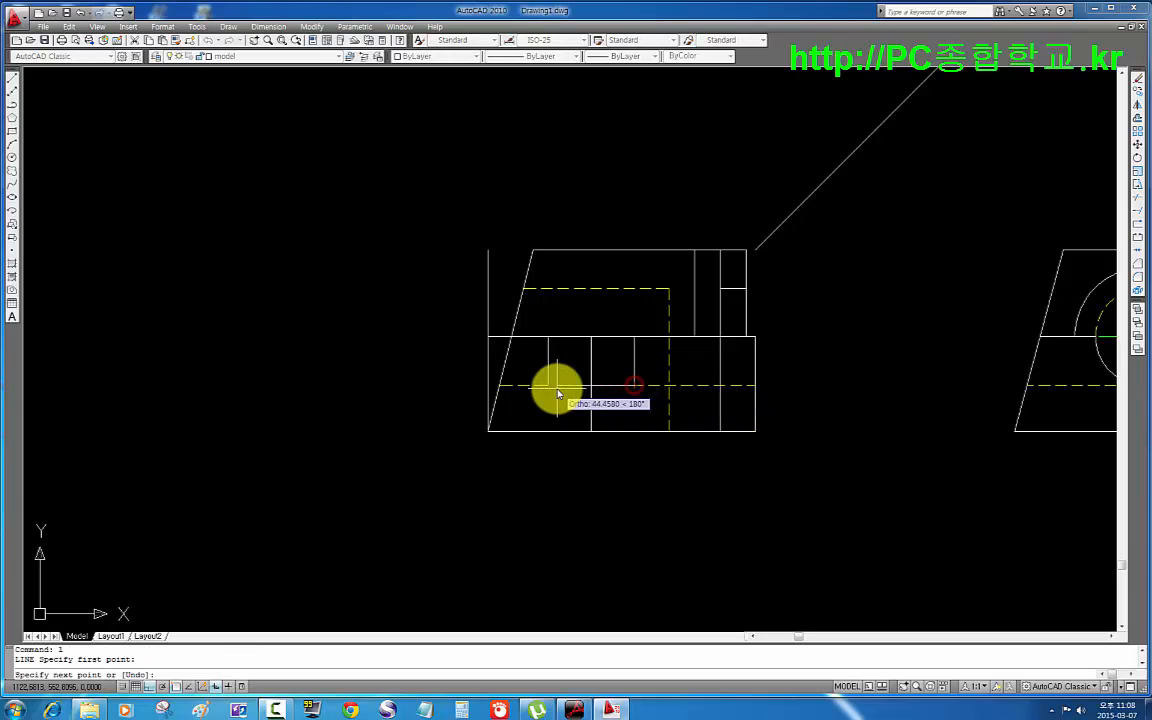
pyautogui.click(548, 386)
pyautogui.press('Return')
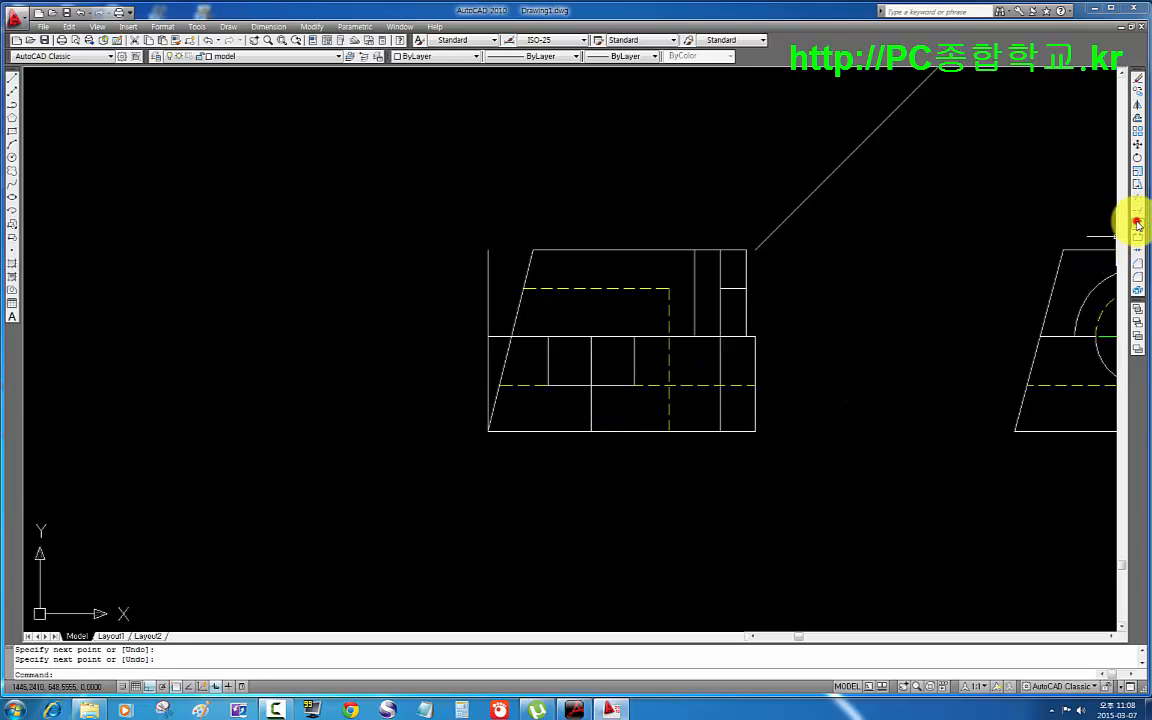
# - Break the middle vertical line at its intersection with the new horizontal line in the front view
pyautogui.click(1137, 224)
pyautogui.click(589, 386)
pyautogui.click(591, 385)
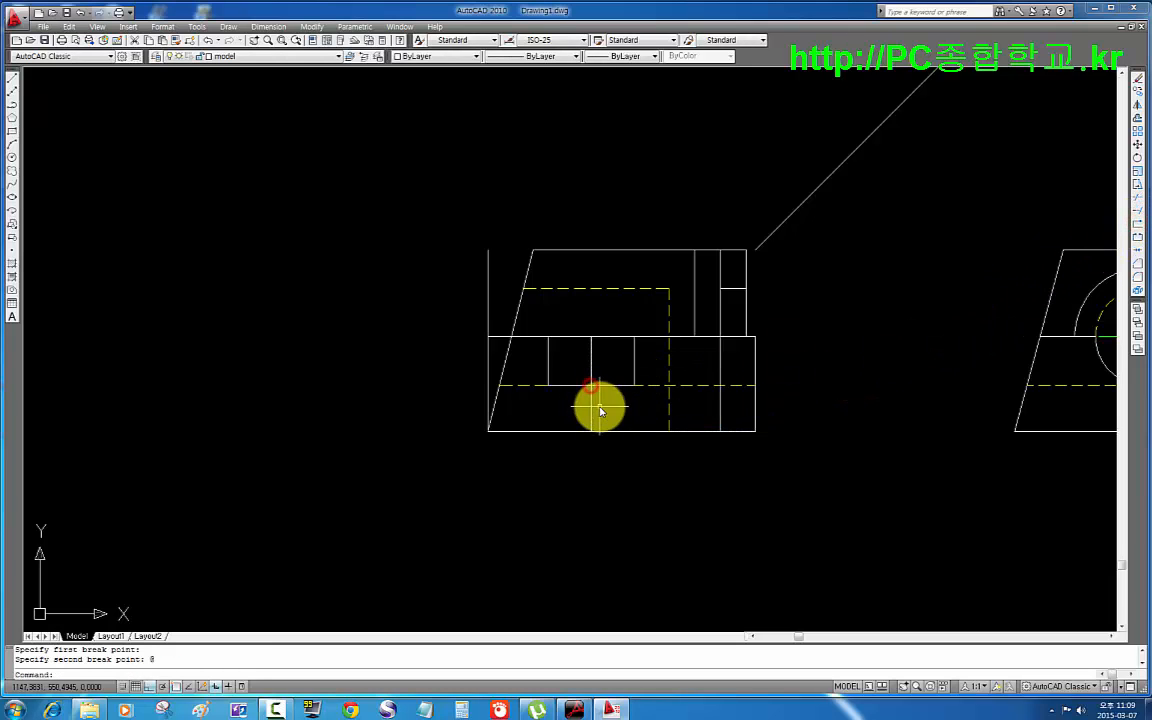
# - Assign the lower segment of the broken middle vertical line in the front view to the hidden layer
pyautogui.click(600, 411)
pyautogui.click(566, 409)
pyautogui.click(300, 63)
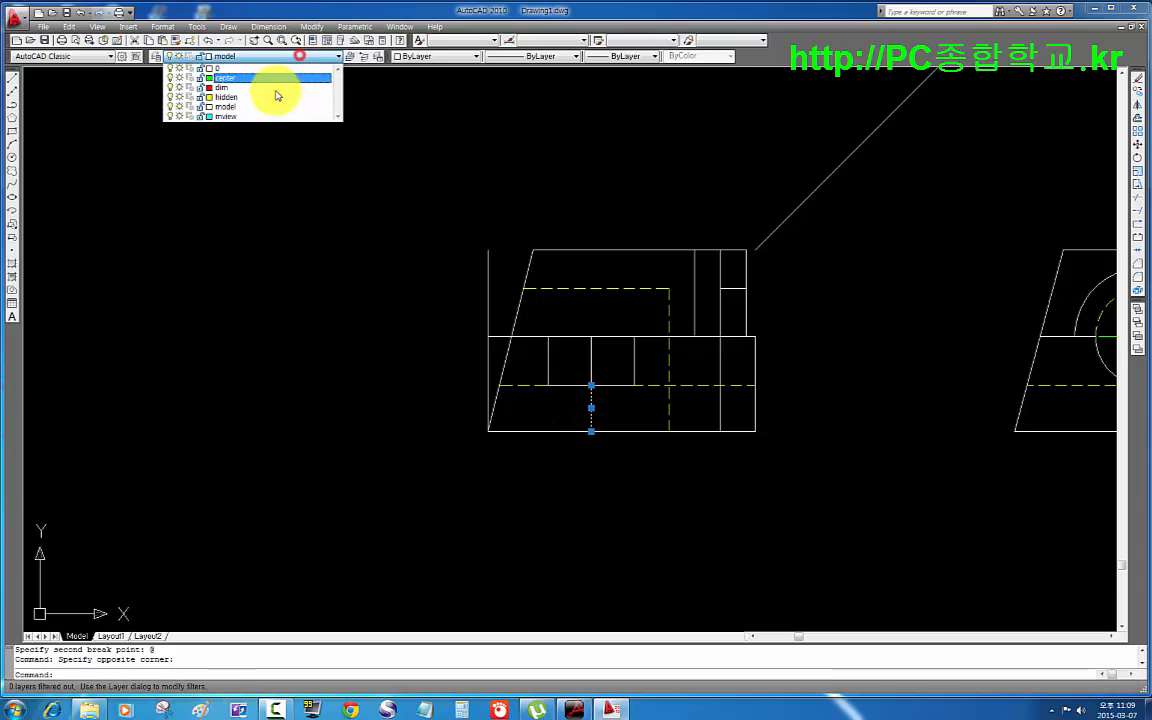
pyautogui.click(270, 98)
pyautogui.press('Escape')
pyautogui.scroll(-2, 577, 316)
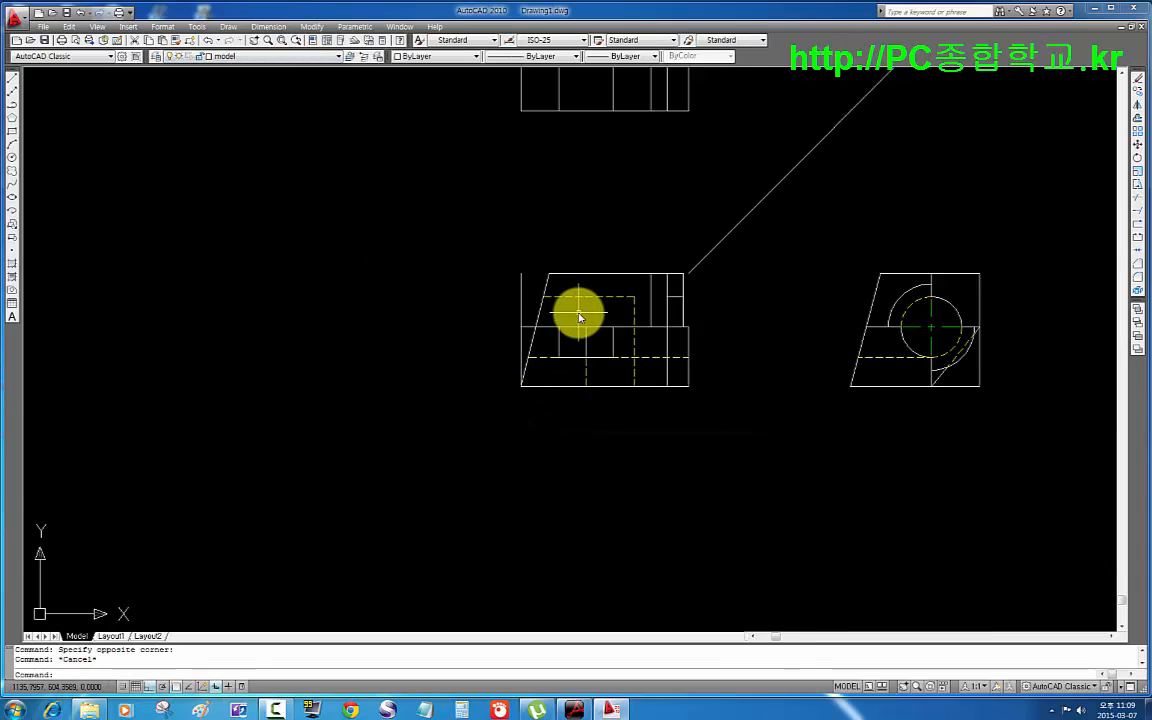
# - Draw a diagonal line from the front view's lower-left corner to the upper end of the middle vertical line
pyautogui.scroll(2, 575, 316)
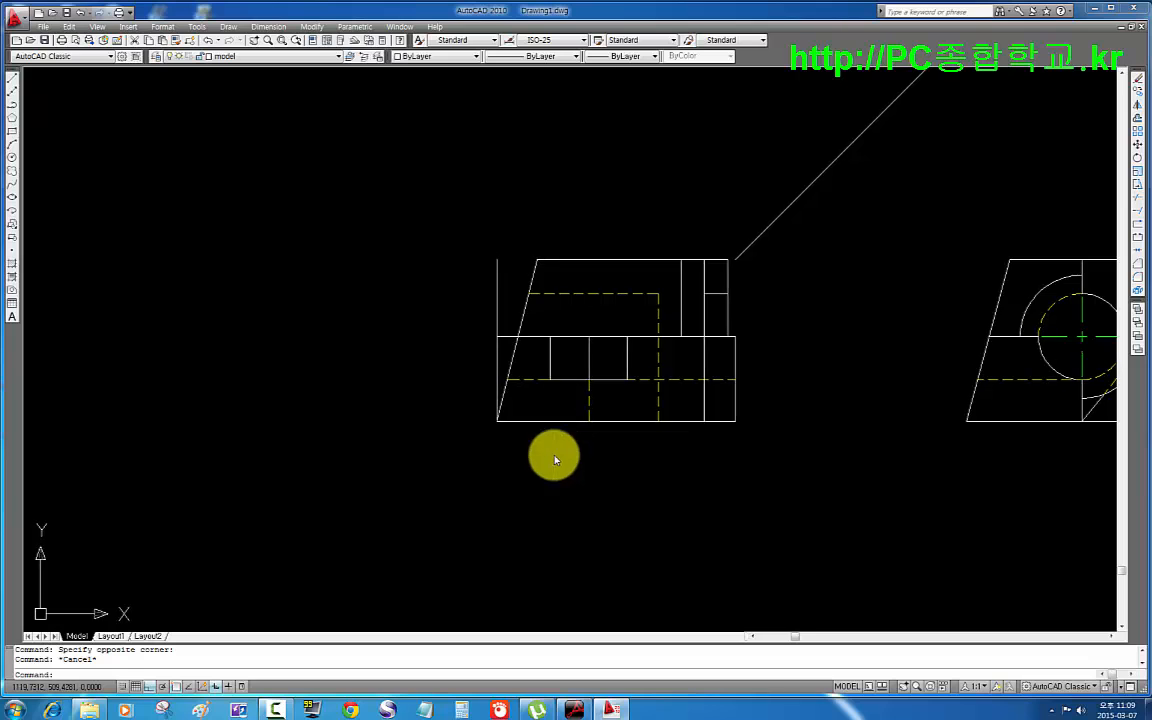
pyautogui.moveTo(555, 455); pyautogui.dragTo(550, 428, button='middle')
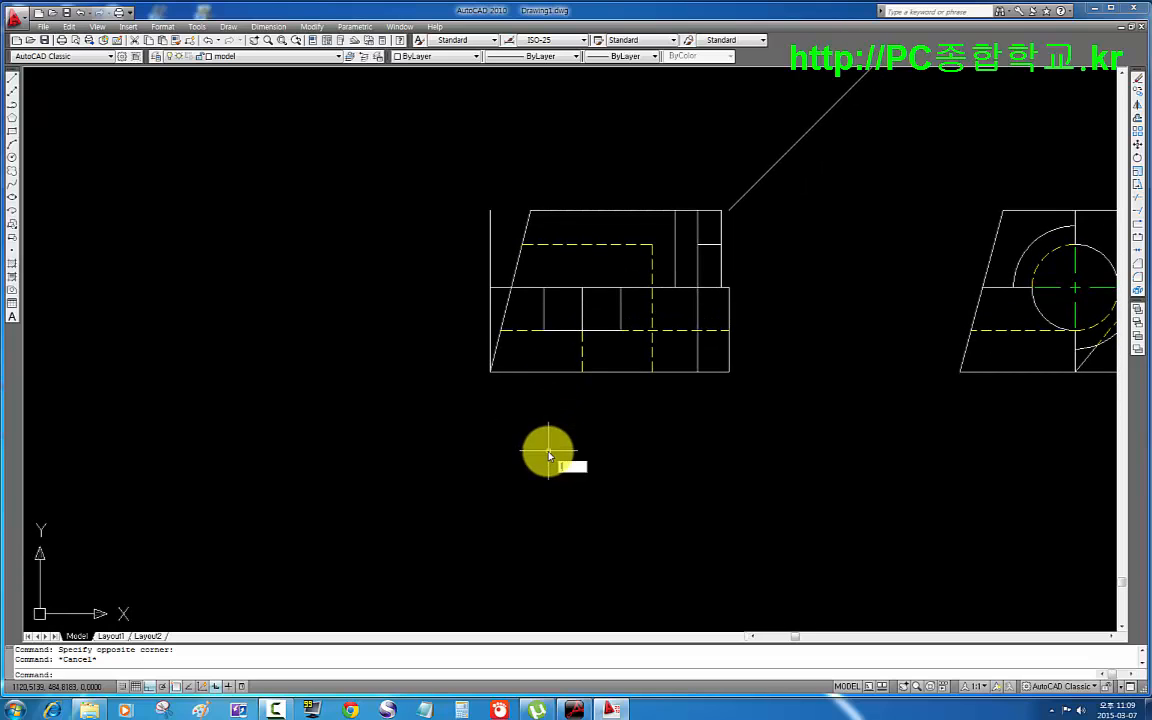
pyautogui.press('Return')
pyautogui.click(490, 371)
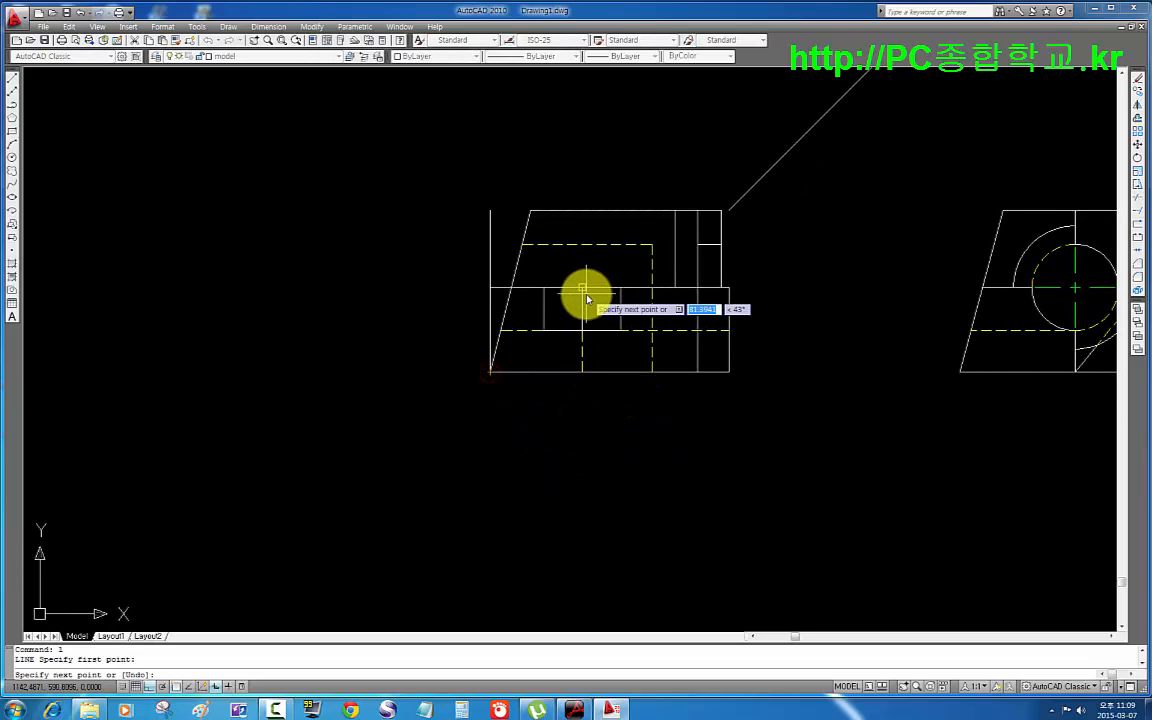
pyautogui.click(585, 292)
pyautogui.press('Return')
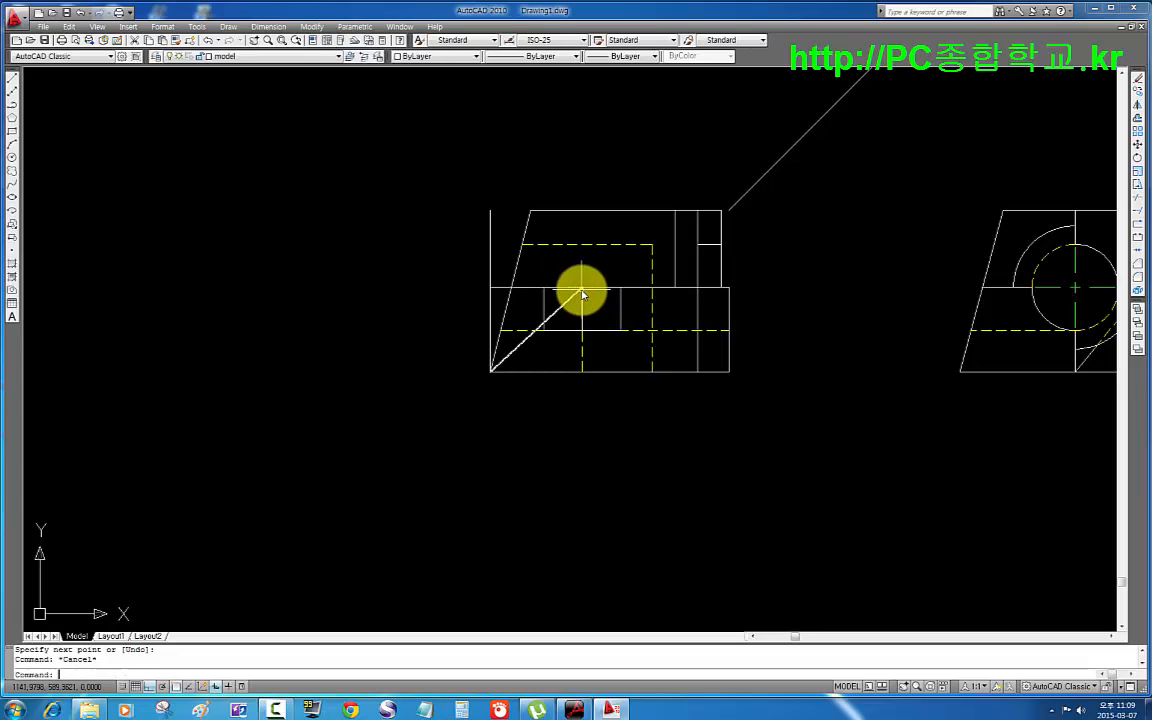
# - Assign the new diagonal line in the front view to the hidden layer
pyautogui.click(572, 309)
pyautogui.click(553, 296)
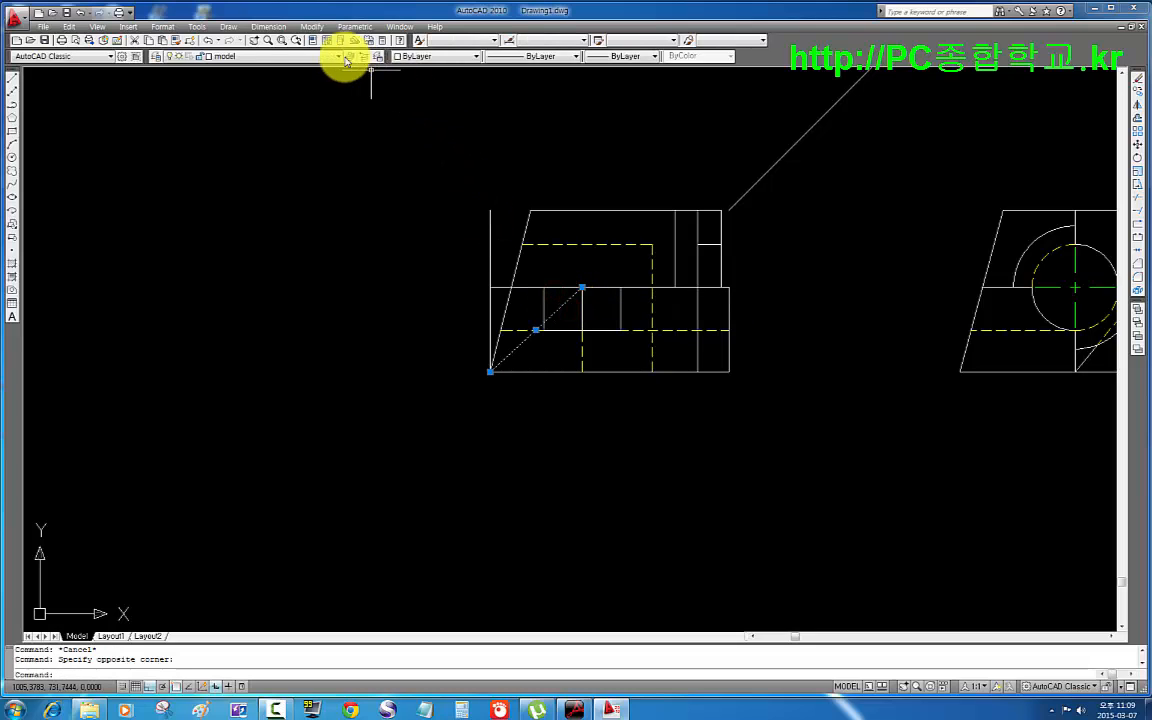
pyautogui.click(310, 57)
pyautogui.click(287, 96)
pyautogui.press('Escape')
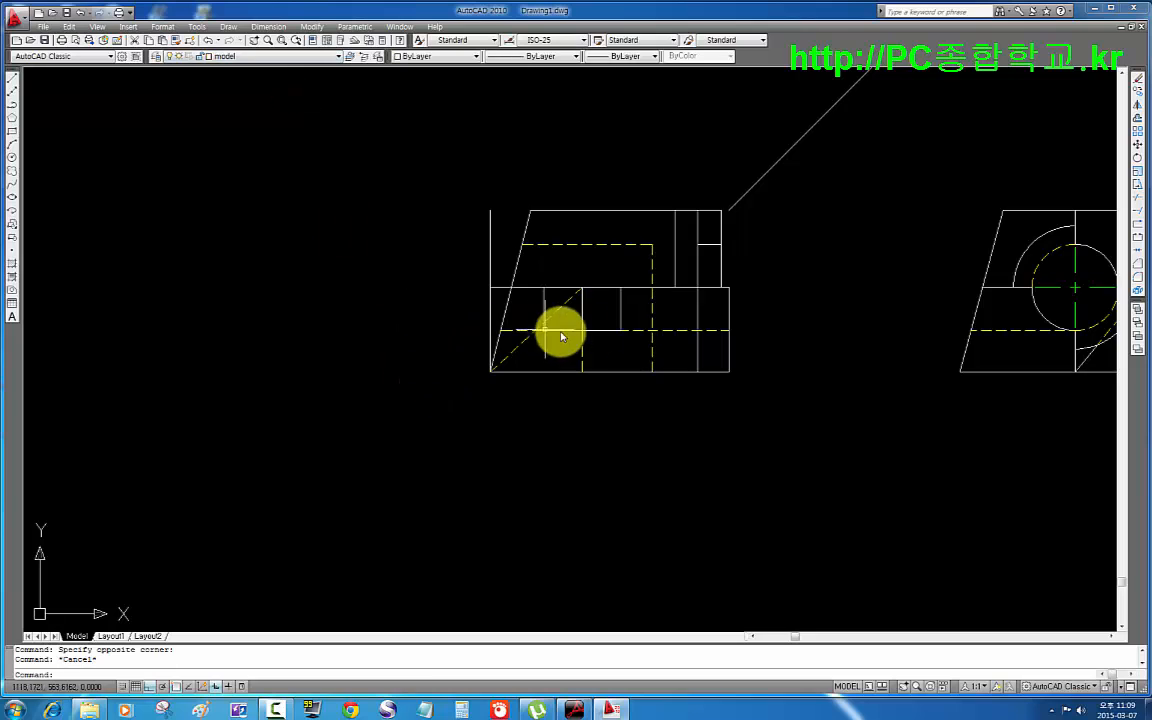
# - Draw a horizontal projection line from the top end of the right view's upper arc across into the front view
pyautogui.scroll(-2, 585, 335)
pyautogui.moveTo(659, 342); pyautogui.dragTo(635, 396, button='middle')
pyautogui.scroll(3, 556, 380)
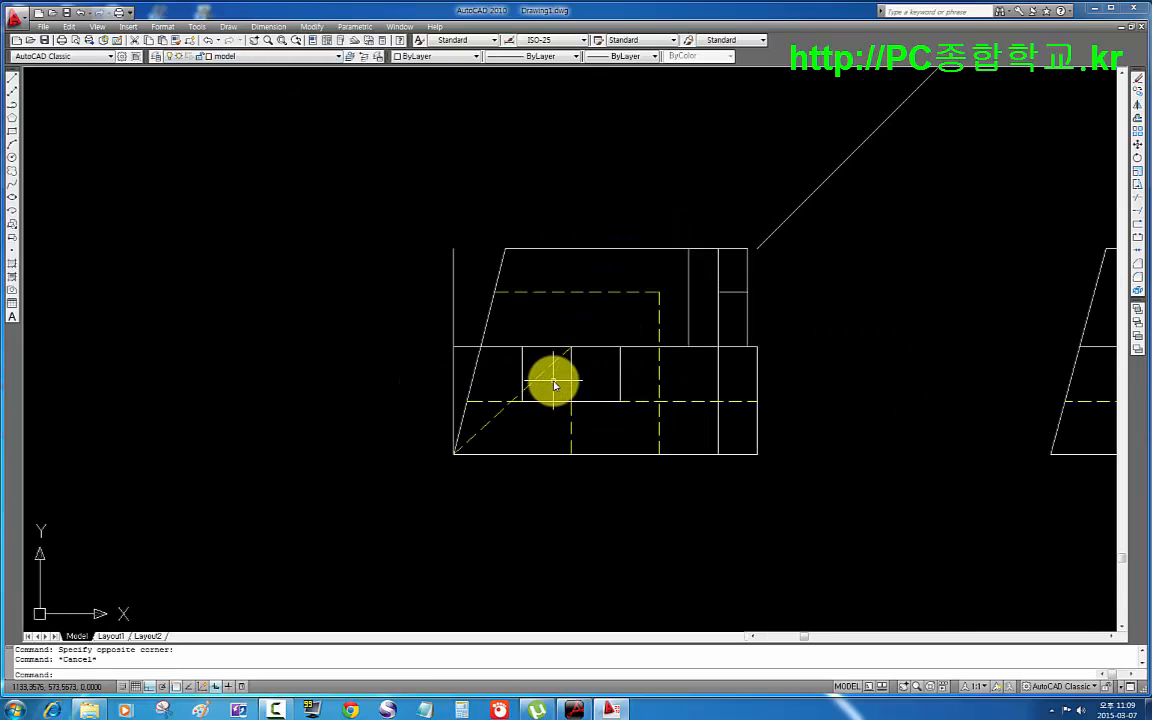
pyautogui.scroll(-1, 557, 387)
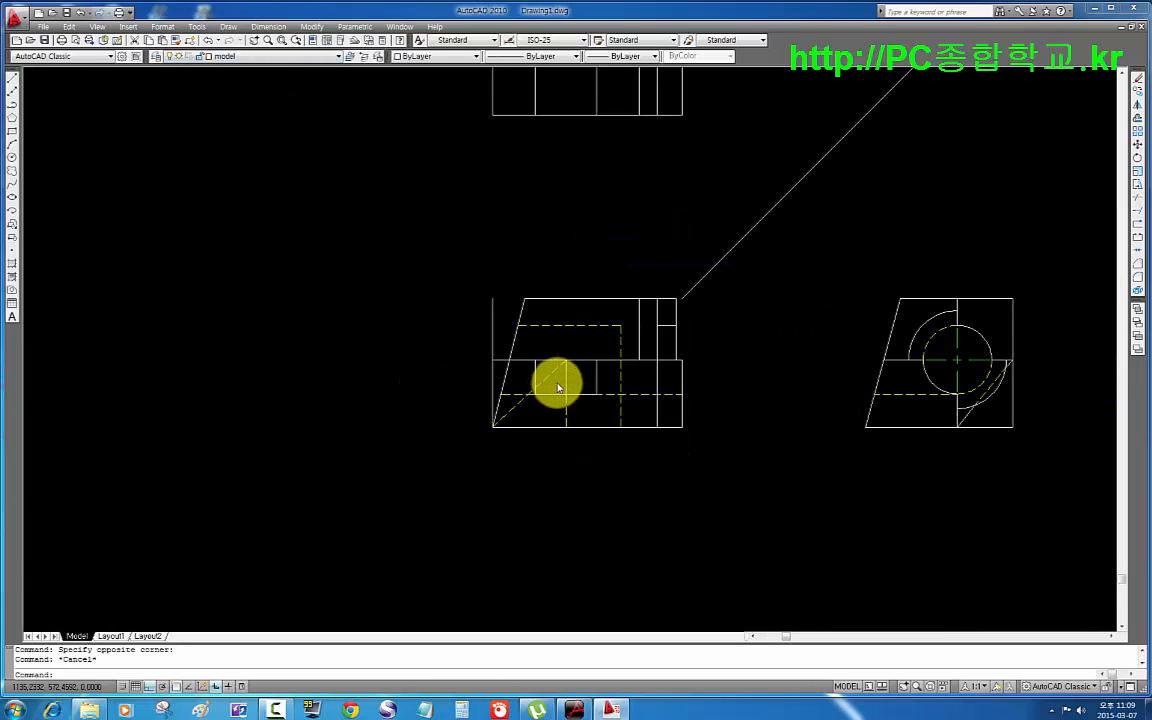
pyautogui.scroll(-1, 558, 387)
pyautogui.moveTo(612, 381); pyautogui.dragTo(545, 358, button='middle')
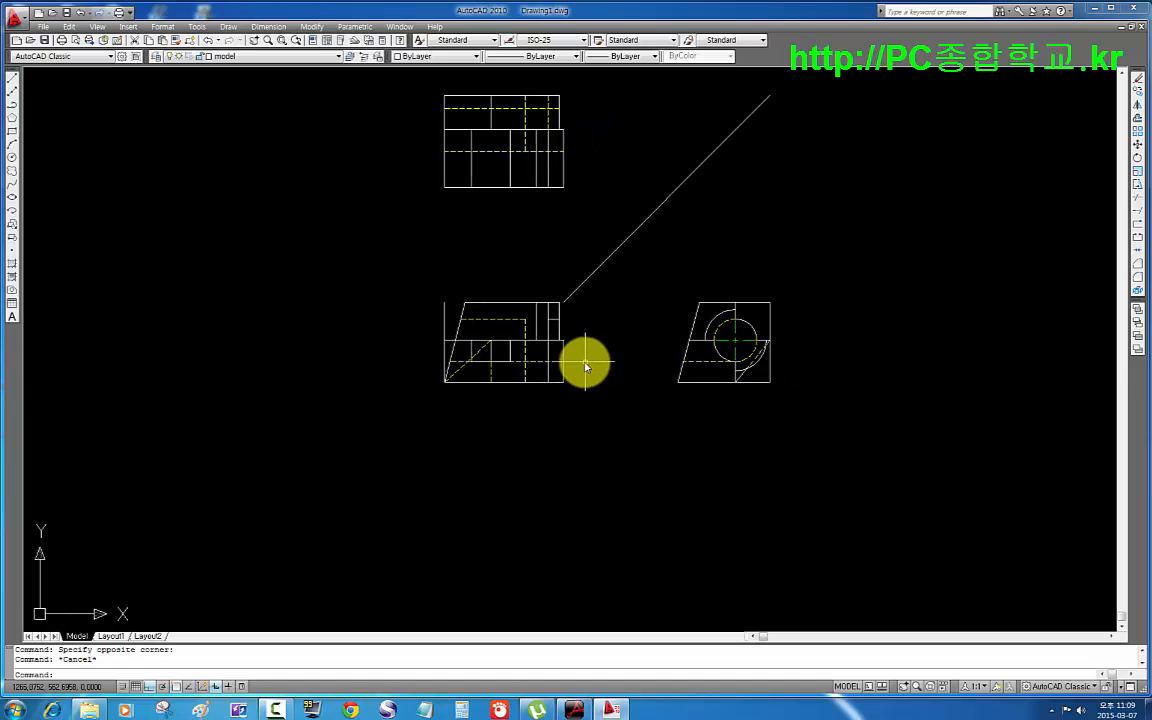
pyautogui.scroll(1, 585, 368)
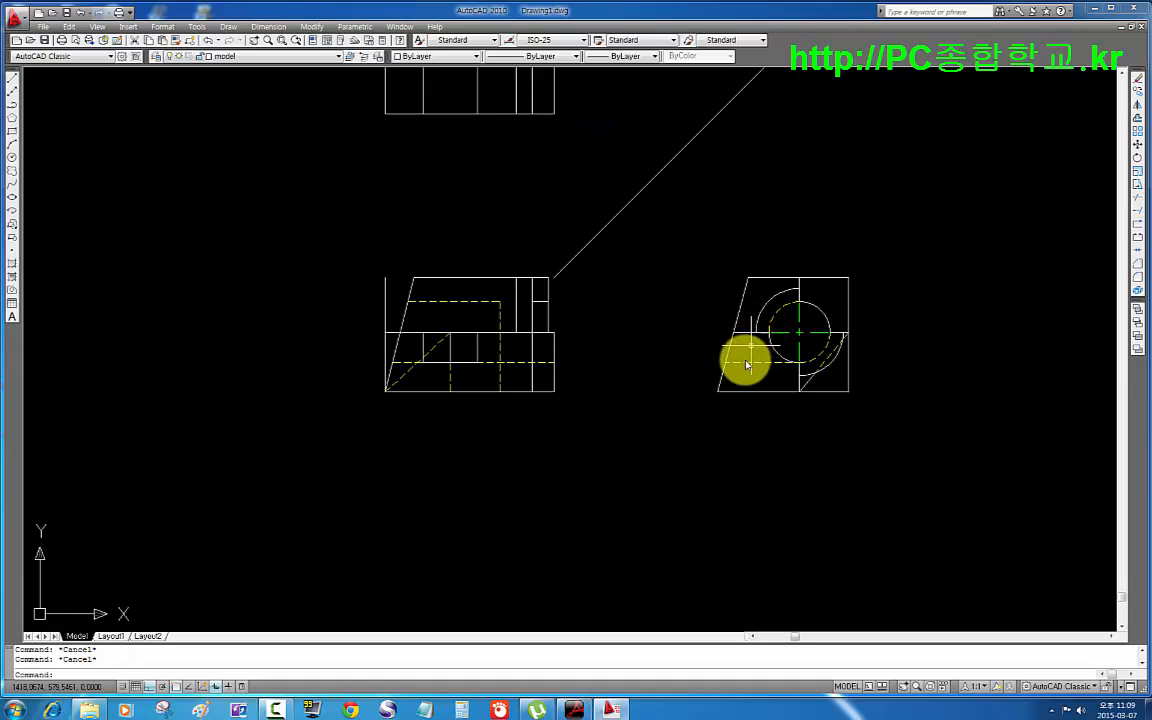
pyautogui.write('l')
pyautogui.press('Return')
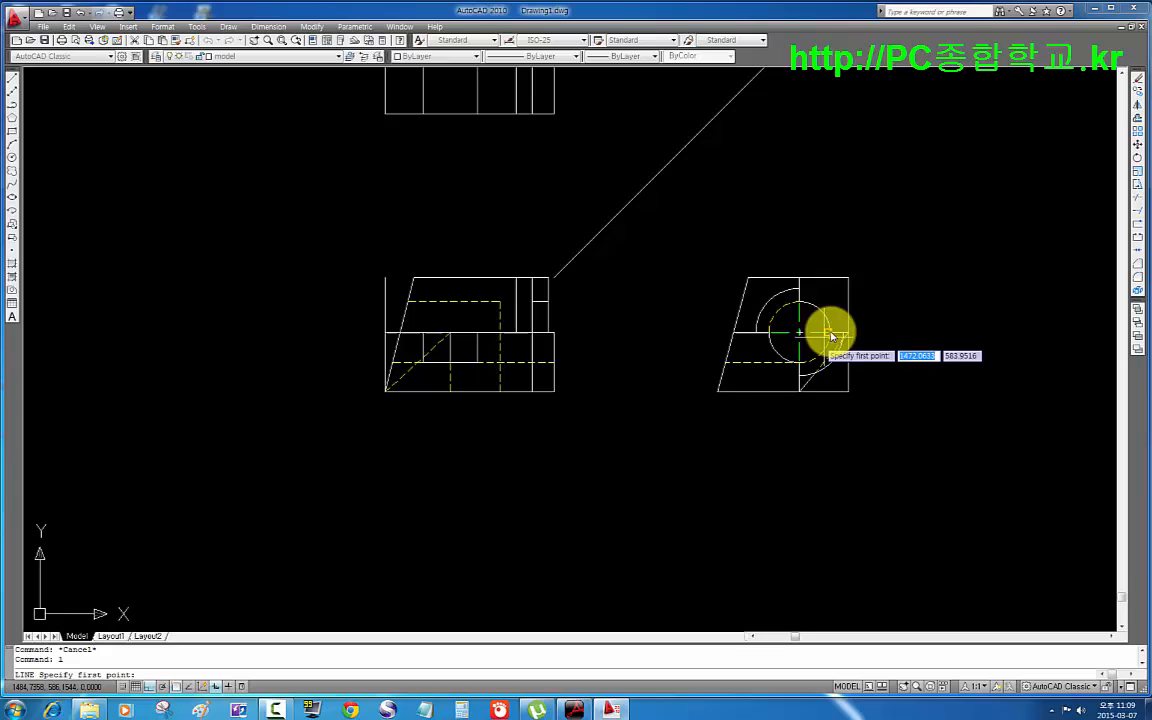
pyautogui.click(800, 290)
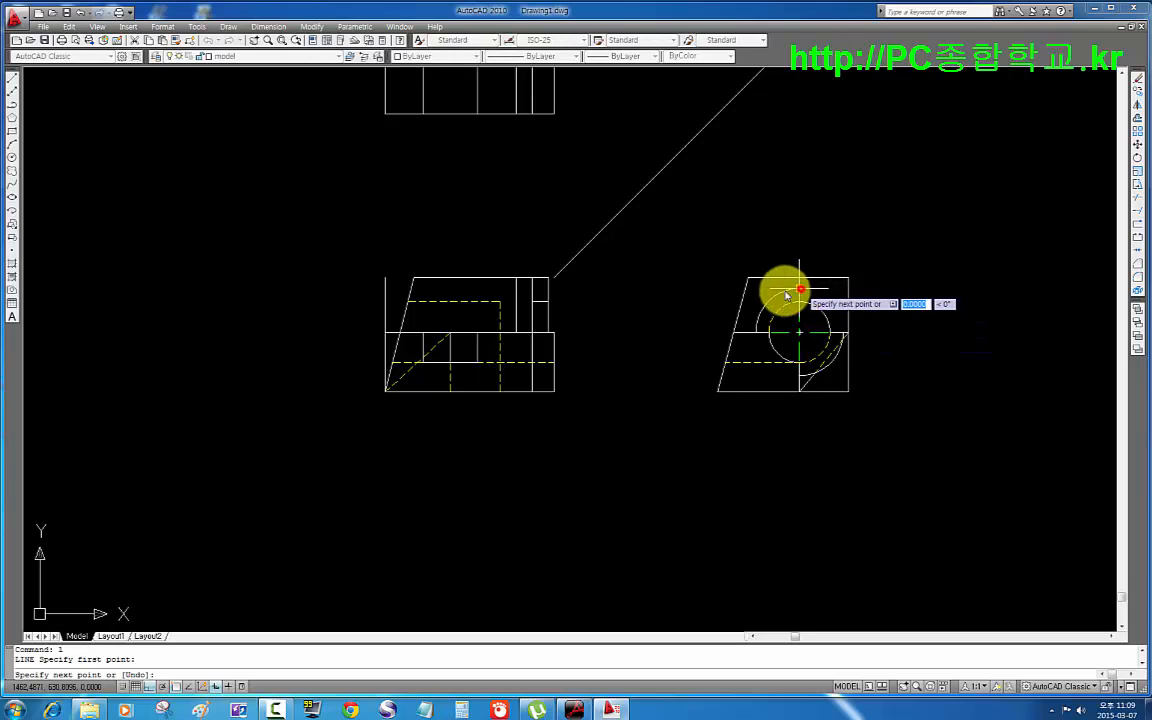
pyautogui.click(481, 290)
pyautogui.press('Return')
# - Draw a horizontal projection line from the bottom end of the right view's lower arc across into the front view
pyautogui.press('Return')
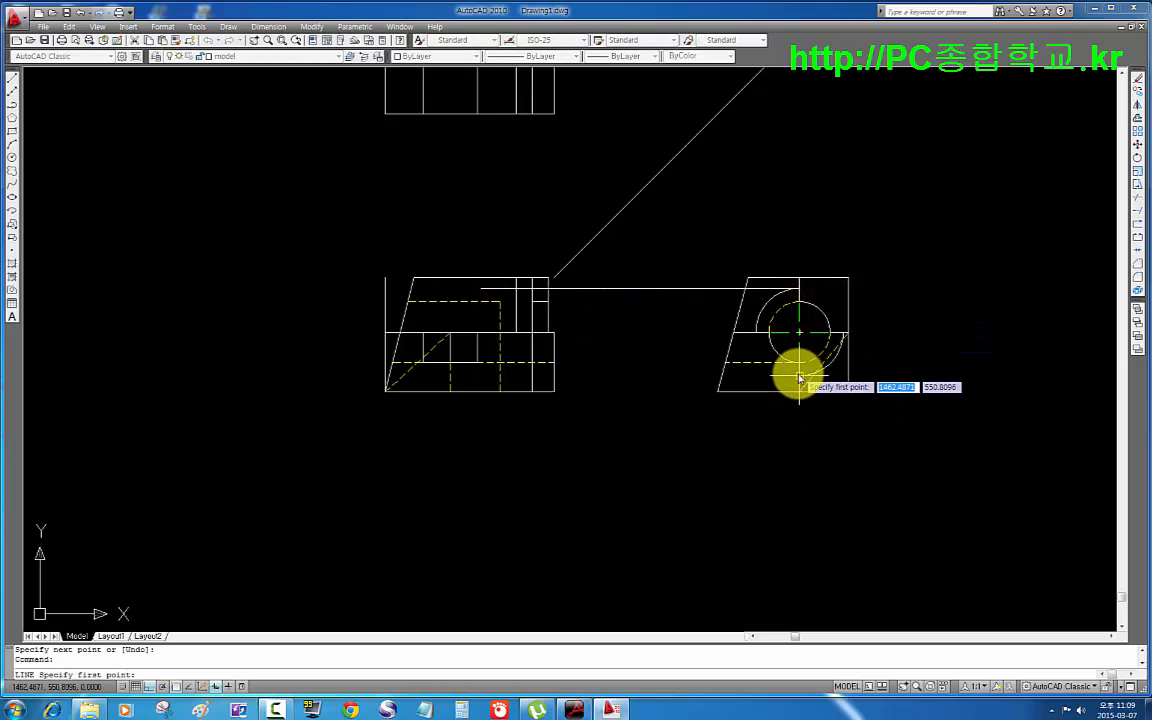
pyautogui.click(800, 376)
pyautogui.click(487, 376)
pyautogui.press('Return')
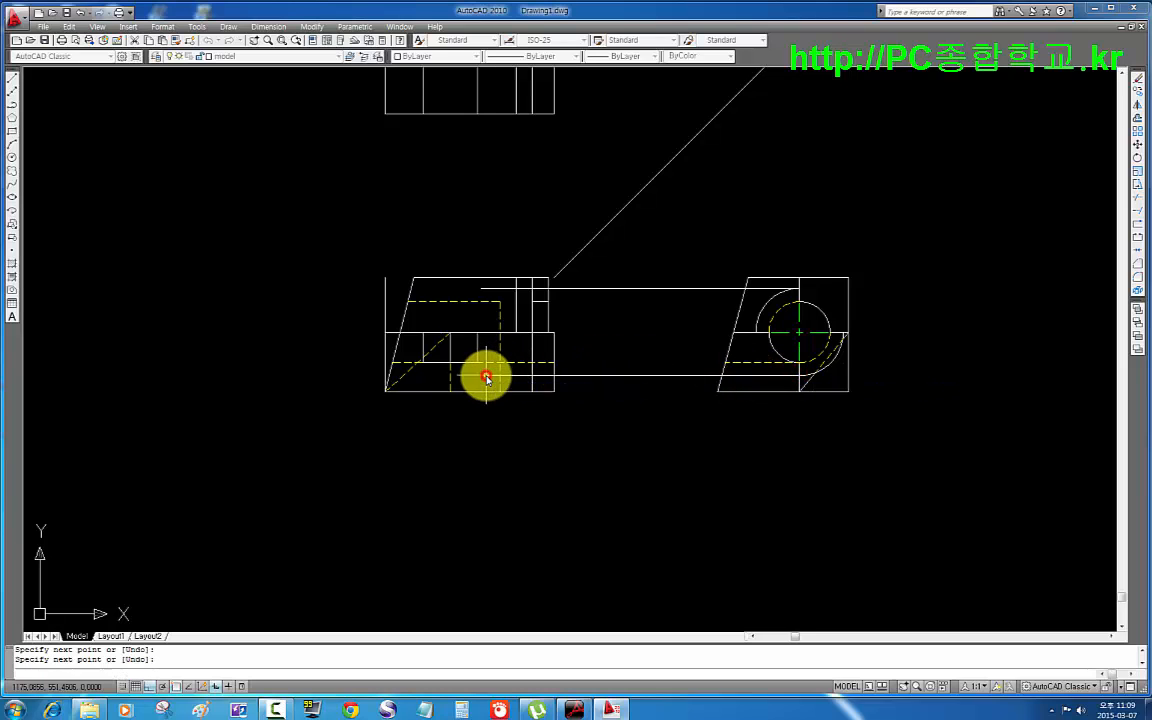
pyautogui.press('Escape')
# - Trim both projection lines to the front view's bounding verticals, and cut the vertical ends that extend past them
pyautogui.scroll(2, 638, 368)
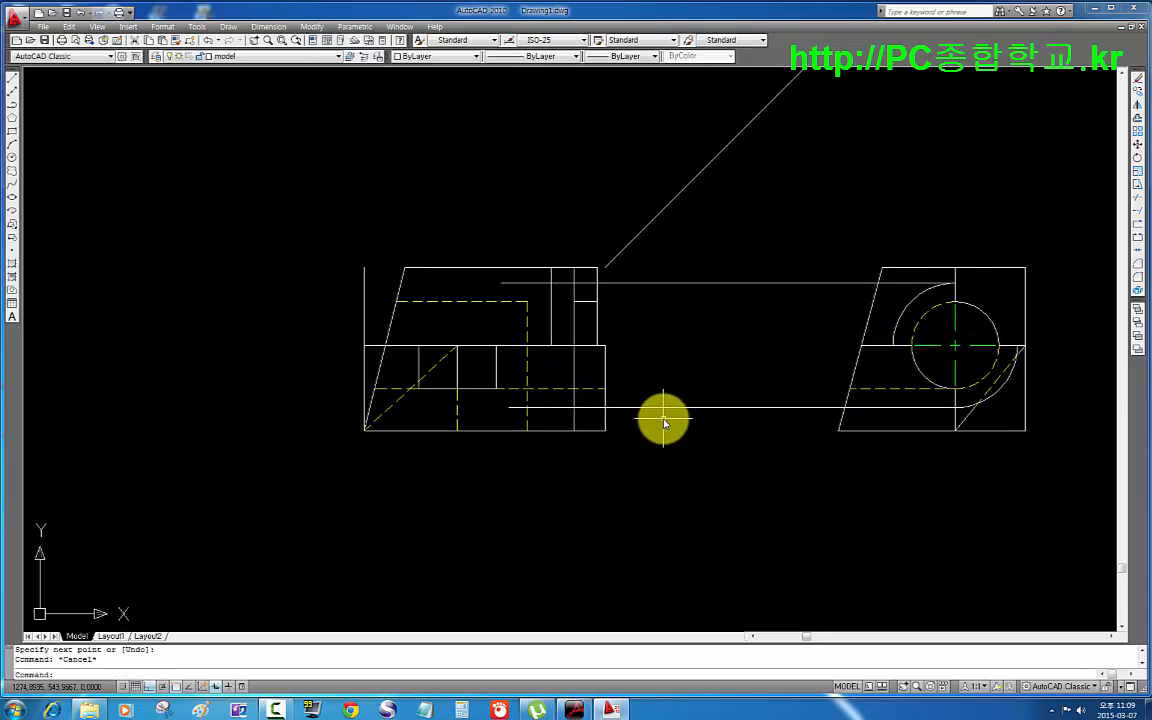
pyautogui.press('Return')
pyautogui.press('Return')
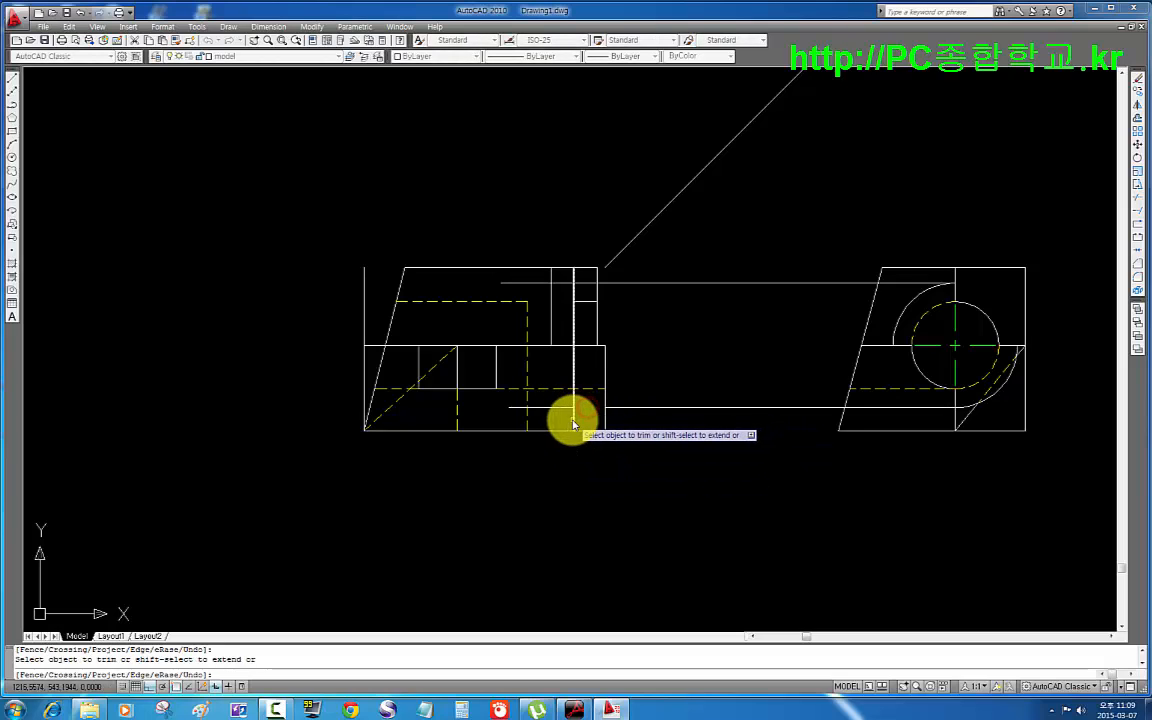
pyautogui.click(568, 408)
pyautogui.click(527, 421)
pyautogui.click(522, 407)
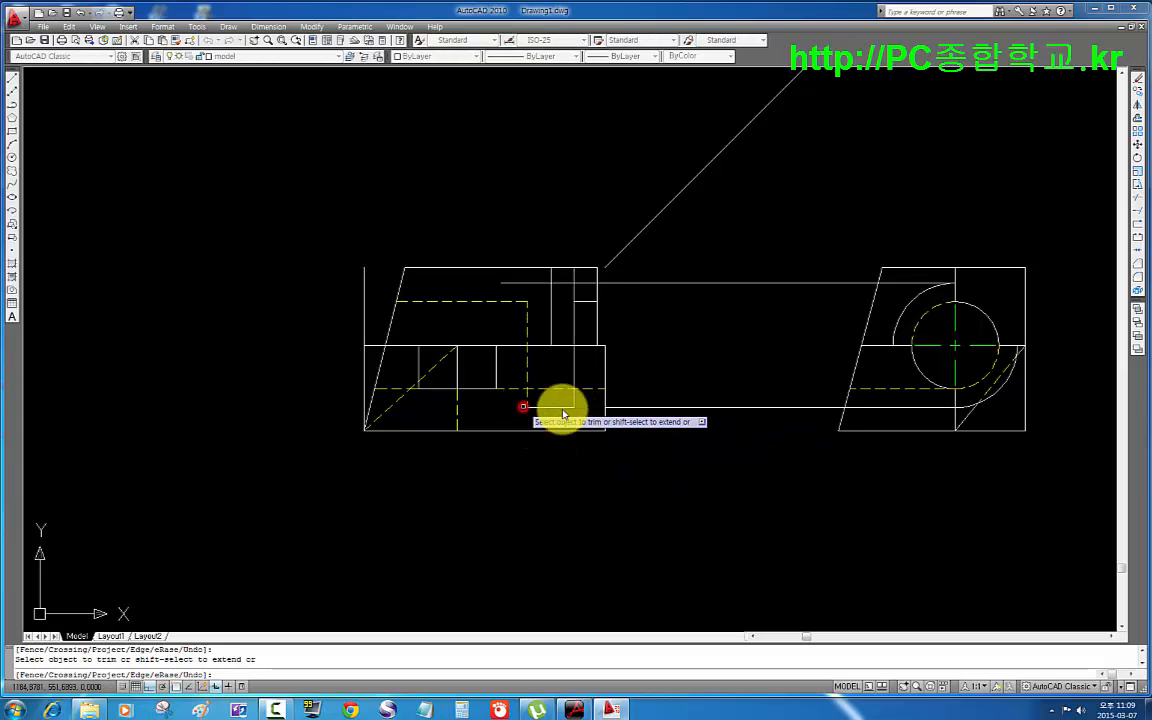
pyautogui.click(530, 282)
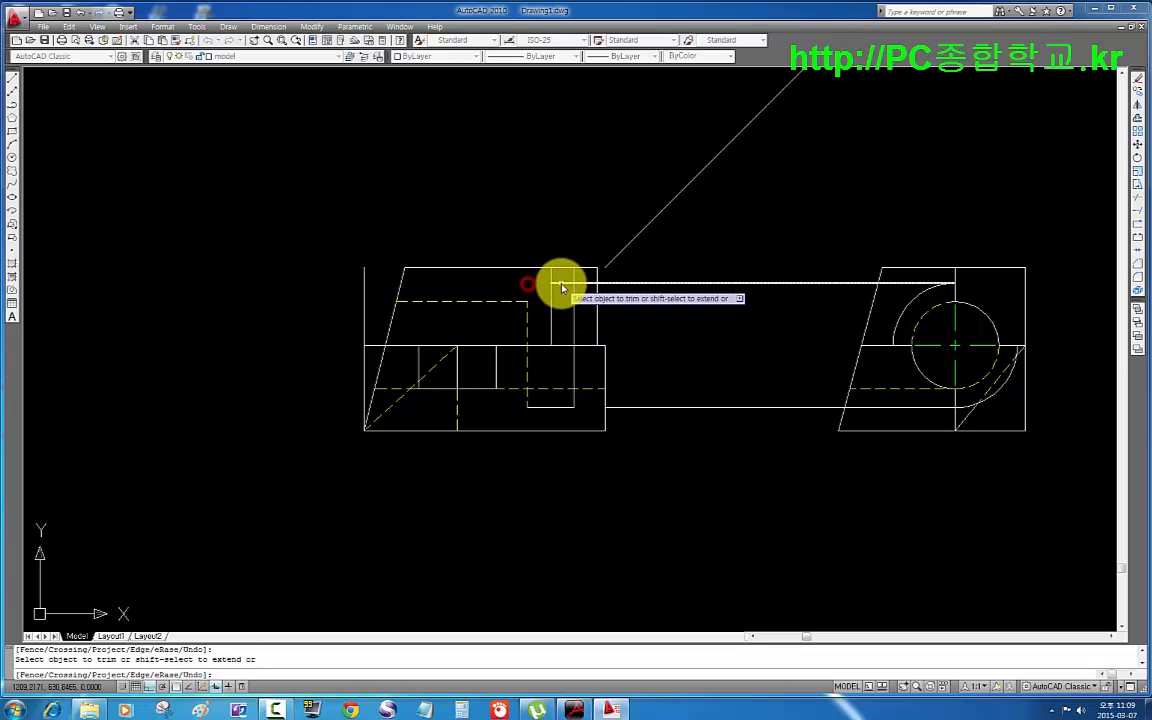
pyautogui.click(563, 285)
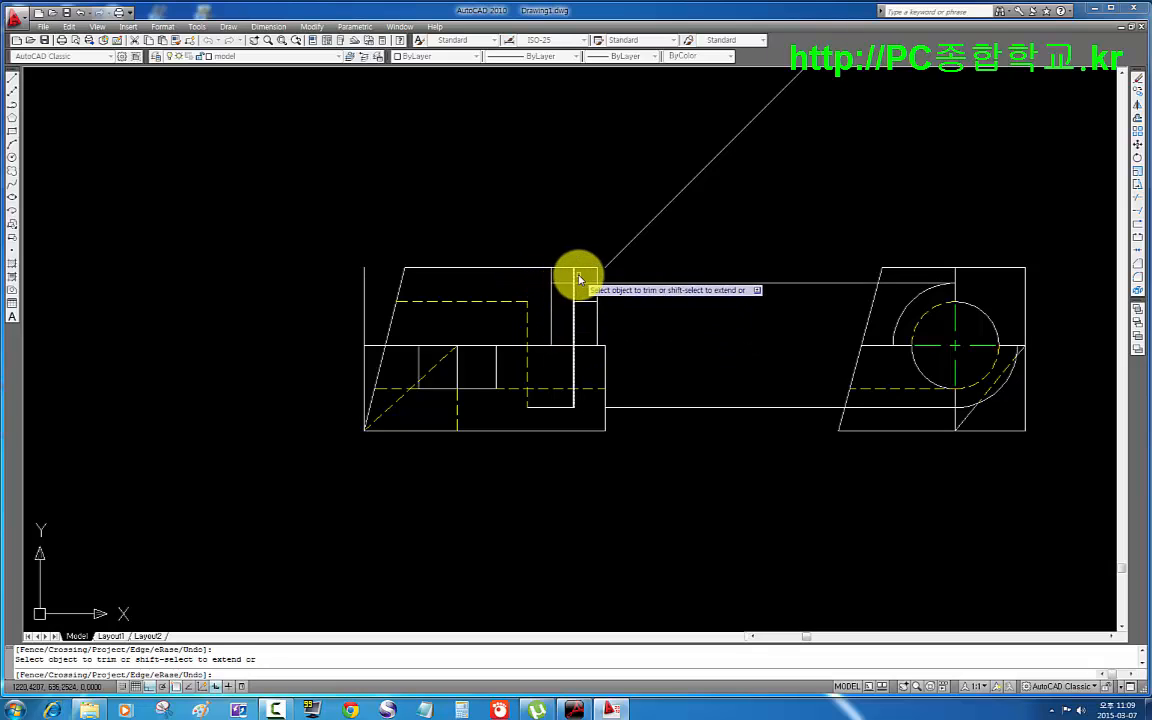
pyautogui.press('Return')
# - Delete the two leftover projection line pieces between the front and right views
pyautogui.click(740, 318)
pyautogui.click(730, 260)
pyautogui.click(760, 490)
pyautogui.click(736, 417)
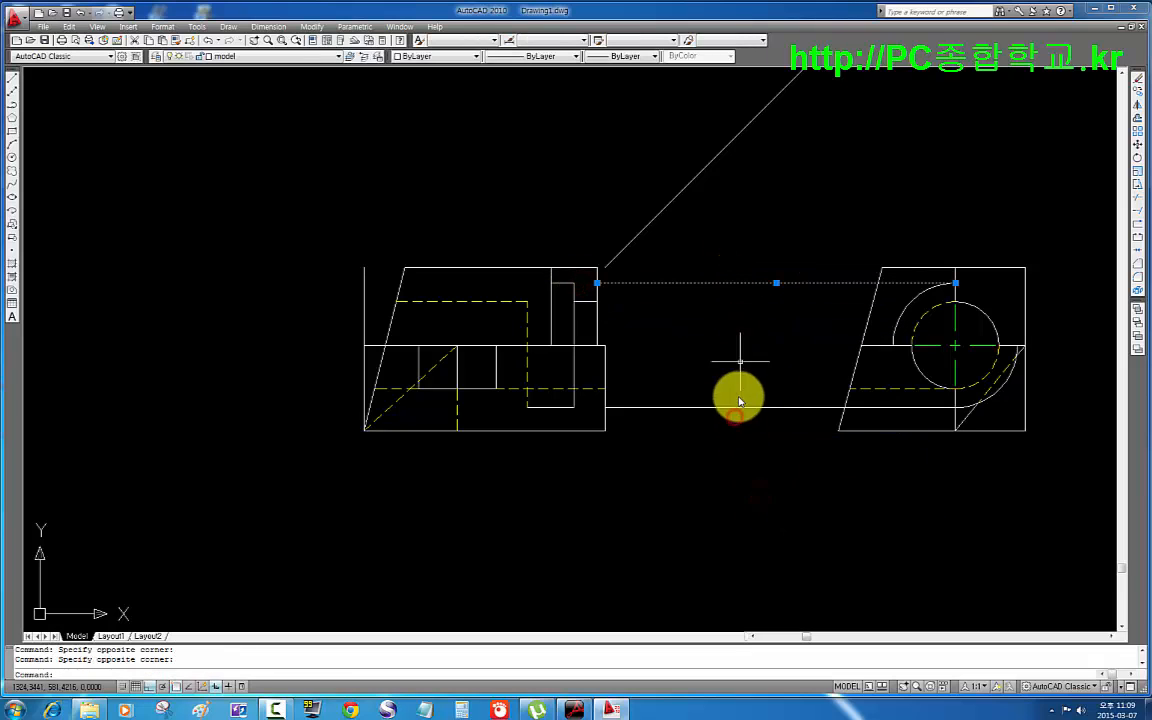
pyautogui.click(744, 434)
pyautogui.click(711, 360)
pyautogui.press('Delete')
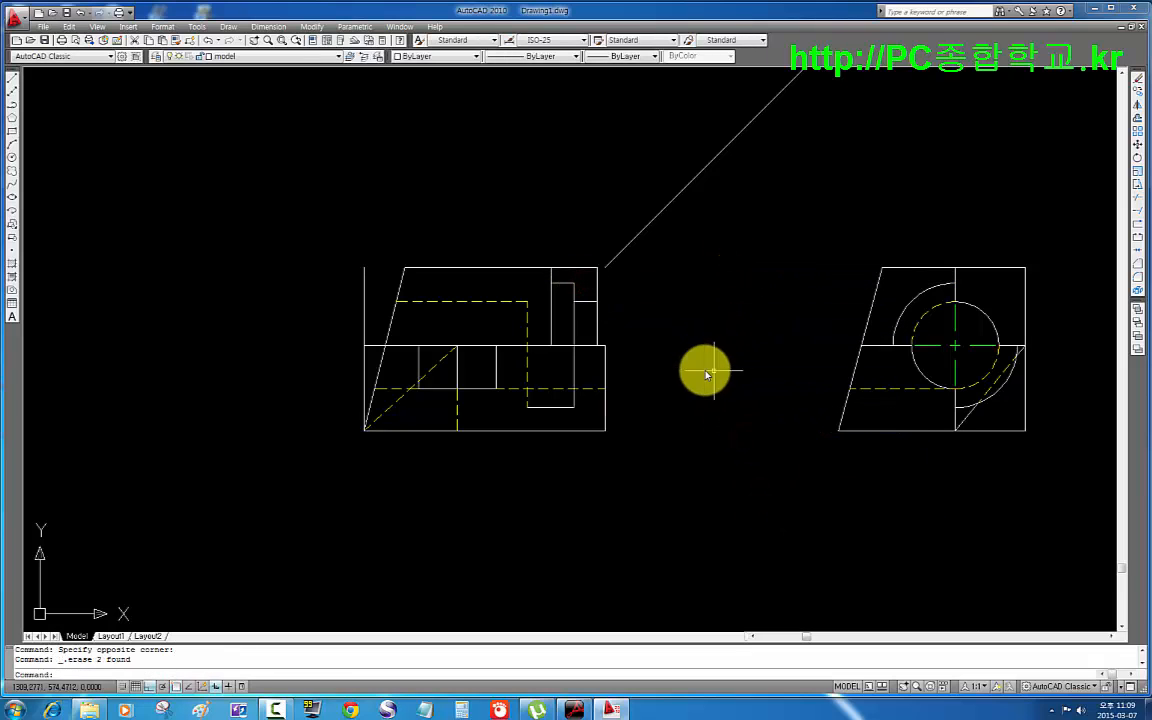
# - Break the long solid vertical joining the two projected edges where it crosses the front view's middle horizontal edge
pyautogui.scroll(3, 594, 372)
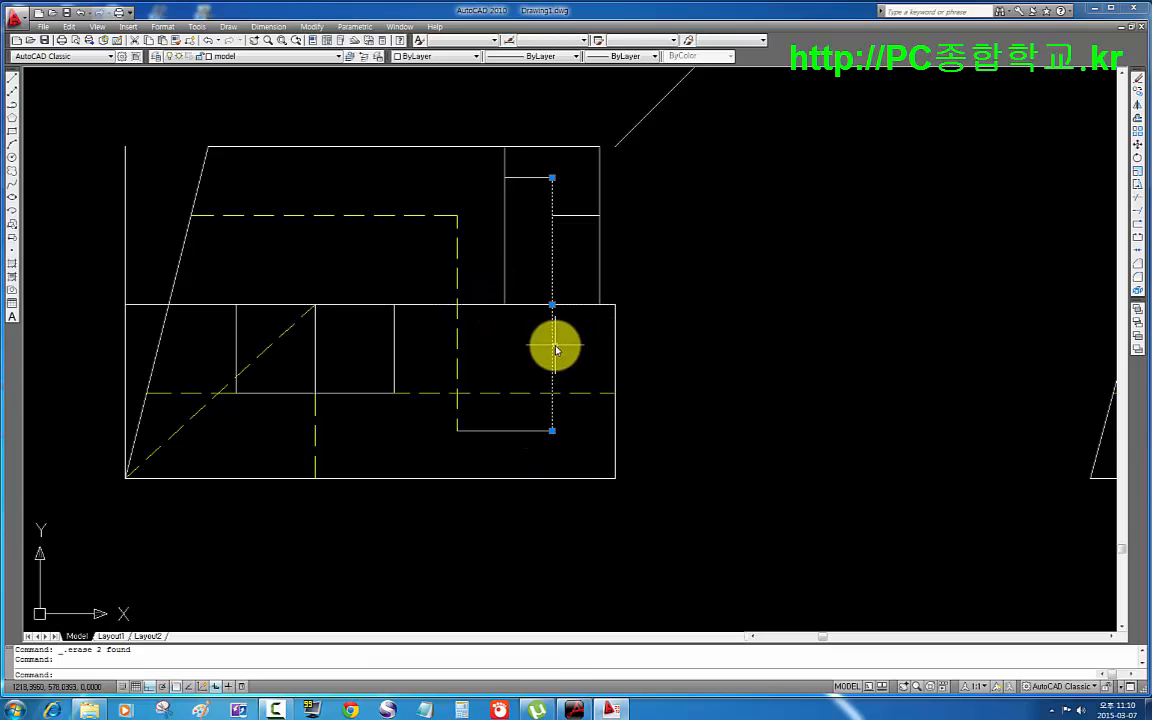
pyautogui.press('Escape')
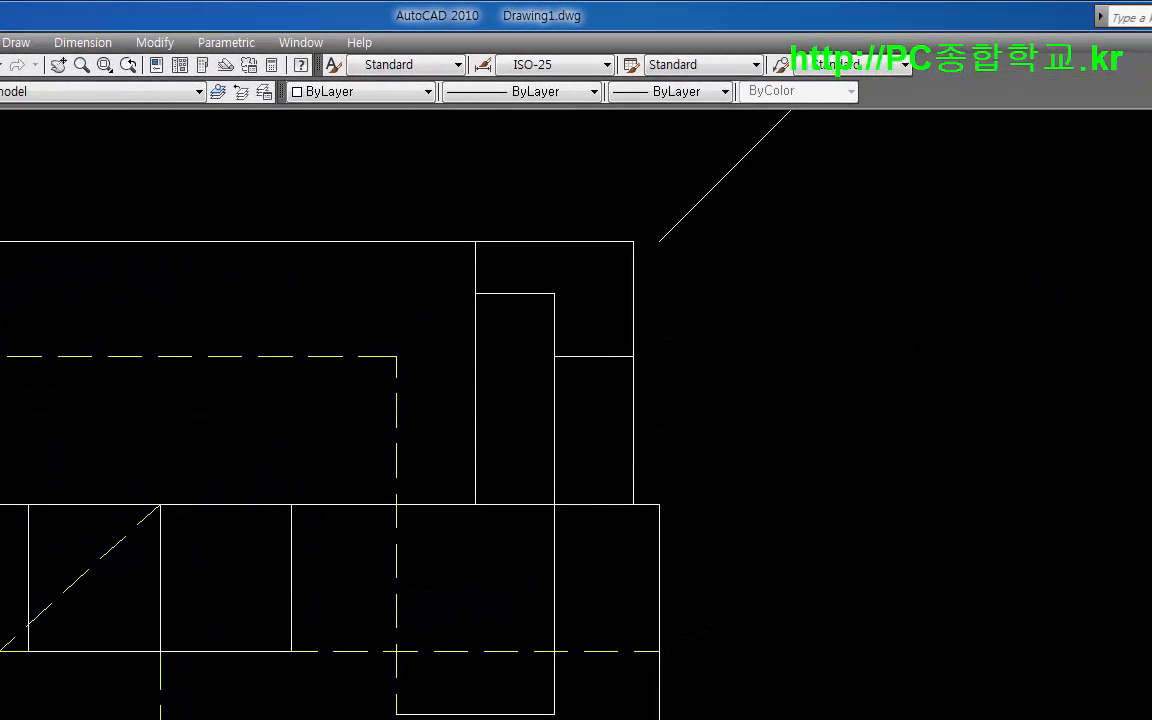
pyautogui.click(1150, 481)
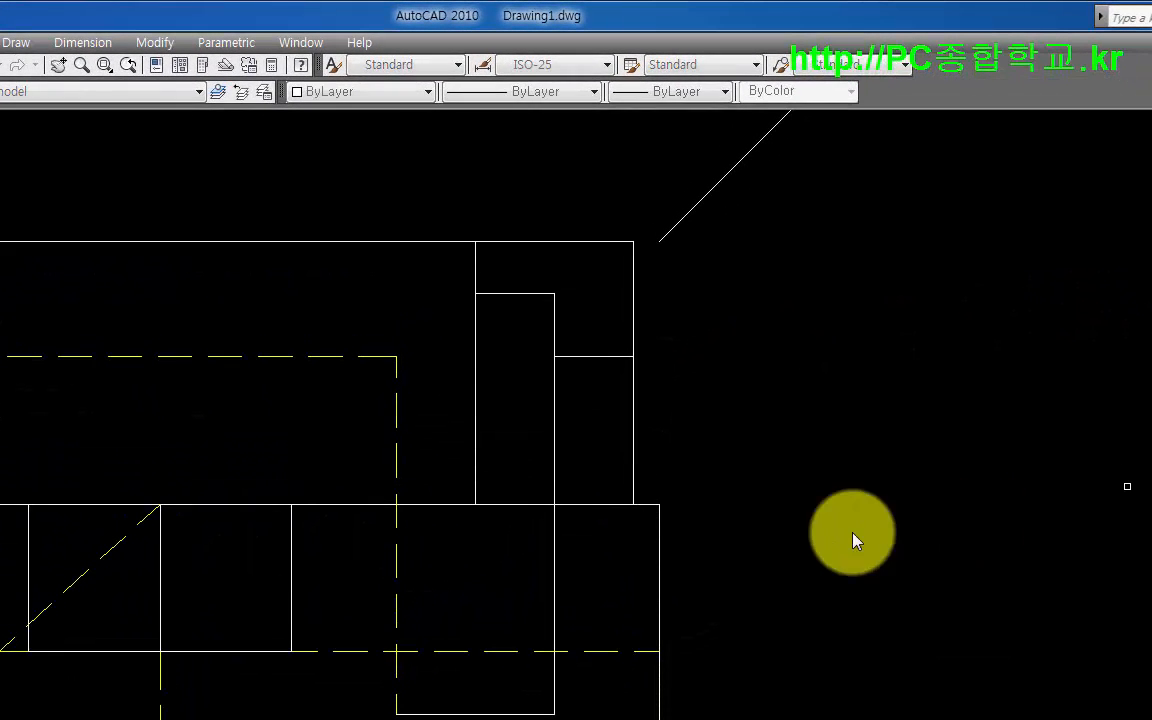
pyautogui.click(556, 555)
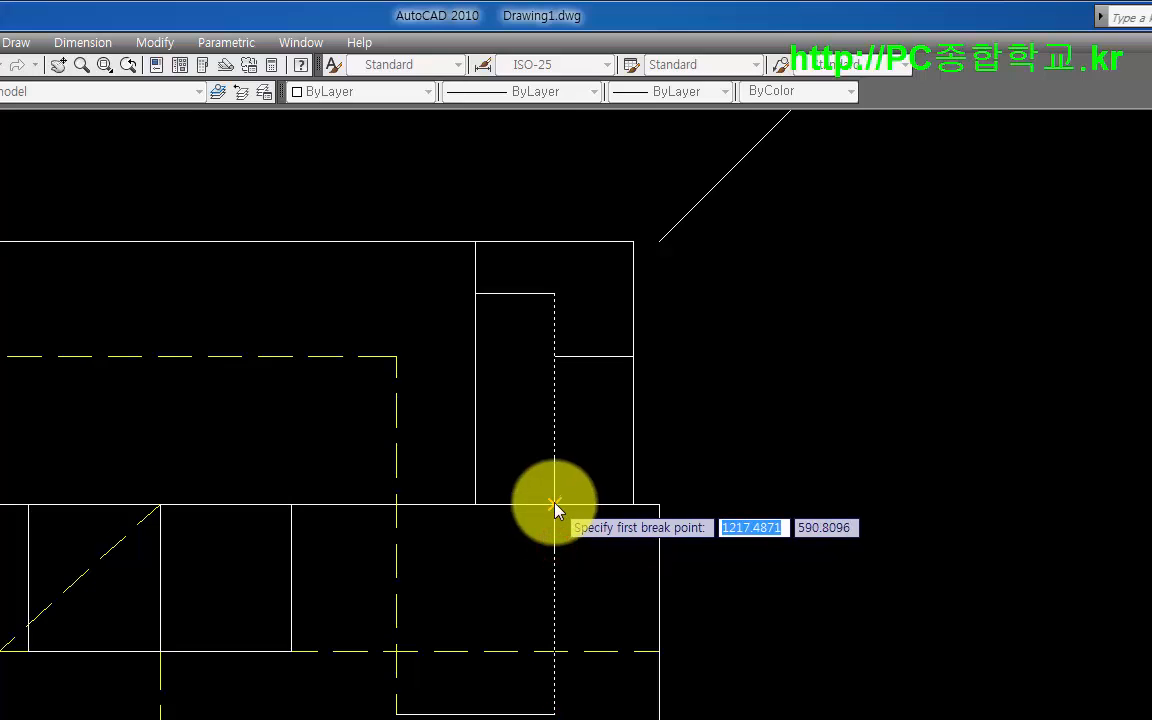
pyautogui.click(555, 504)
# - Assign the lower segment of the broken vertical and the short horizontal line at its foot to the hidden layer
pyautogui.click(591, 690)
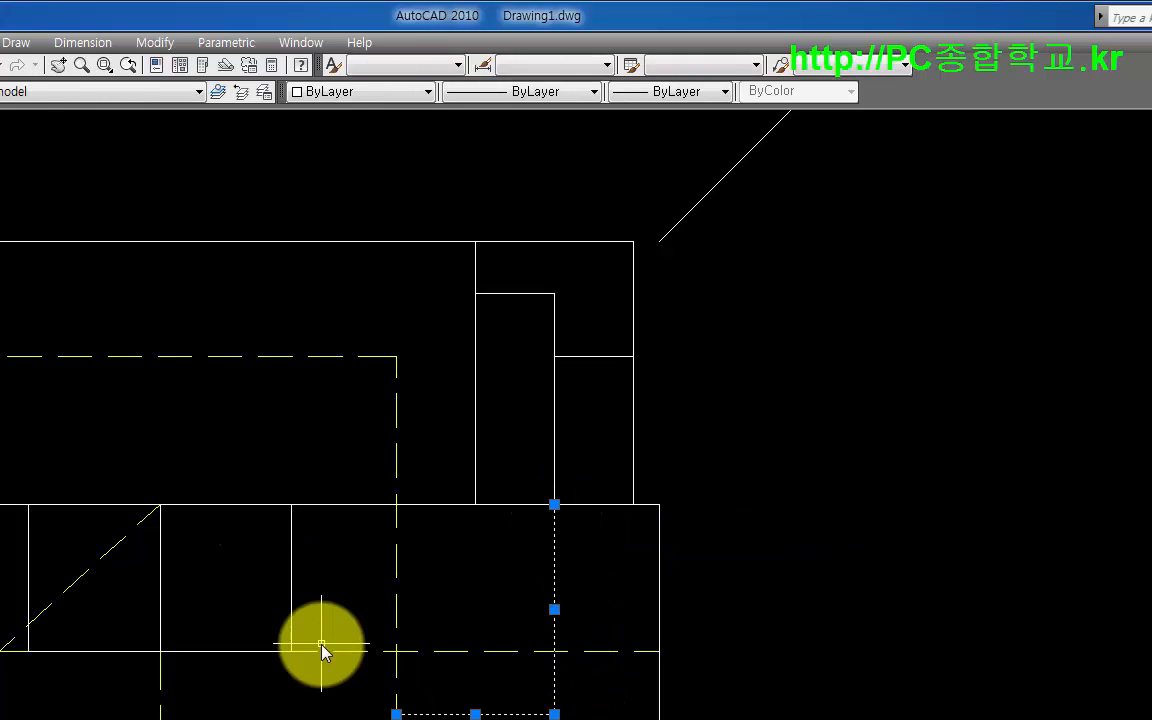
pyautogui.click(65, 97)
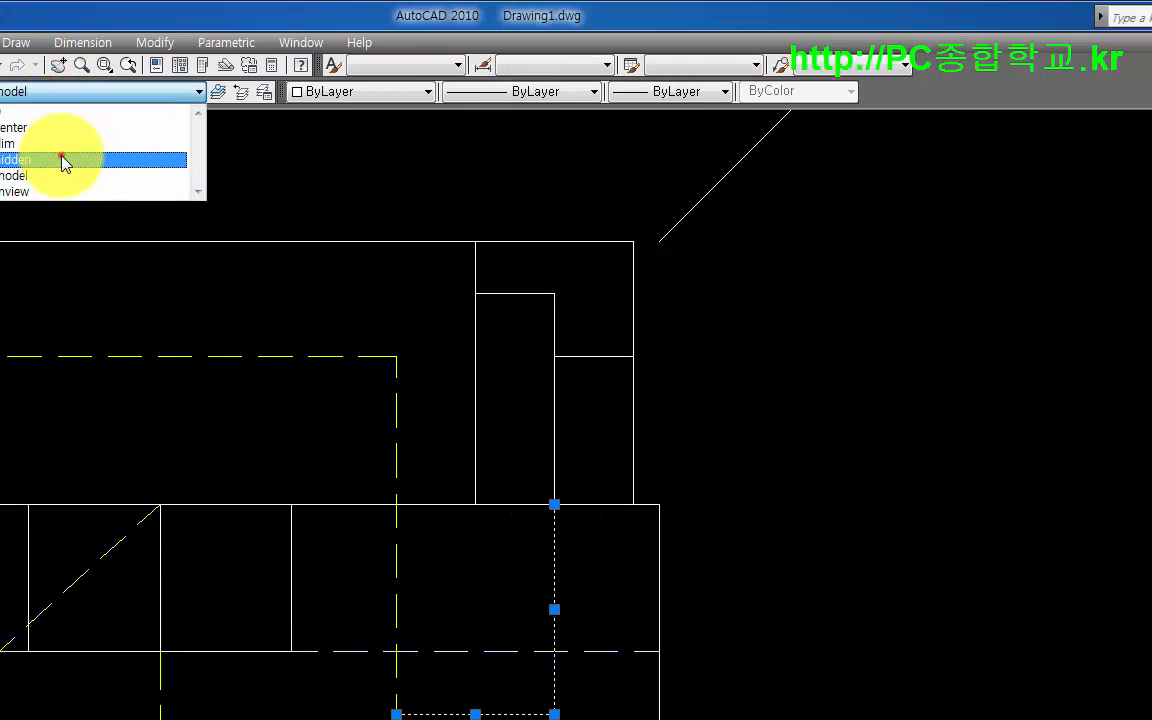
pyautogui.click(60, 158)
pyautogui.press('Escape')
pyautogui.scroll(-2, 420, 522)
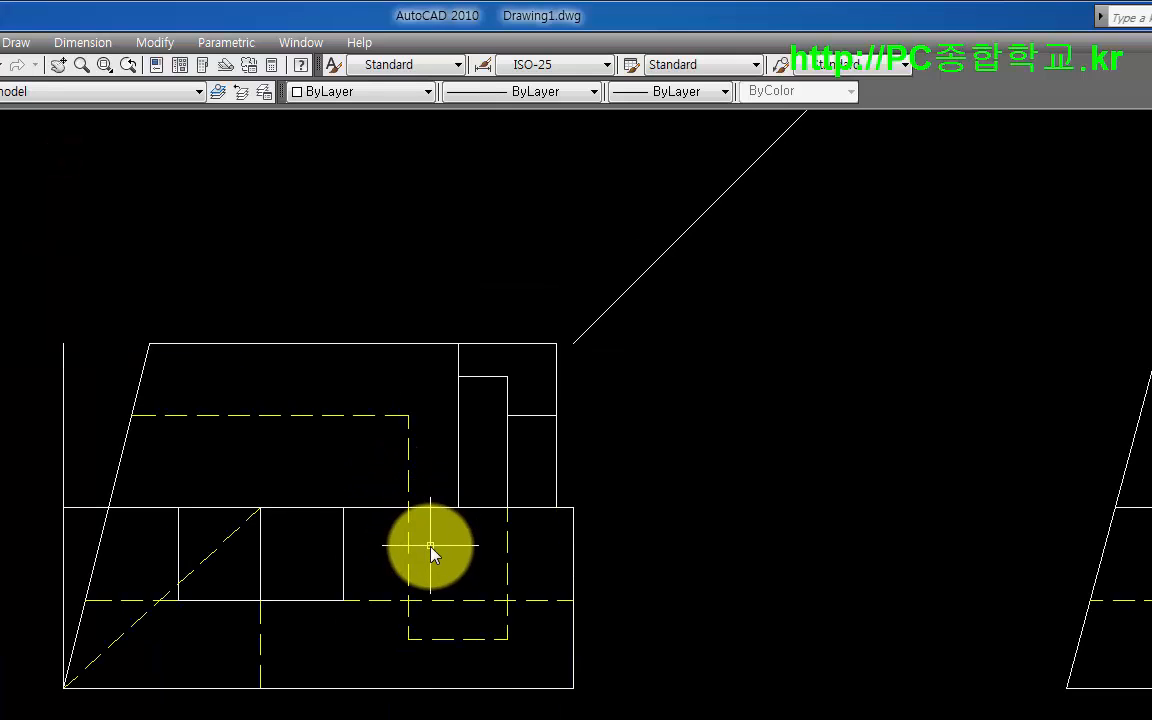
# - Trim the front view's middle horizontal edge between the small rectangles and the nearest solid vertical of the upper half
pyautogui.scroll(2, 429, 548)
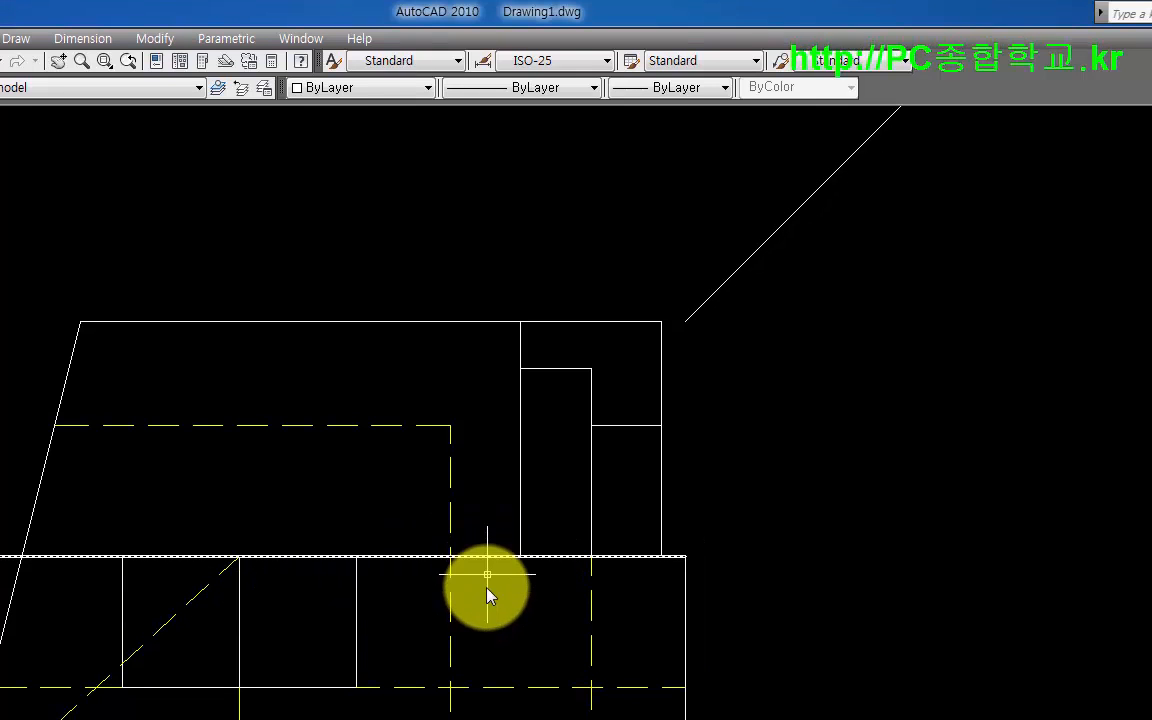
pyautogui.write('tr')
pyautogui.press('Return')
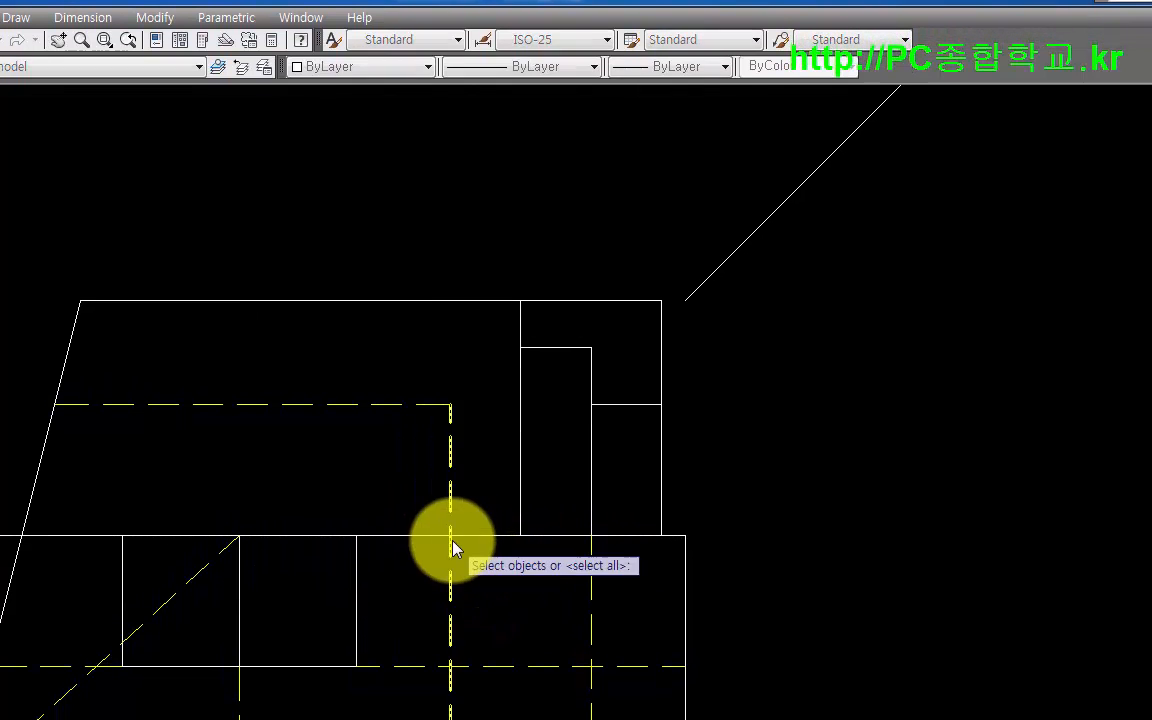
pyautogui.press('Return')
pyautogui.click(476, 517)
pyautogui.click(467, 549)
pyautogui.click(416, 535)
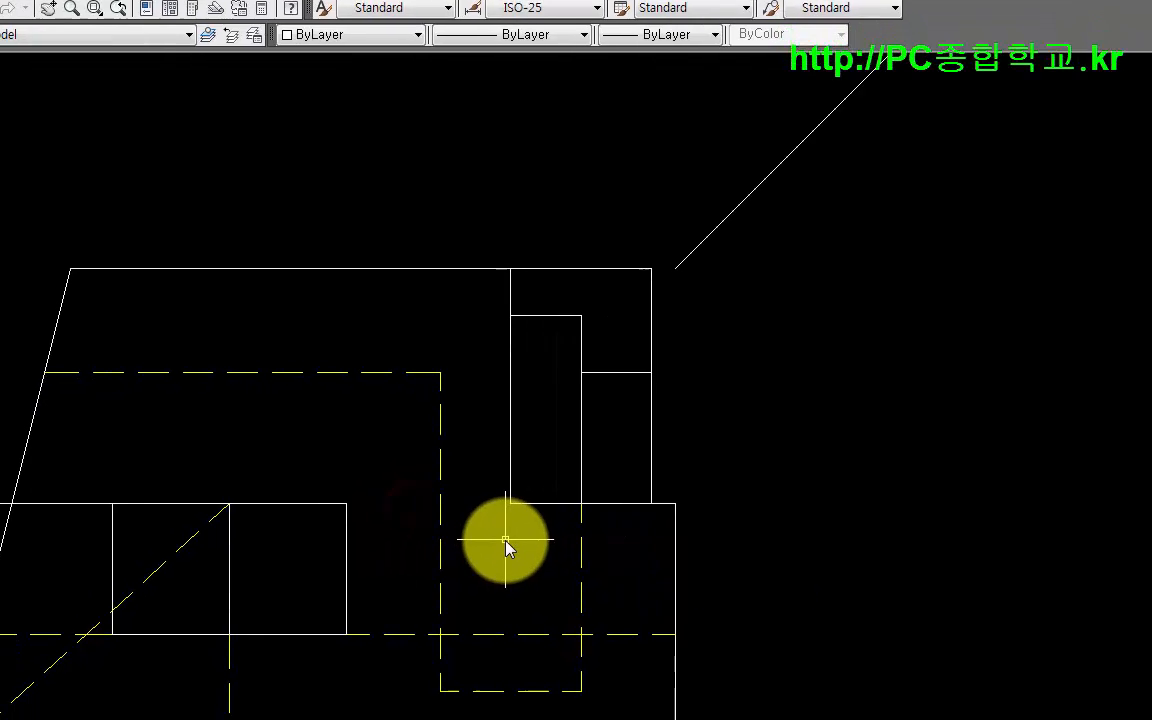
# - Draw a separate solid line across the trimmed gap, from the upper solid vertical's foot to the small rectangle's corner
pyautogui.write('l')
pyautogui.press('Return')
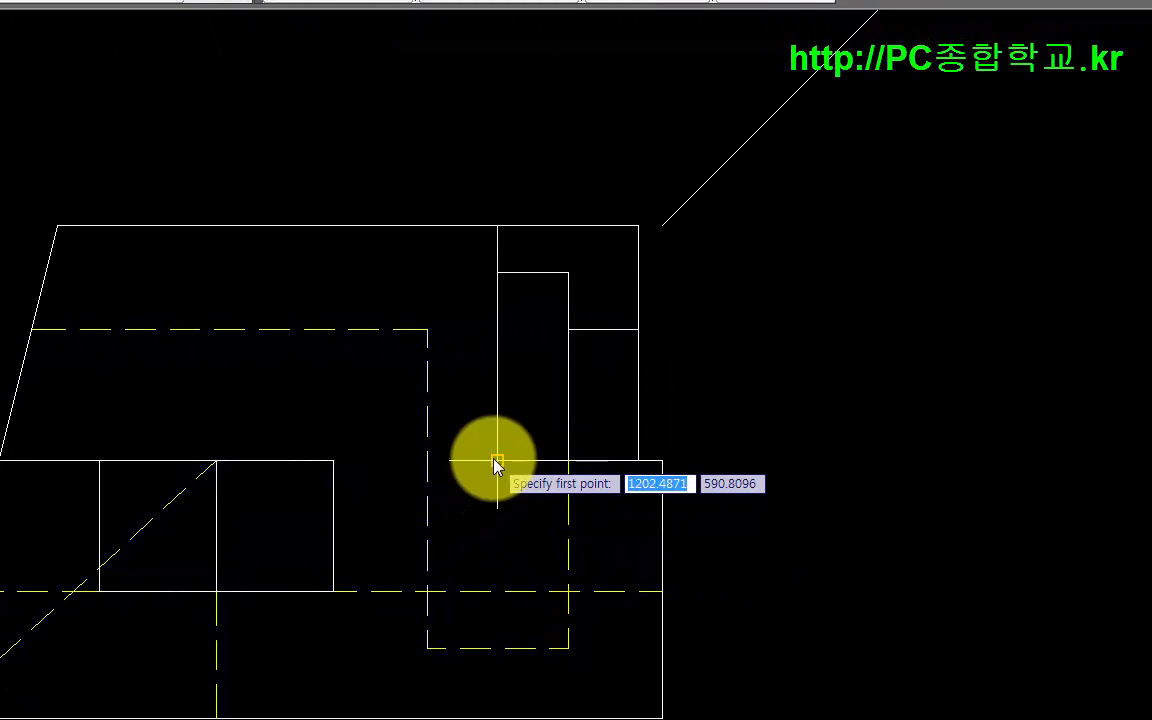
pyautogui.click(497, 461)
pyautogui.click(336, 461)
pyautogui.press('Return')
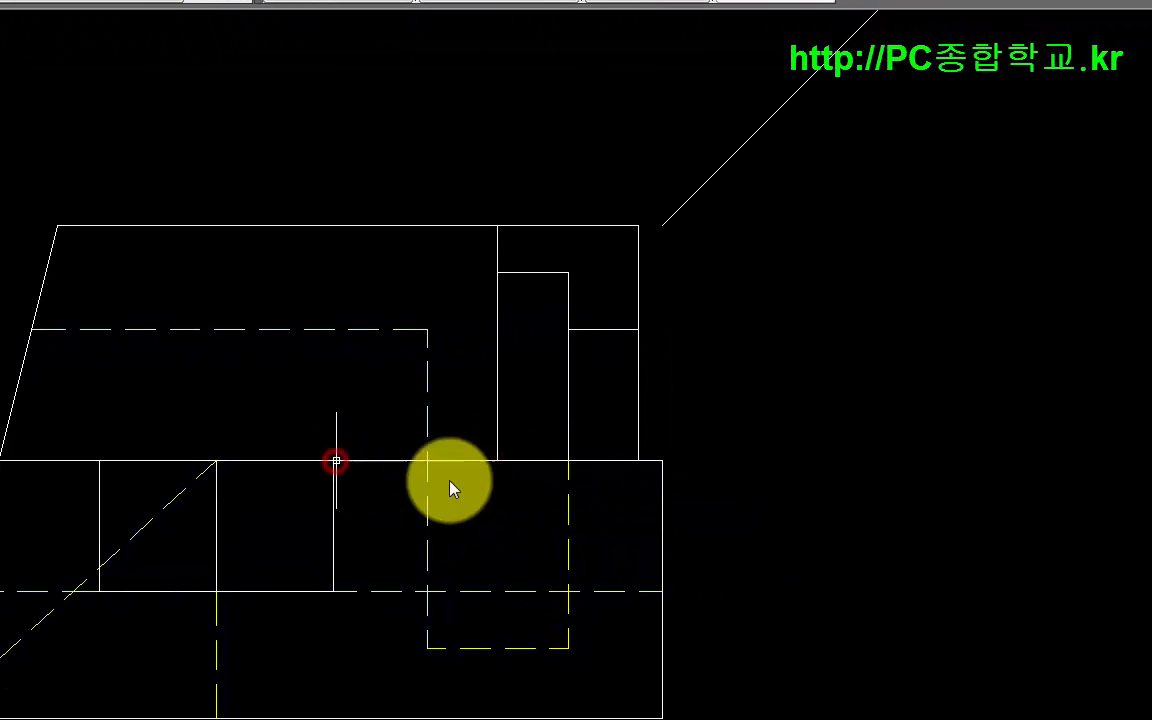
# - Assign the separate line across the trimmed gap in the front view's middle horizontal edge to the hidden layer
pyautogui.click(473, 497)
pyautogui.click(458, 424)
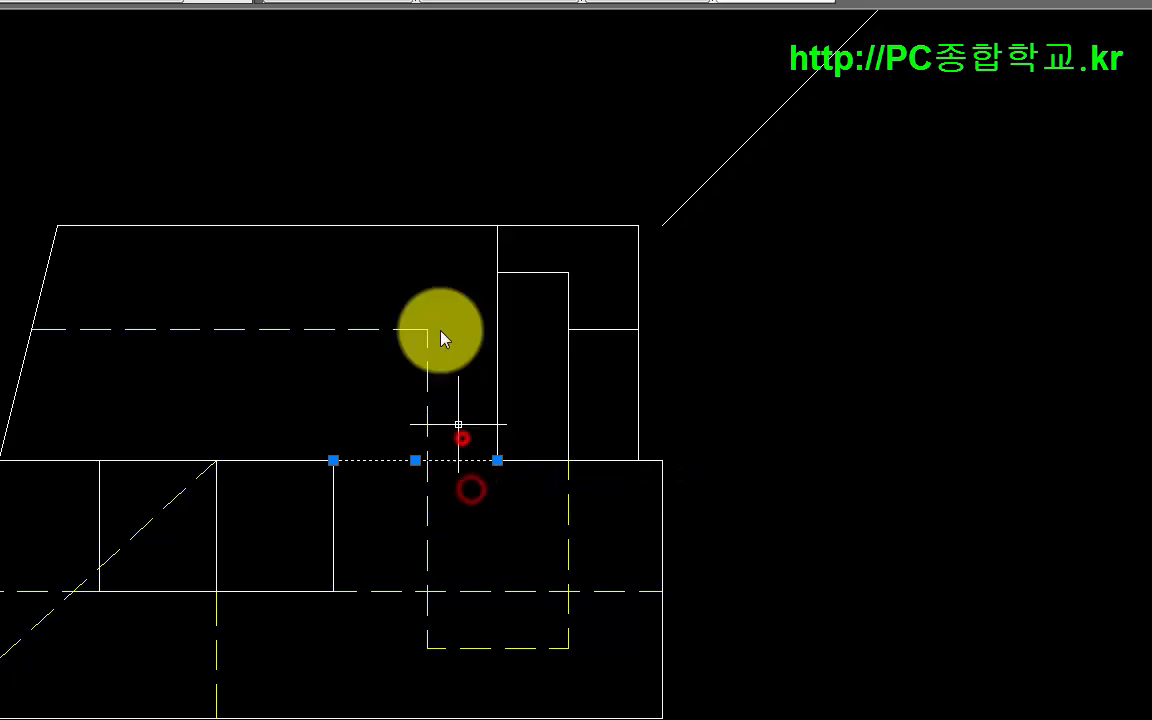
pyautogui.click(95, 3)
pyautogui.click(62, 58)
pyautogui.press('Escape')
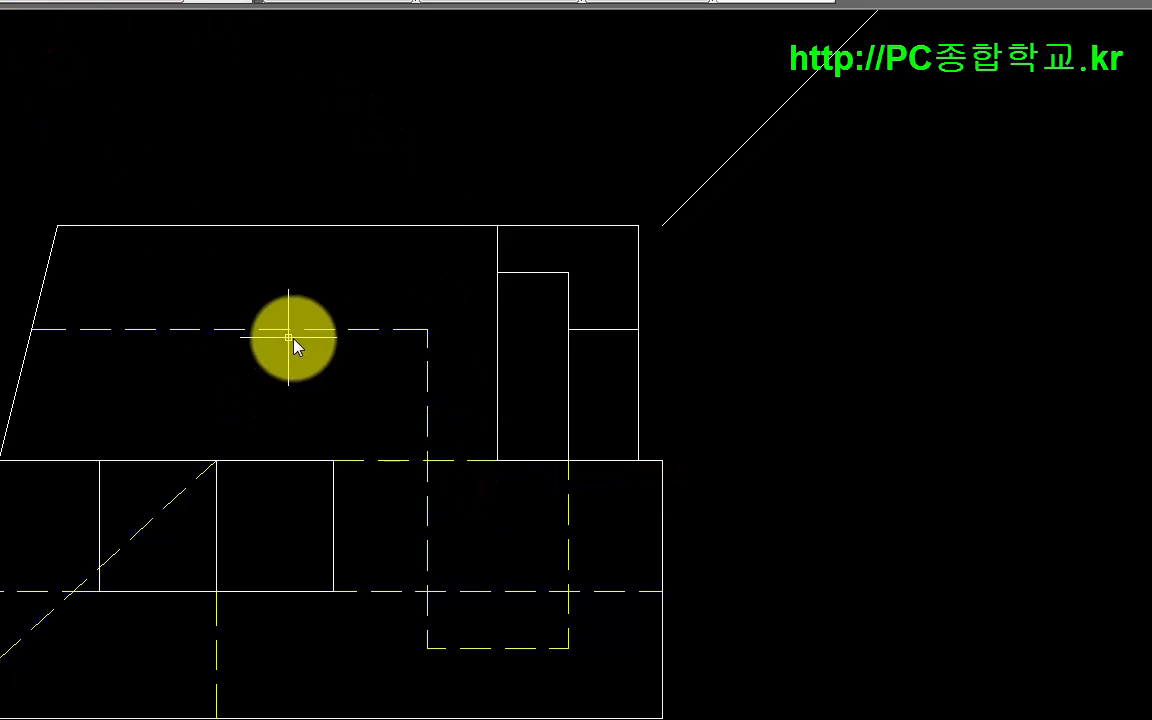
# - Offset the front view's small rectangle's outer vertical by 2 toward the slanted edge
pyautogui.scroll(-2, 406, 334)
pyautogui.moveTo(406, 334)
pyautogui.mouseDown(button='middle')
pyautogui.moveTo(571, 535)
pyautogui.moveTo(538, 712)
pyautogui.mouseUp(button='middle')
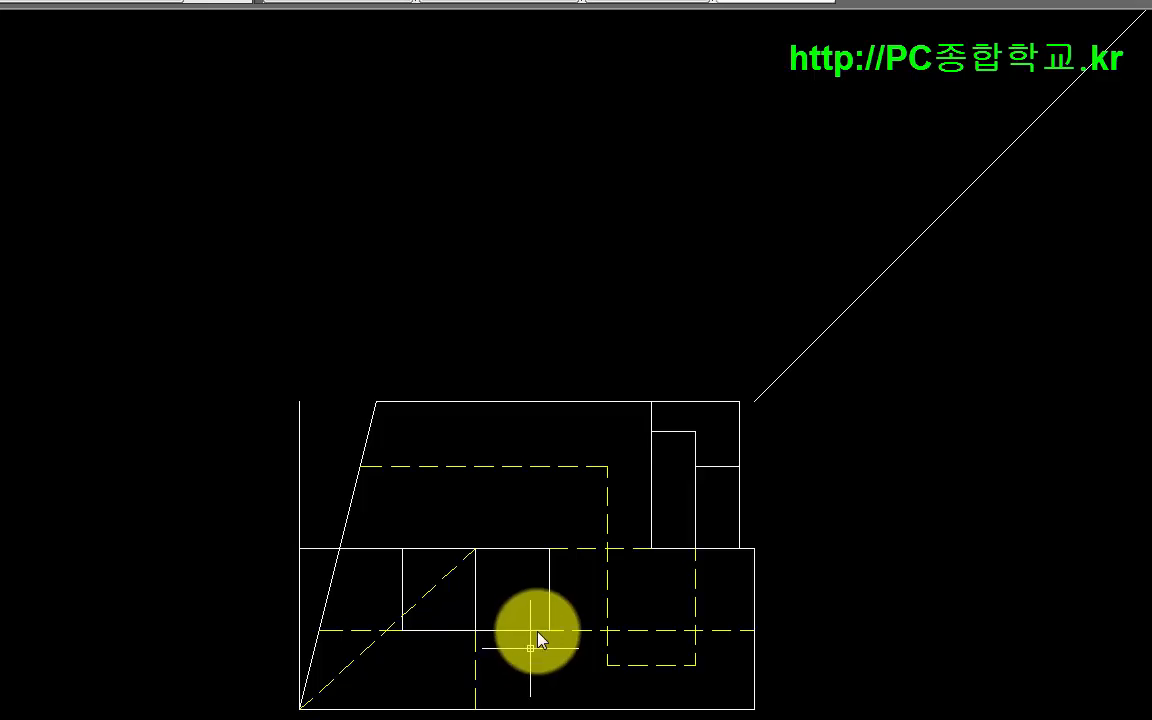
pyautogui.scroll(2, 525, 548)
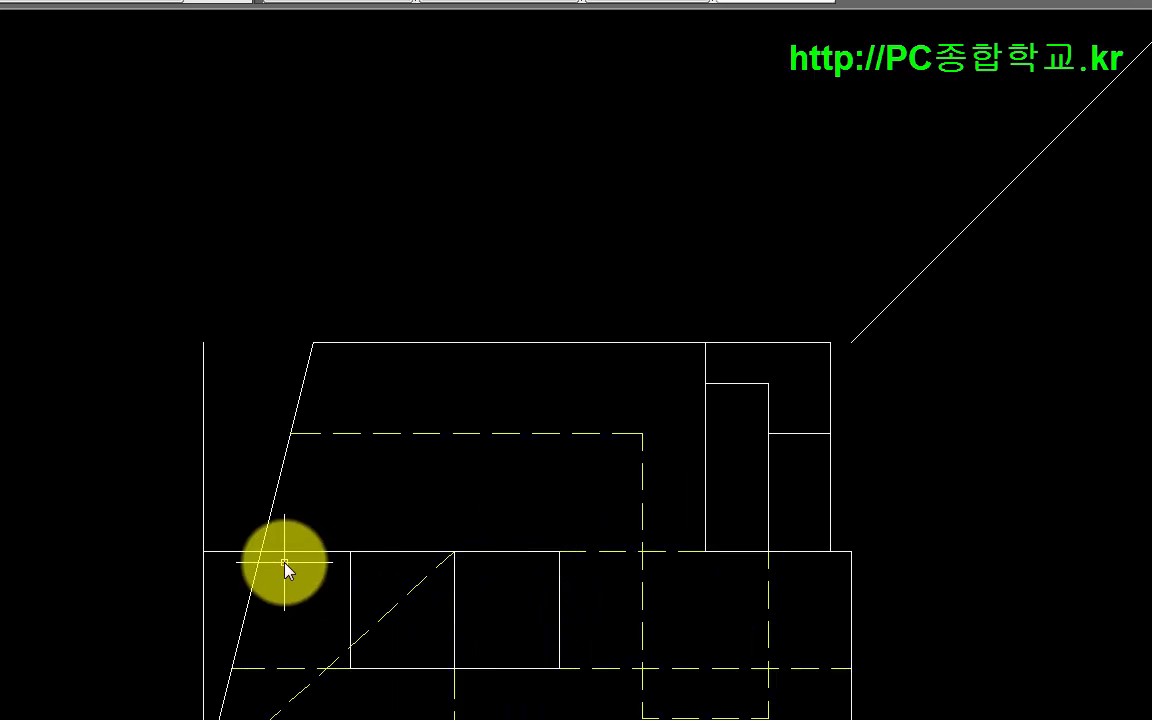
pyautogui.scroll(2, 292, 588)
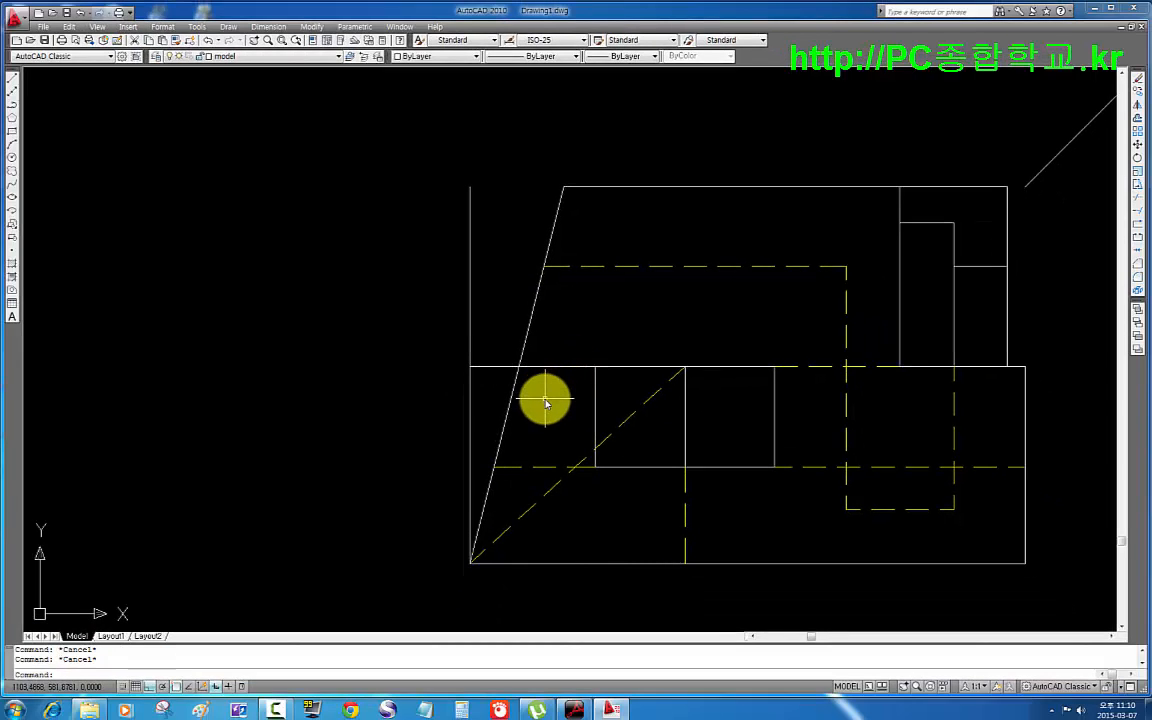
pyautogui.write('o')
pyautogui.press('Return')
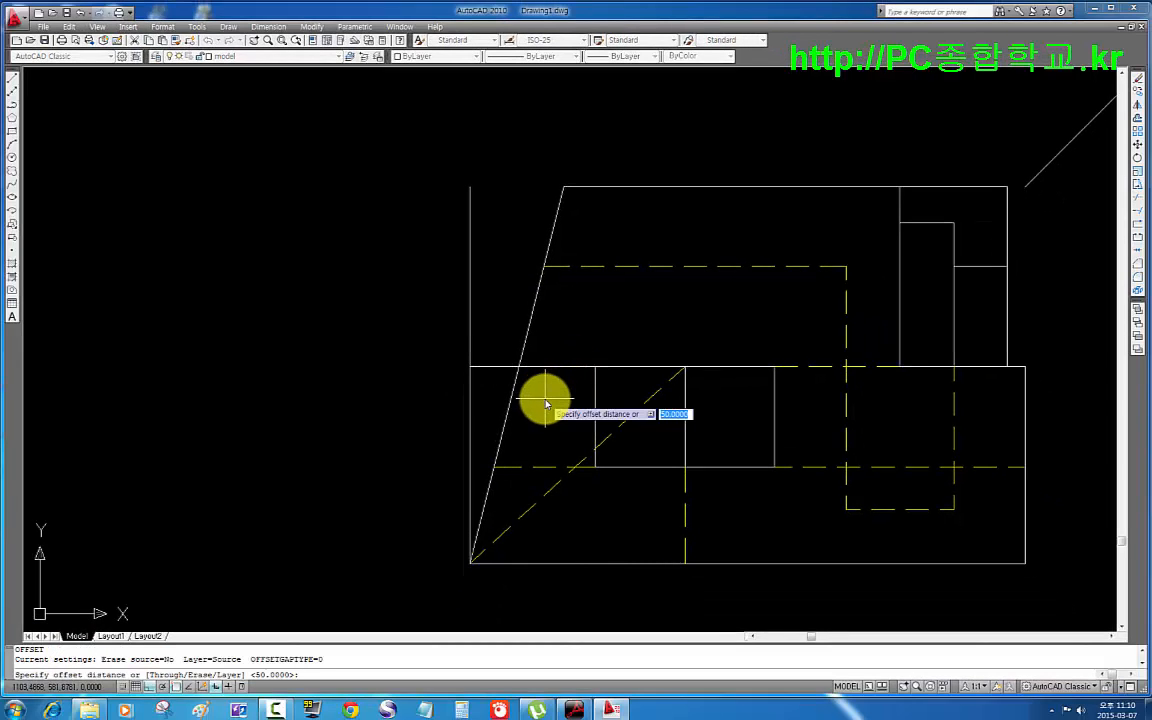
pyautogui.write('2')
pyautogui.press('Return')
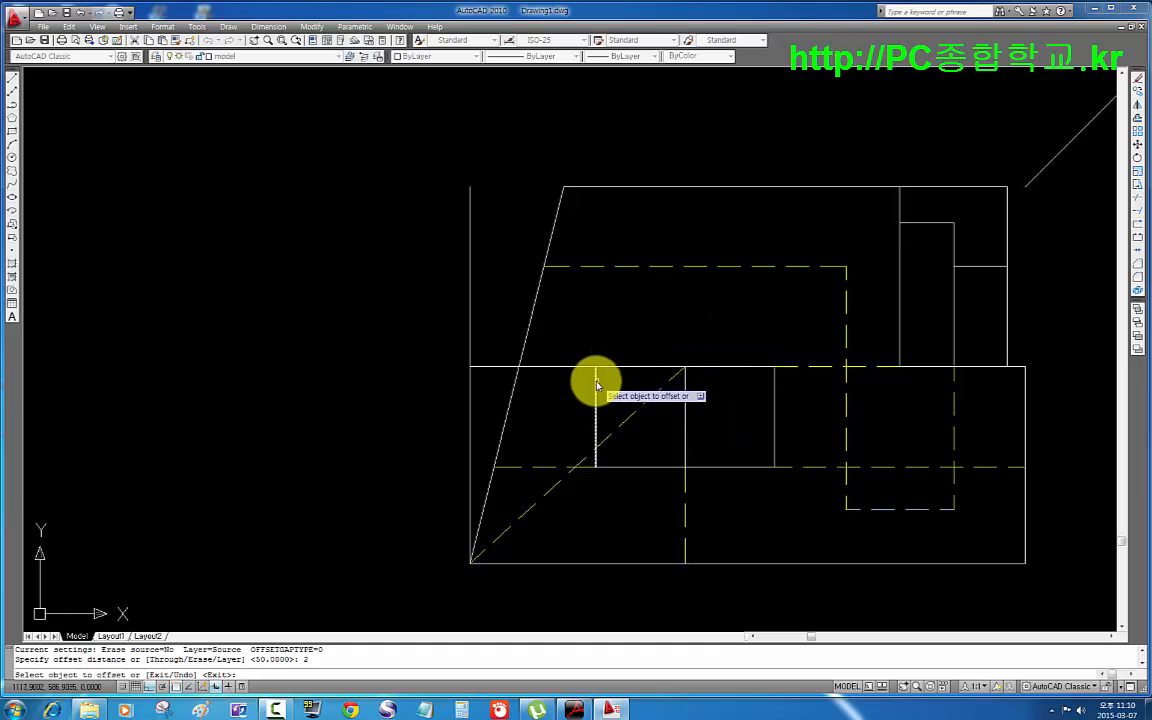
pyautogui.click(596, 380)
pyautogui.click(552, 383)
pyautogui.press('Return')
# - Offset the front view's slanted edge to its outer side and erase the stray copy on its inner side
pyautogui.press('Return')
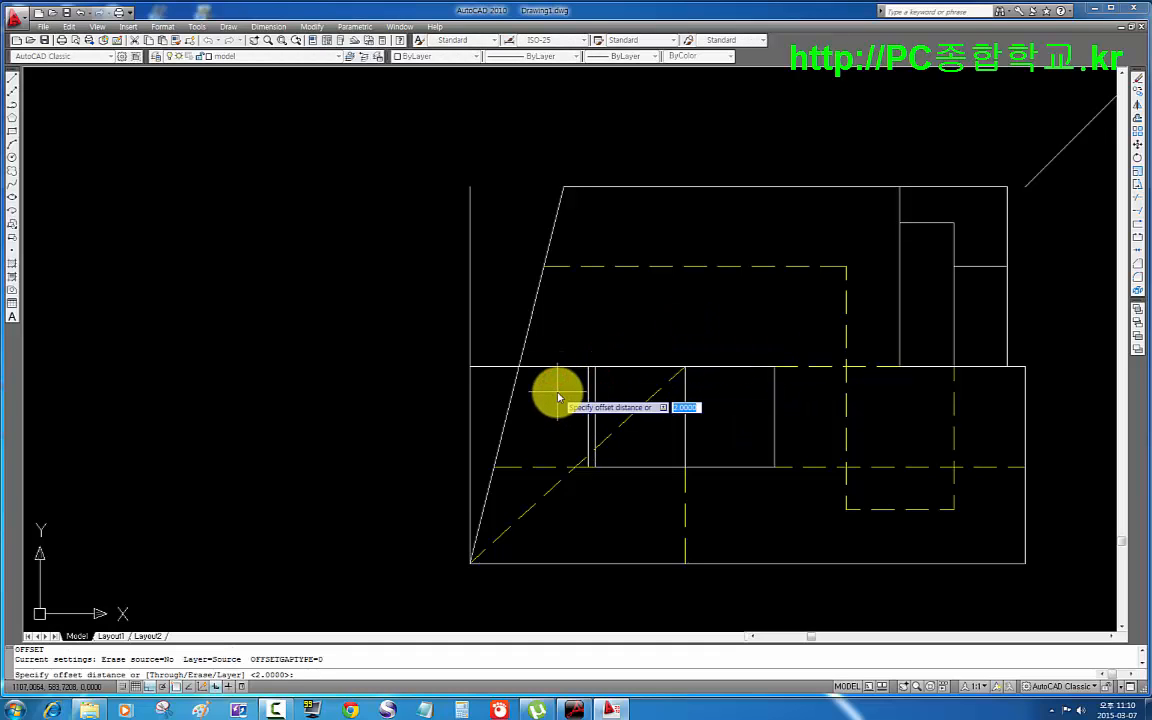
pyautogui.write('2')
pyautogui.press('Return')
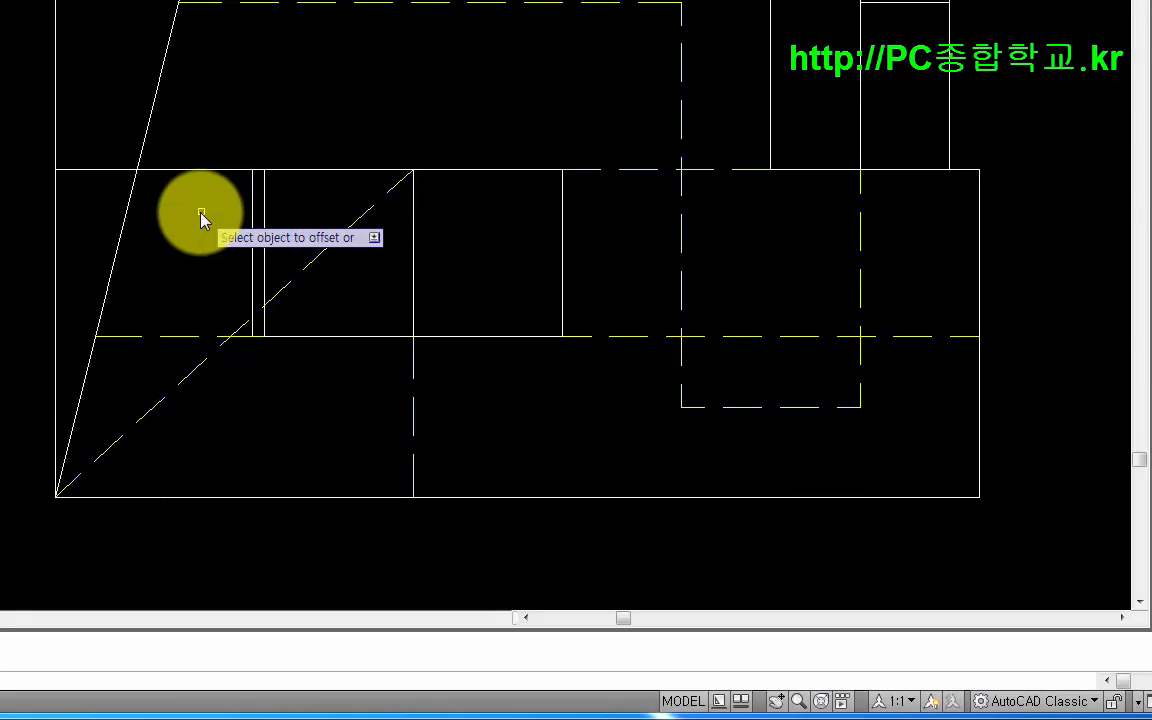
pyautogui.click(131, 207)
pyautogui.click(64, 205)
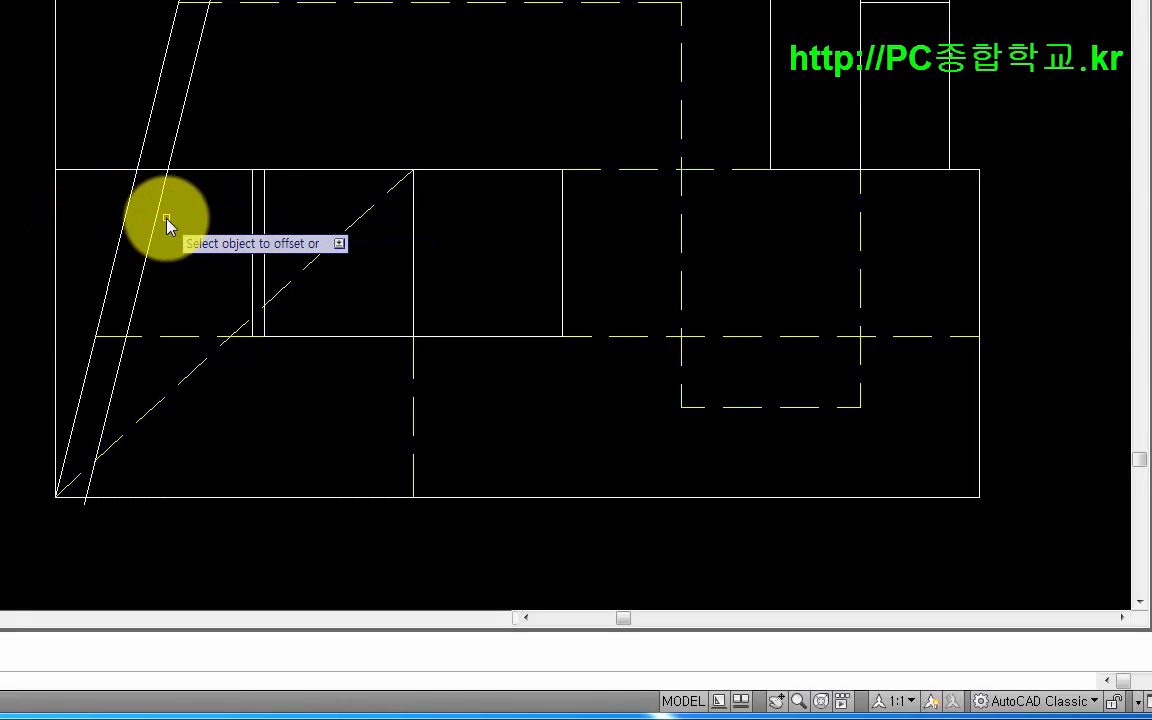
pyautogui.click(125, 218)
pyautogui.click(91, 215)
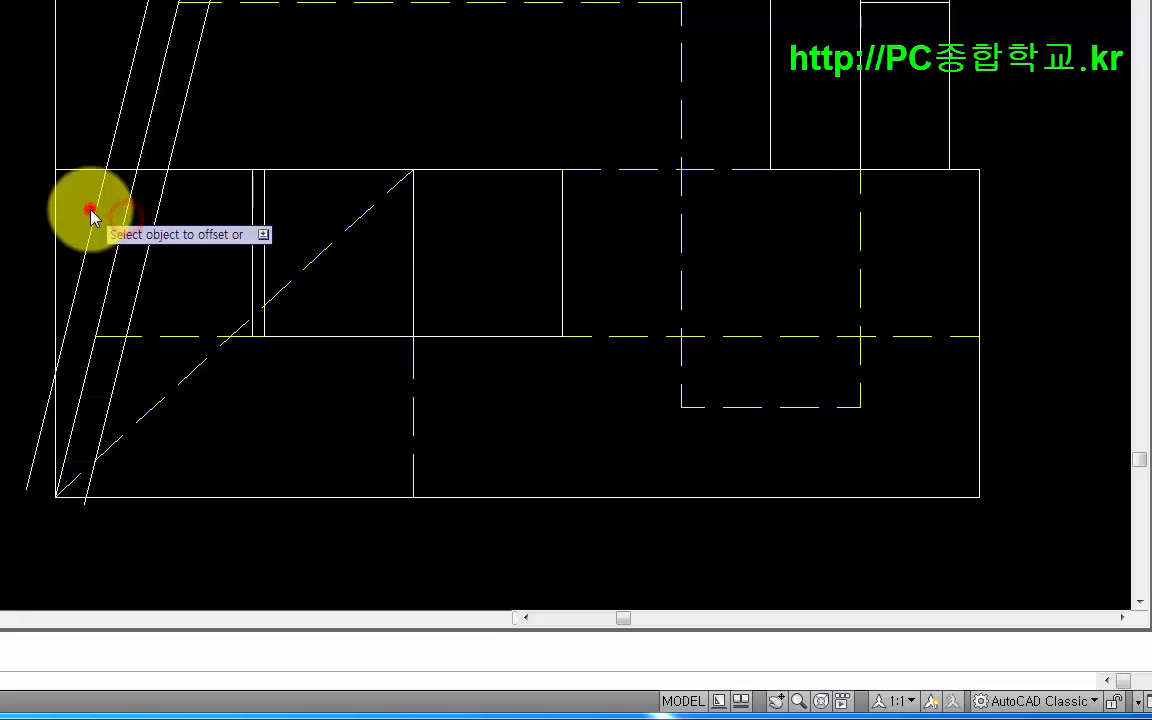
pyautogui.press('Return')
pyautogui.click(154, 231)
pyautogui.click(143, 232)
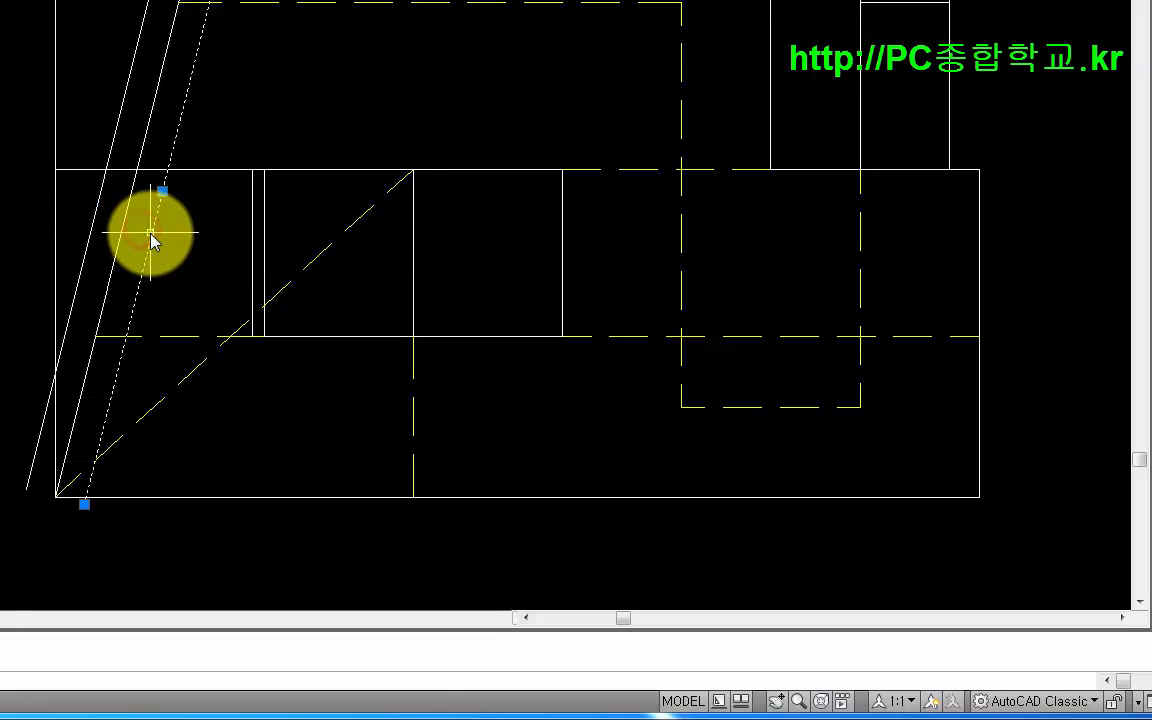
# - Trim the middle horizontal edge between the small rectangle and its offset and beyond the slanted offset, and erase both offset guide lines
pyautogui.write('tr')
pyautogui.press('Return')
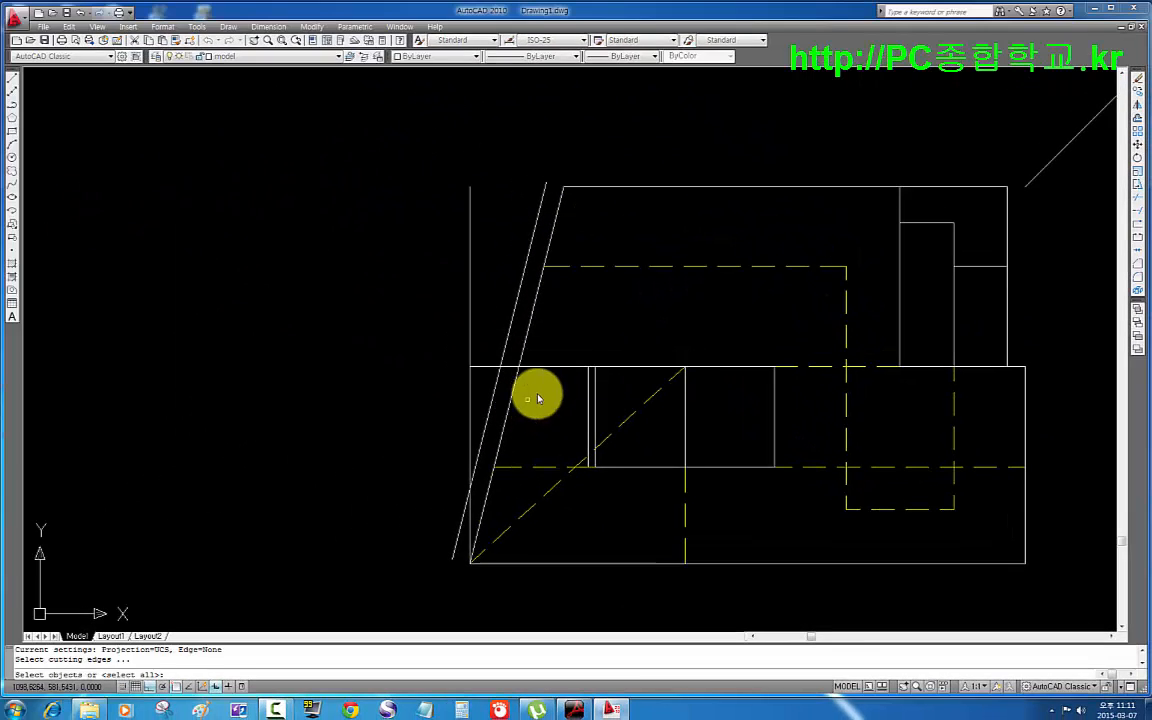
pyautogui.press('Return')
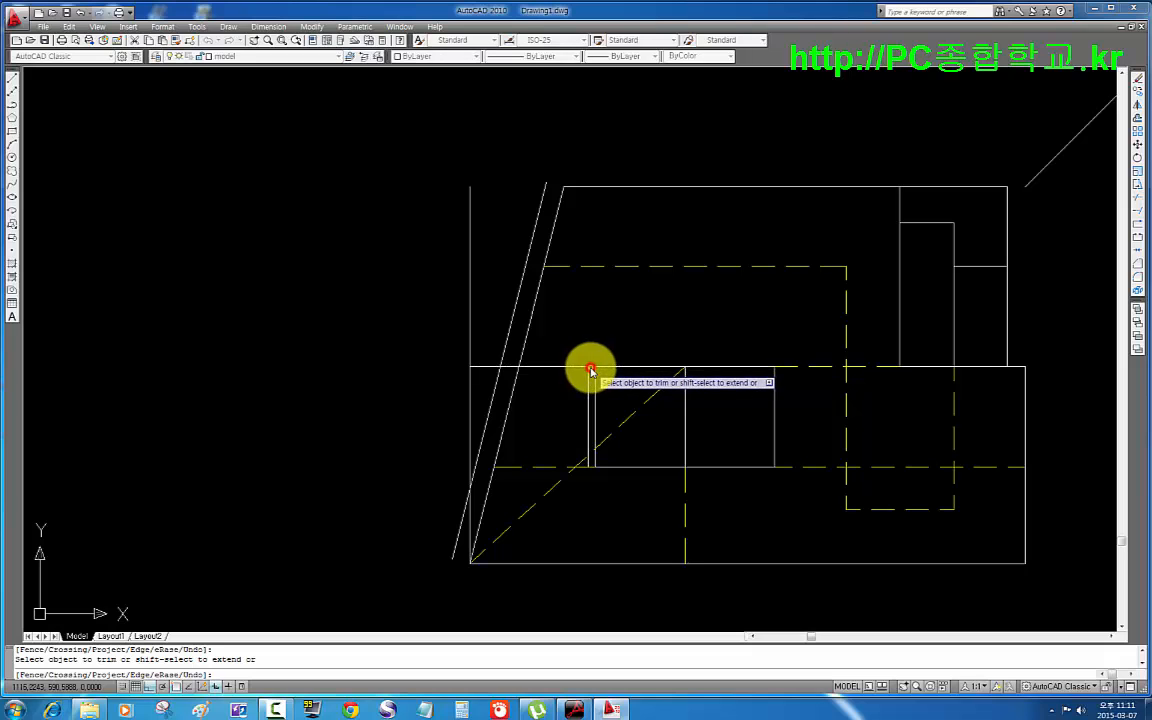
pyautogui.click(591, 370)
pyautogui.click(481, 368)
pyautogui.press('Return')
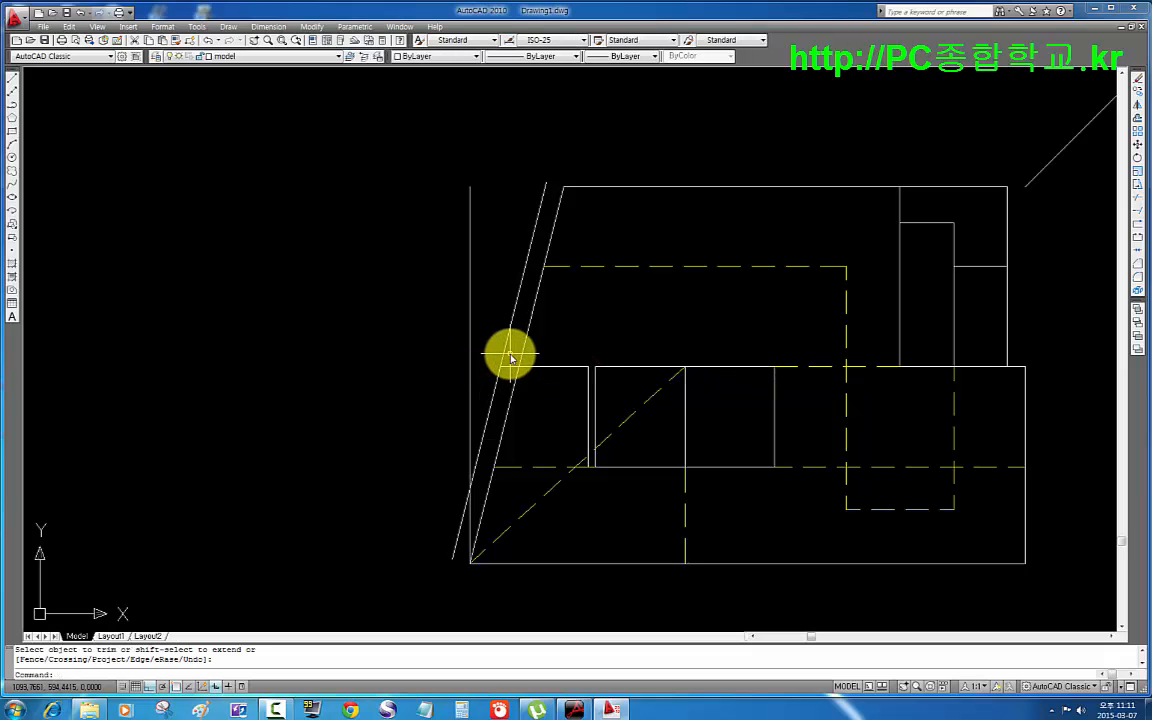
pyautogui.click(504, 352)
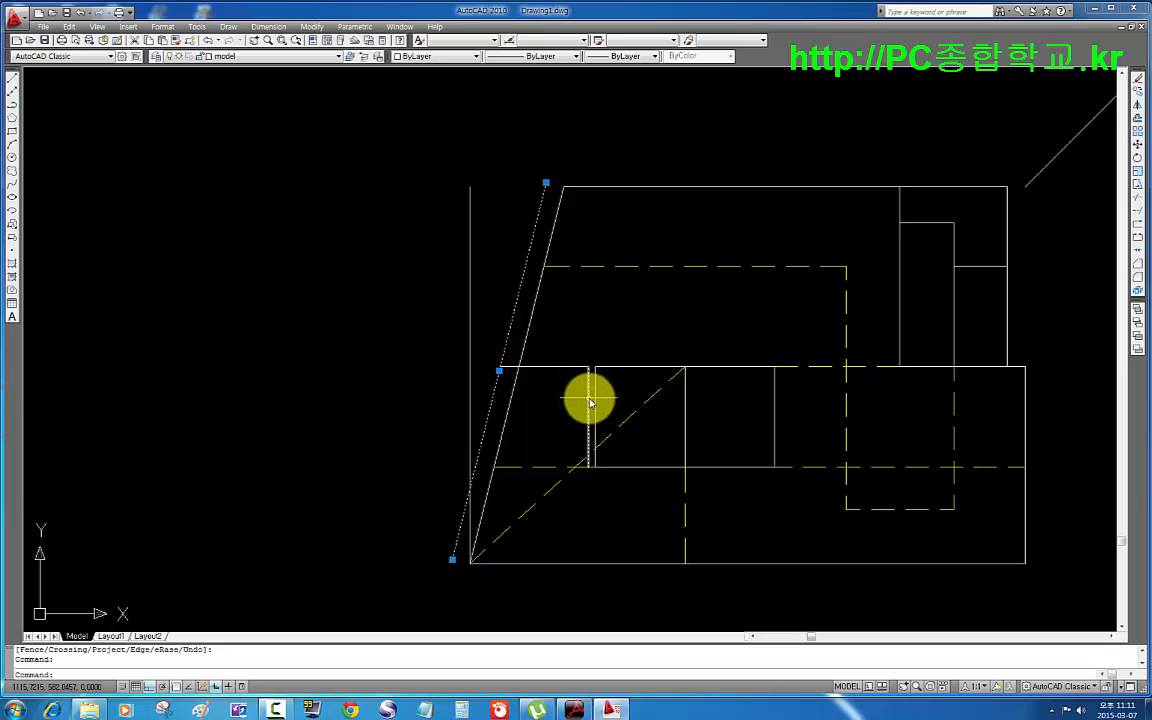
pyautogui.press('Delete')
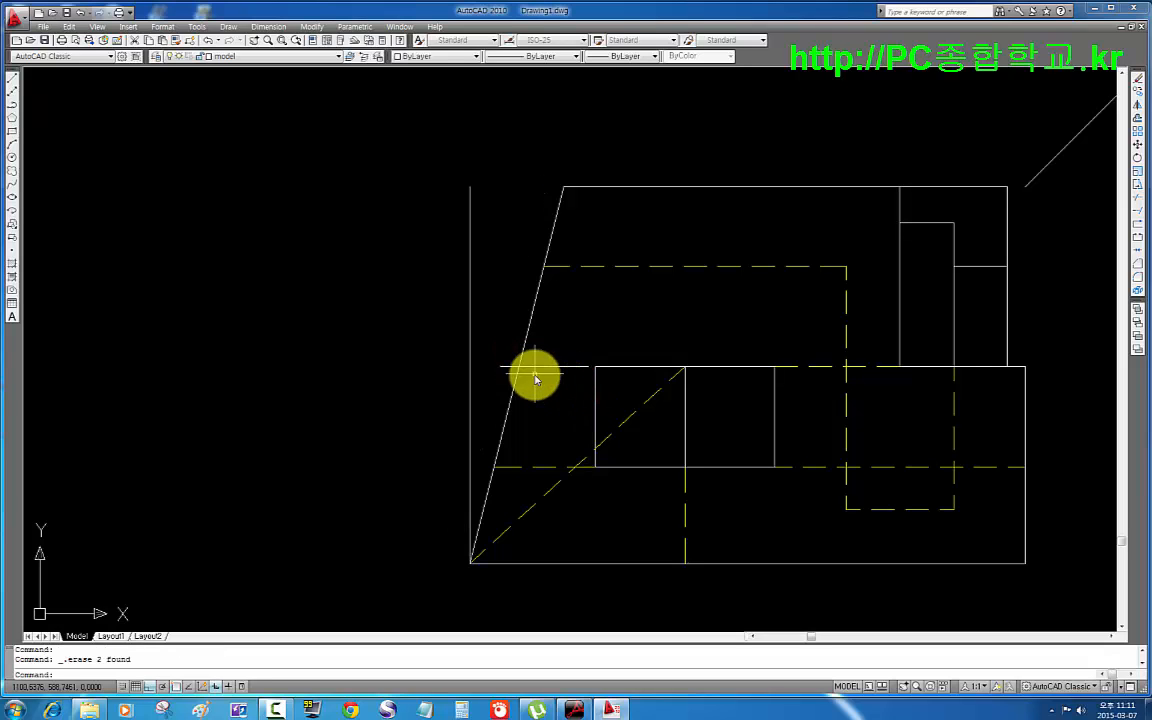
# - Assign the short detached horizontal line crossing the front view's slanted edge to the center layer
pyautogui.click(545, 378)
pyautogui.click(543, 348)
pyautogui.click(253, 62)
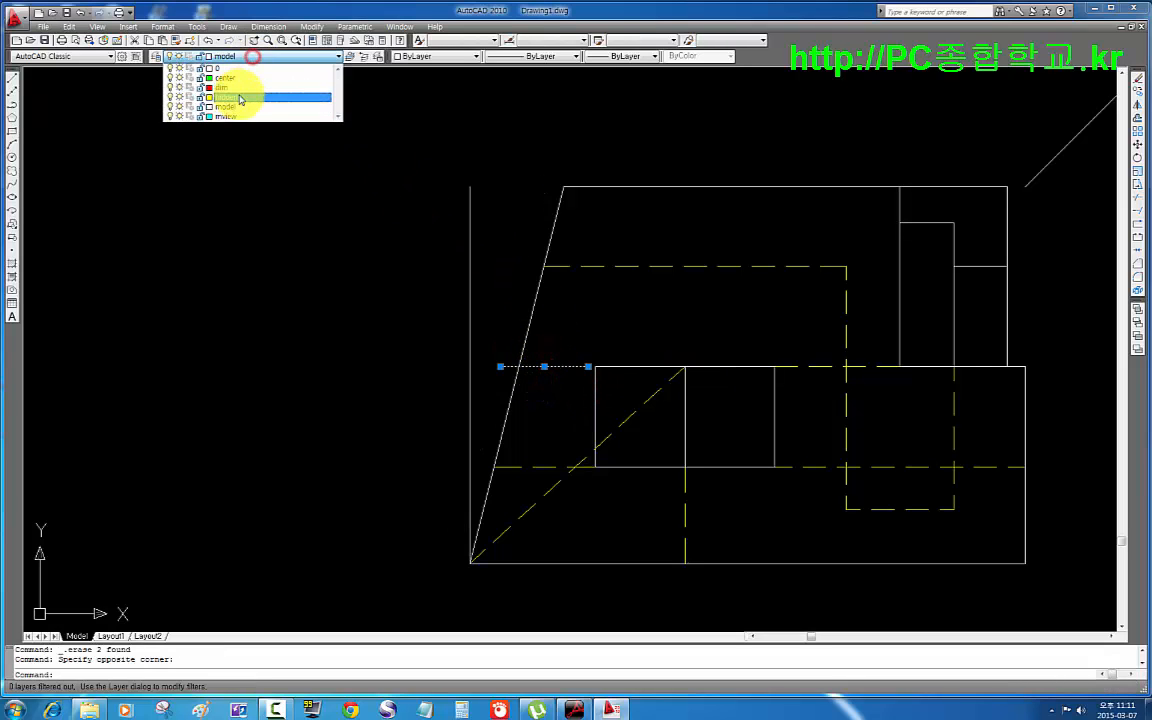
pyautogui.click(237, 76)
pyautogui.press('Escape')
# - Erase the vertical construction line outside the front view's slanted edge
pyautogui.click(478, 270)
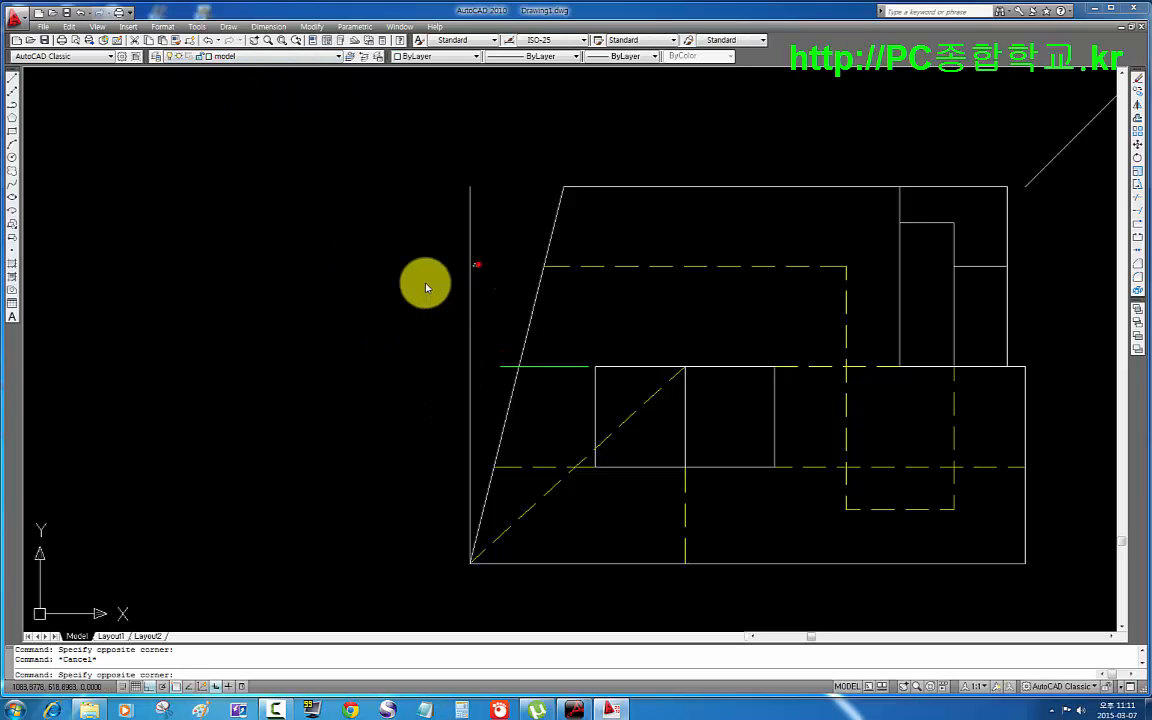
pyautogui.click(380, 290)
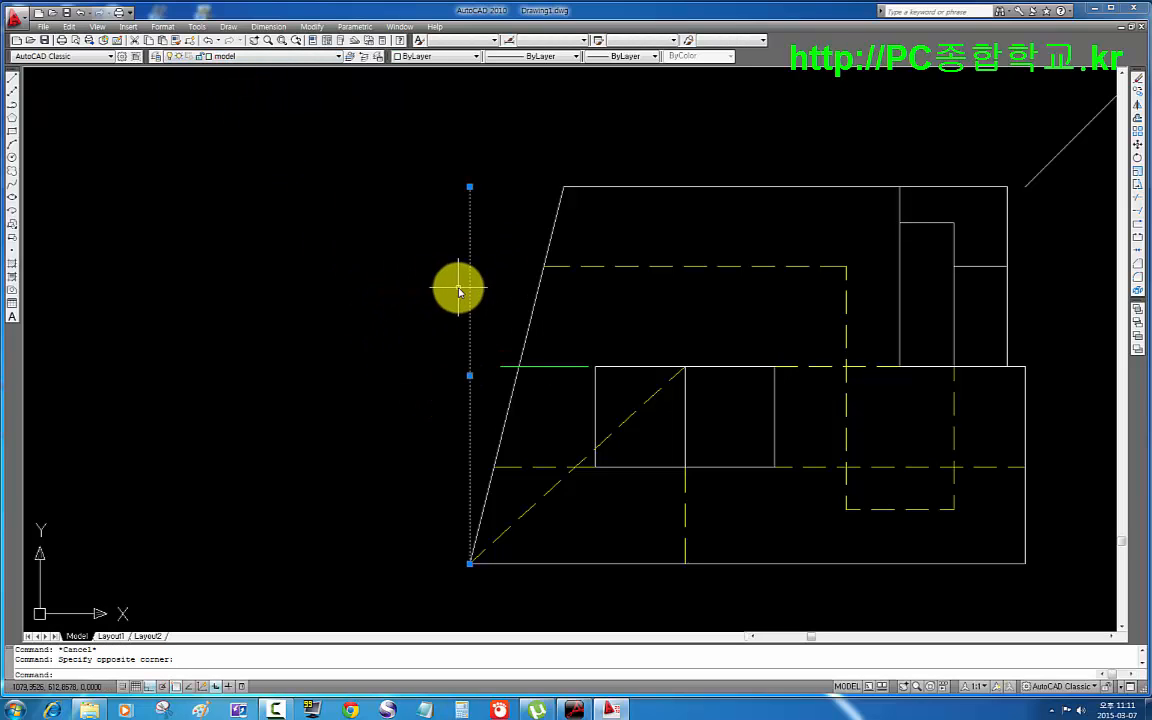
pyautogui.press('Delete')
# - Trim the front view's lower hidden horizontal line where it crosses the inside of the dashed recess
pyautogui.moveTo(779, 342)
pyautogui.mouseDown(button='middle')
pyautogui.moveTo(670, 347)
pyautogui.moveTo(584, 372)
pyautogui.mouseUp(button='middle')
pyautogui.scroll(-2, 726, 342)
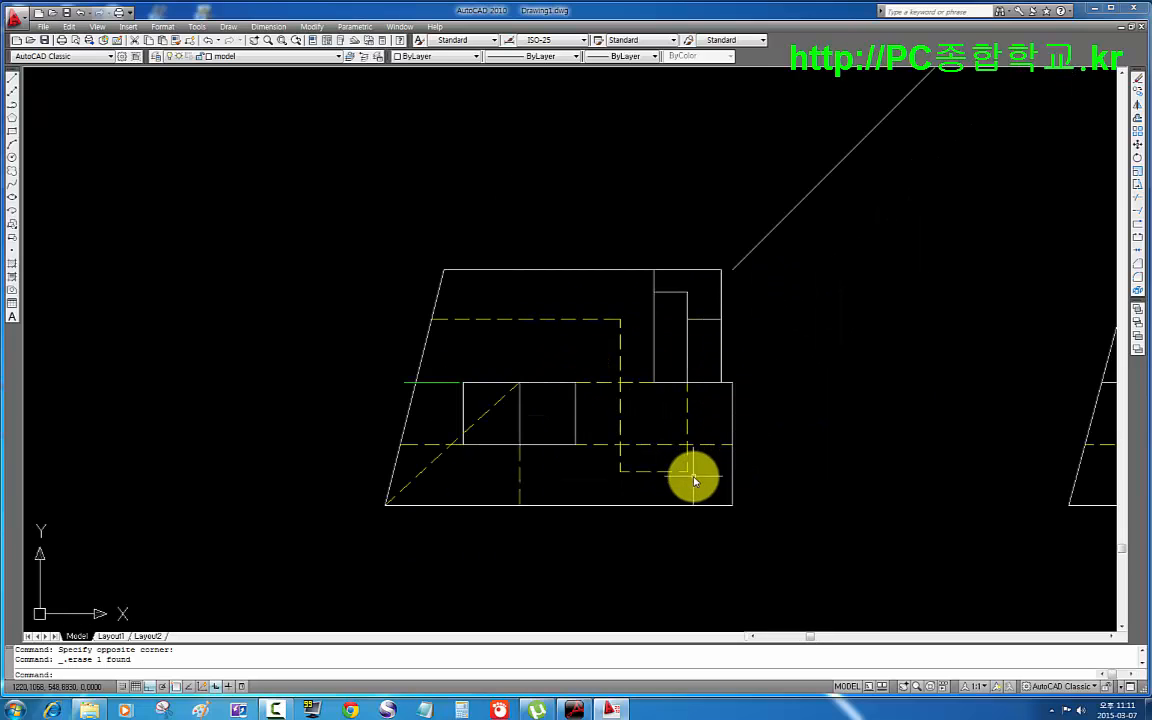
pyautogui.press('space')
pyautogui.press('space')
pyautogui.click(661, 446)
pyautogui.click(643, 419)
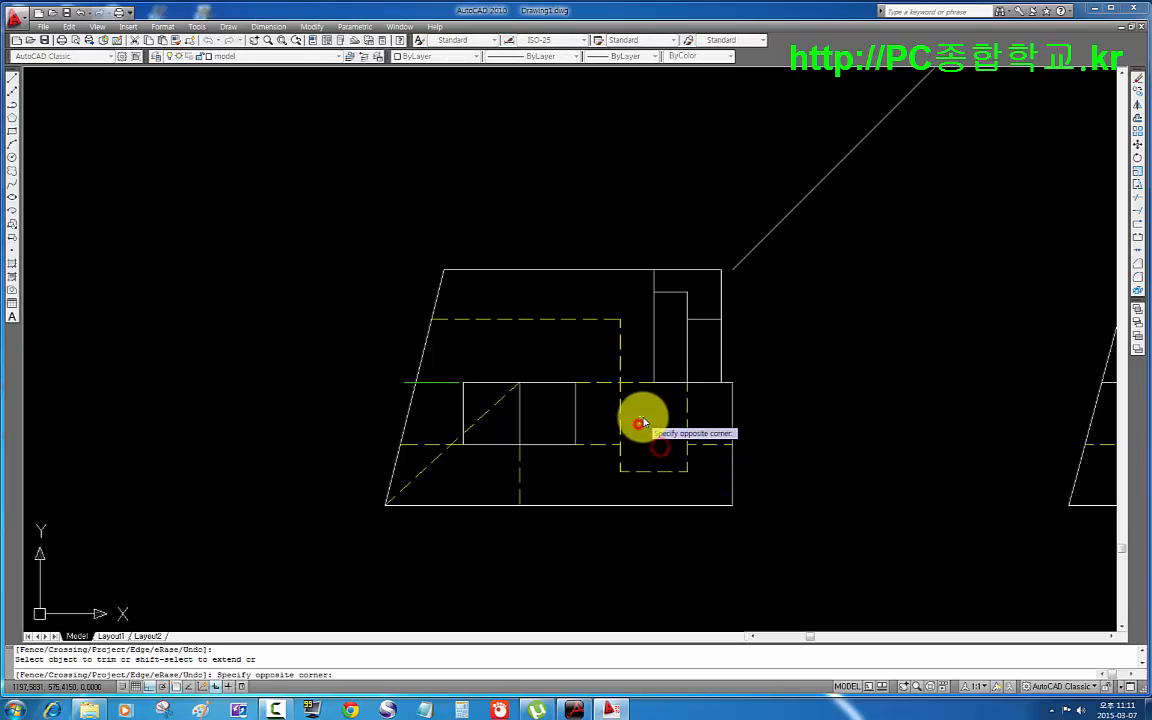
pyautogui.press('Escape')
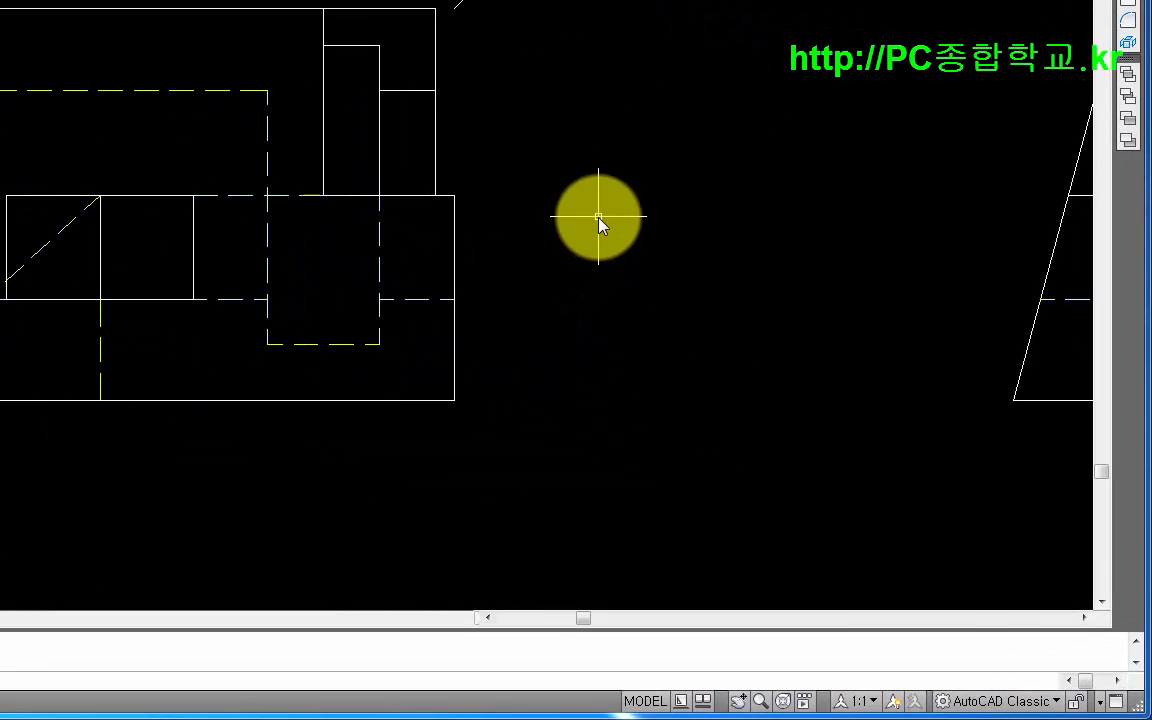
pyautogui.click(760, 351)
pyautogui.click(592, 205)
# - Project a vertical line from the top end of the front view's slanted edge up past the top view
pyautogui.scroll(-2, 555, 132)
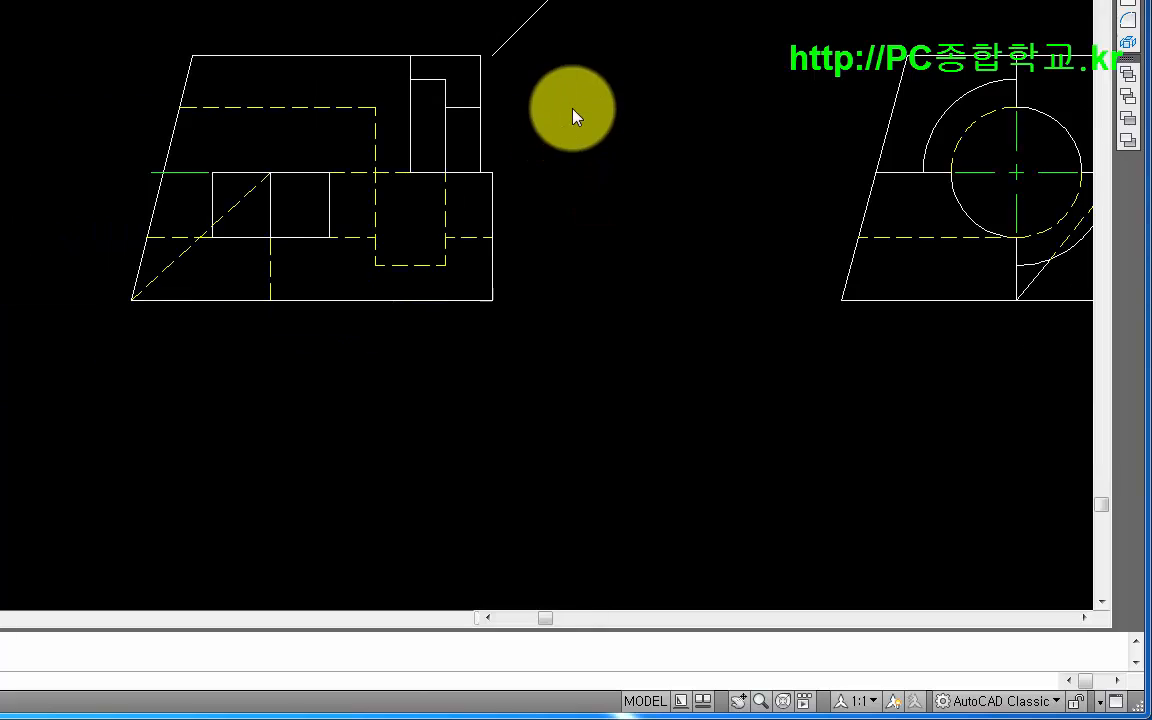
pyautogui.moveTo(573, 105); pyautogui.dragTo(387, 312, button='middle')
pyautogui.moveTo(383, 52); pyautogui.dragTo(393, 262, button='middle')
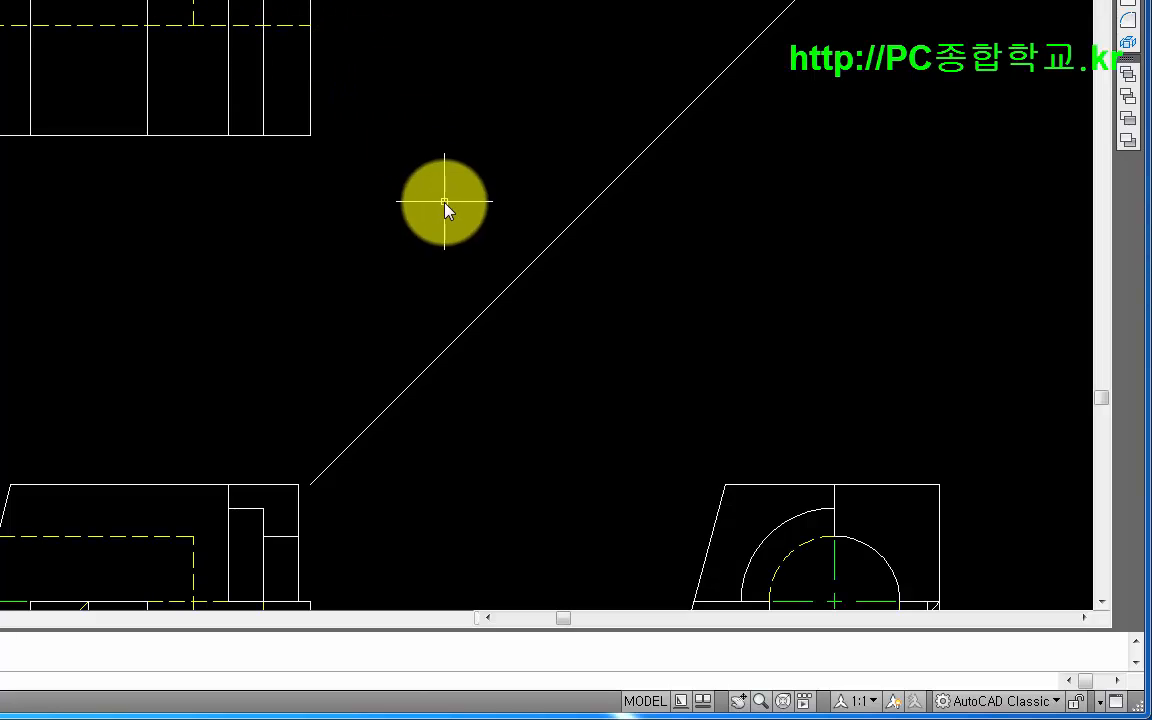
pyautogui.write('l')
pyautogui.press('Return')
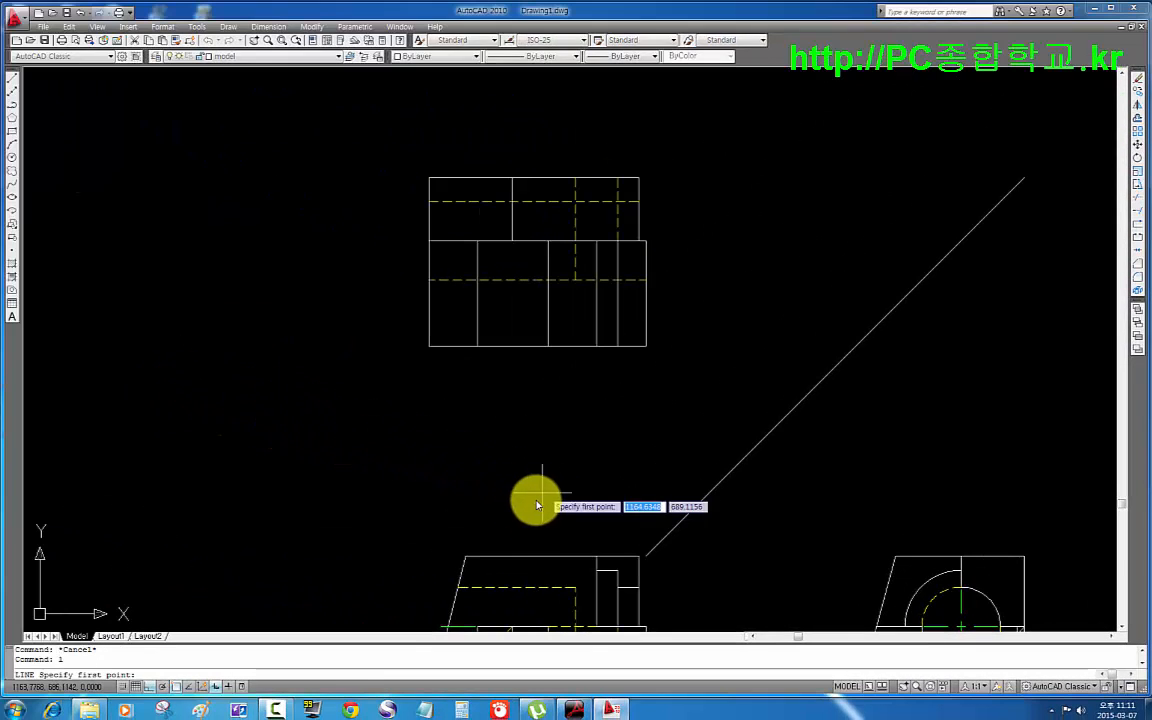
pyautogui.click(466, 556)
pyautogui.click(518, 143)
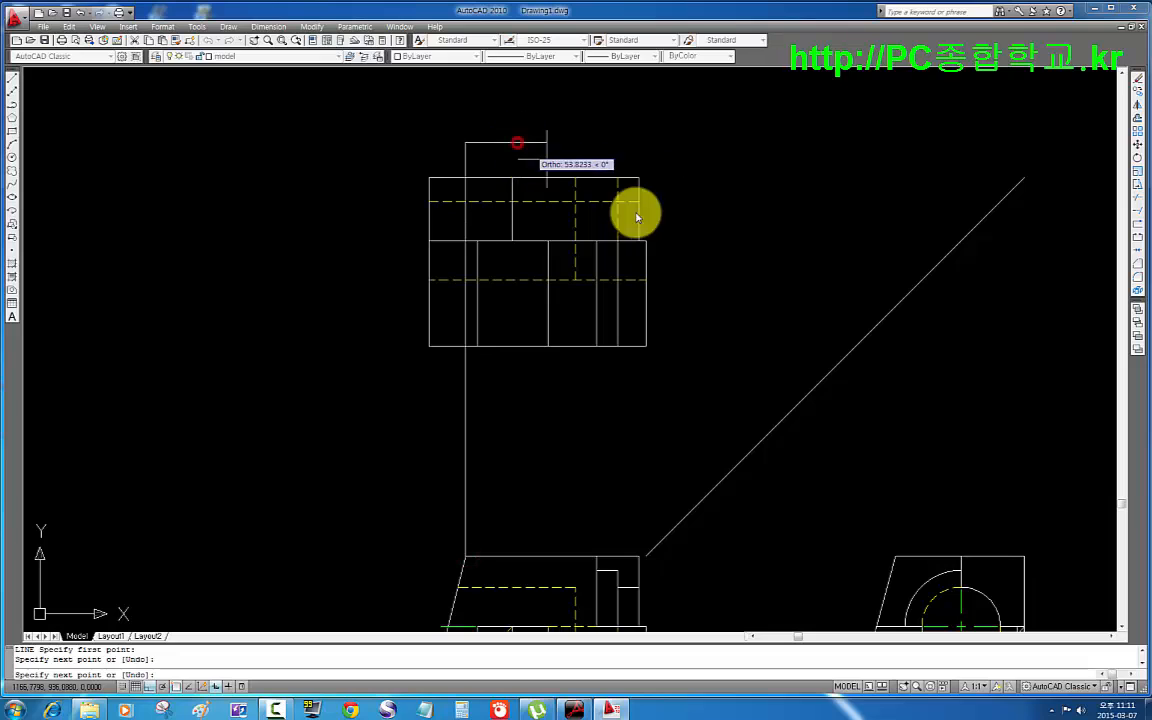
pyautogui.press('Return')
# - Project the top end of the right view's slanted edge up across the 45° line and horizontally through the top view
pyautogui.press('Return')
pyautogui.click(895, 556)
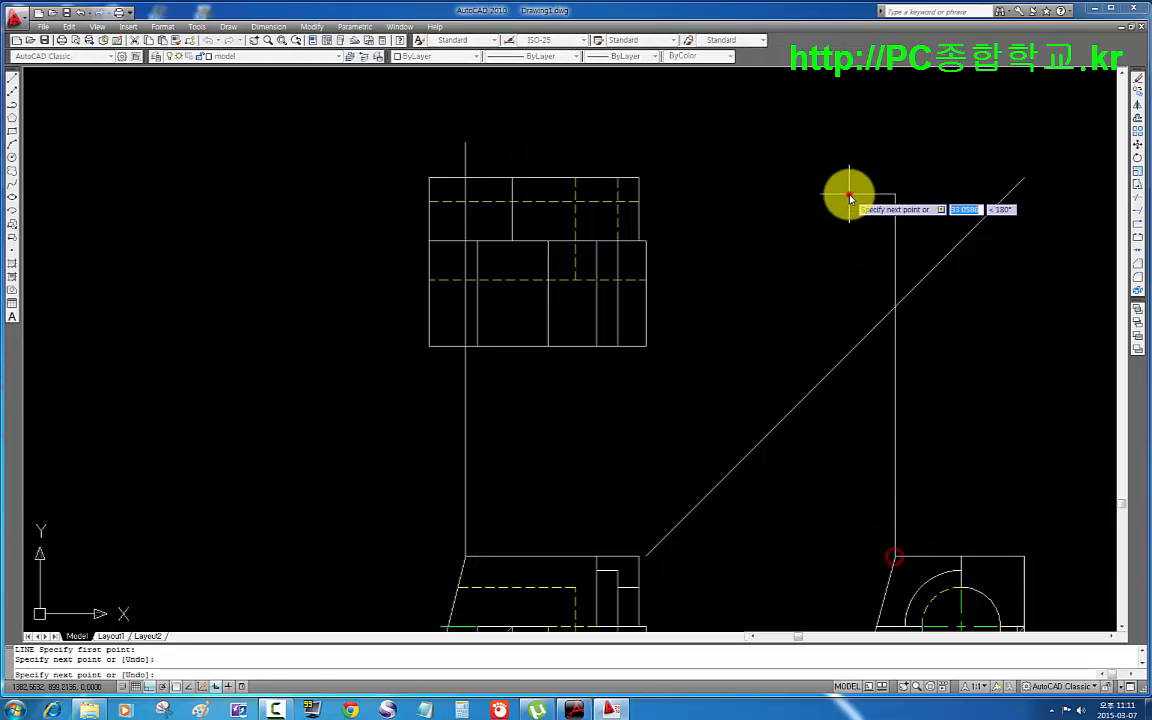
pyautogui.click(848, 193)
pyautogui.press('Return')
pyautogui.press('Return')
pyautogui.click(895, 305)
pyautogui.click(357, 305)
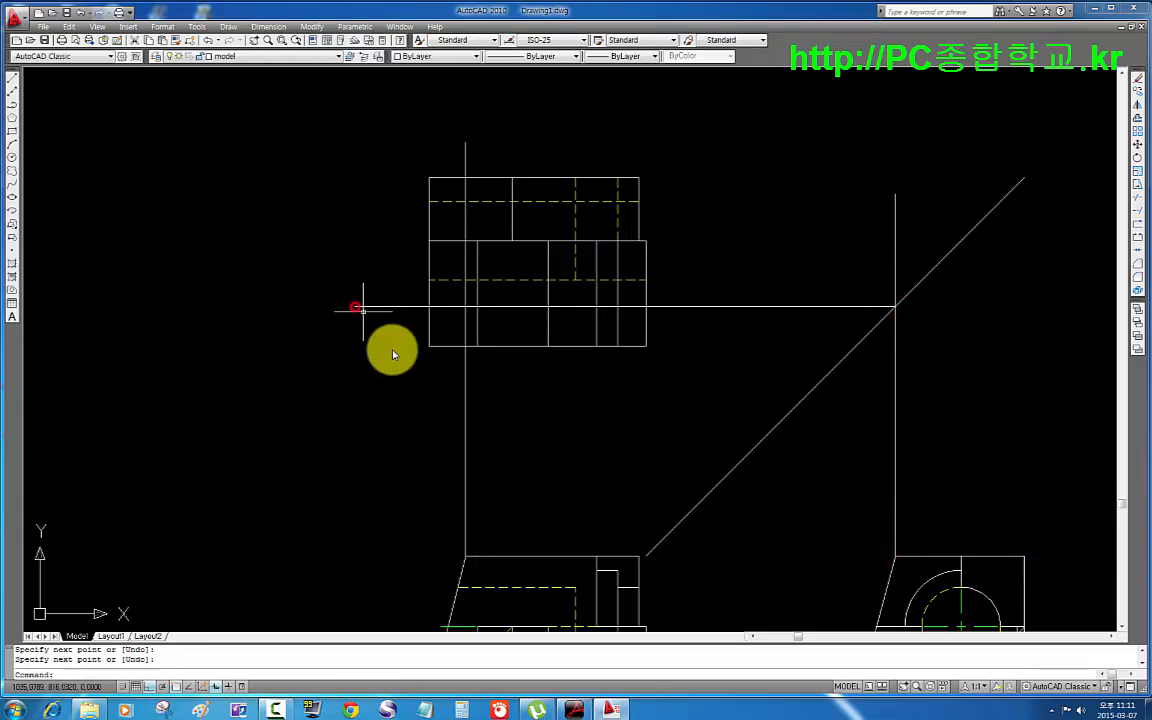
pyautogui.press('Return')
# - Draw a line from the top view's lower corner on the slanted side to the intersection of the two projected lines
pyautogui.press('Return')
pyautogui.click(430, 345)
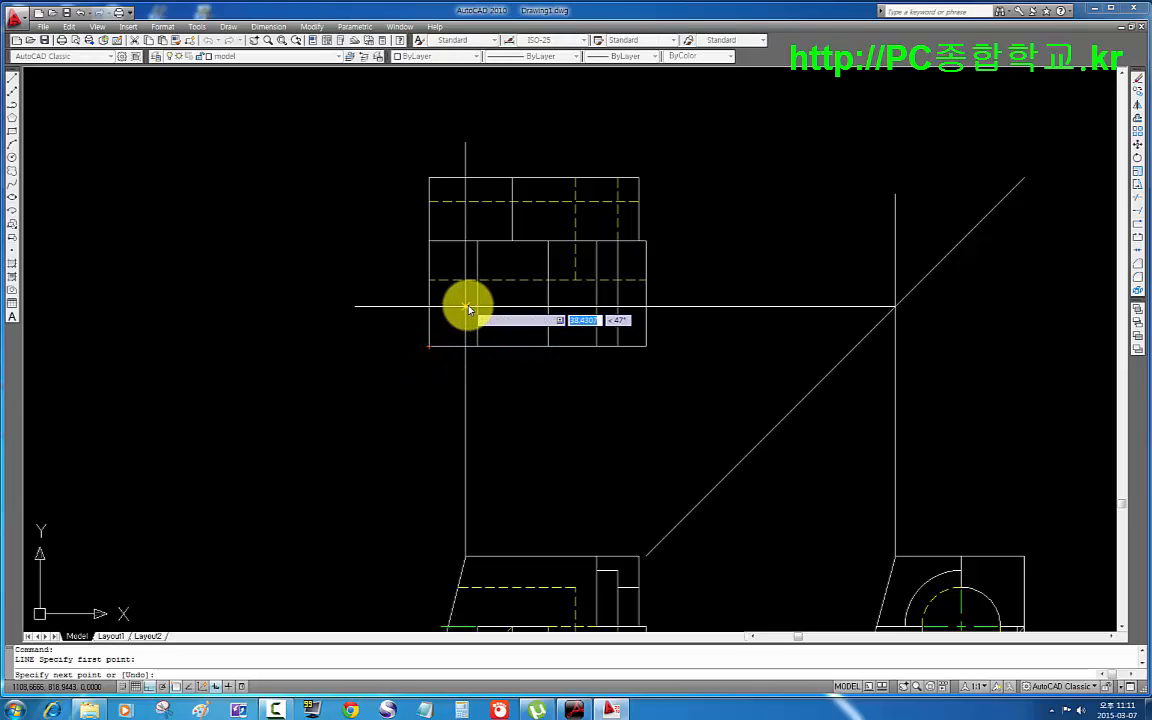
pyautogui.click(467, 308)
pyautogui.press('Return')
# - Trim the projected vertical and horizontal lines where they extend past the top view's outline and the new slanted corner line
pyautogui.write('tr')
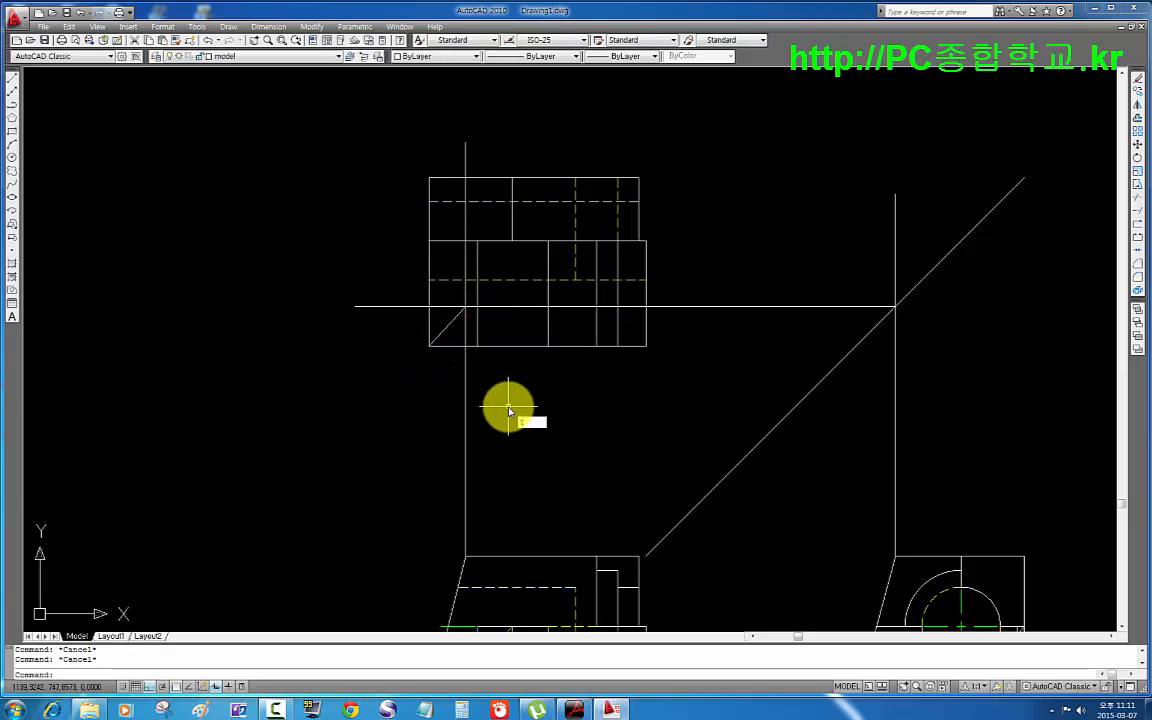
pyautogui.press('Return')
pyautogui.press('Return')
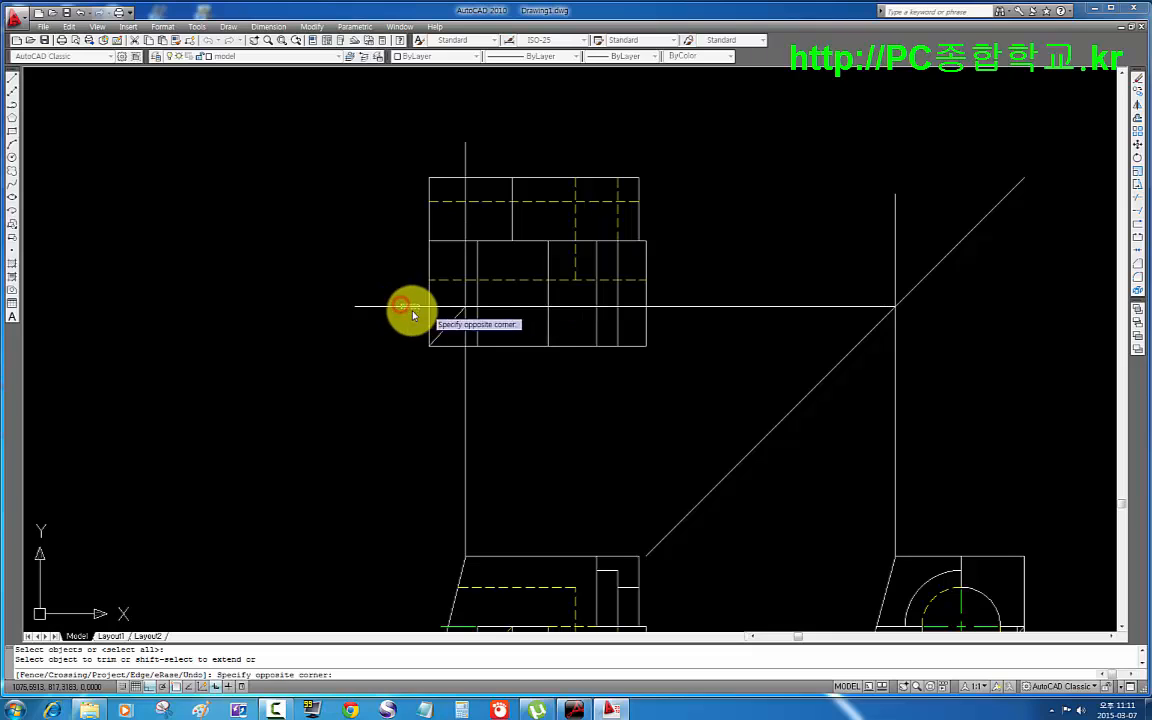
pyautogui.click(419, 306)
pyautogui.click(441, 305)
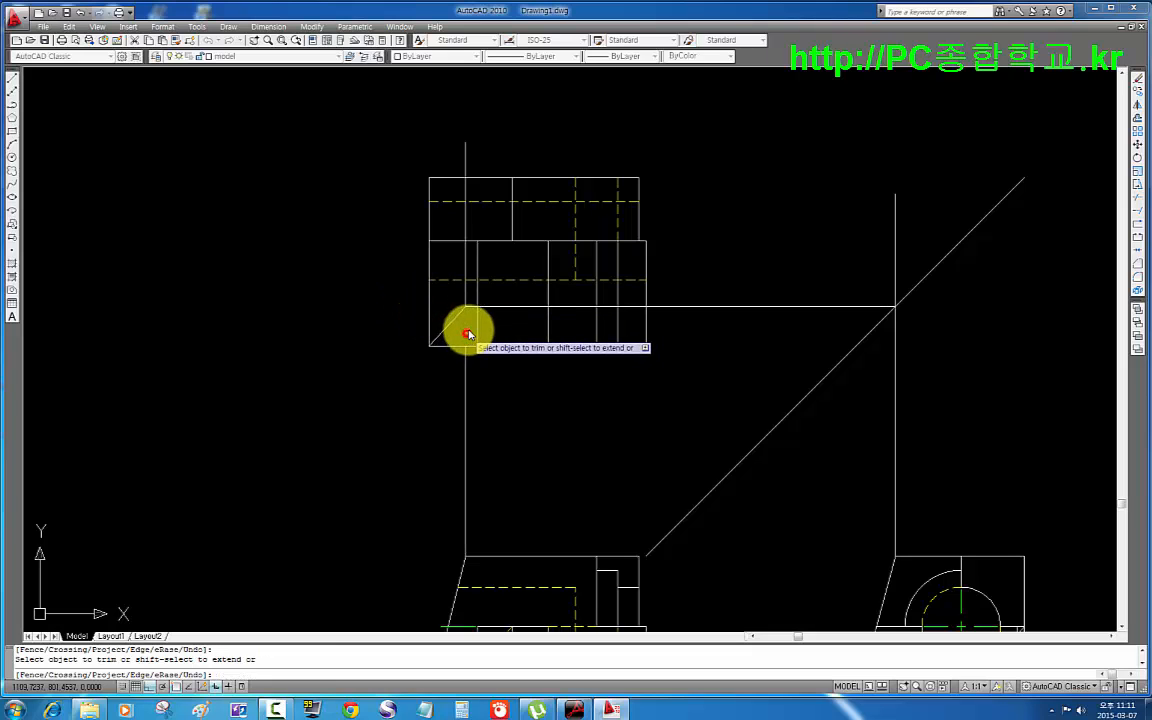
pyautogui.click(415, 133)
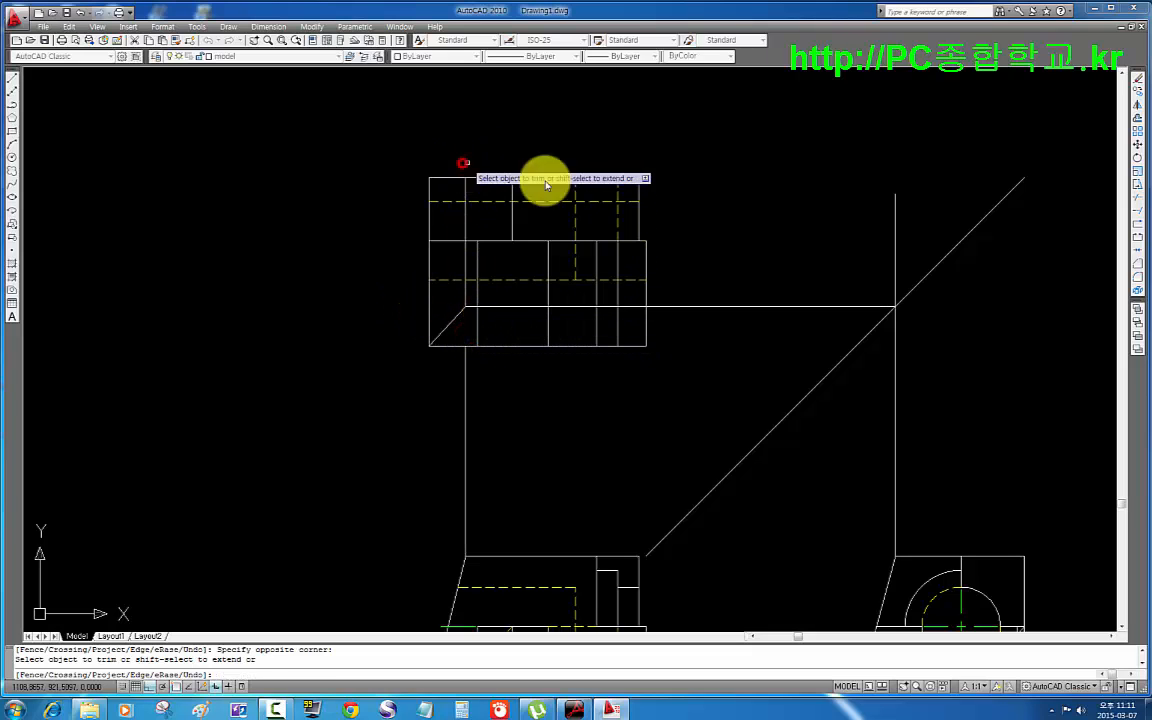
pyautogui.click(703, 308)
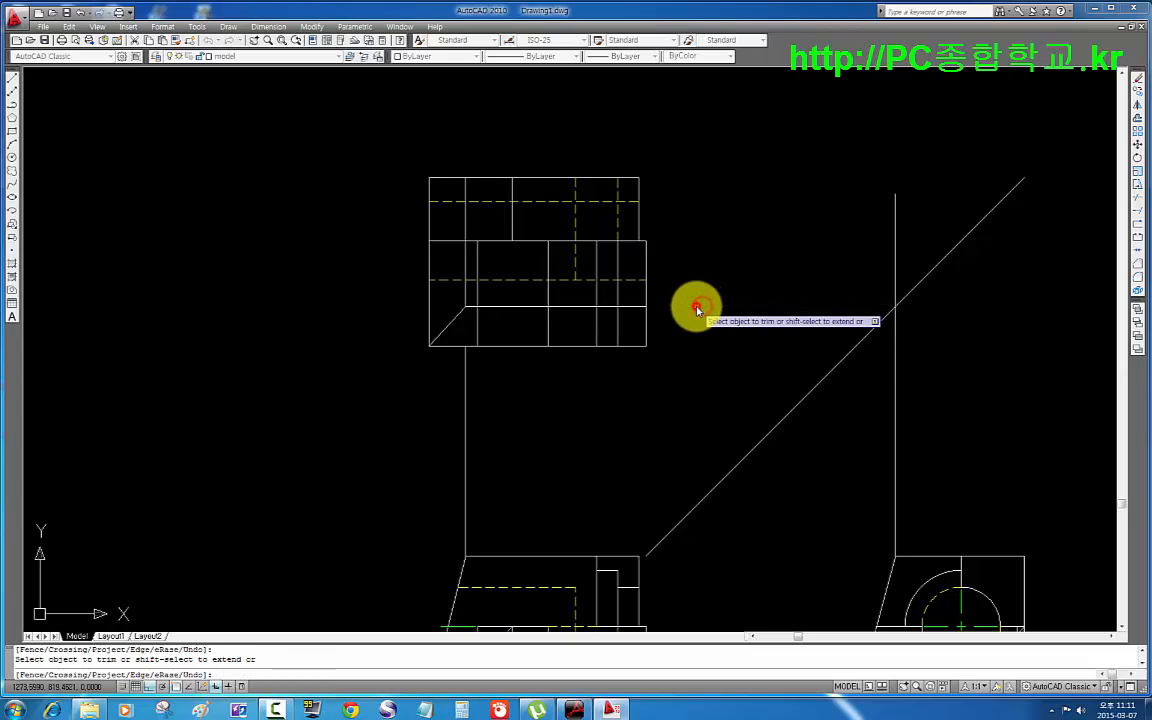
pyautogui.press('Return')
# - Erase the leftover vertical projection lines above the front view and the right view
pyautogui.click(918, 417)
pyautogui.click(862, 462)
pyautogui.click(545, 431)
pyautogui.click(419, 440)
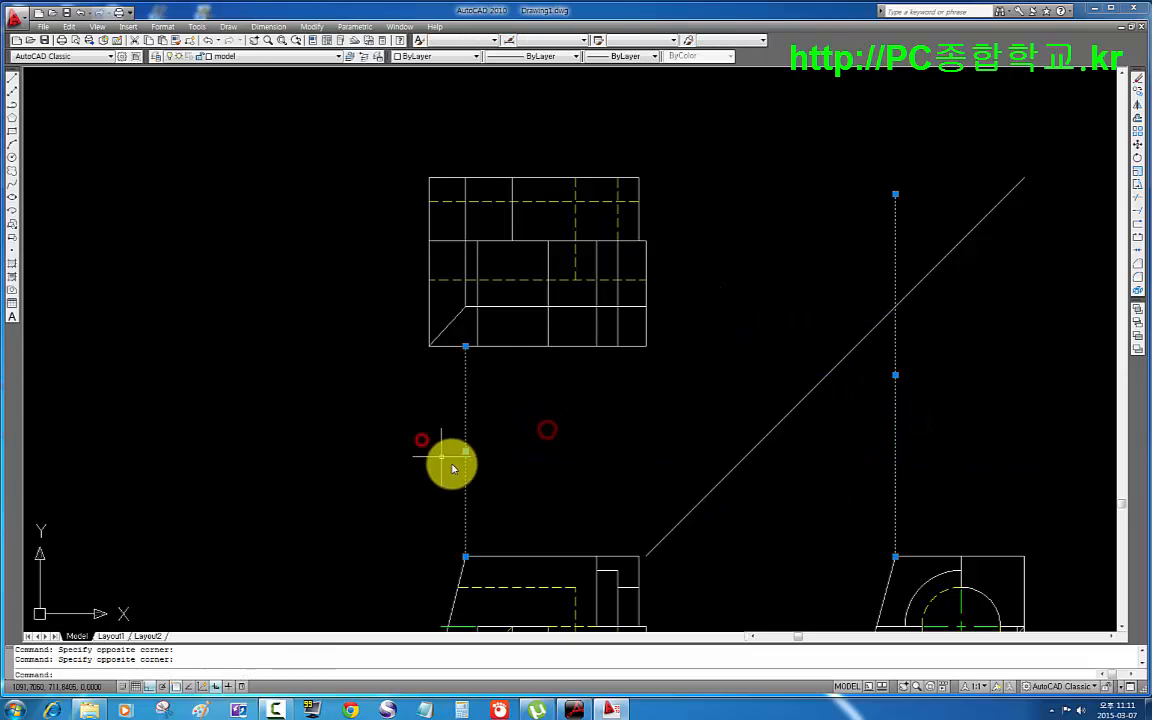
pyautogui.press('Delete')
# - Project the right view's outer arc end on the horizontal edge up past the 45° line and horizontally into the top view
pyautogui.scroll(3, 545, 345)
pyautogui.moveTo(545, 345)
pyautogui.mouseDown(button='middle')
pyautogui.moveTo(648, 445)
pyautogui.moveTo(576, 319)
pyautogui.mouseUp(button='middle')
pyautogui.scroll(-3, 597, 403)
pyautogui.moveTo(757, 387)
pyautogui.mouseDown(button='middle')
pyautogui.moveTo(717, 343)
pyautogui.moveTo(630, 342)
pyautogui.mouseUp(button='middle')
pyautogui.scroll(-2, 716, 342)
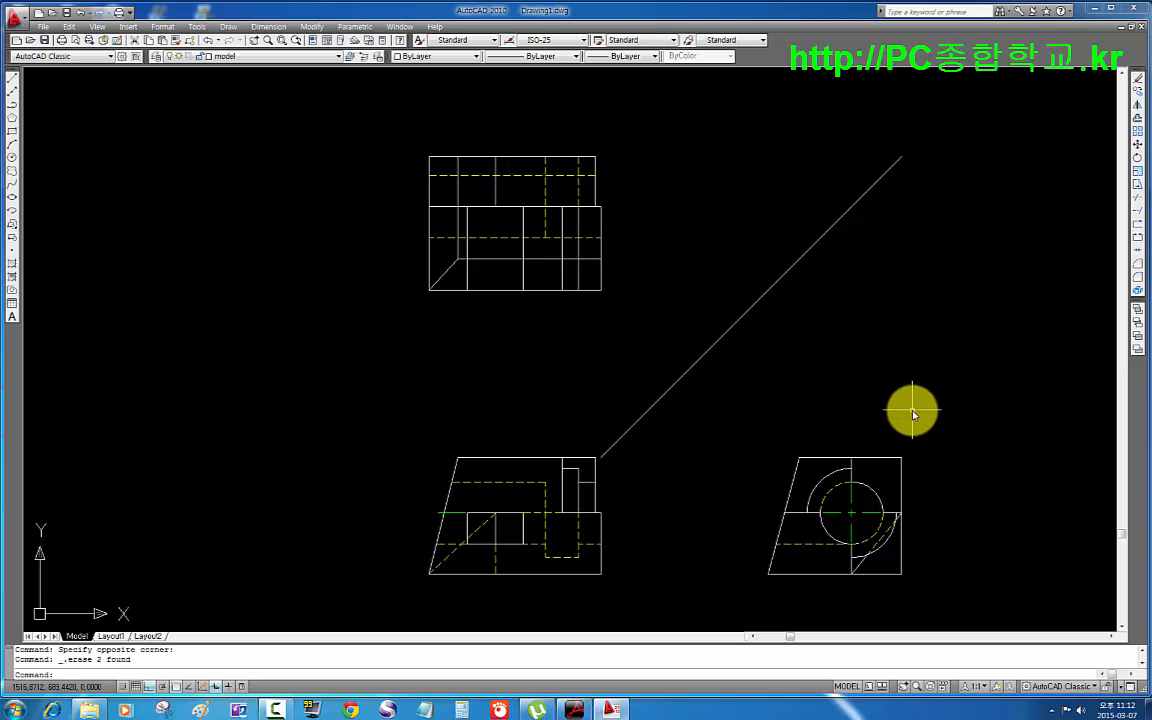
pyautogui.write('l')
pyautogui.press('Return')
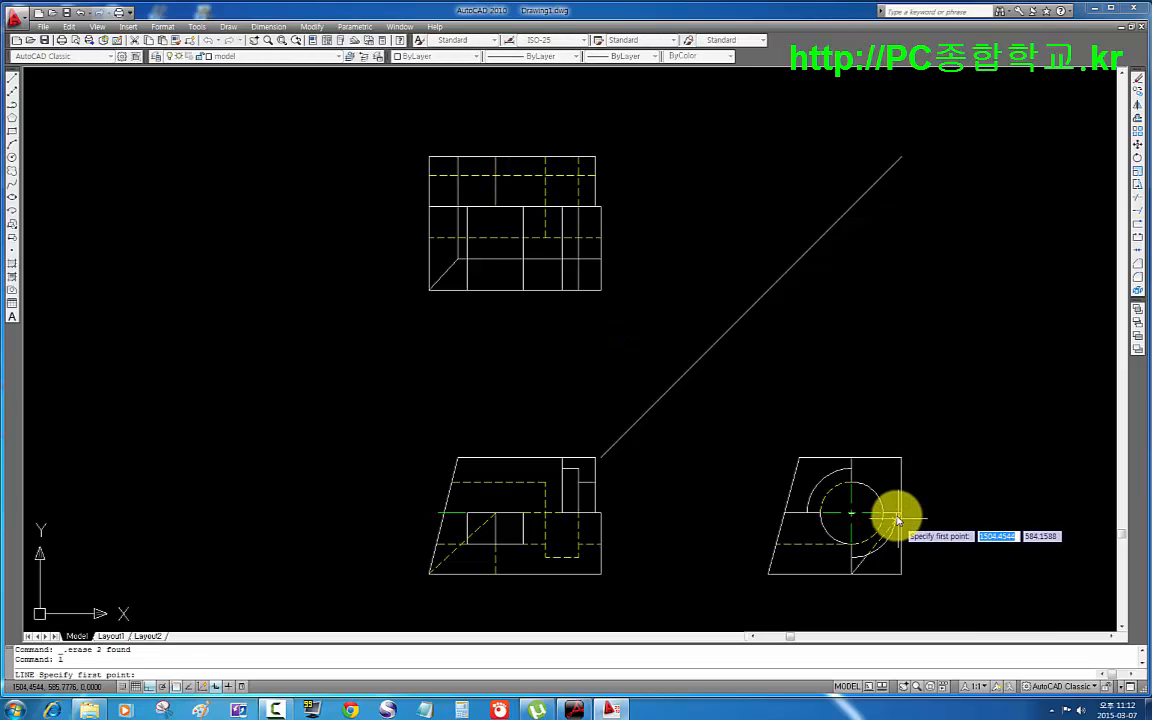
pyautogui.click(896, 514)
pyautogui.press('Return')
pyautogui.press('Return')
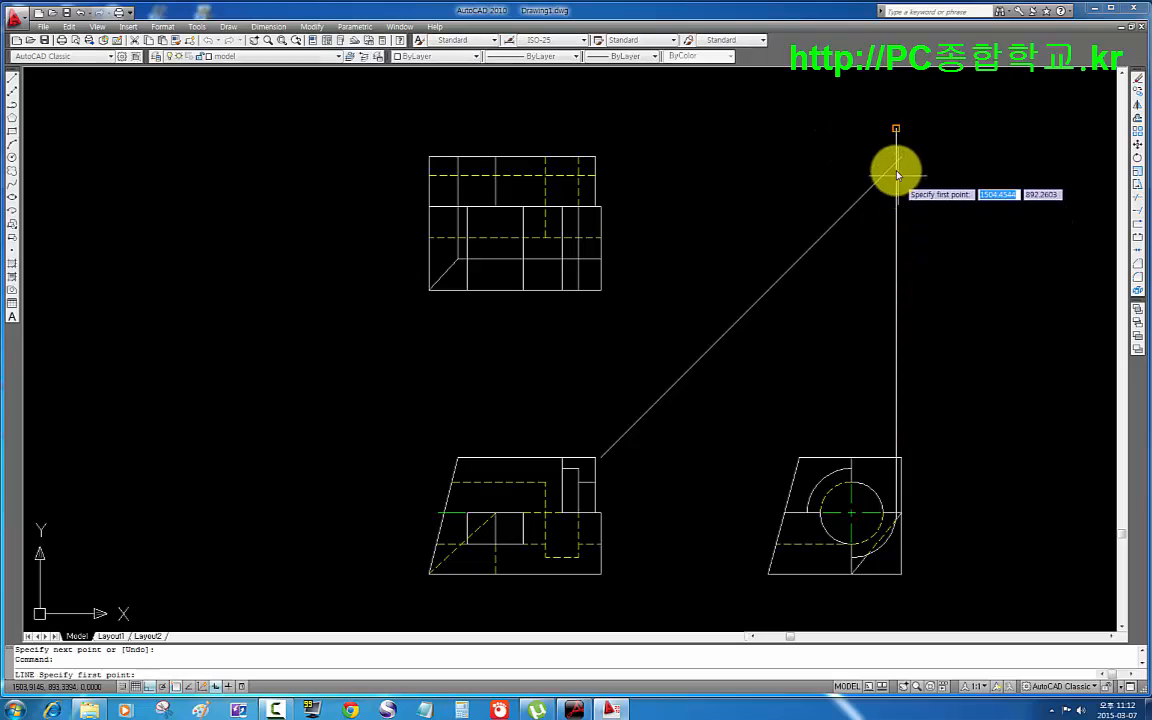
pyautogui.click(896, 162)
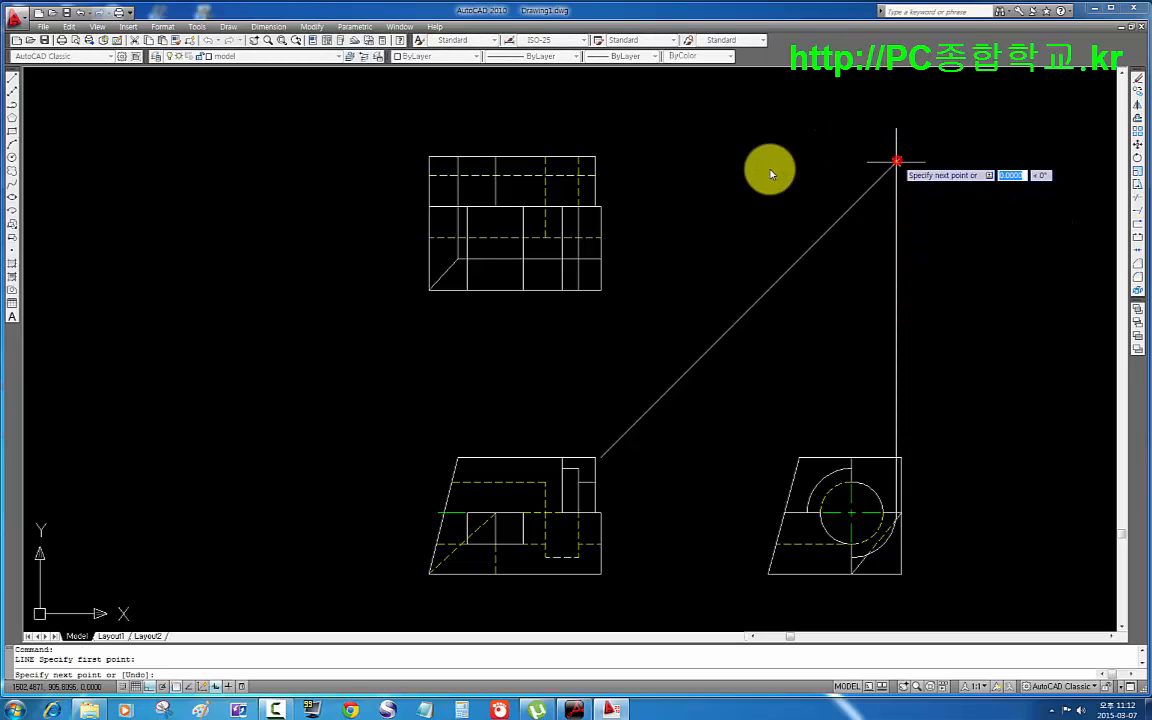
pyautogui.click(522, 163)
pyautogui.press('Escape')
# - Trim the projected line to the top view's two dashed verticals, and remove the dashed line stretches above and between them
pyautogui.scroll(5, 561, 160)
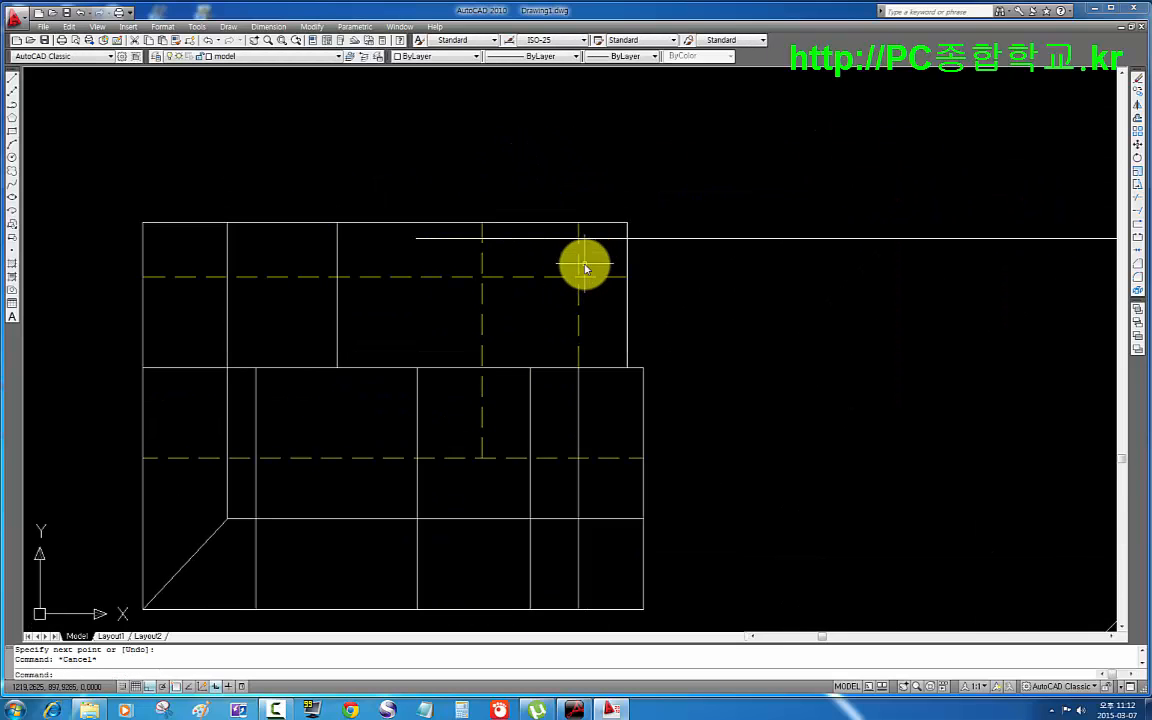
pyautogui.press('Return')
pyautogui.press('Return')
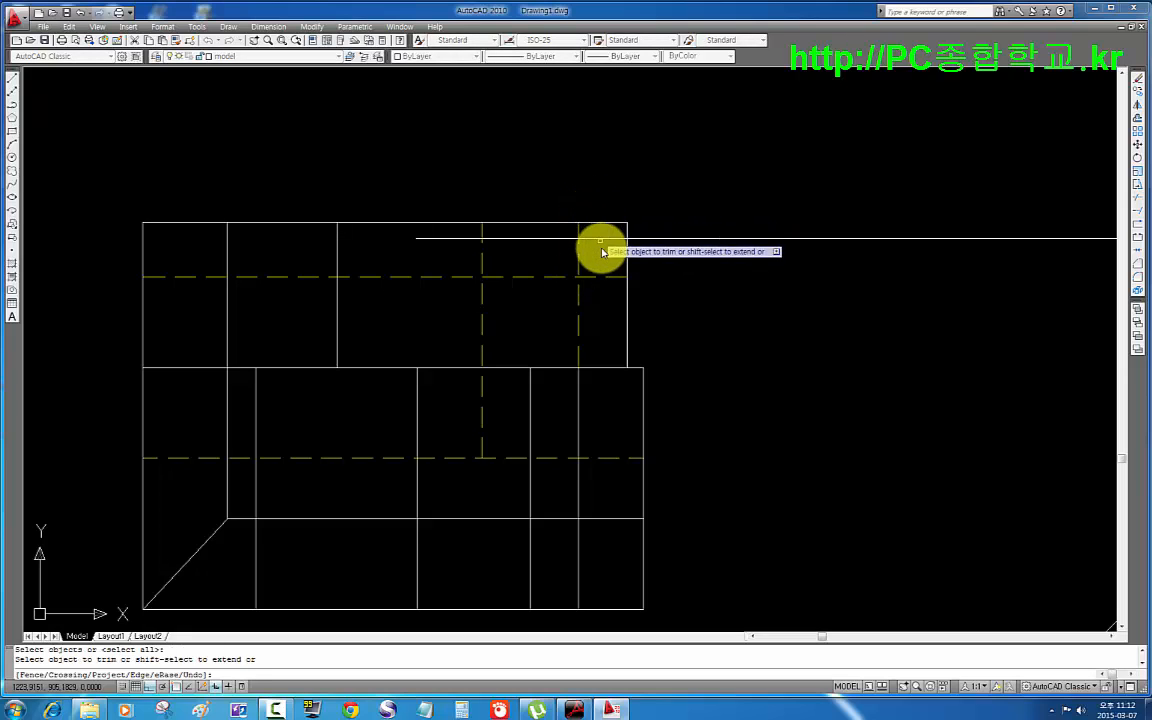
pyautogui.click(583, 234)
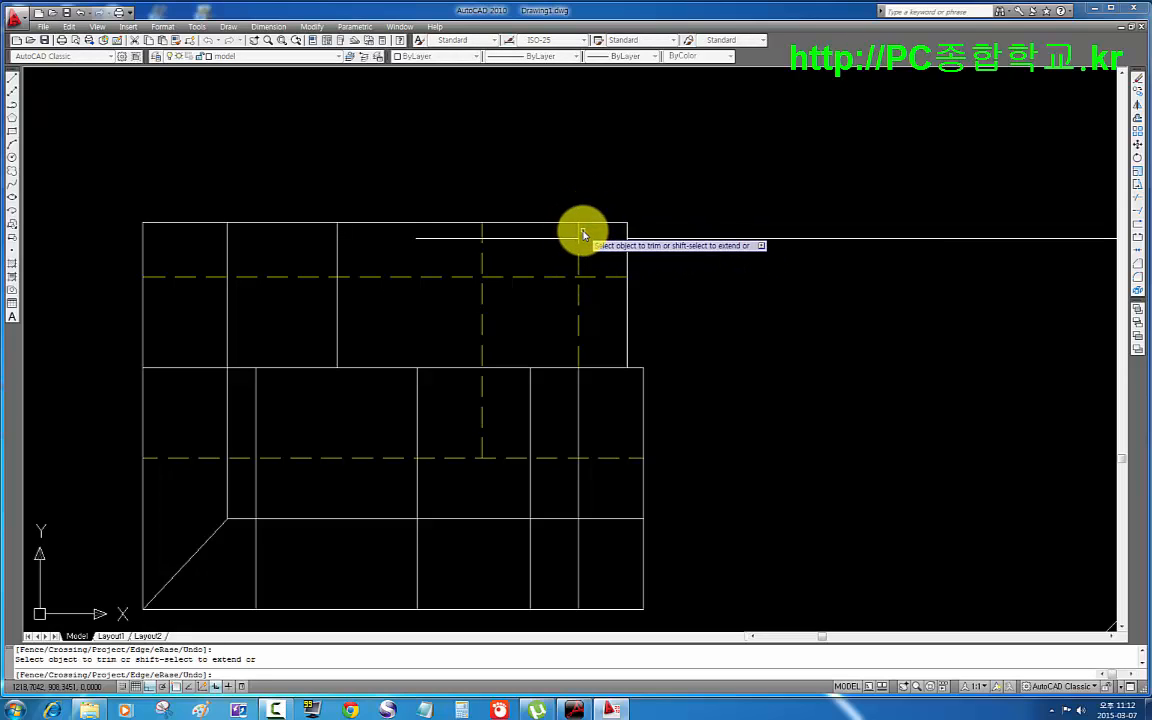
pyautogui.click(455, 238)
pyautogui.click(522, 275)
pyautogui.press('Return')
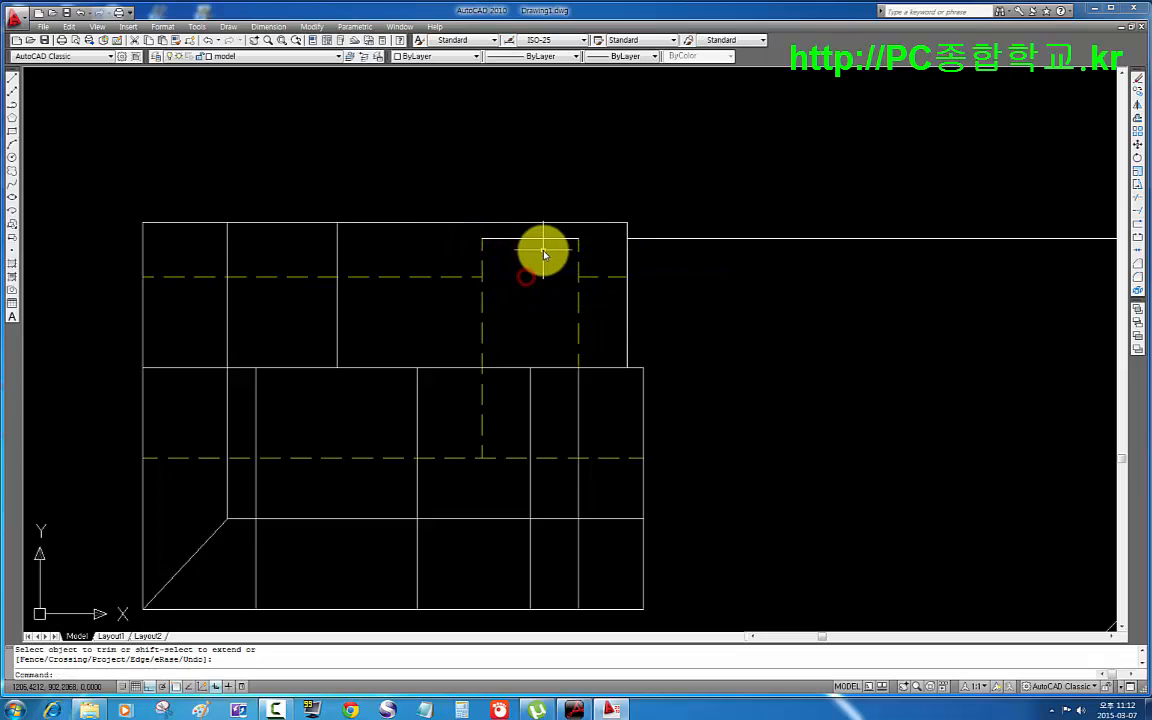
# - Assign the short horizontal line closing the top view's dashed recess to the hidden line layer
pyautogui.click(540, 248)
pyautogui.click(527, 238)
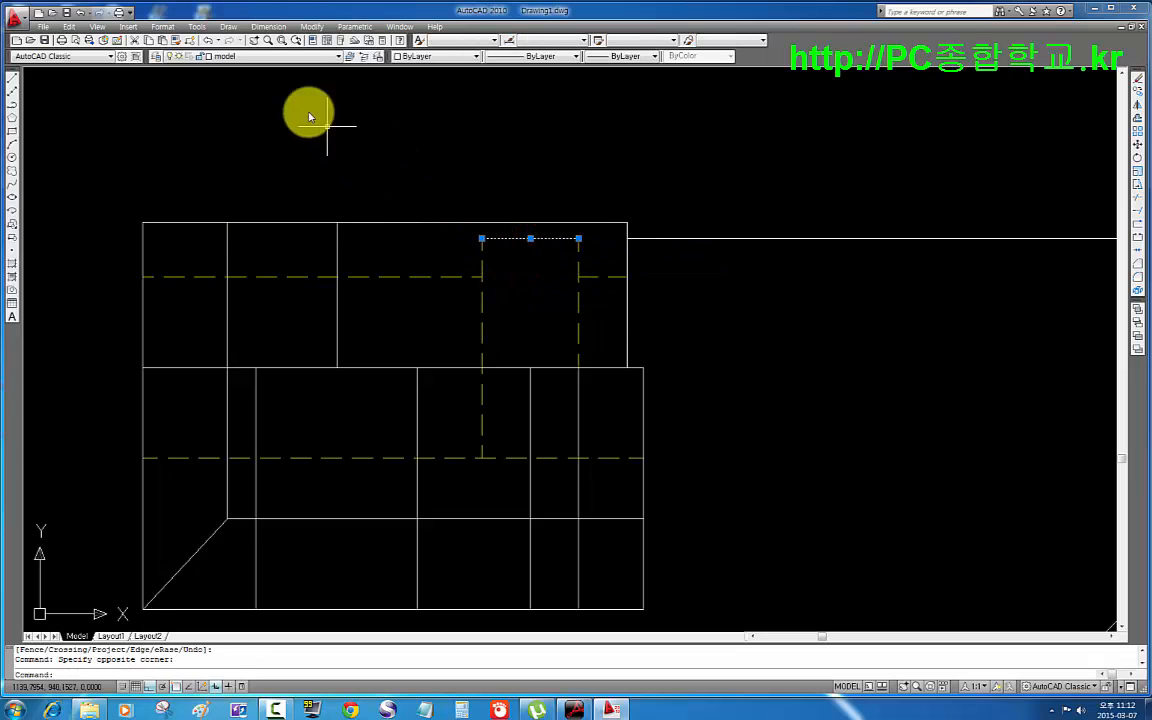
pyautogui.click(256, 57)
pyautogui.click(244, 96)
pyautogui.press('Escape')
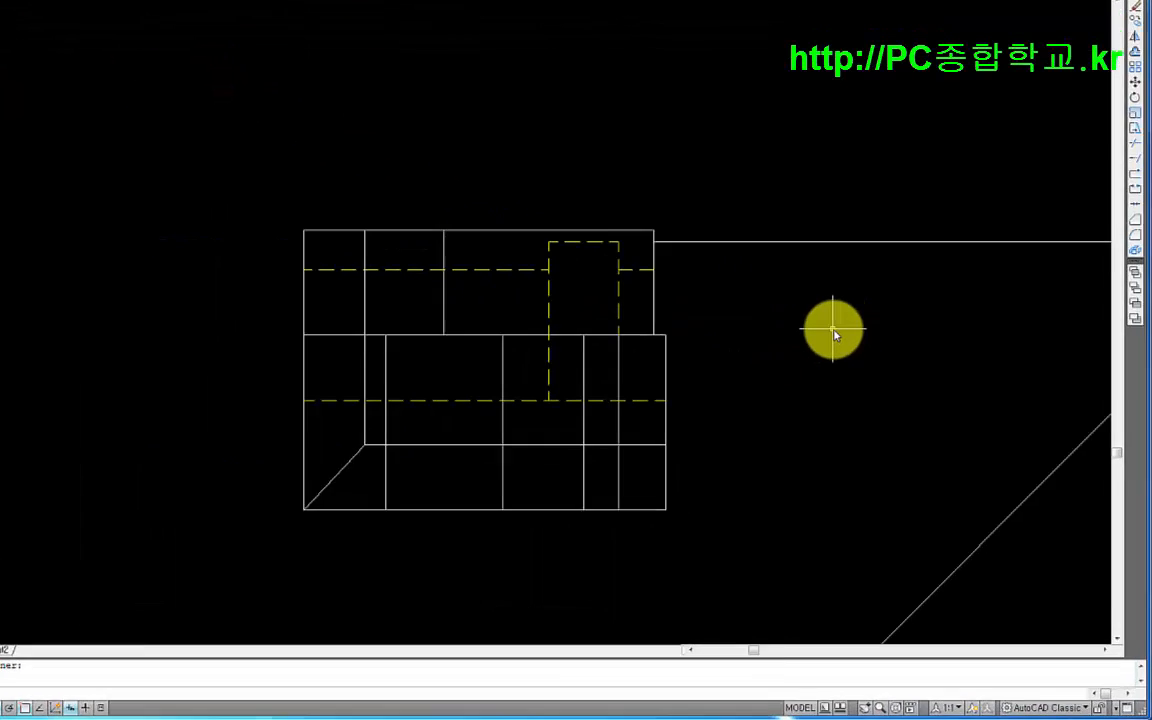
# - Erase the leftover horizontal and vertical projection lines between the top view and the right view
pyautogui.scroll(-2, 835, 336)
pyautogui.click(874, 339)
pyautogui.click(830, 237)
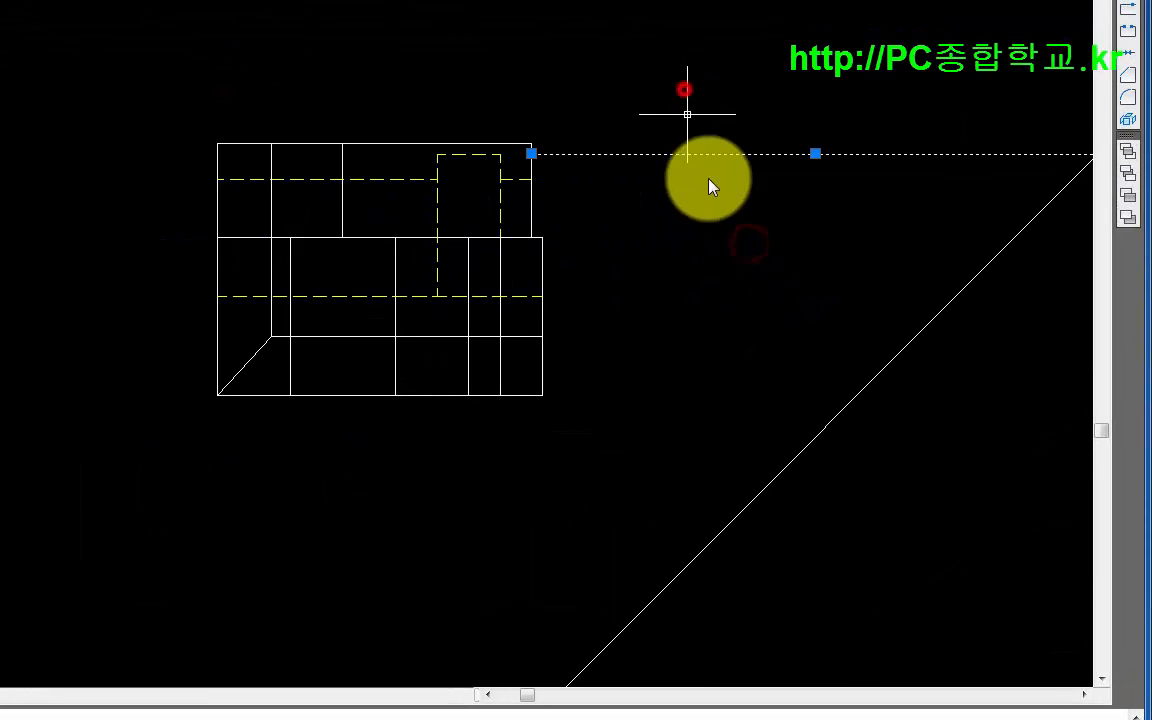
pyautogui.moveTo(849, 299); pyautogui.dragTo(677, 255, button='middle')
pyautogui.click(866, 315)
pyautogui.click(730, 343)
pyautogui.press('Delete')
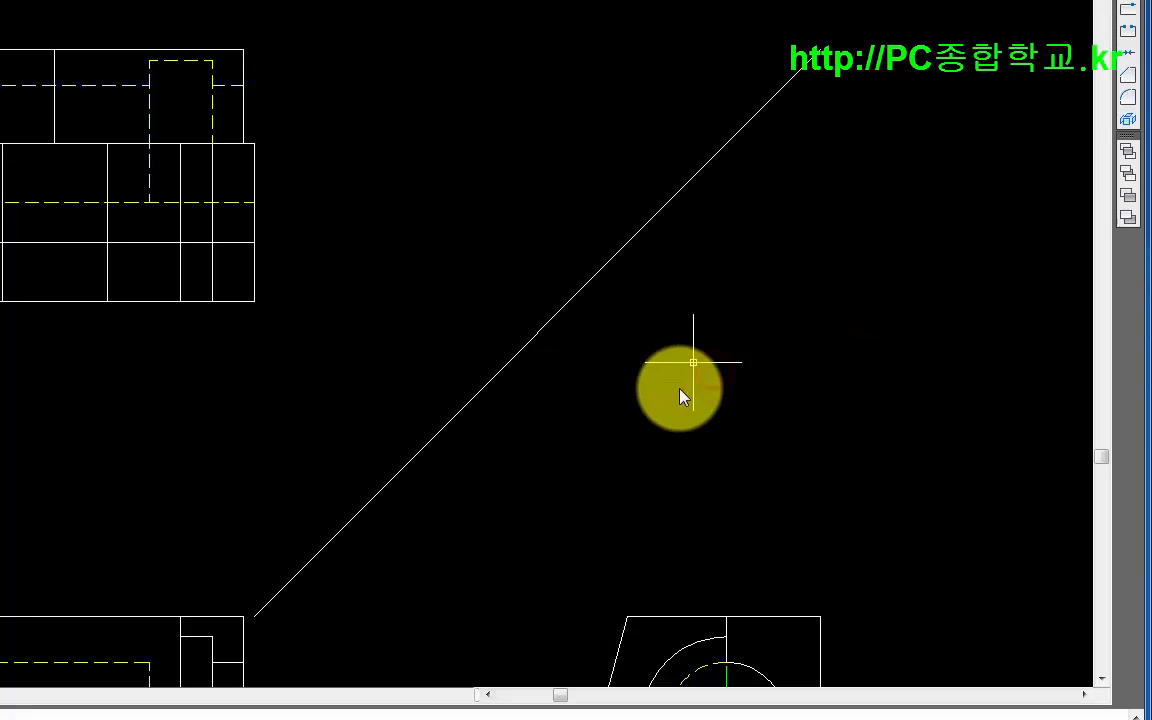
# - Draw a diagonal from the lower end of the top view's short rear vertical line to the view's upper-left corner
pyautogui.moveTo(600, 360); pyautogui.dragTo(612, 226, button='middle')
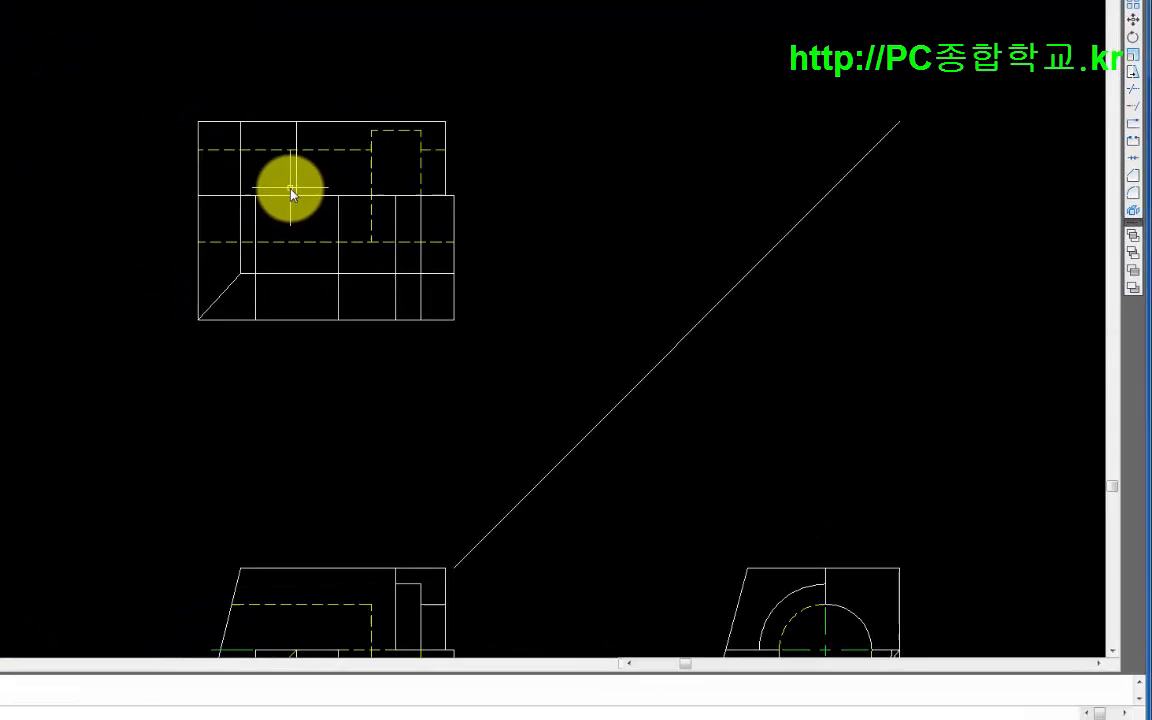
pyautogui.write('l')
pyautogui.press('Return')
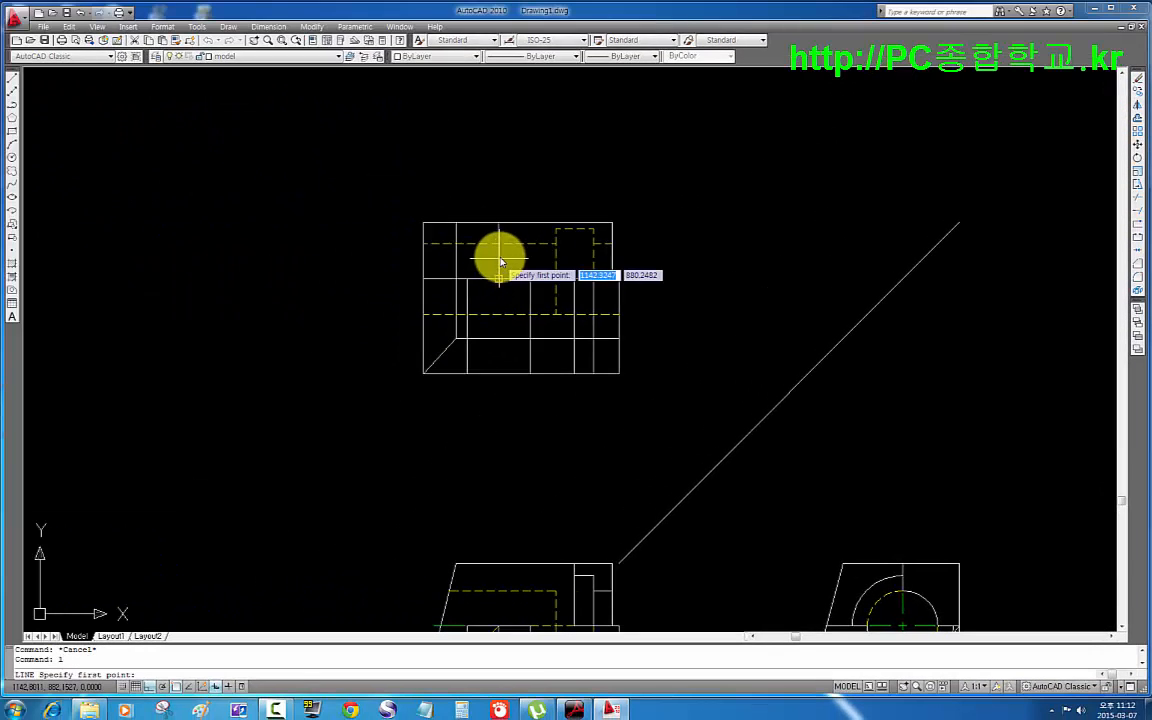
pyautogui.click(498, 277)
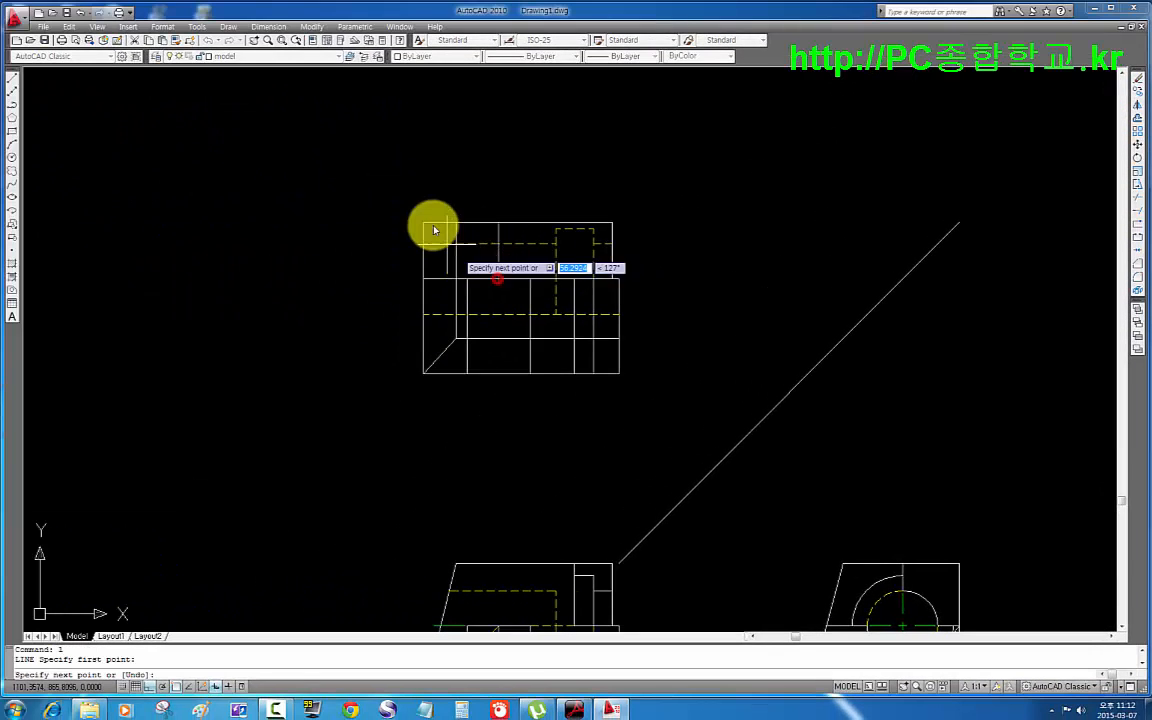
pyautogui.press('Return')
# - Assign the top view's new diagonal and the short vertical line meeting it to the hidden line layer
pyautogui.scroll(2, 491, 271)
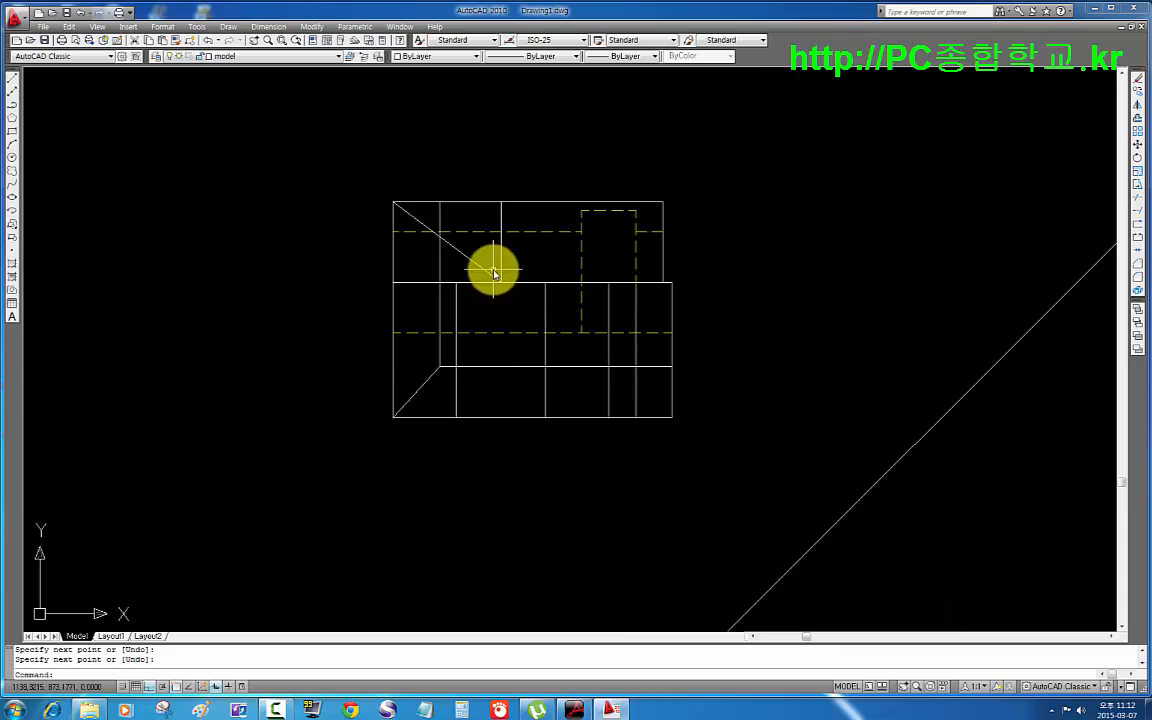
pyautogui.click(525, 253)
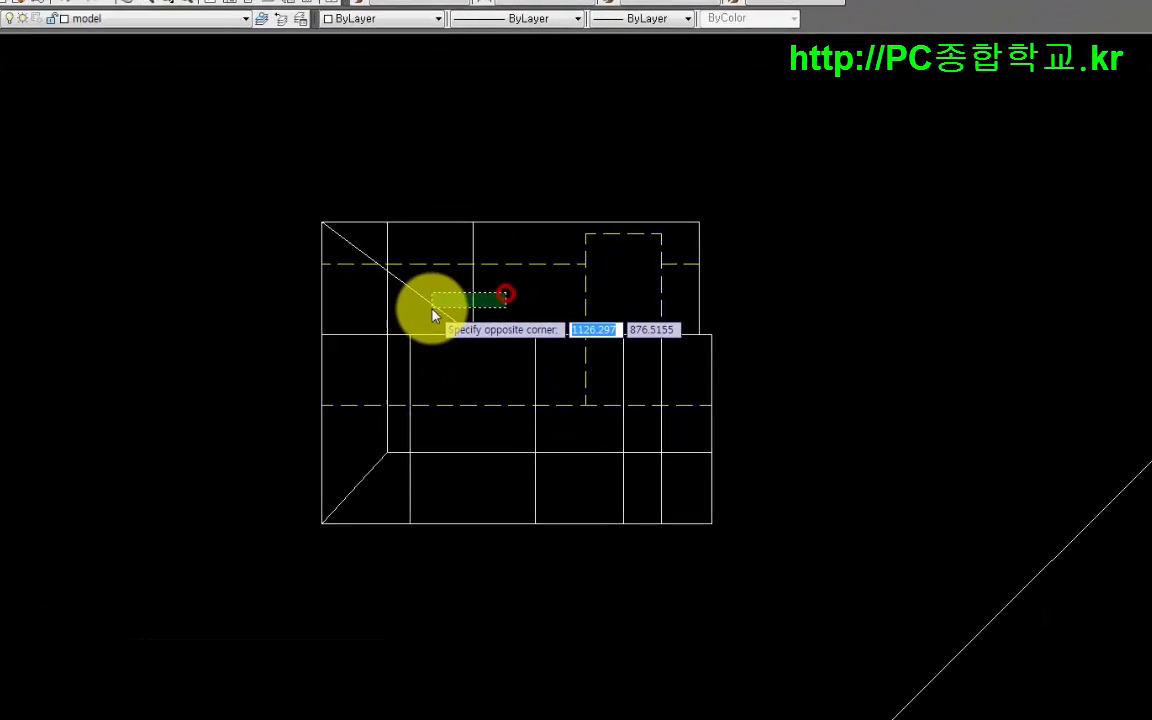
pyautogui.click(433, 315)
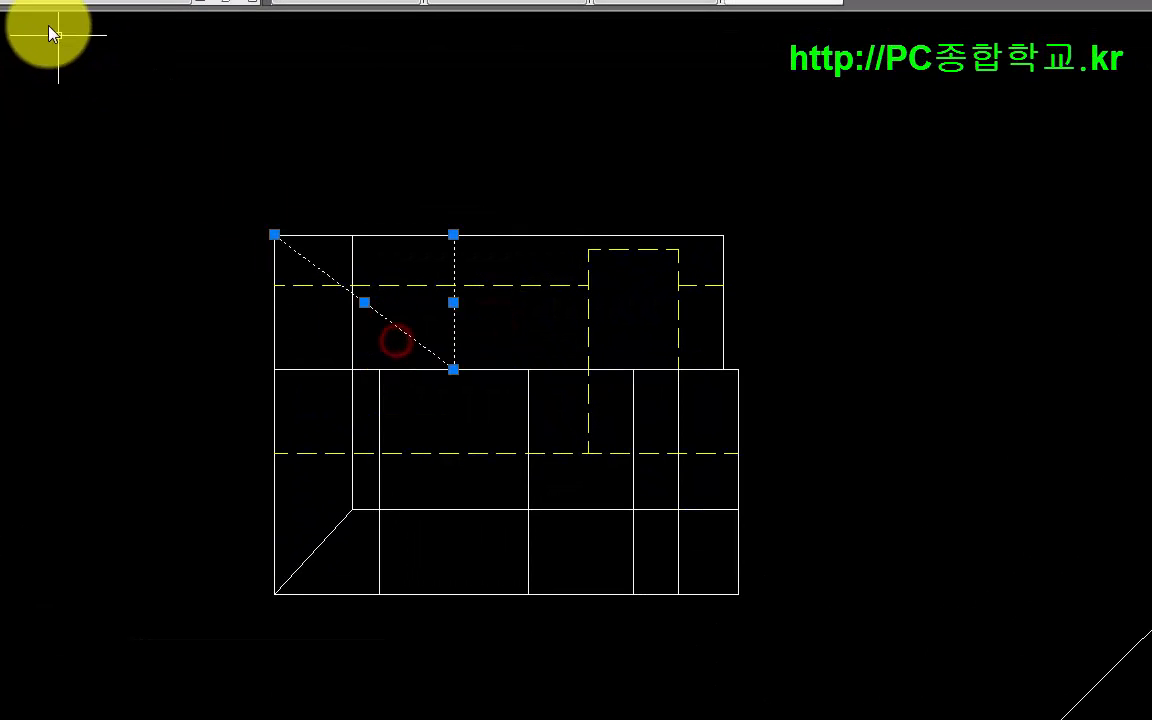
pyautogui.click(145, 19)
pyautogui.click(47, 62)
pyautogui.press('Escape')
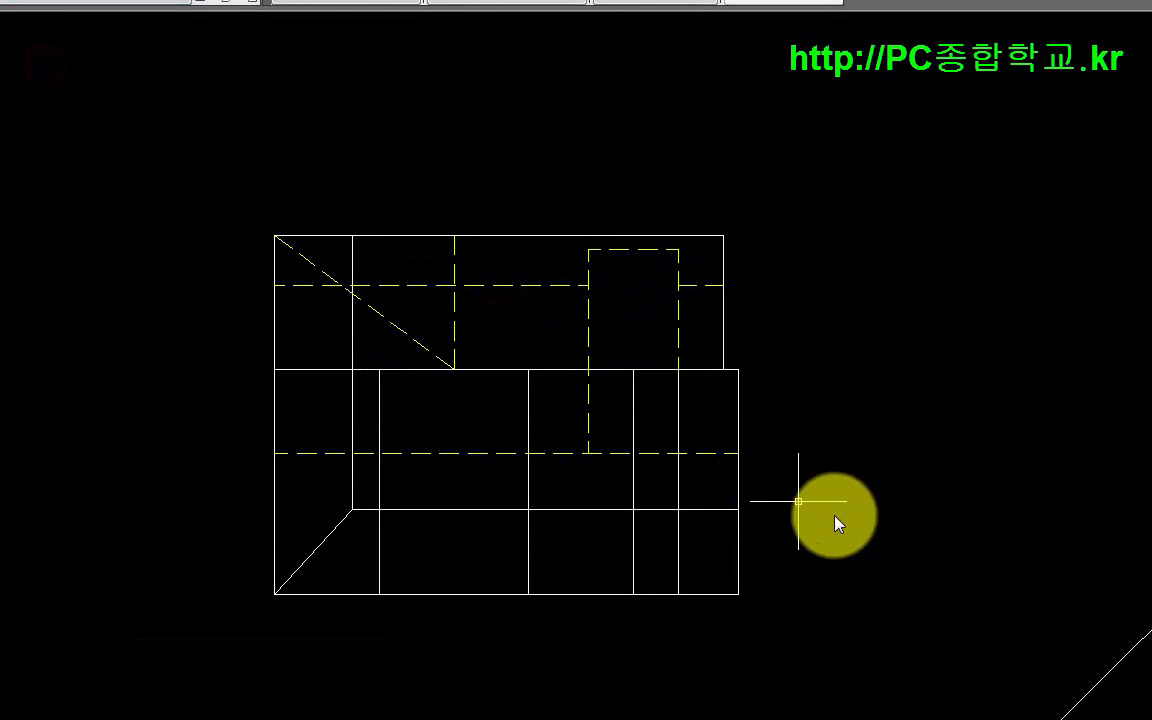
# - Project the slanted-edge ends of the right view's lower hidden line and middle horizontal edge vertically past the 45° line
pyautogui.scroll(-2, 842, 522)
pyautogui.moveTo(843, 522)
pyautogui.mouseDown(button='middle')
pyautogui.moveTo(648, 404)
pyautogui.moveTo(595, 412)
pyautogui.mouseUp(button='middle')
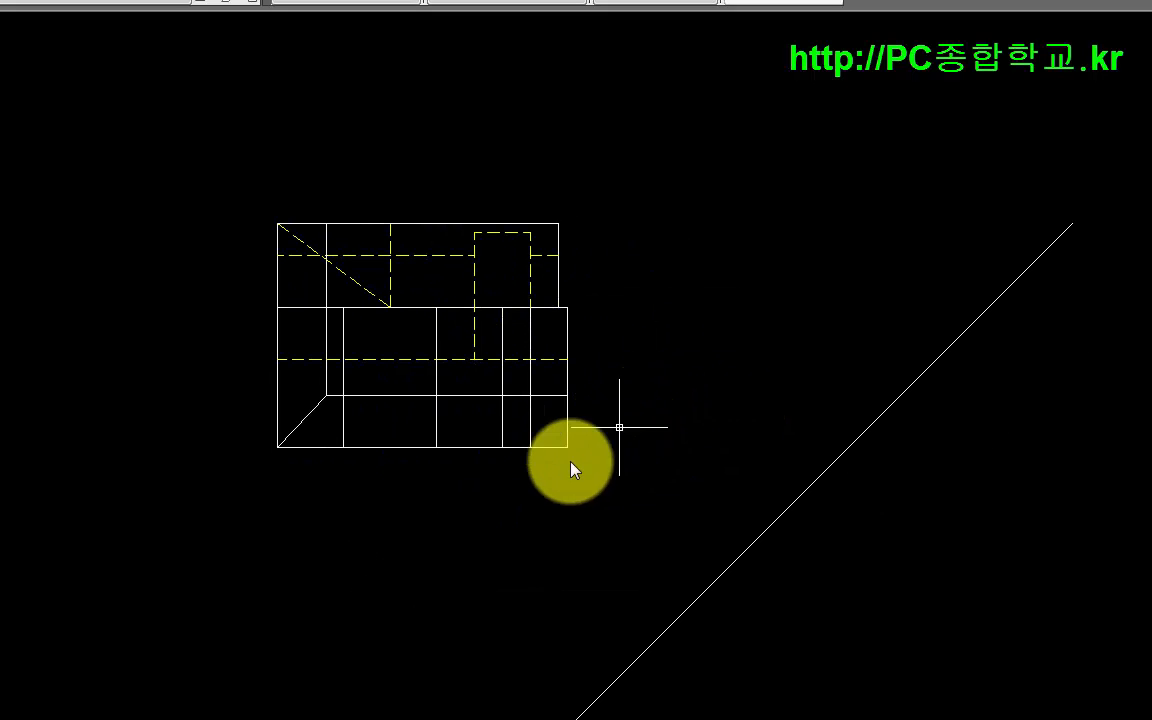
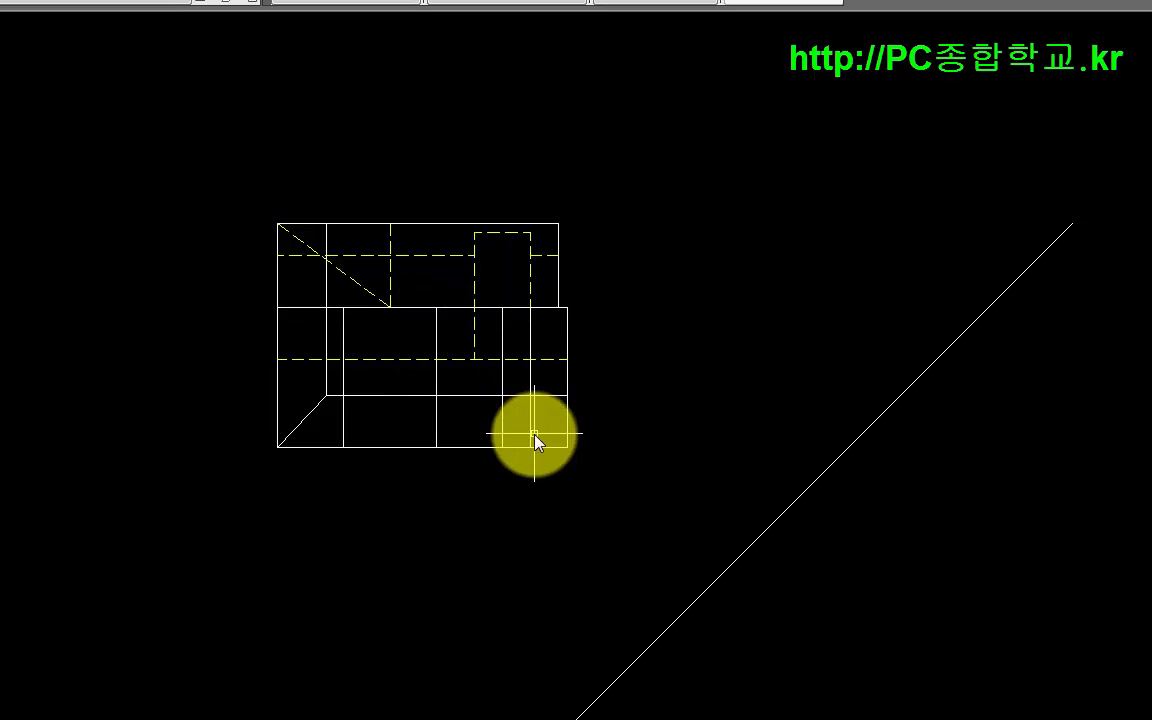
pyautogui.moveTo(697, 600); pyautogui.dragTo(627, 548, button='middle')
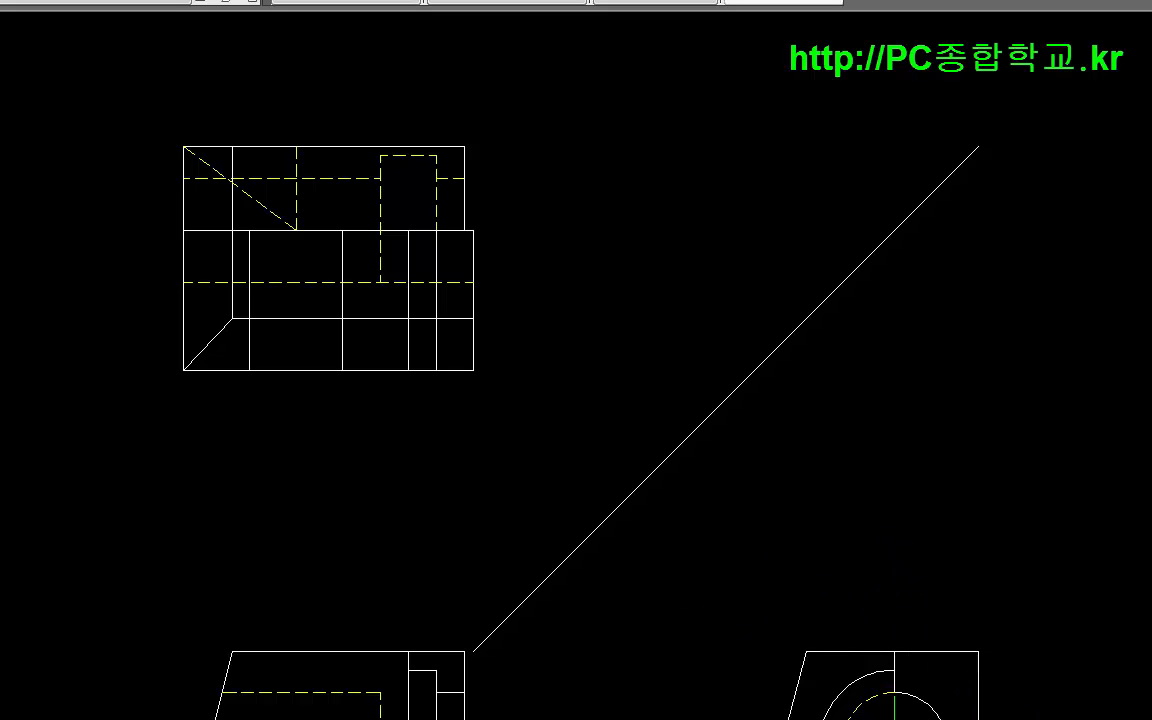
pyautogui.write('l')
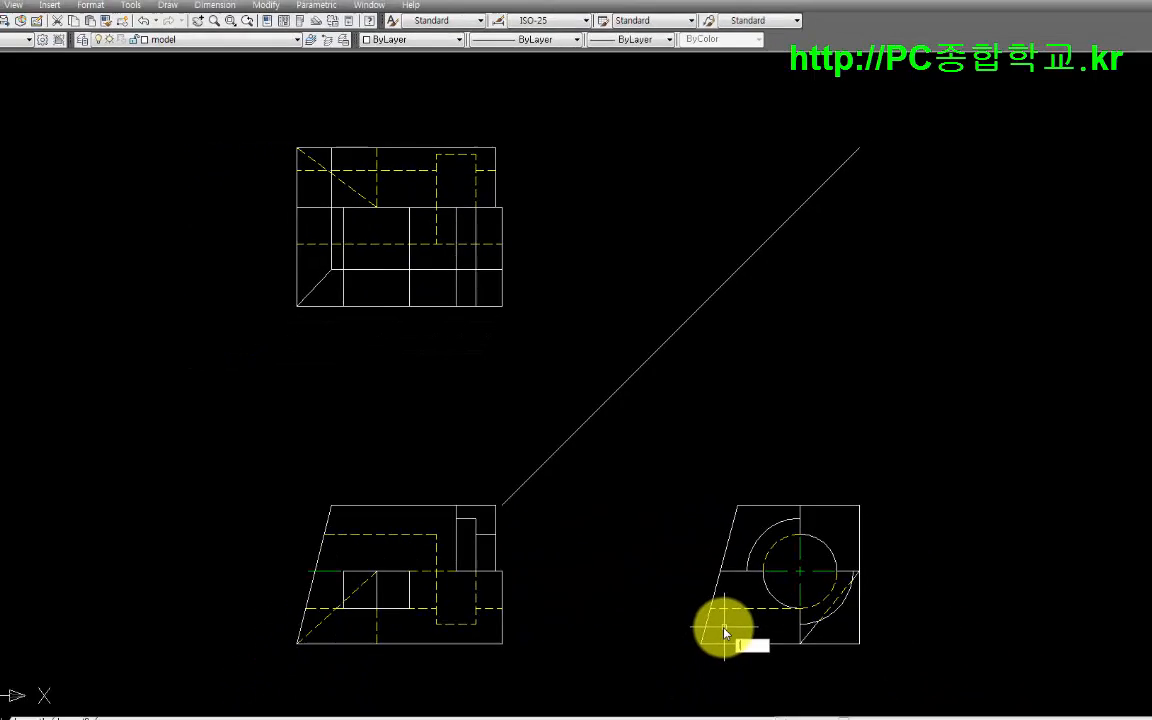
pyautogui.press('Return')
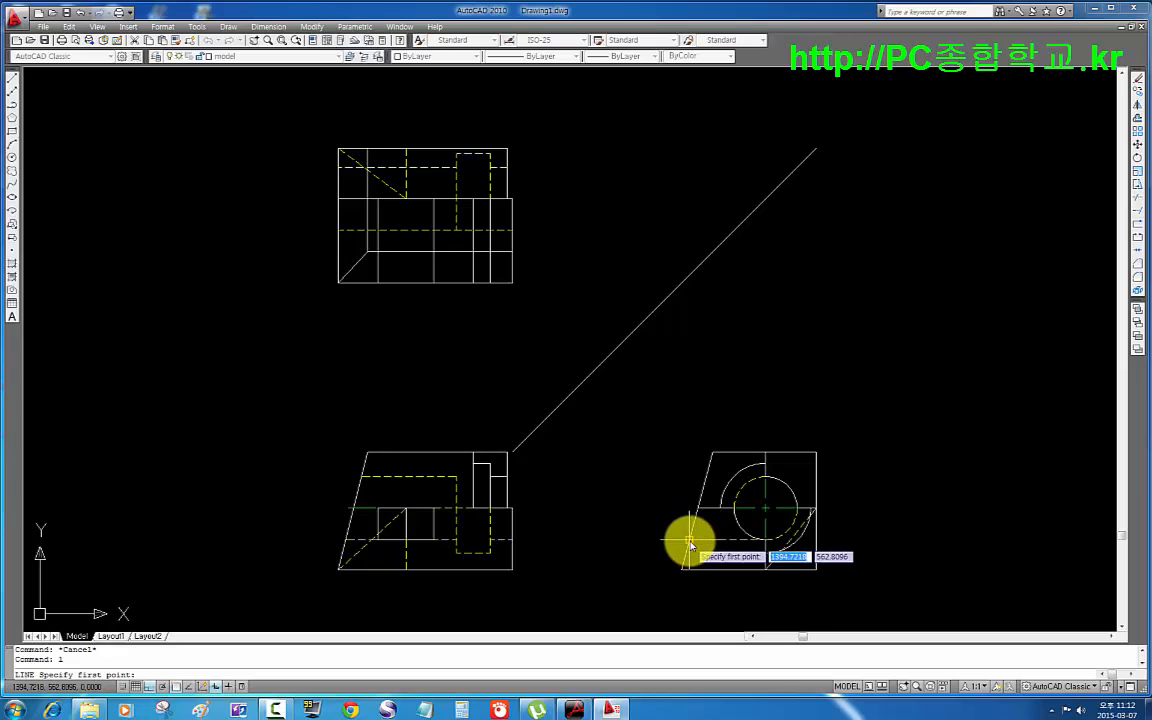
pyautogui.click(688, 540)
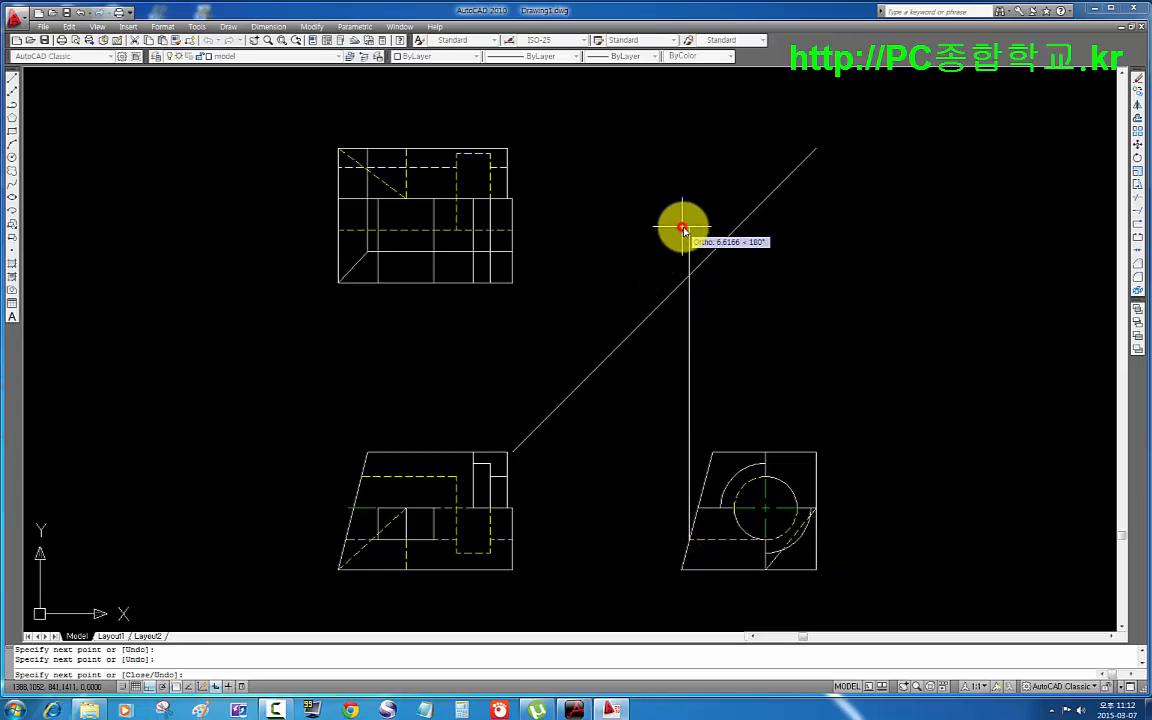
pyautogui.press('Return')
pyautogui.press('Return')
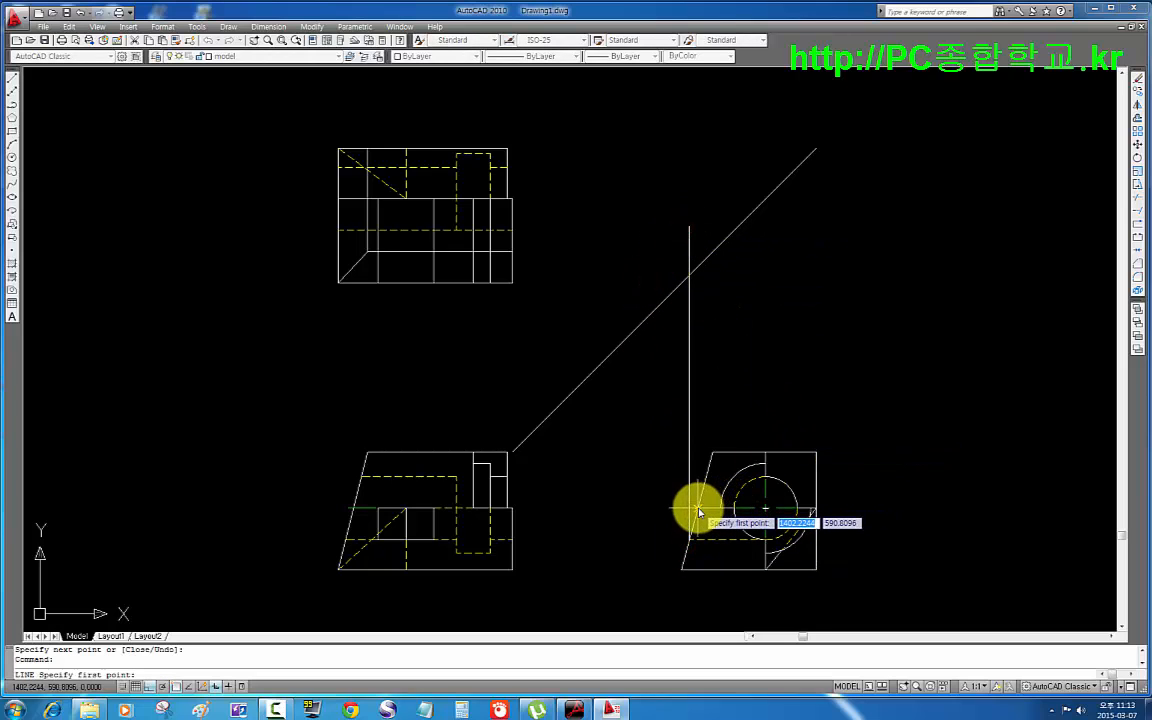
pyautogui.click(698, 512)
pyautogui.click(700, 215)
pyautogui.press('Return')
# - Draw two horizontal projection lines from the vertical projectors' intersections with the 45° line across the top view's lower part
pyautogui.press('Return')
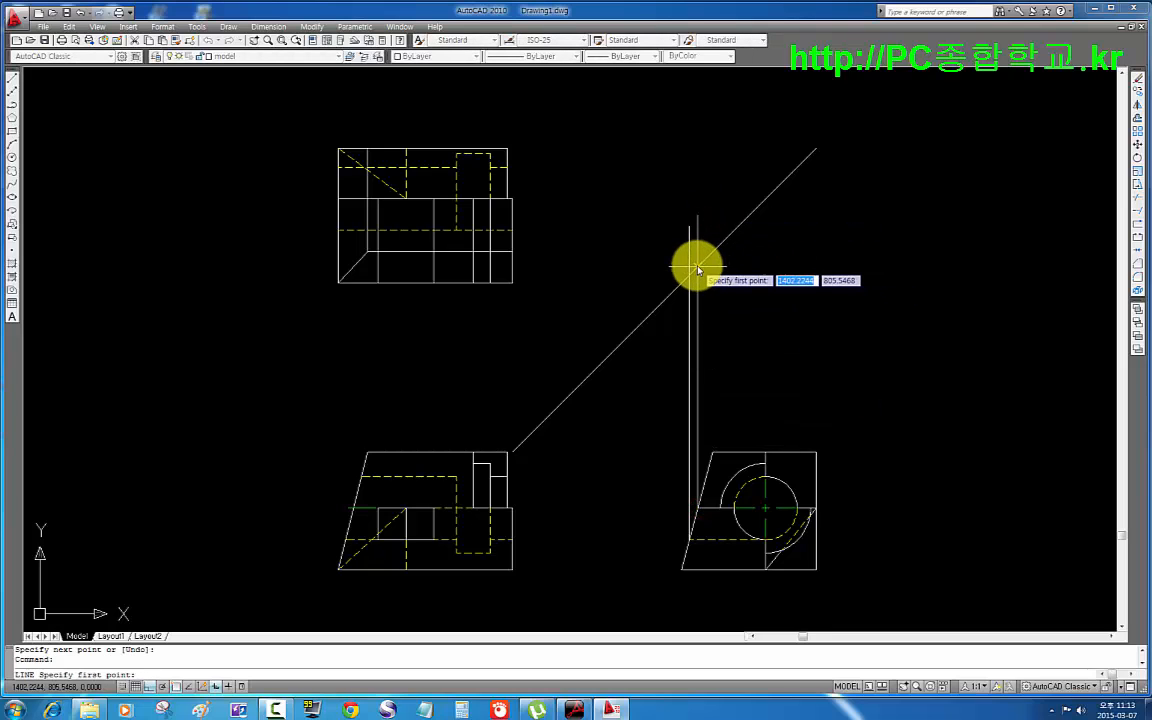
pyautogui.click(697, 267)
pyautogui.press('Return')
pyautogui.press('Return')
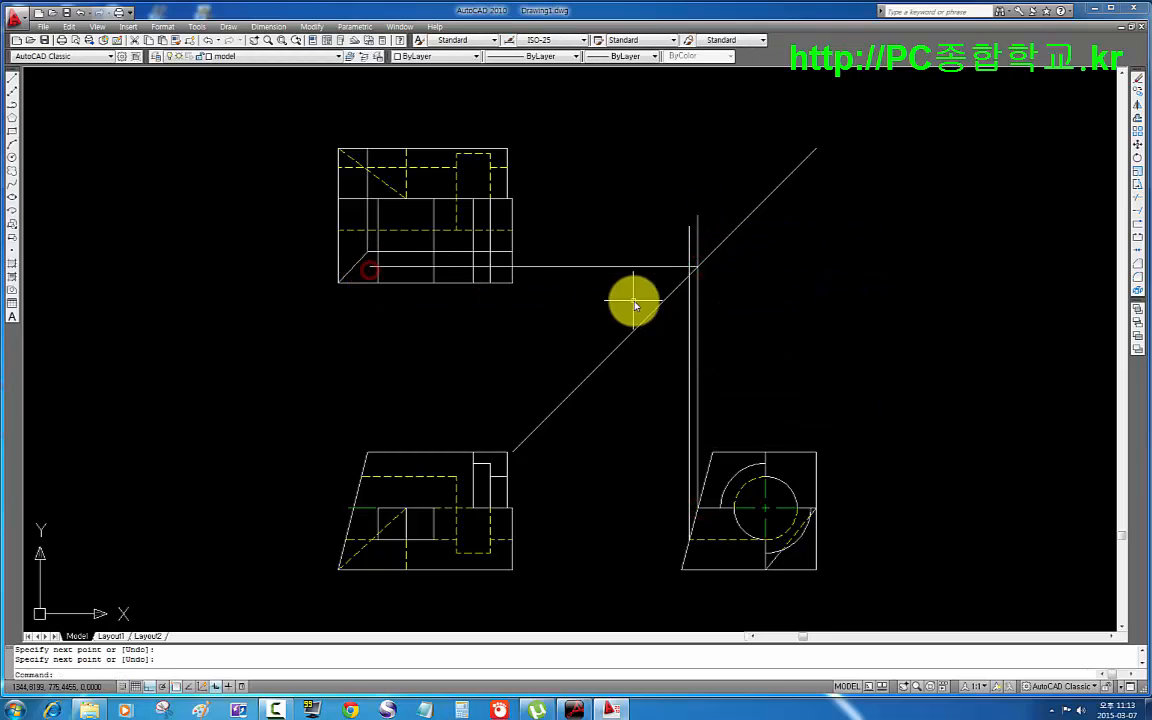
pyautogui.click(689, 274)
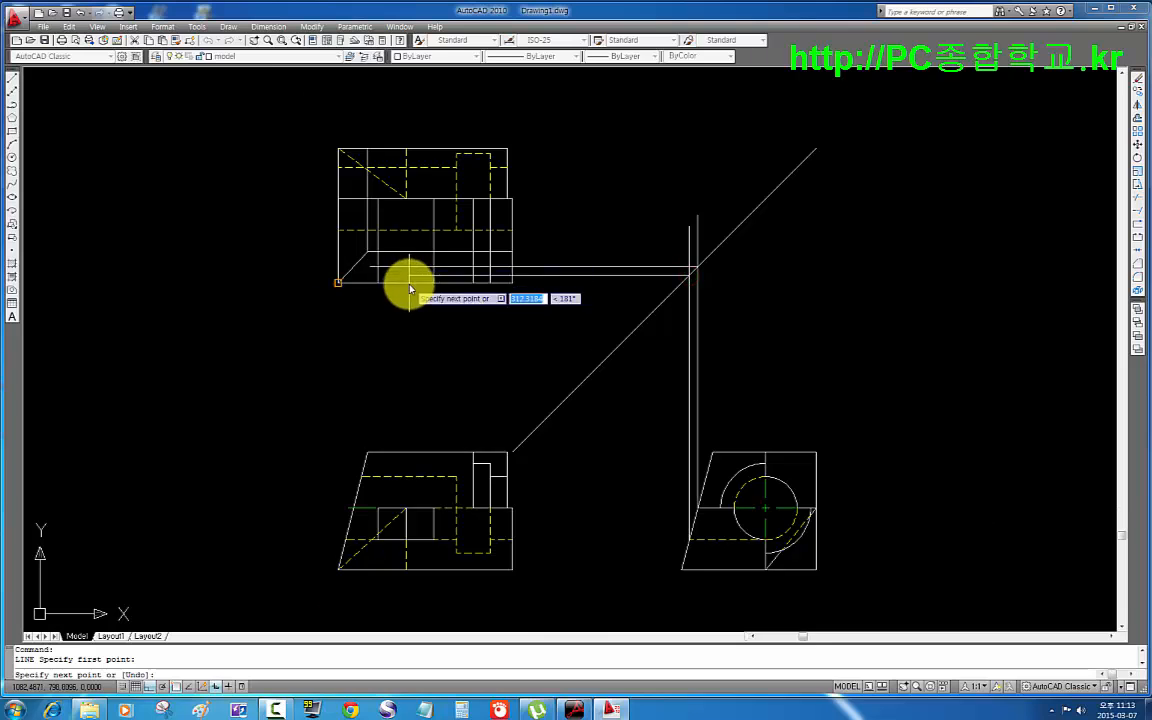
pyautogui.scroll(3, 410, 283)
pyautogui.click(333, 260)
pyautogui.press('Return')
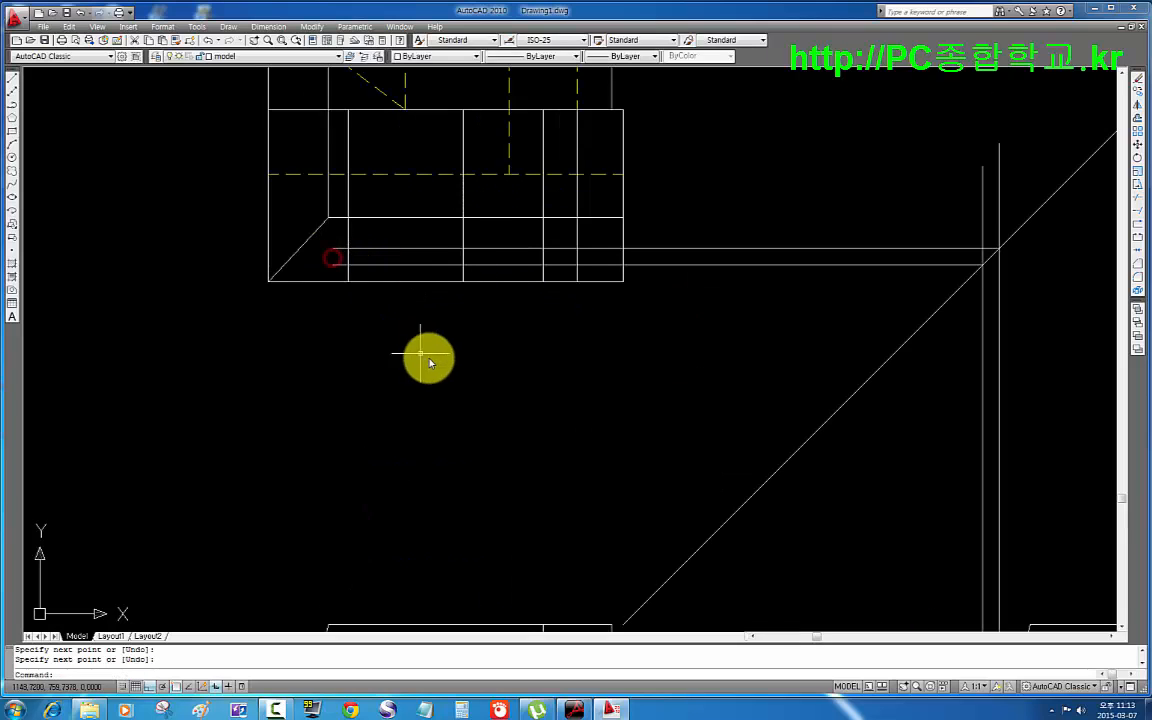
# - Trim the projection lines and two inner verticals to leave a shallow rectangle near the top view's lower edge
pyautogui.write('tr')
pyautogui.press('Return')
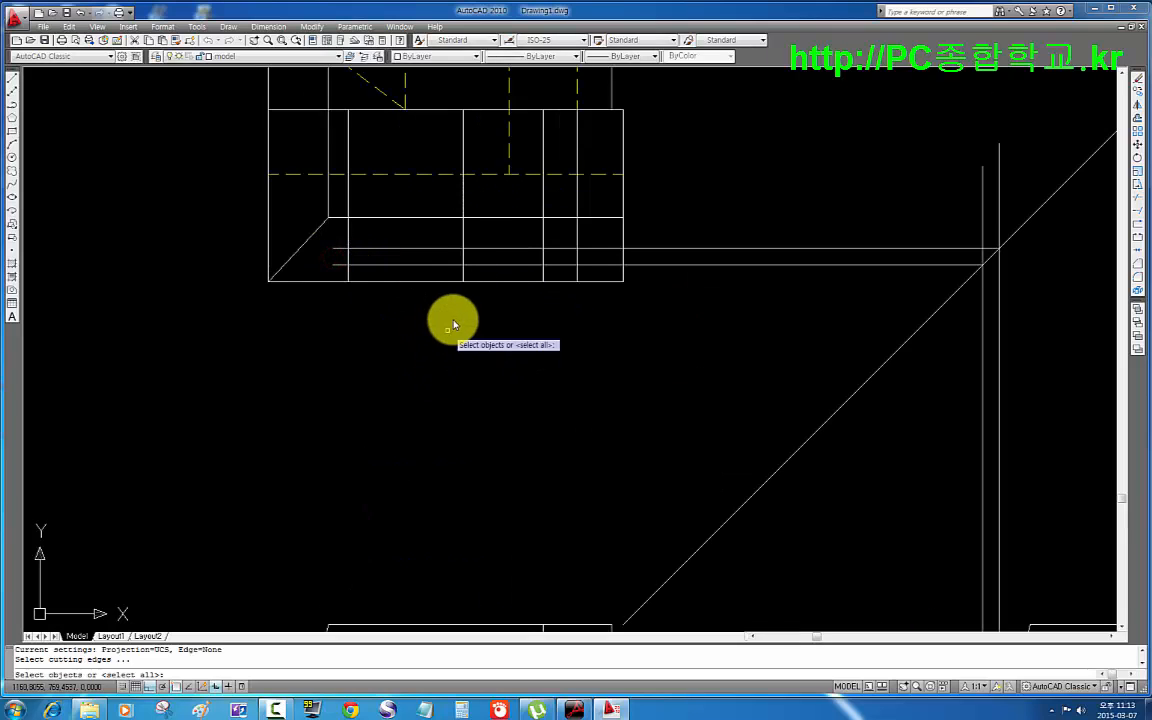
pyautogui.press('Return')
pyautogui.click(328, 270)
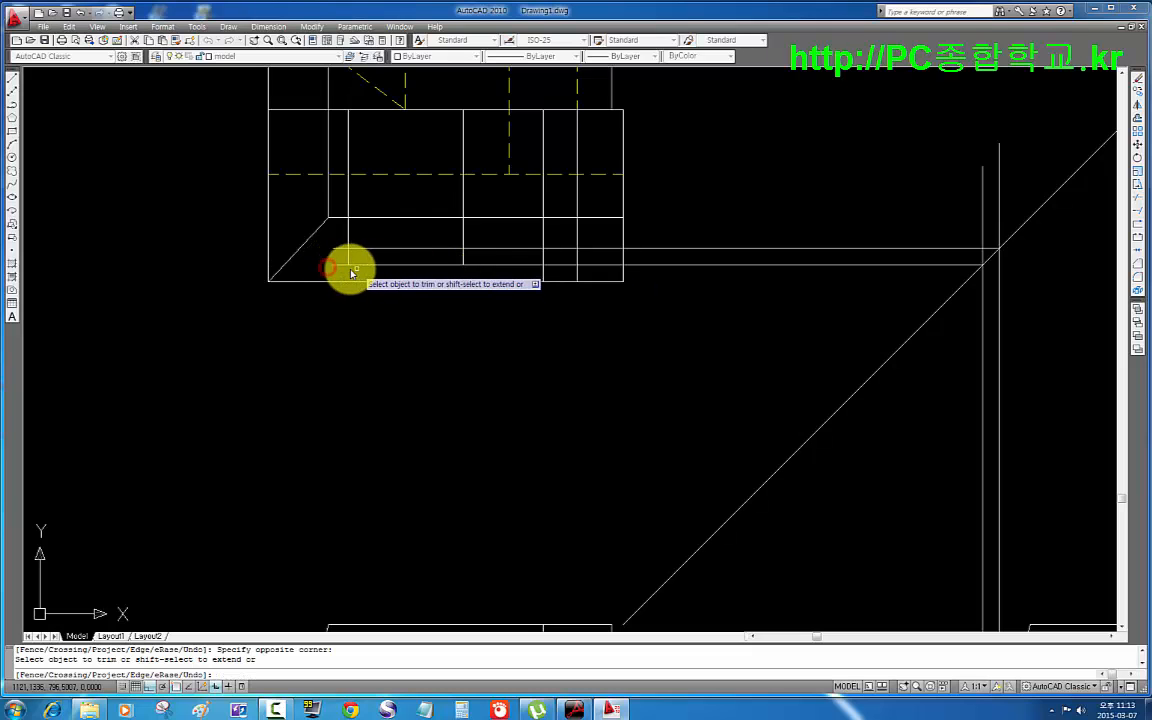
pyautogui.click(340, 243)
pyautogui.click(339, 236)
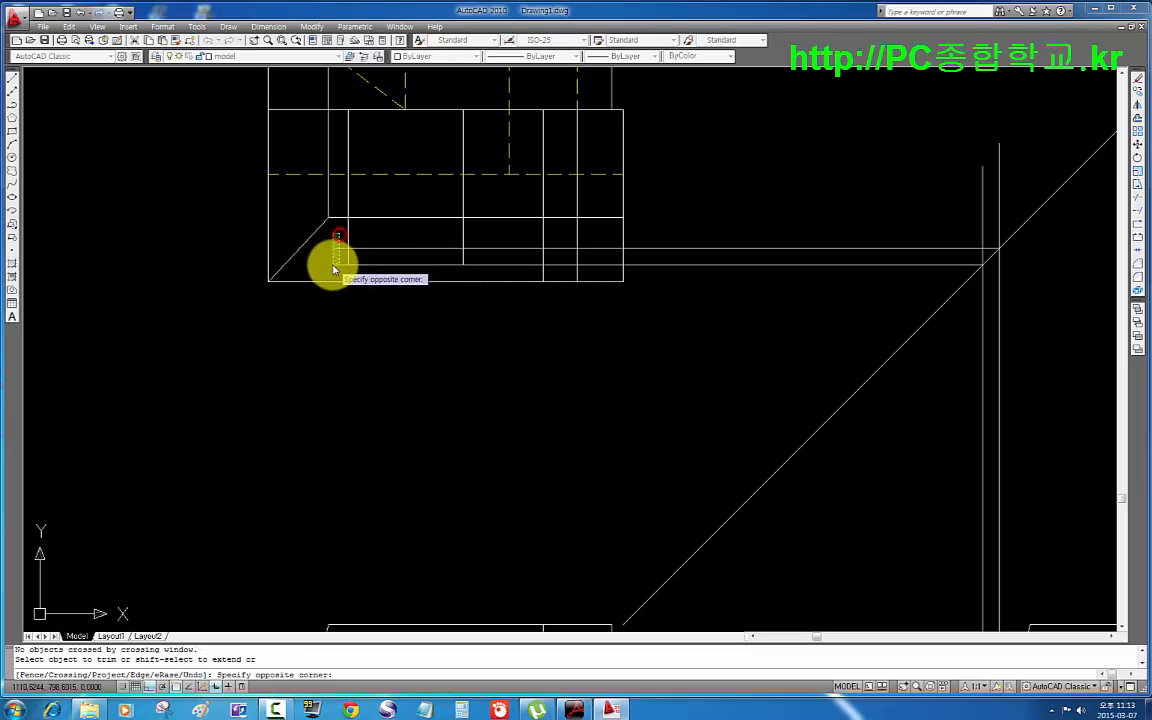
pyautogui.click(332, 267)
pyautogui.click(416, 233)
pyautogui.click(412, 183)
# - Erase the leftover horizontal and vertical projection lines between the top view and the right view
pyautogui.click(708, 258)
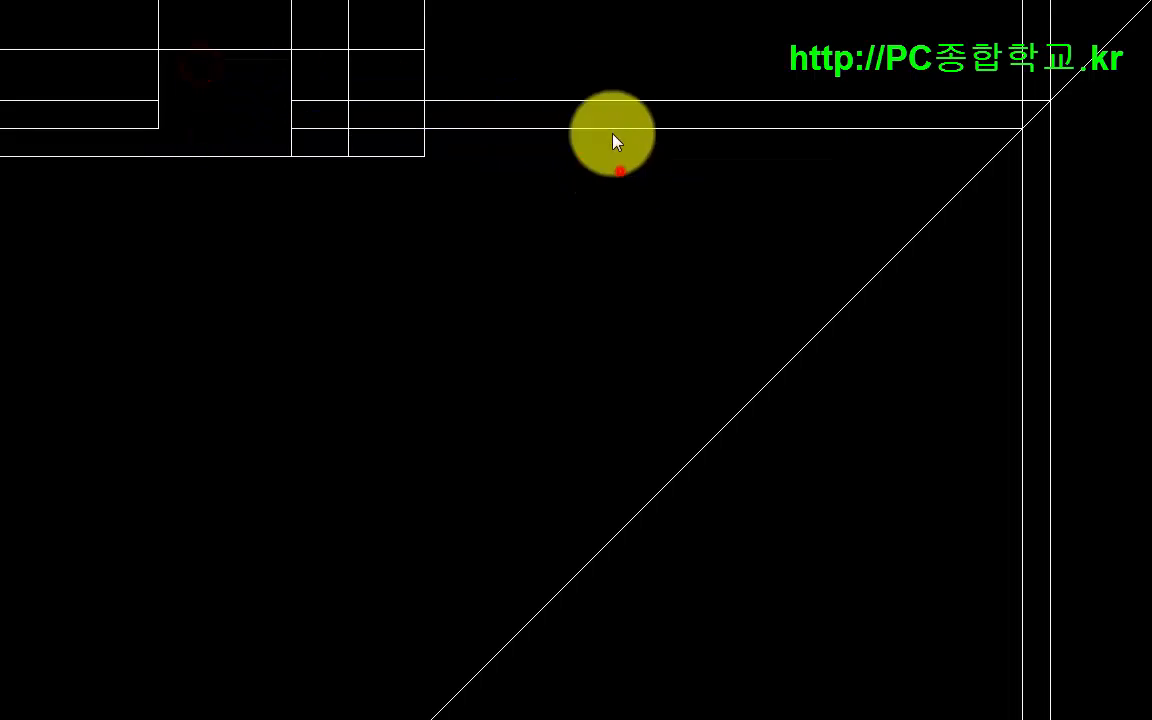
pyautogui.press('Delete')
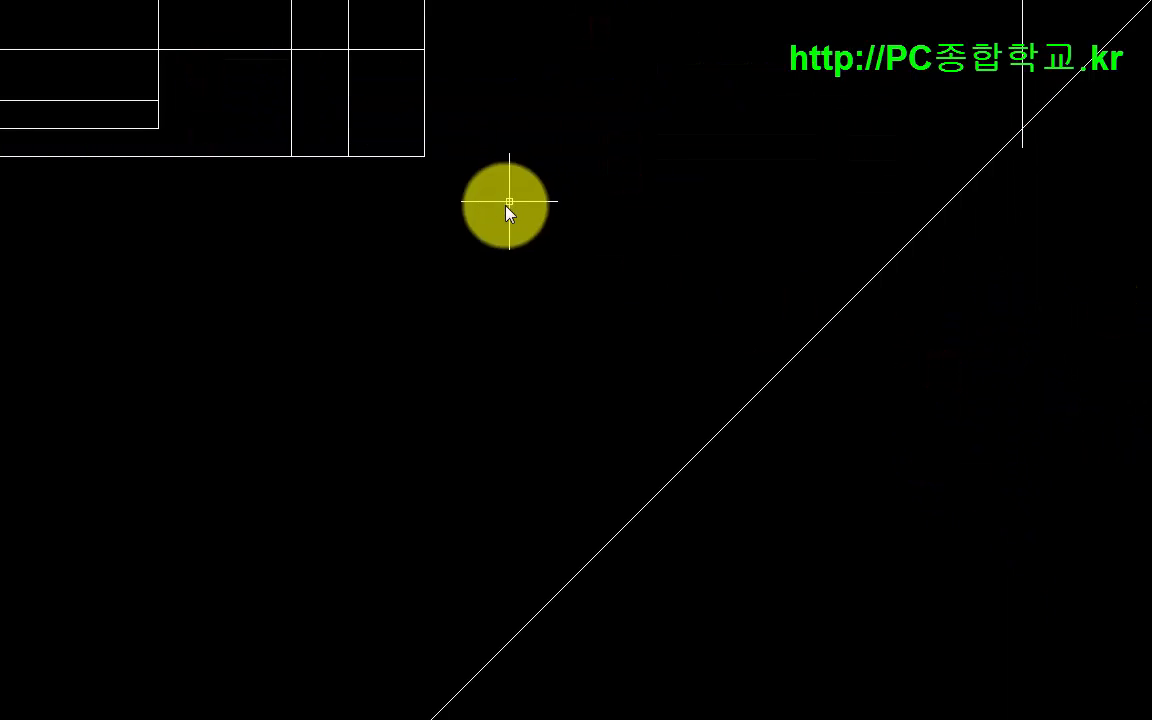
pyautogui.click(1062, 8)
pyautogui.click(802, 57)
pyautogui.press('Delete')
# - Break the top view's two slot verticals where they meet the upper edge of the shallow rectangle
pyautogui.moveTo(622, 103); pyautogui.dragTo(869, 213, button='middle')
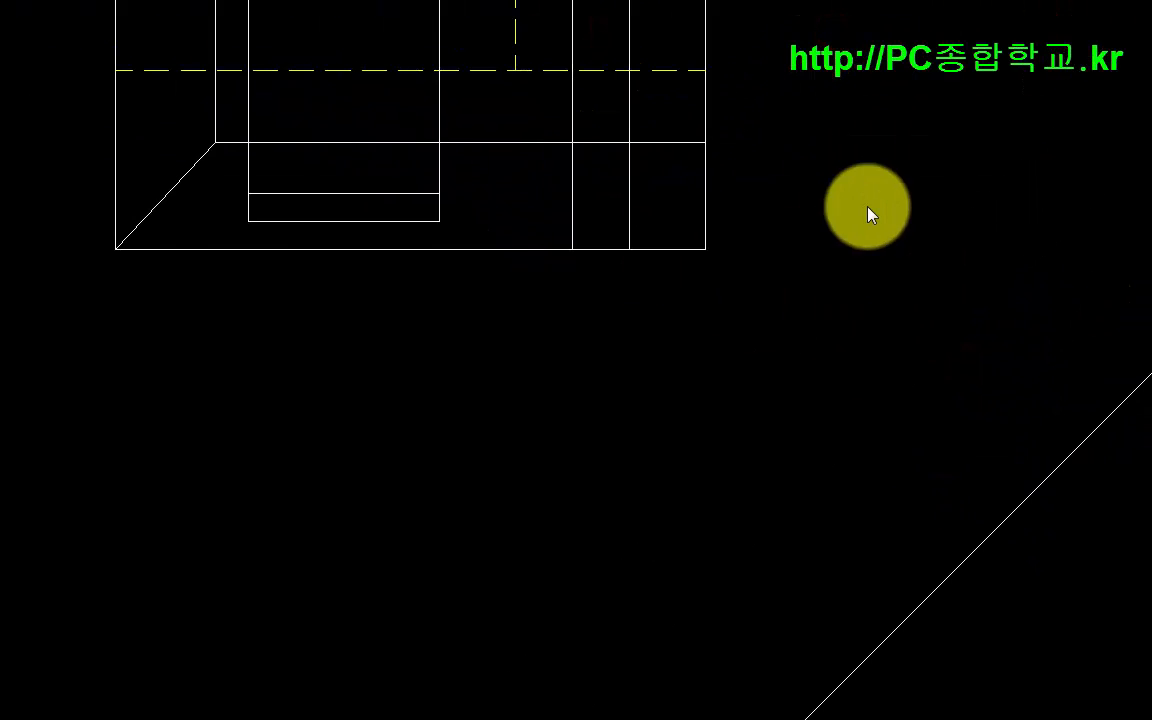
pyautogui.scroll(3, 481, 220)
pyautogui.moveTo(419, 223); pyautogui.dragTo(471, 213, button='middle')
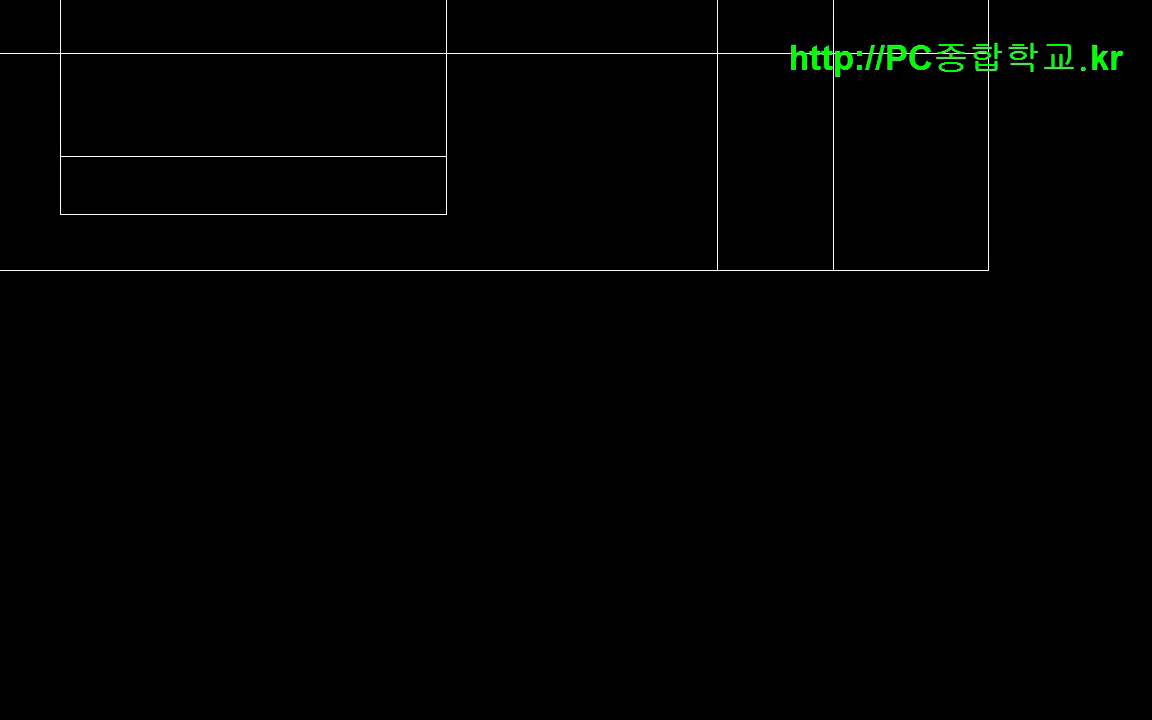
pyautogui.write('br')
pyautogui.press('Return')
pyautogui.click(443, 117)
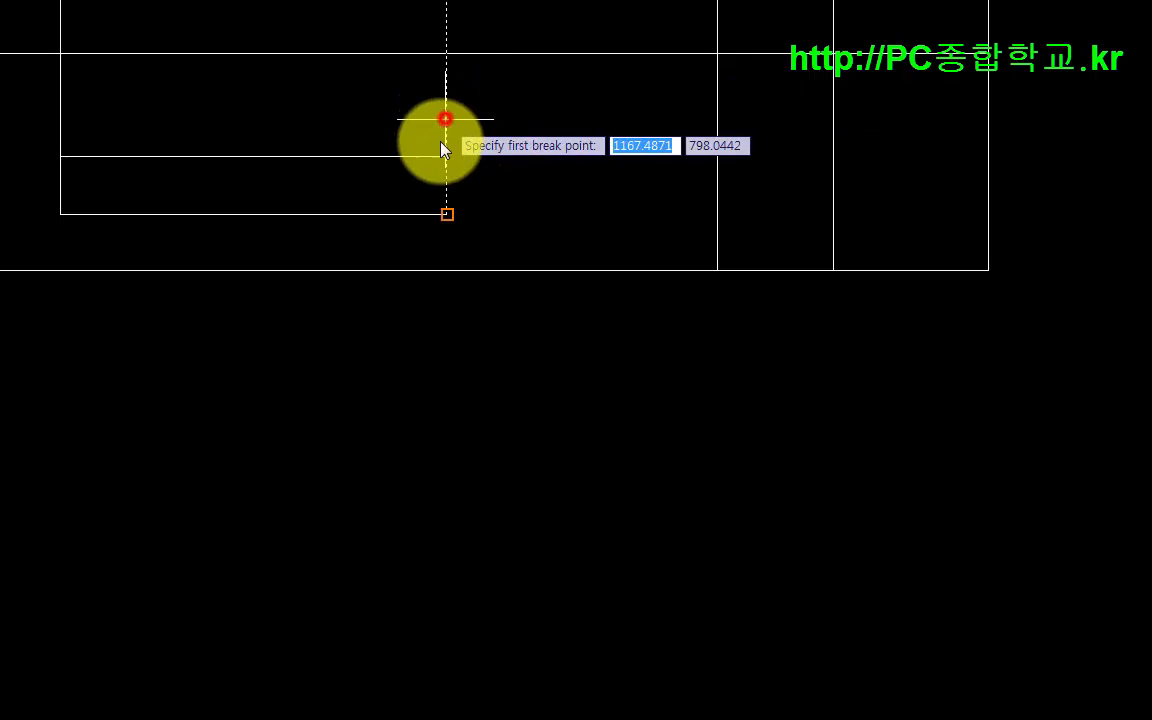
pyautogui.click(445, 162)
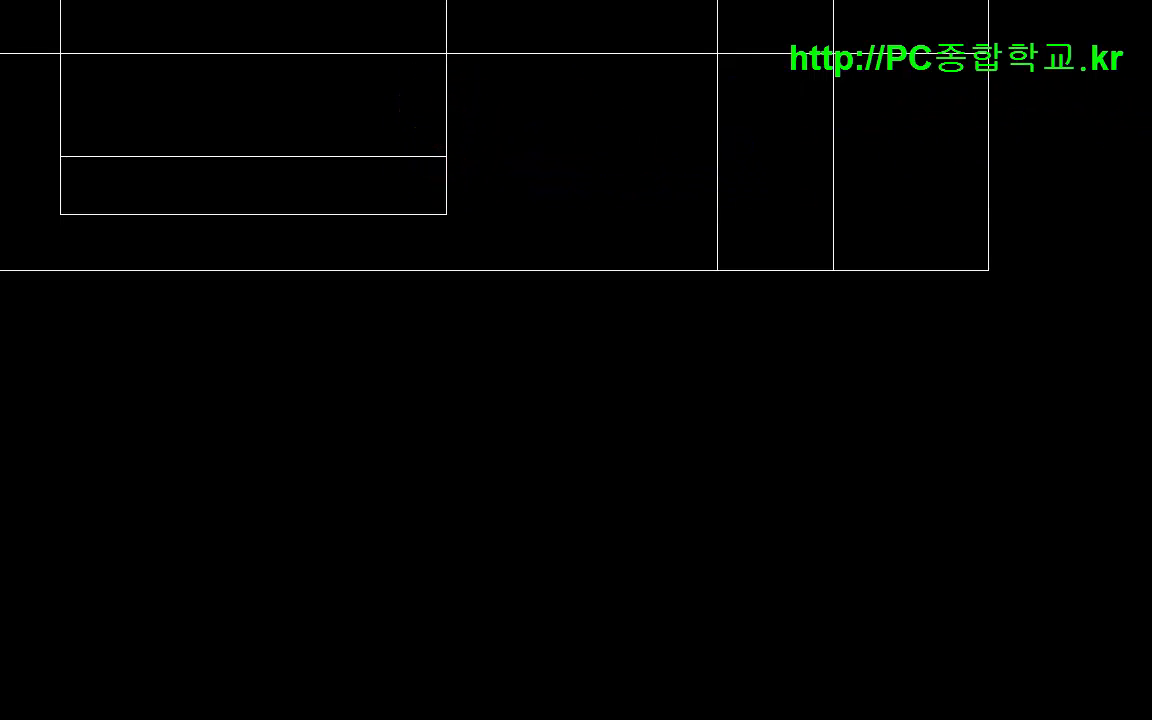
pyautogui.press('Return')
pyautogui.click(59, 117)
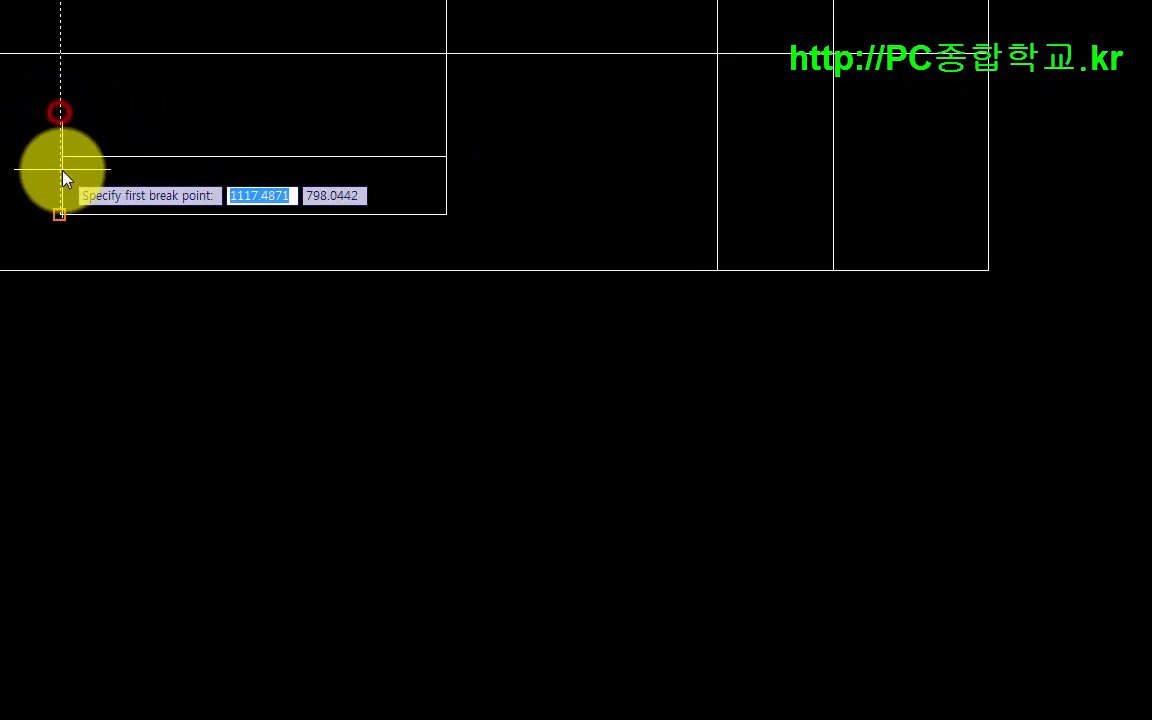
pyautogui.click(63, 155)
pyautogui.press('Escape')
# - Assign the upper portions of the two broken slot verticals to the hidden layer
pyautogui.click(483, 116)
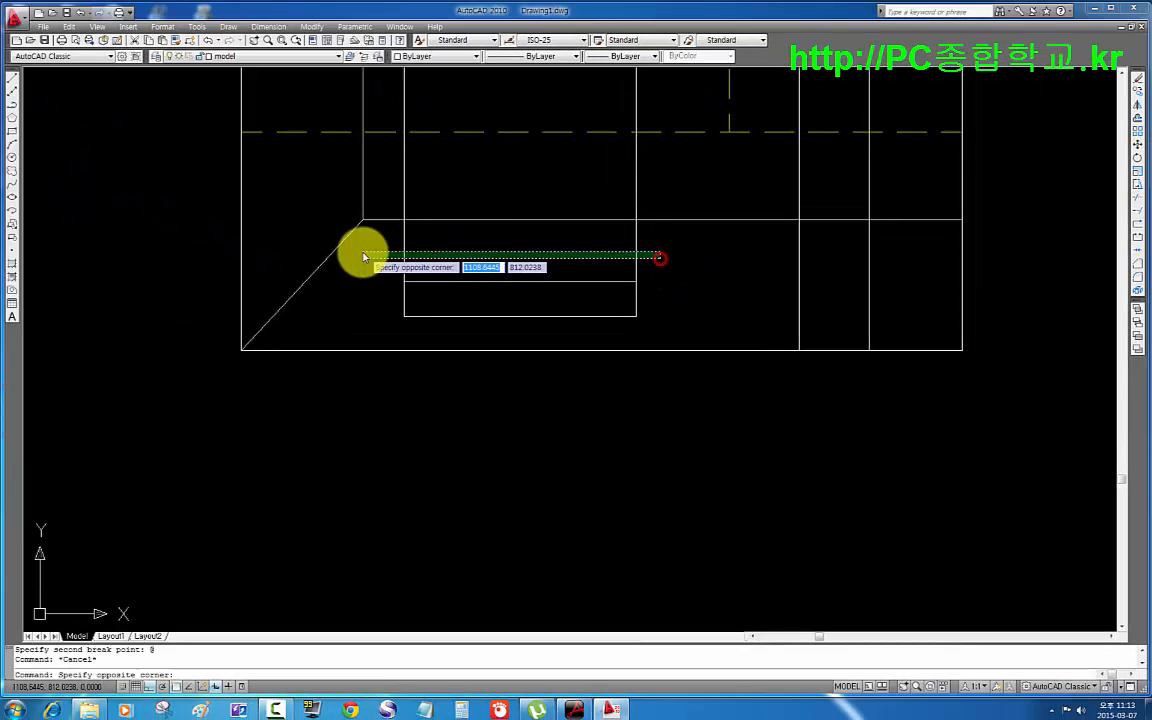
pyautogui.click(363, 252)
pyautogui.click(271, 62)
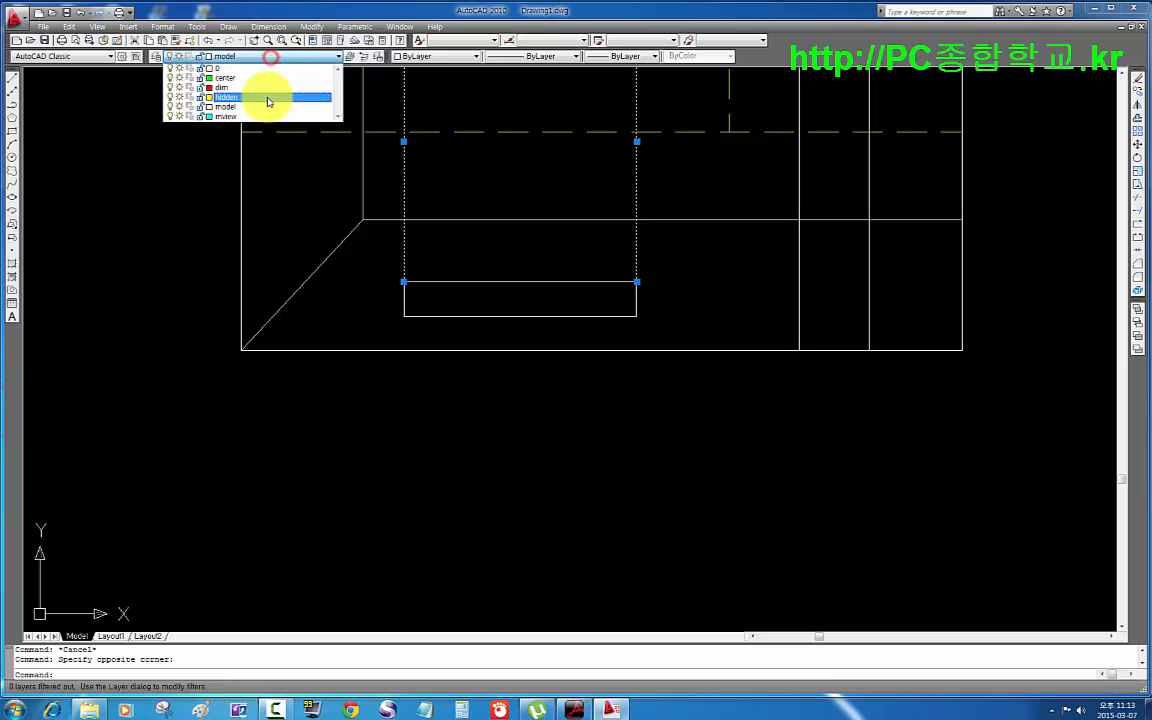
pyautogui.click(270, 95)
pyautogui.press('Escape')
# - Draw a horizontal line from the shallow rectangle's upper-right corner past the top view's right edge
pyautogui.scroll(-2, 660, 255)
pyautogui.moveTo(672, 266)
pyautogui.mouseDown(button='middle')
pyautogui.moveTo(598, 318)
pyautogui.moveTo(589, 303)
pyautogui.mouseUp(button='middle')
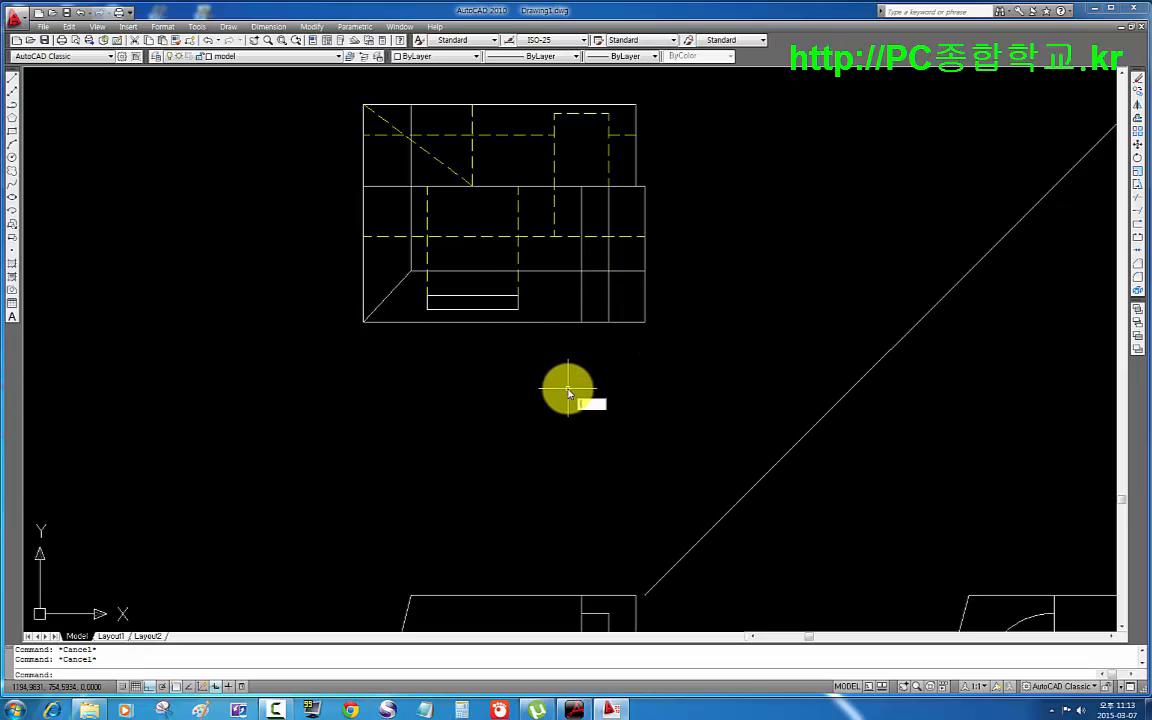
pyautogui.press('Return')
pyautogui.click(515, 296)
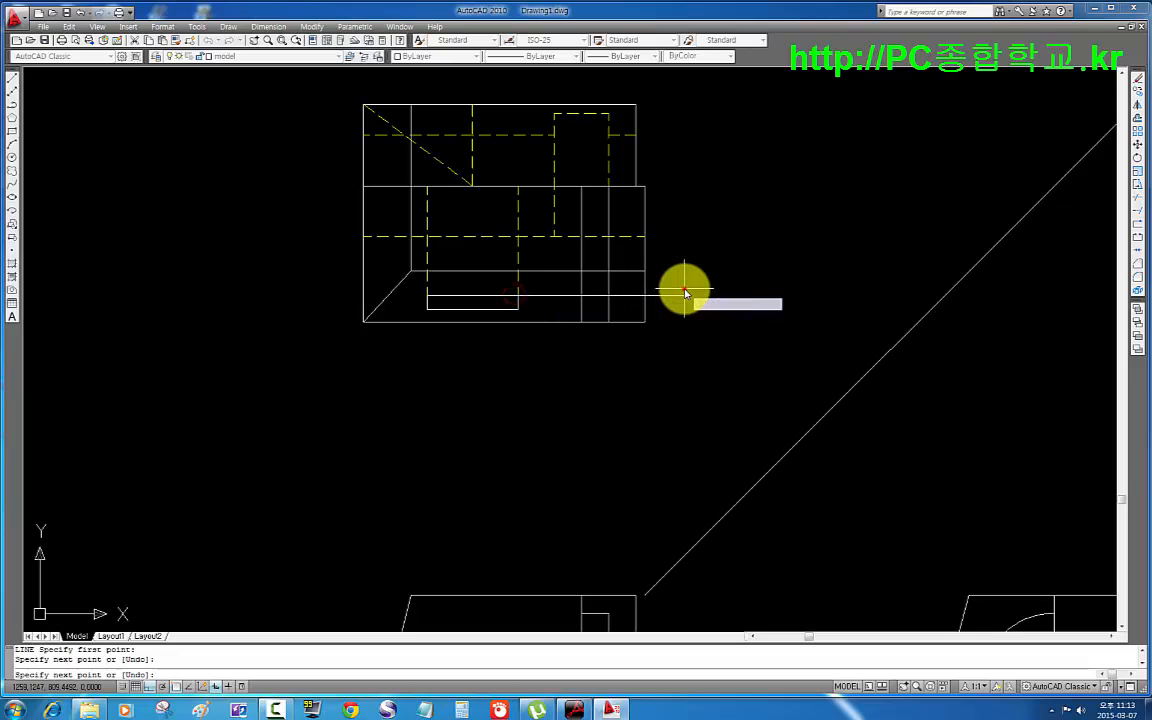
pyautogui.click(685, 293)
pyautogui.press('Return')
# - Trim the new horizontal line, the vertical ends below it and the inner horizontal edge around the top view's right-hand step
pyautogui.write('tr')
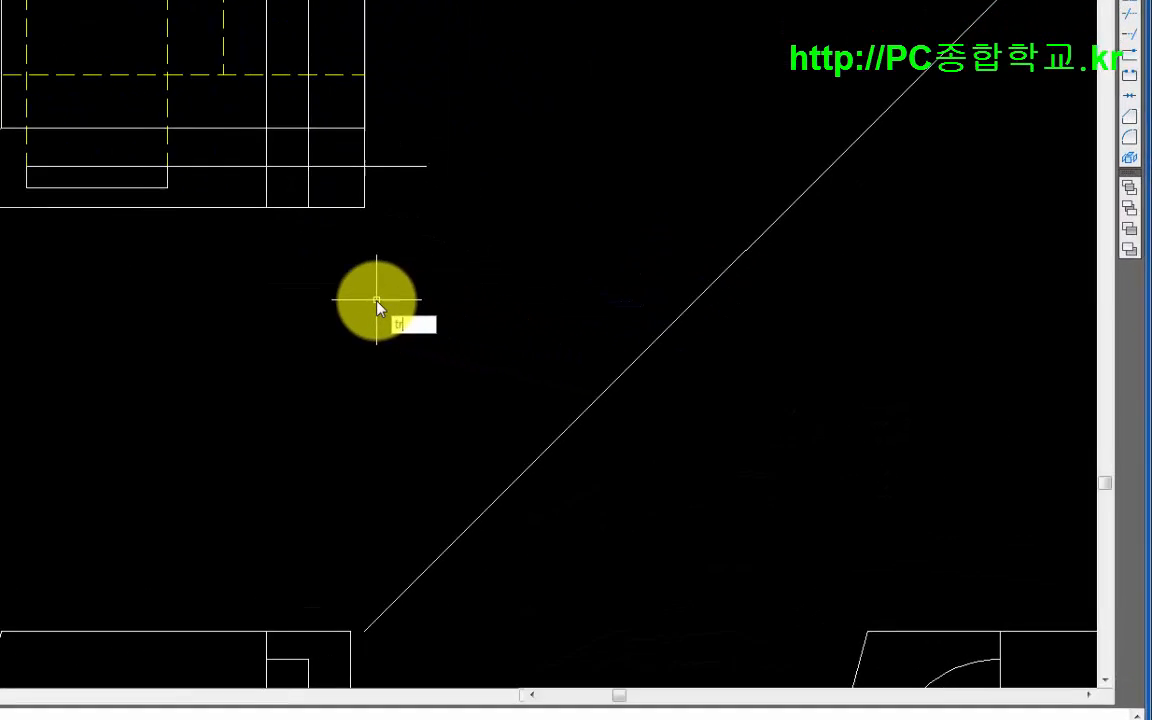
pyautogui.press('Return')
pyautogui.press('Return')
pyautogui.click(352, 168)
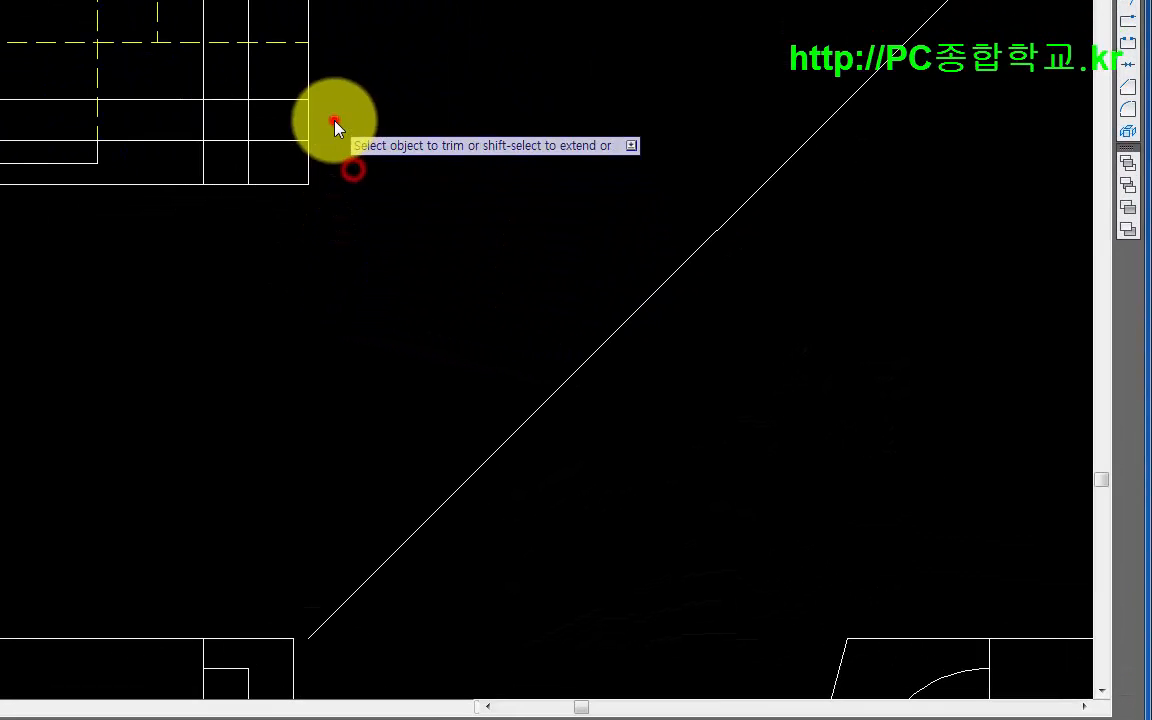
pyautogui.click(334, 119)
pyautogui.click(273, 157)
pyautogui.click(164, 165)
pyautogui.click(157, 138)
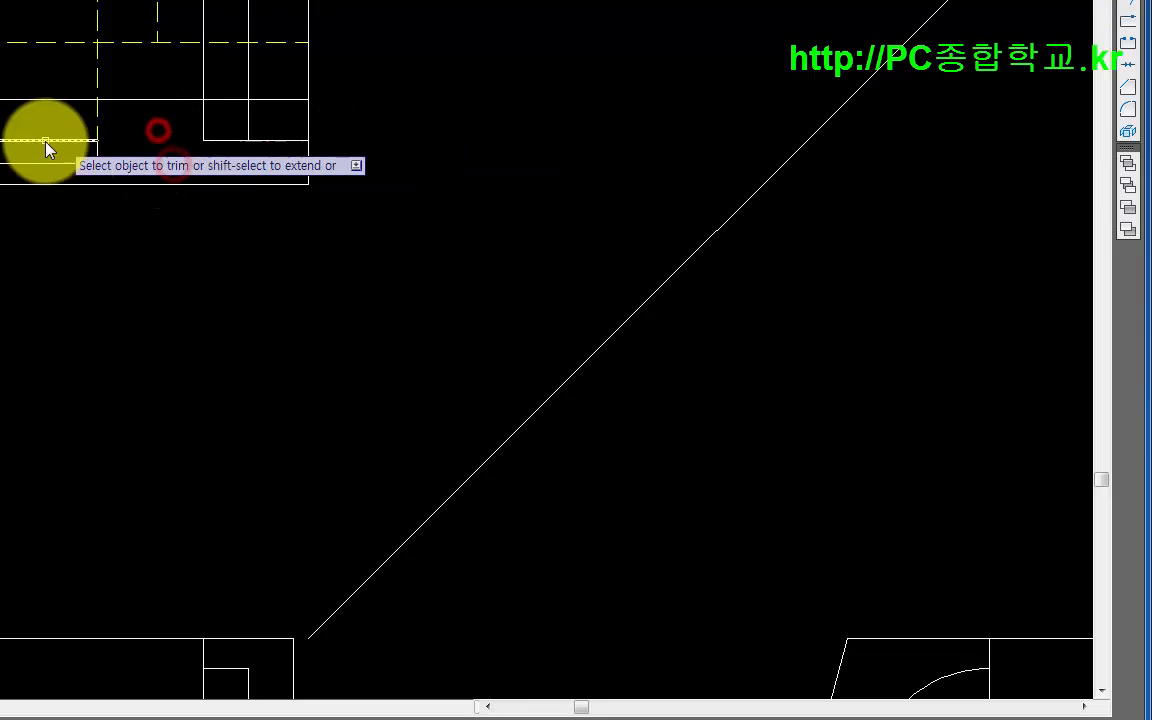
pyautogui.moveTo(160, 170); pyautogui.dragTo(95, 167, button='middle')
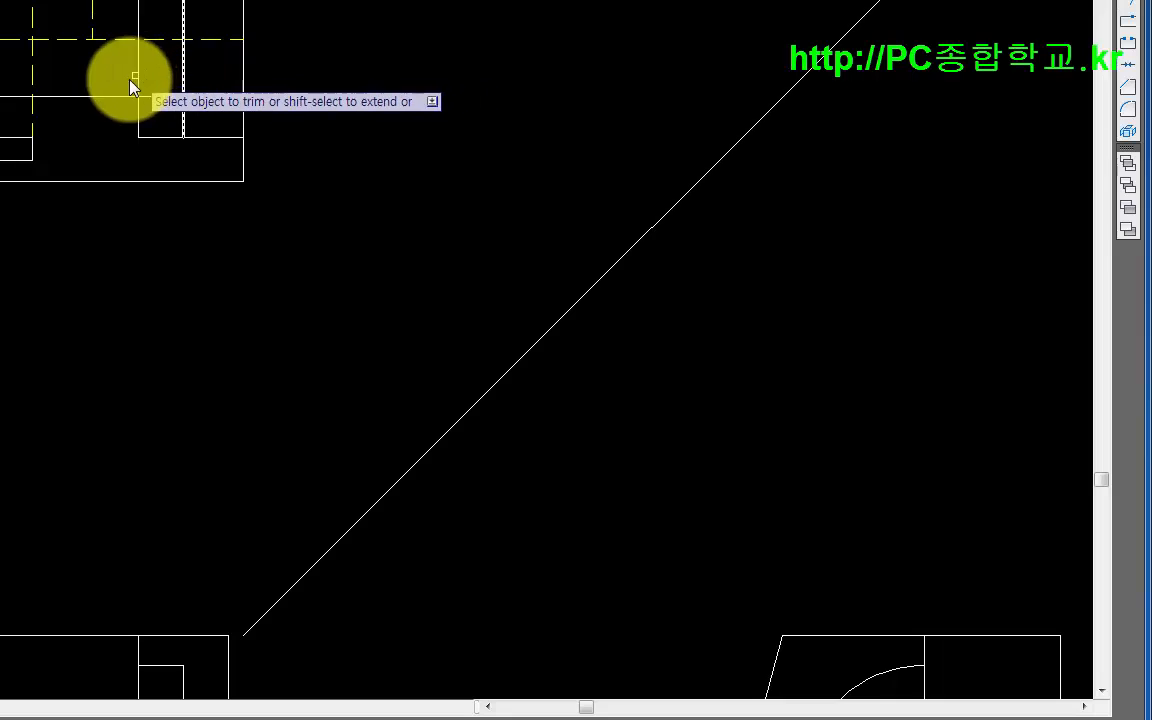
pyautogui.click(198, 97)
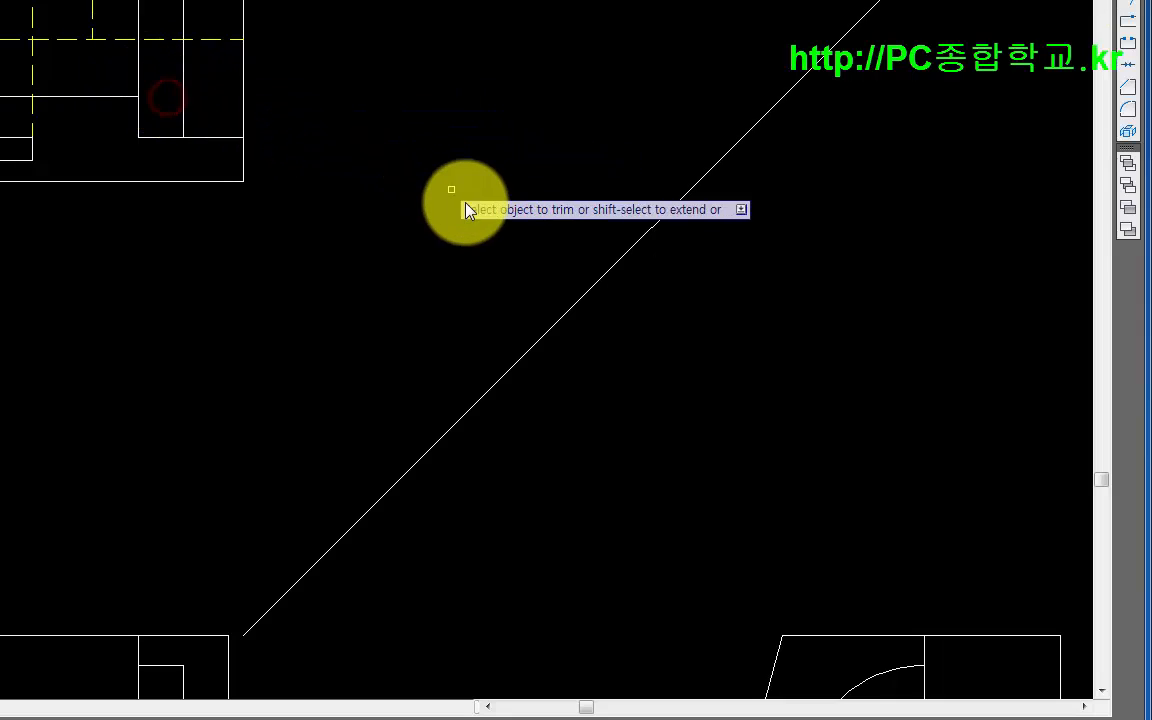
# - Project the left end of the right view's outer arc up past the 45° line and horizontally into the top view
pyautogui.scroll(-2, 465, 205)
pyautogui.moveTo(465, 207)
pyautogui.mouseDown(button='middle')
pyautogui.moveTo(296, 177)
pyautogui.moveTo(239, 131)
pyautogui.mouseUp(button='middle')
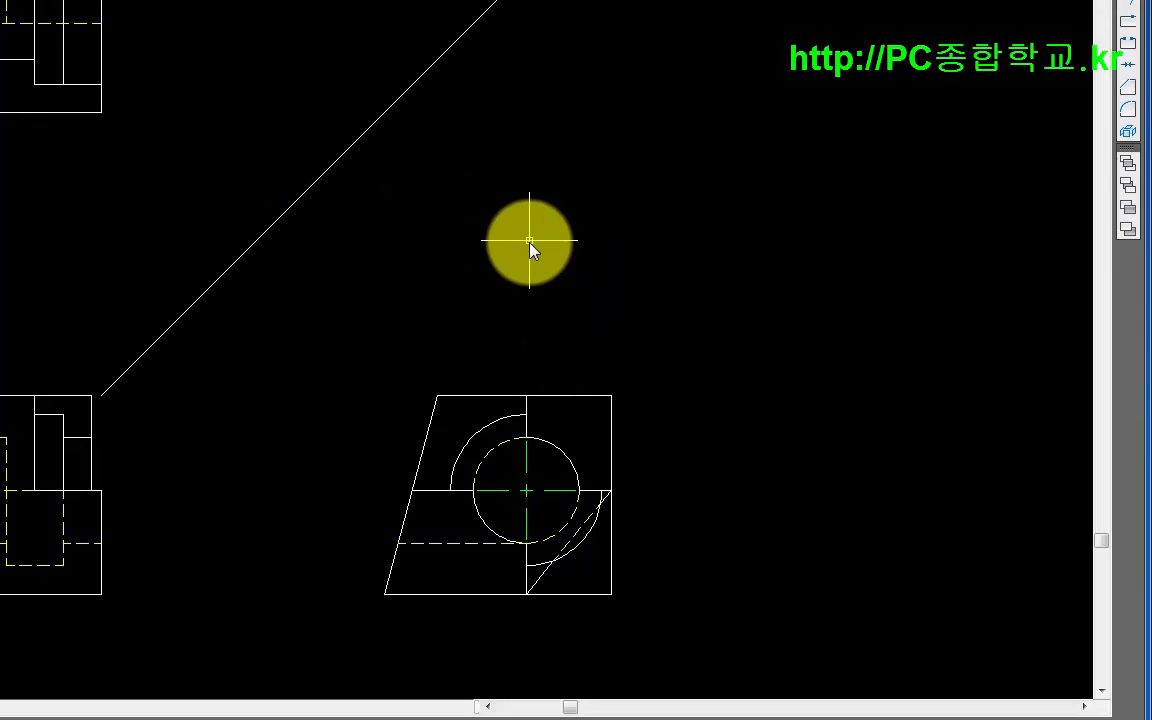
pyautogui.write('l')
pyautogui.press('Return')
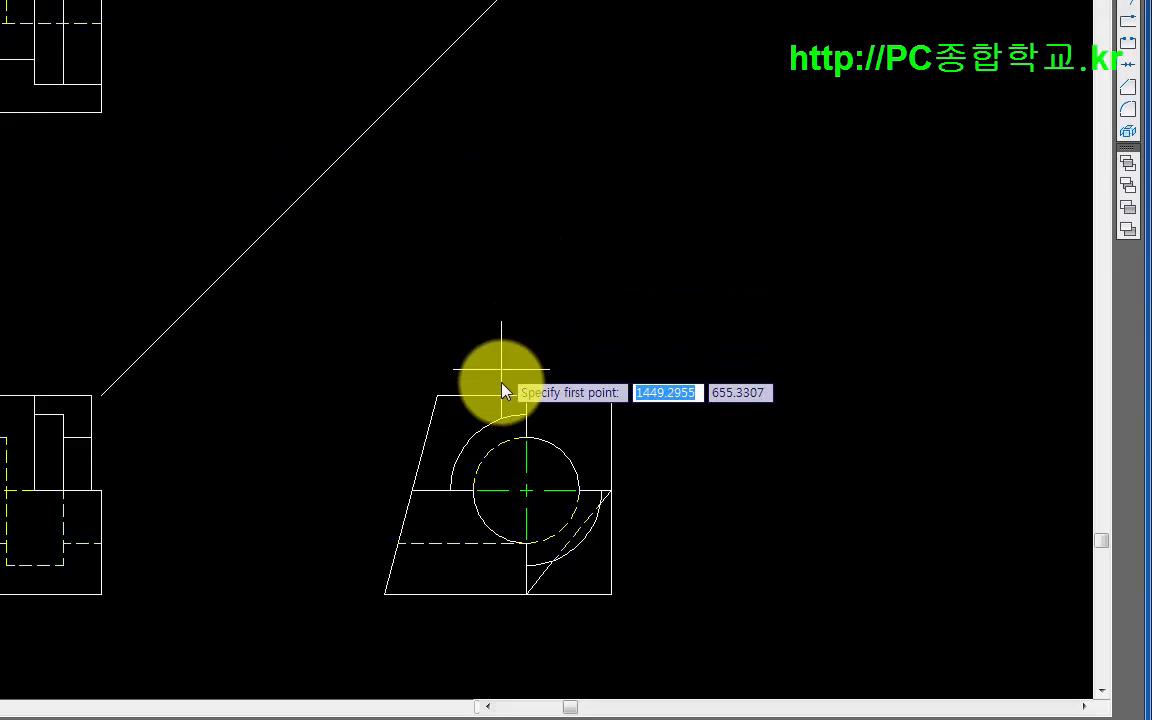
pyautogui.click(451, 488)
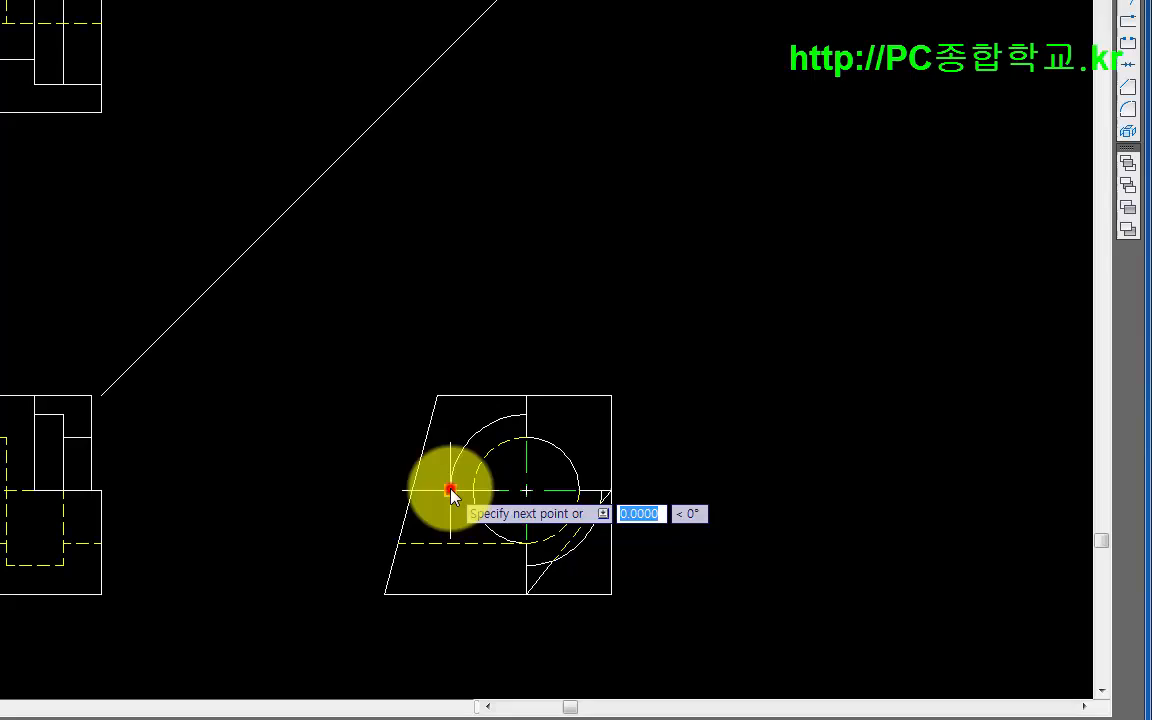
pyautogui.click(385, 20)
pyautogui.press('Return')
pyautogui.press('Return')
pyautogui.click(451, 46)
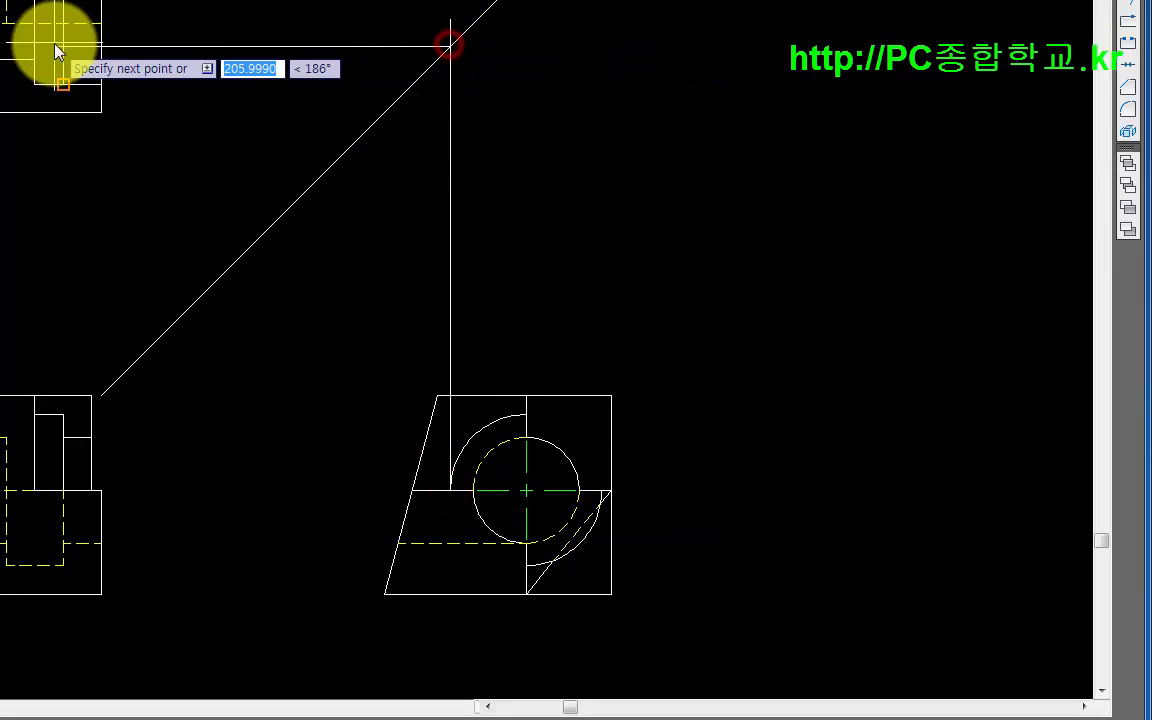
pyautogui.press('F8')
pyautogui.press('Return')
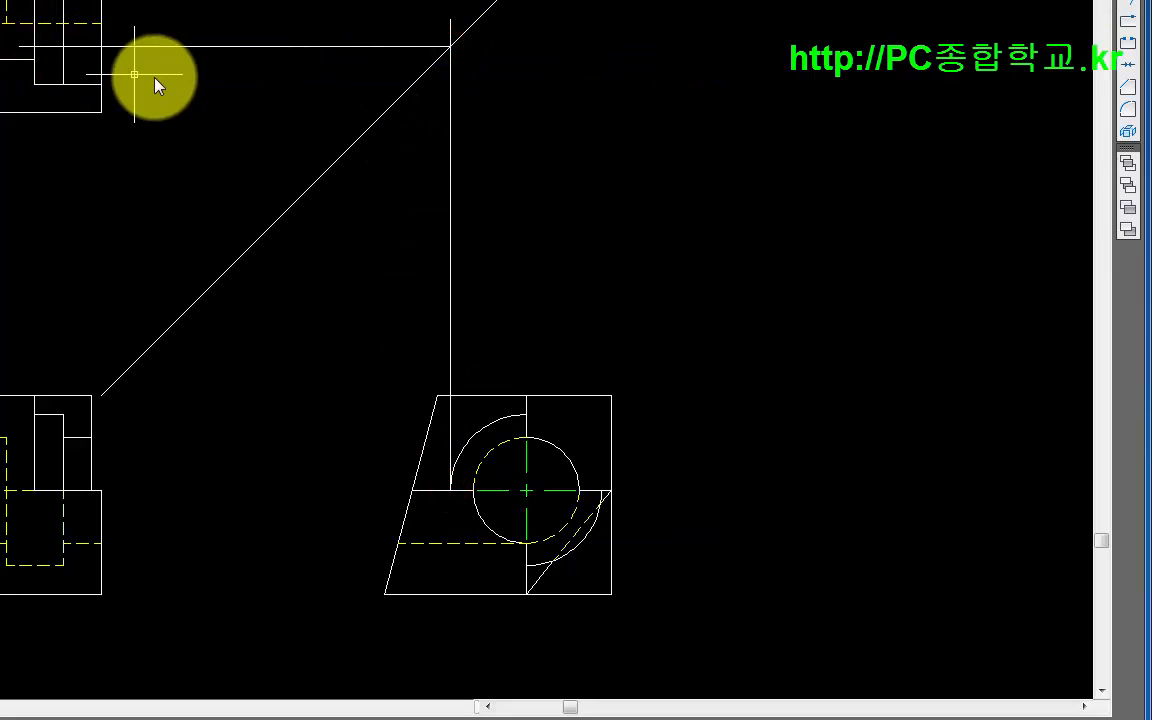
pyautogui.moveTo(219, 72); pyautogui.dragTo(219, 103, button='middle')
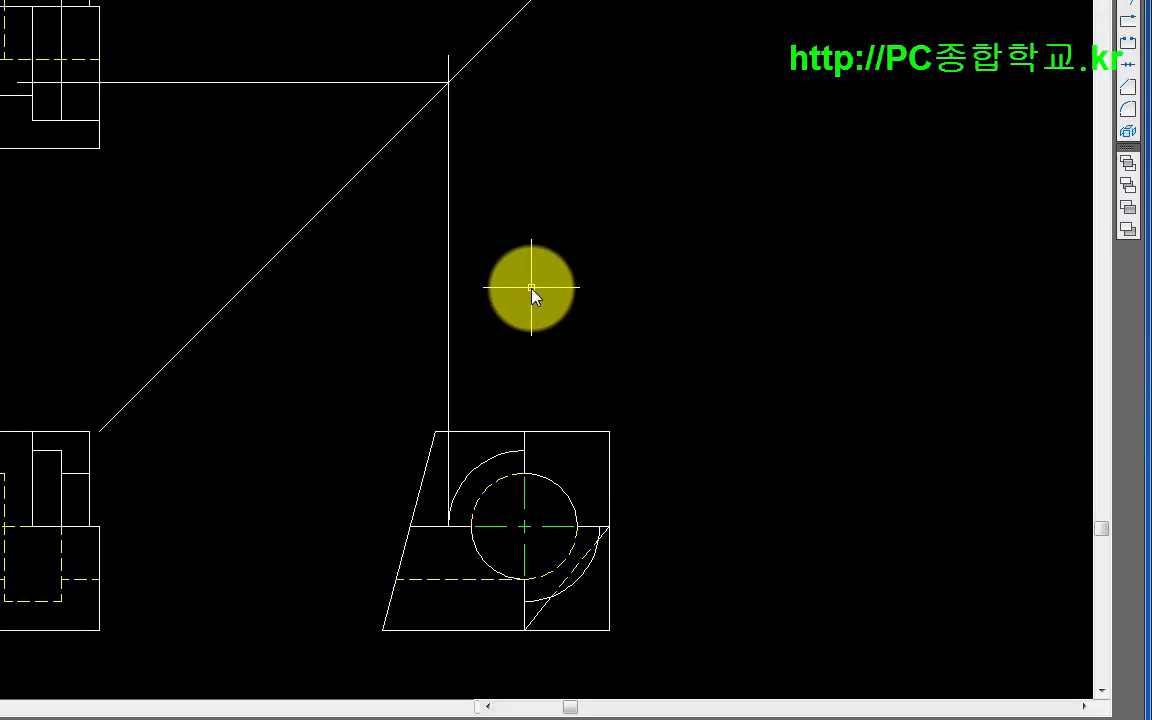
pyautogui.moveTo(532, 296); pyautogui.dragTo(478, 279, button='middle')
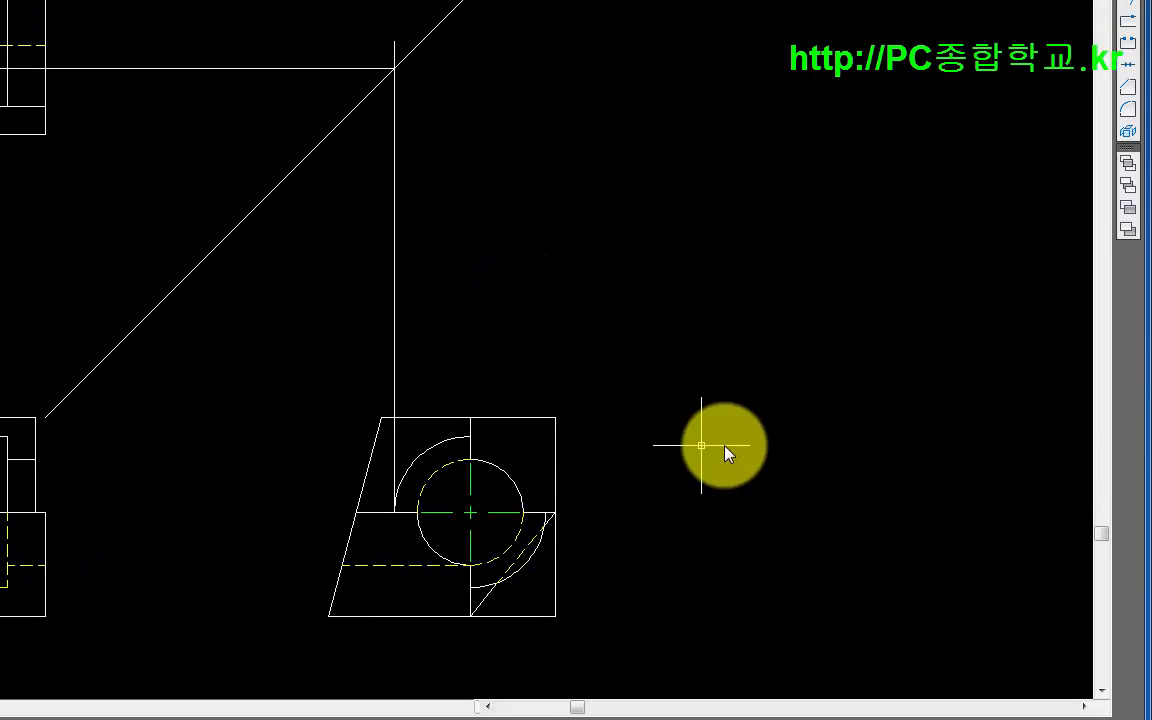
pyautogui.press('Return')
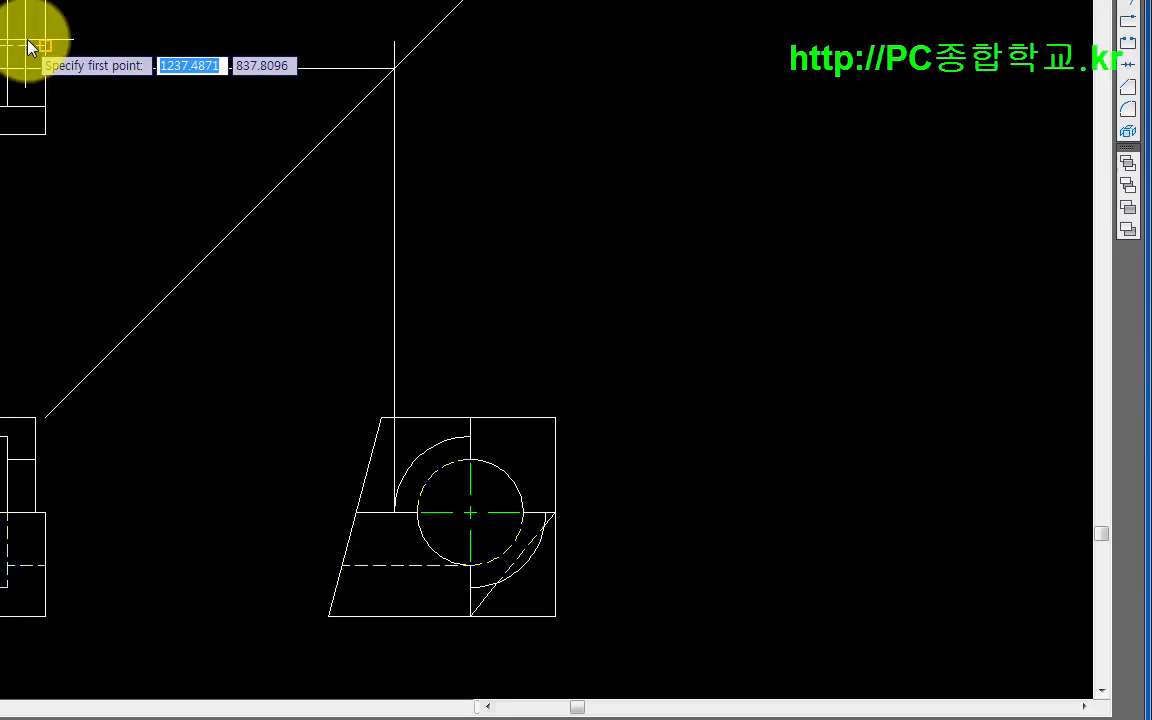
pyautogui.click(110, 36)
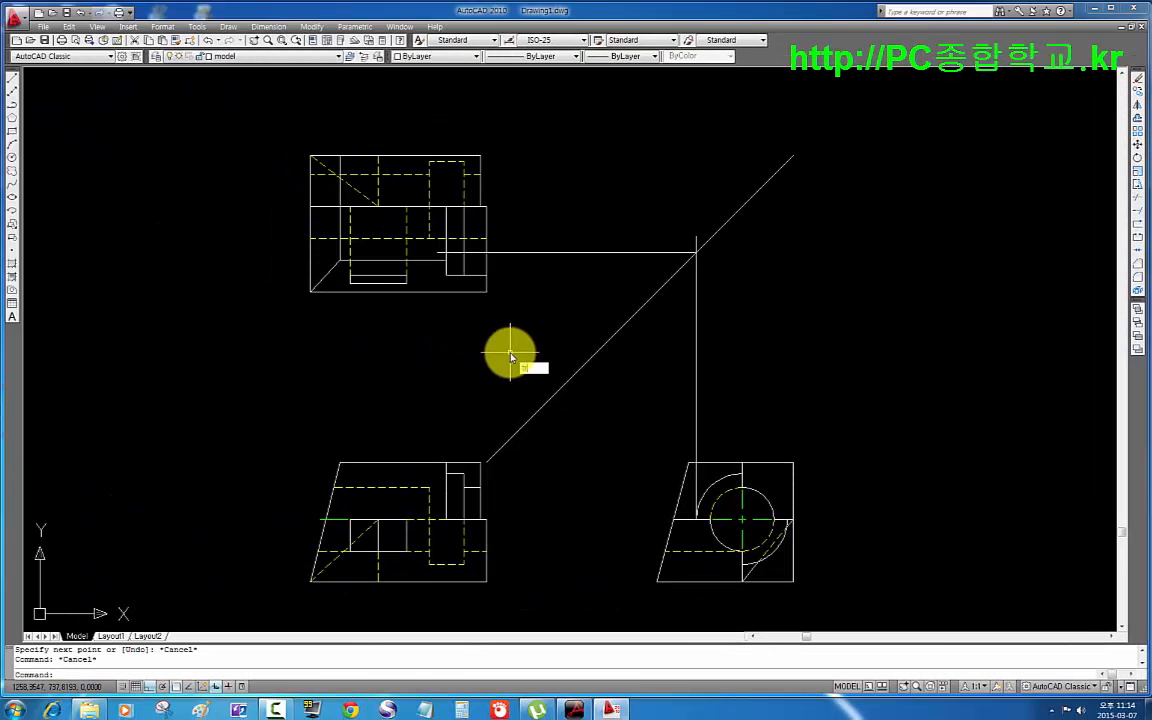
# - Trim the projected line to the narrow strip in the top view's step and remove the strip's vertical below it
pyautogui.write('tr')
pyautogui.press('Return')
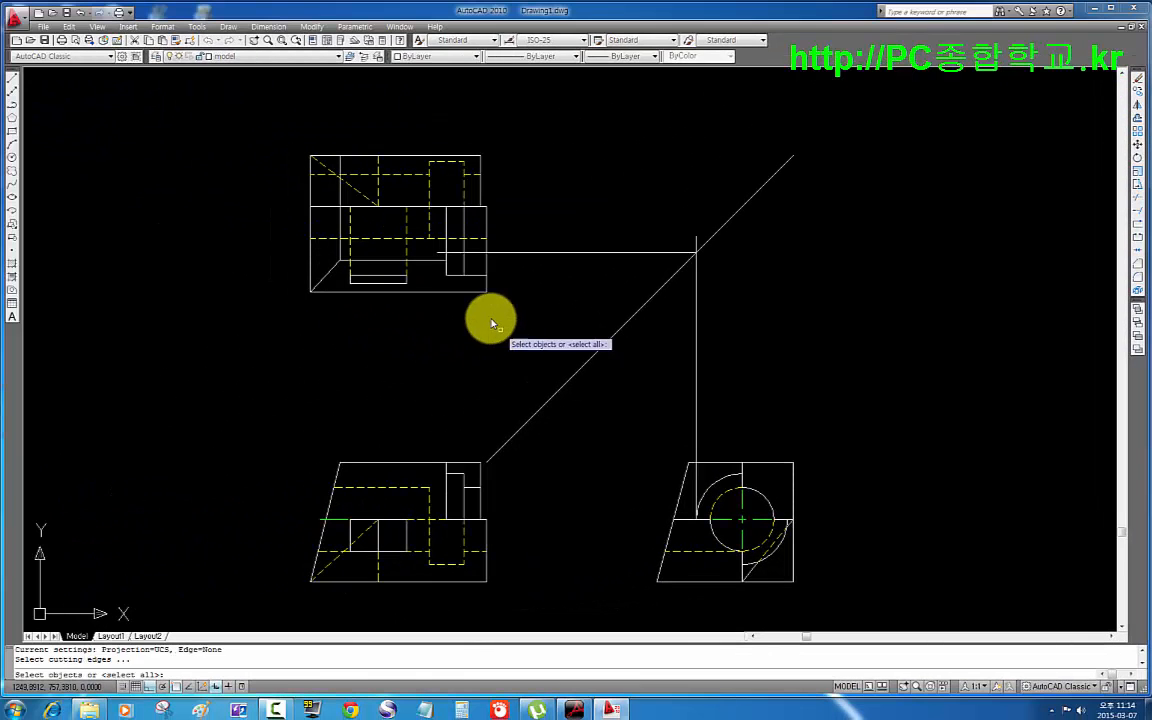
pyautogui.press('Return')
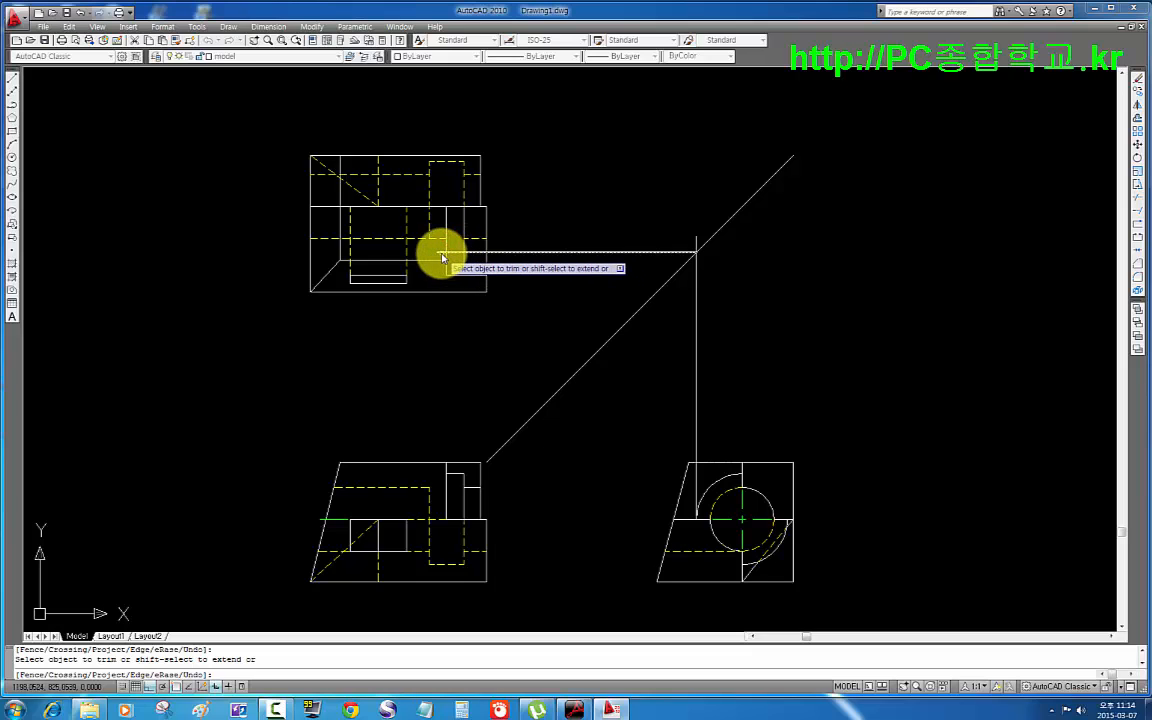
pyautogui.click(441, 256)
pyautogui.click(465, 264)
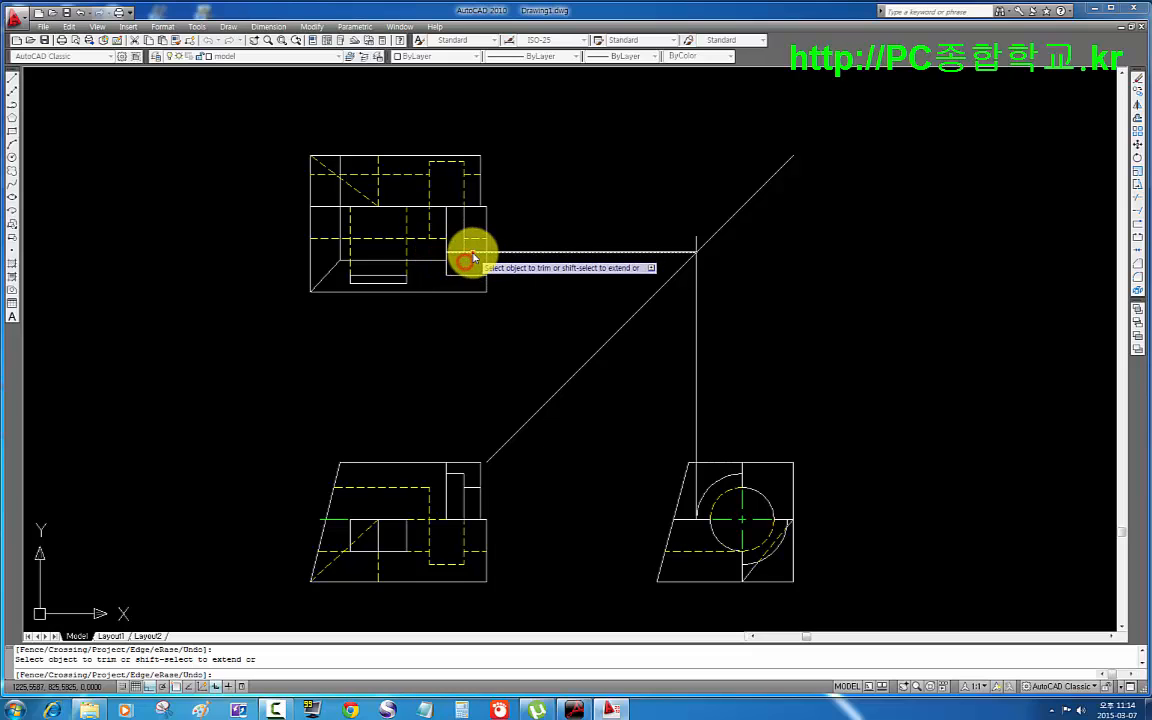
pyautogui.click(473, 253)
pyautogui.press('Return')
# - Erase the remaining horizontal and vertical projectors that run from the top and right views to the 45° line
pyautogui.click(601, 267)
pyautogui.click(591, 227)
pyautogui.click(731, 337)
pyautogui.click(668, 365)
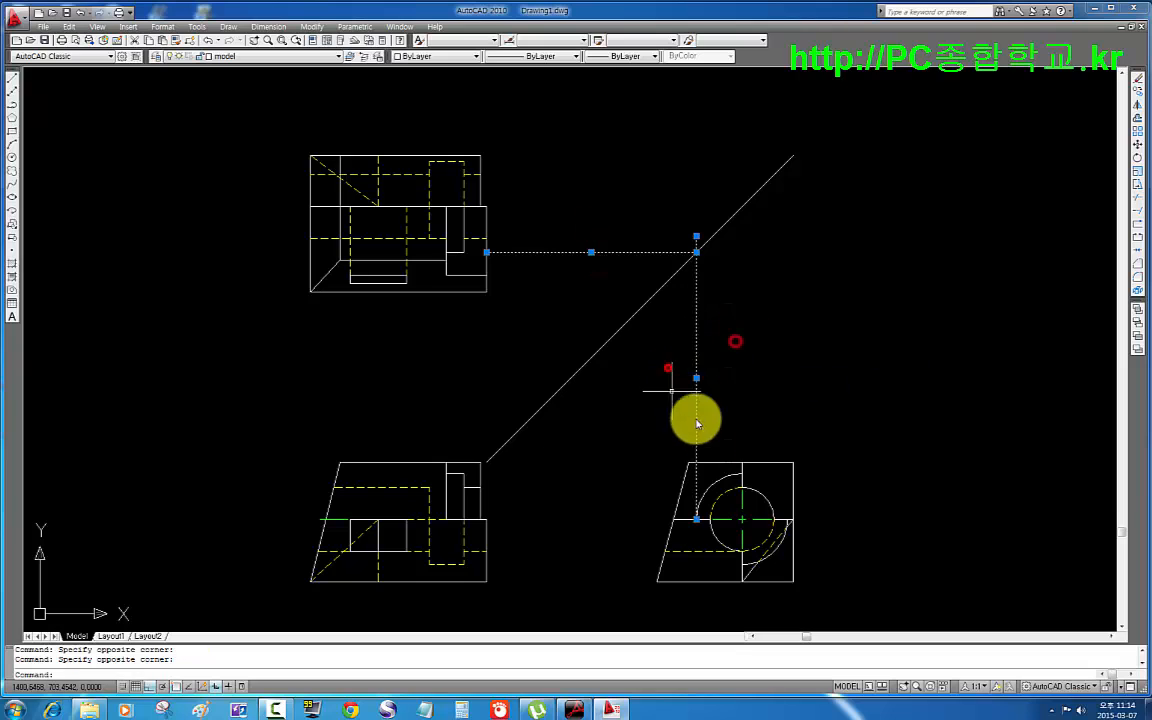
pyautogui.press('Delete')
pyautogui.scroll(3, 490, 233)
pyautogui.moveTo(490, 233); pyautogui.dragTo(679, 279, button='middle')
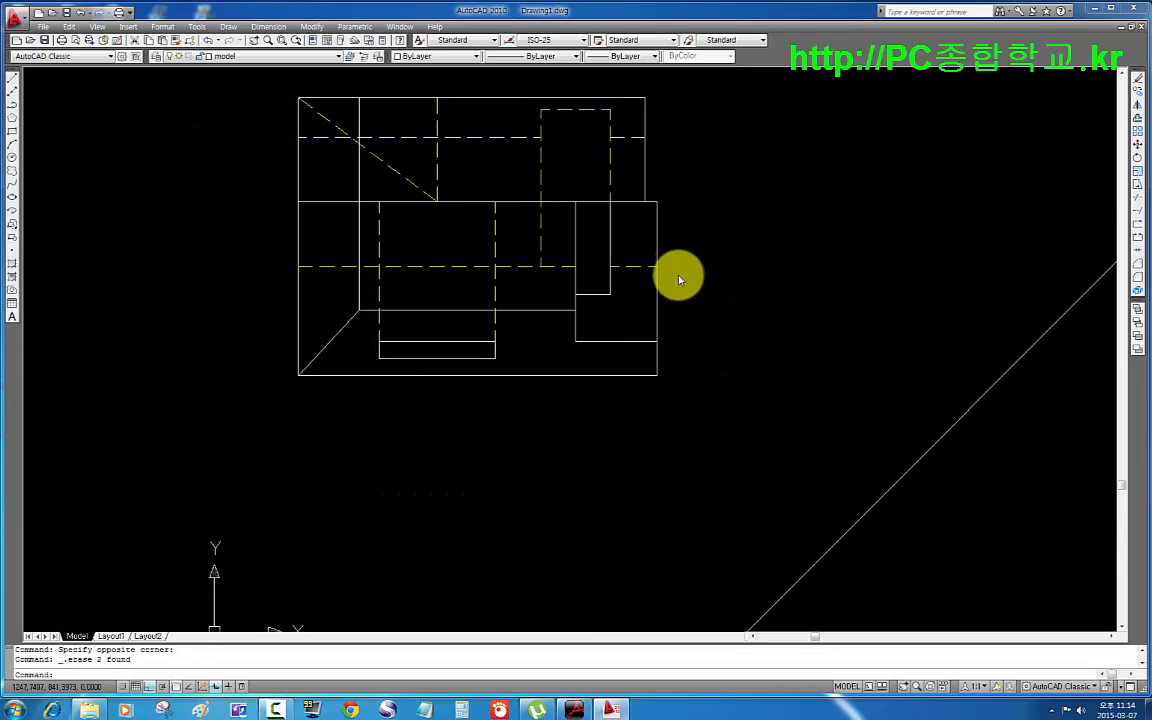
# - Move the short hidden line between the slot's edge and the right outer edge of the top view to the model layer
pyautogui.click(643, 281)
pyautogui.click(628, 249)
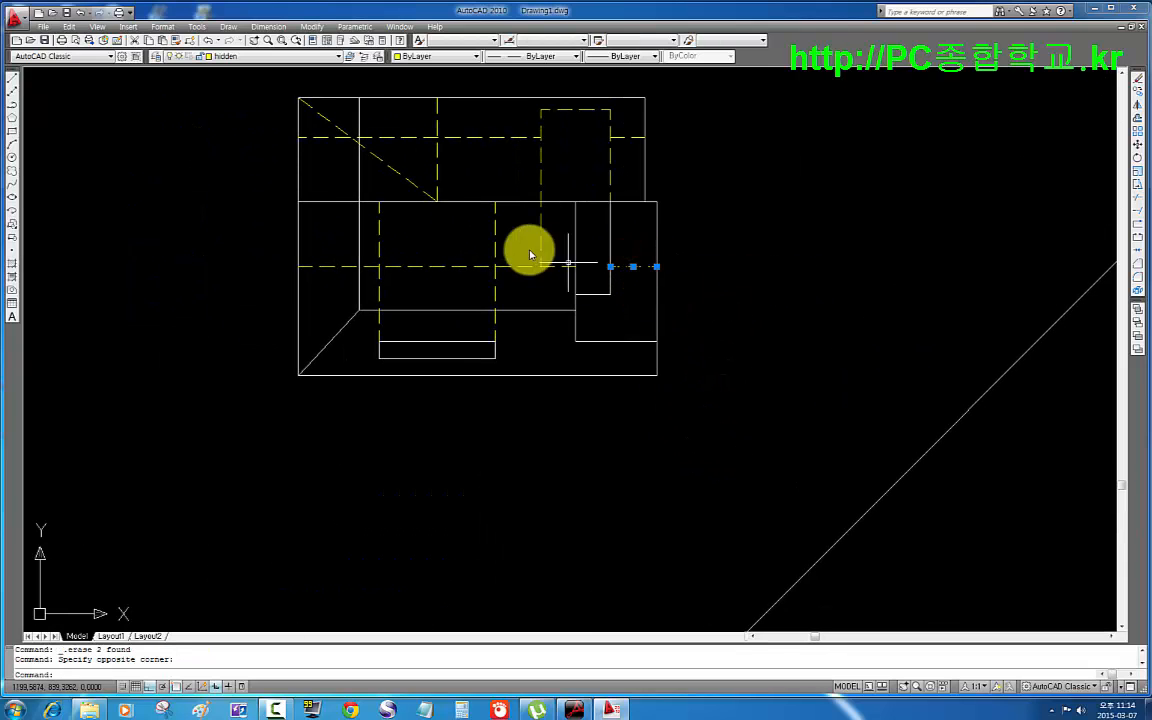
pyautogui.click(257, 60)
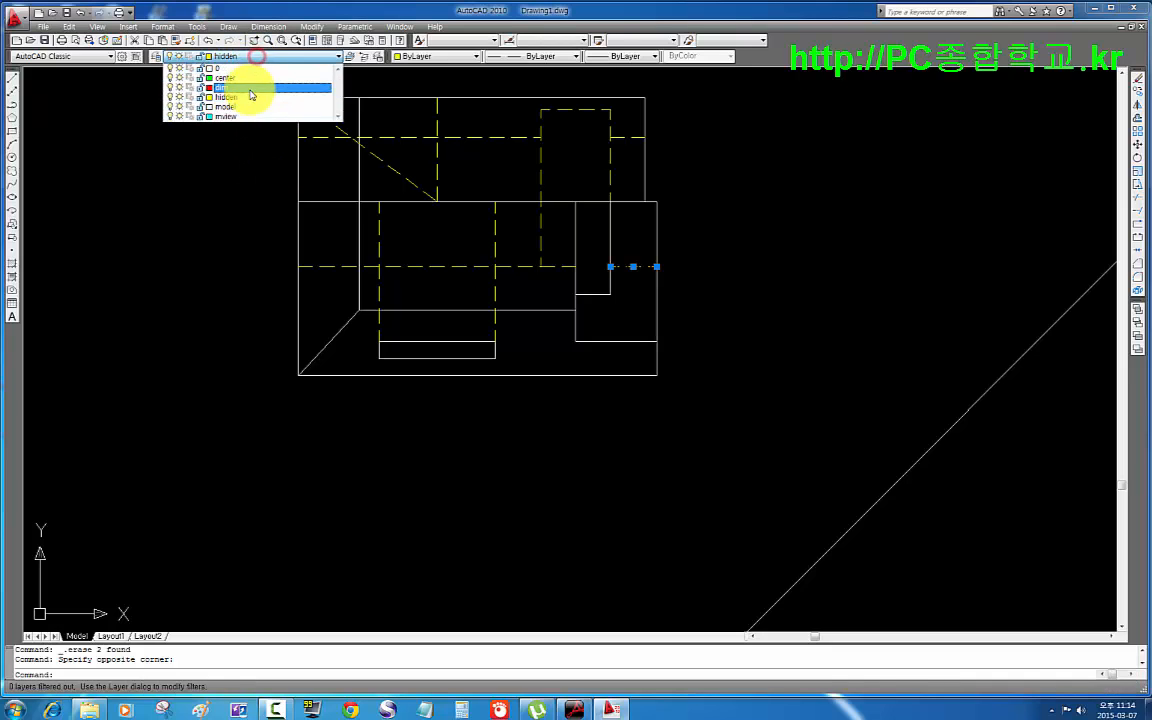
pyautogui.click(250, 100)
pyautogui.click(257, 60)
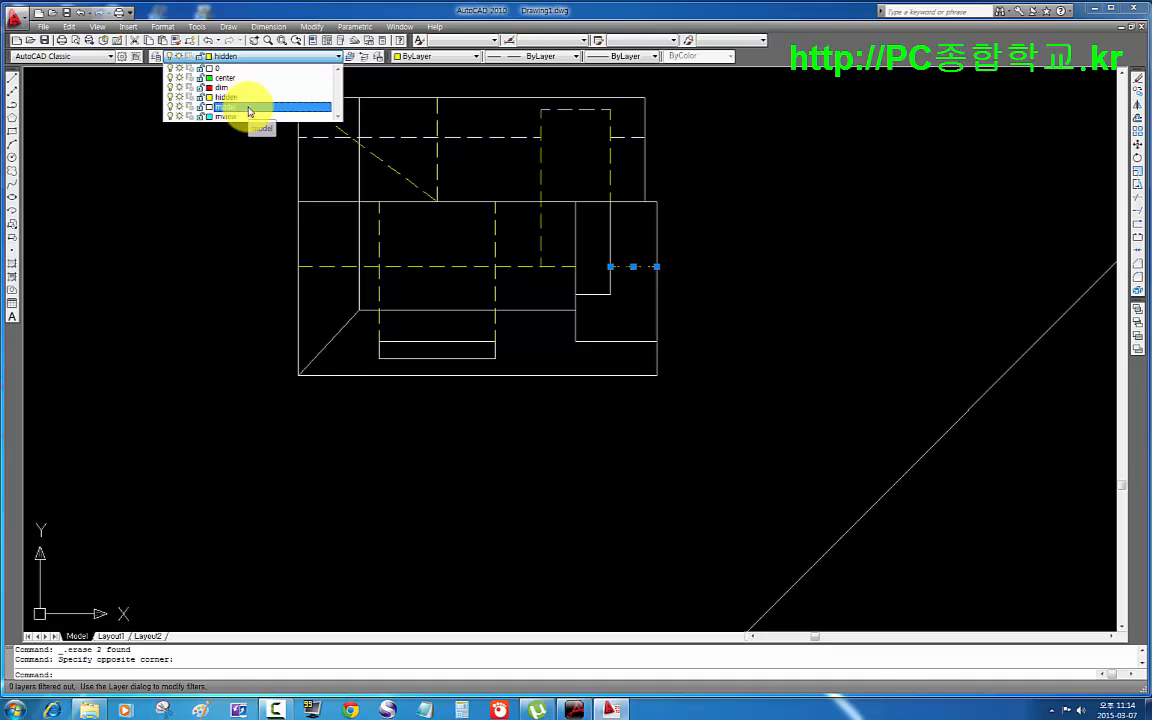
pyautogui.click(250, 107)
pyautogui.press('Escape')
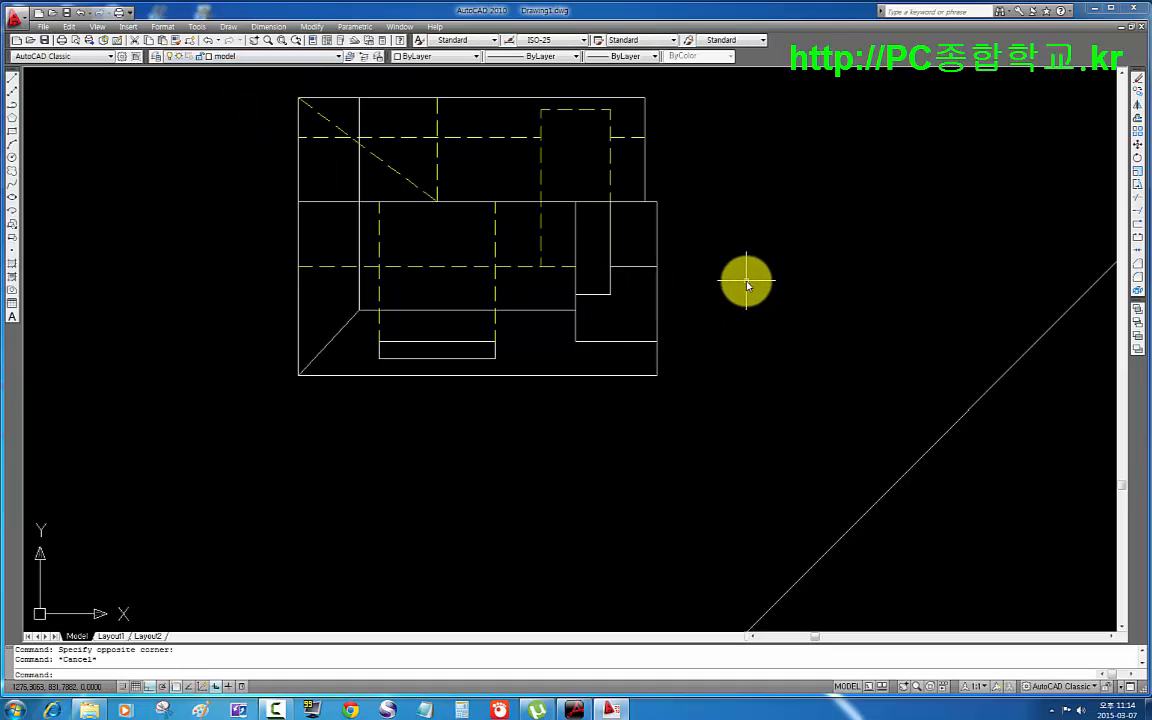
# - Trim the lower horizontal hidden line in the top view between the hidden hole edge and the solid vertical step edge
pyautogui.moveTo(746, 281)
pyautogui.mouseDown(button='middle')
pyautogui.moveTo(758, 312)
pyautogui.moveTo(725, 330)
pyautogui.moveTo(730, 340)
pyautogui.mouseUp(button='middle')
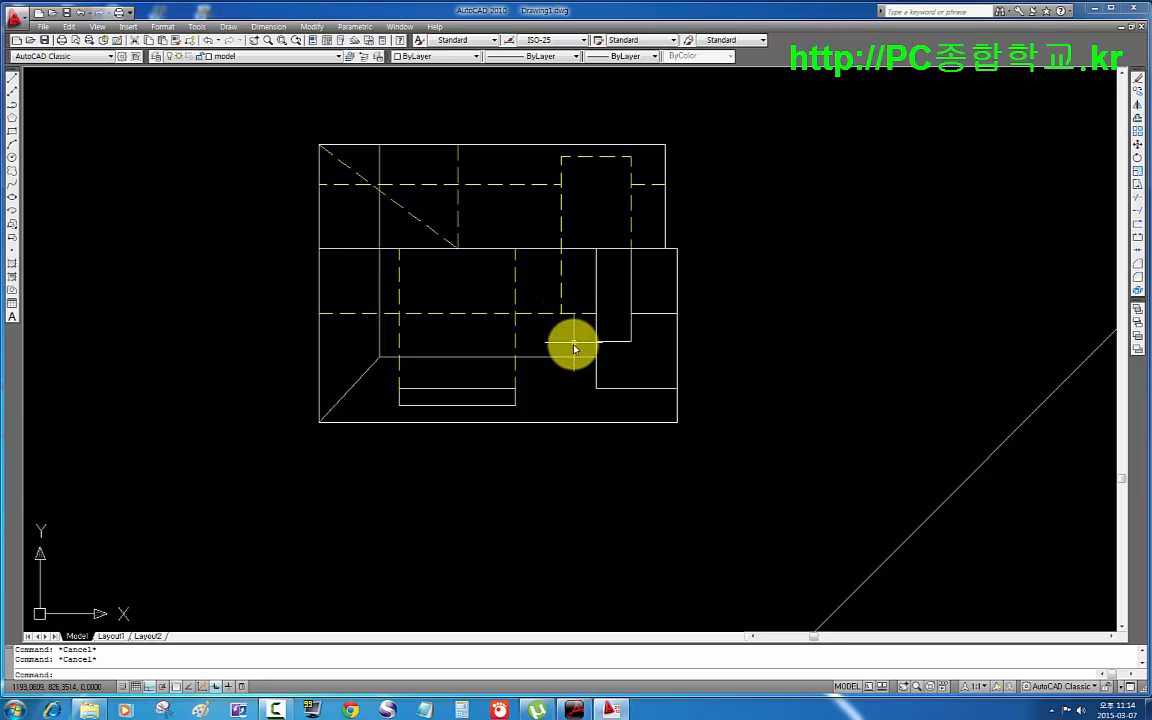
pyautogui.write('tr')
pyautogui.press('Return')
pyautogui.press('Return')
pyautogui.click(573, 333)
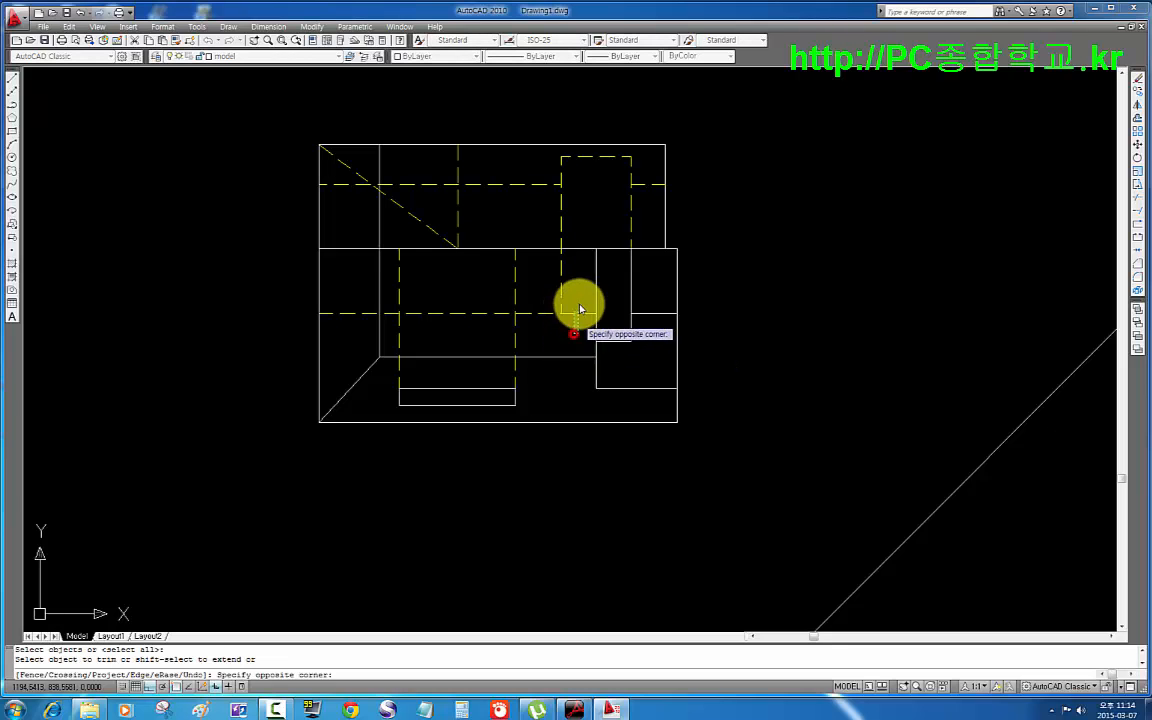
pyautogui.click(580, 308)
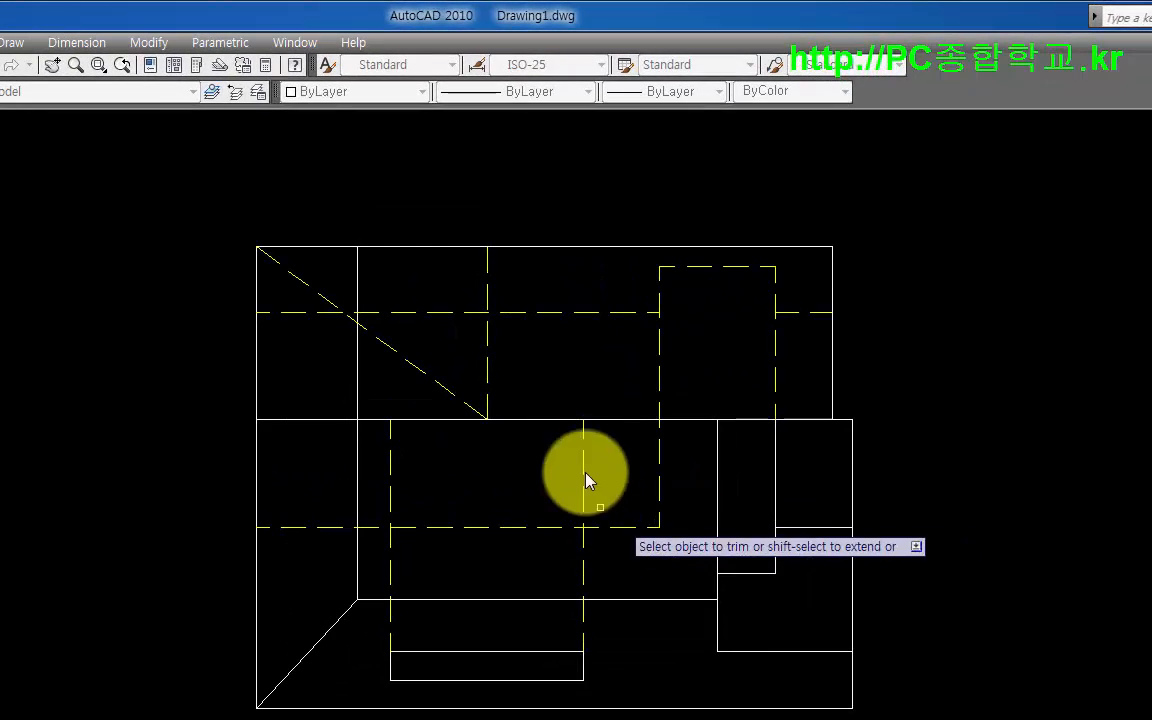
pyautogui.press('Return')
# - Trim the top view's solid middle line between the inner vertical edge and the left edge of the hidden rectangle
pyautogui.moveTo(443, 447); pyautogui.dragTo(452, 456, button='middle')
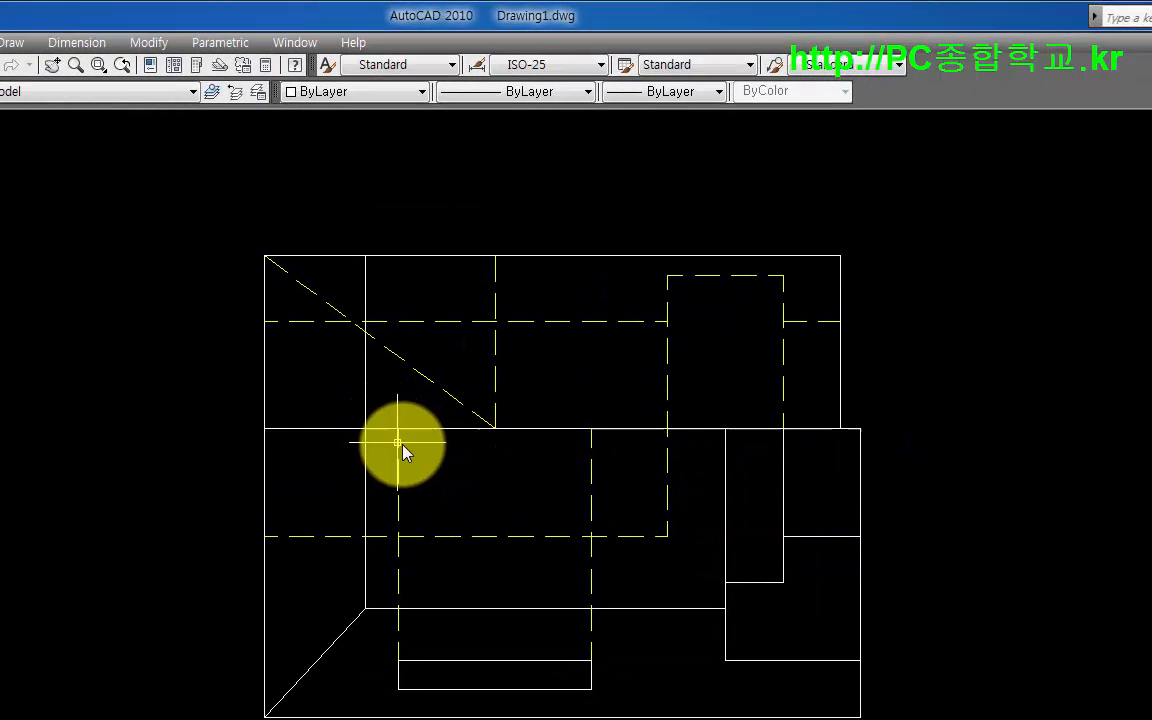
pyautogui.write('tr')
pyautogui.press('Return')
pyautogui.press('Return')
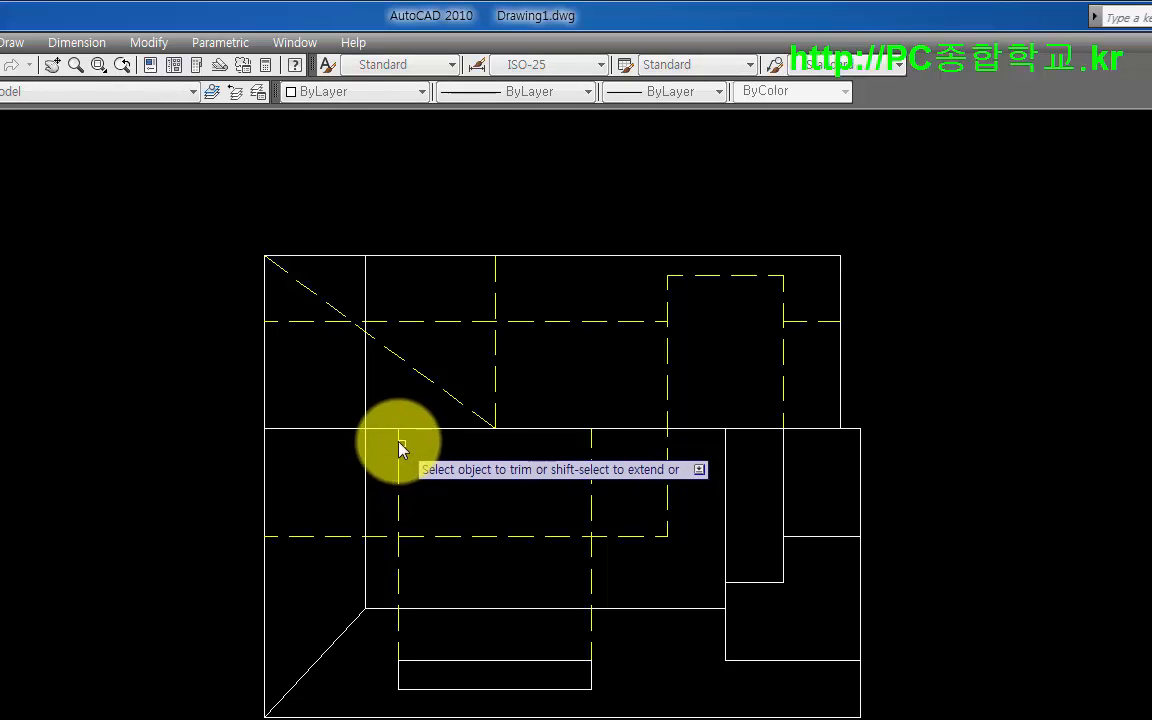
pyautogui.click(383, 433)
pyautogui.click(384, 430)
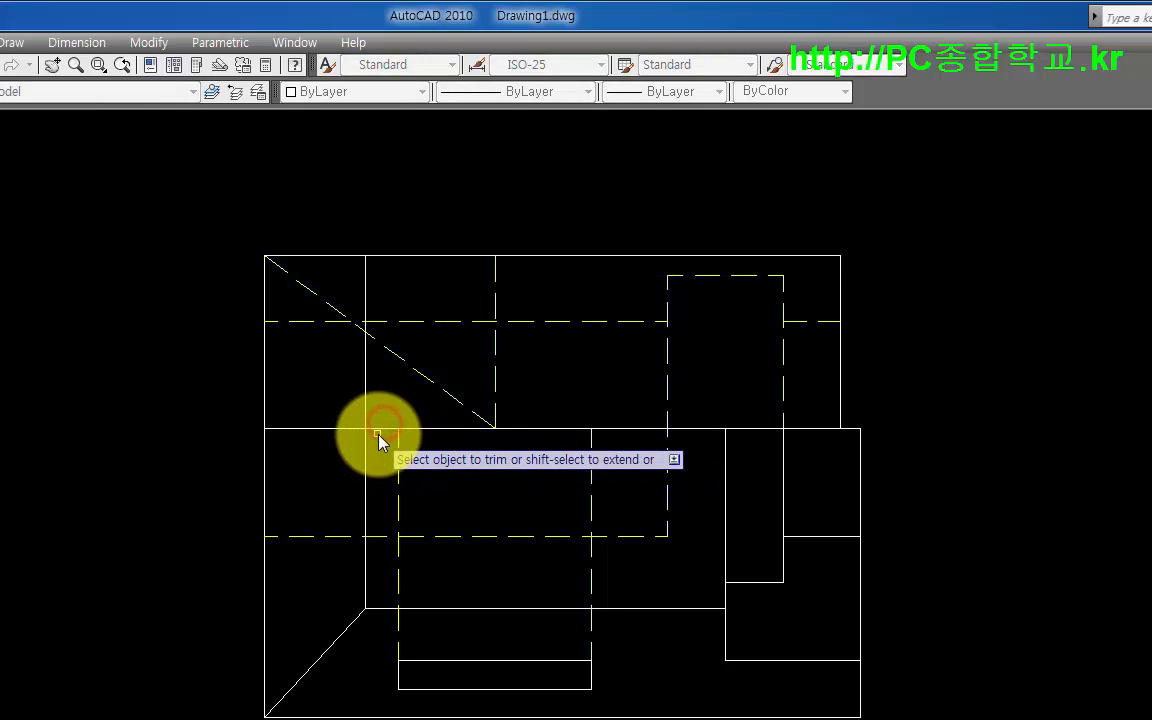
pyautogui.click(383, 429)
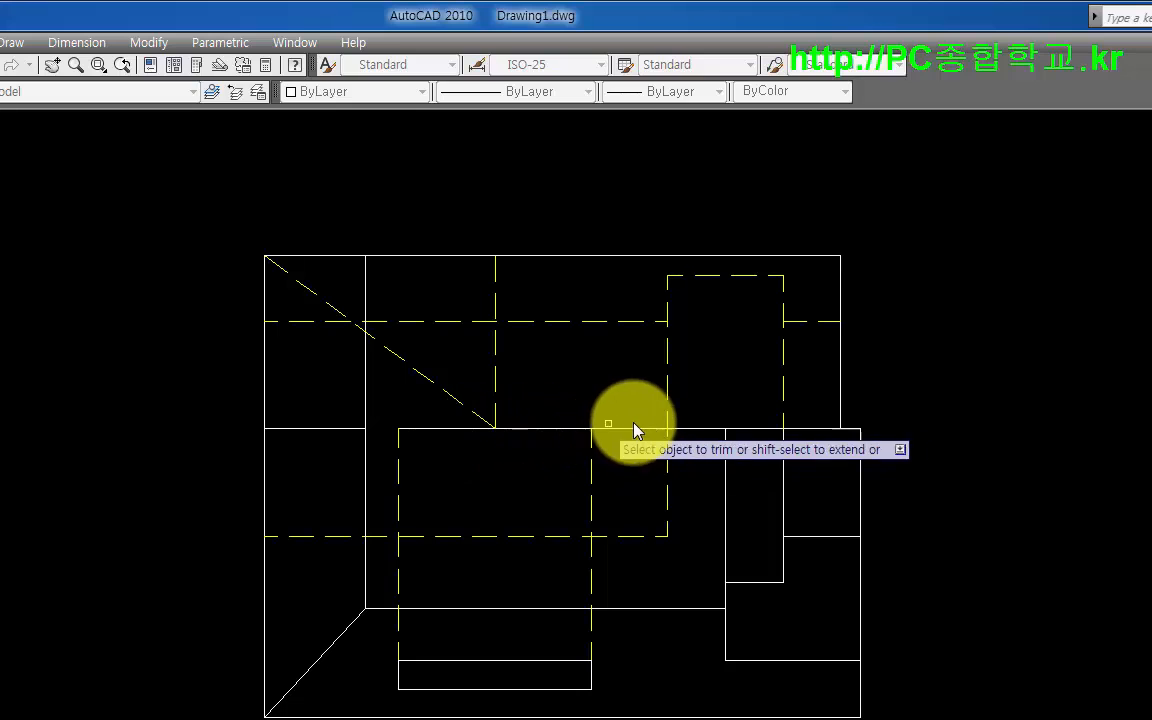
# - Break the middle horizontal line at the solid vertical step edge and put the portion left of it on the hidden layer
pyautogui.click(716, 430)
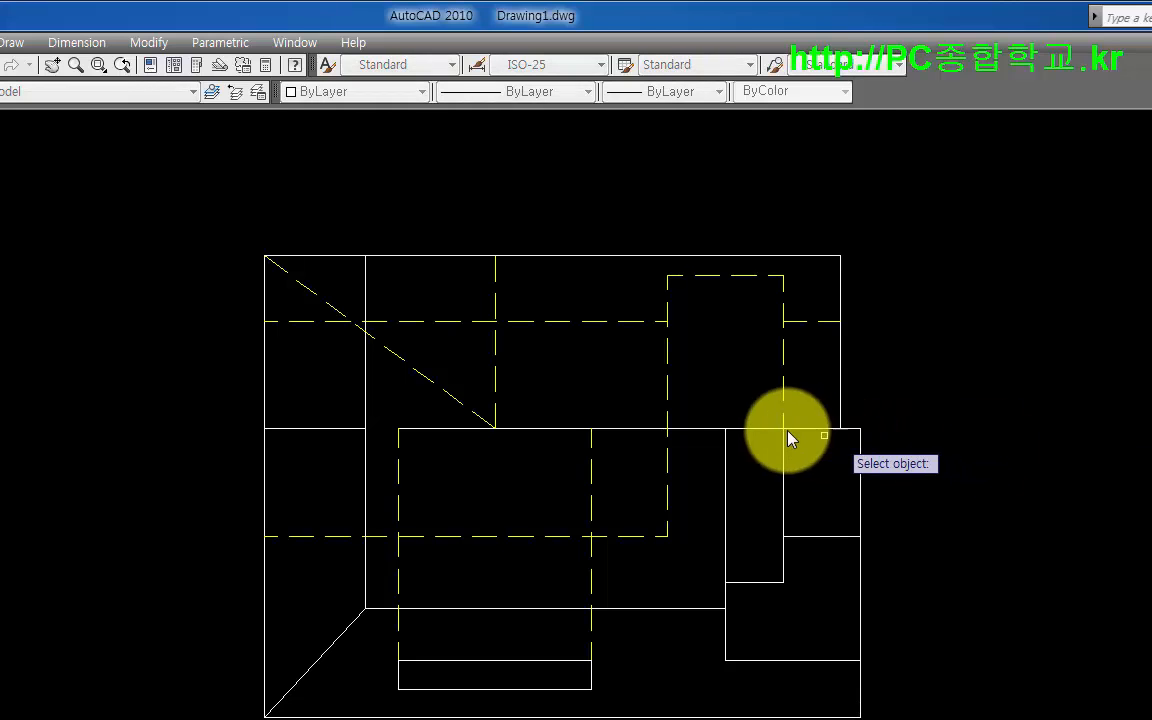
pyautogui.click(745, 429)
pyautogui.click(728, 430)
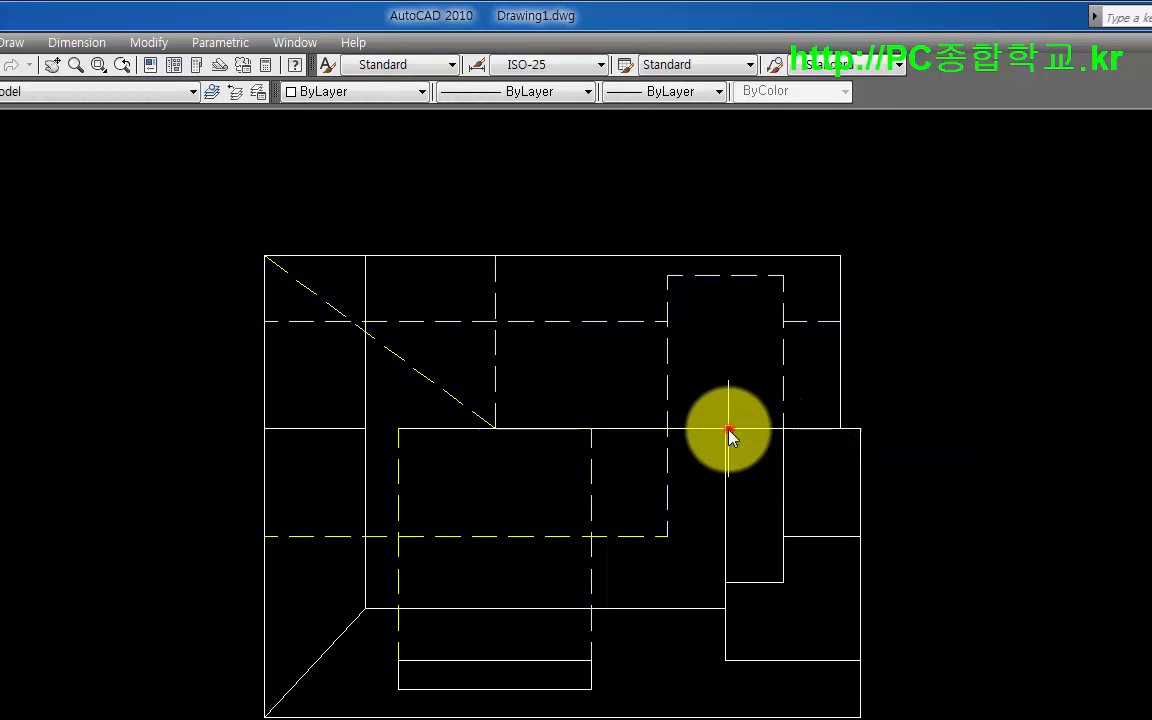
pyautogui.click(617, 438)
pyautogui.click(610, 405)
pyautogui.click(68, 90)
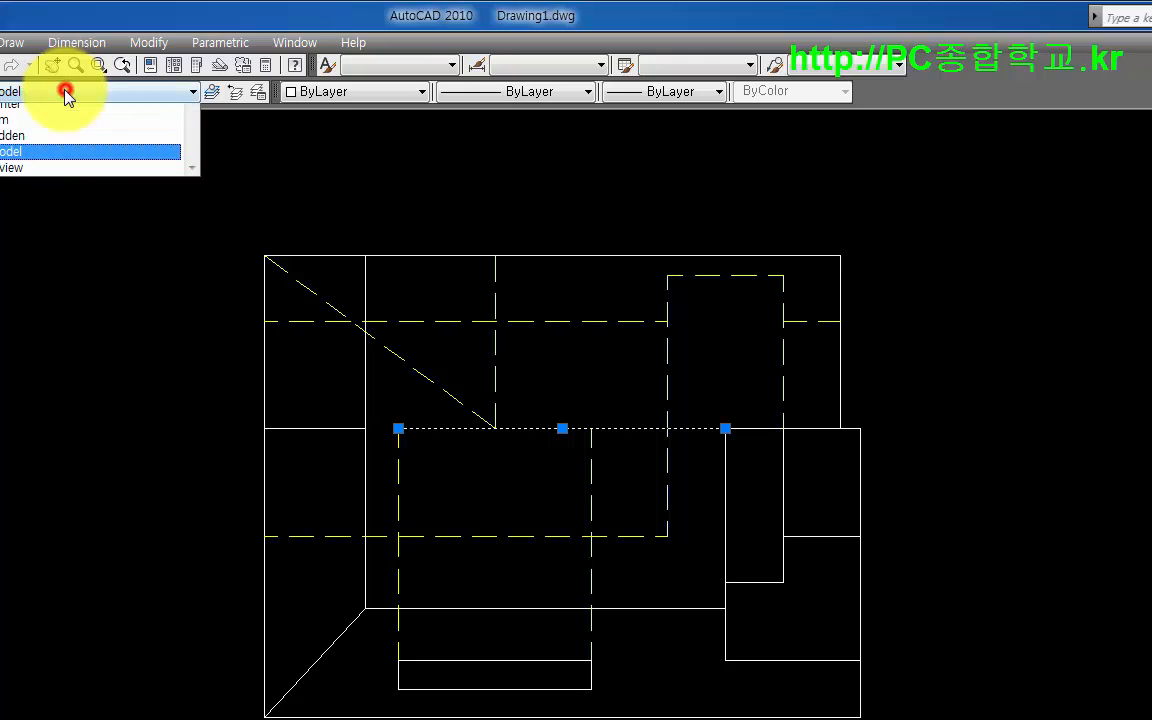
pyautogui.click(50, 141)
pyautogui.press('Escape')
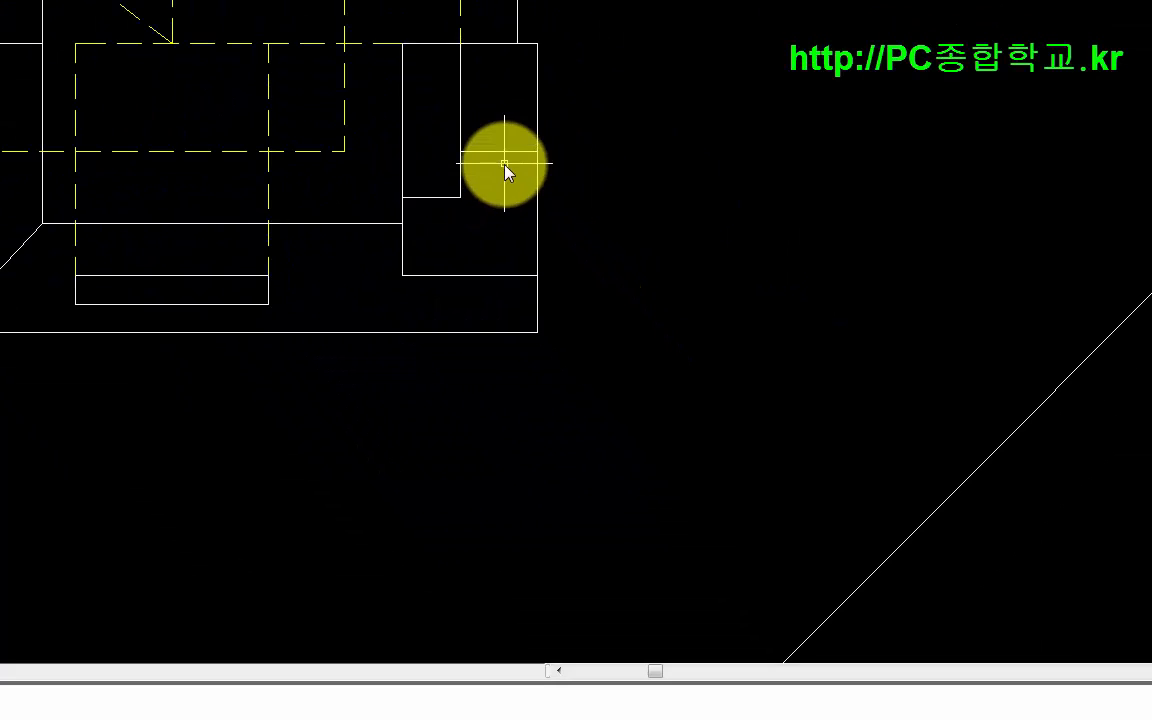
# - Draw a vertical projection line from the front view's upper hidden line, where it meets the sloped edge, up through the top view
pyautogui.moveTo(606, 375); pyautogui.dragTo(609, 481, button='middle')
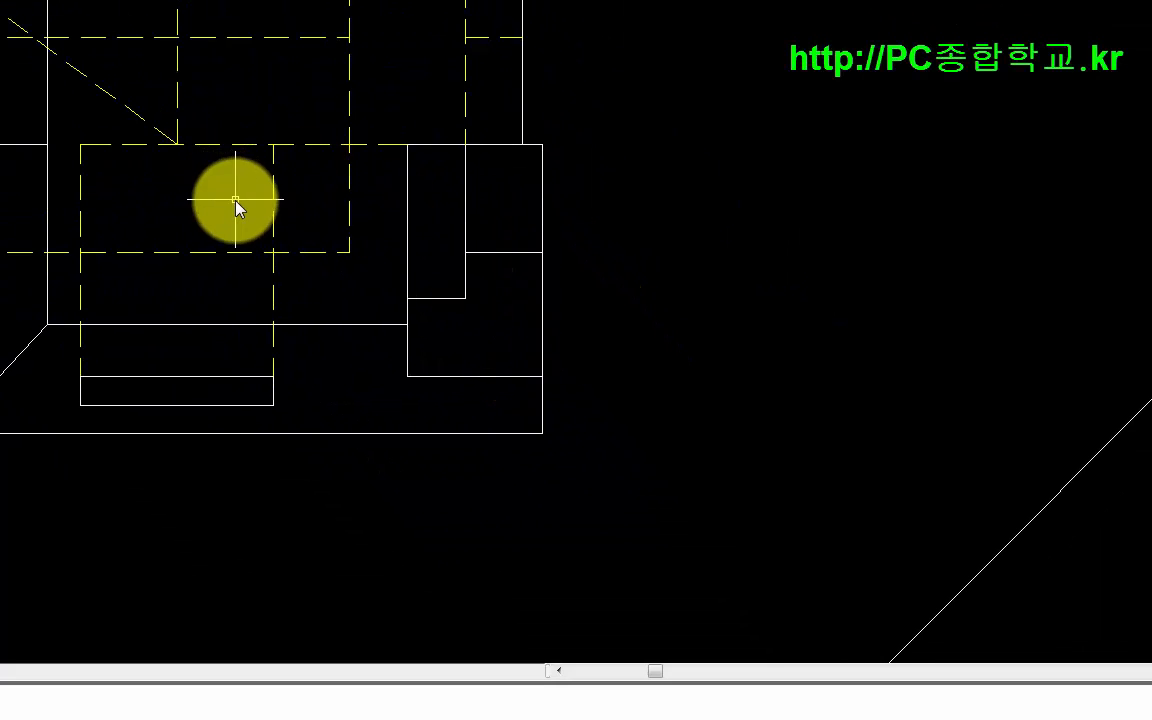
pyautogui.moveTo(235, 199); pyautogui.dragTo(263, 147, button='middle')
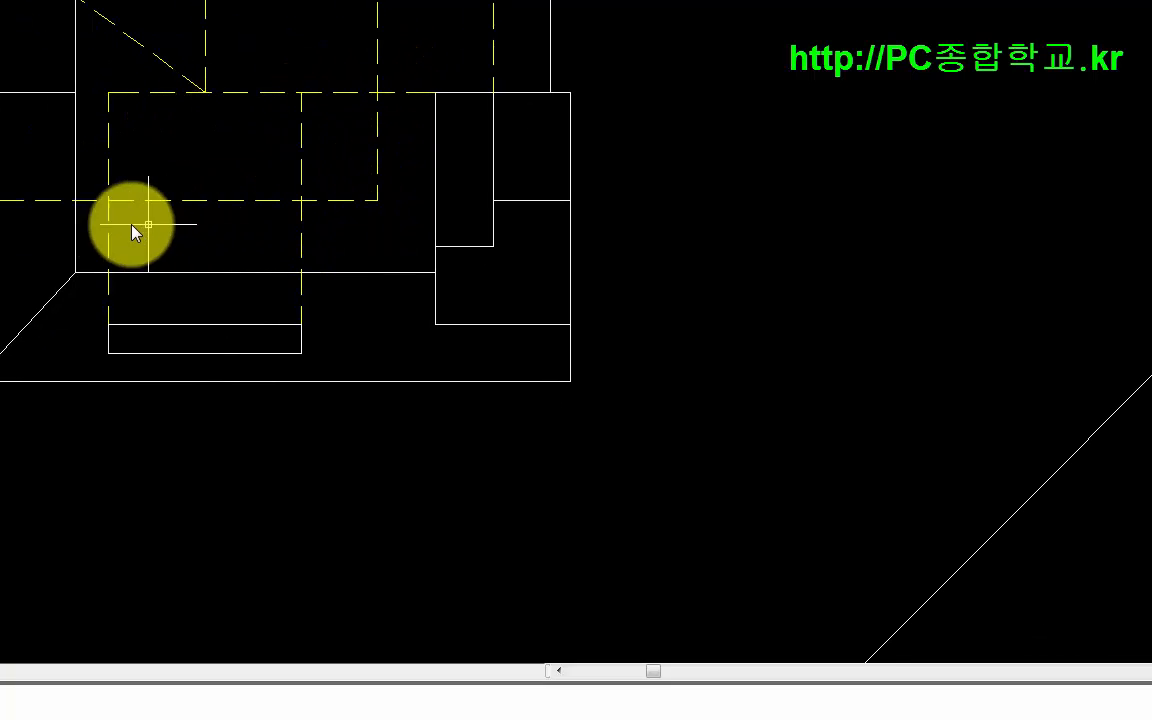
pyautogui.scroll(-2, 312, 433)
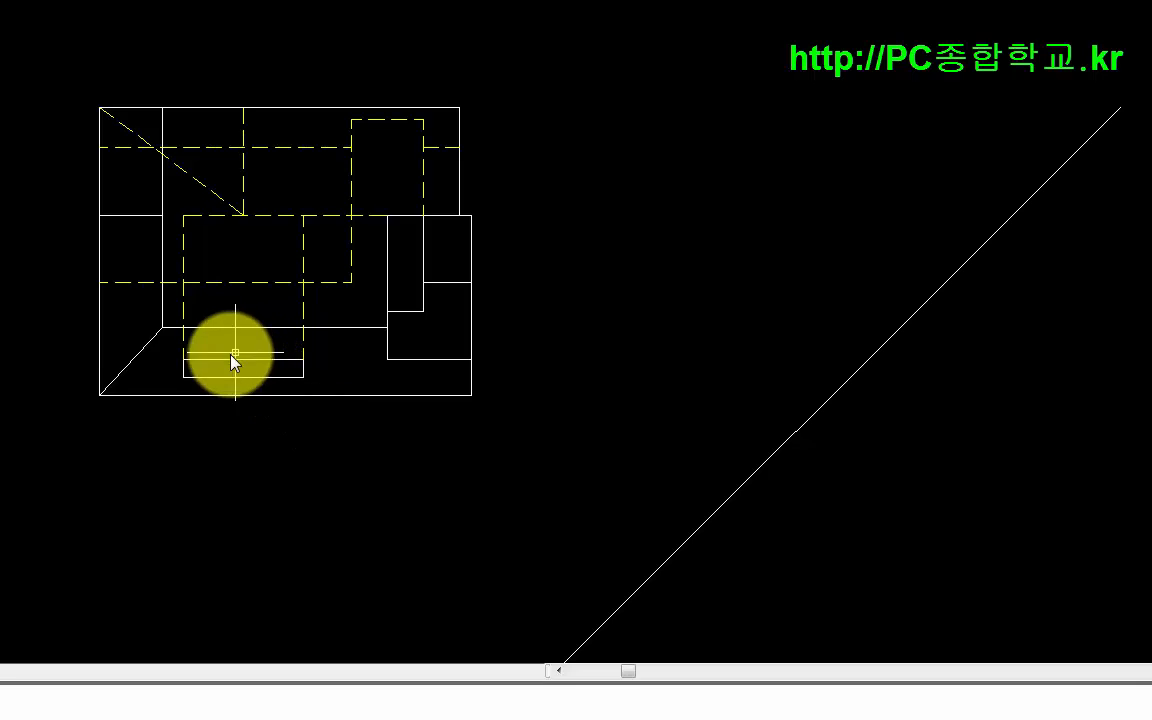
pyautogui.moveTo(181, 313)
pyautogui.mouseDown(button='middle')
pyautogui.moveTo(180, 95)
pyautogui.moveTo(203, 13)
pyautogui.mouseUp(button='middle')
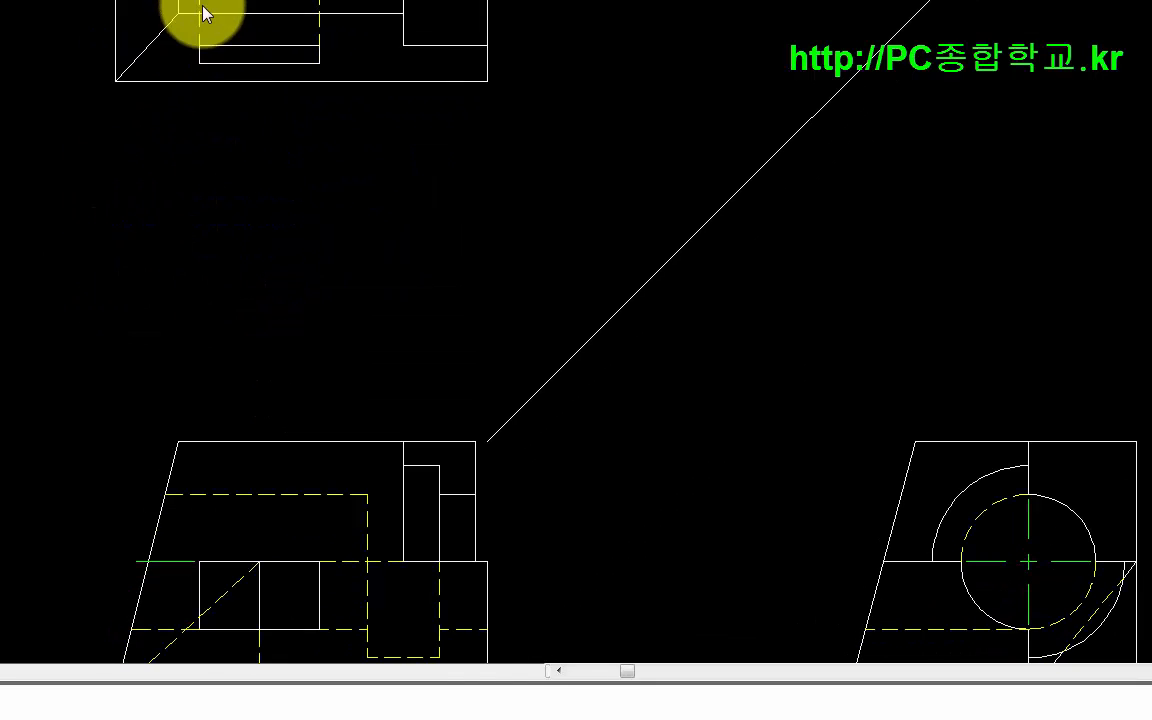
pyautogui.moveTo(266, 185); pyautogui.dragTo(193, 114, button='middle')
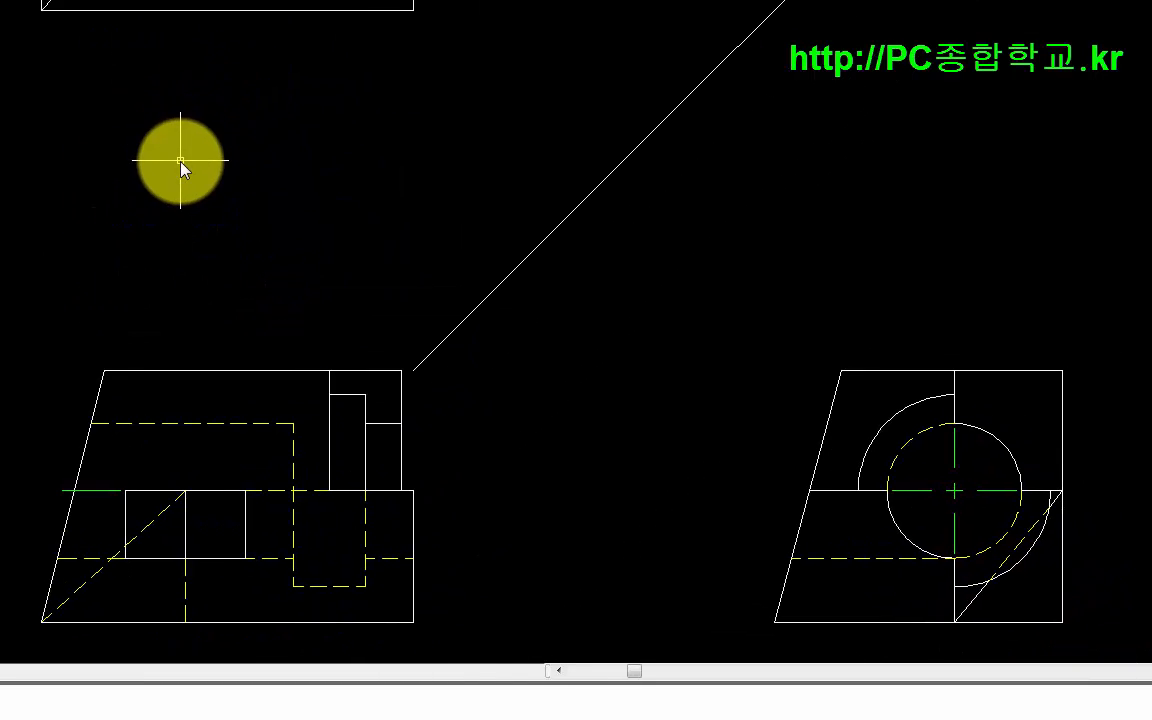
pyautogui.press('l')
pyautogui.press('Return')
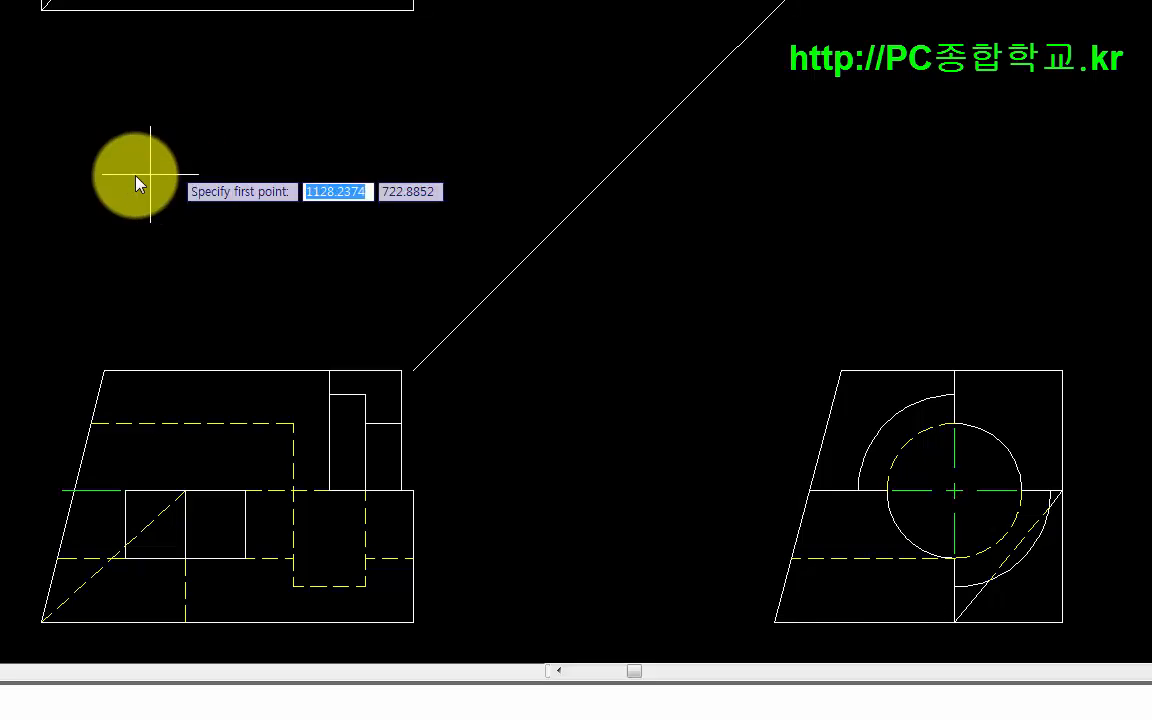
pyautogui.click(90, 424)
pyautogui.moveTo(104, 200); pyautogui.dragTo(110, 275, button='middle')
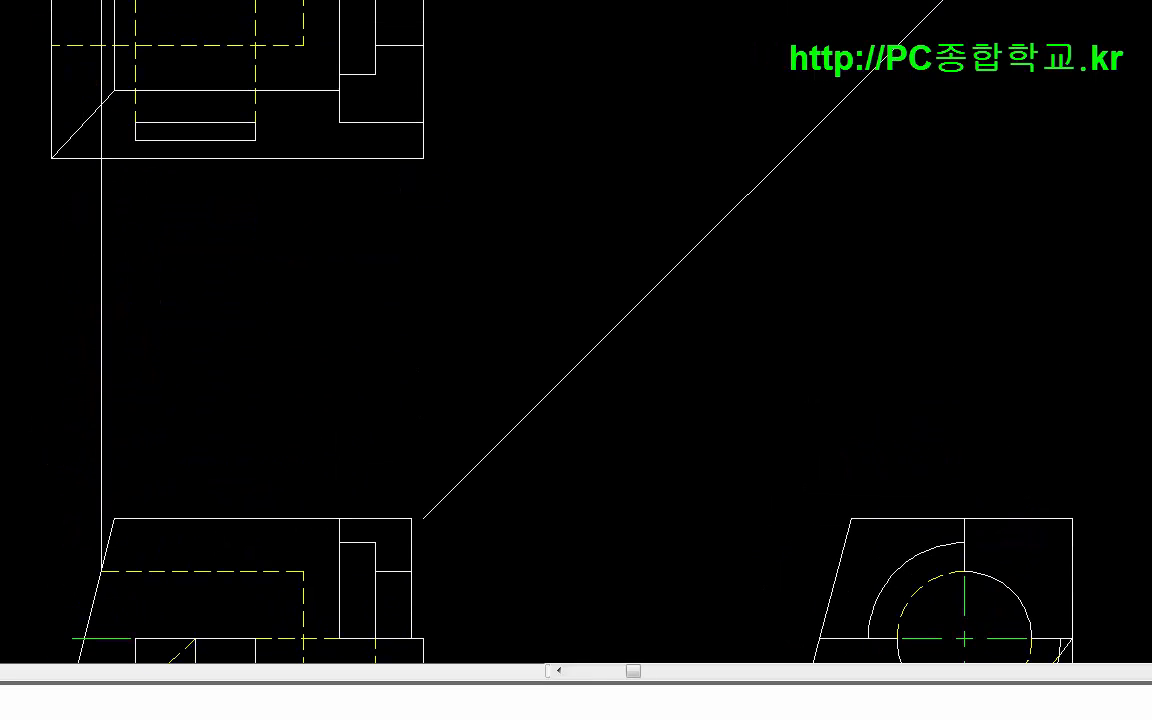
pyautogui.moveTo(185, 283); pyautogui.dragTo(168, 210, button='middle')
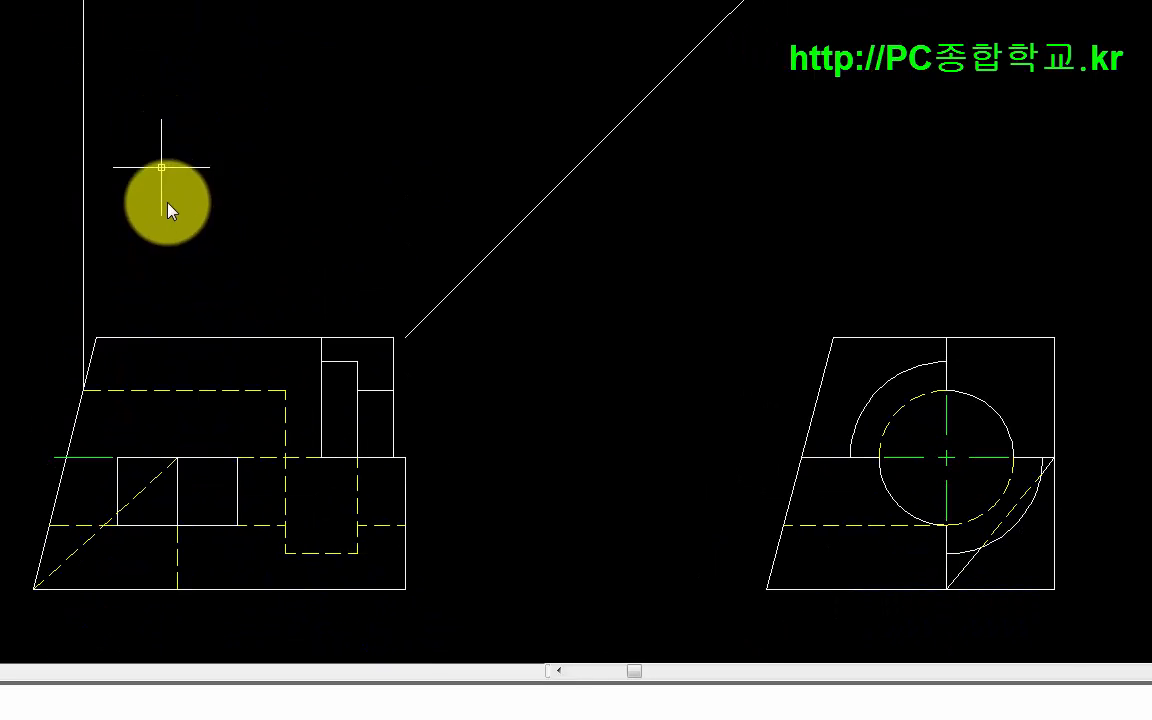
# - Draw vertical projection lines through the top view from the points where the center line and lower hidden line meet the sloped edge
pyautogui.click(68, 458)
pyautogui.moveTo(112, 172)
pyautogui.mouseDown(button='middle')
pyautogui.moveTo(128, 265)
pyautogui.moveTo(191, 418)
pyautogui.moveTo(57, 34)
pyautogui.mouseUp(button='middle')
pyautogui.press('Return')
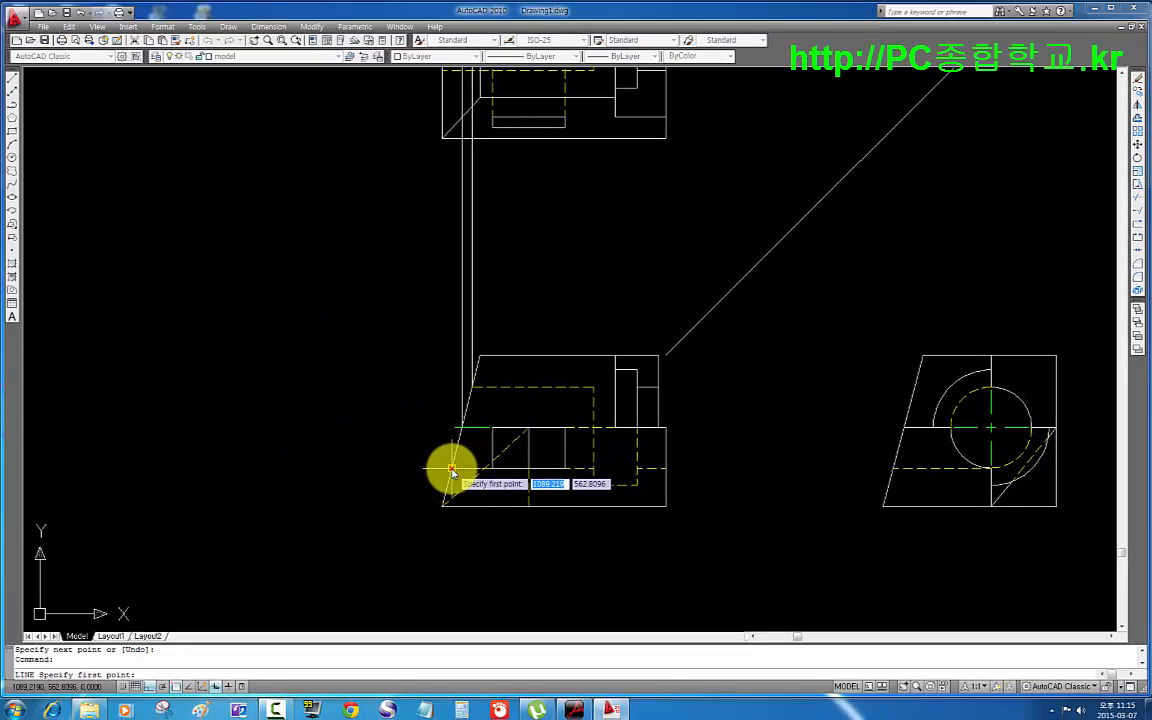
pyautogui.click(453, 470)
pyautogui.moveTo(450, 278)
pyautogui.mouseDown(button='middle')
pyautogui.moveTo(481, 530)
pyautogui.moveTo(471, 568)
pyautogui.mouseUp(button='middle')
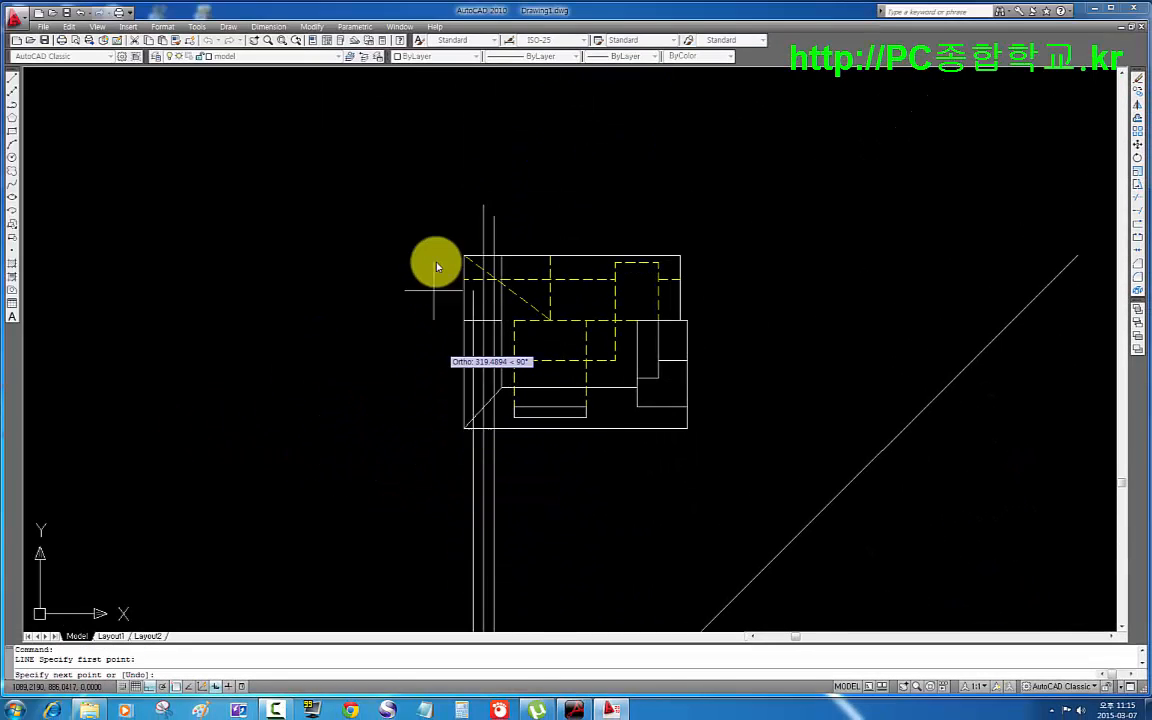
pyautogui.click(461, 210)
pyautogui.scroll(3, 496, 303)
pyautogui.press('Return')
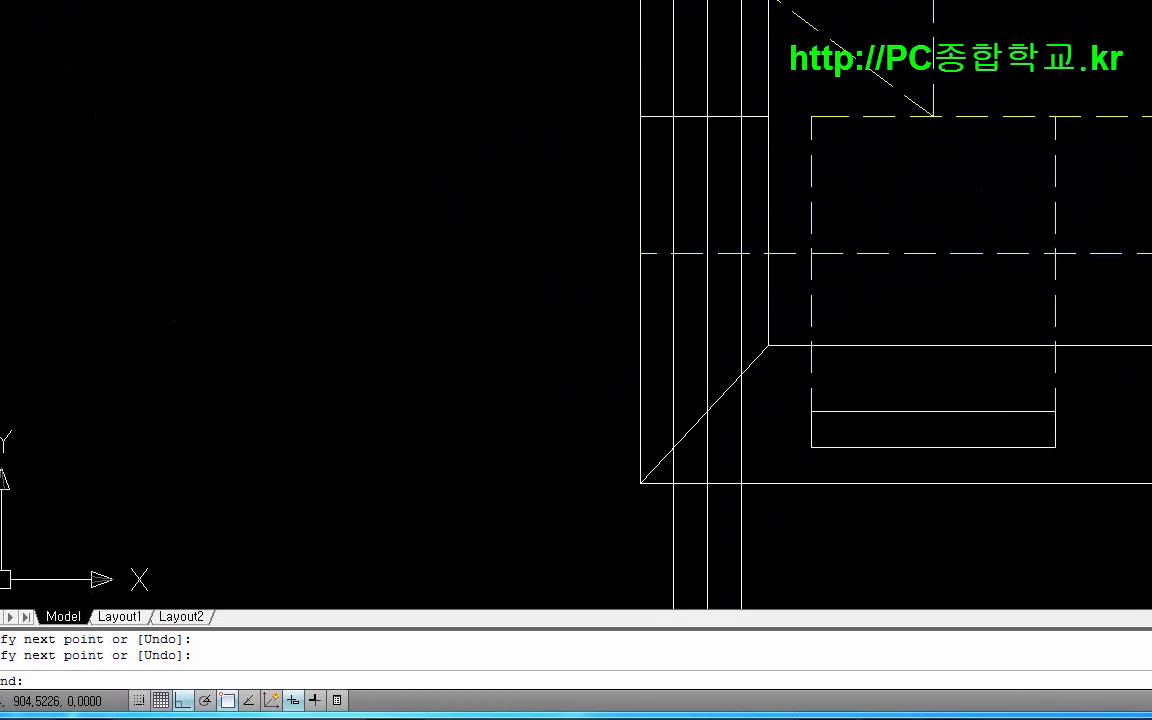
# - Draw an ellipse in the top view, spanning the outer projection lines on the middle horizontal line and reaching the lower hidden line
pyautogui.click(188, 21)
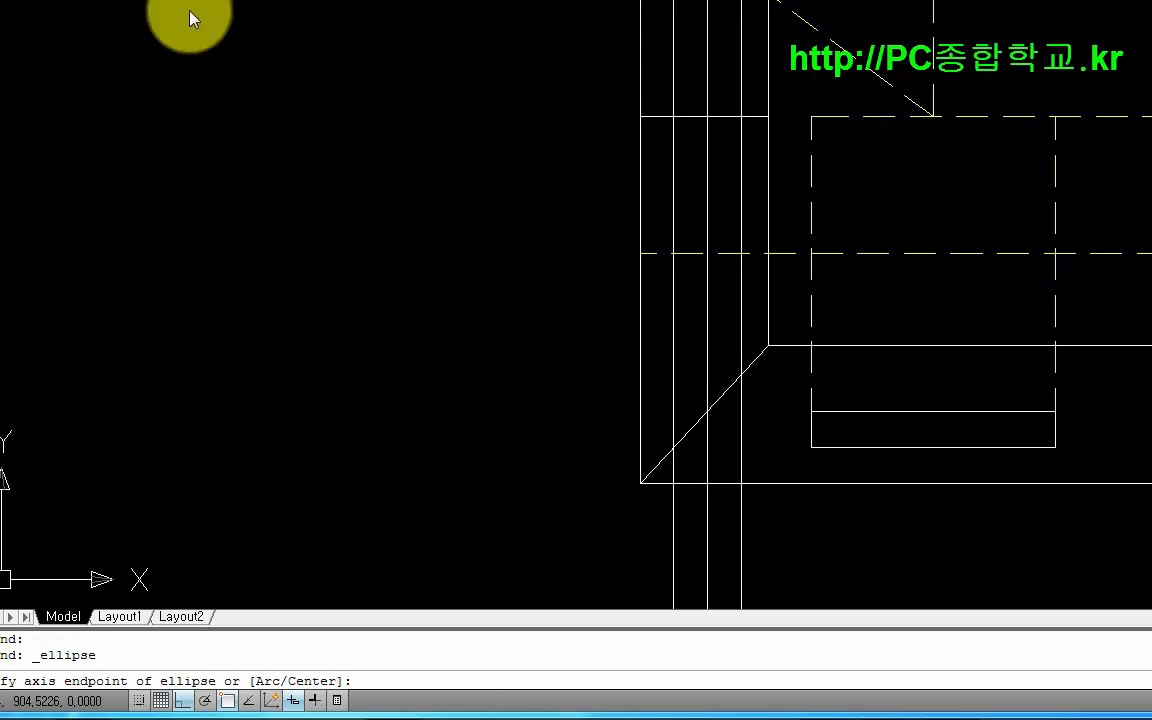
pyautogui.click(668, 117)
pyautogui.click(741, 117)
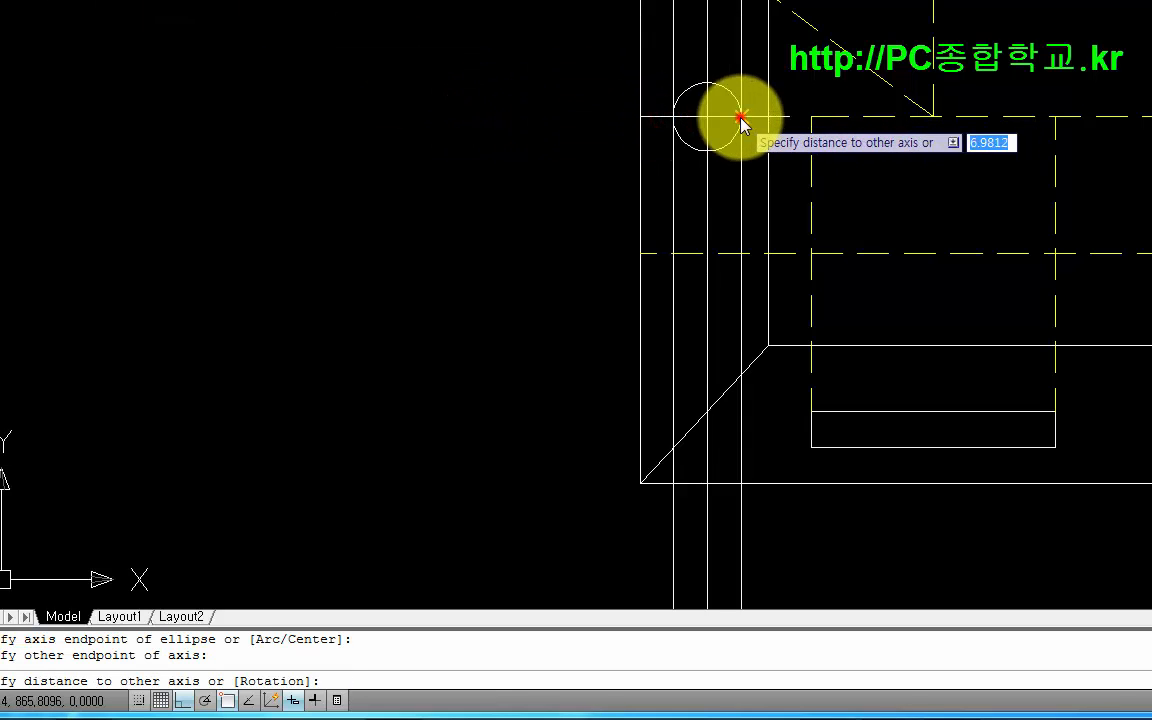
pyautogui.click(710, 257)
pyautogui.press('Escape')
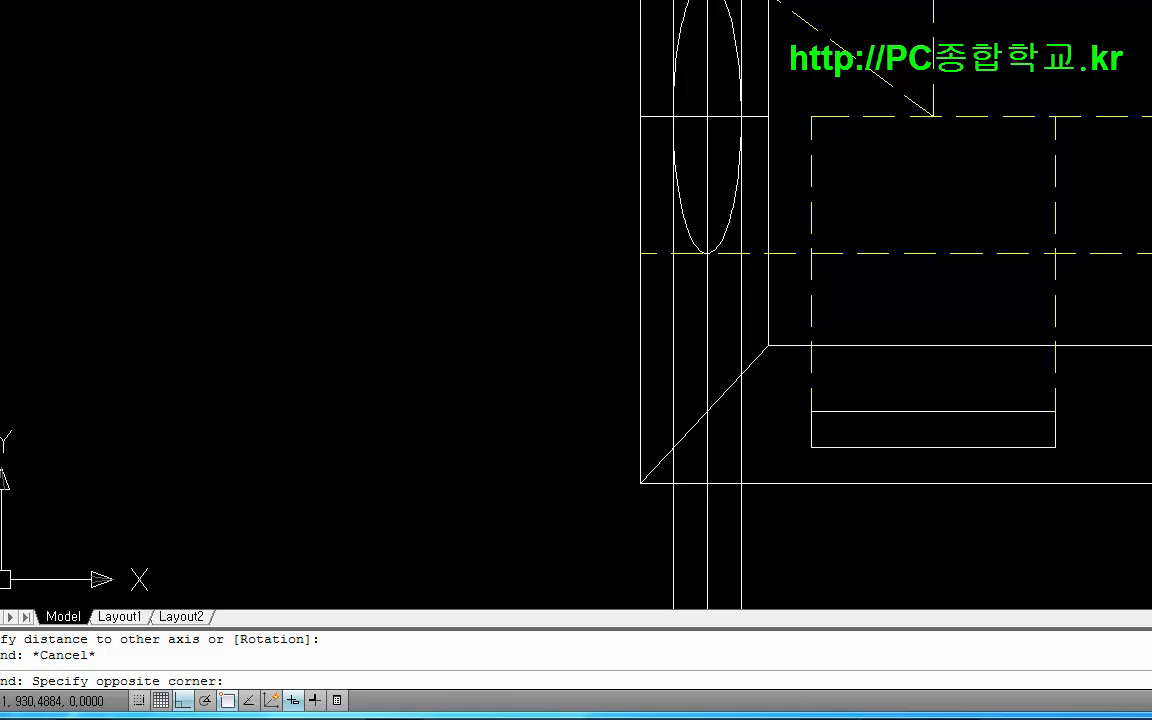
pyautogui.press('Escape')
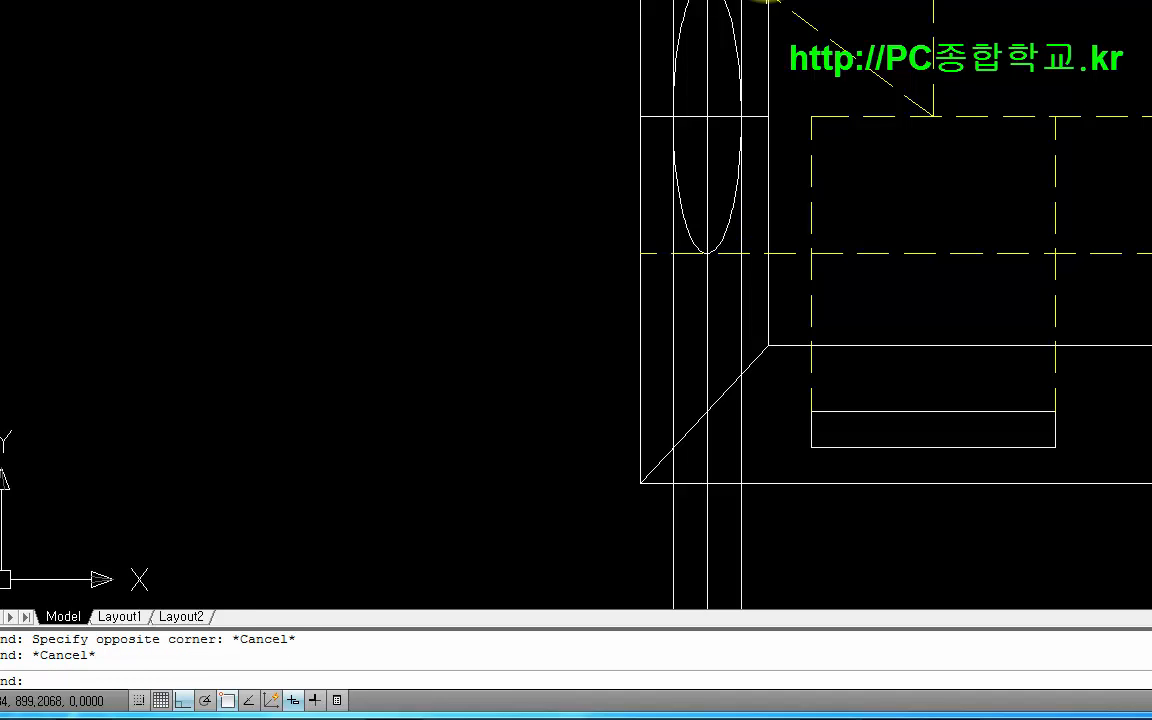
# - Put the horizontal and vertical lines crossing at the ellipse's middle on the center layer
pyautogui.click(721, 99)
pyautogui.click(682, 163)
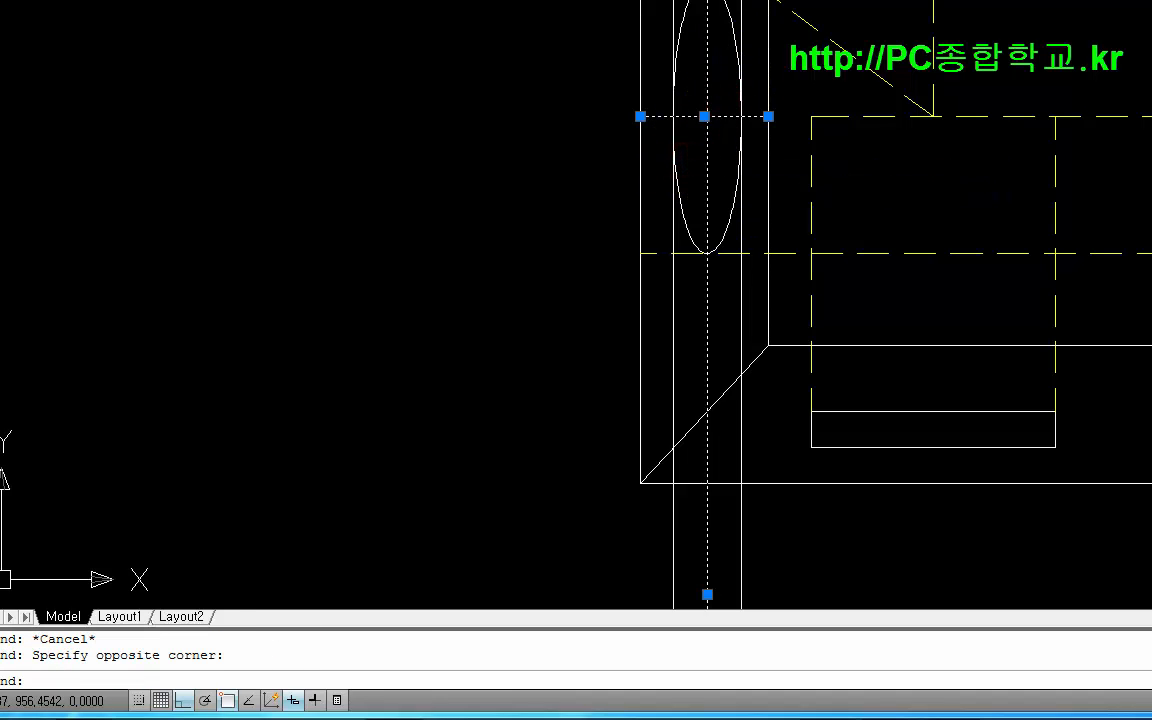
pyautogui.press('Escape')
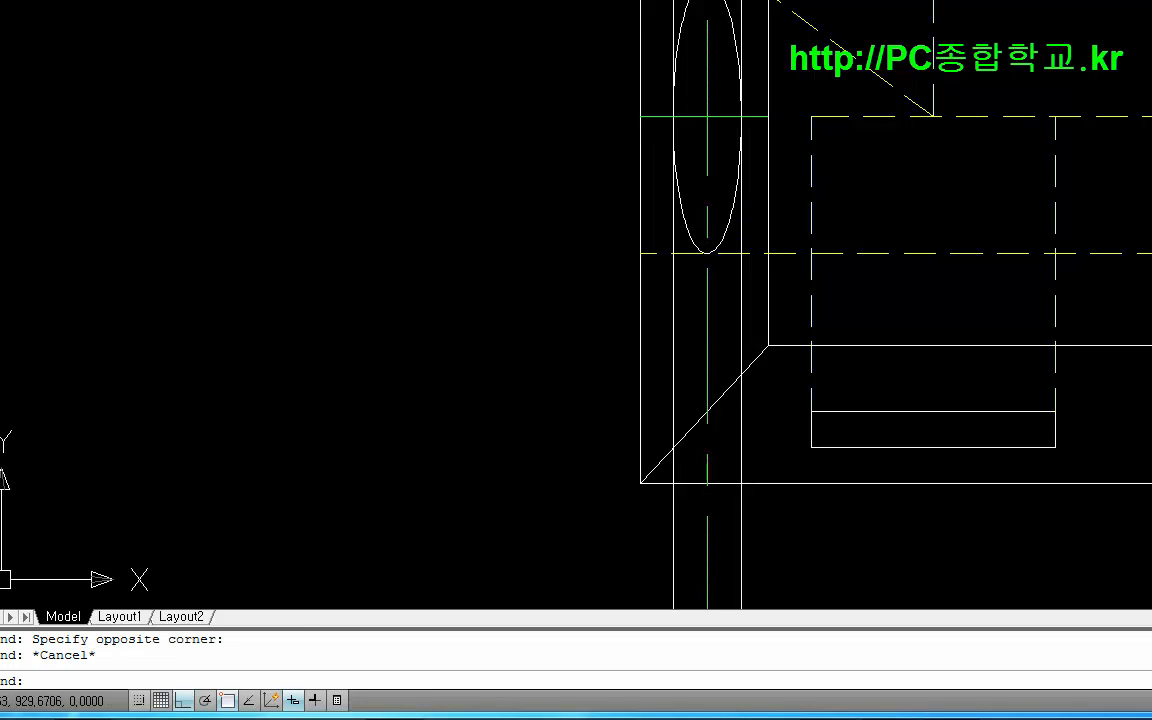
# - Trim the upper and lower horizontal hidden lines so they start at the ellipse's top and bottom points
pyautogui.write('tr')
pyautogui.press('Return')
pyautogui.press('Return')
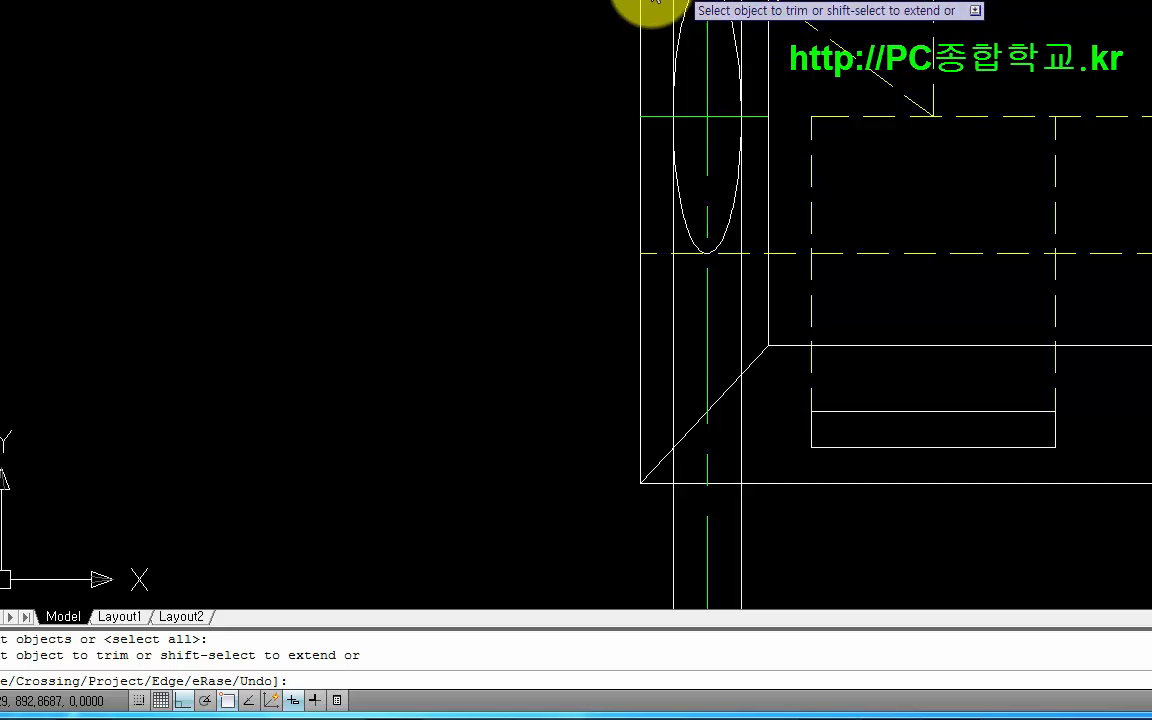
pyautogui.click(682, 6)
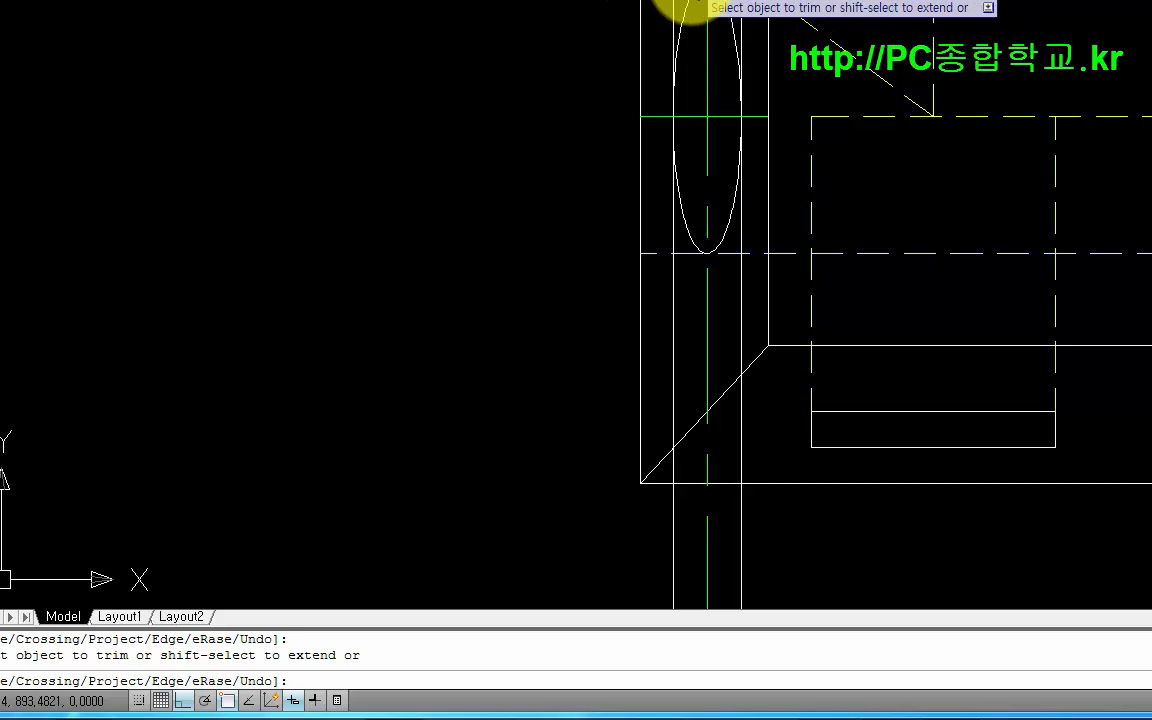
pyautogui.click(652, 256)
pyautogui.click(681, 255)
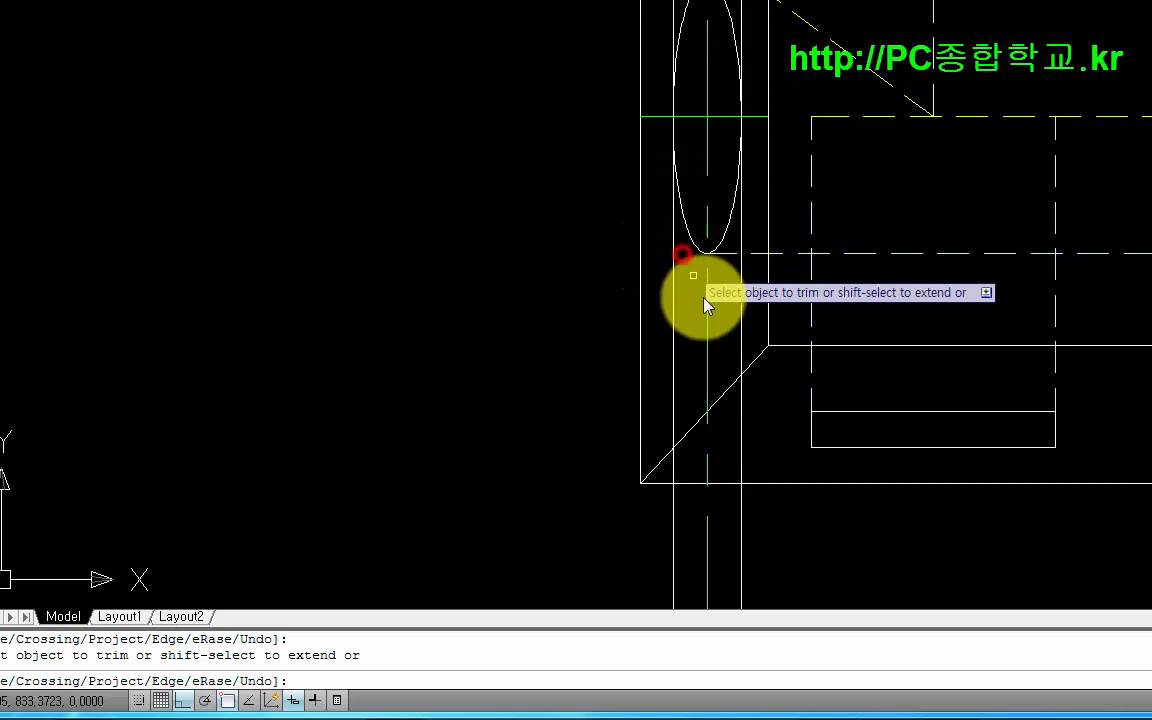
pyautogui.press('Return')
# - Erase the two outer vertical projection lines tangent to the ellipse's sides
pyautogui.click(741, 298)
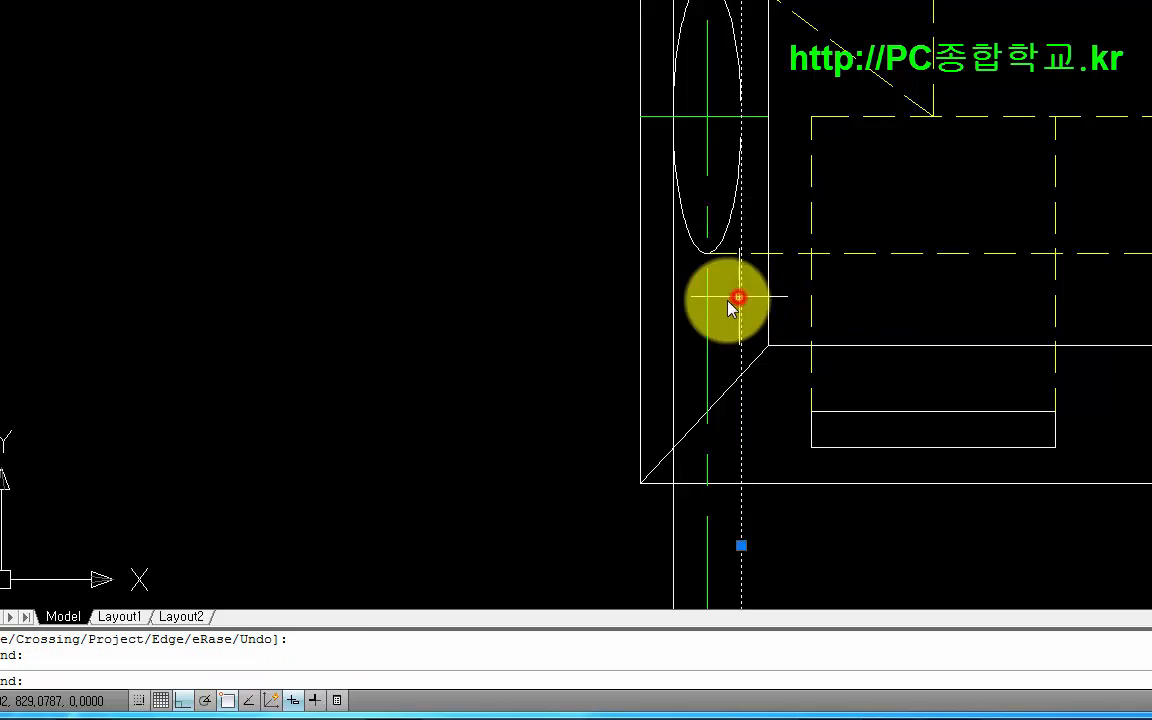
pyautogui.click(673, 300)
pyautogui.press('Delete')
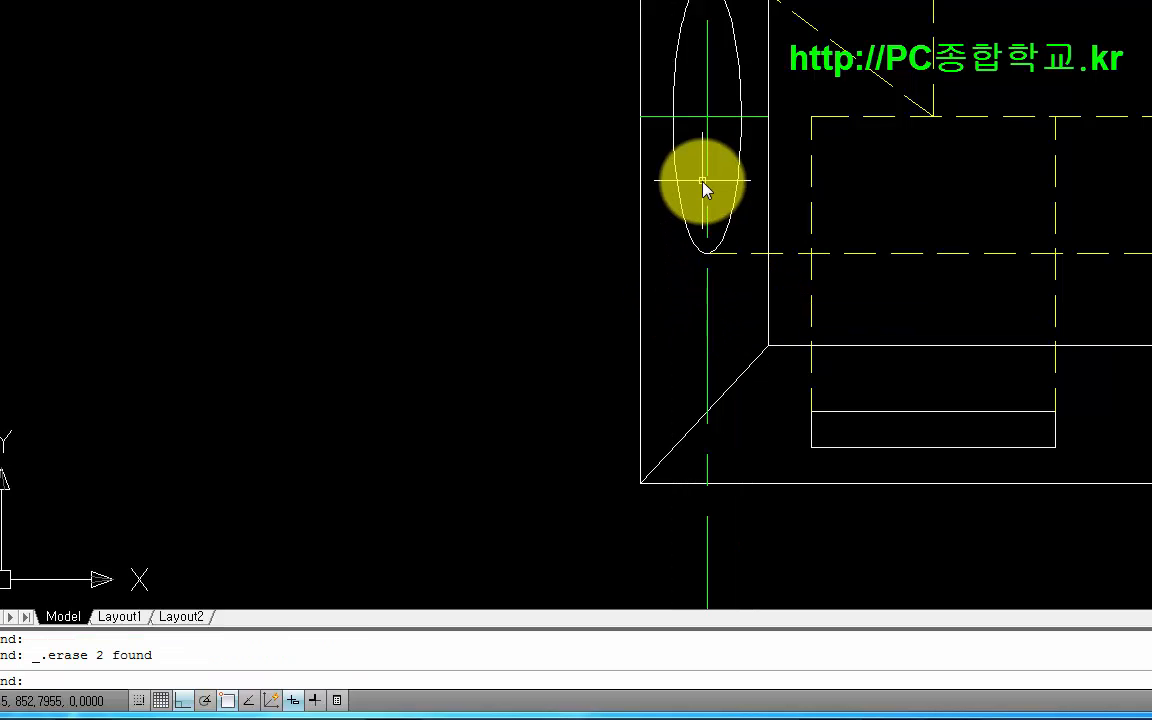
# - Offset the top view's ellipse 5 units outward
pyautogui.write('o')
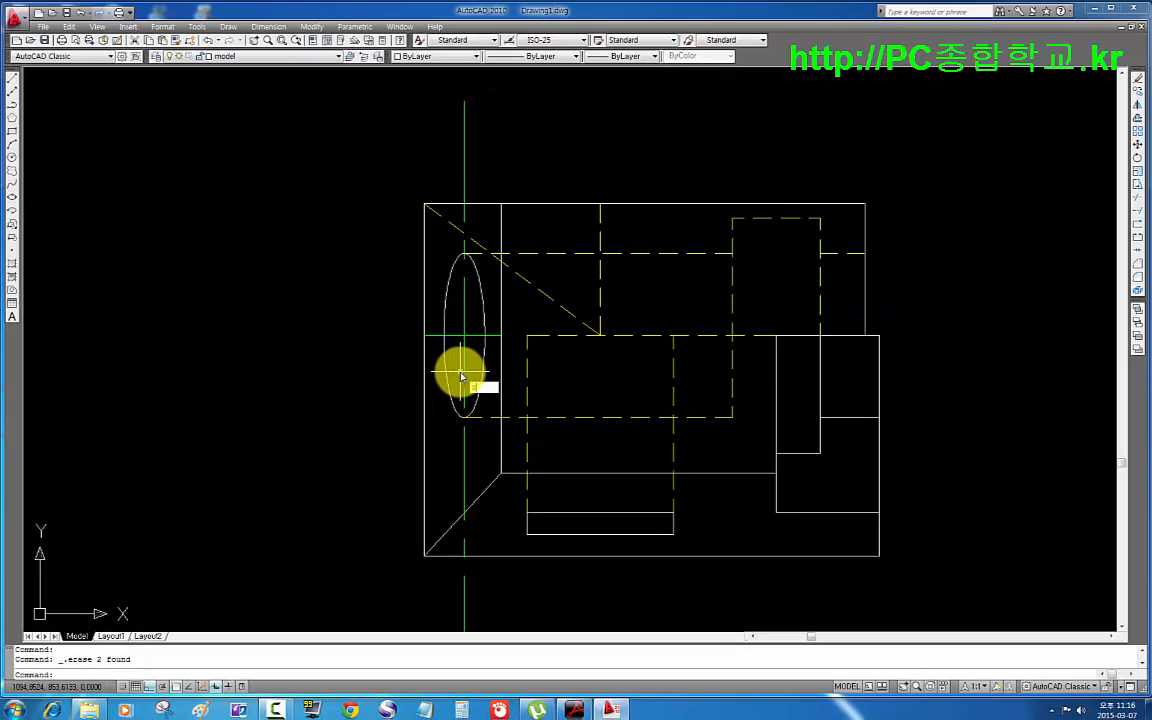
pyautogui.press('Return')
pyautogui.scroll(3, 437, 350)
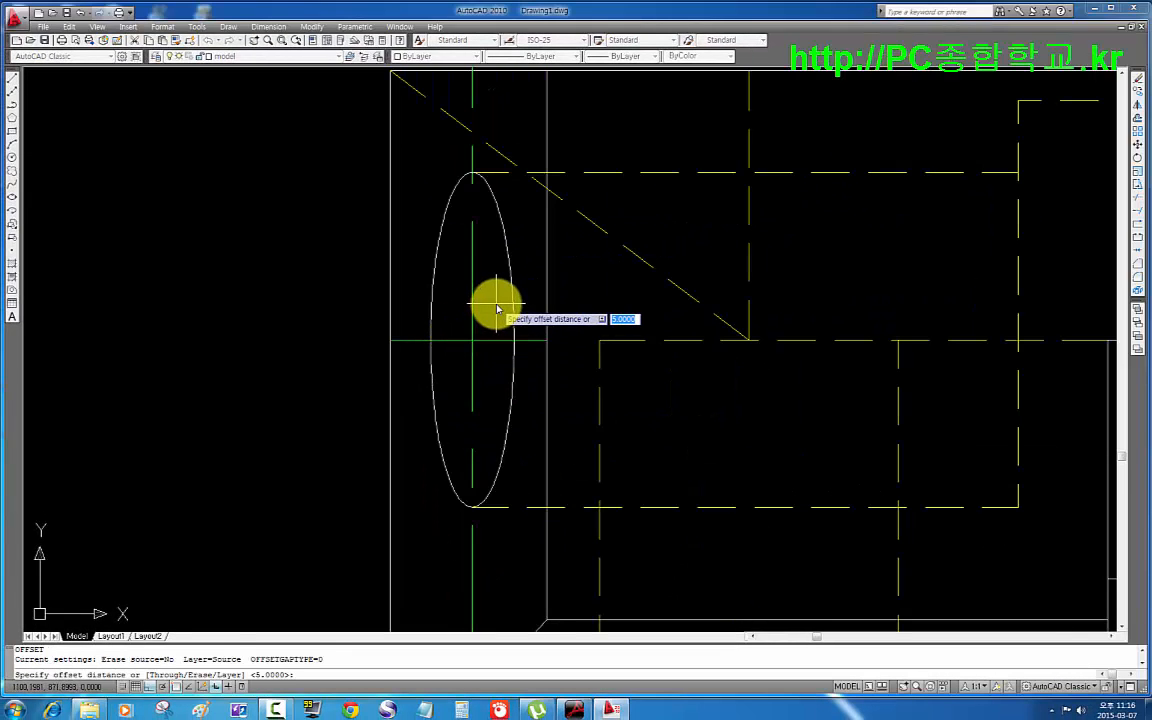
pyautogui.write('5')
pyautogui.press('Return')
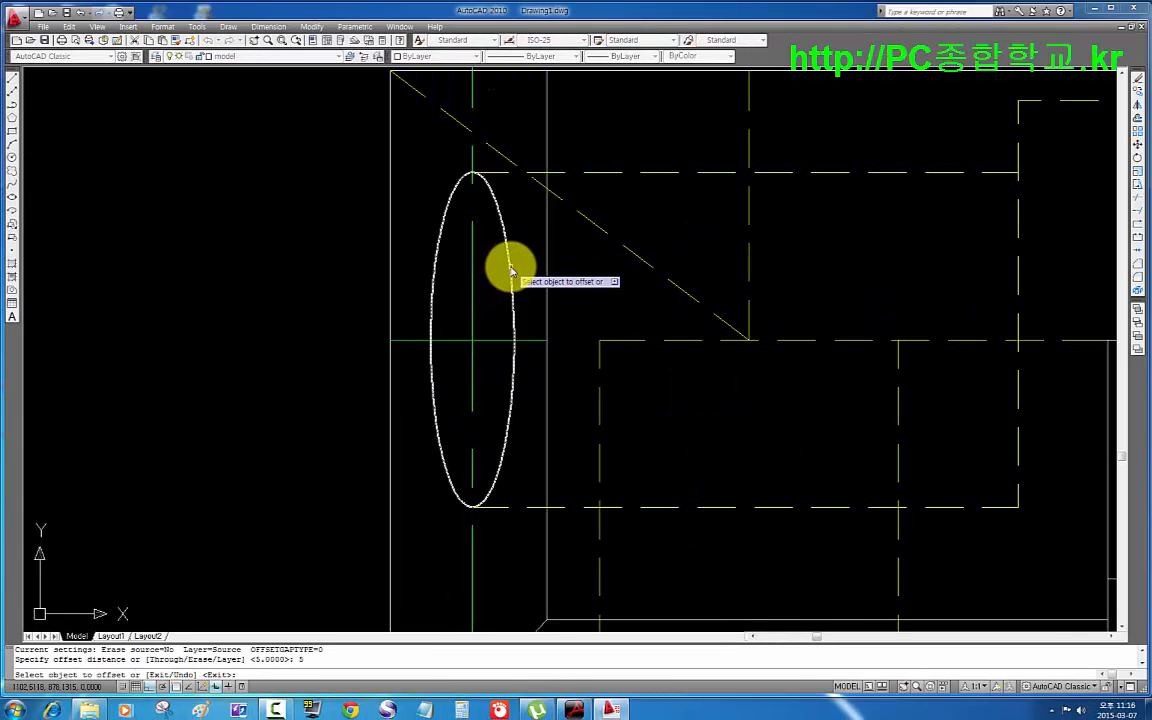
pyautogui.click(510, 266)
pyautogui.click(530, 236)
pyautogui.scroll(4, 527, 330)
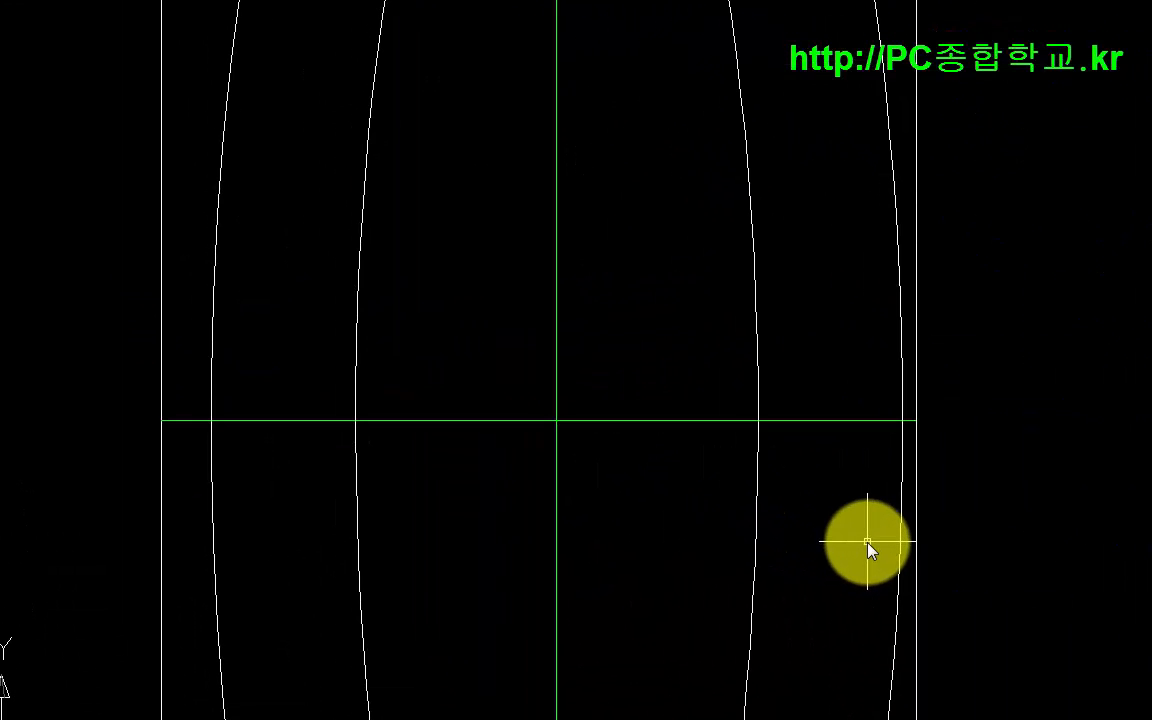
# - Trim both ends of the ellipse's horizontal center line back to the outer offset ellipse
pyautogui.press('Return')
pyautogui.press('Return')
pyautogui.scroll(3, 874, 468)
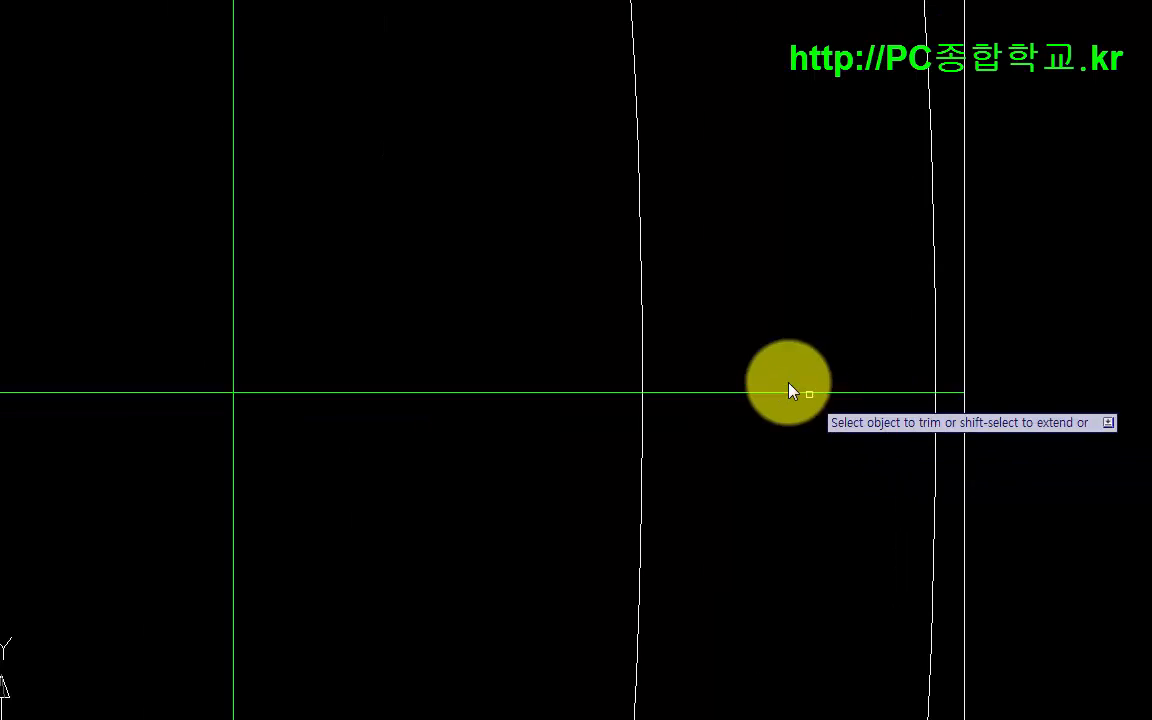
pyautogui.click(951, 392)
pyautogui.scroll(-3, 640, 444)
pyautogui.moveTo(558, 494); pyautogui.dragTo(1013, 501, button='middle')
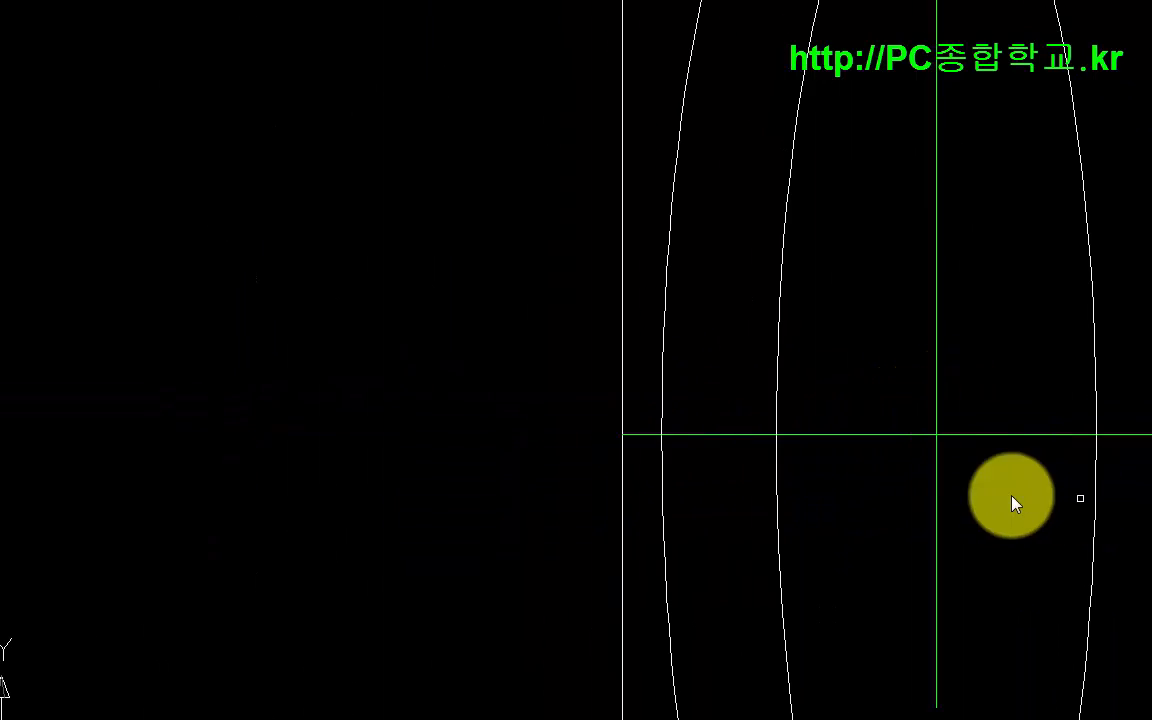
pyautogui.click(655, 443)
# - Trim the ellipse's vertical center line where it runs past the top and bottom of the outer offset ellipse
pyautogui.scroll(-5, 735, 494)
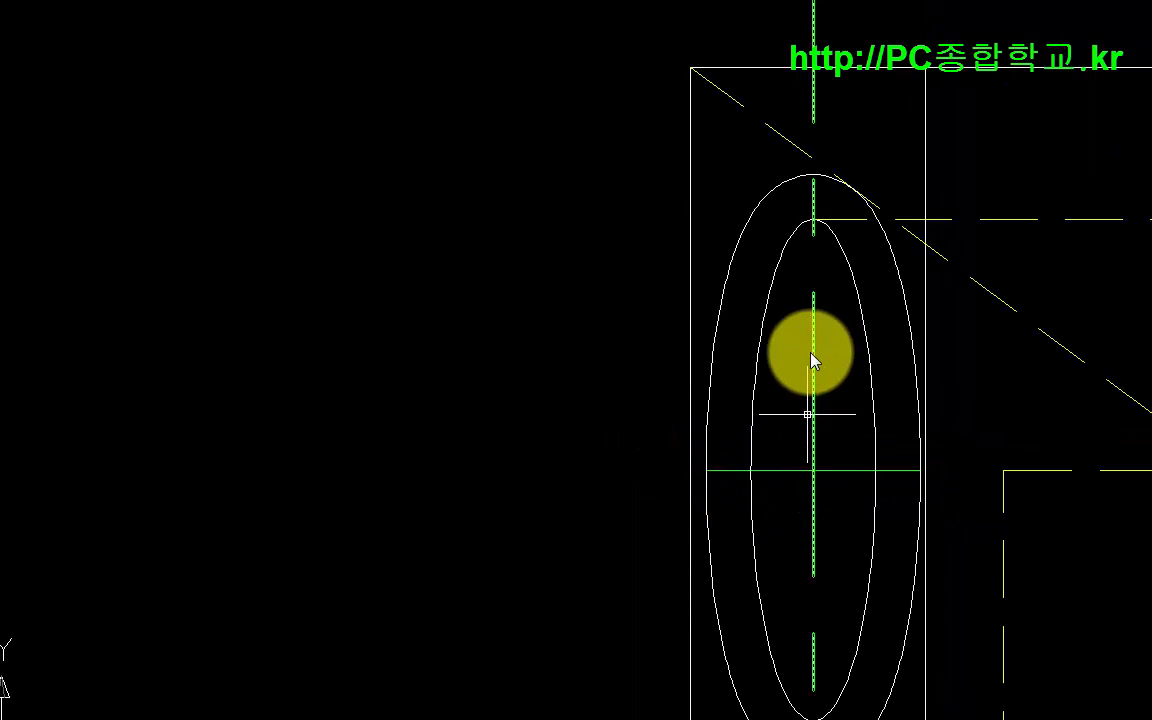
pyautogui.click(818, 232)
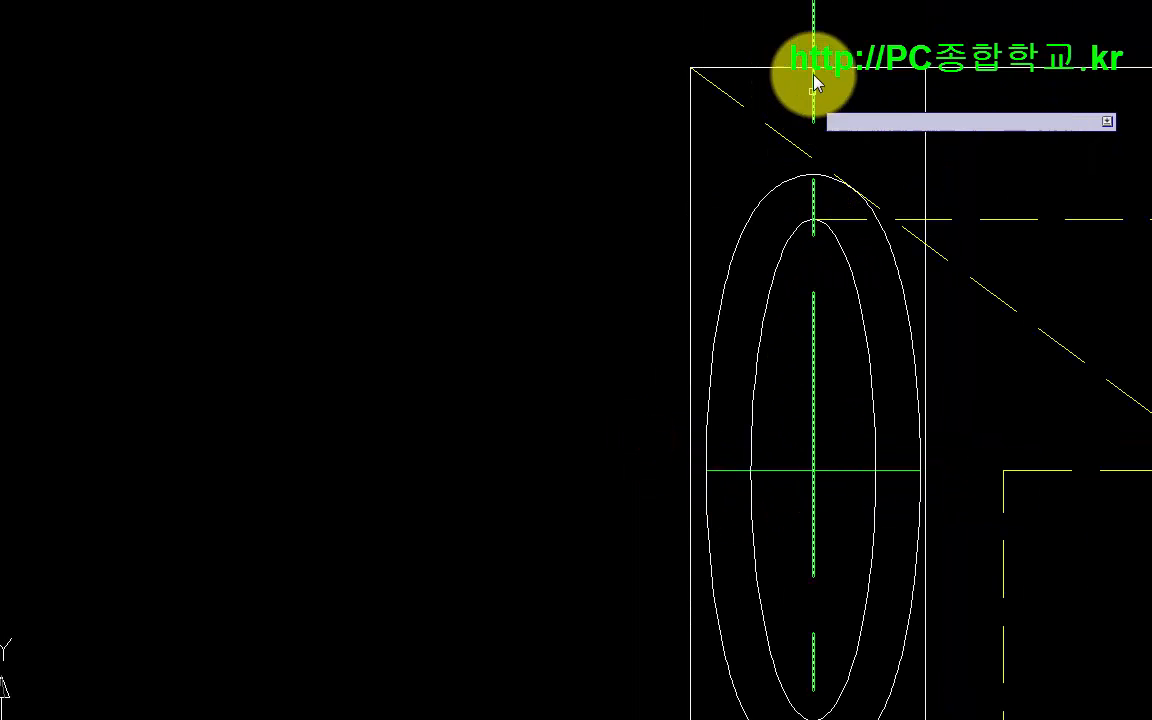
pyautogui.scroll(4, 812, 188)
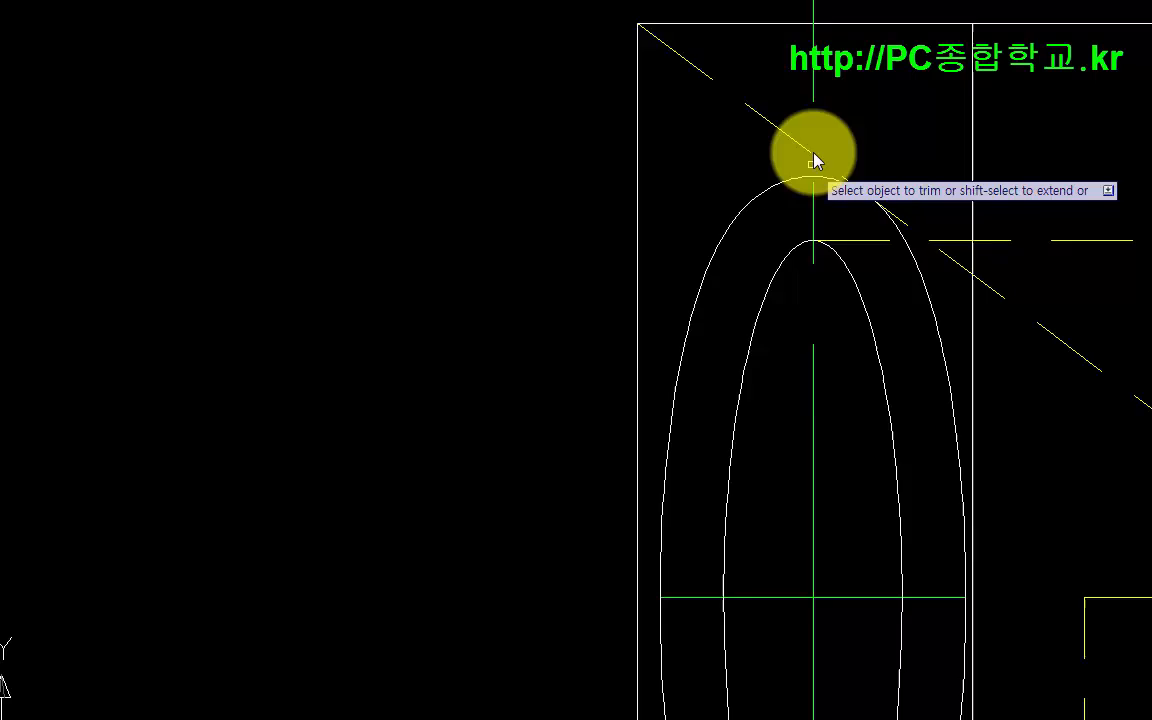
pyautogui.click(817, 76)
pyautogui.click(809, 69)
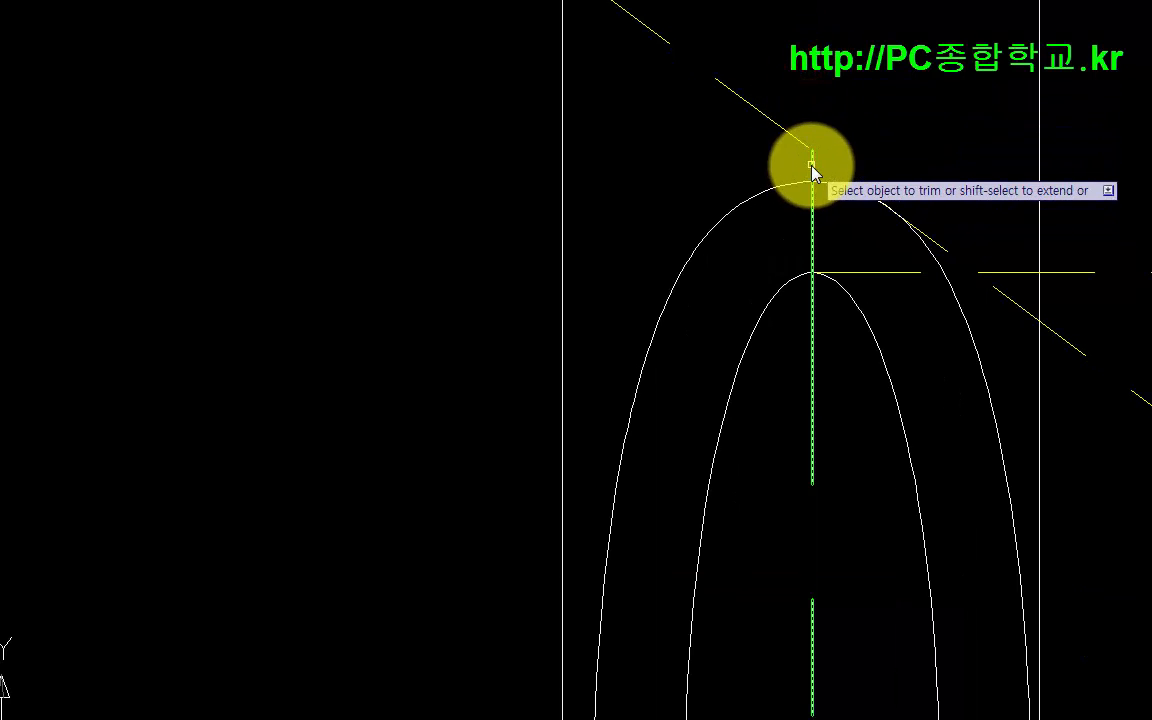
pyautogui.click(811, 165)
pyautogui.scroll(-2, 797, 480)
pyautogui.moveTo(825, 472); pyautogui.dragTo(847, 118, button='middle')
pyautogui.moveTo(828, 635); pyautogui.dragTo(841, 365, button='middle')
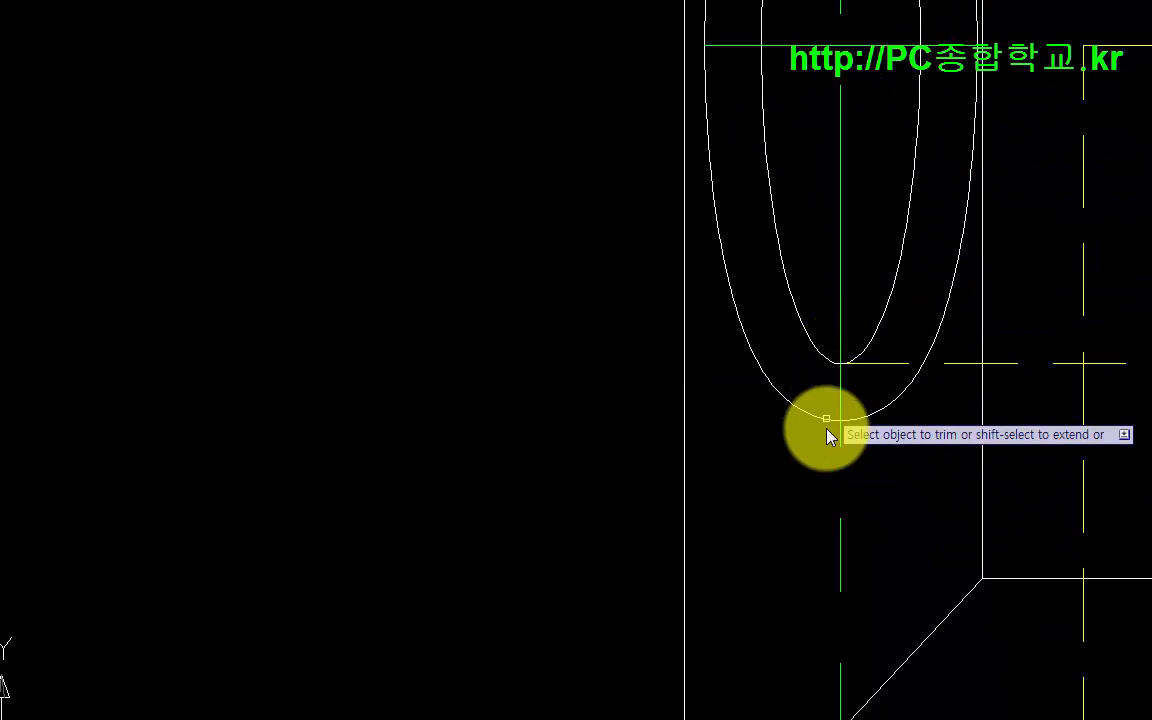
pyautogui.click(840, 432)
pyautogui.scroll(-3, 843, 458)
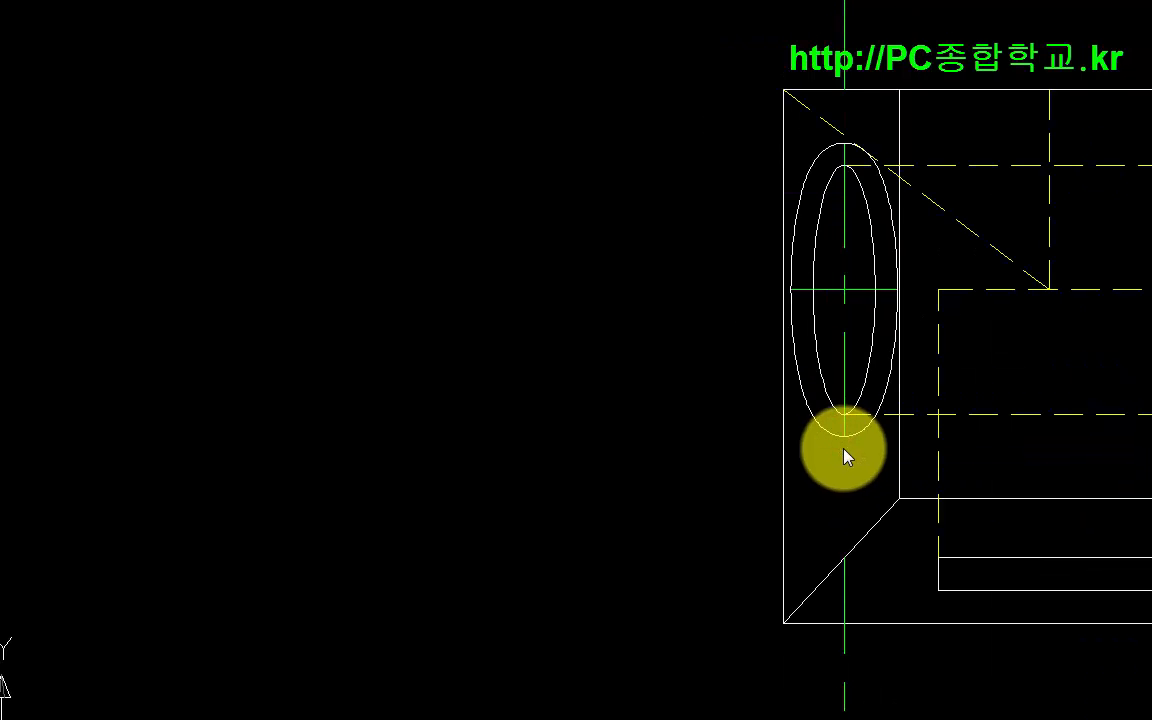
pyautogui.press('Escape')
# - Erase the leftover vertical center line pieces above and below the ellipse, together with the outer offset ellipse
pyautogui.click(875, 8)
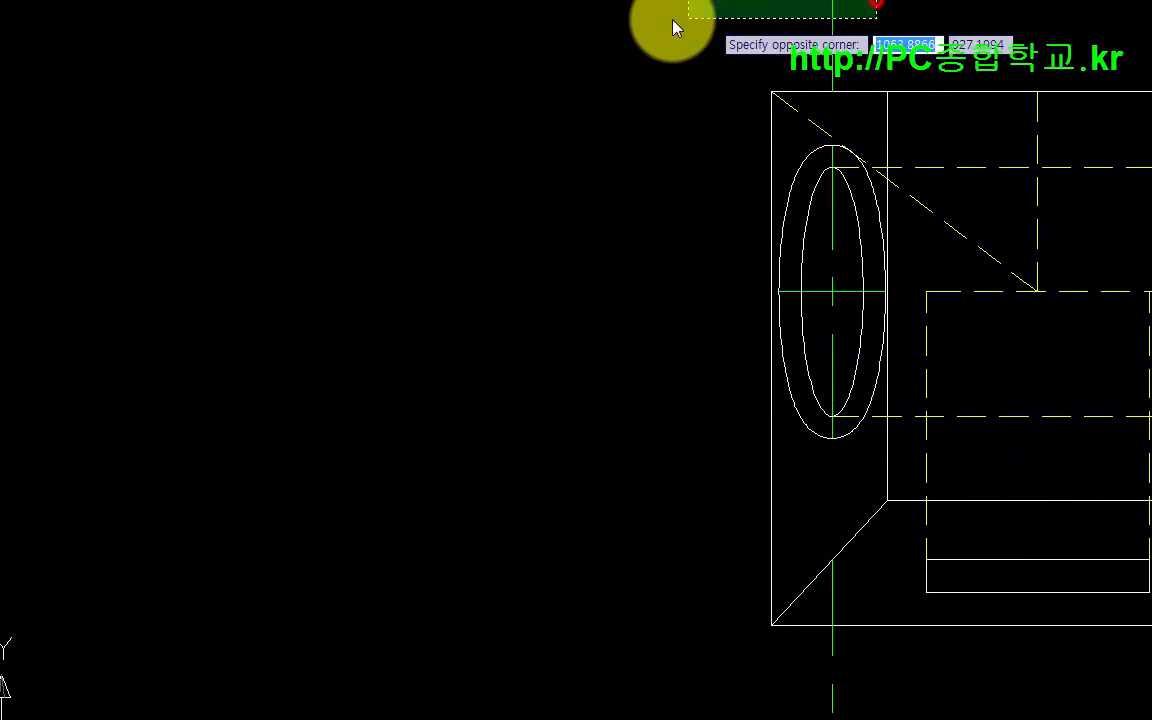
pyautogui.click(670, 19)
pyautogui.click(908, 687)
pyautogui.click(690, 712)
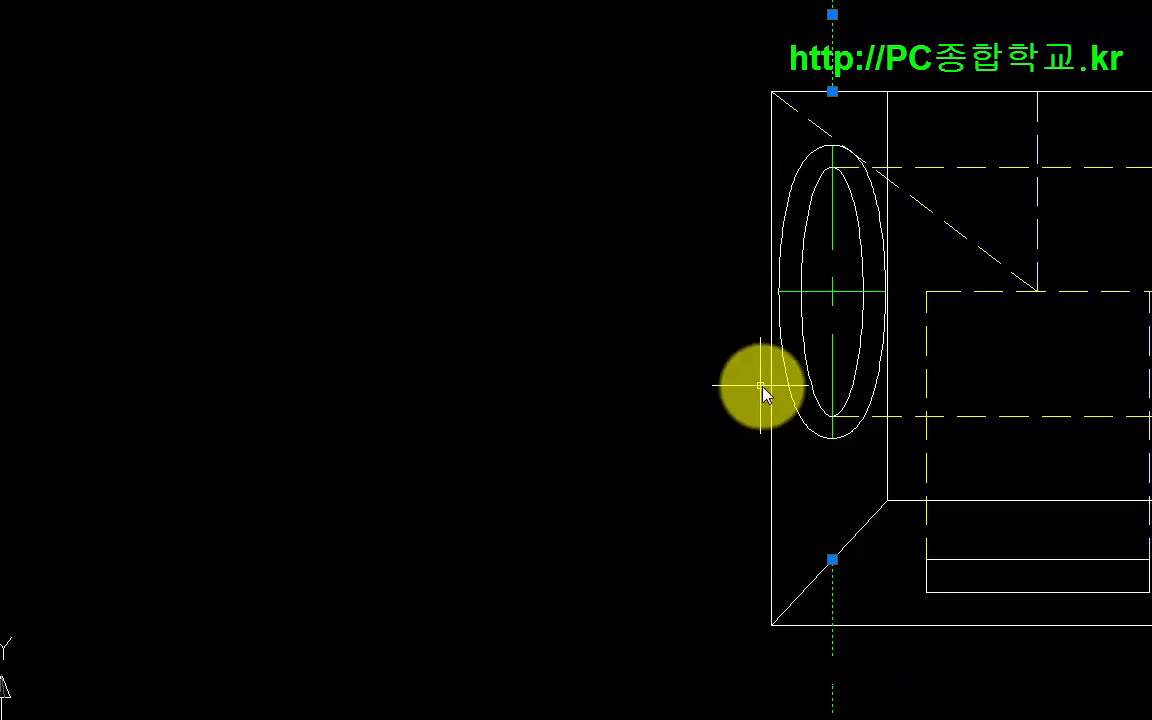
pyautogui.click(822, 212)
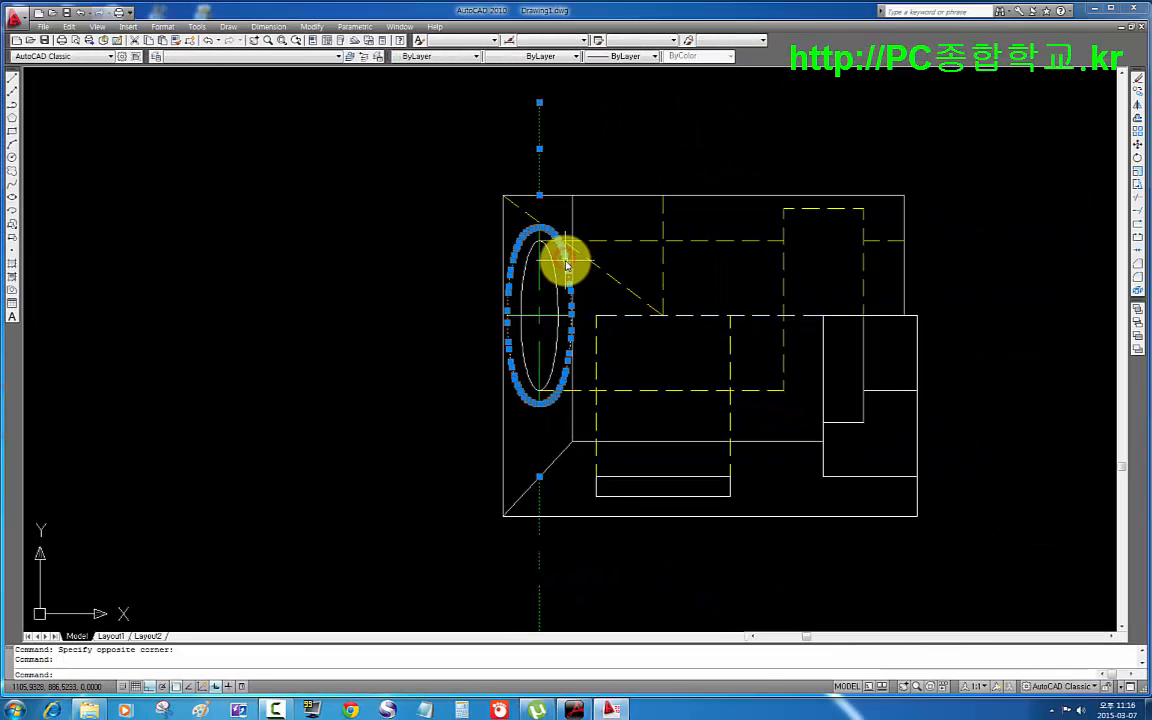
pyautogui.press('Delete')
pyautogui.scroll(-2, 577, 337)
pyautogui.moveTo(738, 386); pyautogui.dragTo(570, 400, button='middle')
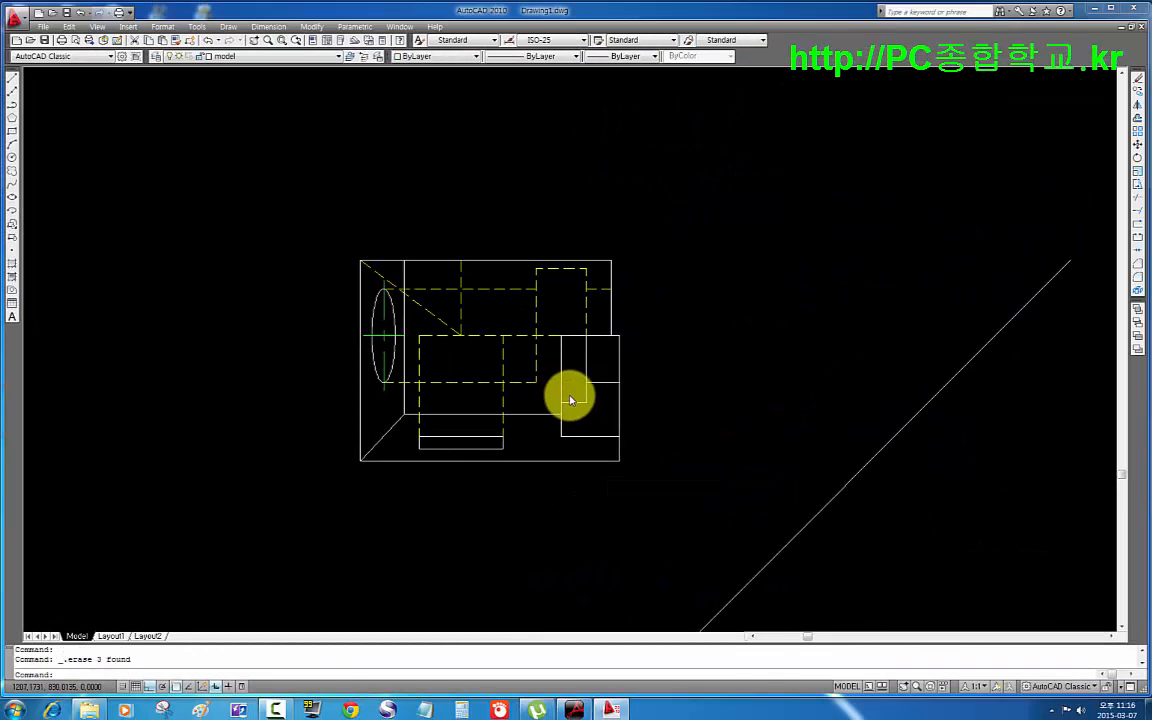
pyautogui.scroll(-2, 645, 380)
pyautogui.moveTo(733, 399)
pyautogui.mouseDown(button='middle')
pyautogui.moveTo(681, 352)
pyautogui.moveTo(571, 342)
pyautogui.moveTo(566, 321)
pyautogui.moveTo(537, 330)
pyautogui.moveTo(699, 316)
pyautogui.mouseUp(button='middle')
pyautogui.scroll(-2, 686, 360)
pyautogui.scroll(2, 576, 363)
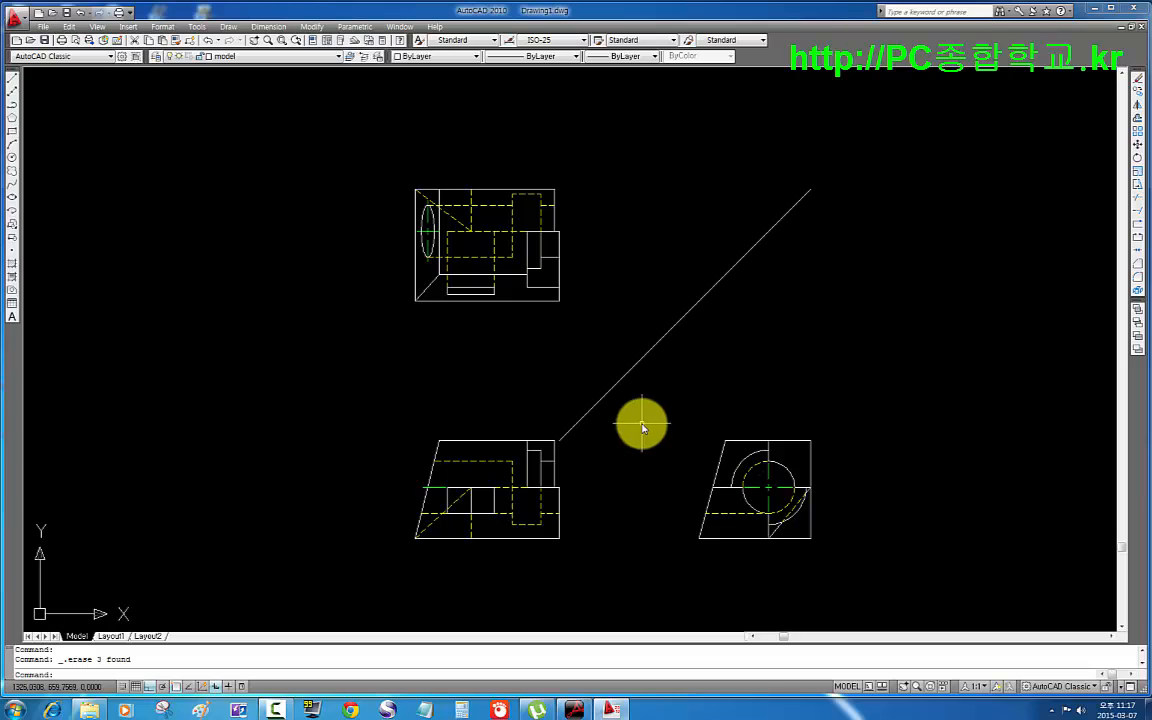
pyautogui.click(548, 194)
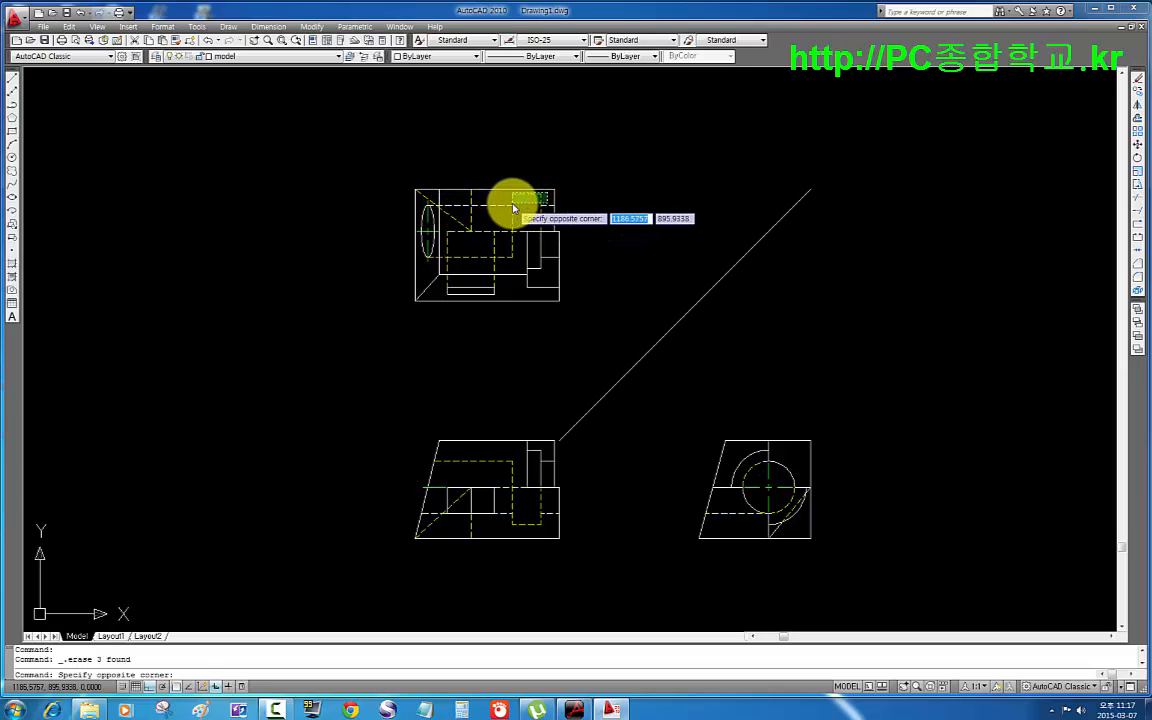
pyautogui.press('Escape')
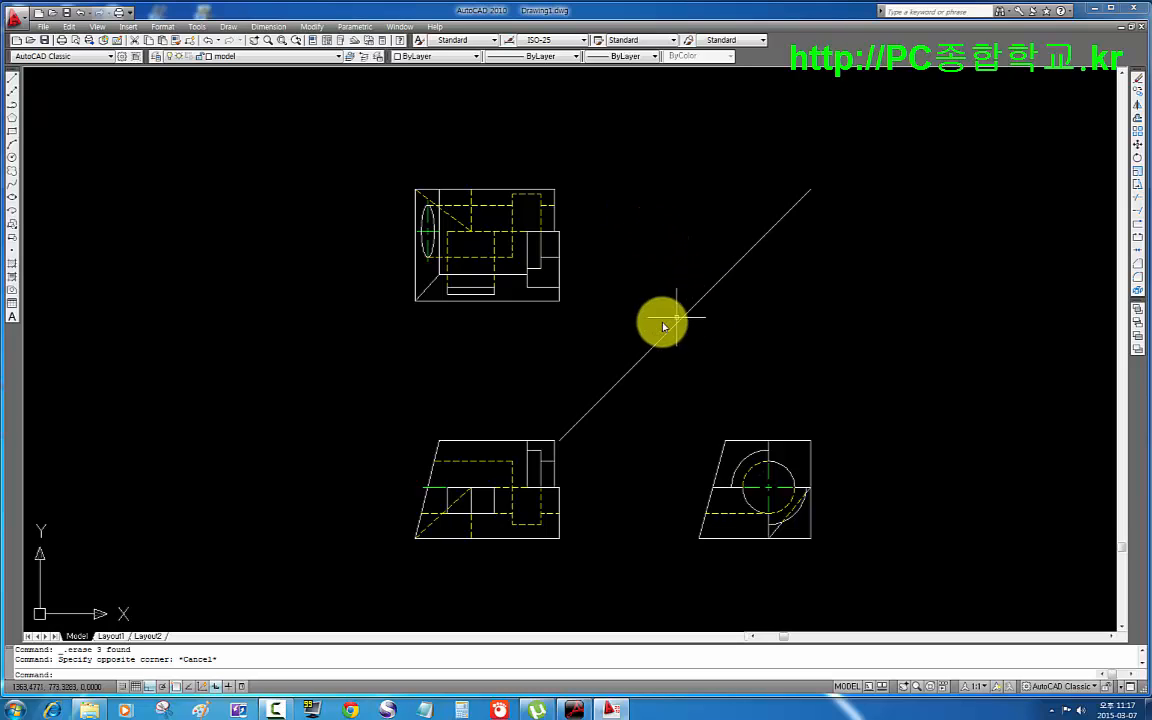
# - Turn off the model layer, keeping it as the current layer
pyautogui.click(303, 57)
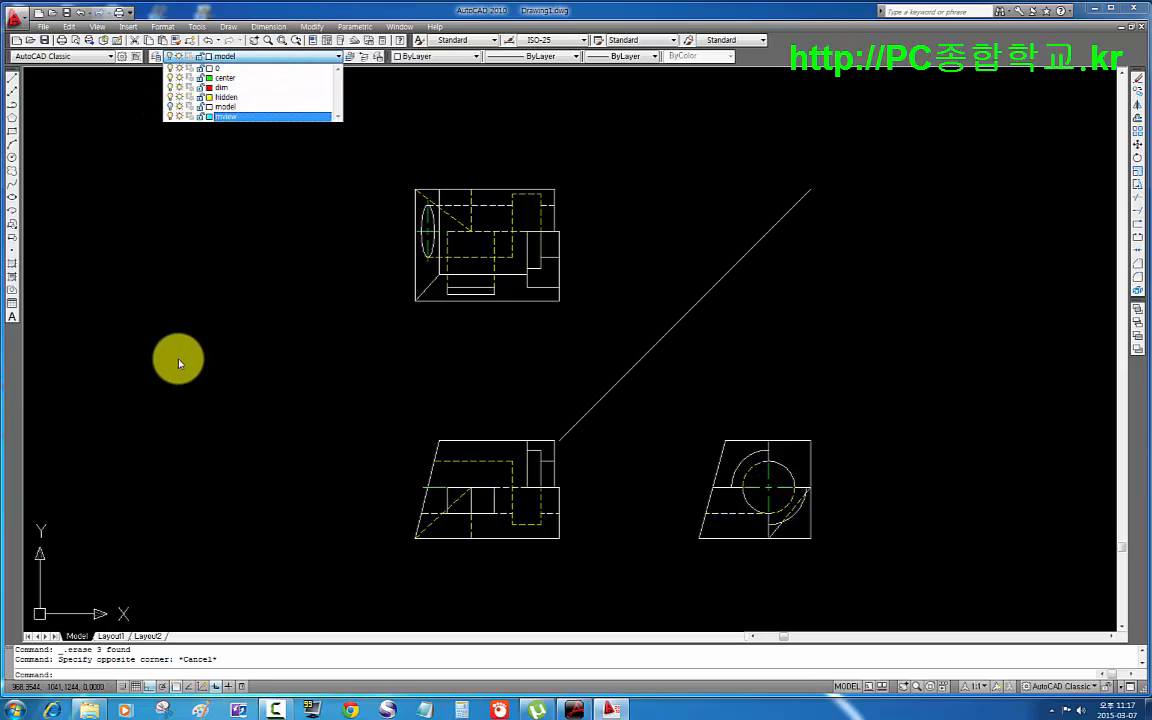
pyautogui.click(178, 363)
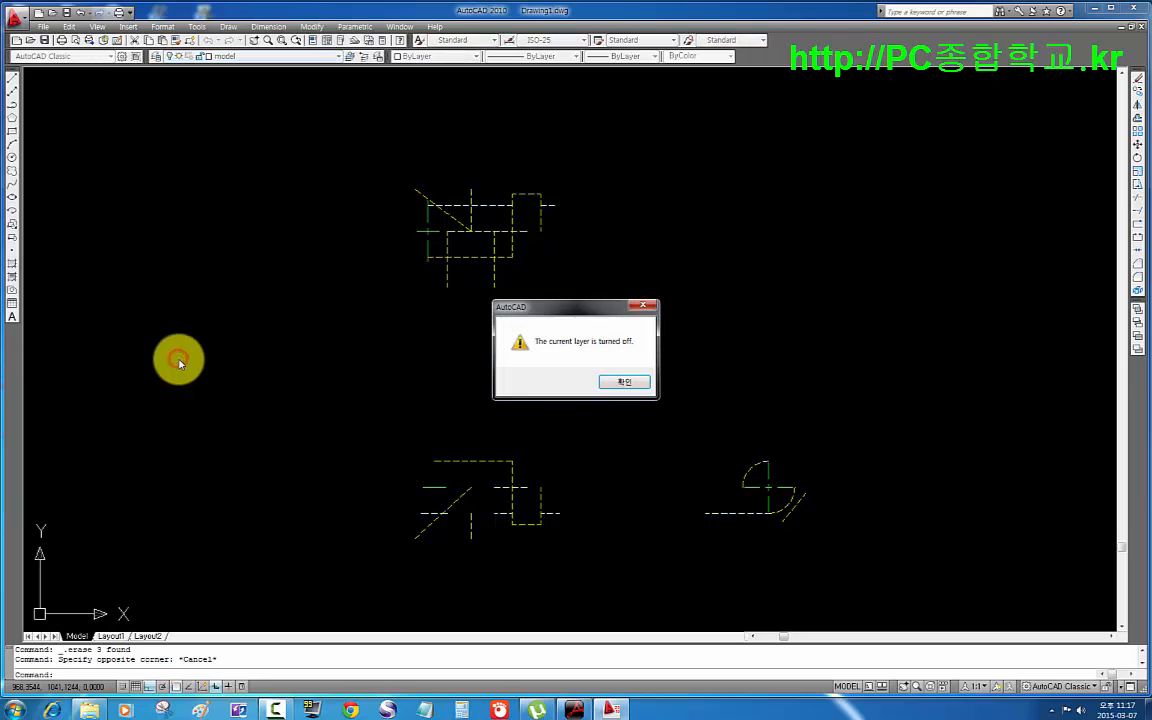
pyautogui.click(618, 386)
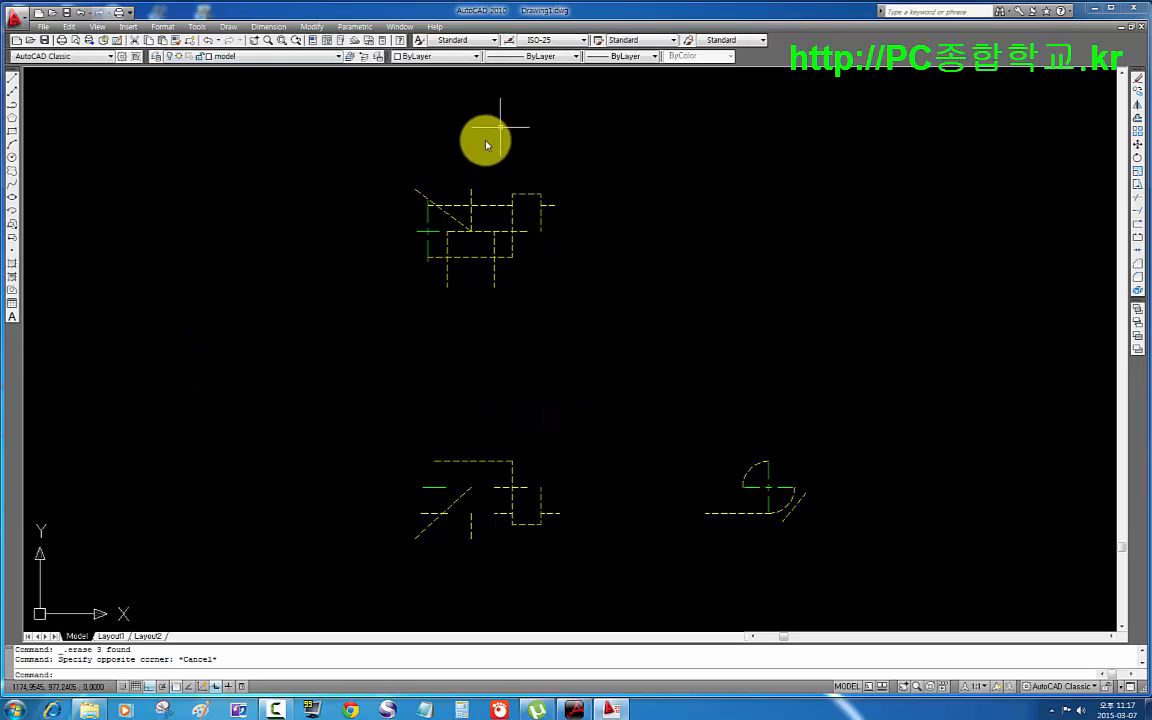
# - Set the linetype scale of all hidden and center lines in the three views to 0.5
pyautogui.click(876, 78)
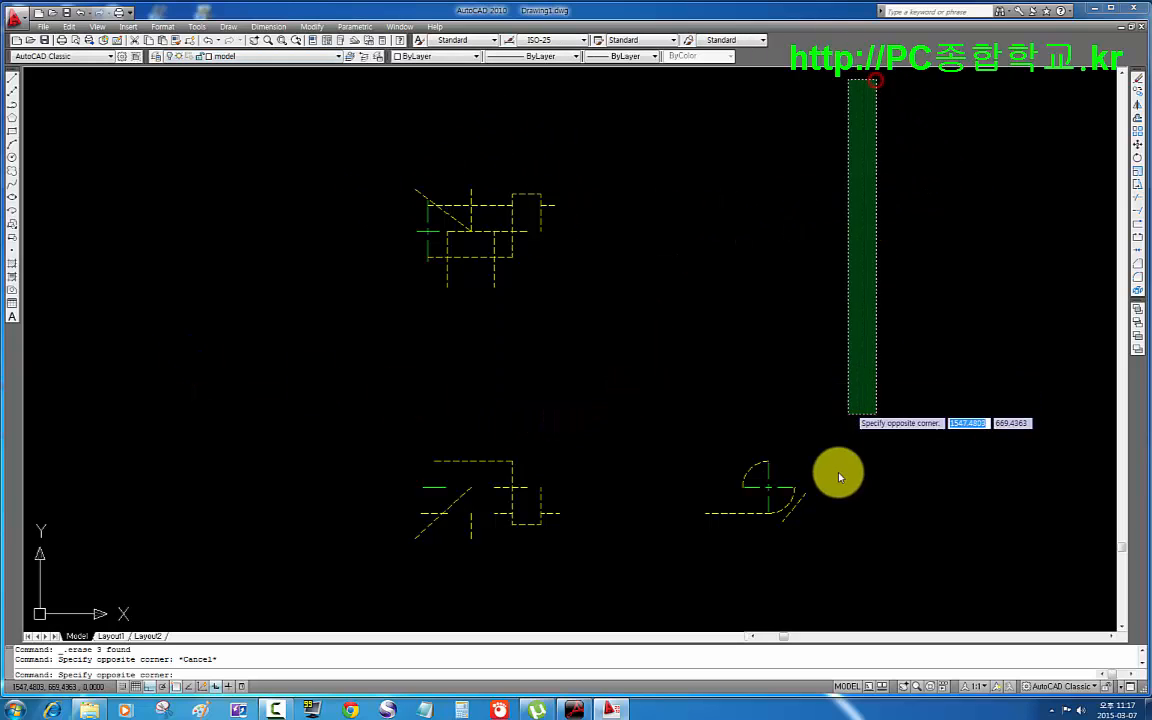
pyautogui.click(318, 598)
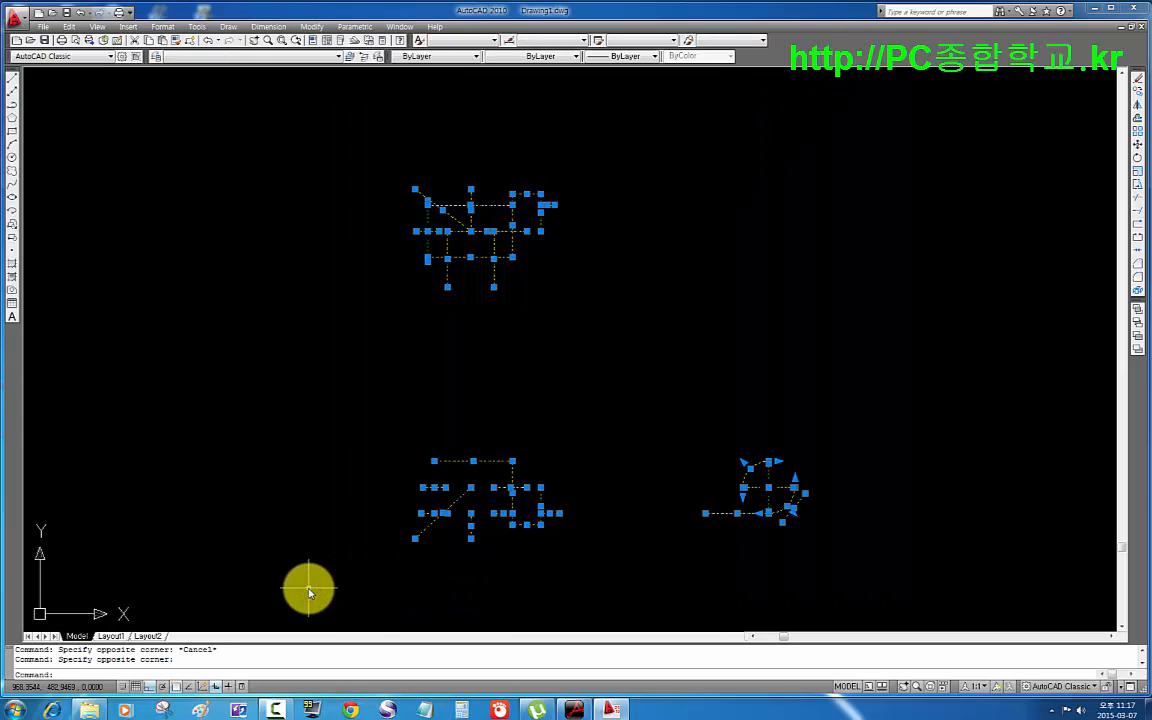
pyautogui.hotkey('ctrl', '1')
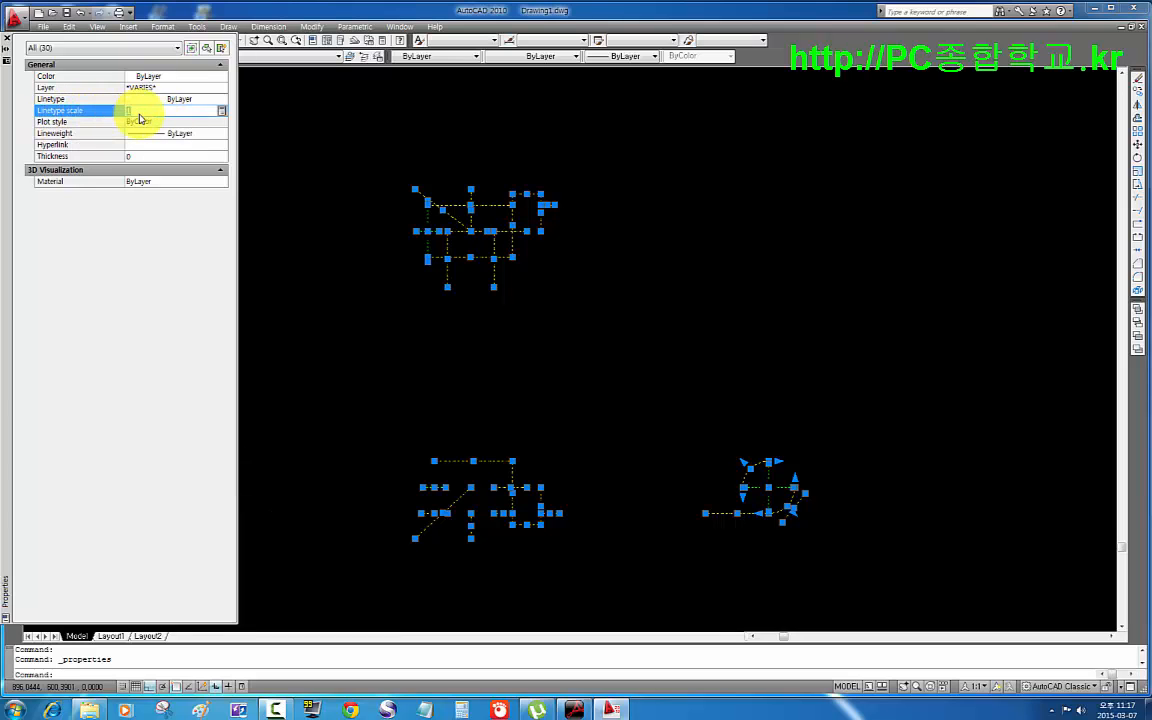
pyautogui.click(140, 119)
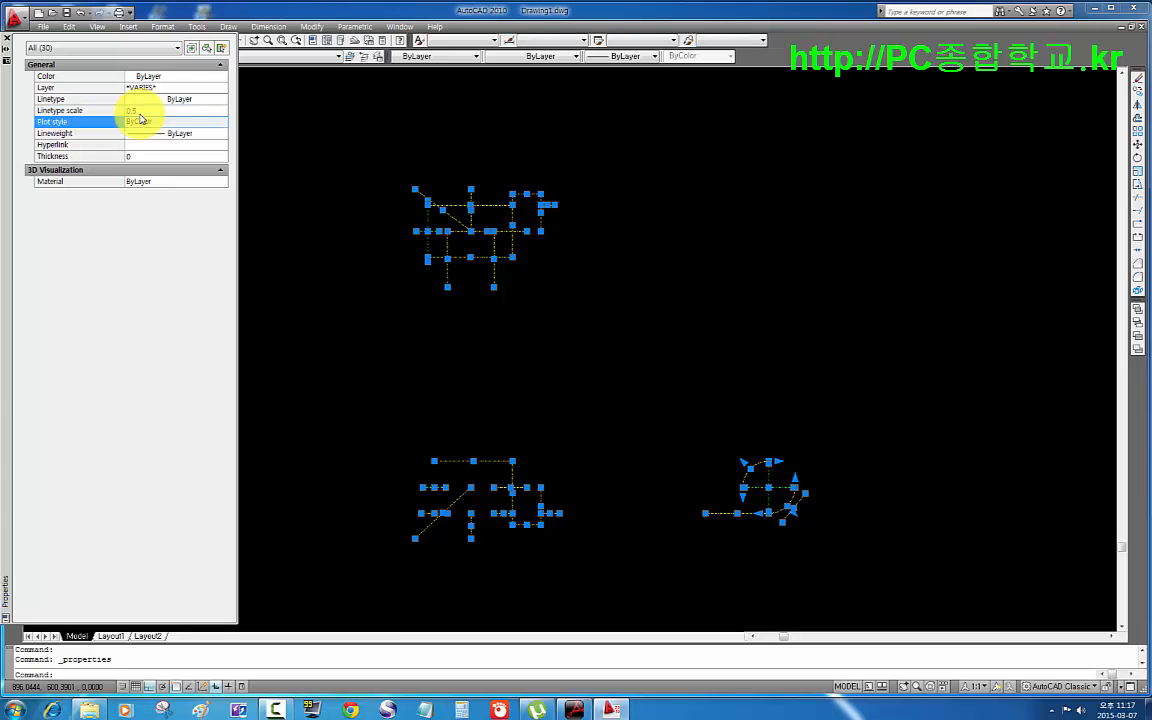
pyautogui.click(7, 41)
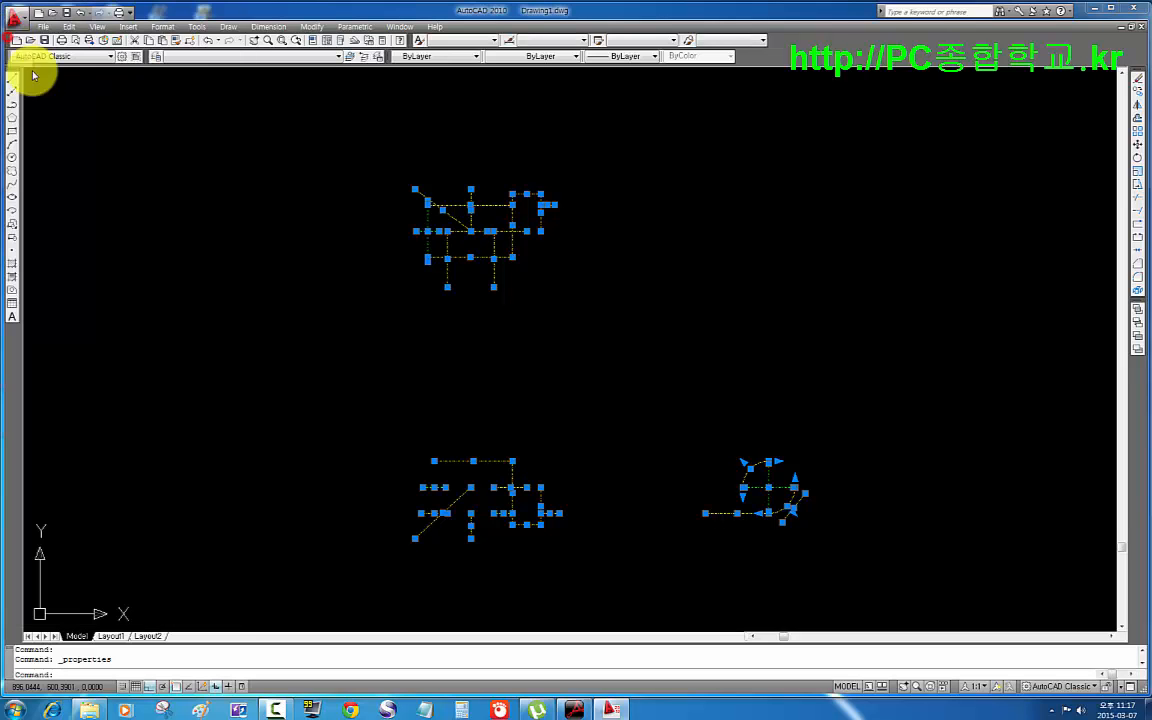
pyautogui.press('Escape')
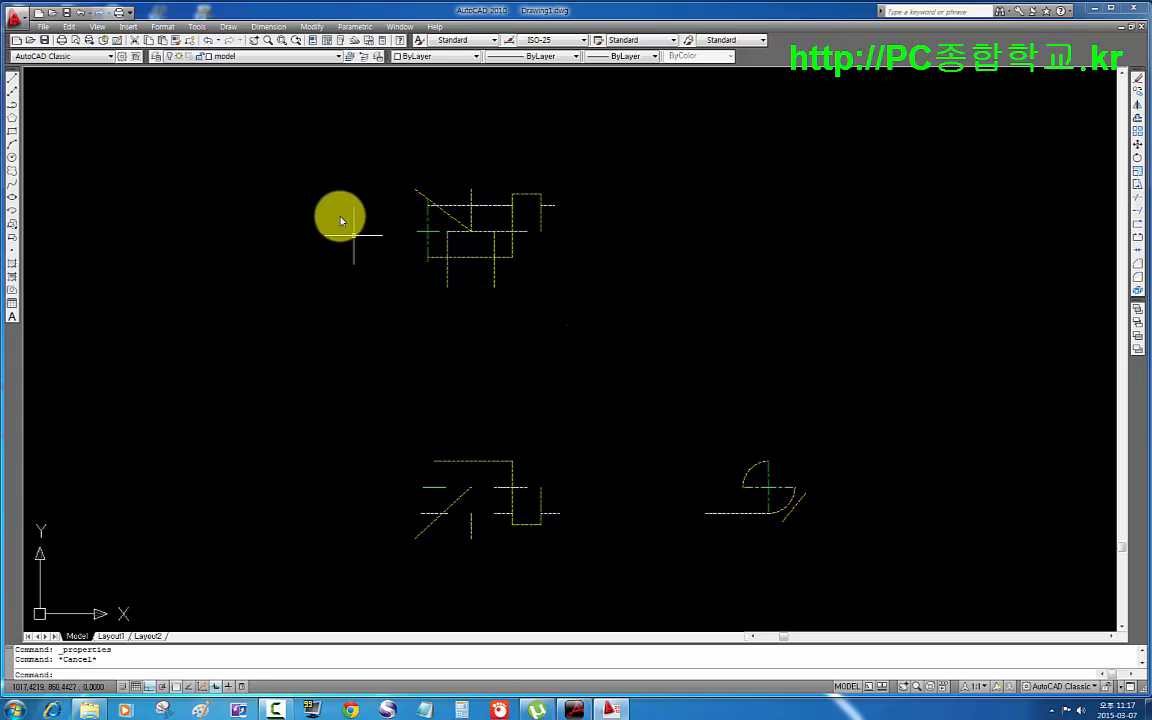
# - Turn the model layer back on
pyautogui.click(244, 63)
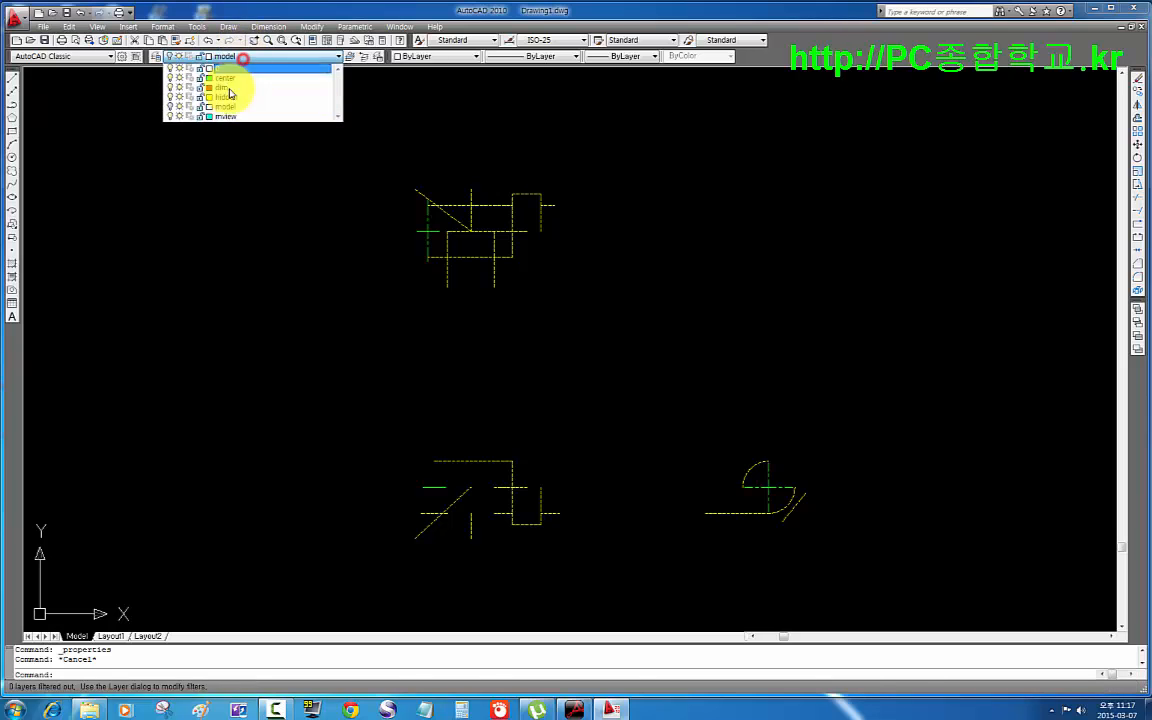
pyautogui.click(170, 106)
pyautogui.click(760, 418)
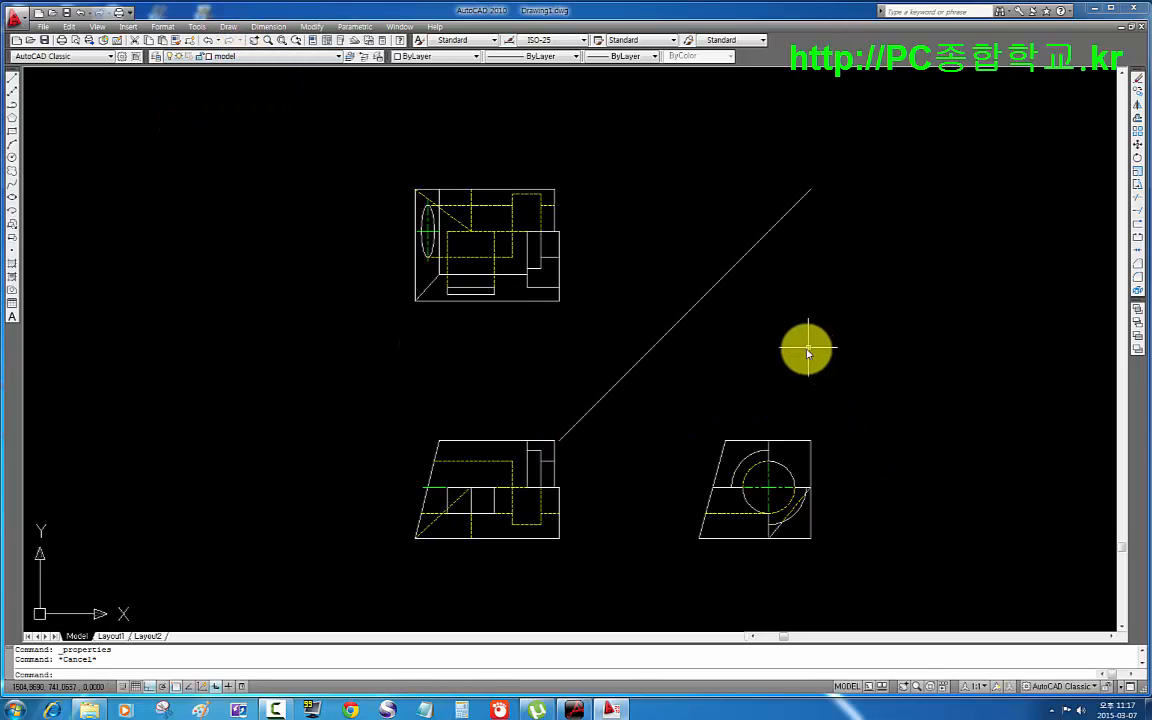
# - Erase the long diagonal projection line between the views and make the dim layer current
pyautogui.click(668, 207)
pyautogui.press('Delete')
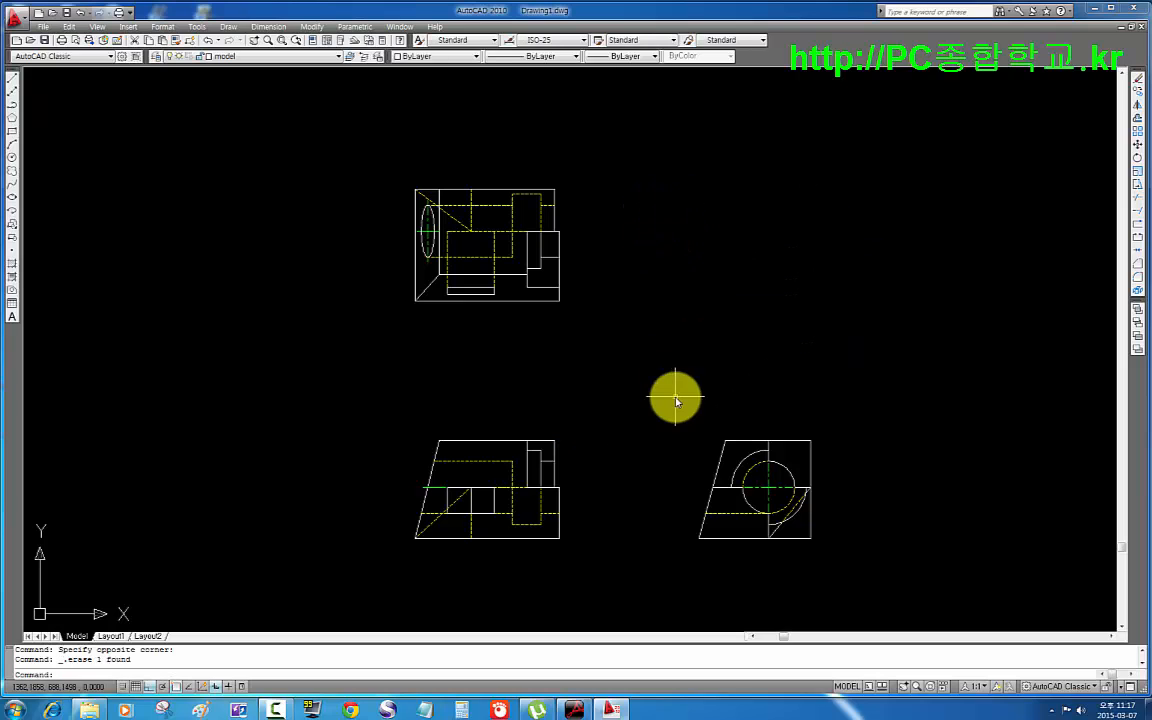
pyautogui.click(315, 60)
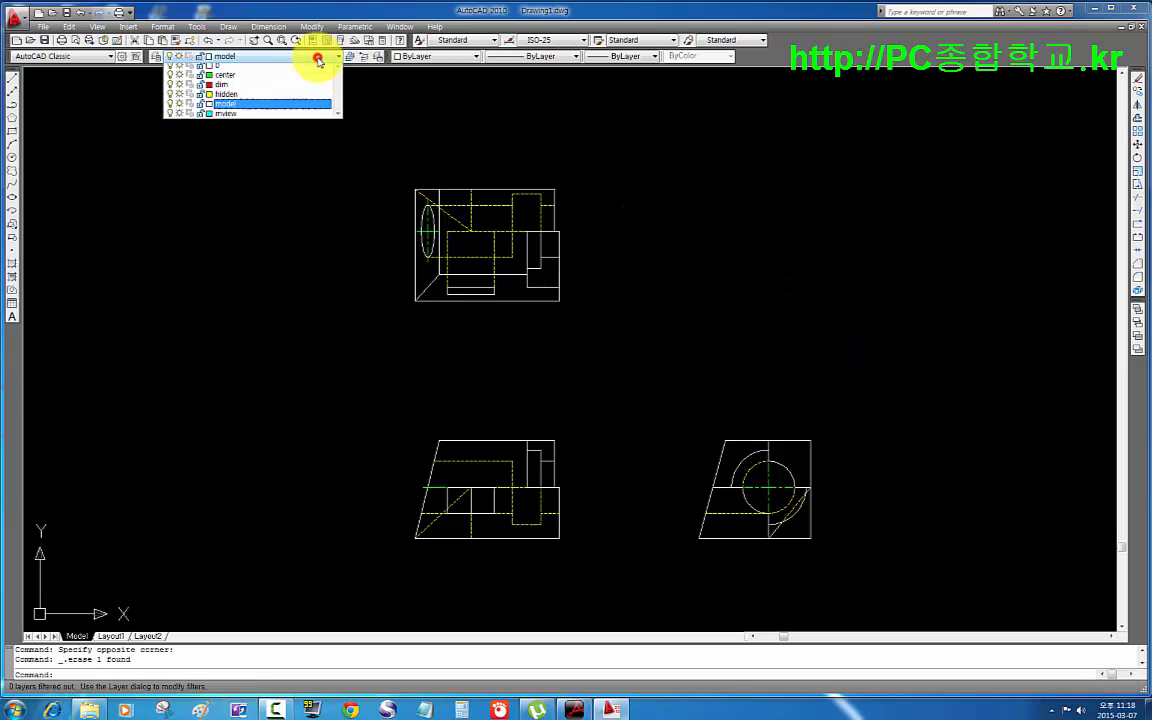
pyautogui.click(252, 90)
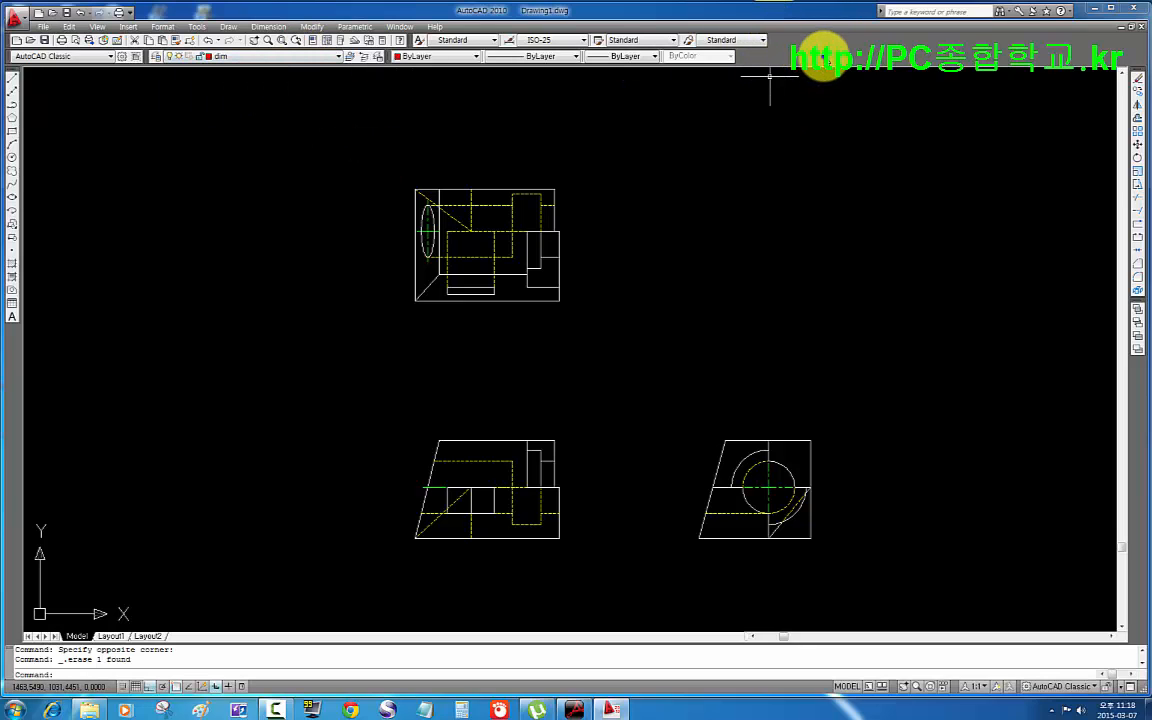
# - Display the Dimension toolbar and dock it beneath the existing toolbars above the drawing area
pyautogui.rightClick(824, 57)
pyautogui.moveTo(858, 66)
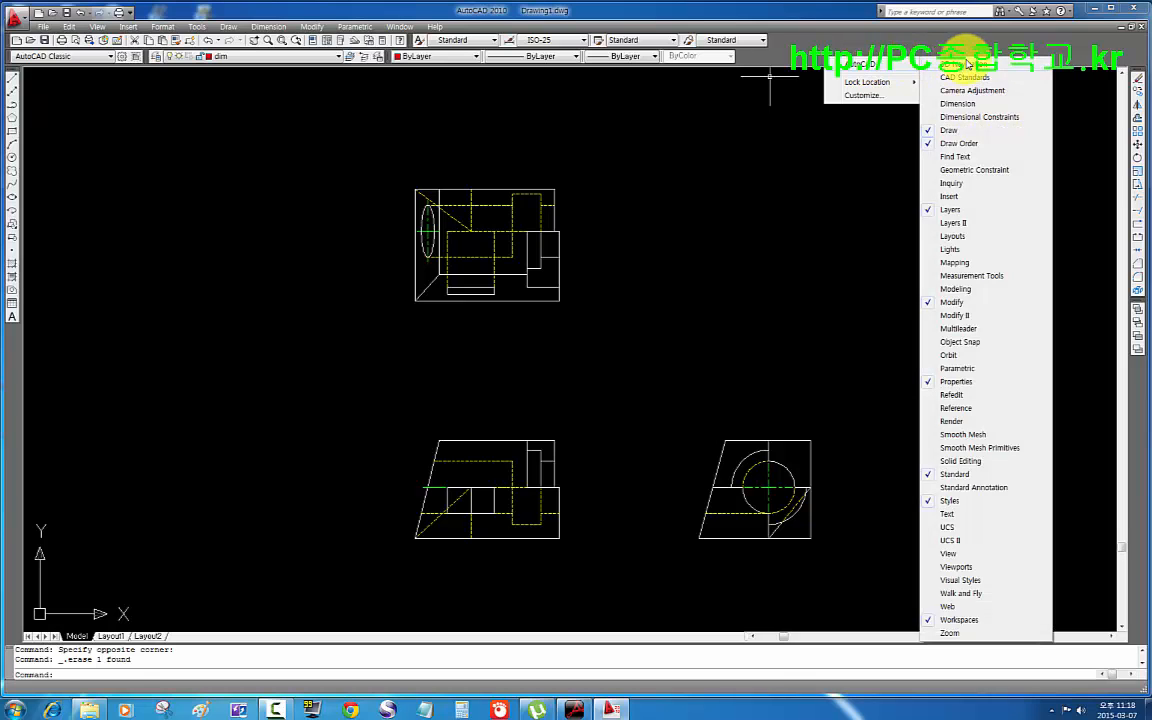
pyautogui.click(981, 109)
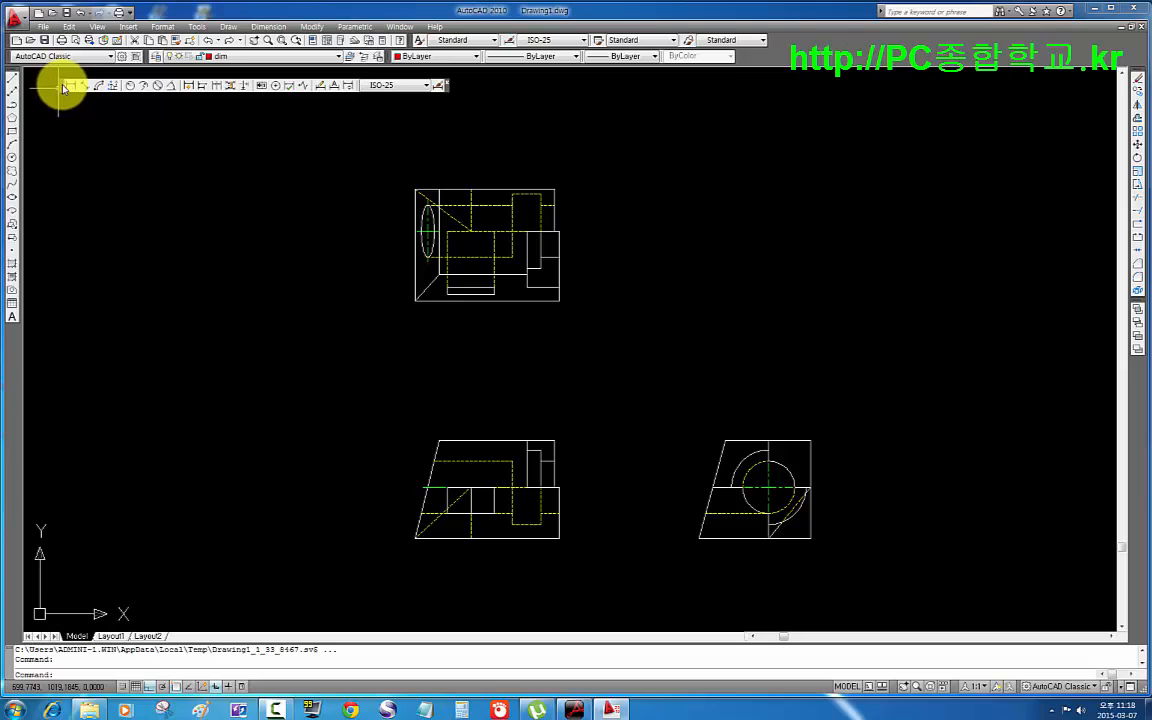
pyautogui.moveTo(62, 88); pyautogui.dragTo(27, 66)
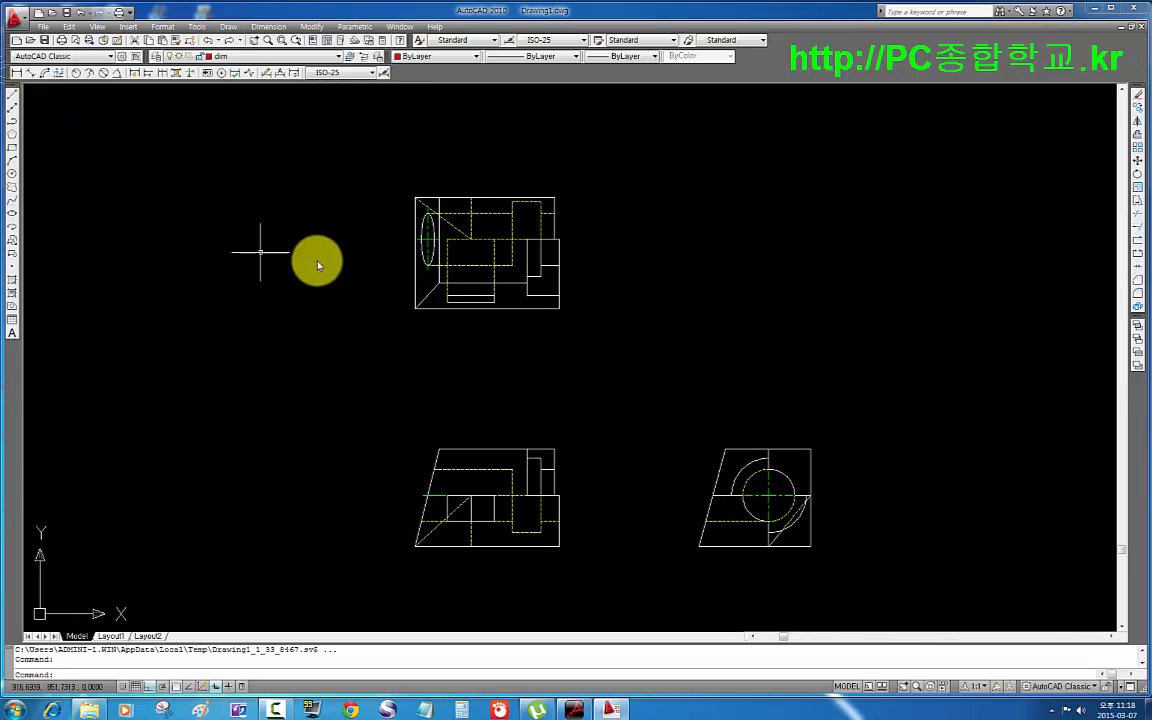
# - Add a horizontal linear dimension above the top view from its upper-left corner to the vertical hidden line at the diagonal's end
pyautogui.scroll(2, 612, 290)
pyautogui.moveTo(612, 290); pyautogui.dragTo(619, 406, button='middle')
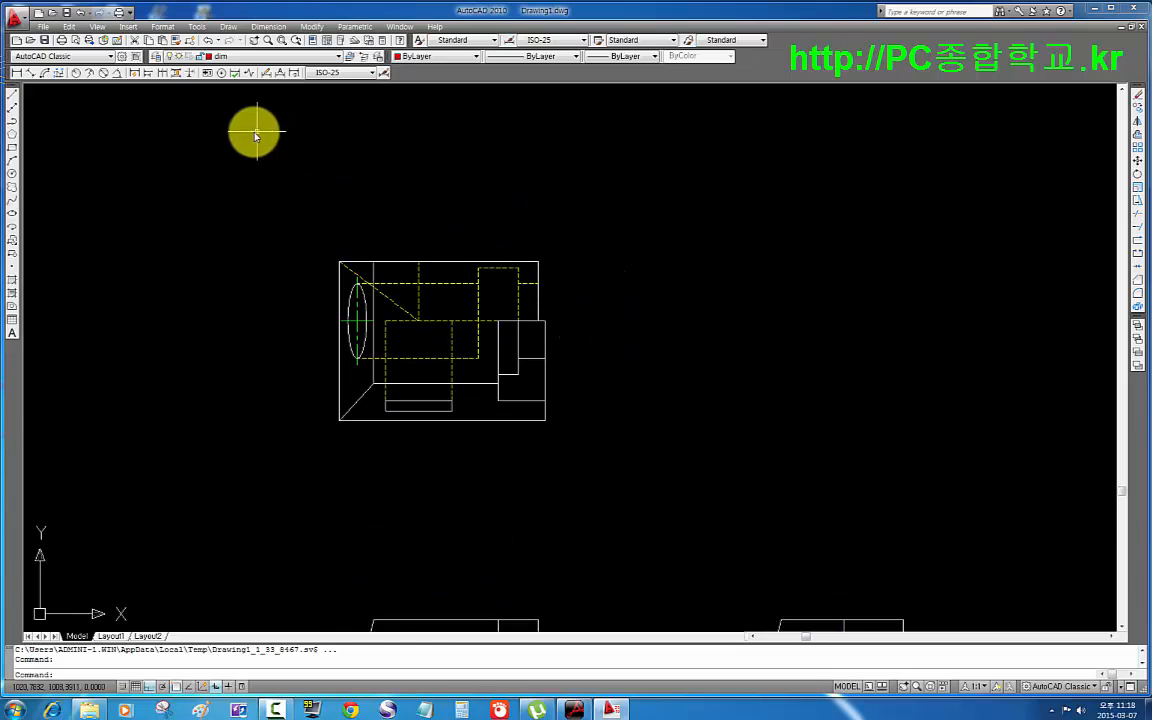
pyautogui.click(15, 73)
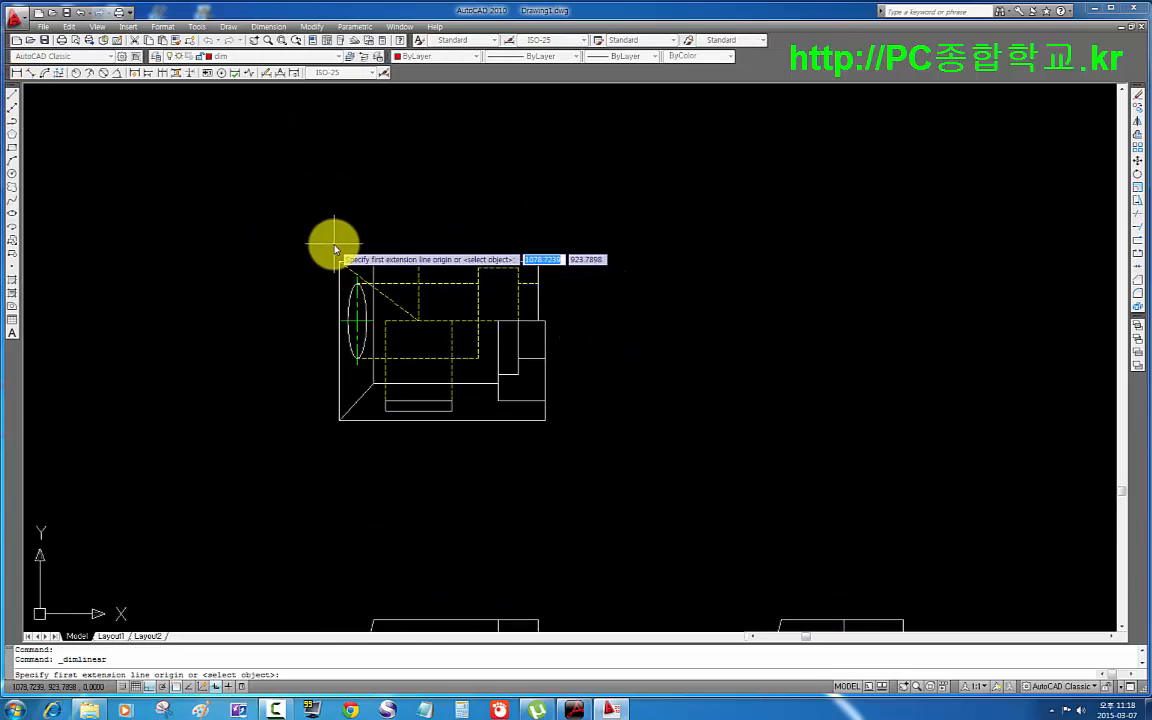
pyautogui.click(340, 260)
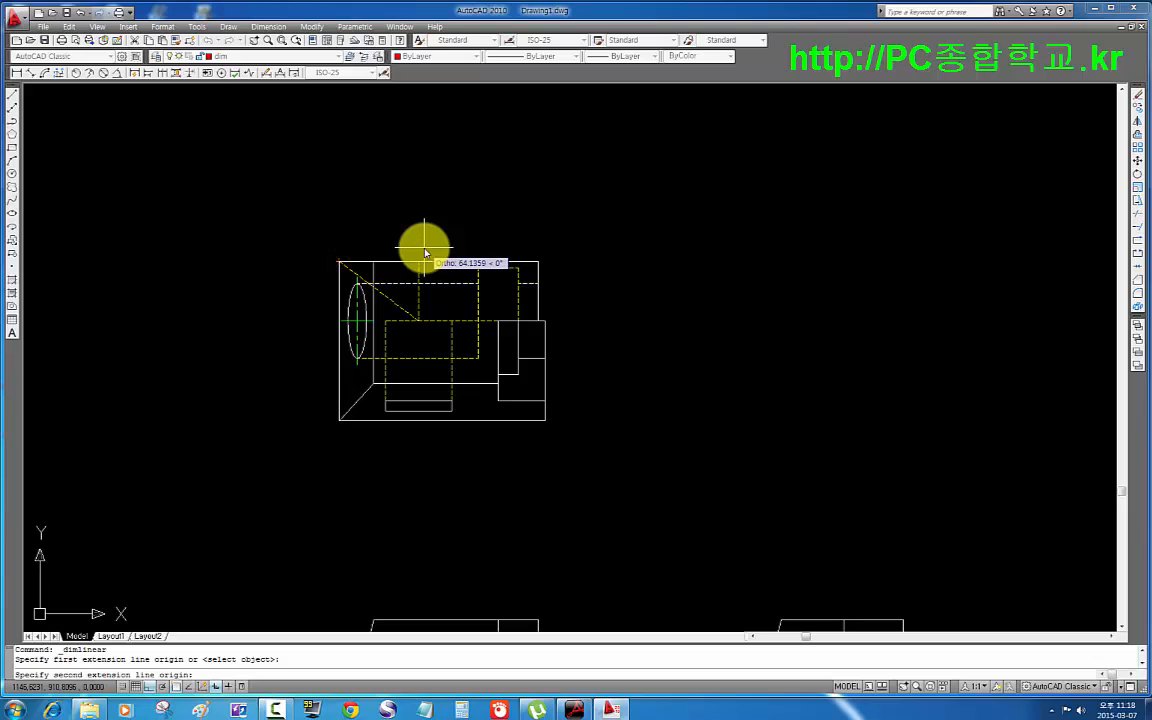
pyautogui.click(424, 252)
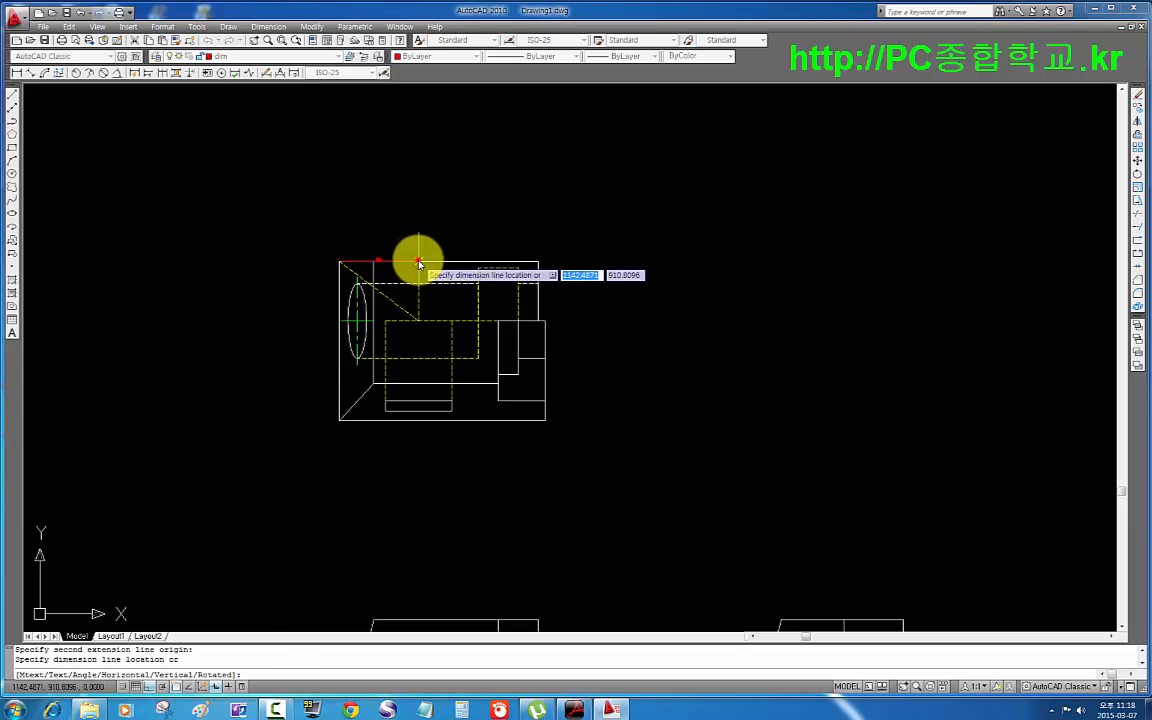
pyautogui.scroll(2, 389, 244)
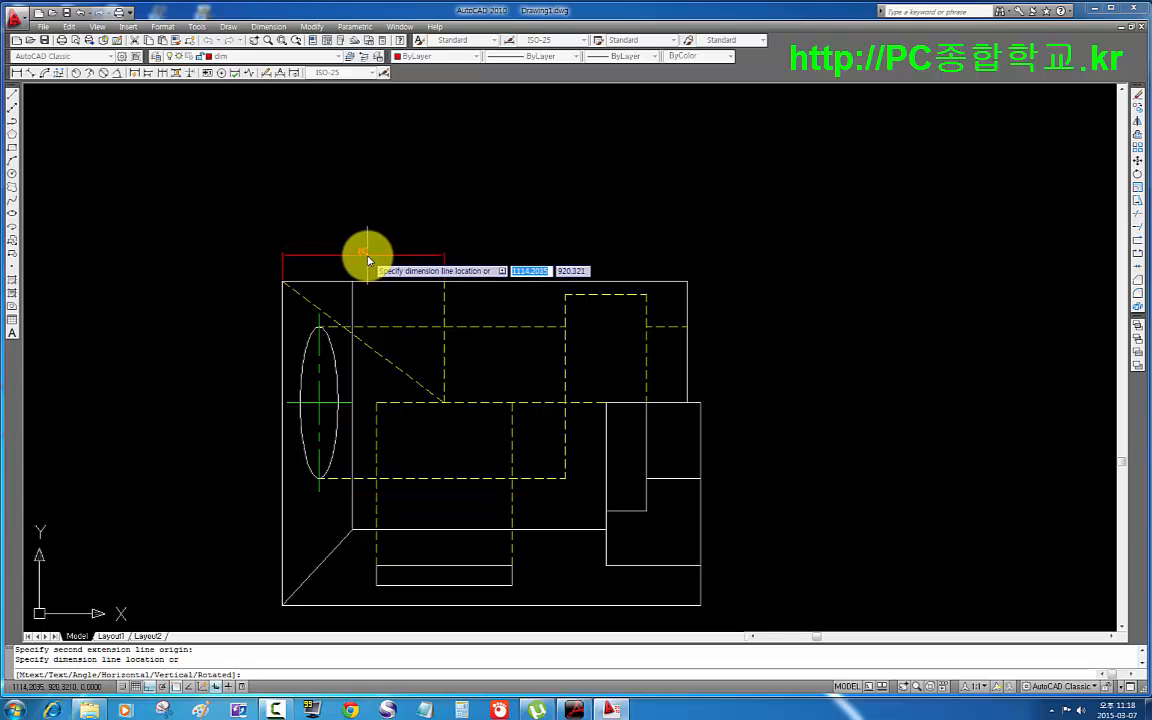
pyautogui.click(368, 257)
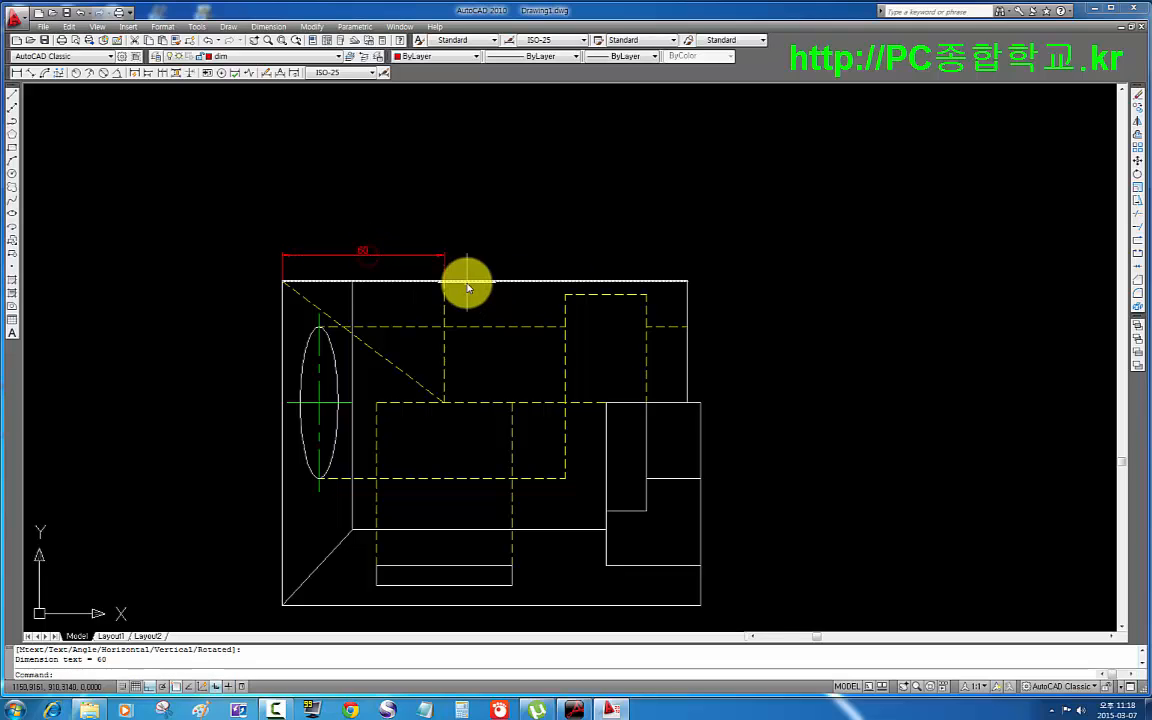
# - Dimension horizontally from the top view's upper-right corner to the hidden slot's left edge, in line with the first dimension
pyautogui.scroll(2, 437, 281)
pyautogui.moveTo(764, 249); pyautogui.dragTo(717, 208, button='middle')
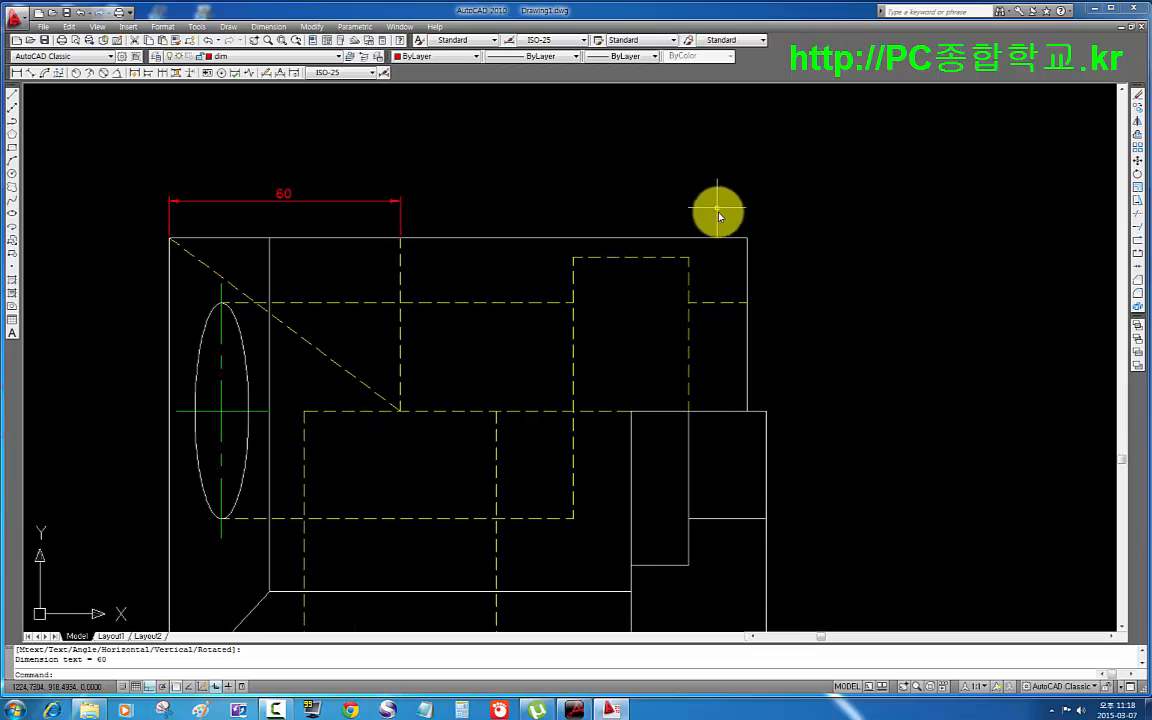
pyautogui.press('Return')
pyautogui.click(745, 238)
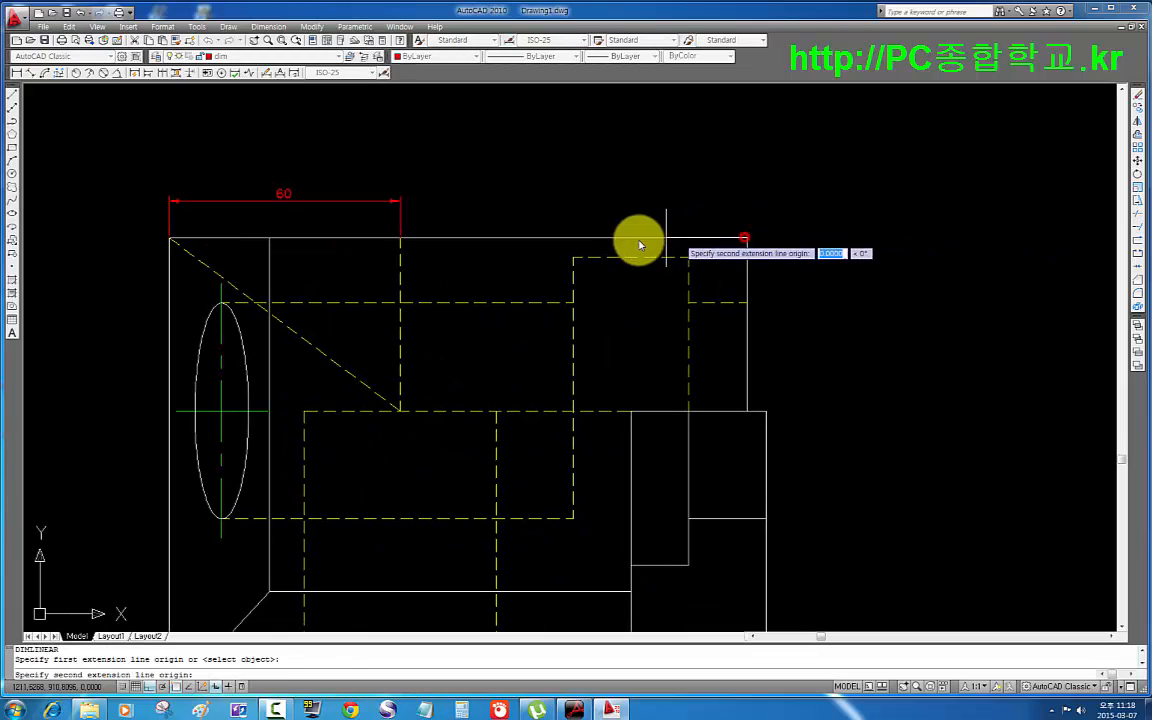
pyautogui.click(572, 258)
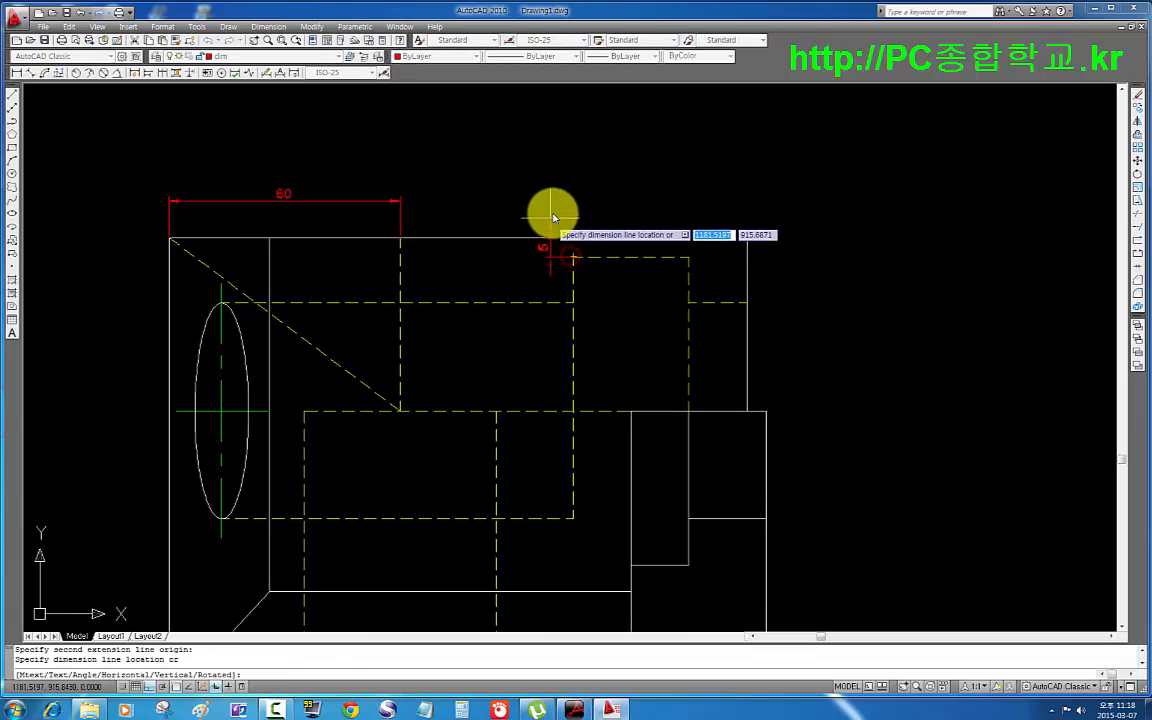
pyautogui.click(401, 201)
pyautogui.scroll(-1, 617, 335)
pyautogui.scroll(1, 660, 305)
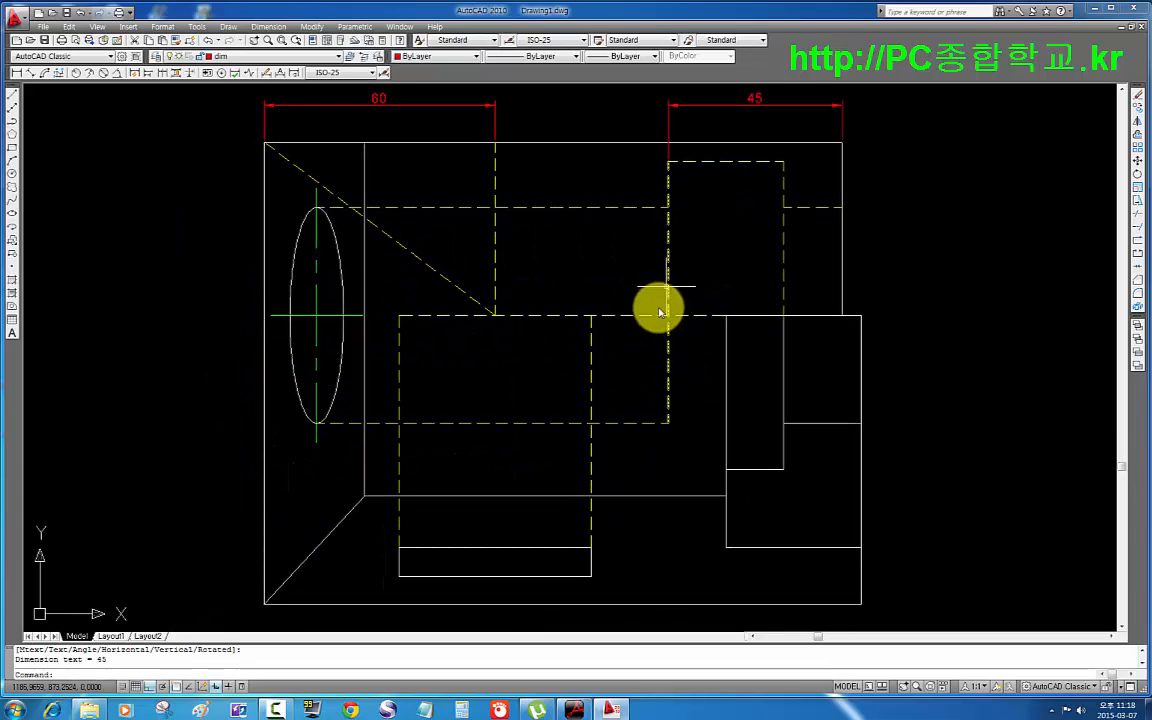
# - Add a vertical linear dimension left of the top view from its upper-left corner to the ellipse's horizontal center line
pyautogui.scroll(-2, 650, 314)
pyautogui.moveTo(494, 304); pyautogui.dragTo(526, 296, button='middle')
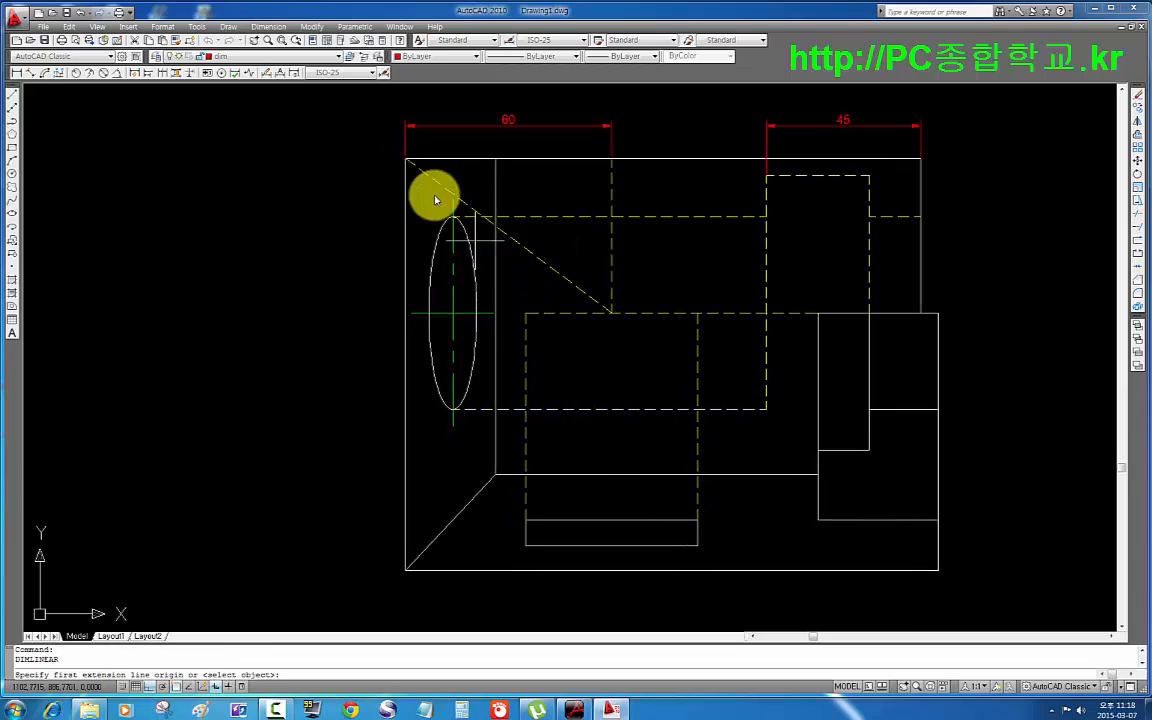
pyautogui.press('space')
pyautogui.click(406, 160)
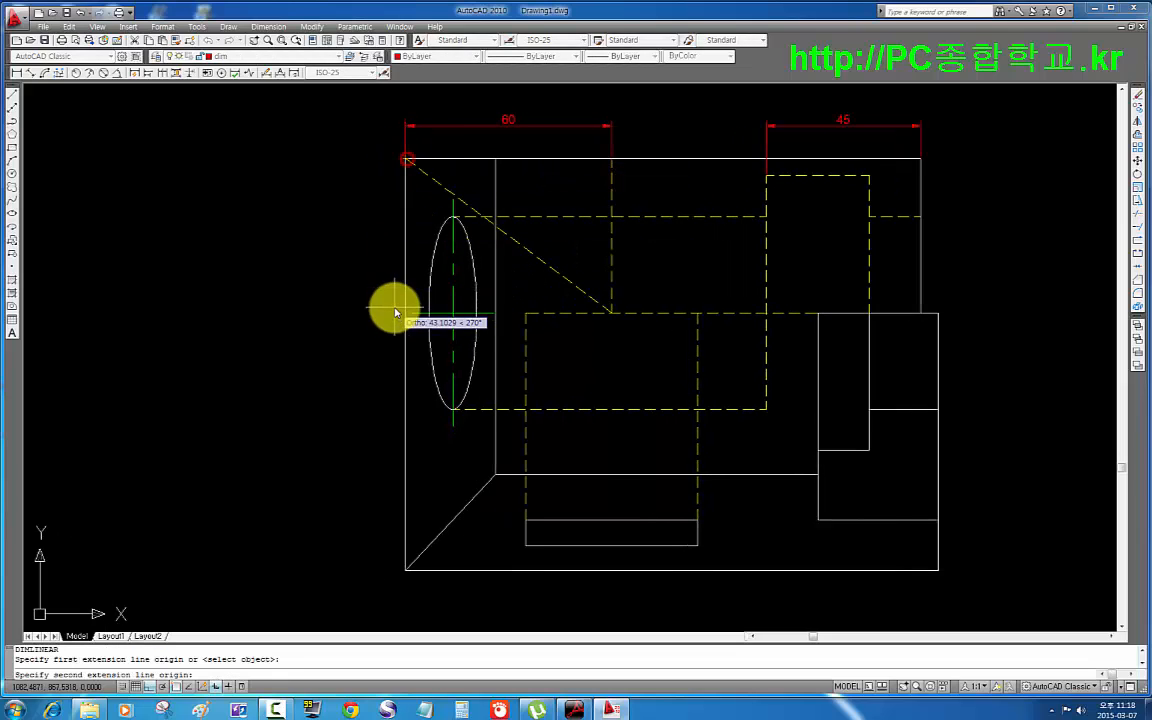
pyautogui.click(409, 315)
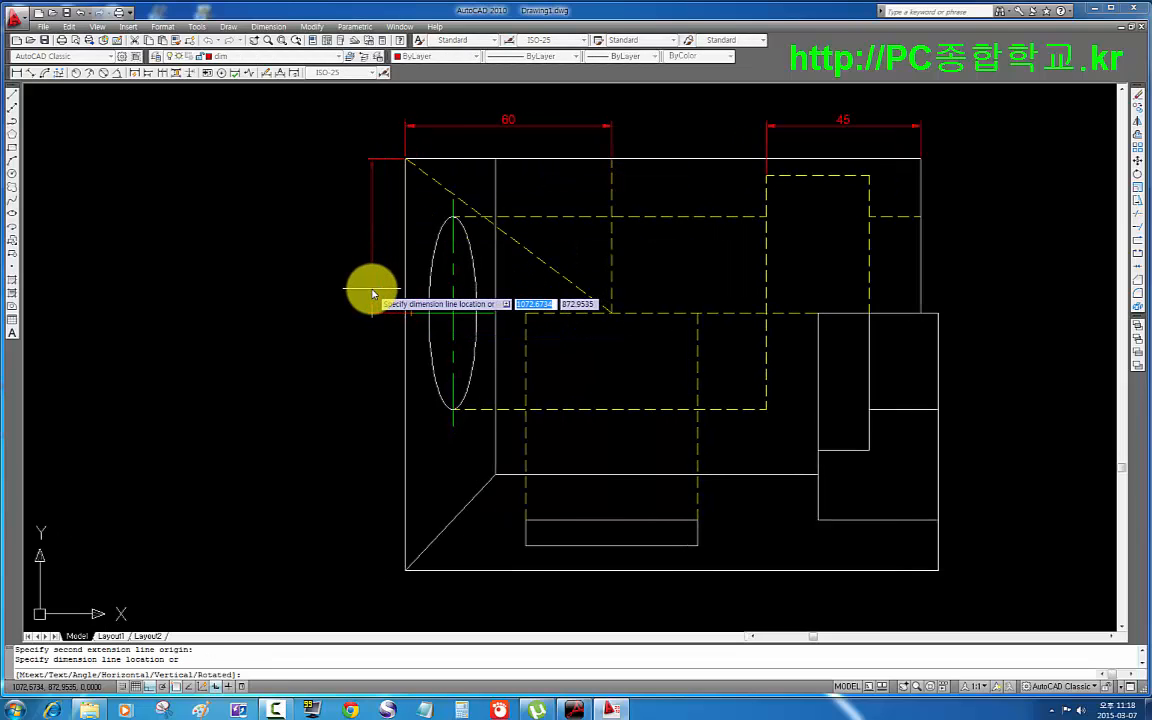
pyautogui.click(374, 293)
# - Dimension the width of the narrow rectangle near the top view's lower edge, placing the dimension below the view
pyautogui.moveTo(563, 588); pyautogui.dragTo(537, 438, button='middle')
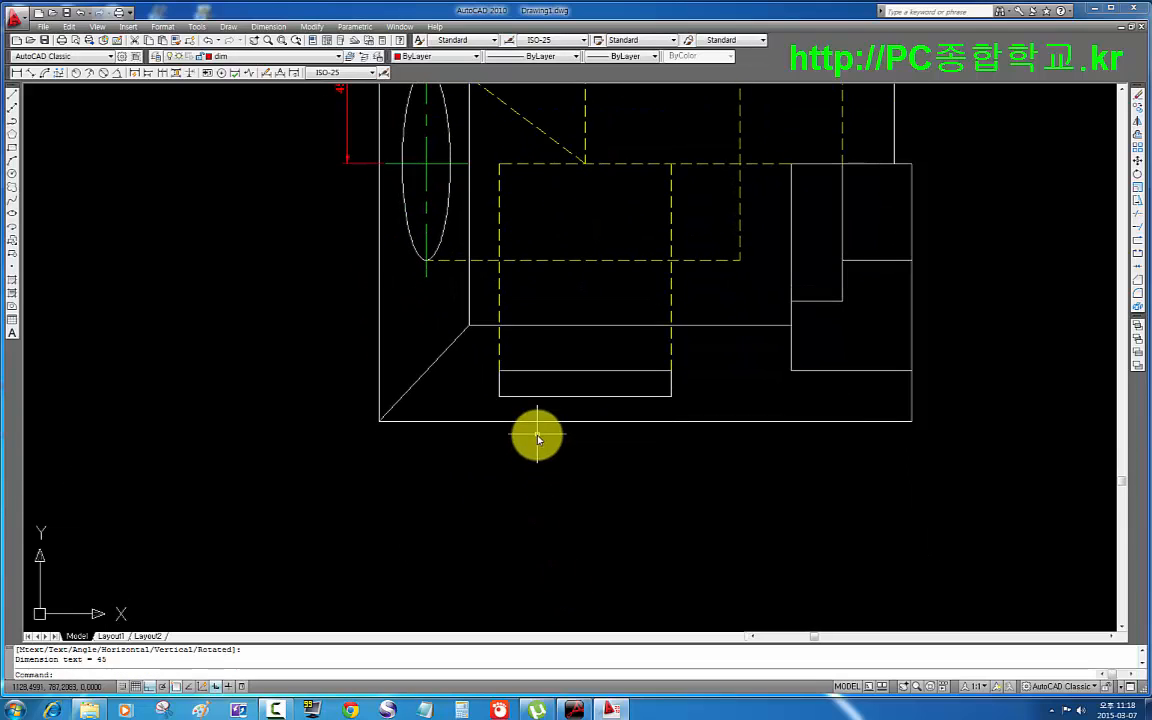
pyautogui.moveTo(568, 525); pyautogui.dragTo(503, 528, button='middle')
pyautogui.press('space')
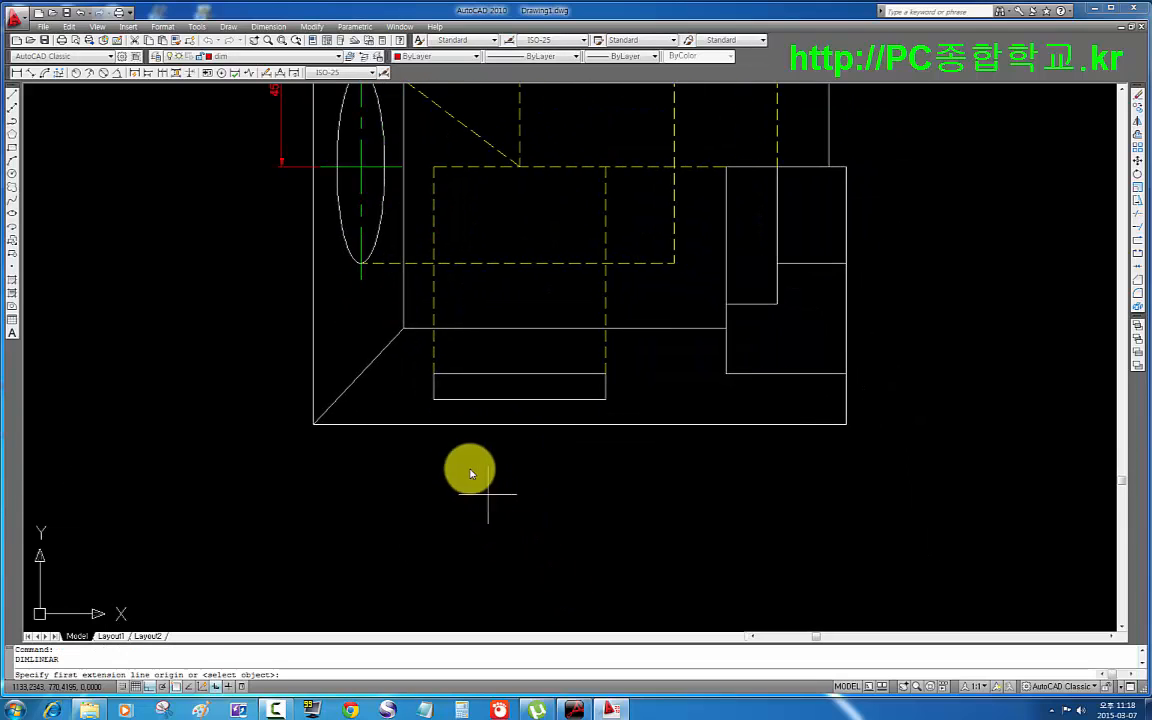
pyautogui.click(433, 401)
pyautogui.click(606, 401)
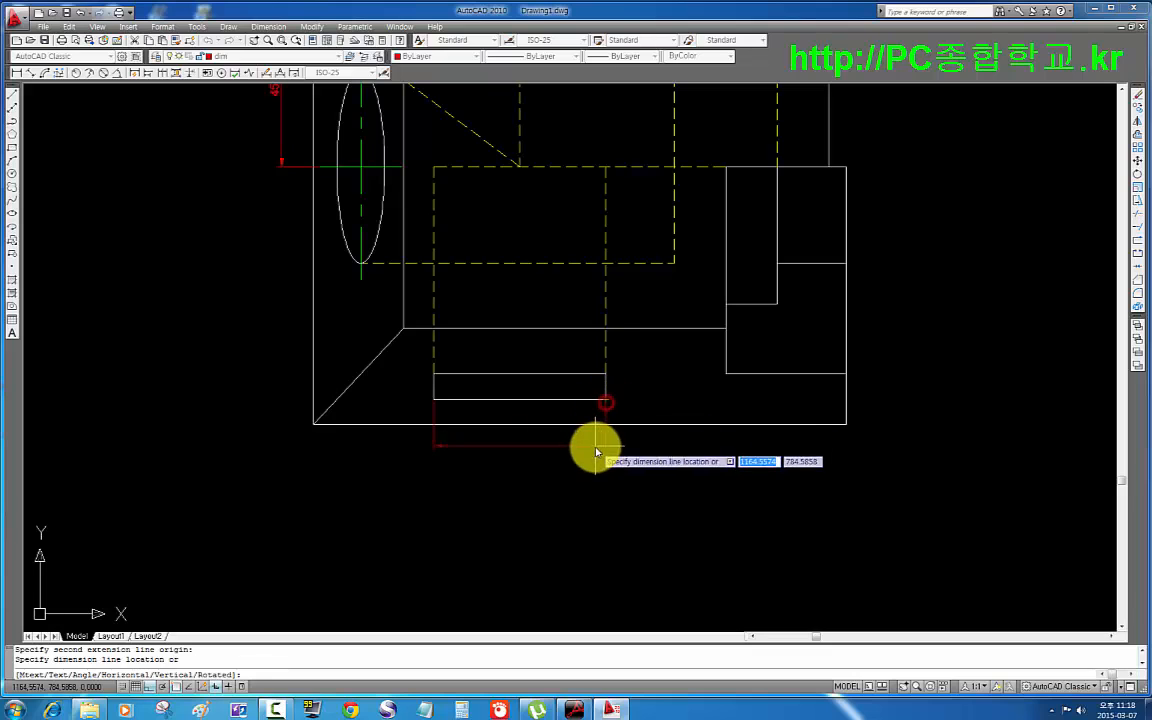
pyautogui.click(586, 462)
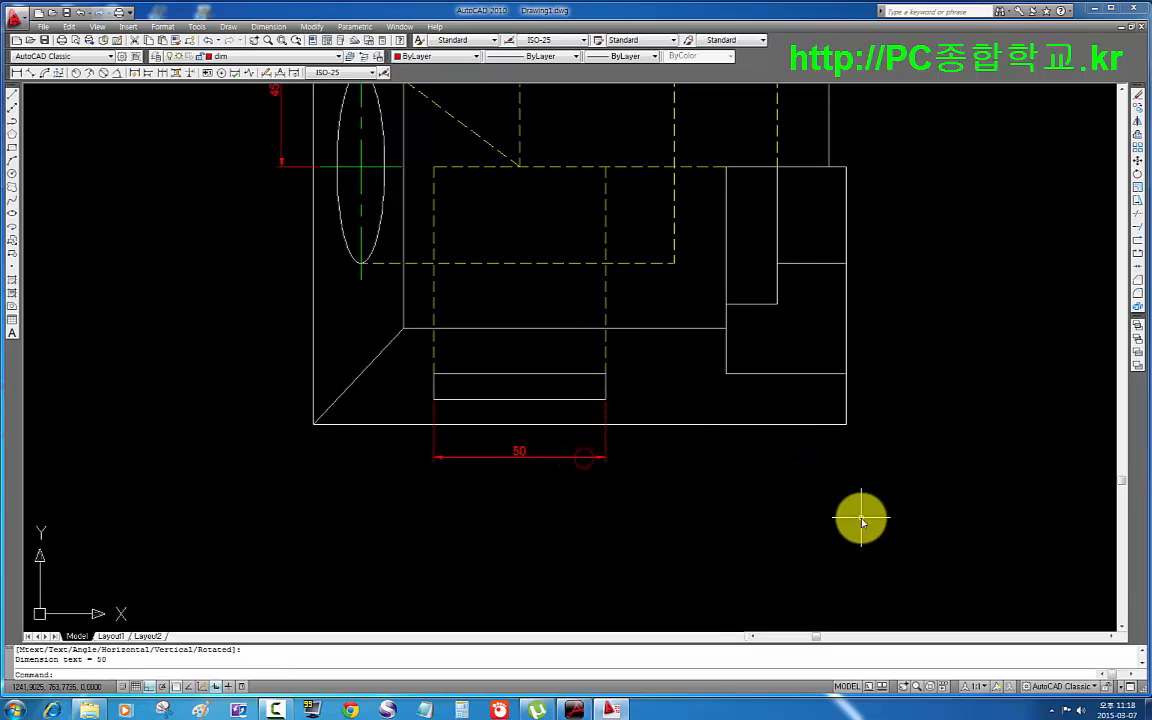
# - Dimension the width of the top view's lower-right step below the view, aligned with the neighbouring rectangle's width dimension
pyautogui.moveTo(862, 520); pyautogui.dragTo(812, 519, button='middle')
pyautogui.press('Return')
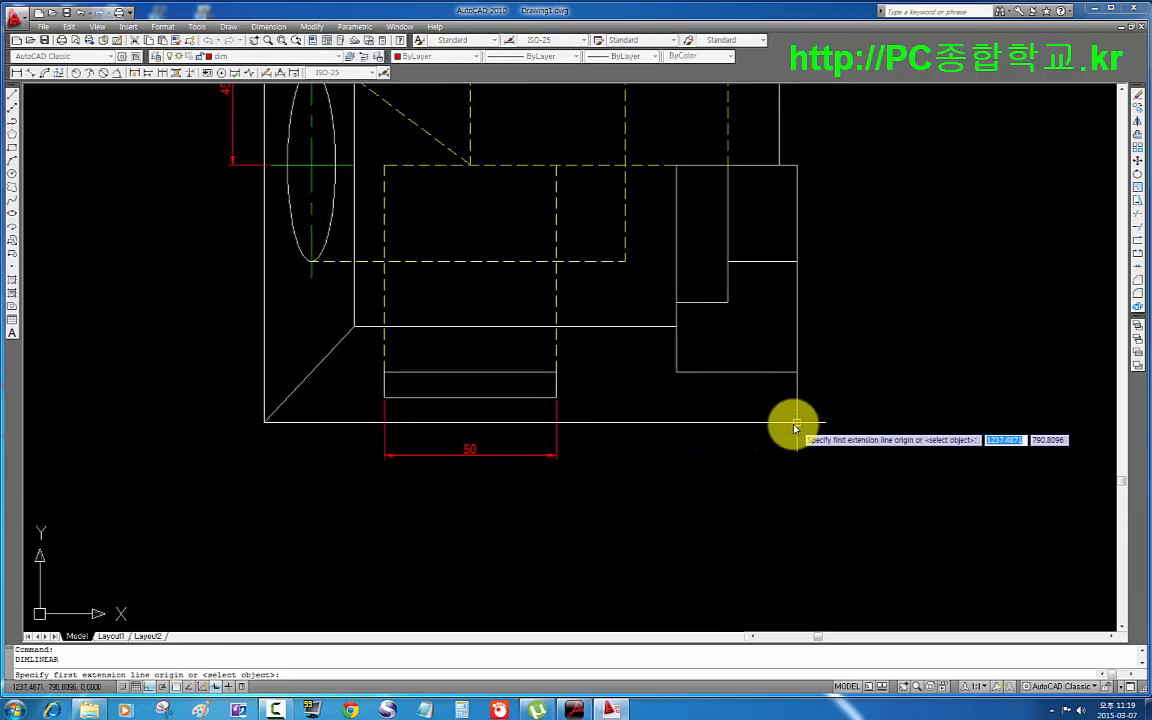
pyautogui.click(796, 426)
pyautogui.click(677, 372)
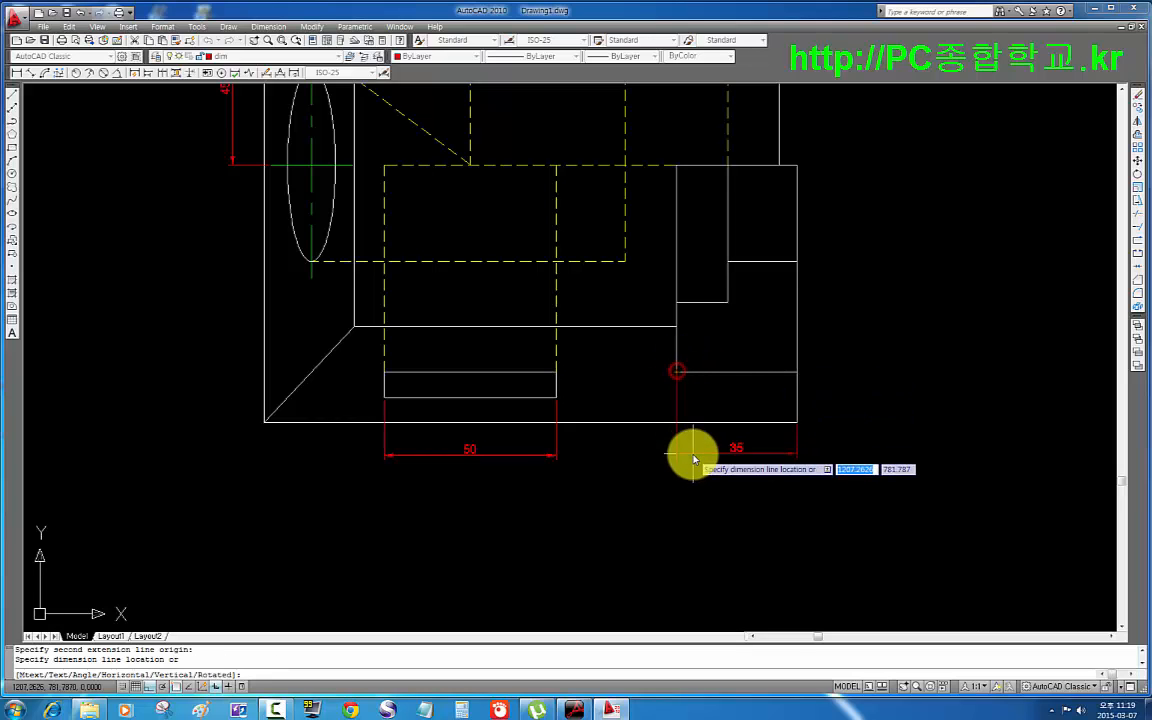
pyautogui.click(557, 458)
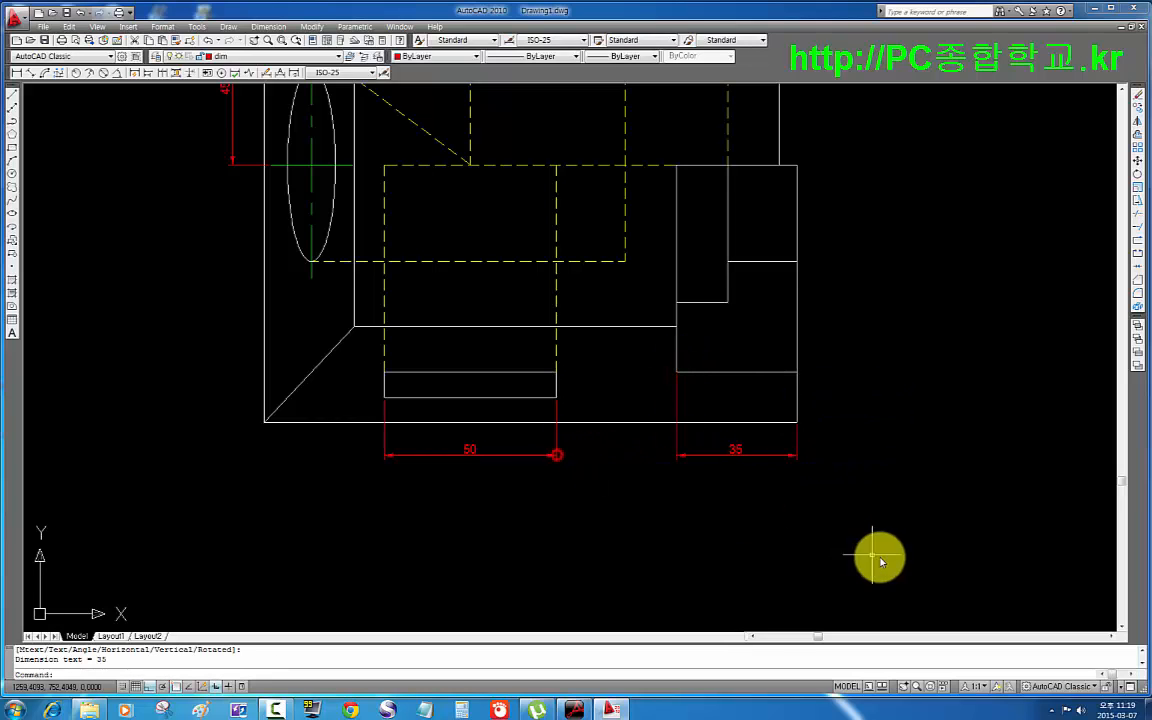
# - Add a horizontal linear dimension above the front view from its upper-right corner to the inner step's vertical edge
pyautogui.scroll(-5, 890, 510)
pyautogui.moveTo(892, 509); pyautogui.dragTo(720, 316, button='middle')
pyautogui.moveTo(763, 510)
pyautogui.mouseDown(button='middle')
pyautogui.moveTo(748, 416)
pyautogui.moveTo(718, 367)
pyautogui.mouseUp(button='middle')
pyautogui.moveTo(730, 445); pyautogui.dragTo(676, 375, button='middle')
pyautogui.scroll(3, 630, 301)
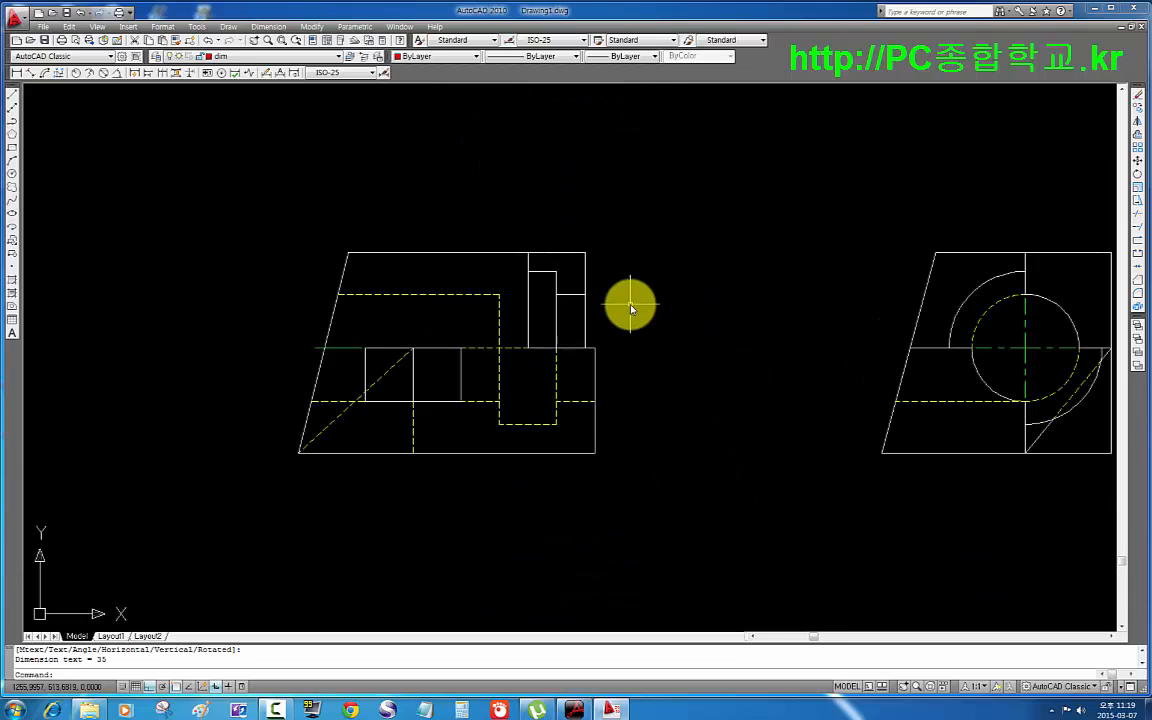
pyautogui.press('Return')
pyautogui.click(605, 325)
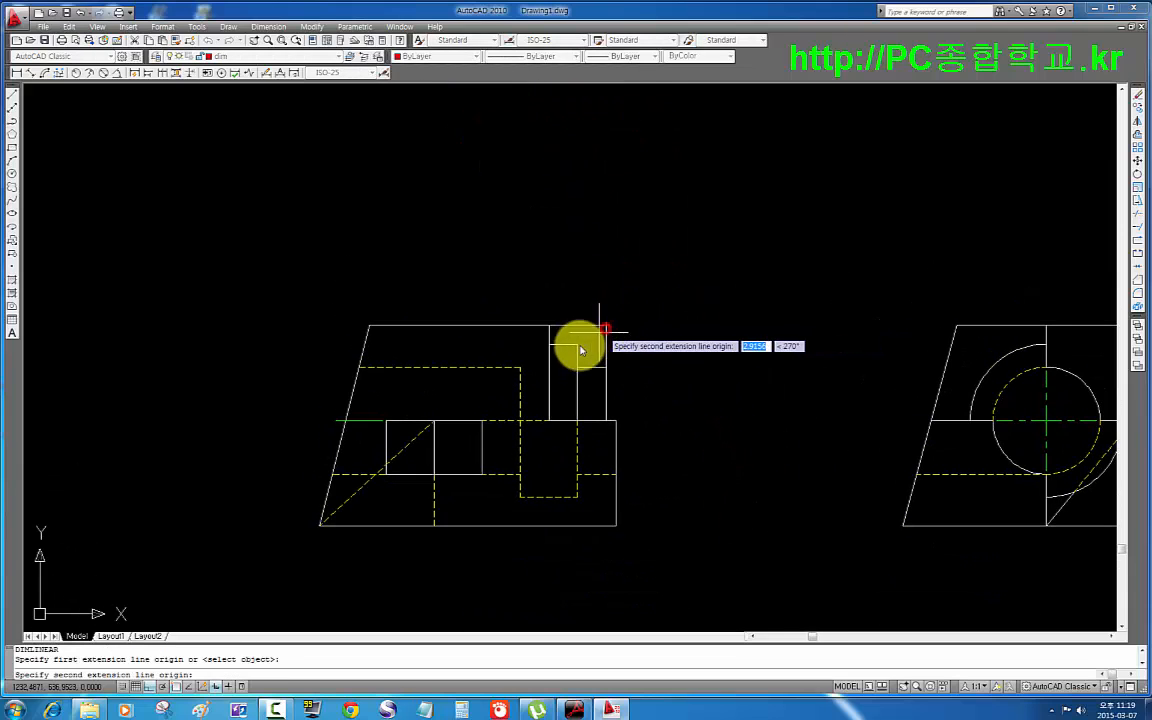
pyautogui.click(577, 345)
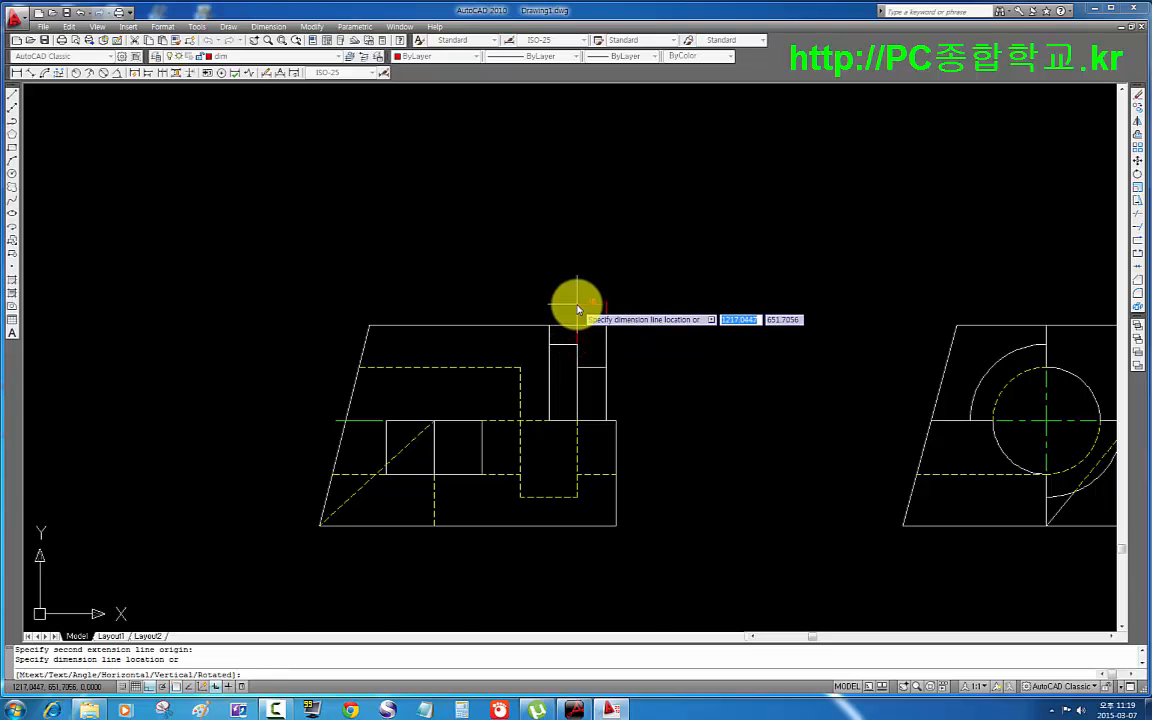
pyautogui.scroll(3, 577, 310)
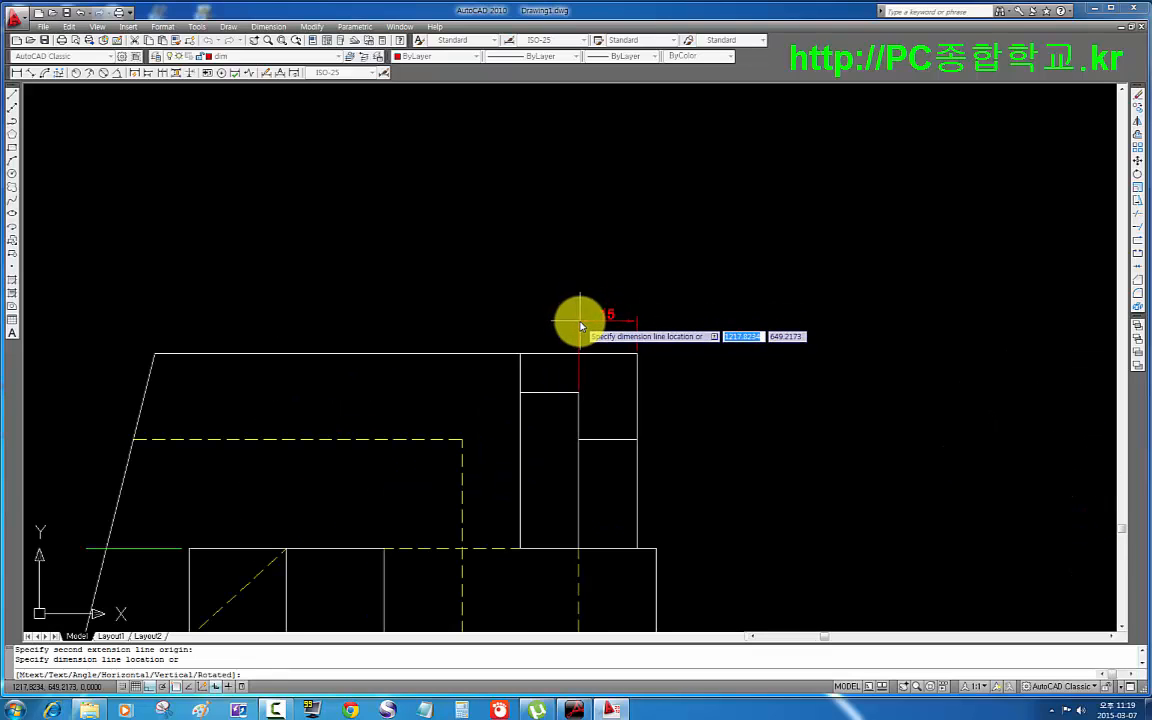
pyautogui.click(580, 322)
# - Dimension the front view's overall height from its lower-left to upper-left corner, placing the dimension outside the slanted edge
pyautogui.moveTo(763, 360)
pyautogui.mouseDown(button='middle')
pyautogui.moveTo(805, 265)
pyautogui.moveTo(874, 257)
pyautogui.mouseUp(button='middle')
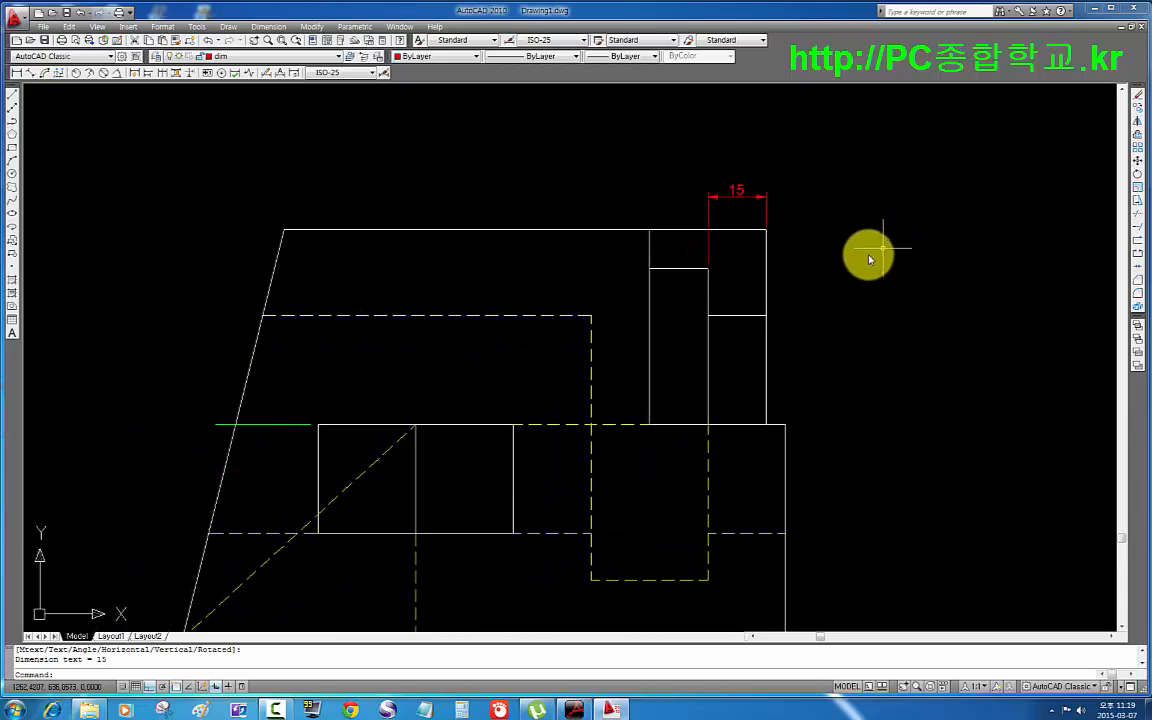
pyautogui.press('Return')
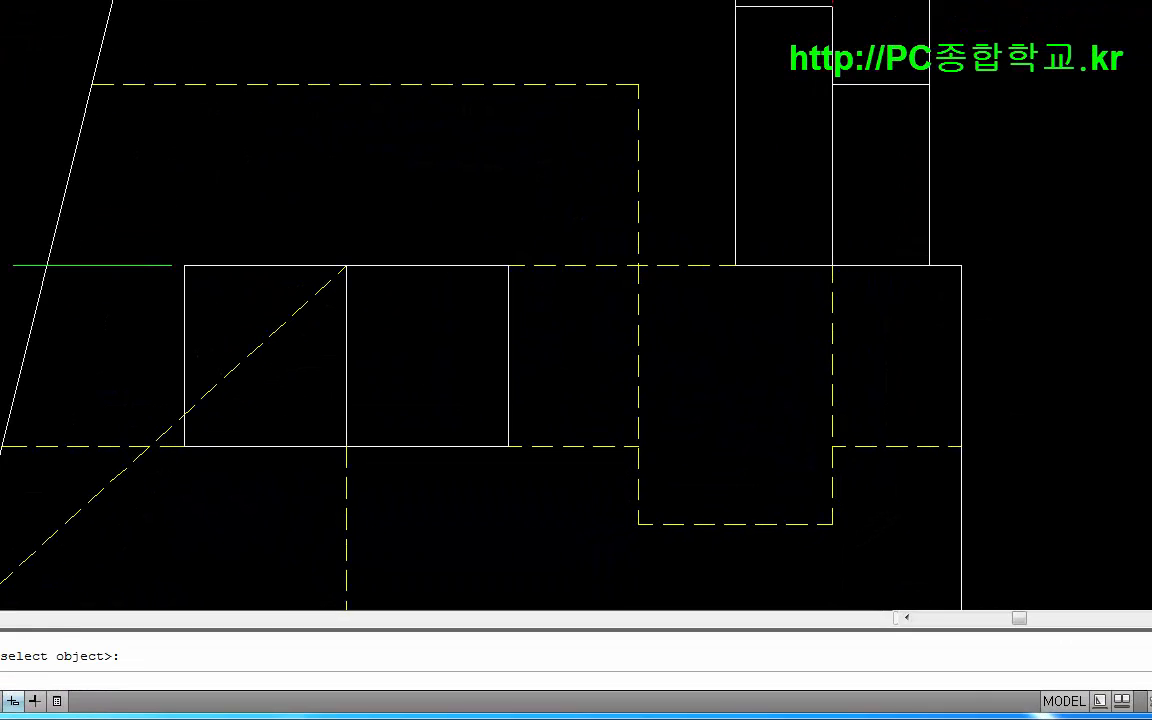
pyautogui.moveTo(64, 299); pyautogui.dragTo(252, 75, button='middle')
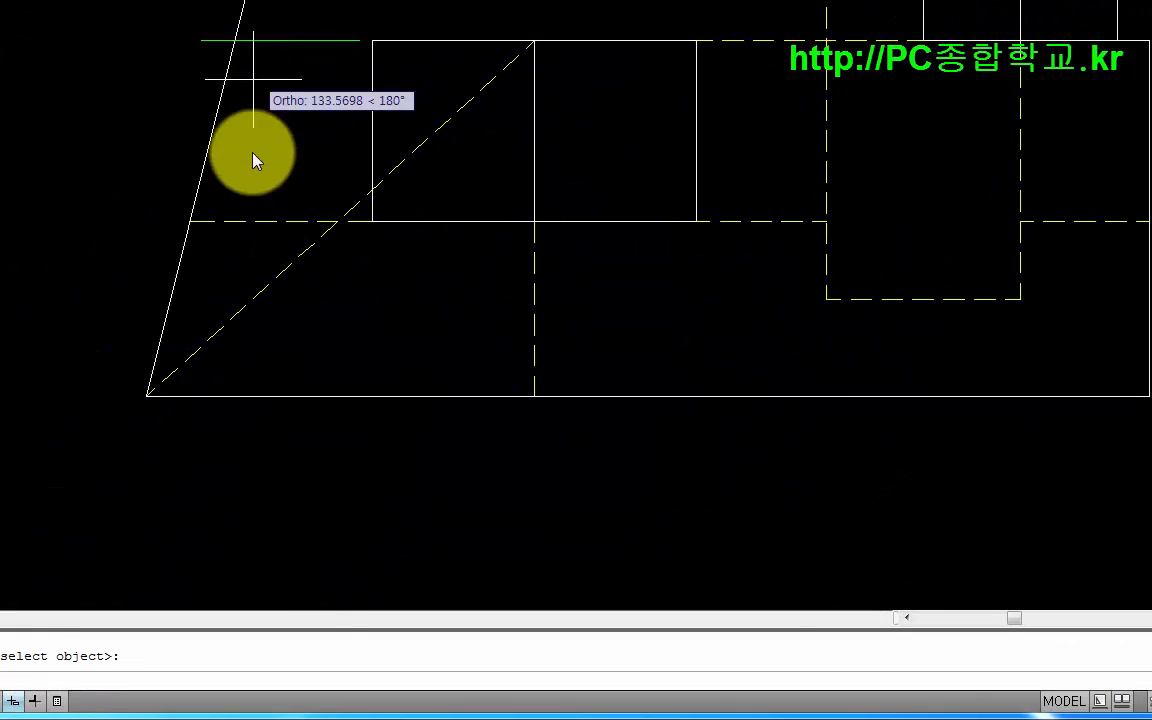
pyautogui.click(155, 399)
pyautogui.moveTo(301, 144); pyautogui.dragTo(233, 455, button='middle')
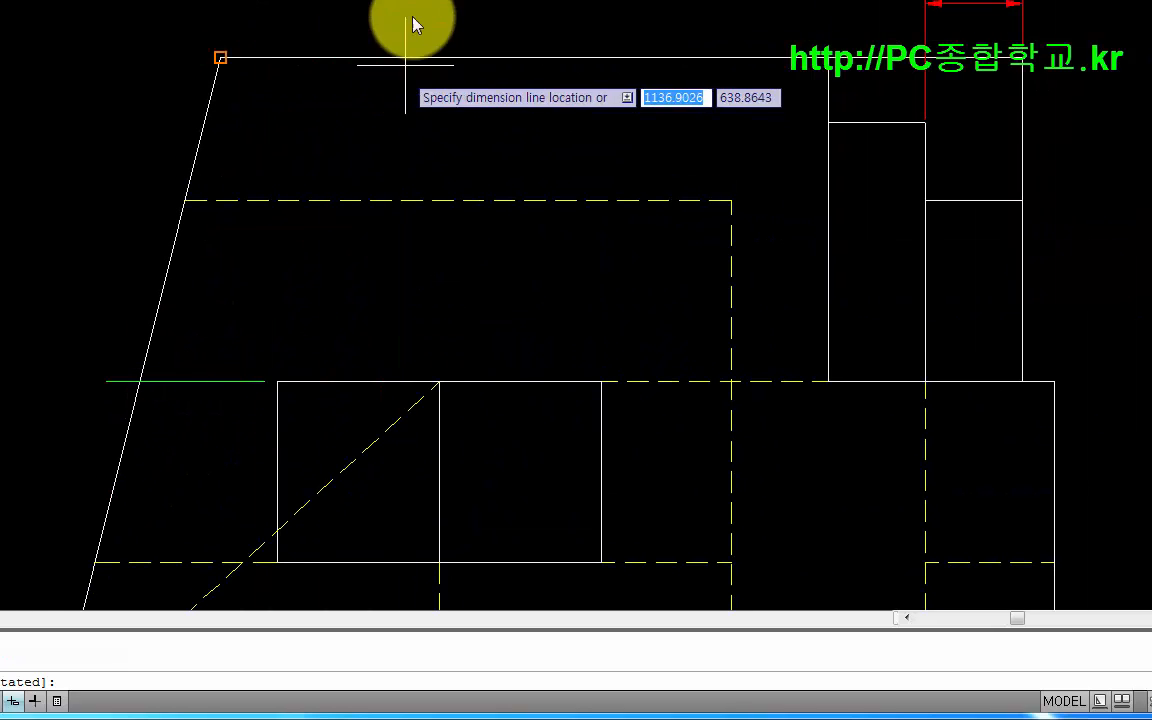
pyautogui.click(525, 3)
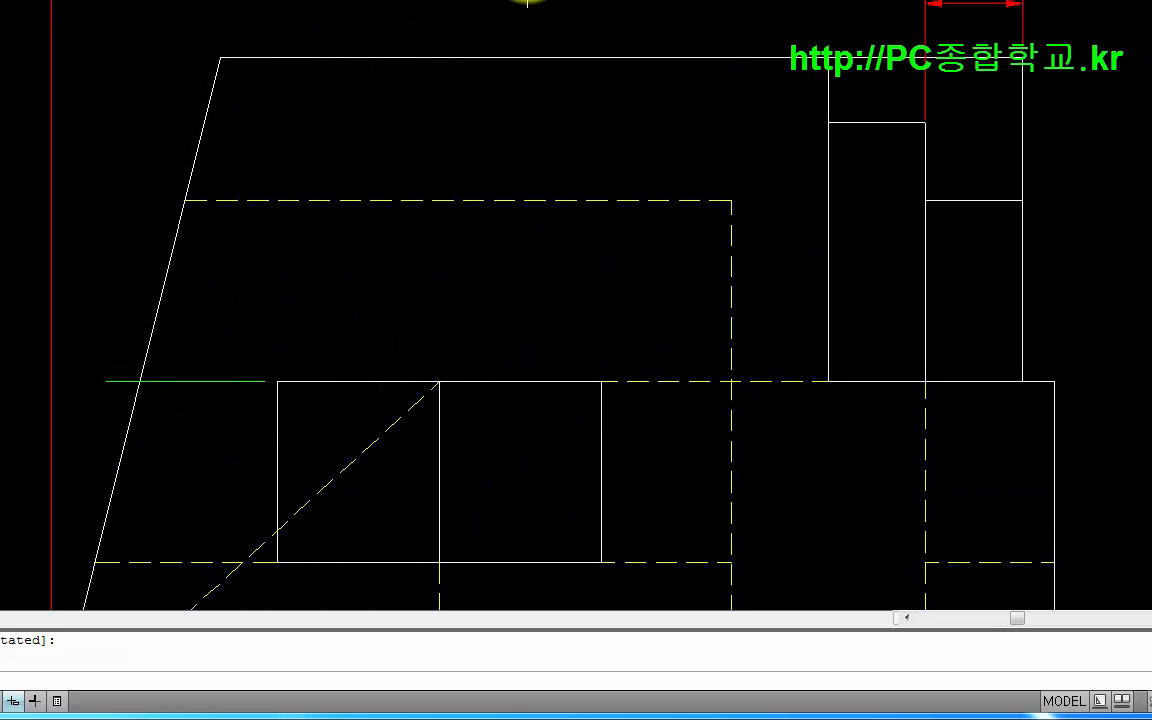
# - Dimension the height from the front view's green centre line down to its lower-left corner, placing the dimension outside the slanted edge
pyautogui.moveTo(758, 311); pyautogui.dragTo(812, 103, button='middle')
pyautogui.moveTo(438, 375); pyautogui.dragTo(523, 225, button='middle')
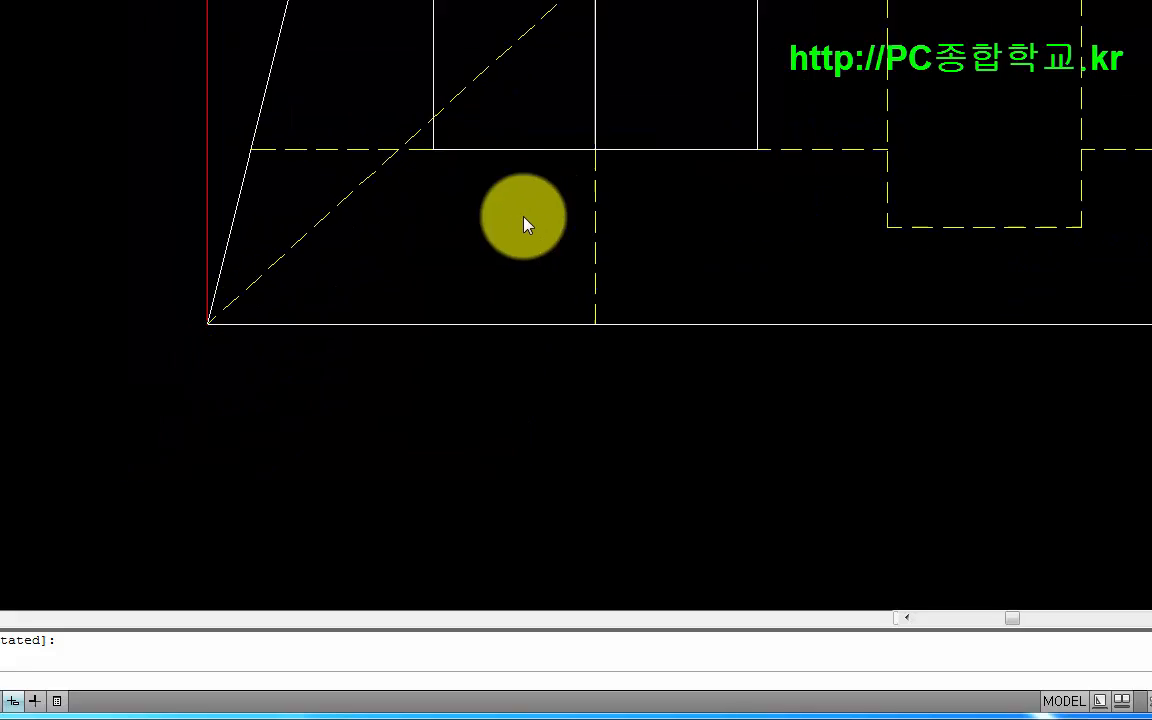
pyautogui.press('space')
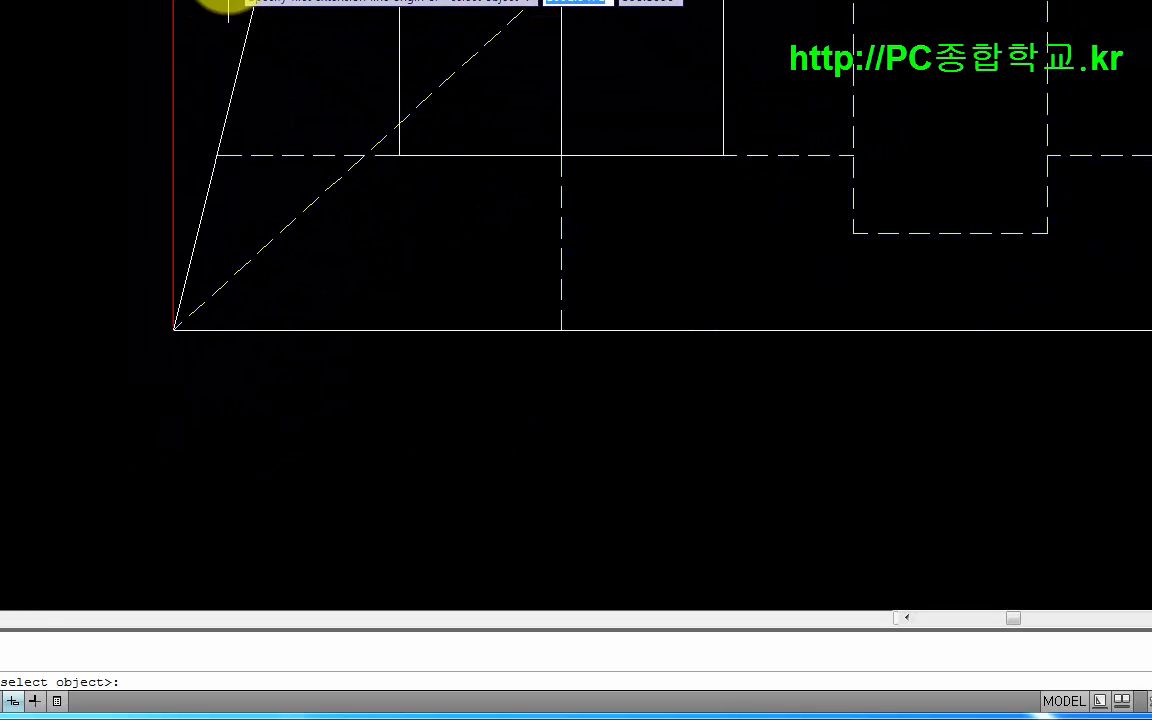
pyautogui.click(224, 3)
pyautogui.moveTo(169, 362); pyautogui.dragTo(182, 329, button='middle')
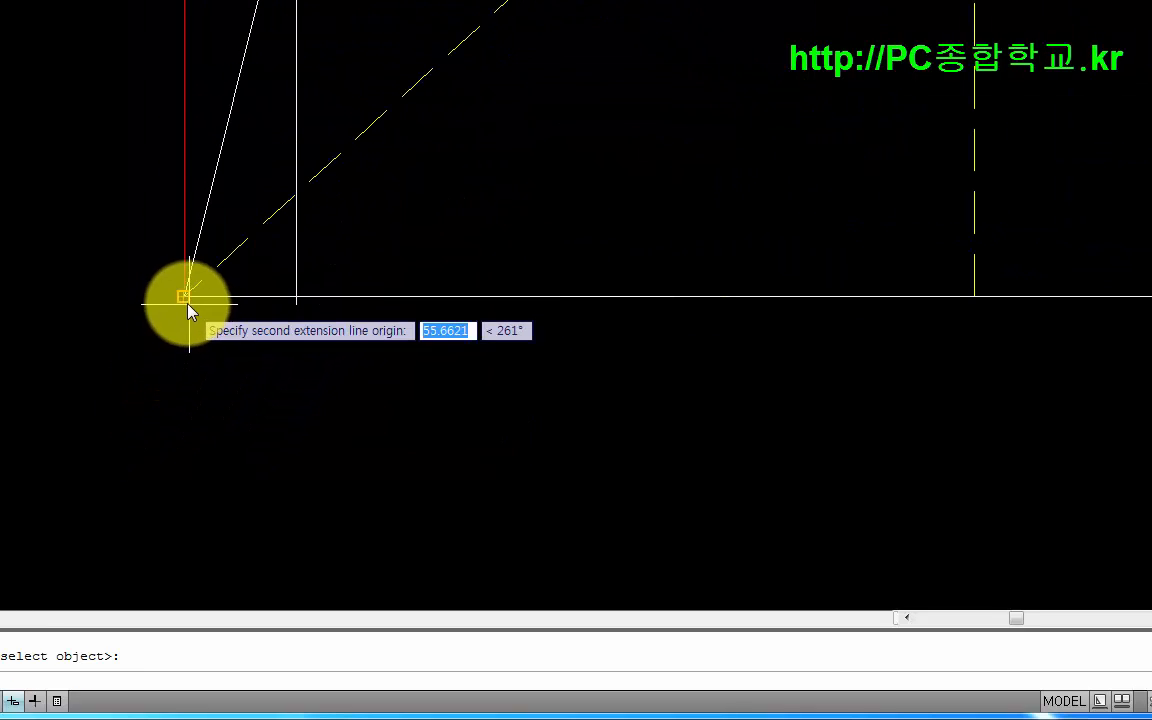
pyautogui.click(186, 303)
pyautogui.moveTo(108, 168)
pyautogui.mouseDown(button='middle')
pyautogui.moveTo(107, 309)
pyautogui.moveTo(87, 391)
pyautogui.mouseUp(button='middle')
pyautogui.scroll(-2, 120, 282)
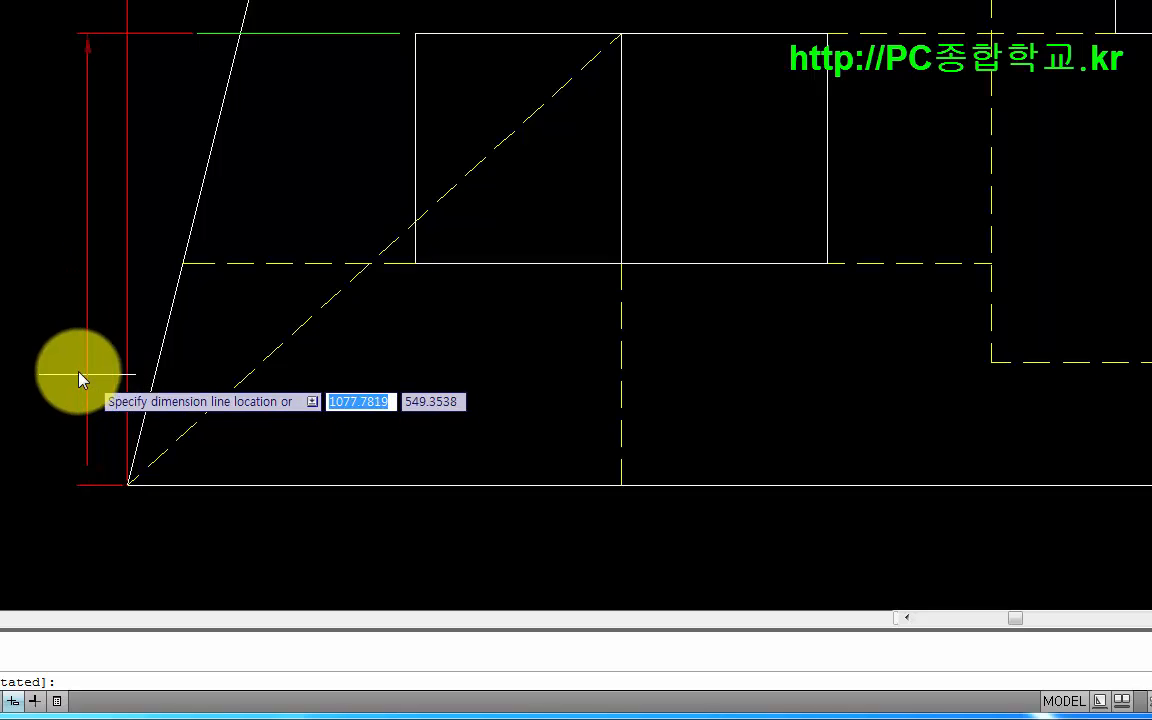
pyautogui.click(31, 365)
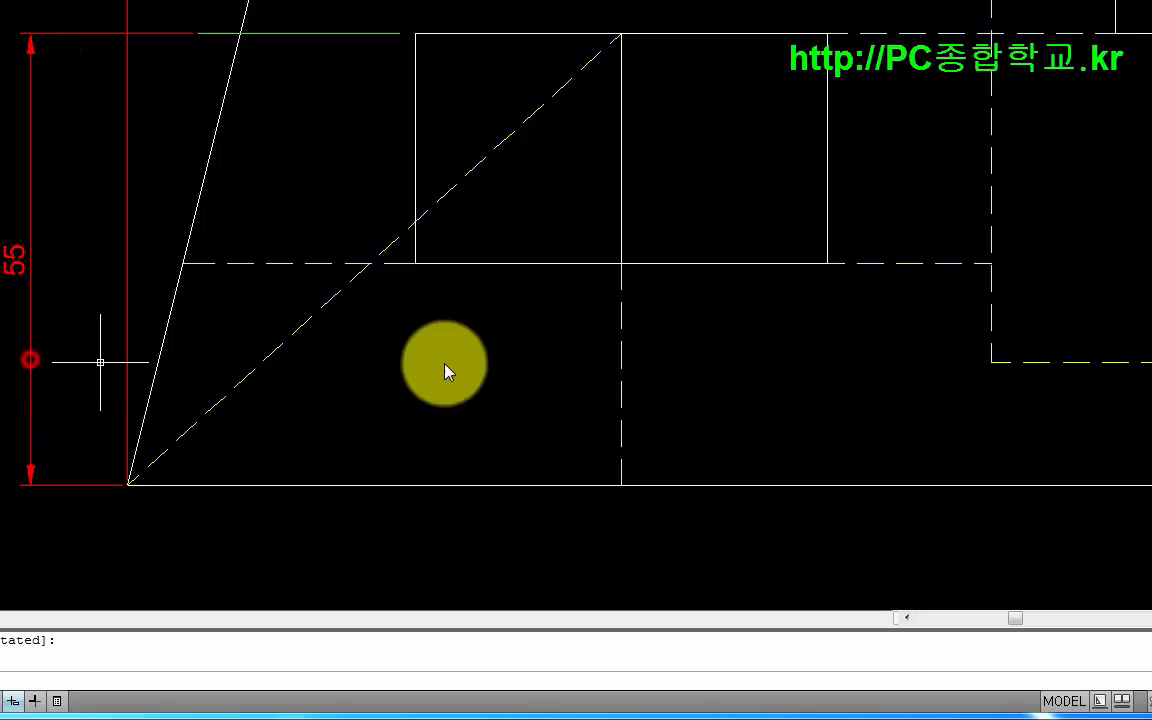
# - Delete the height dimension just placed beside the front view's slanted edge
pyautogui.scroll(-2, 790, 365)
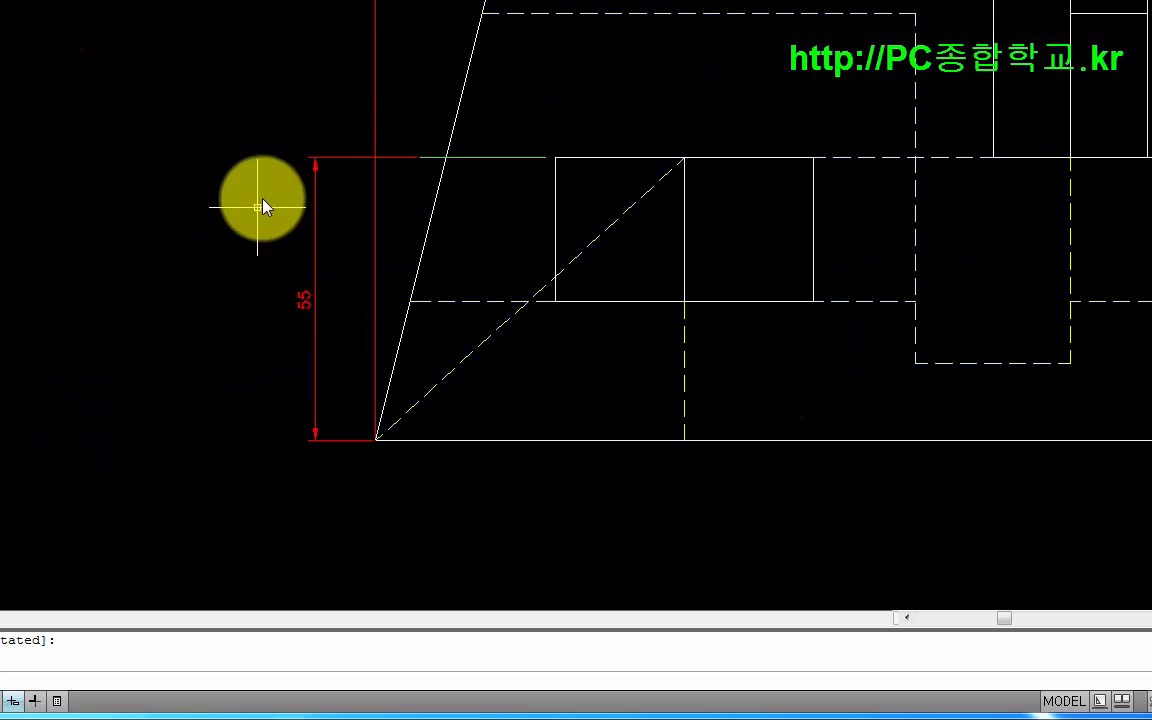
pyautogui.click(332, 160)
pyautogui.press('Delete')
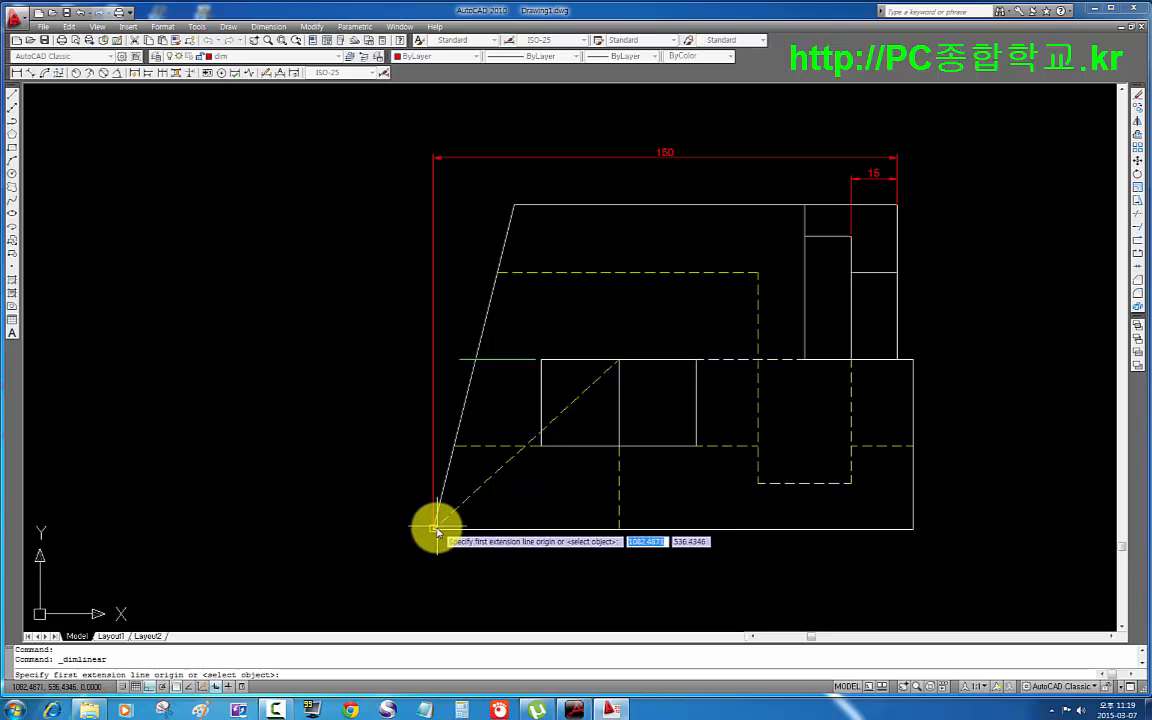
# - Dimension the height from the front view's lower-left corner to the centre line's outer end, aligned with the top view's vertical dimension
pyautogui.click(432, 530)
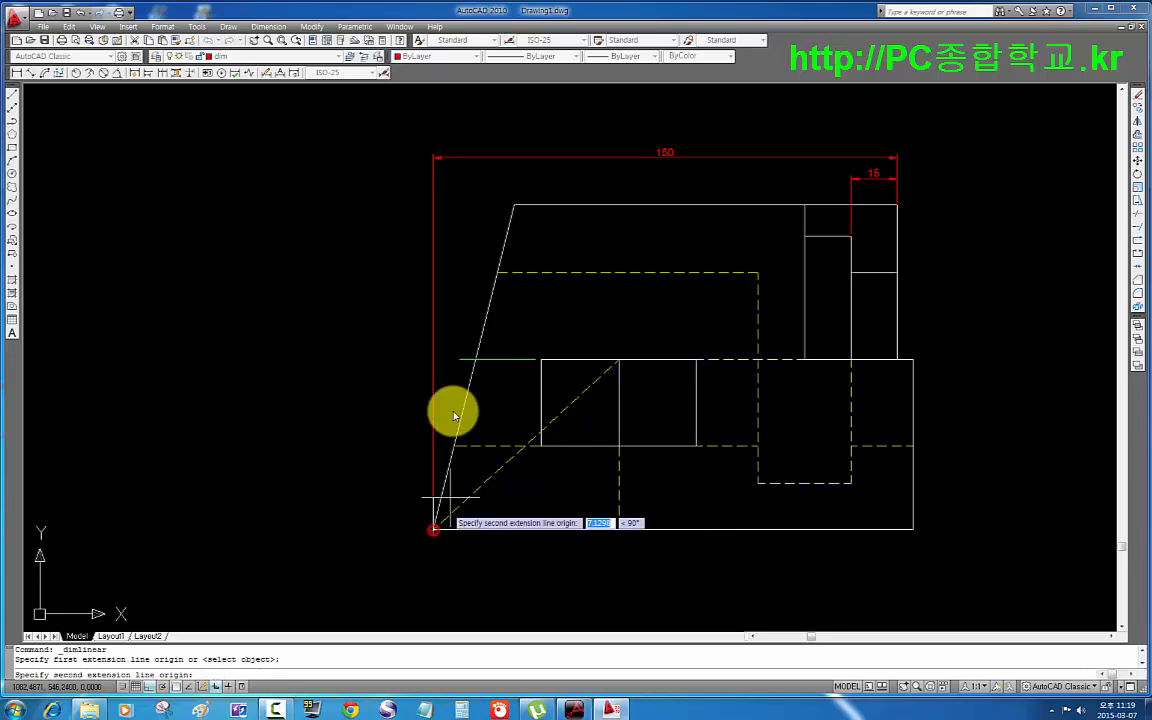
pyautogui.click(457, 360)
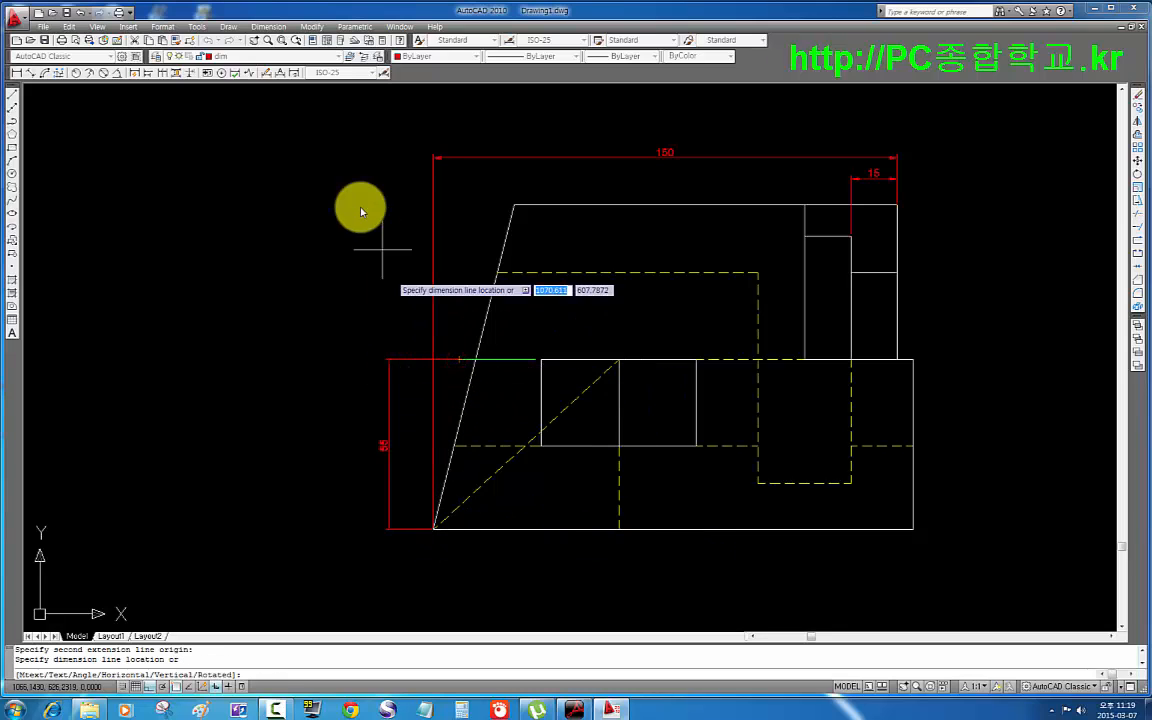
pyautogui.scroll(-5, 366, 195)
pyautogui.moveTo(359, 359); pyautogui.dragTo(356, 417, button='middle')
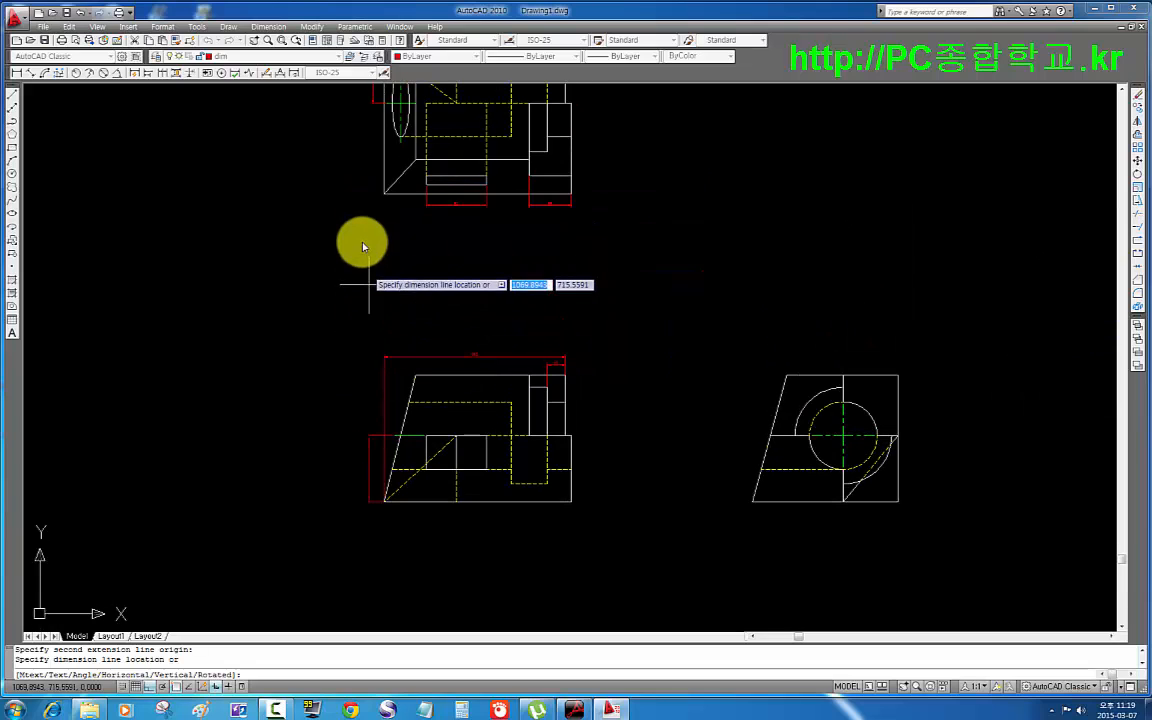
pyautogui.click(371, 106)
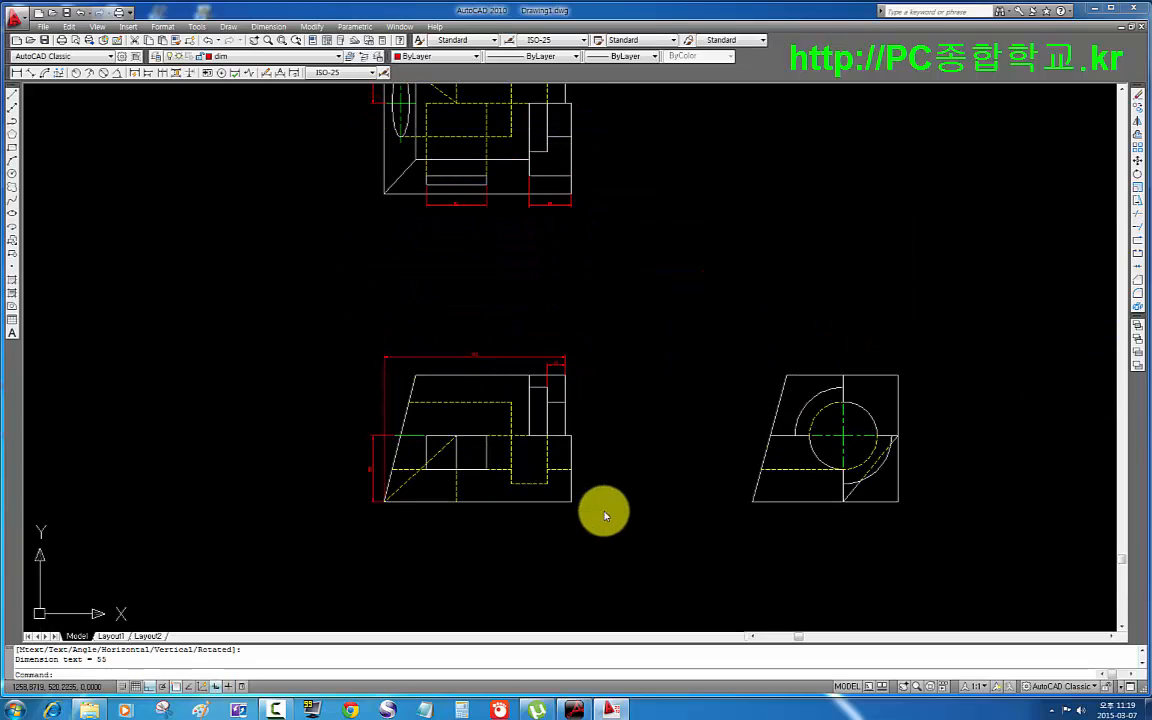
# - Dimension the horizontal distance from the front view's lower-left corner to the inner rectangle's lower-right corner, placing it below the view
pyautogui.moveTo(604, 516); pyautogui.dragTo(622, 484, button='middle')
pyautogui.scroll(2, 628, 472)
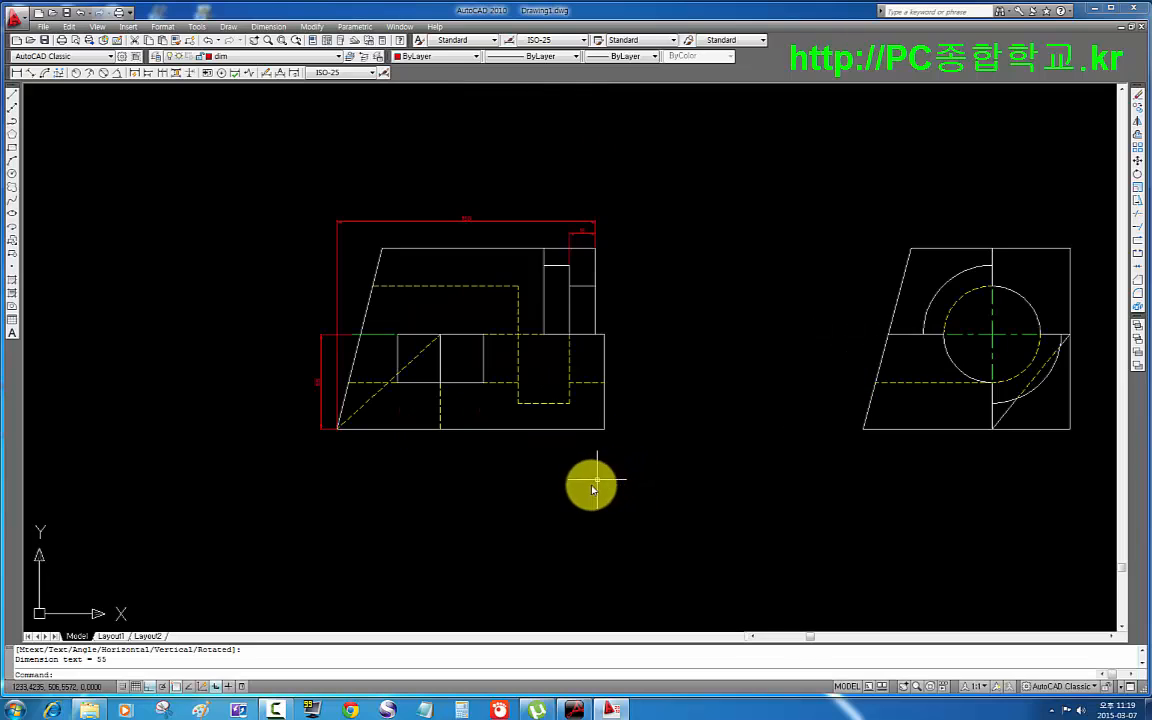
pyautogui.press('Return')
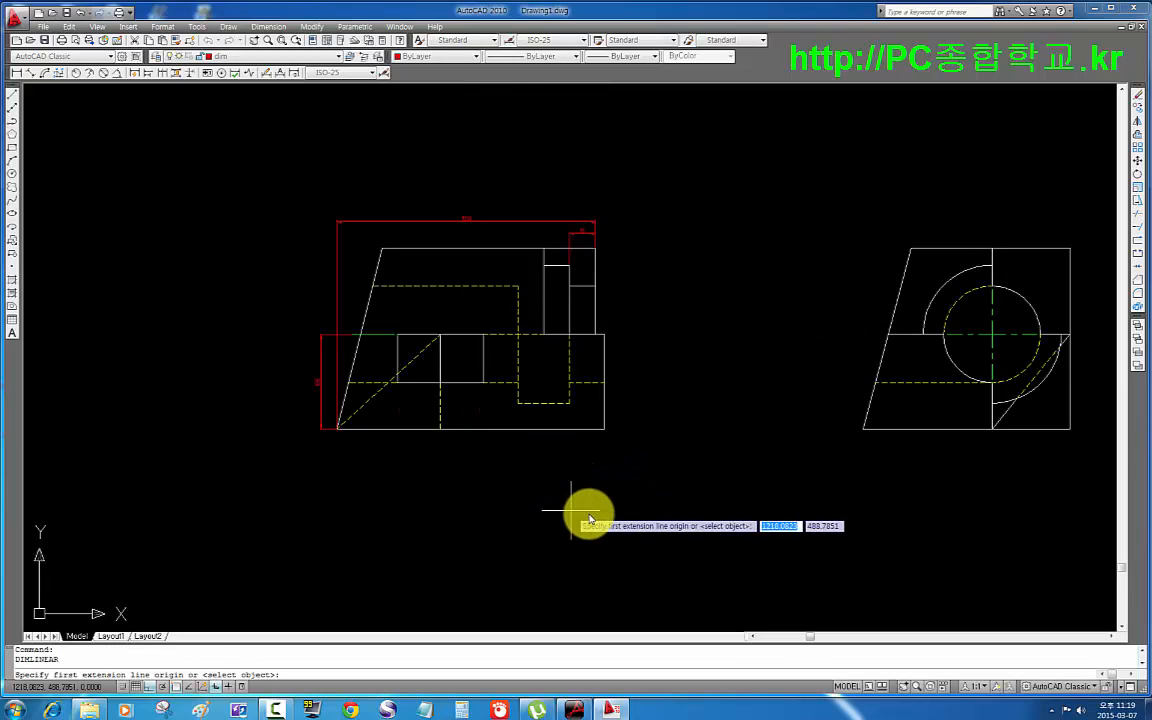
pyautogui.click(483, 385)
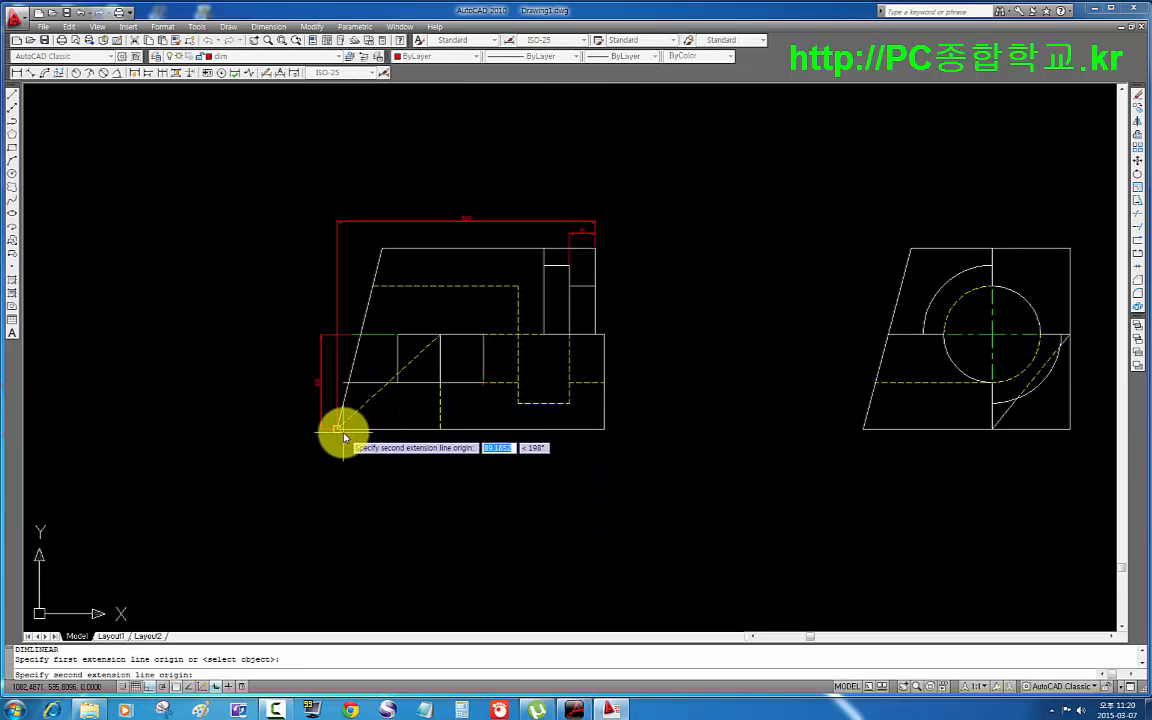
pyautogui.scroll(4, 352, 428)
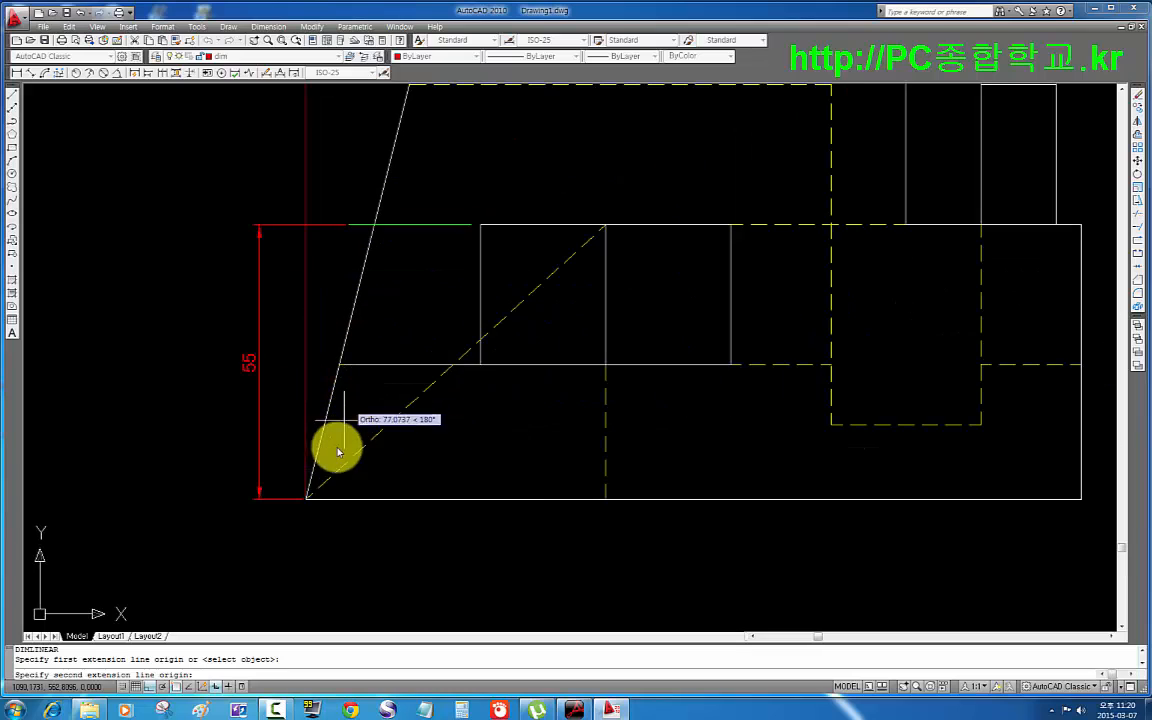
pyautogui.click(308, 500)
pyautogui.moveTo(566, 522); pyautogui.dragTo(593, 447, button='middle')
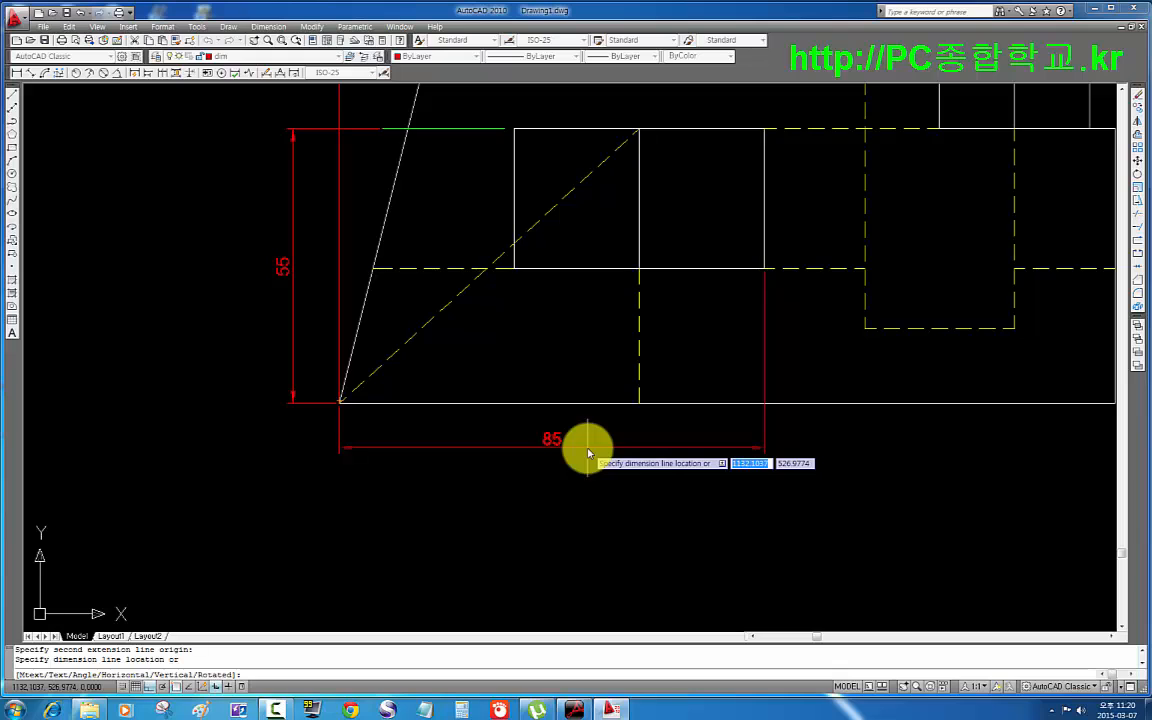
pyautogui.scroll(-1, 591, 445)
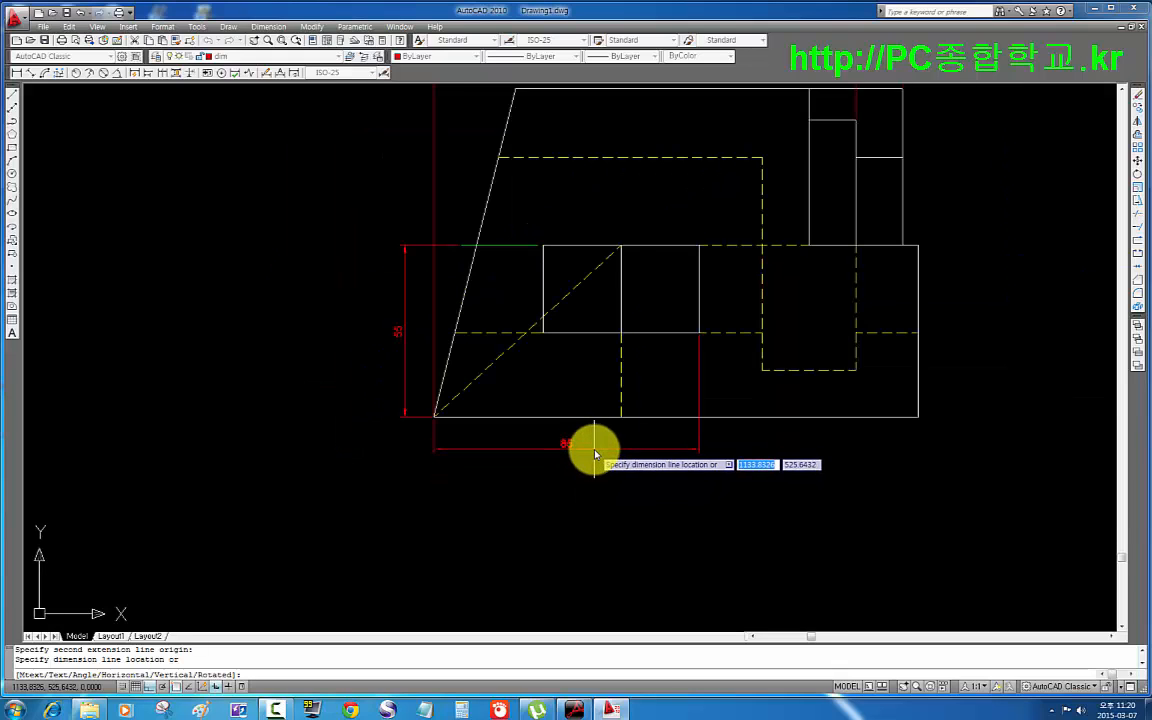
pyautogui.scroll(1, 594, 455)
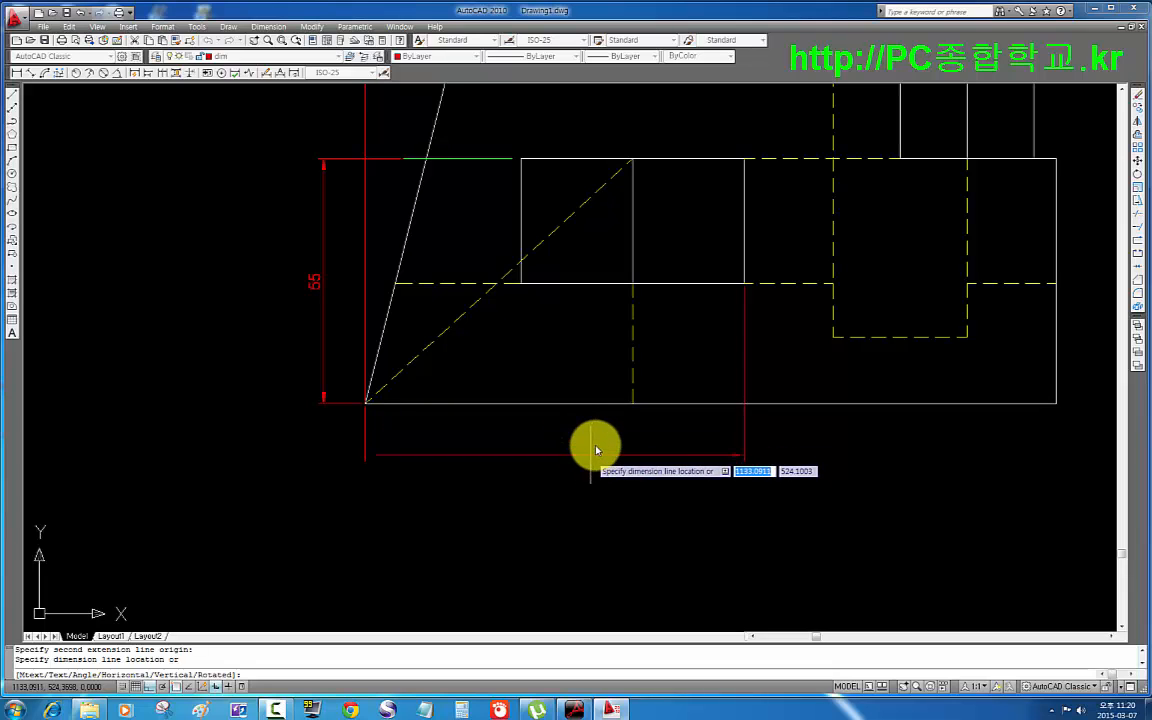
pyautogui.click(597, 439)
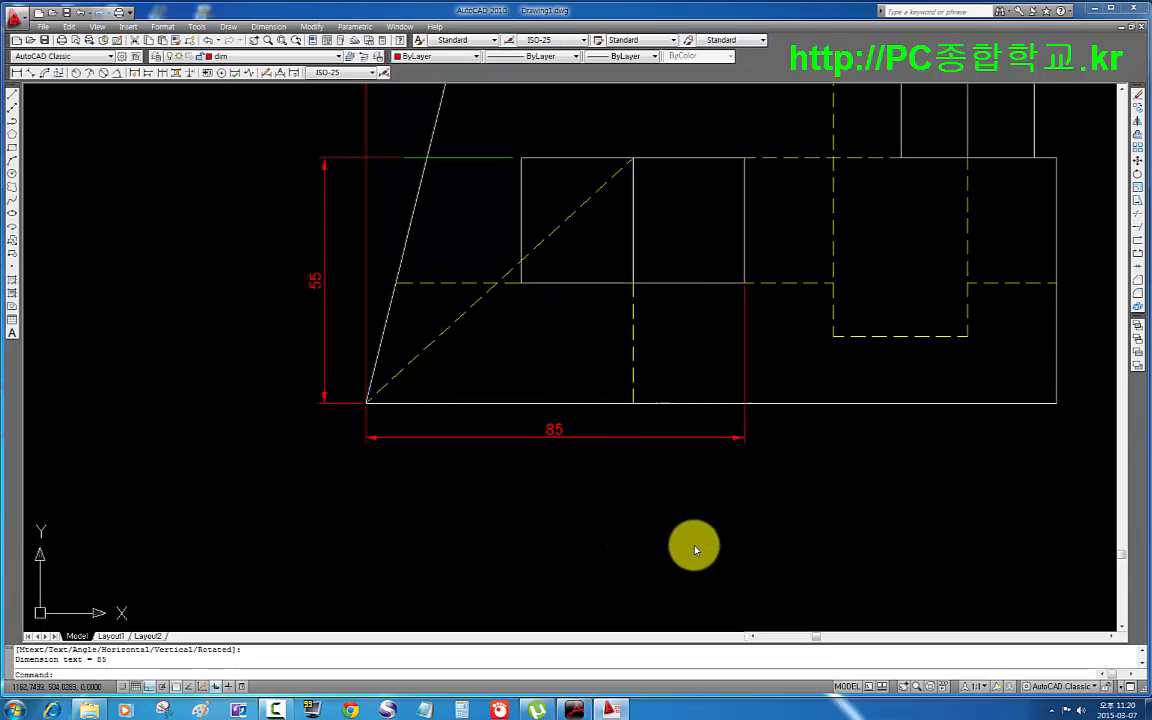
# - Dimension the front view's overall base width from its lower-left to lower-right corner, placing it beneath the existing lower dimension
pyautogui.scroll(-2, 602, 474)
pyautogui.moveTo(506, 487); pyautogui.dragTo(442, 483, button='middle')
pyautogui.press('Return')
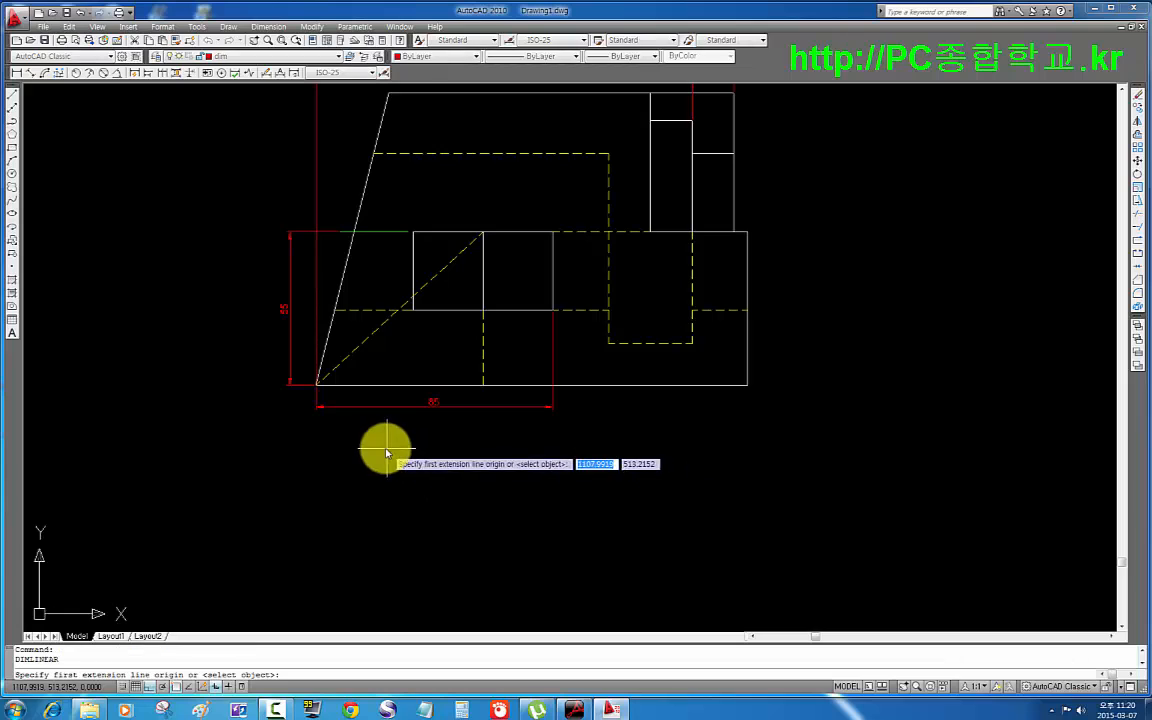
pyautogui.scroll(3, 370, 420)
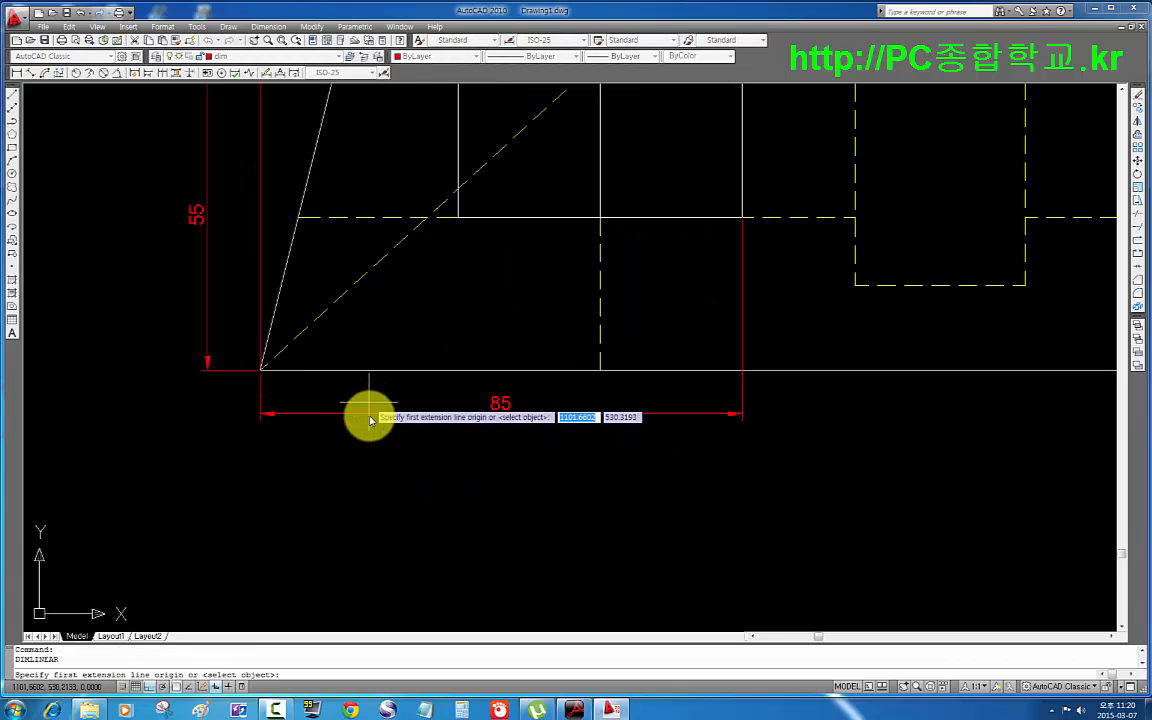
pyautogui.click(260, 372)
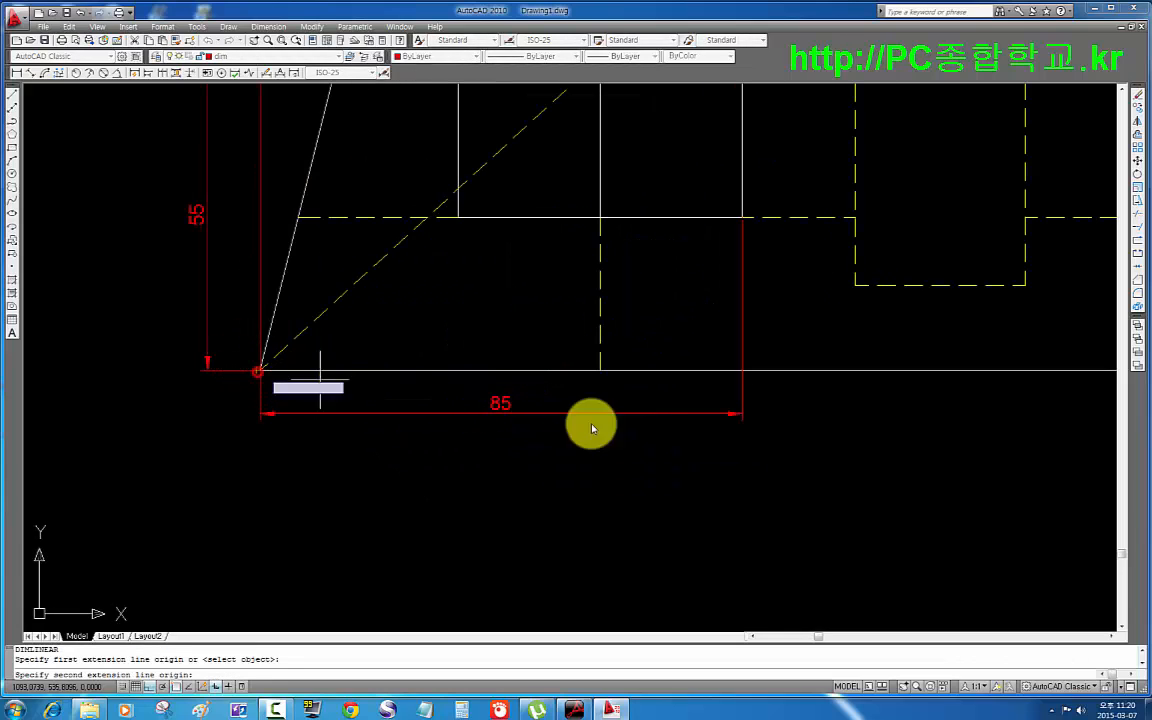
pyautogui.scroll(-2, 663, 465)
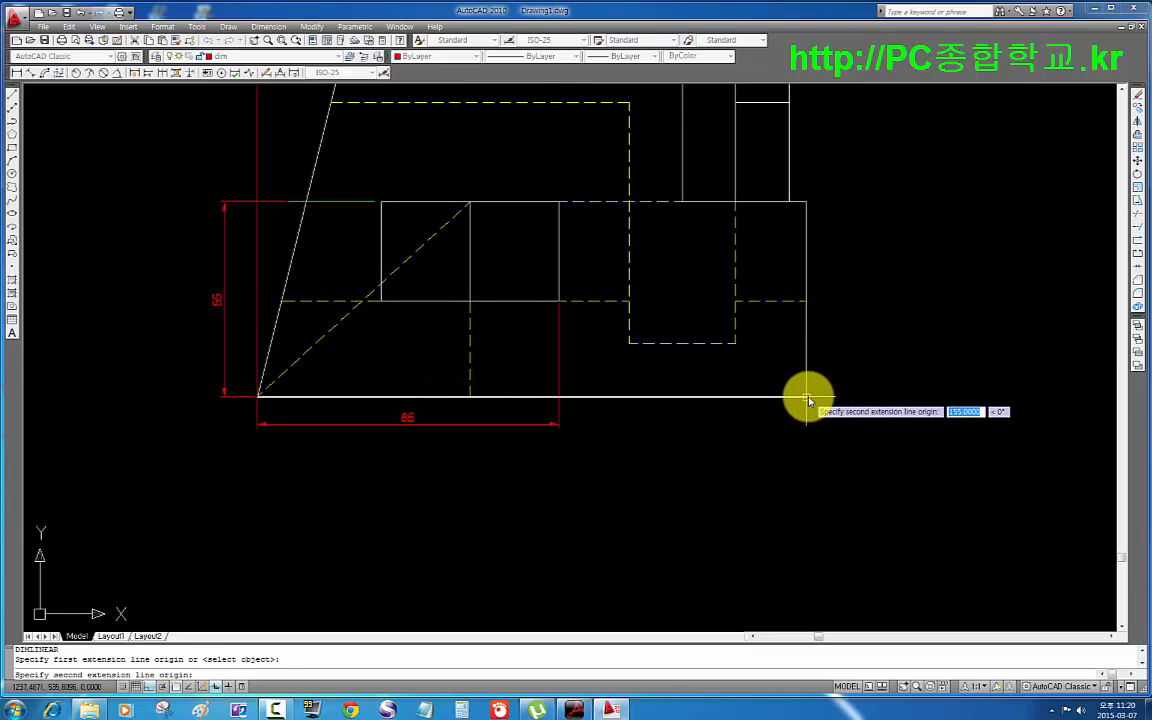
pyautogui.click(807, 397)
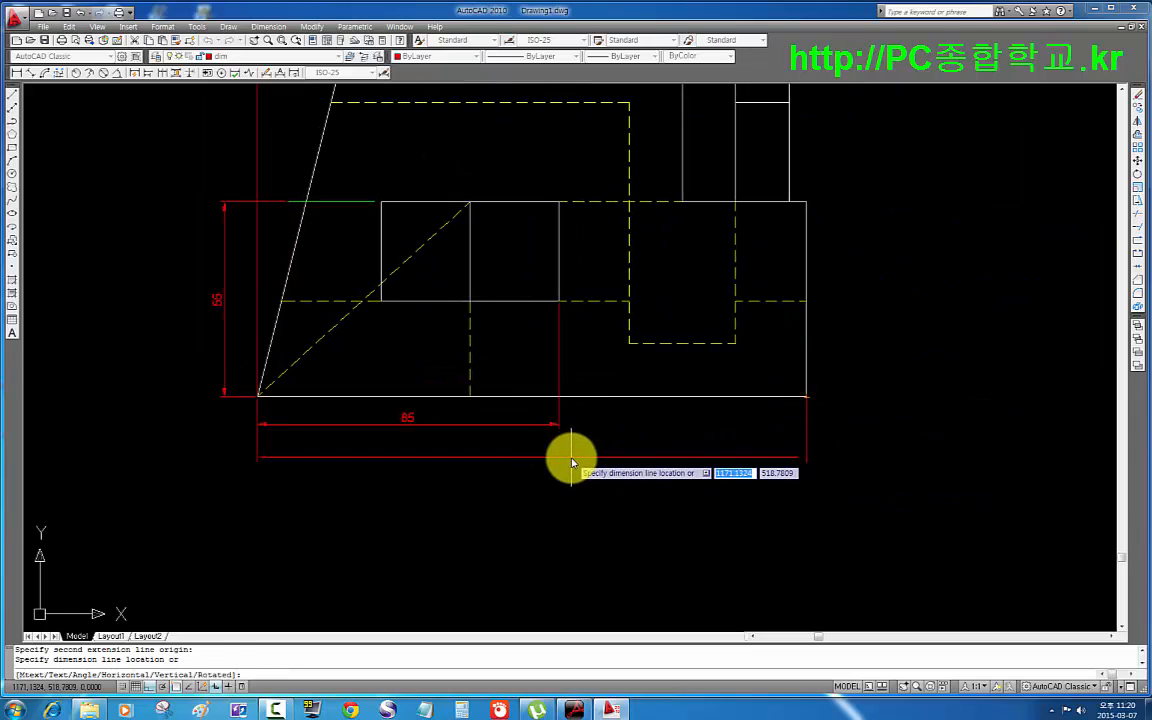
pyautogui.click(578, 458)
# - Dimension the side view's overall base width below the view, aligned with the front view's overall base width dimension
pyautogui.scroll(-4, 900, 500)
pyautogui.moveTo(940, 490); pyautogui.dragTo(626, 540, button='middle')
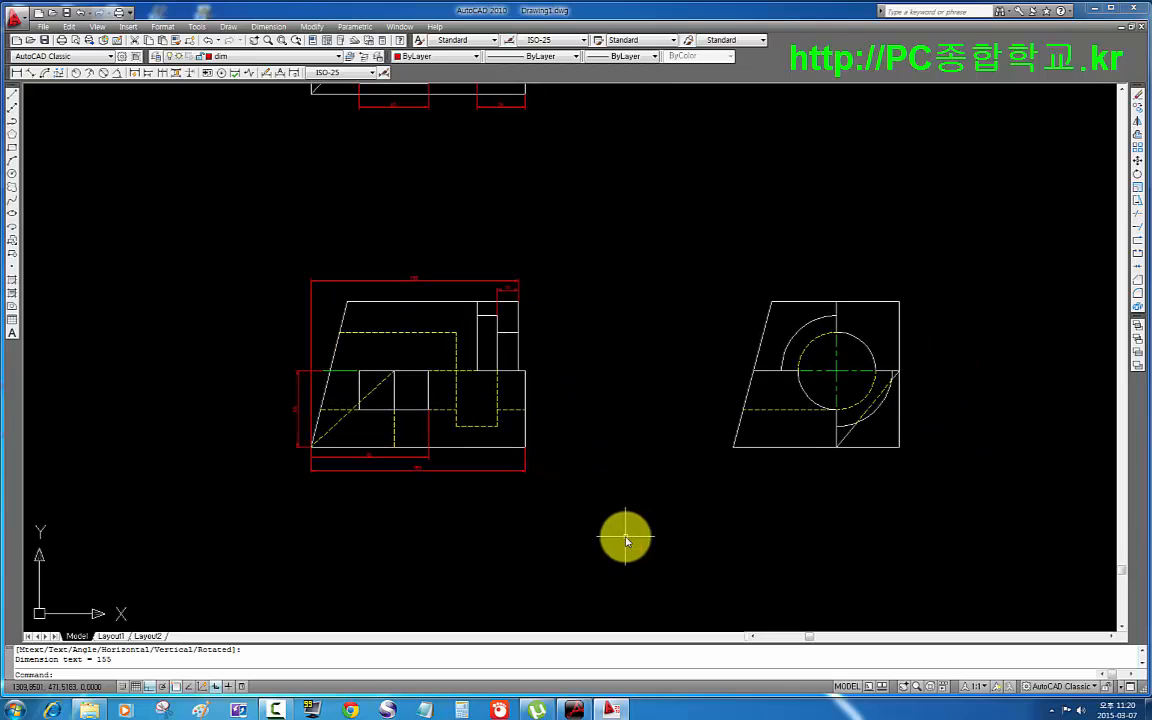
pyautogui.moveTo(622, 436); pyautogui.dragTo(548, 437, button='middle')
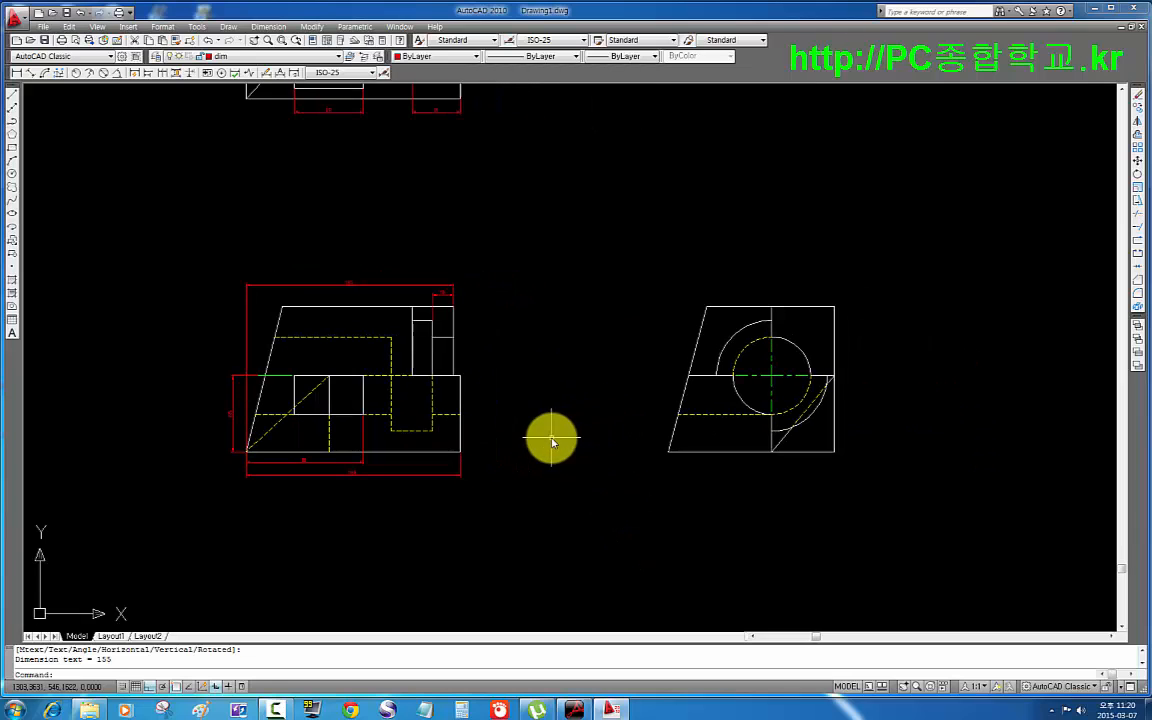
pyautogui.press('Return')
pyautogui.click(834, 451)
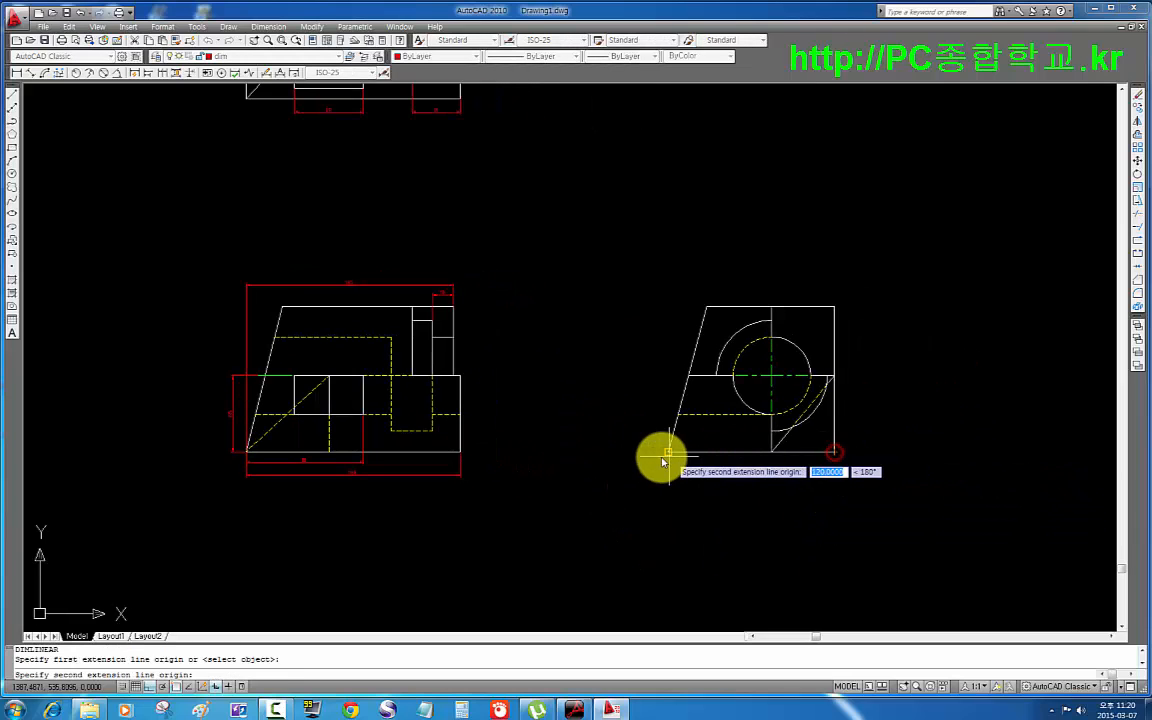
pyautogui.click(668, 451)
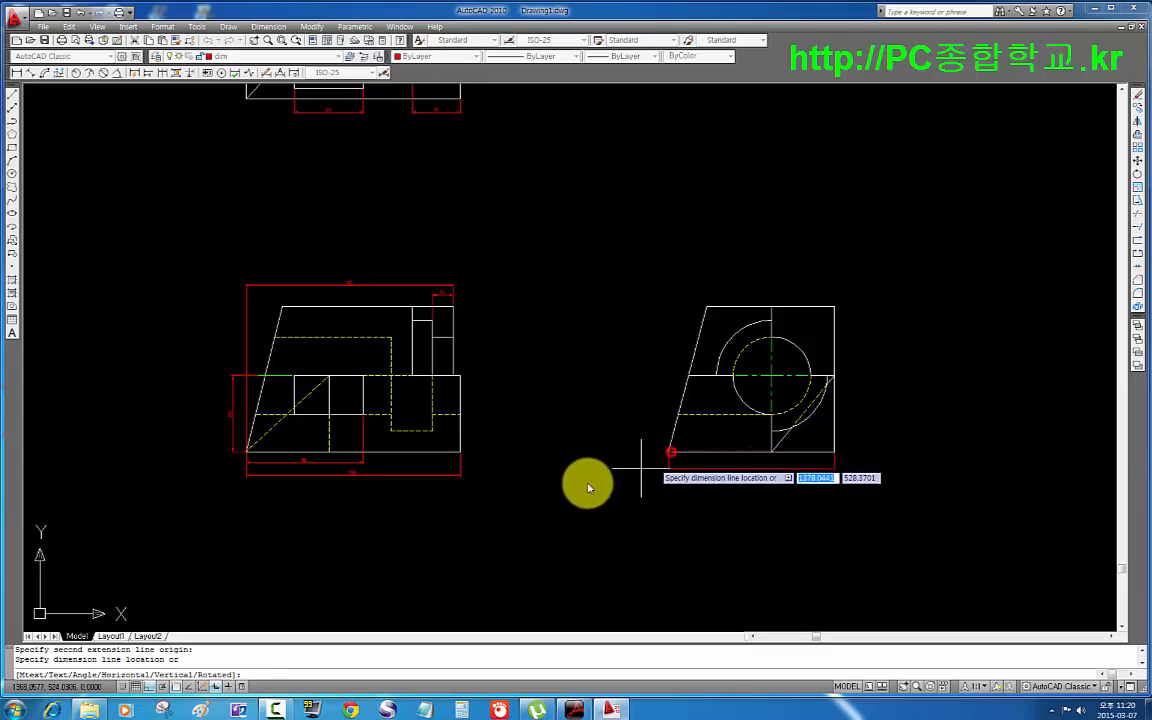
pyautogui.click(463, 481)
# - Dimension the side view's overall height from its upper-right to lower-right corner, placing the dimension outside the vertical edge
pyautogui.moveTo(1029, 476); pyautogui.dragTo(805, 411, button='middle')
pyautogui.scroll(4, 661, 391)
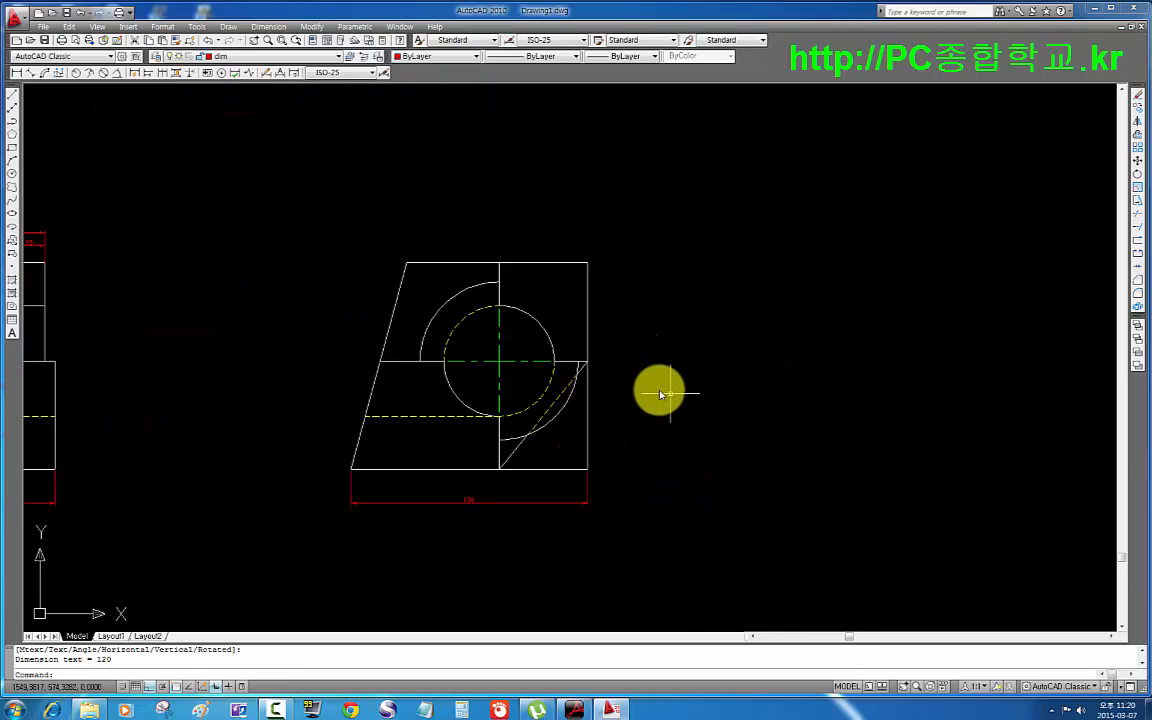
pyautogui.moveTo(728, 407); pyautogui.dragTo(808, 411, button='middle')
pyautogui.moveTo(674, 393); pyautogui.dragTo(603, 348, button='middle')
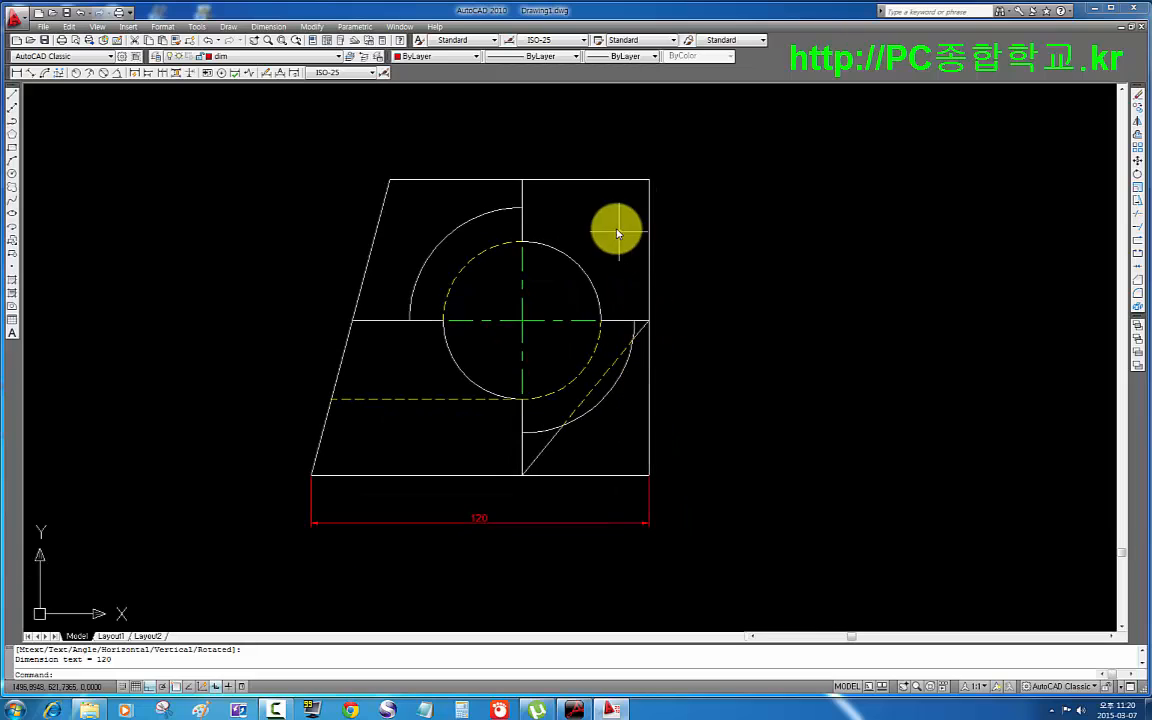
pyautogui.press('Return')
pyautogui.click(650, 181)
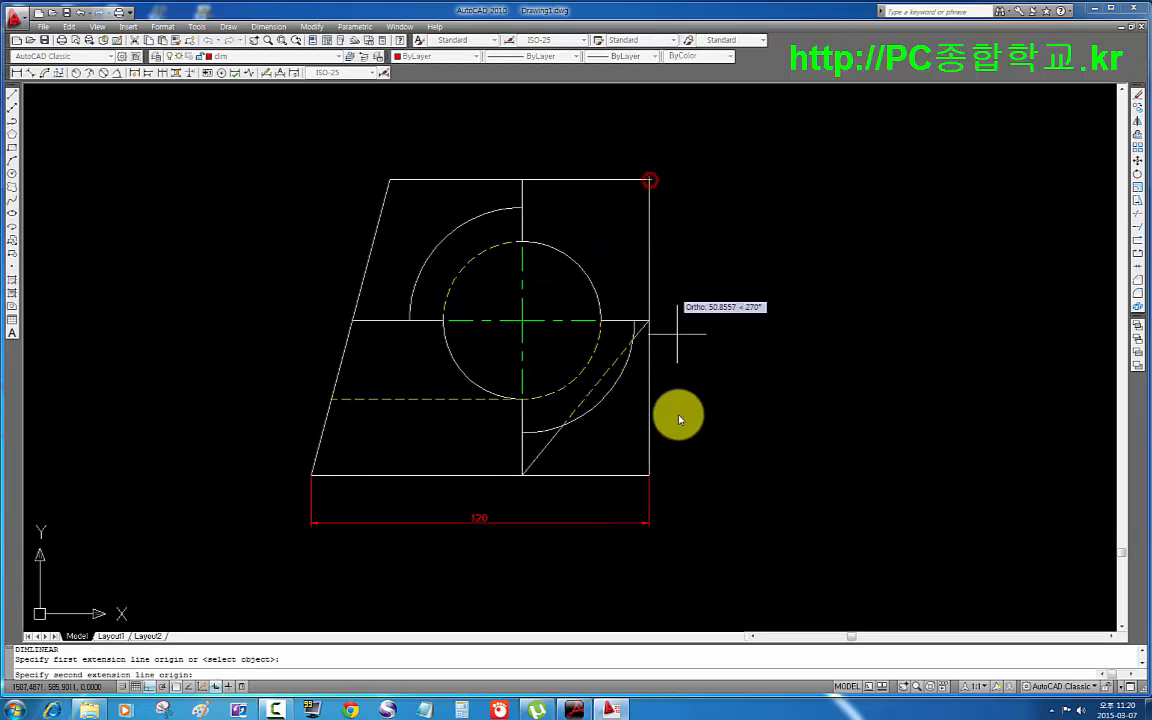
pyautogui.click(649, 476)
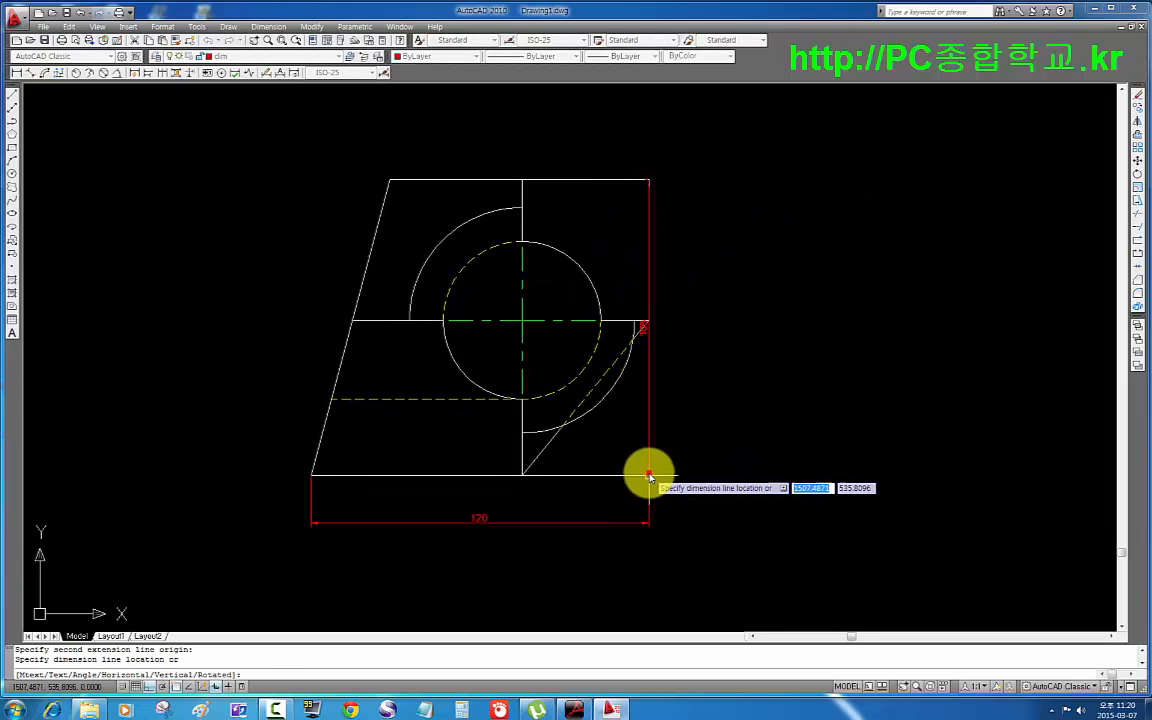
pyautogui.click(688, 436)
# - Add an angular dimension between the front view's slanted left edge and base line, placing the arc inside the lower-left corner
pyautogui.scroll(-3, 829, 459)
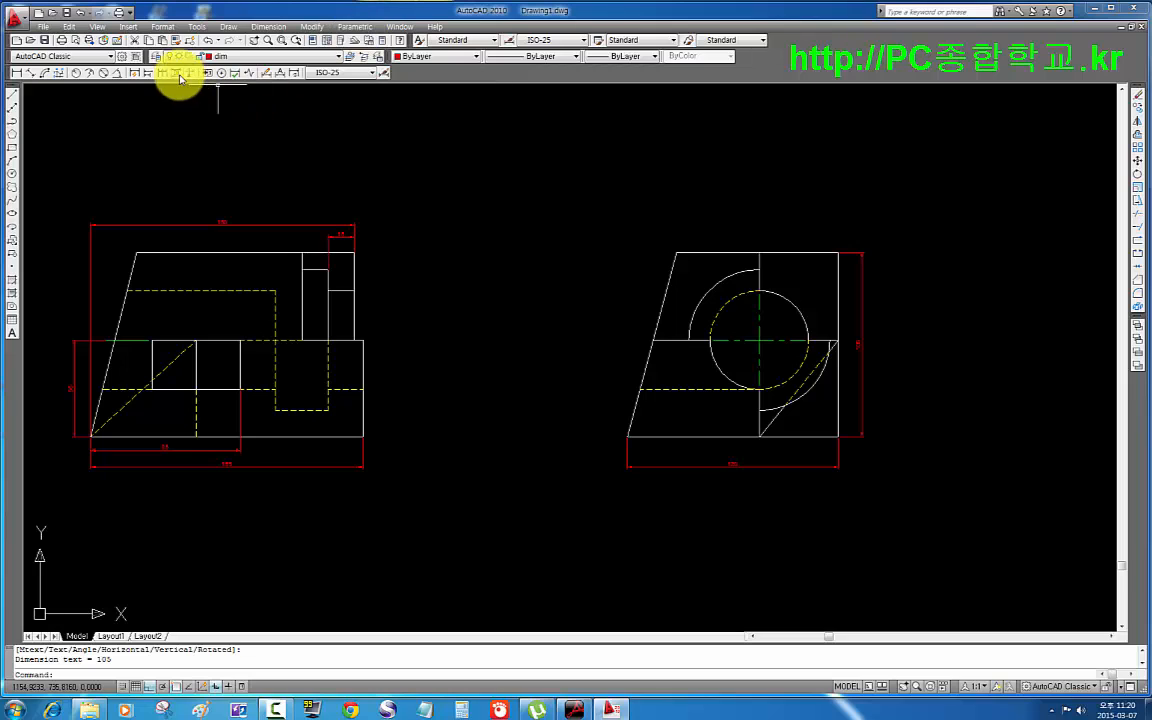
pyautogui.click(117, 74)
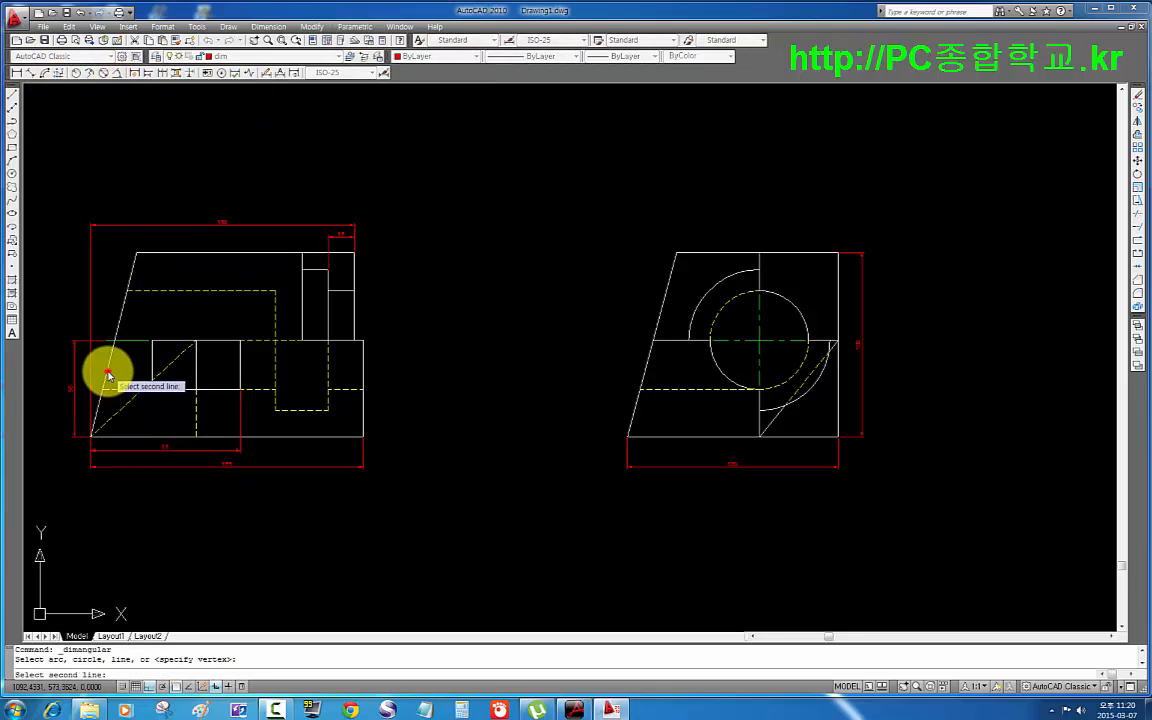
pyautogui.click(141, 435)
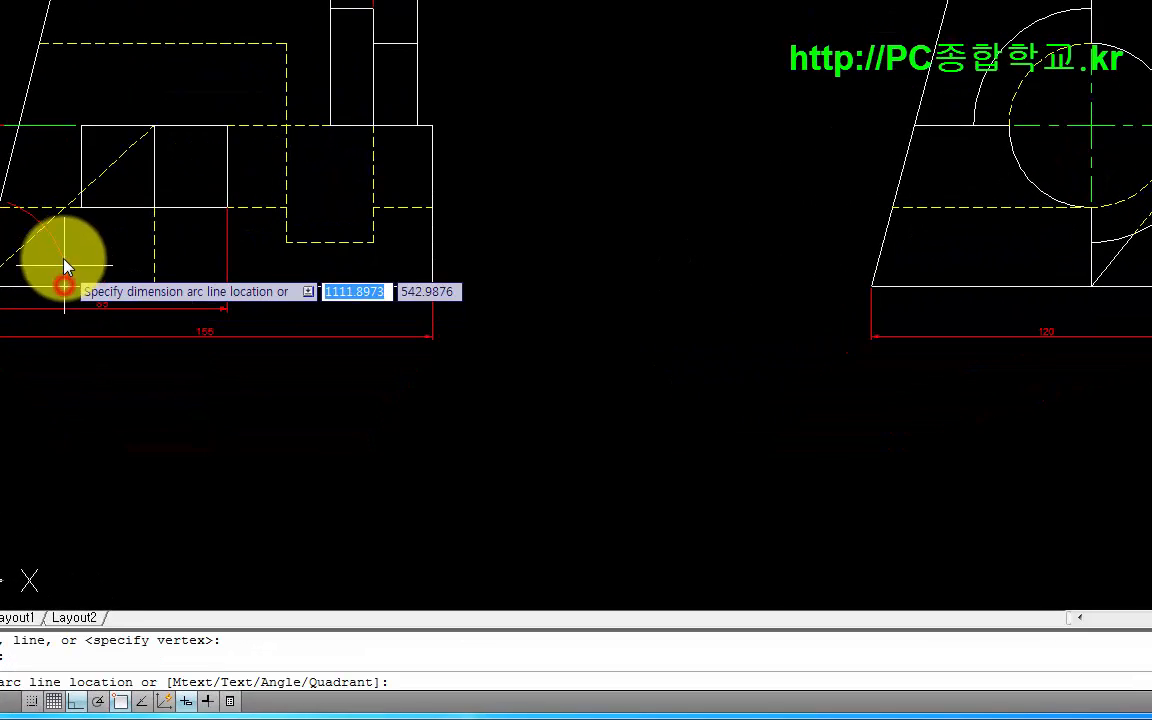
pyautogui.moveTo(62, 265); pyautogui.dragTo(332, 314, button='middle')
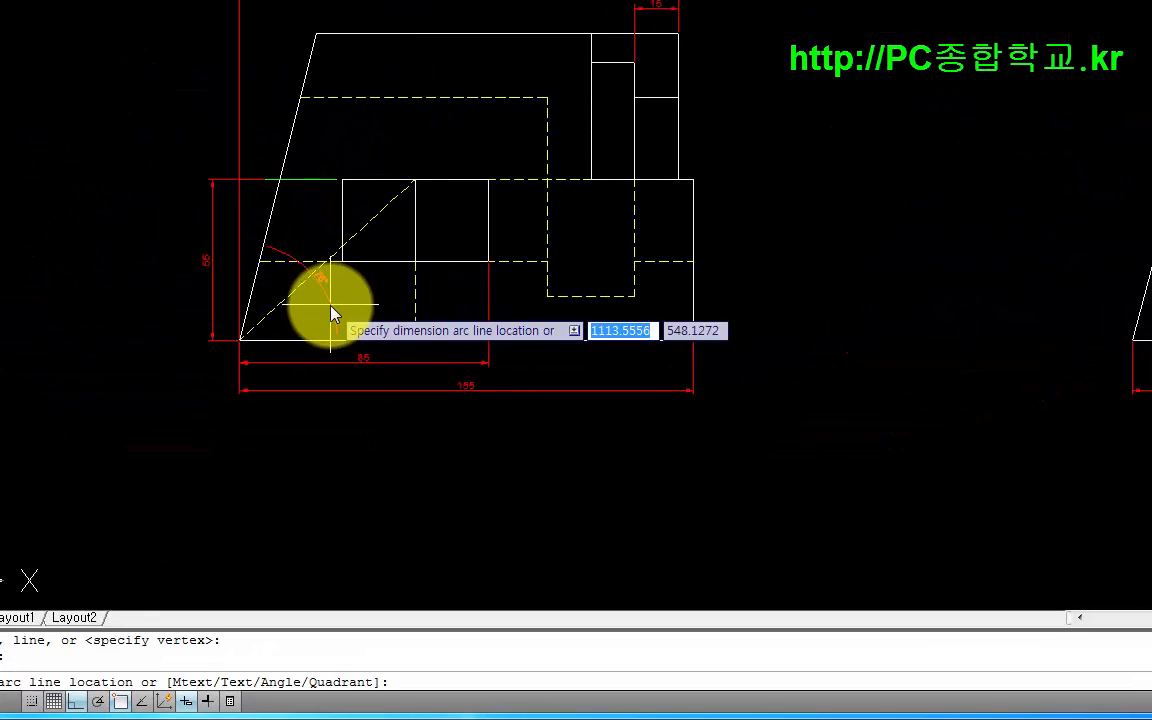
pyautogui.scroll(3, 318, 336)
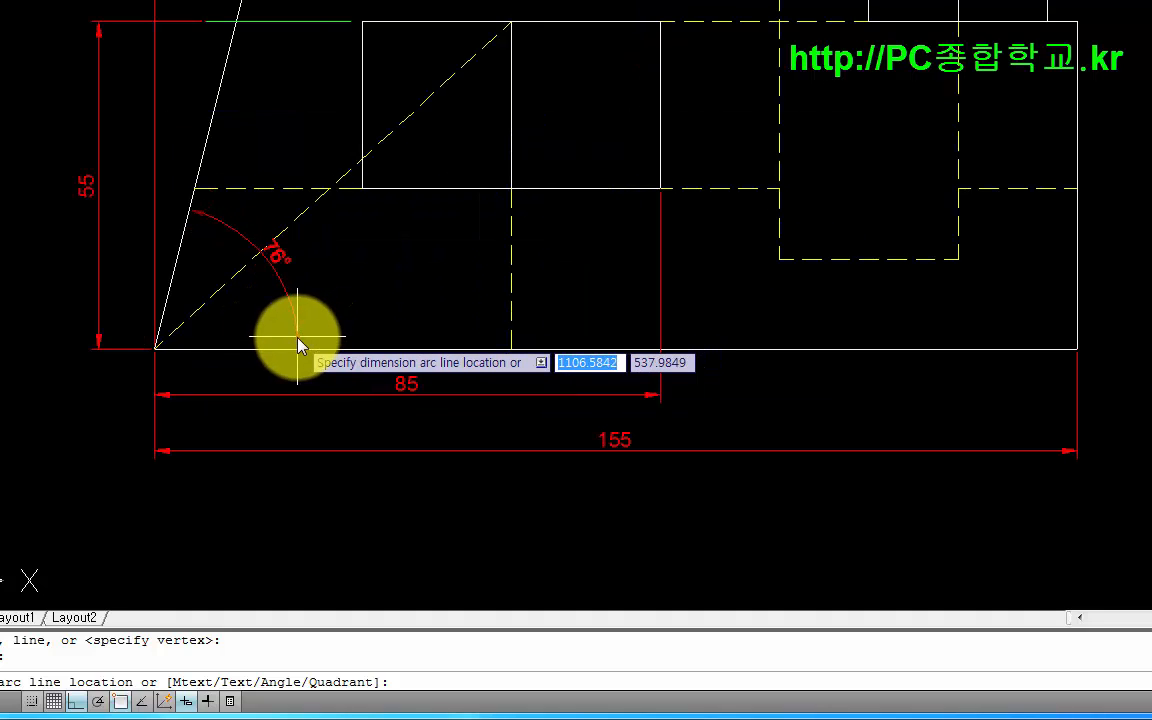
pyautogui.click(310, 341)
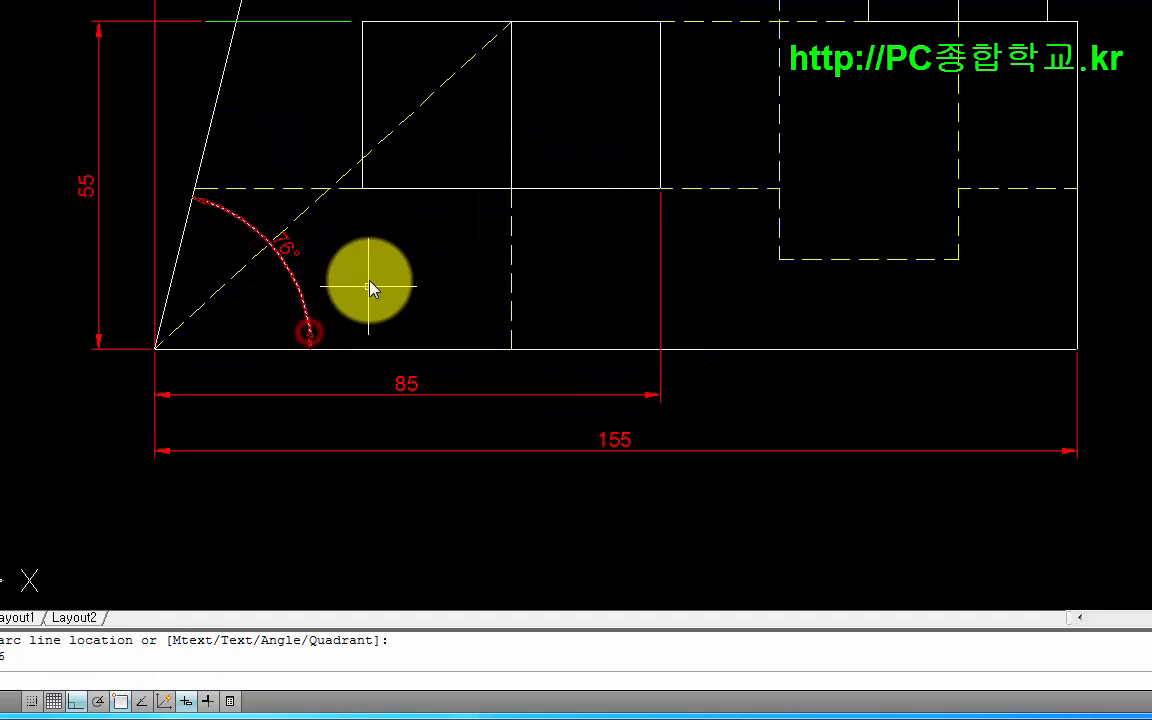
# - Reposition the front view's angular dimension text along its arc, clear of the dashed diagonal line
pyautogui.scroll(3, 375, 272)
pyautogui.moveTo(375, 260); pyautogui.dragTo(740, 228, button='middle')
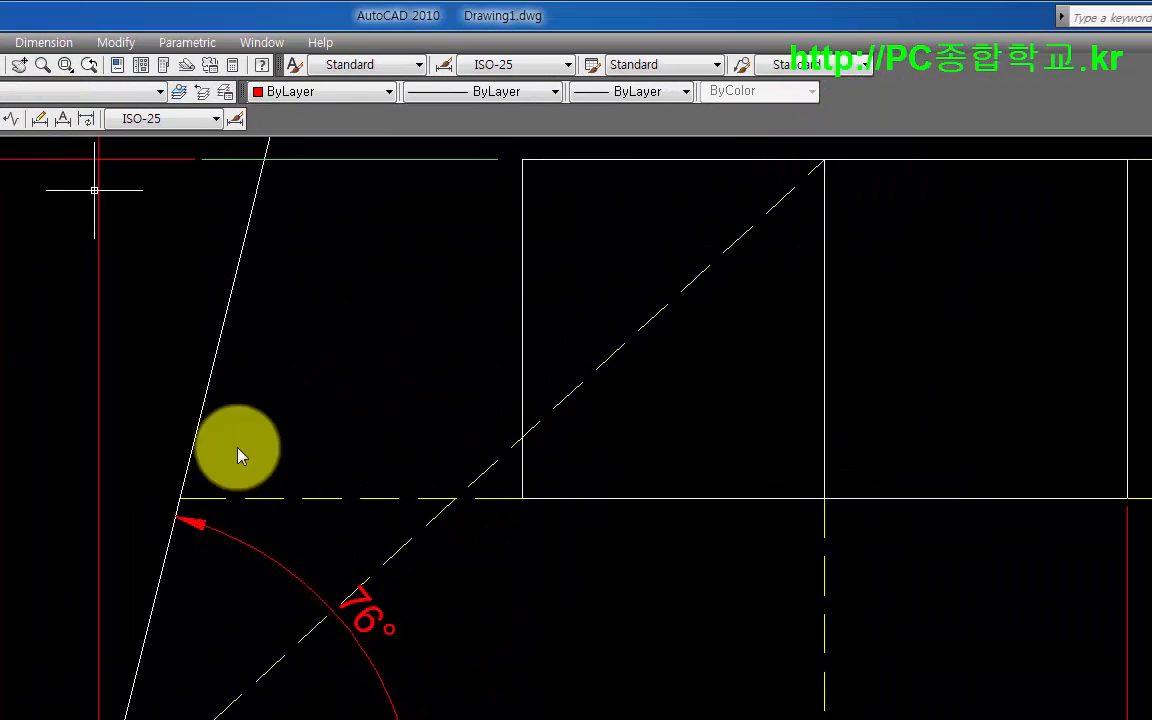
pyautogui.click(373, 620)
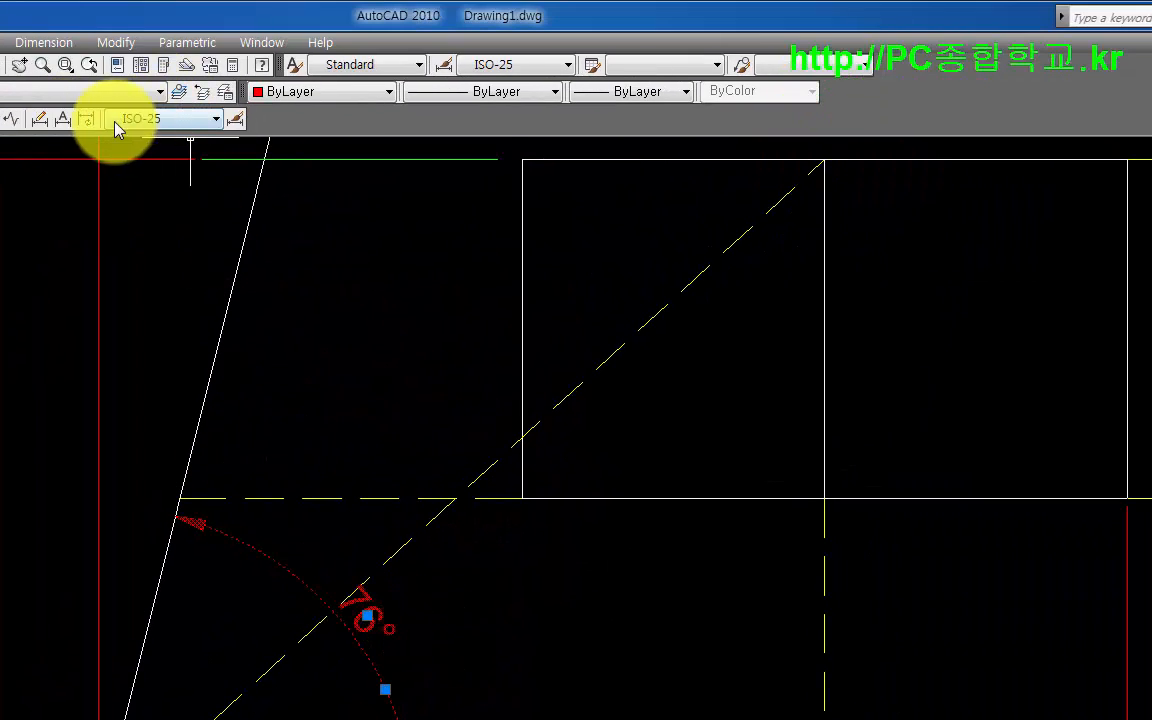
pyautogui.click(64, 120)
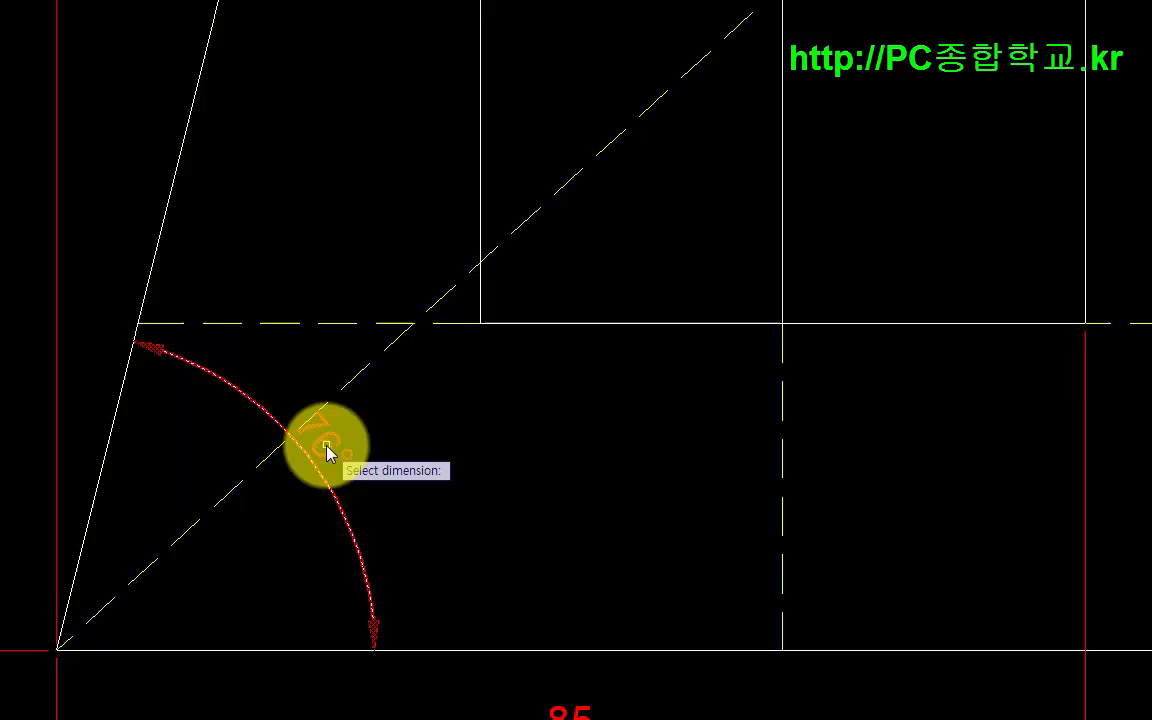
pyautogui.click(326, 452)
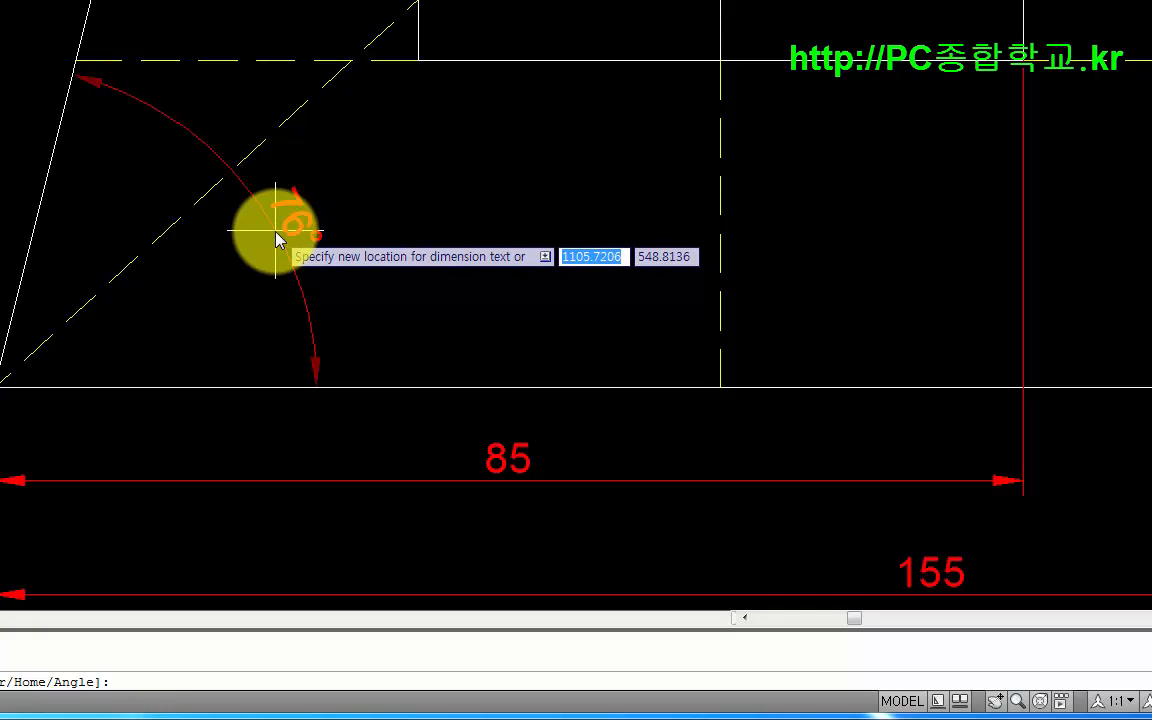
pyautogui.click(278, 229)
# - Add an angular dimension between the side view's slanted left edge and base line, placing the arc inside the corner
pyautogui.scroll(-3, 596, 250)
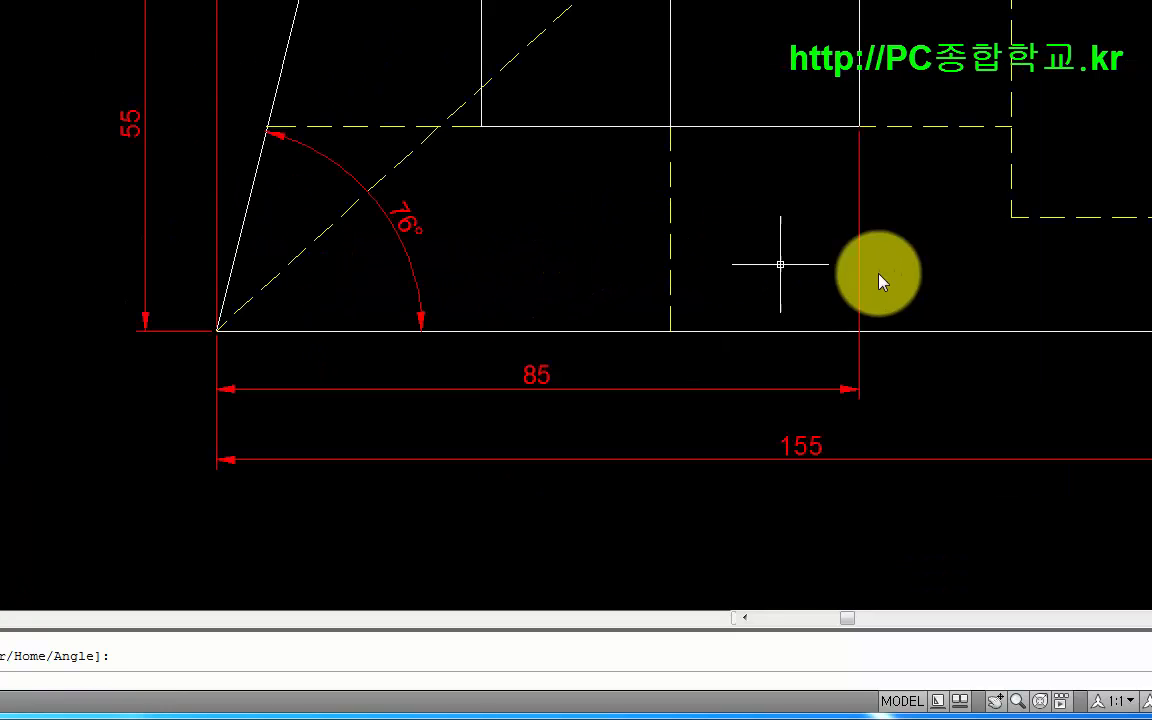
pyautogui.moveTo(868, 276)
pyautogui.mouseDown(button='middle')
pyautogui.moveTo(290, 296)
pyautogui.moveTo(39, 318)
pyautogui.mouseUp(button='middle')
pyautogui.moveTo(978, 324)
pyautogui.mouseDown(button='middle')
pyautogui.moveTo(366, 311)
pyautogui.moveTo(181, 371)
pyautogui.mouseUp(button='middle')
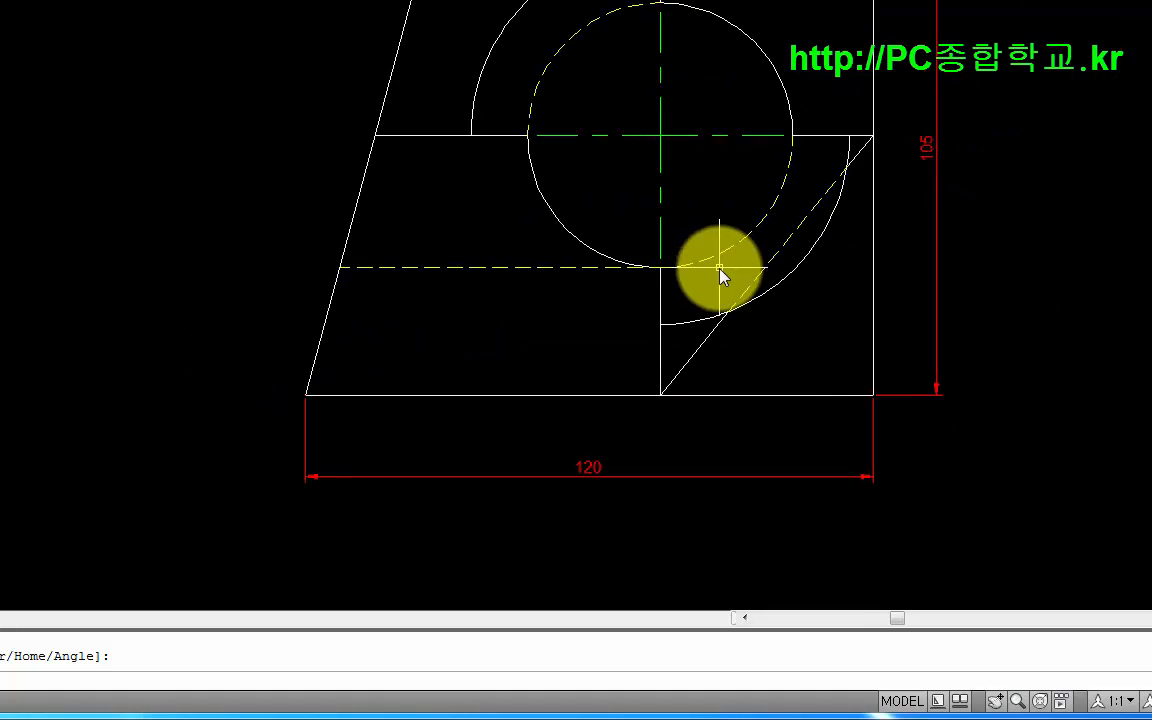
pyautogui.click(406, 243)
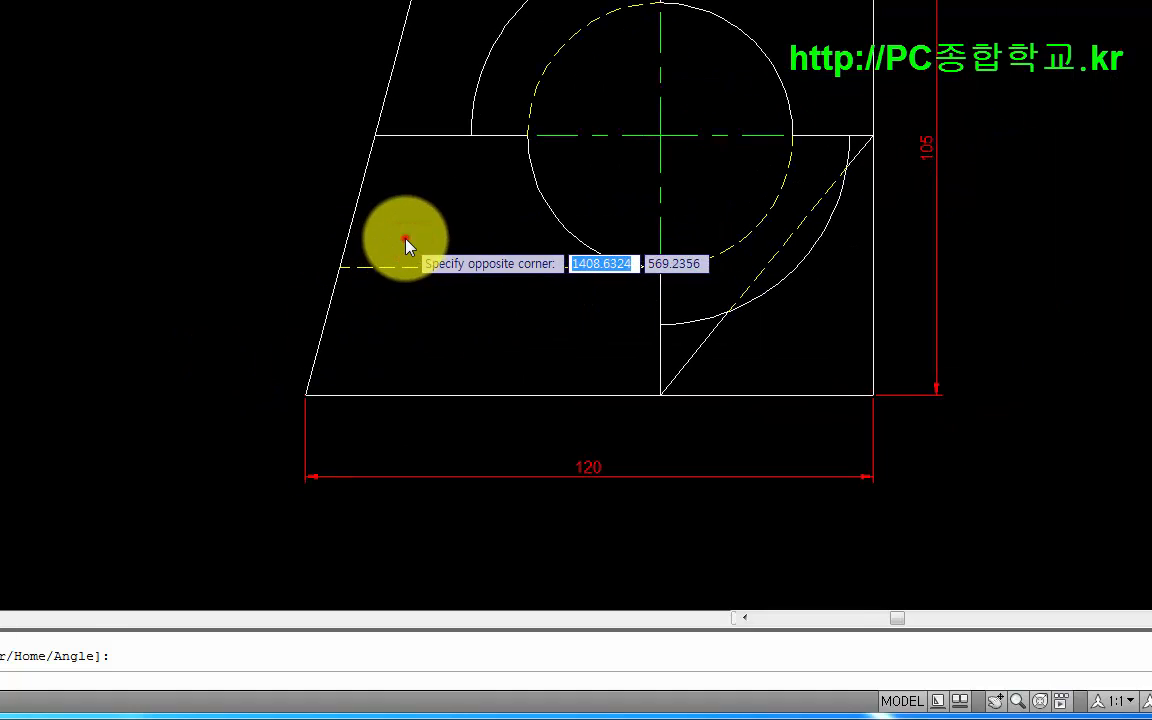
pyautogui.rightClick(404, 238)
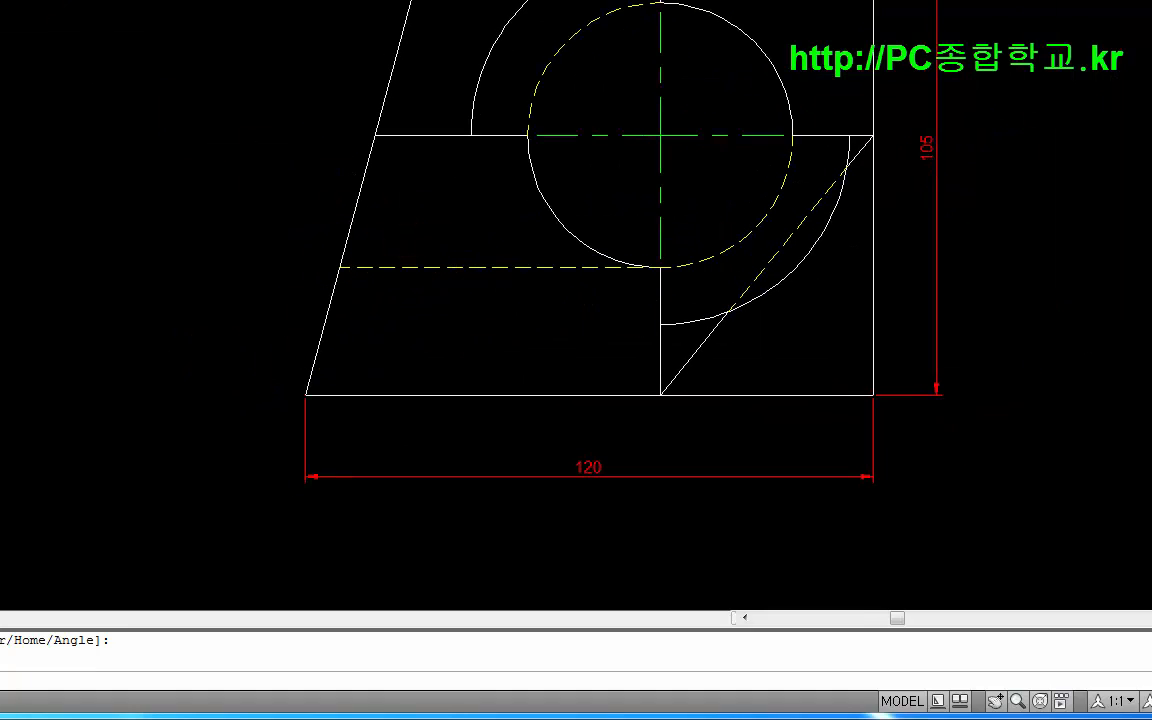
pyautogui.click(2, 335)
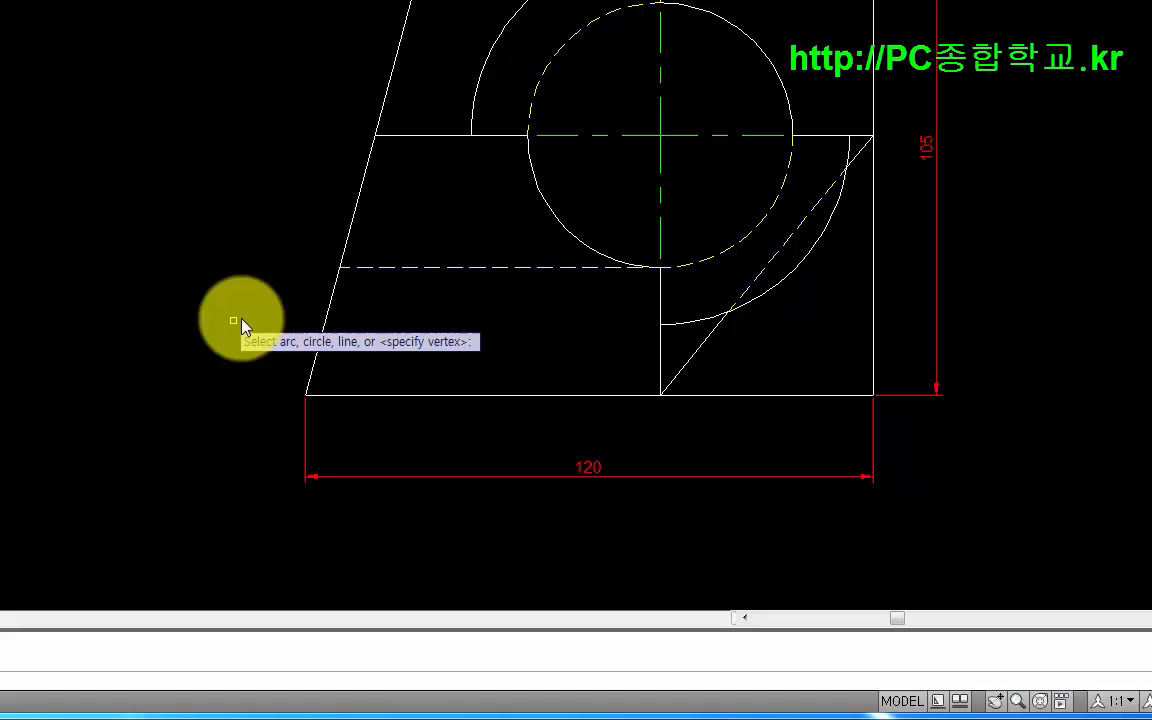
pyautogui.click(352, 230)
pyautogui.click(433, 396)
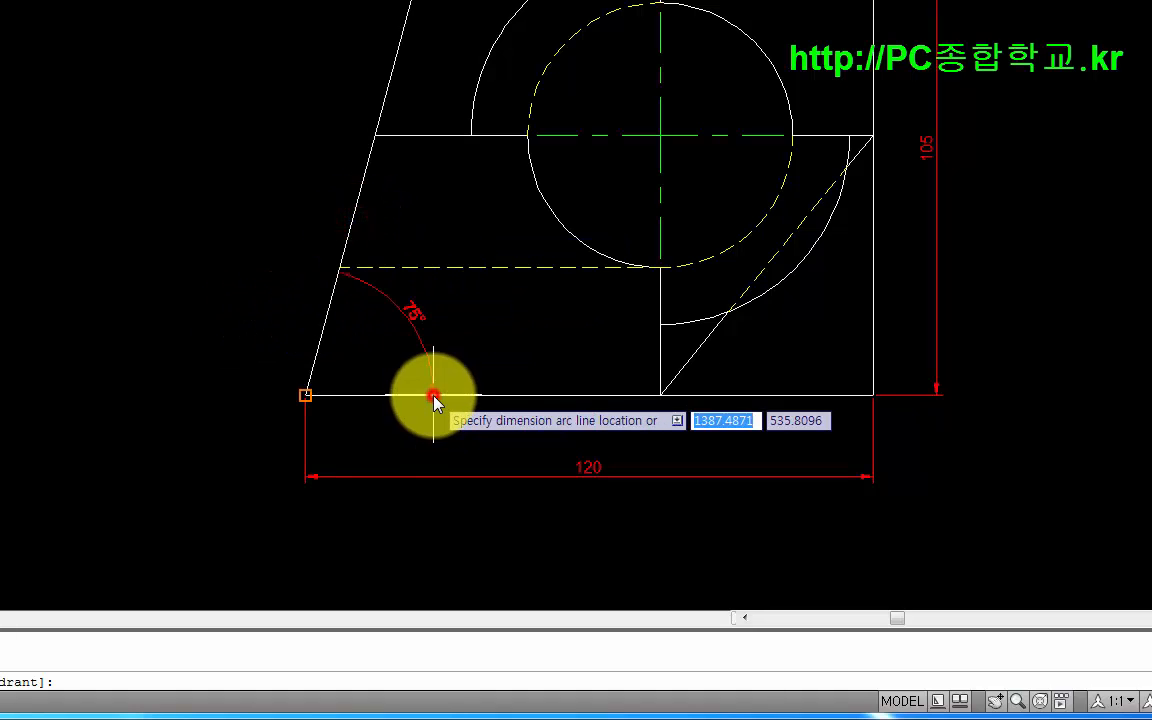
pyautogui.click(423, 367)
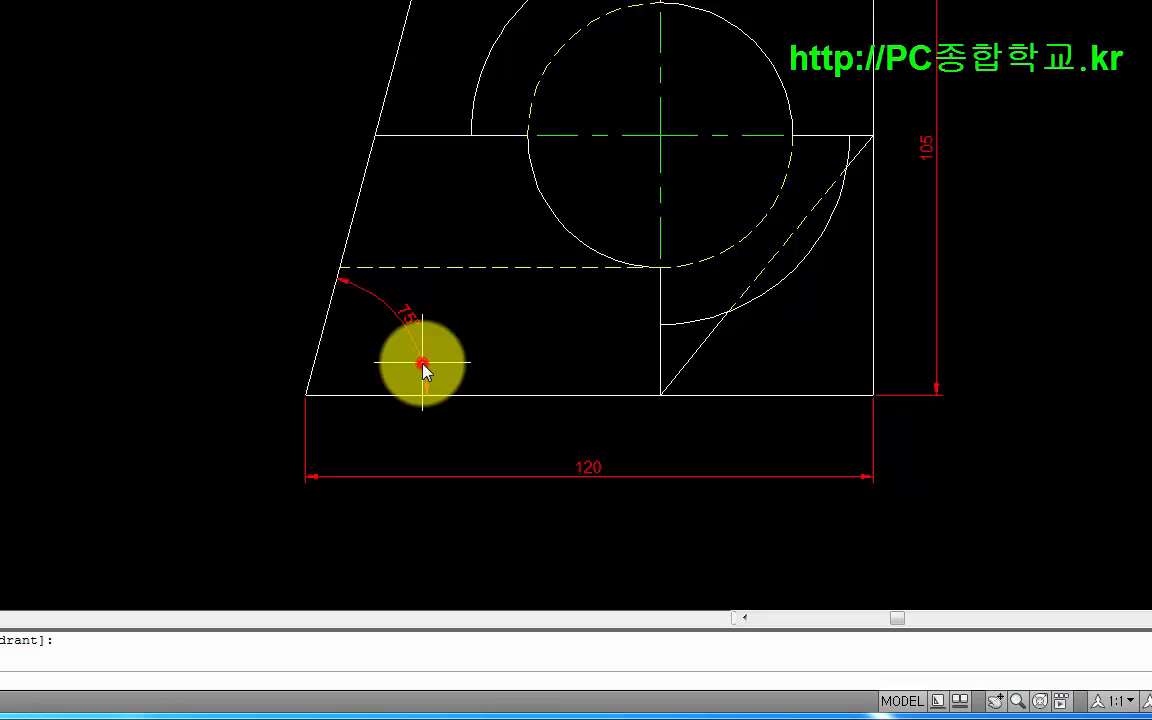
pyautogui.scroll(4, 509, 309)
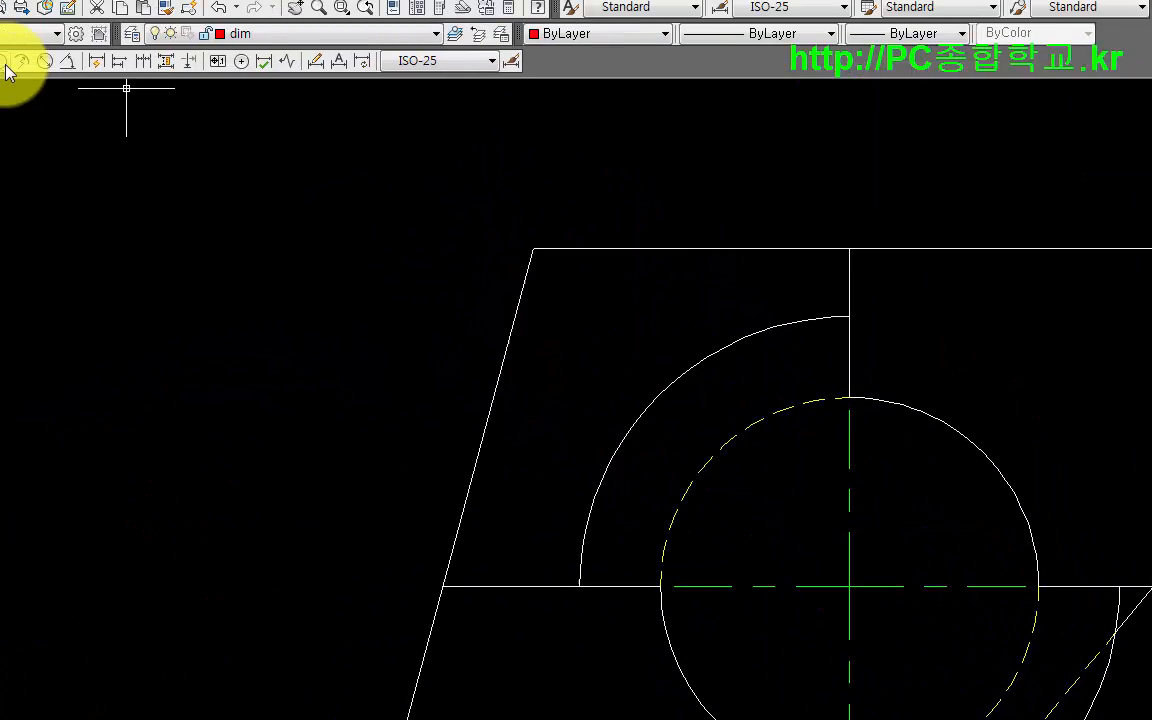
pyautogui.click(3, 63)
pyautogui.click(954, 429)
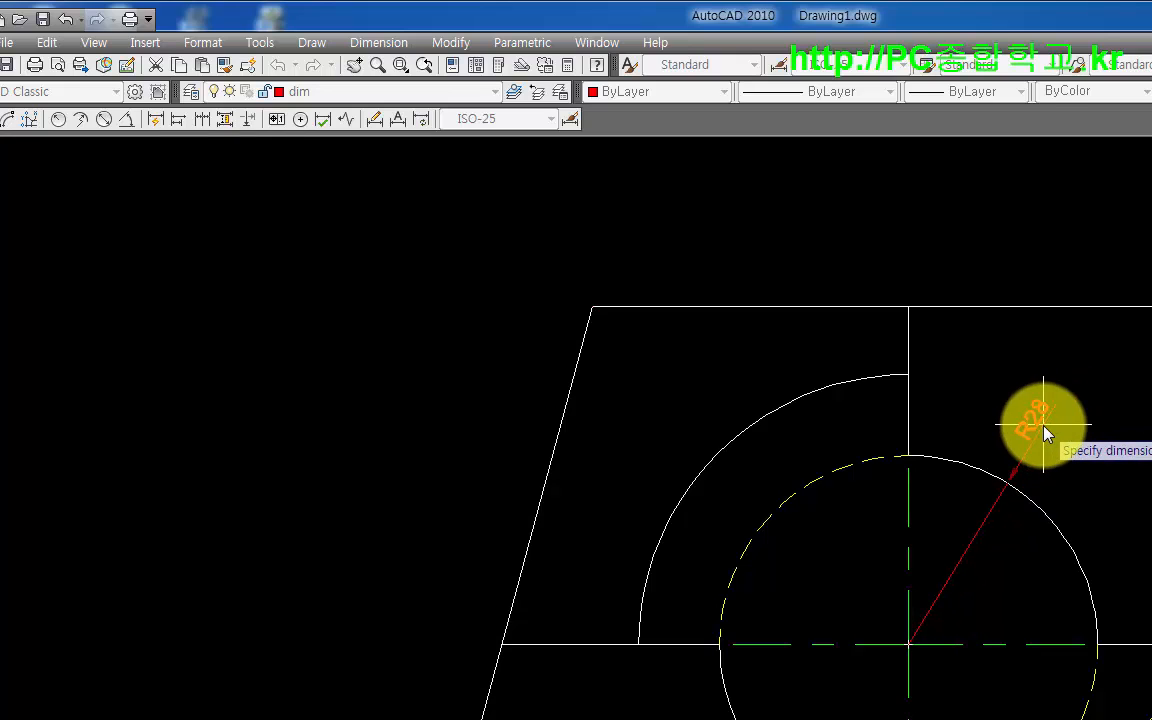
pyautogui.press('Escape')
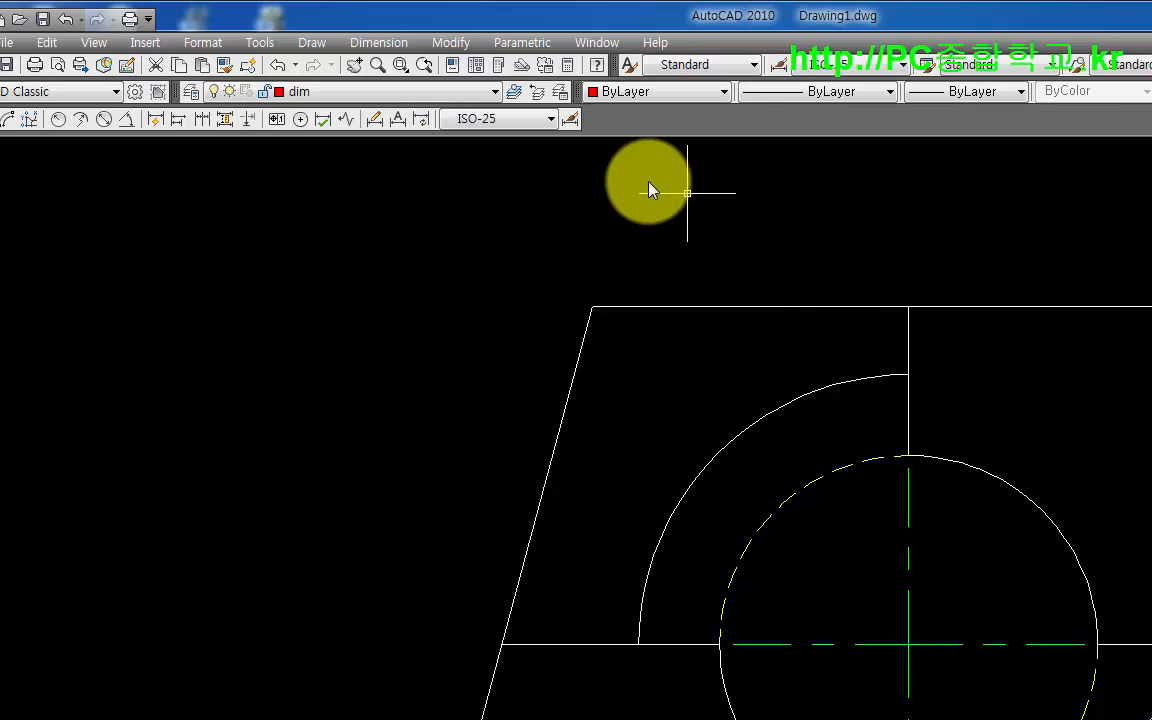
# - Override the current ISO-25 dimension style so that text alignment follows the ISO standard
pyautogui.click(578, 125)
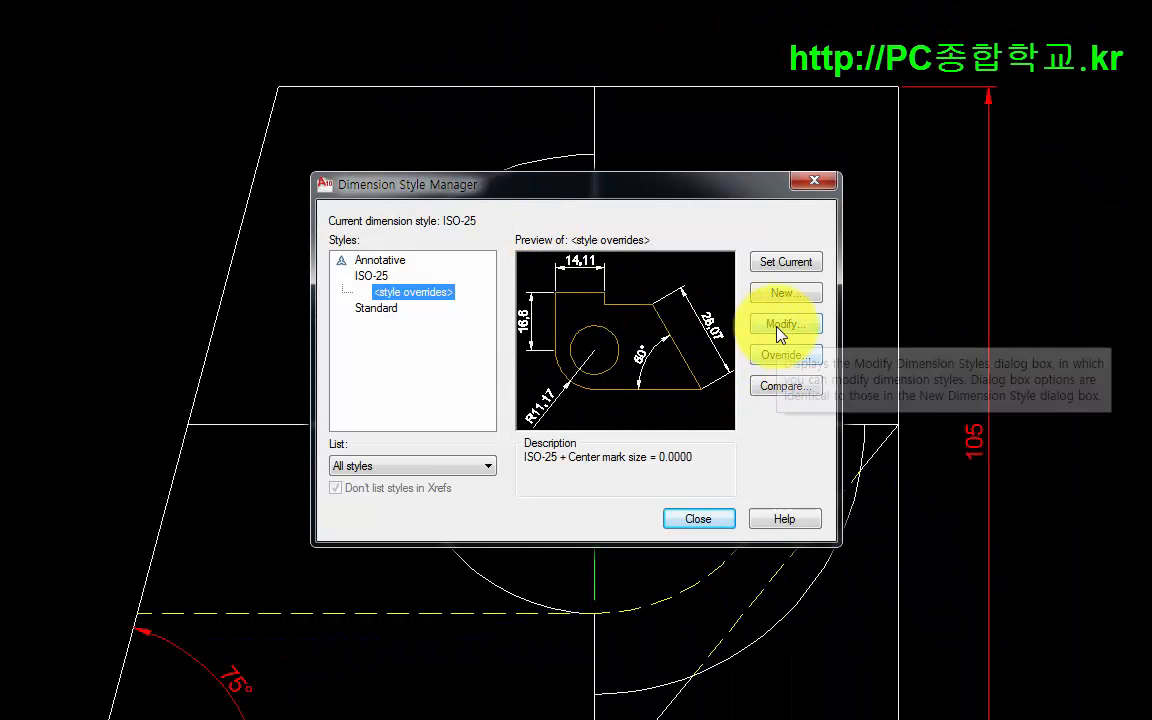
pyautogui.click(785, 355)
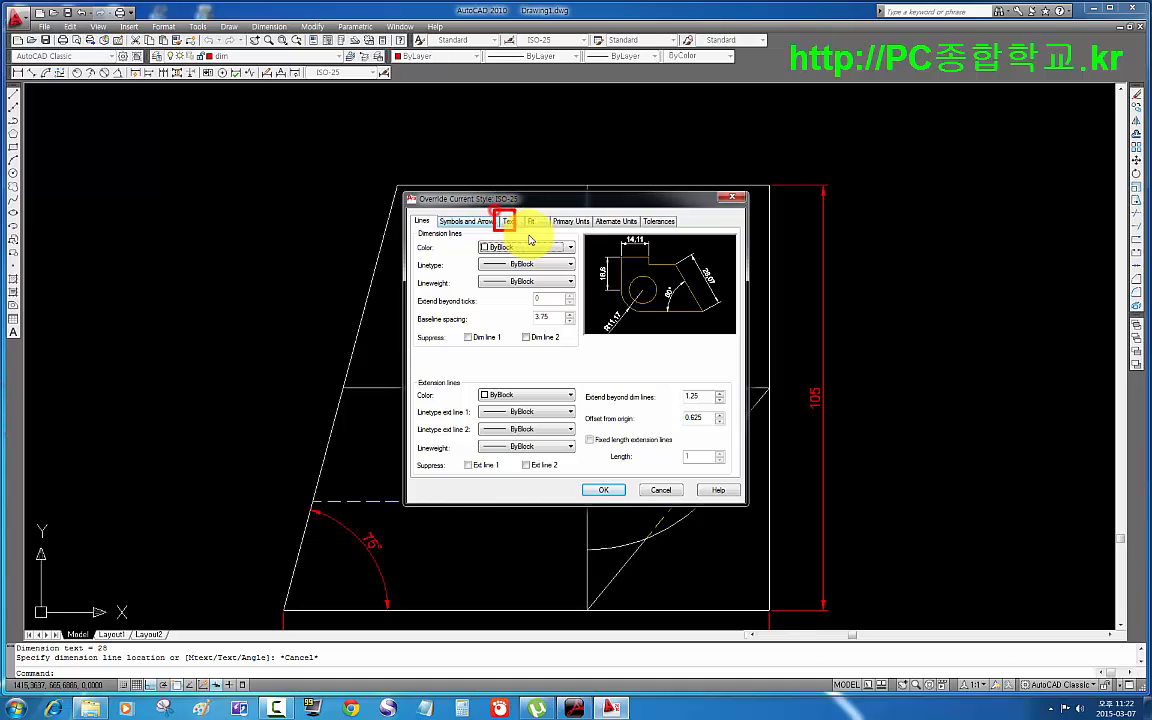
pyautogui.click(510, 222)
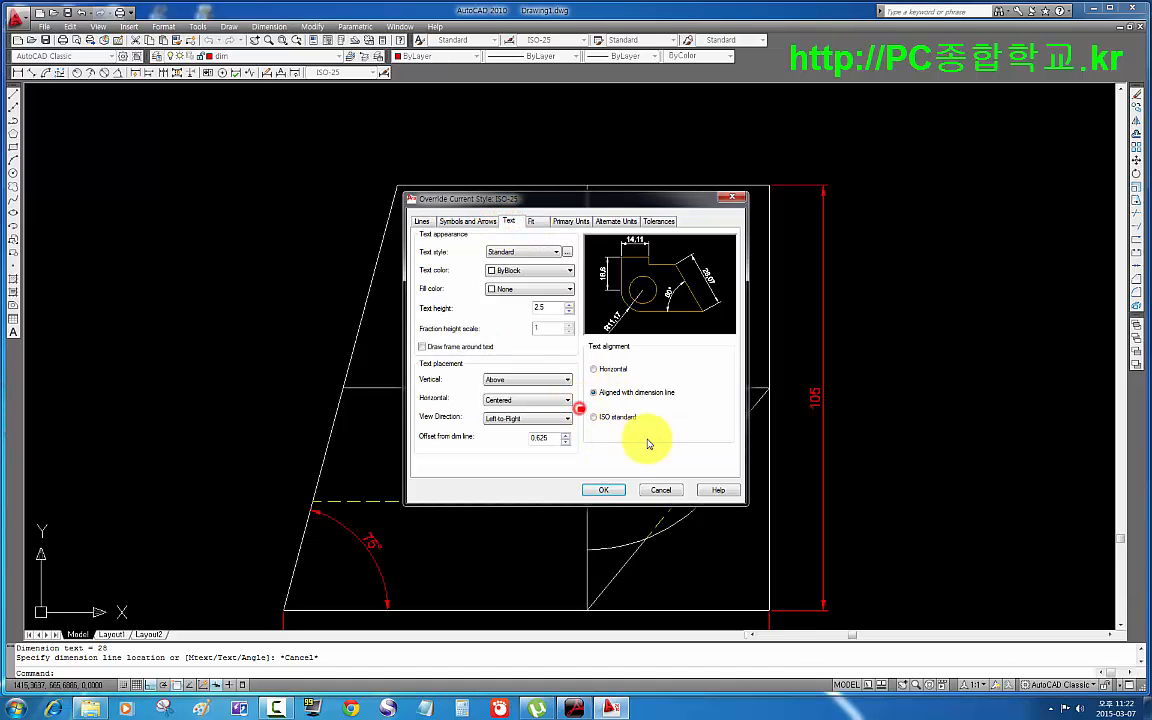
pyautogui.click(595, 418)
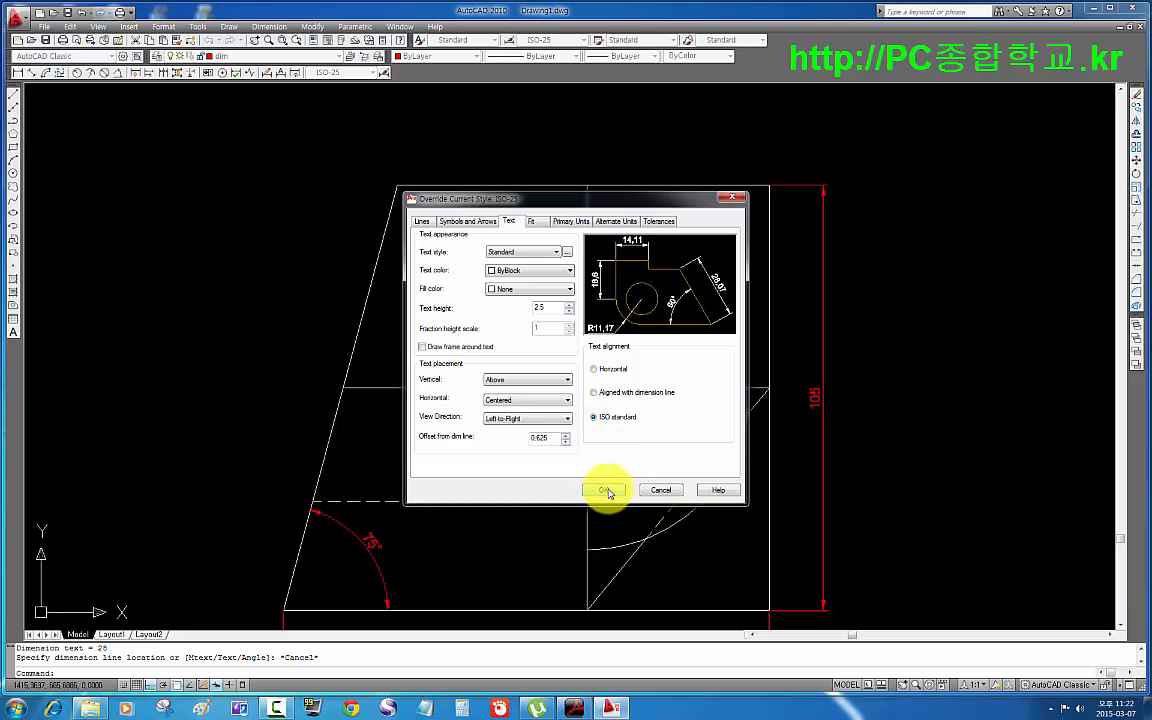
pyautogui.click(605, 490)
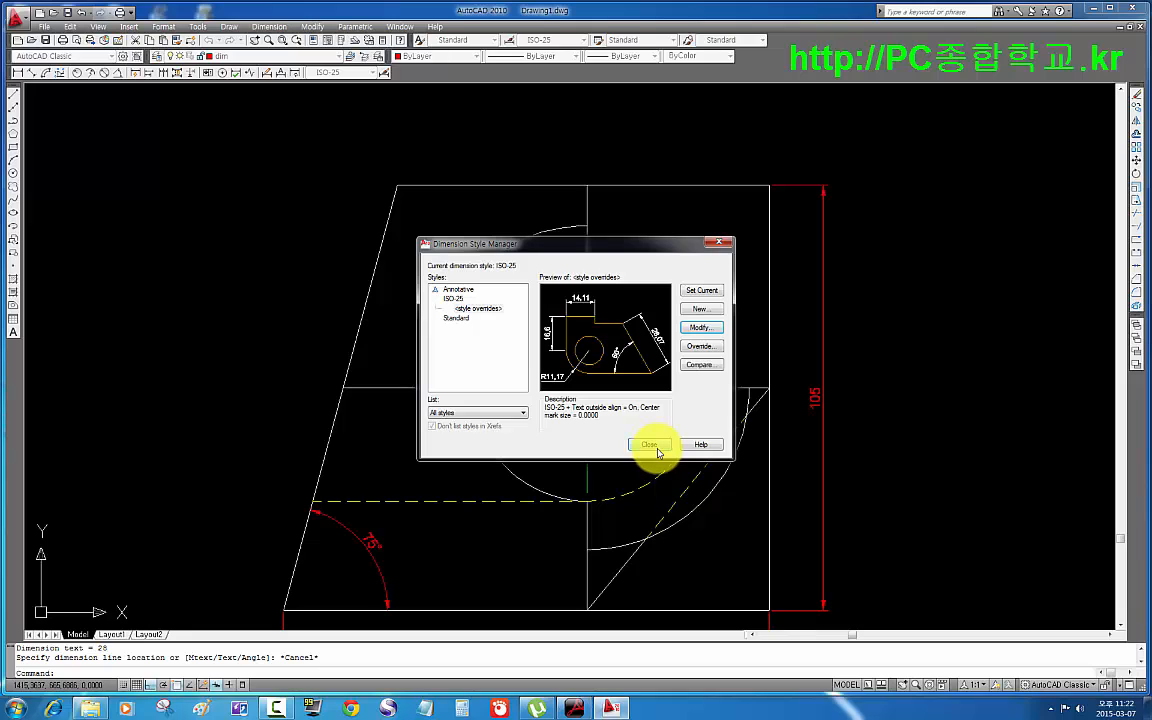
pyautogui.click(652, 446)
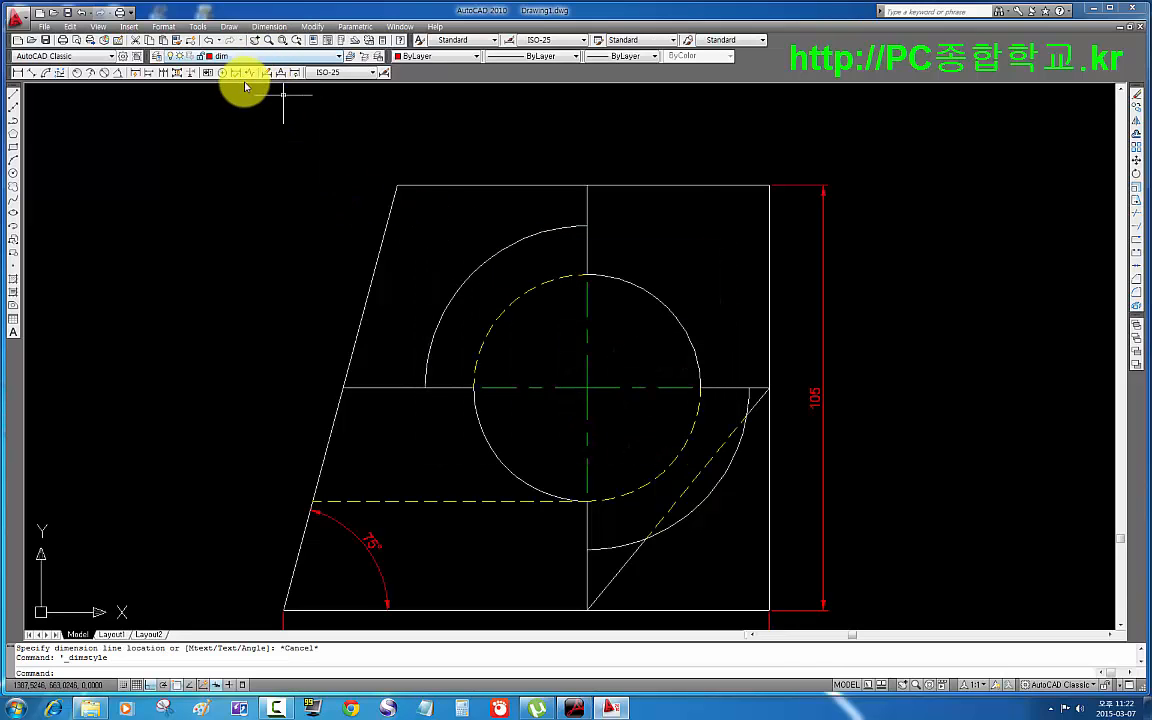
# - Add a radius dimension to the side view's inner circle, placing its text outside the upper-right quadrant
pyautogui.click(76, 73)
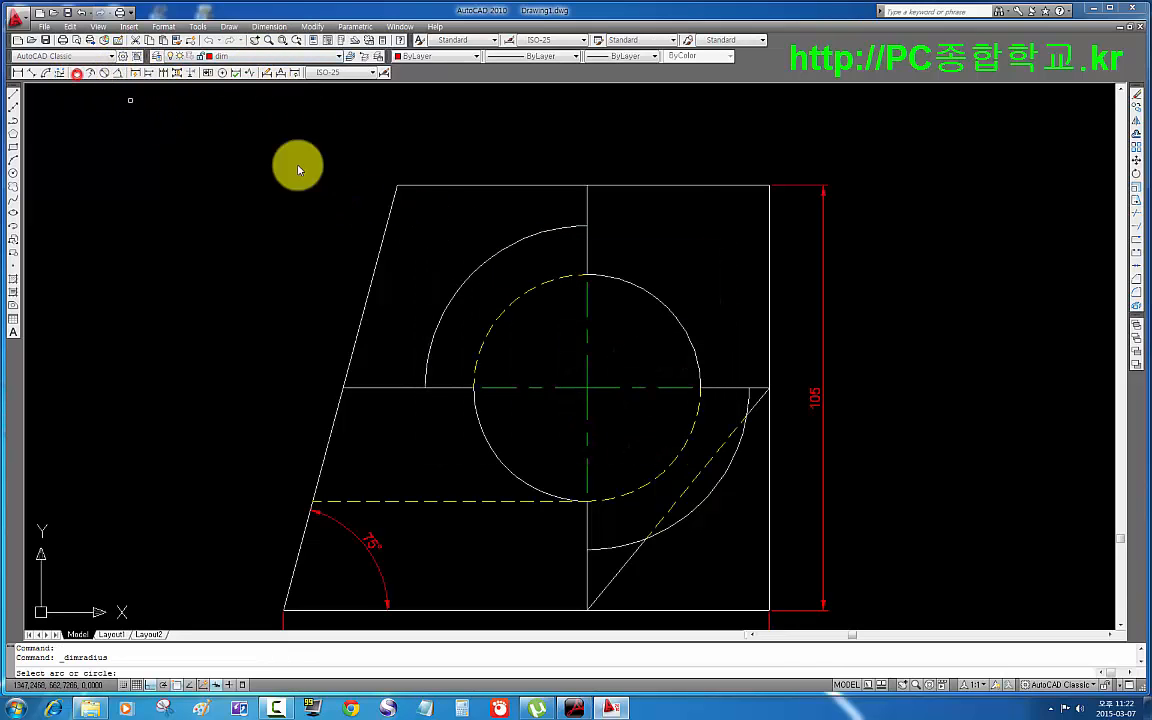
pyautogui.click(658, 309)
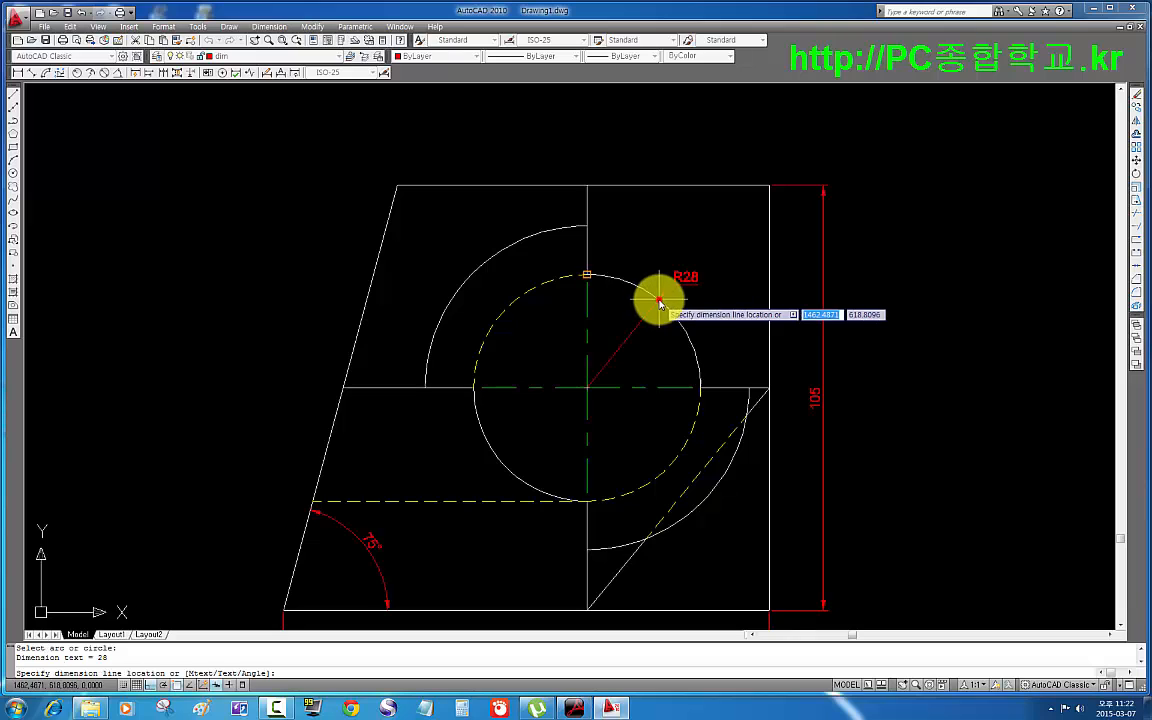
pyautogui.click(688, 236)
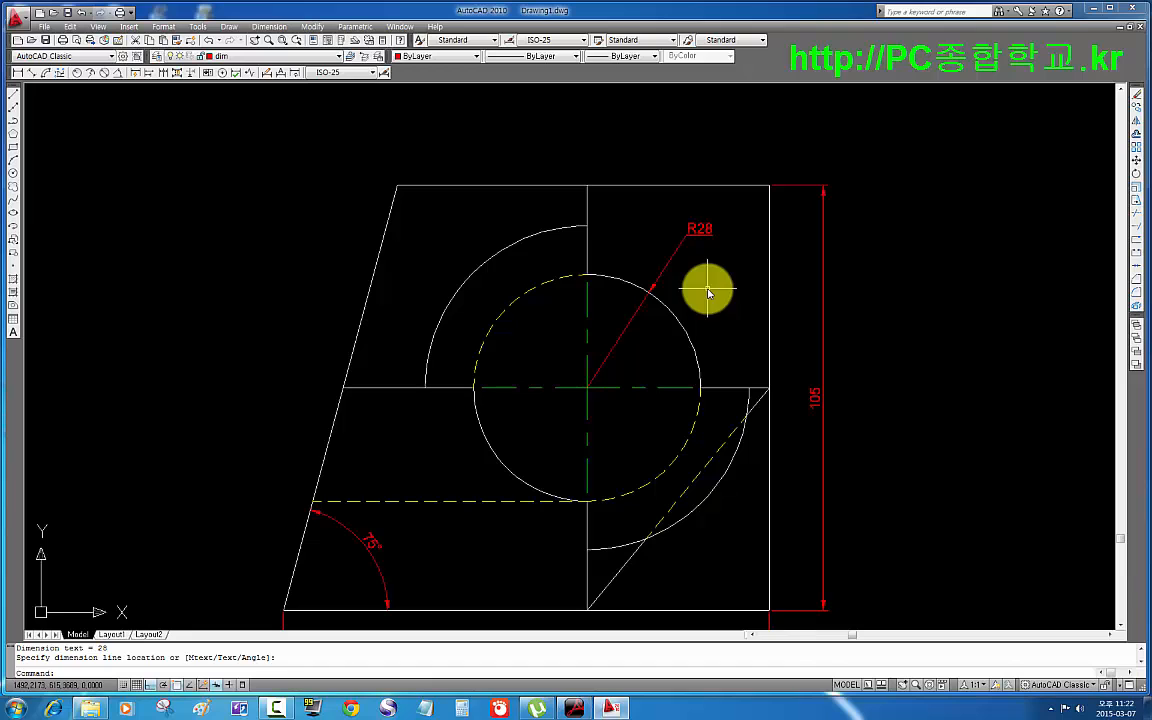
# - Add a radius dimension to the side view's upper-left outer arc, placing its text outside the arc
pyautogui.press('Return')
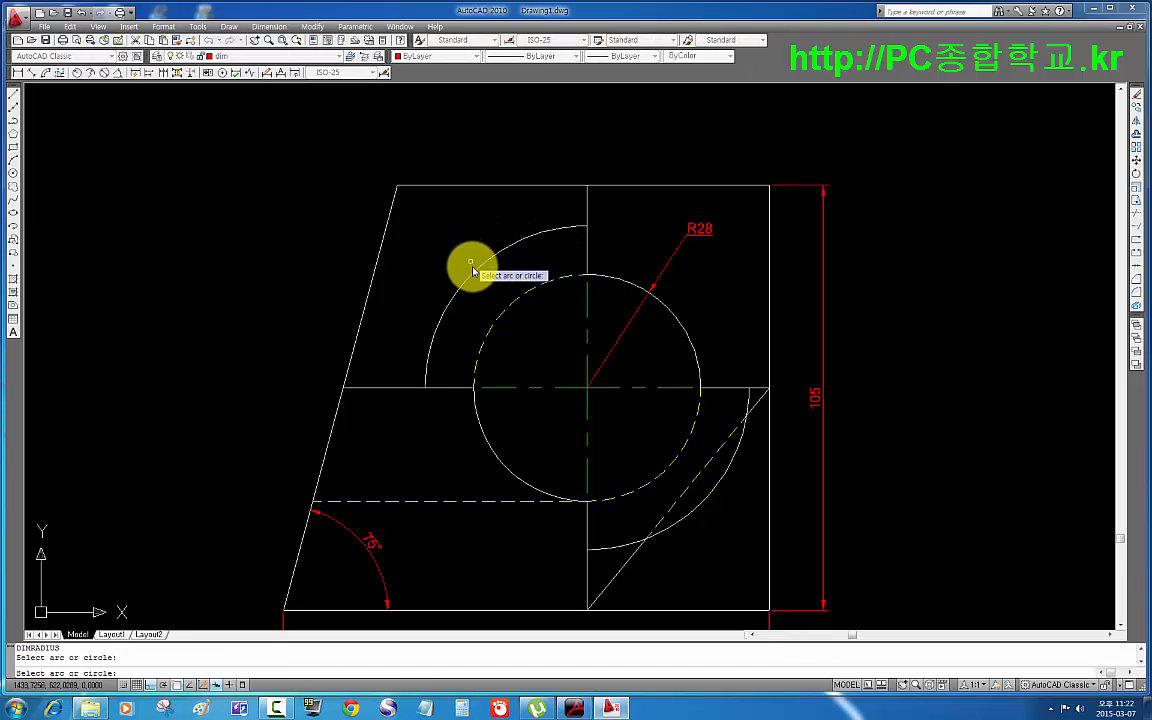
pyautogui.click(475, 271)
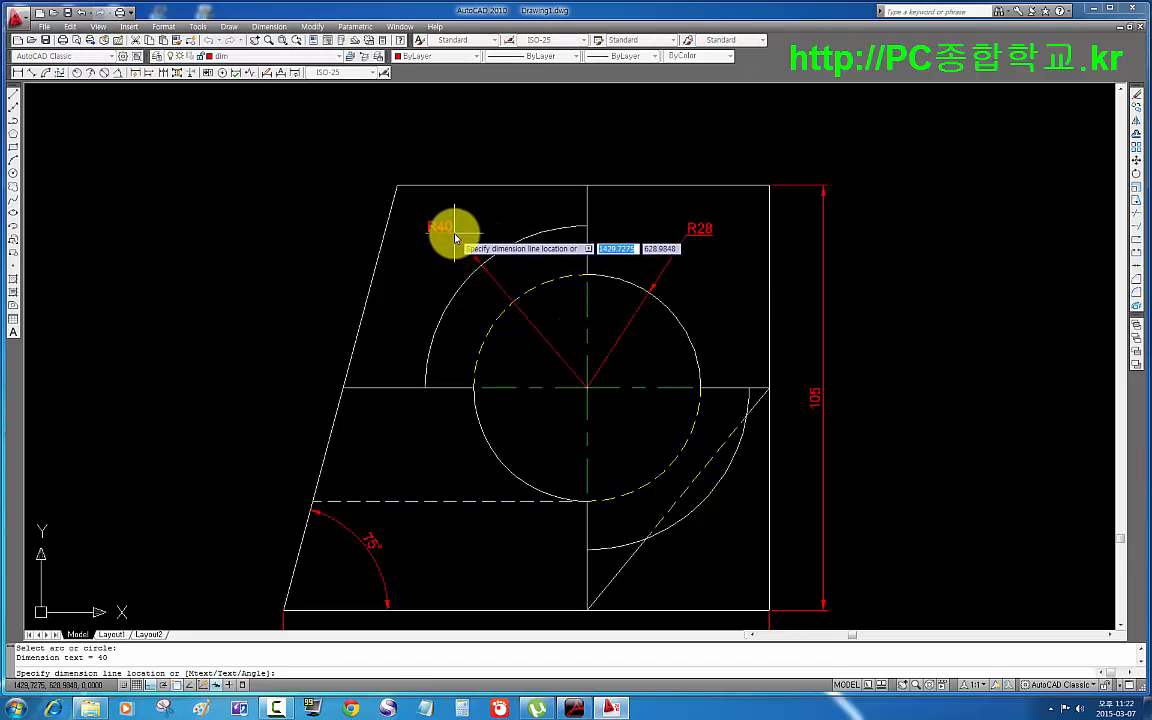
pyautogui.click(454, 236)
pyautogui.scroll(-6, 702, 373)
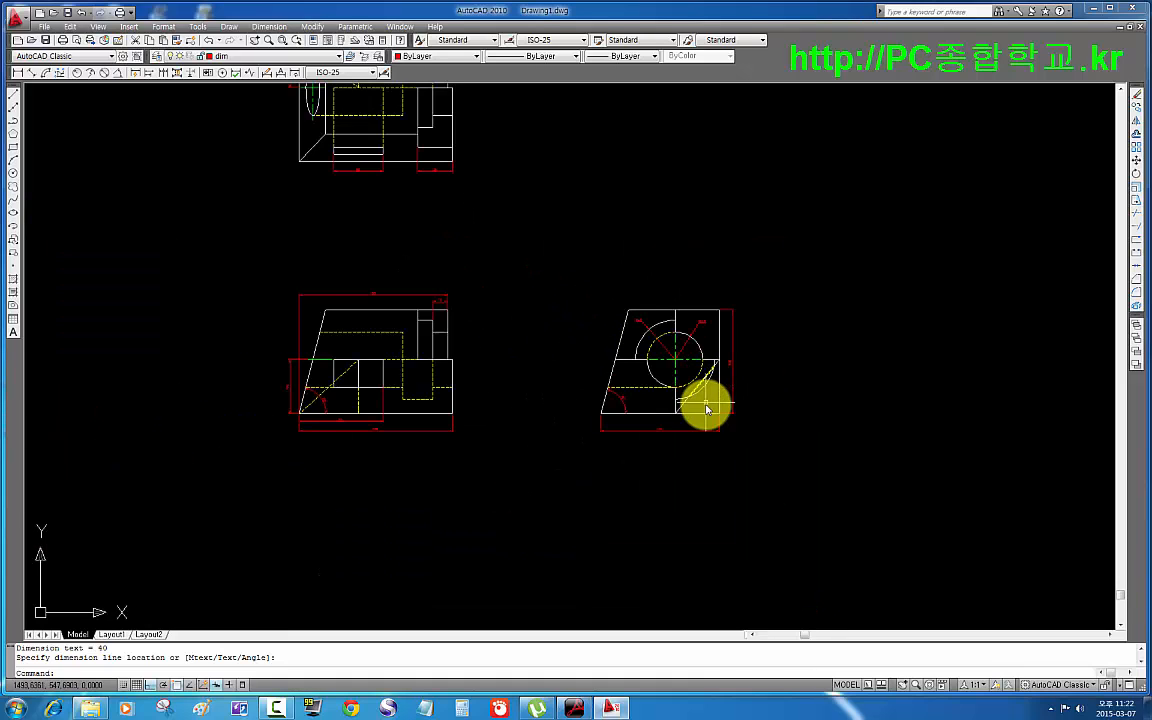
pyautogui.moveTo(707, 458); pyautogui.dragTo(722, 478, button='middle')
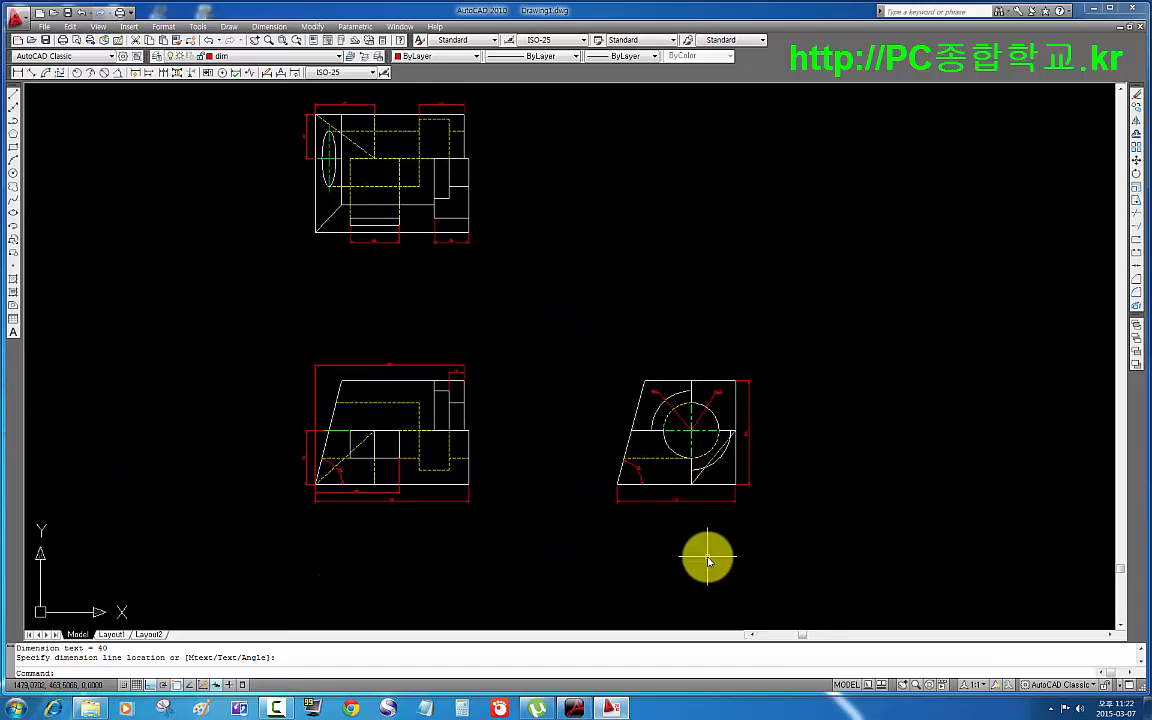
pyautogui.moveTo(527, 405); pyautogui.dragTo(529, 449, button='middle')
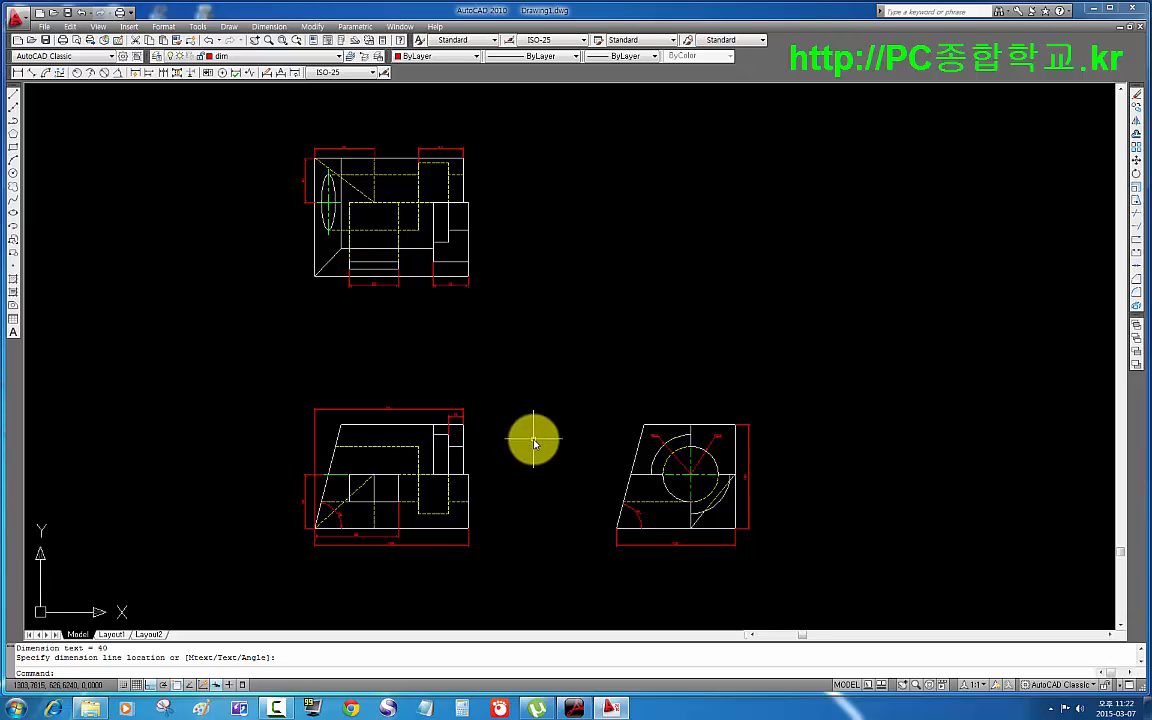
pyautogui.scroll(2, 577, 379)
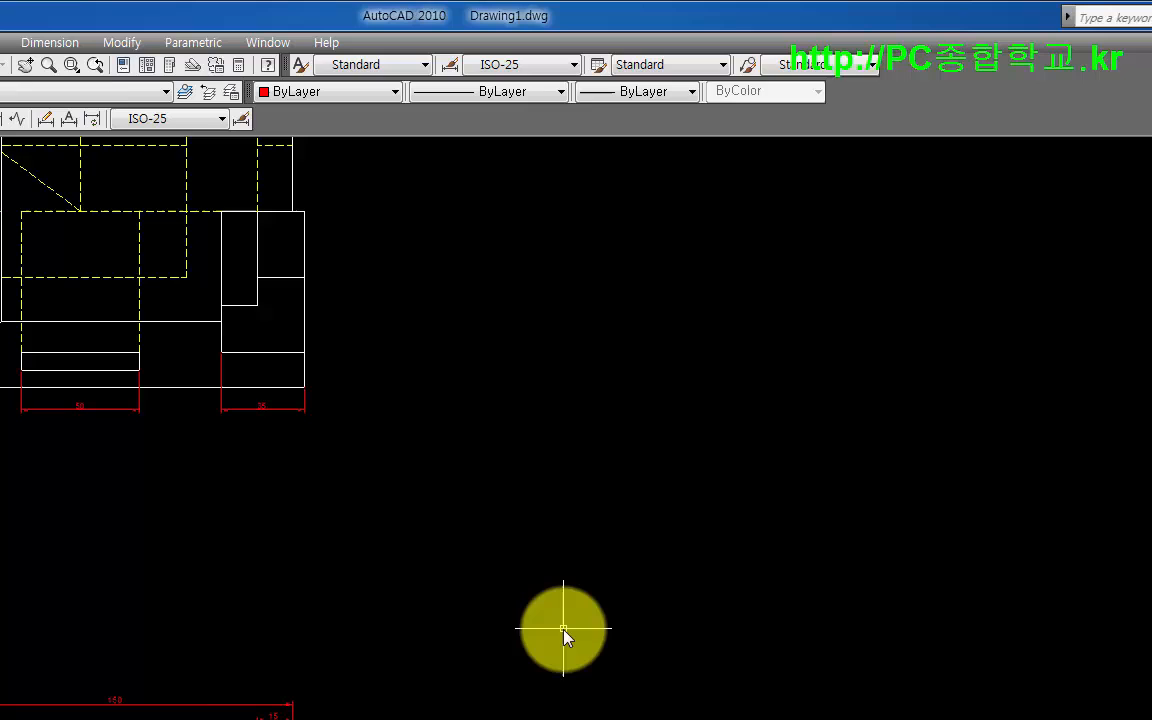
# - Switch to Layout1 and make the mview layer current
pyautogui.scroll(-2, 561, 627)
pyautogui.scroll(2, 561, 627)
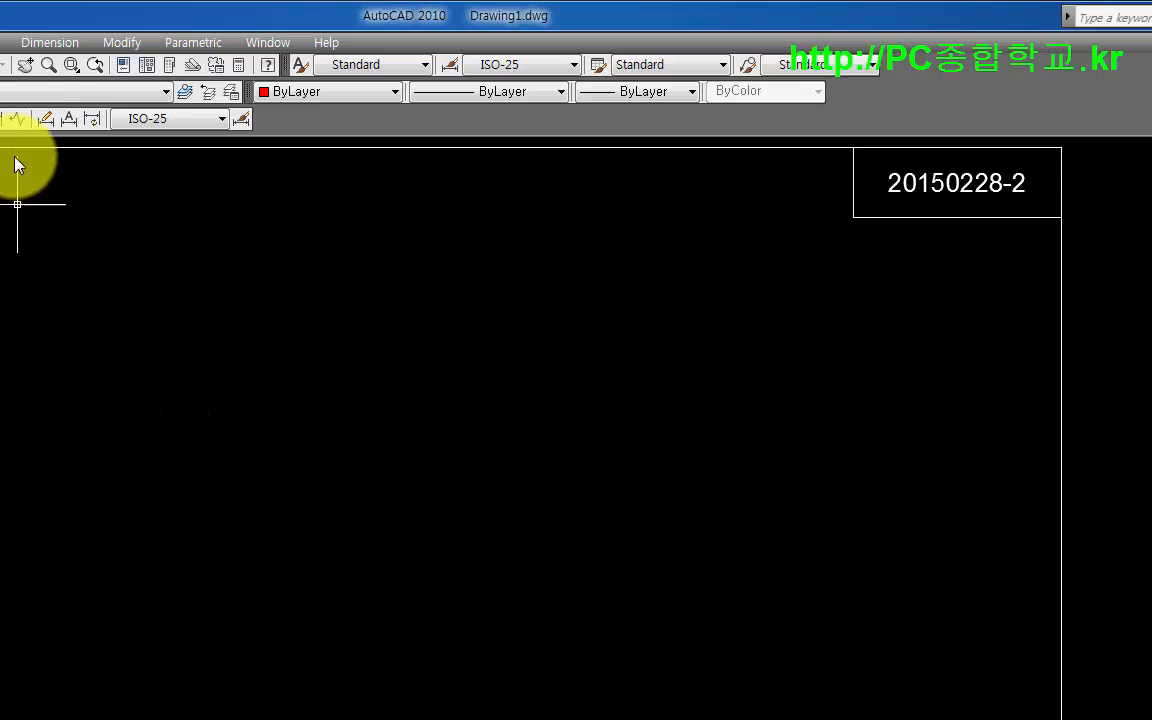
pyautogui.click(58, 91)
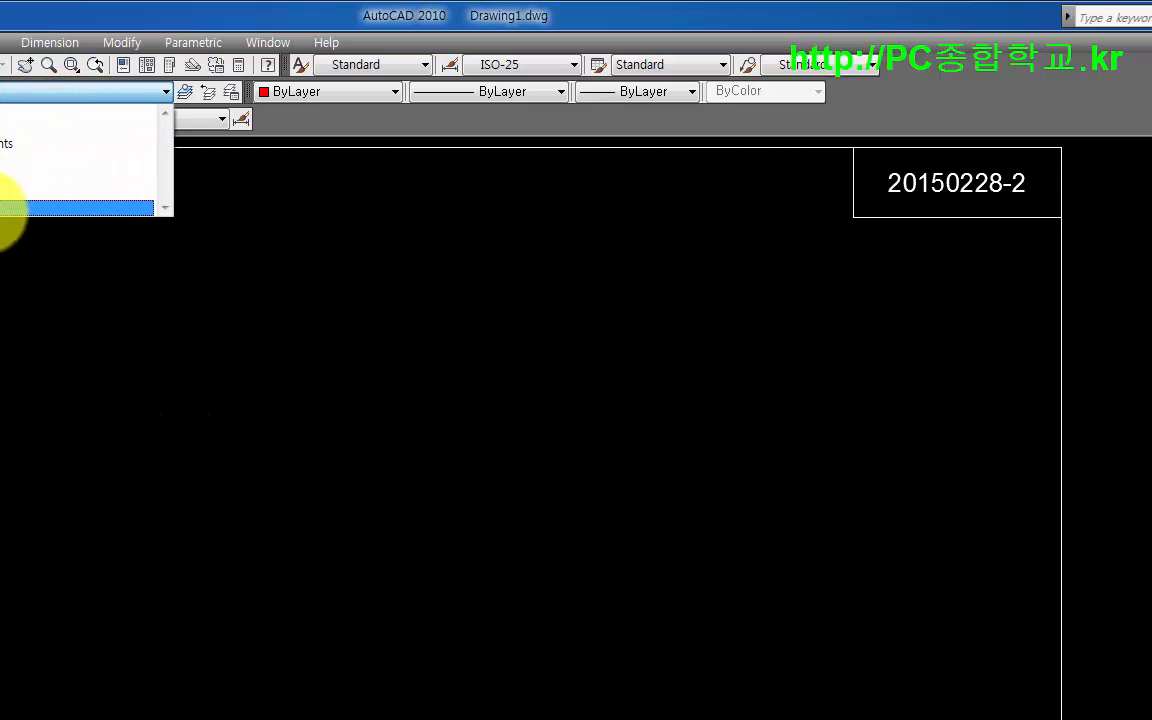
pyautogui.click(8, 208)
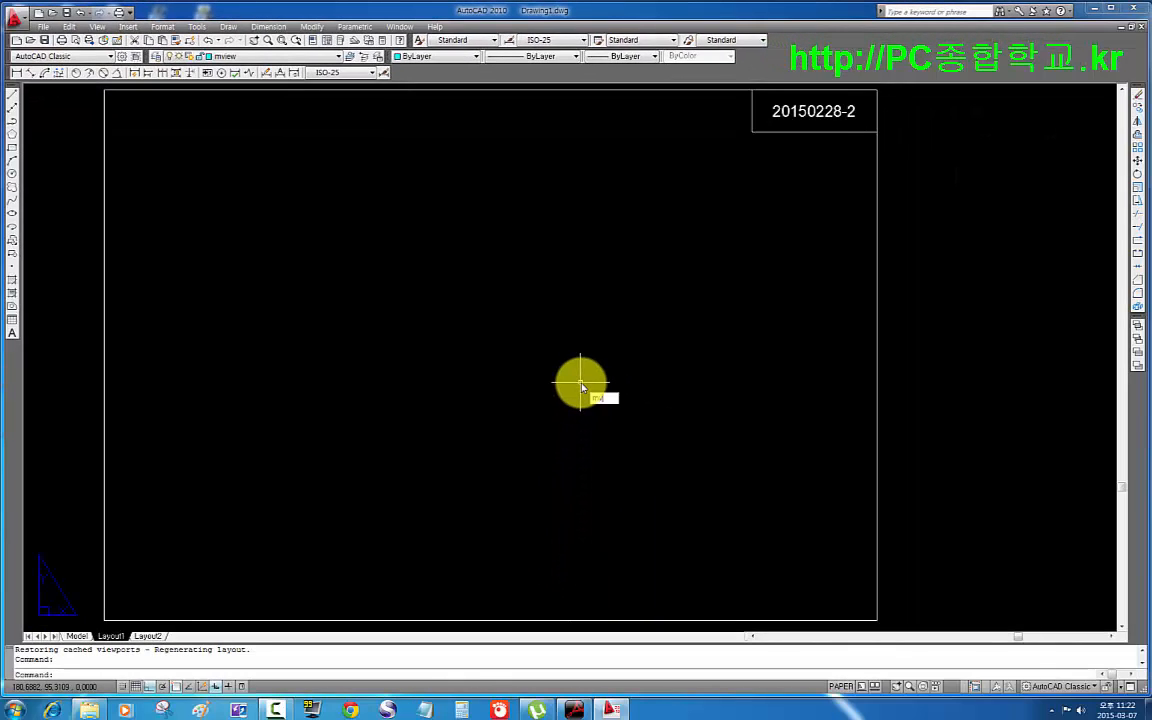
# - Create four viewports filling the sheet border with object snap off, and delete the upper-right one
pyautogui.press('Return')
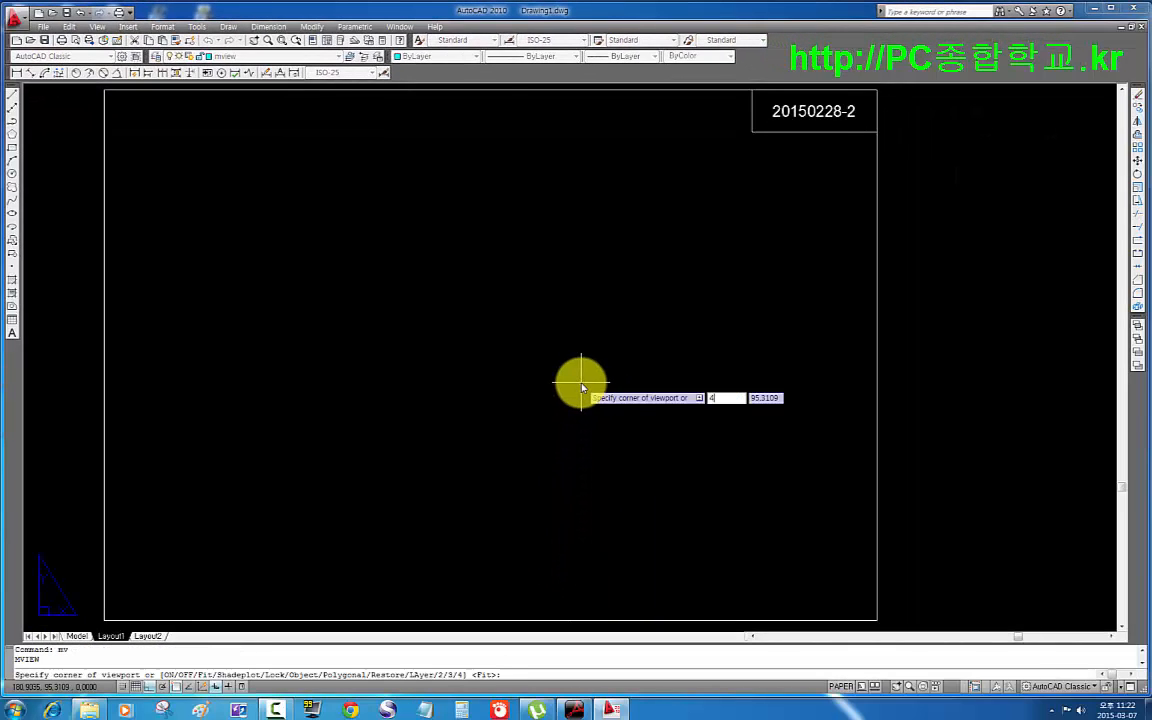
pyautogui.press('Return')
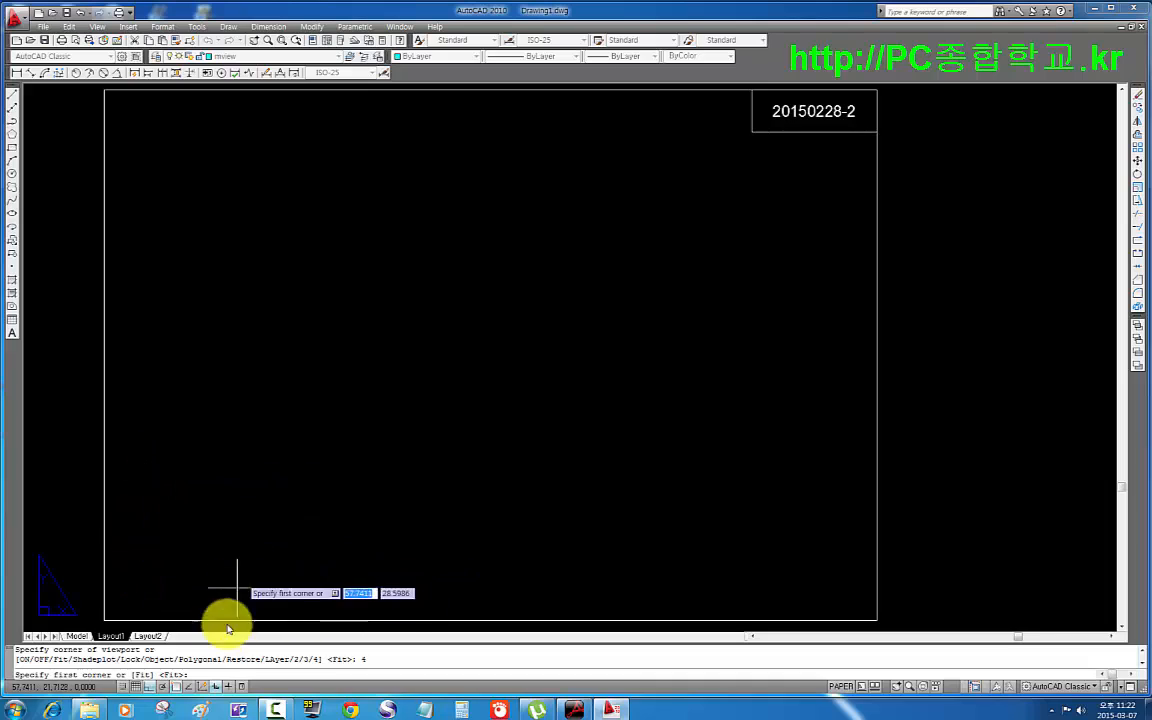
pyautogui.click(179, 688)
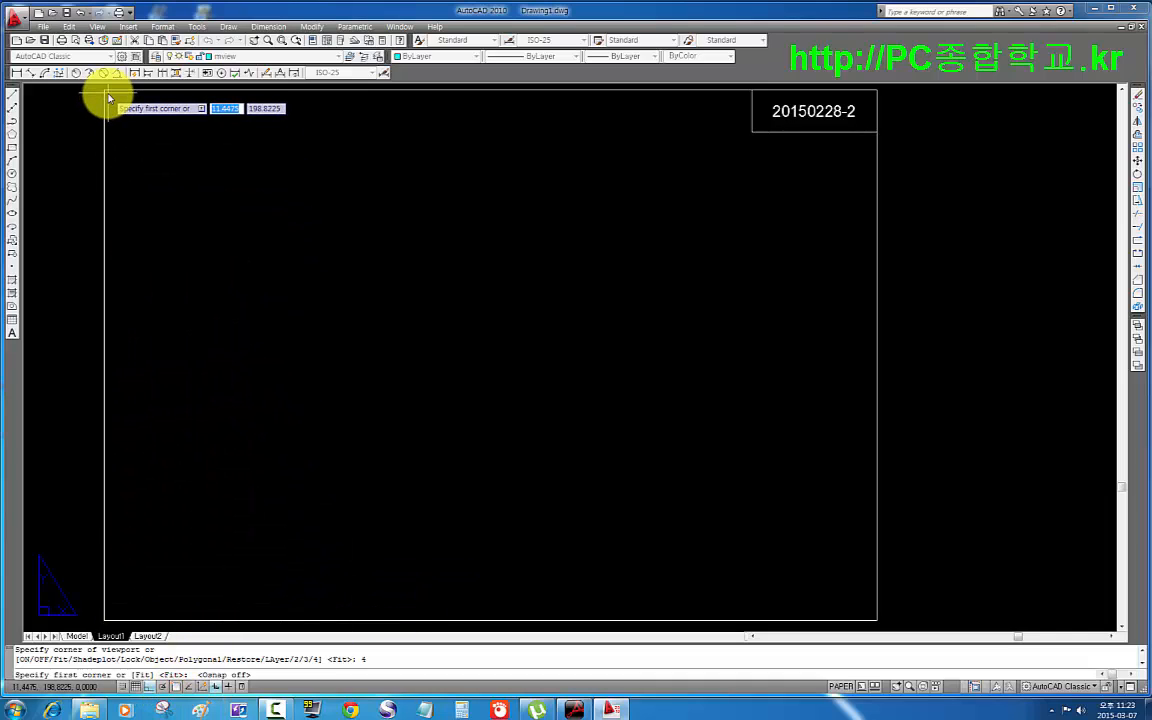
pyautogui.click(108, 95)
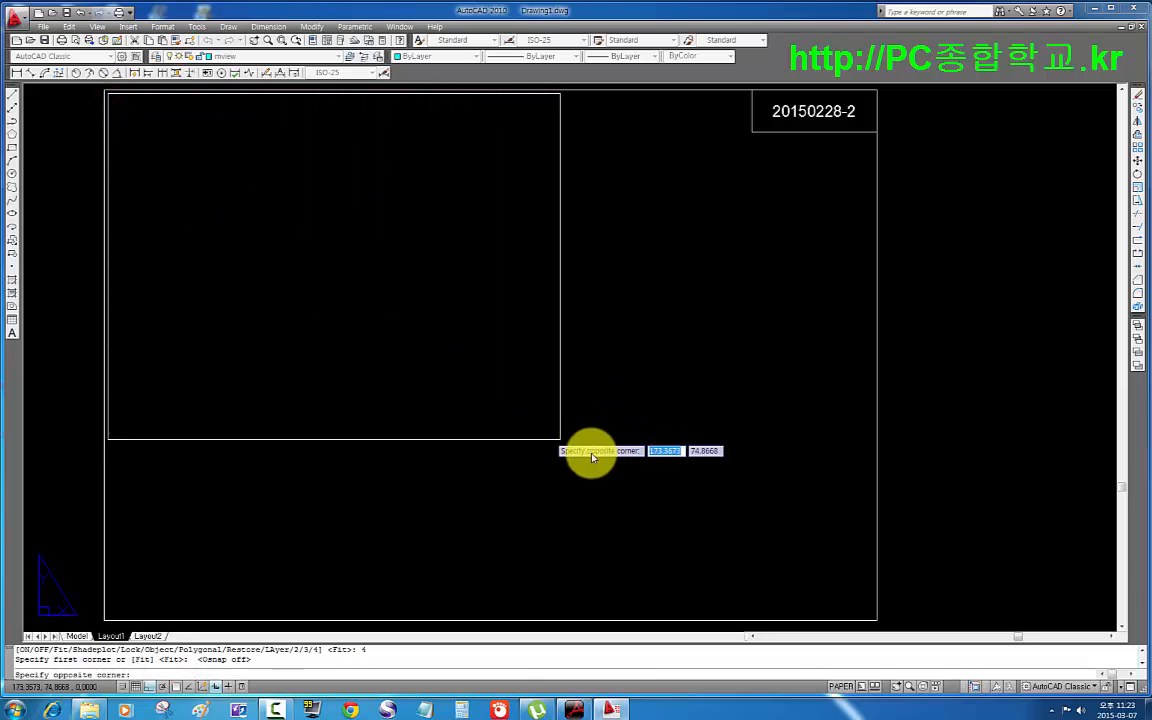
pyautogui.click(874, 622)
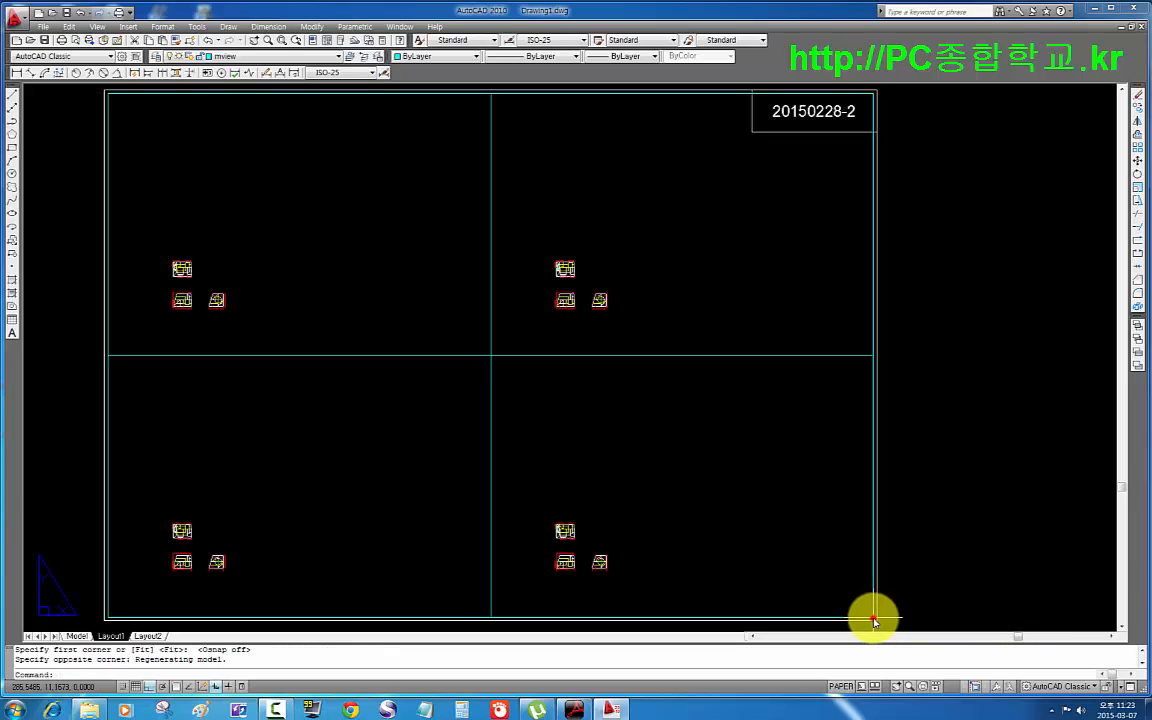
pyautogui.click(632, 98)
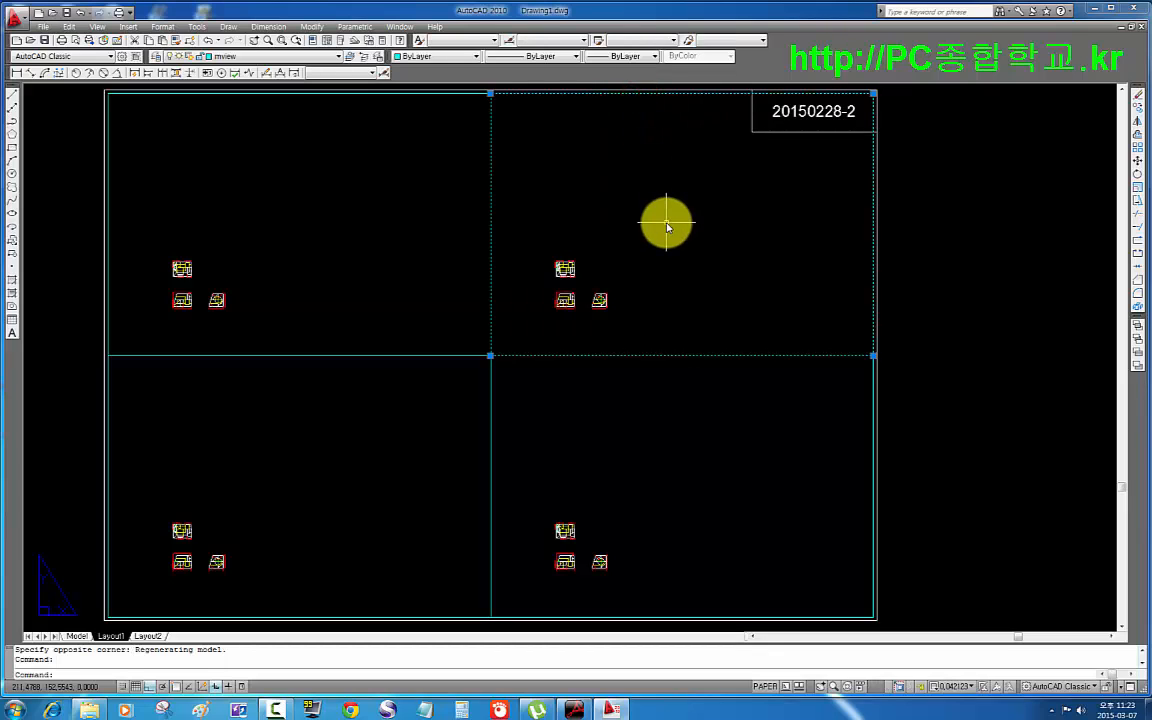
pyautogui.press('Delete')
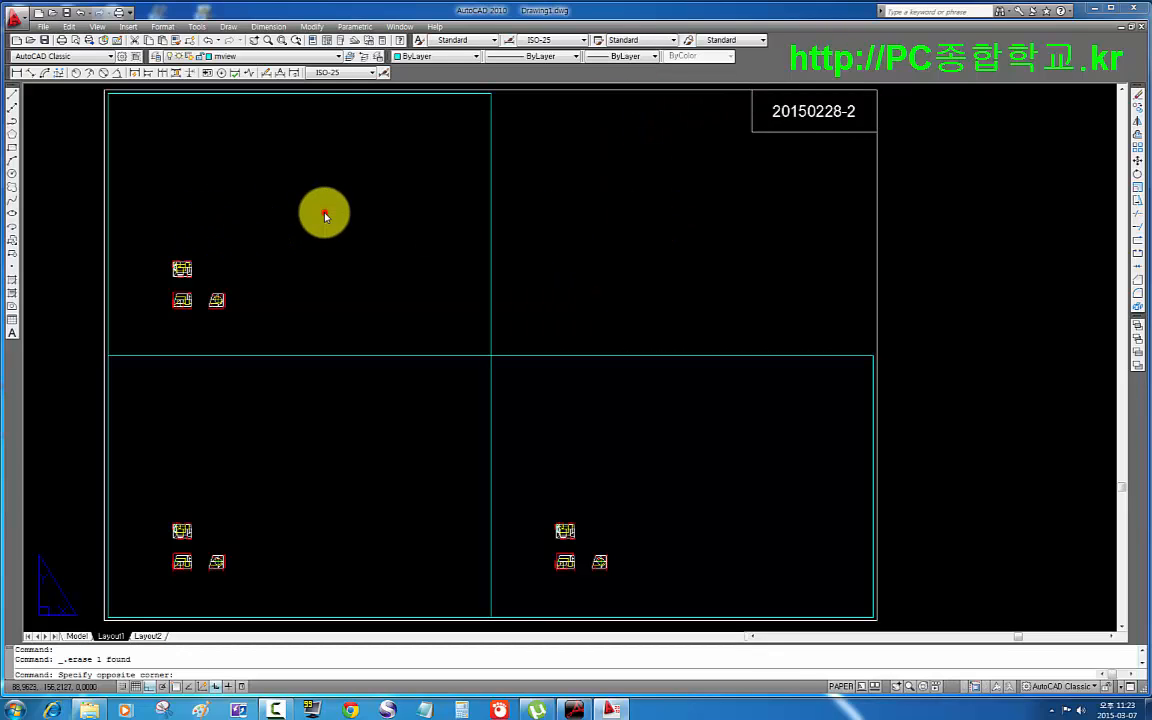
# - Shift the drawing views toward the middle of each of the three remaining viewports
pyautogui.doubleClick(324, 212)
pyautogui.click(324, 213)
pyautogui.click(296, 266)
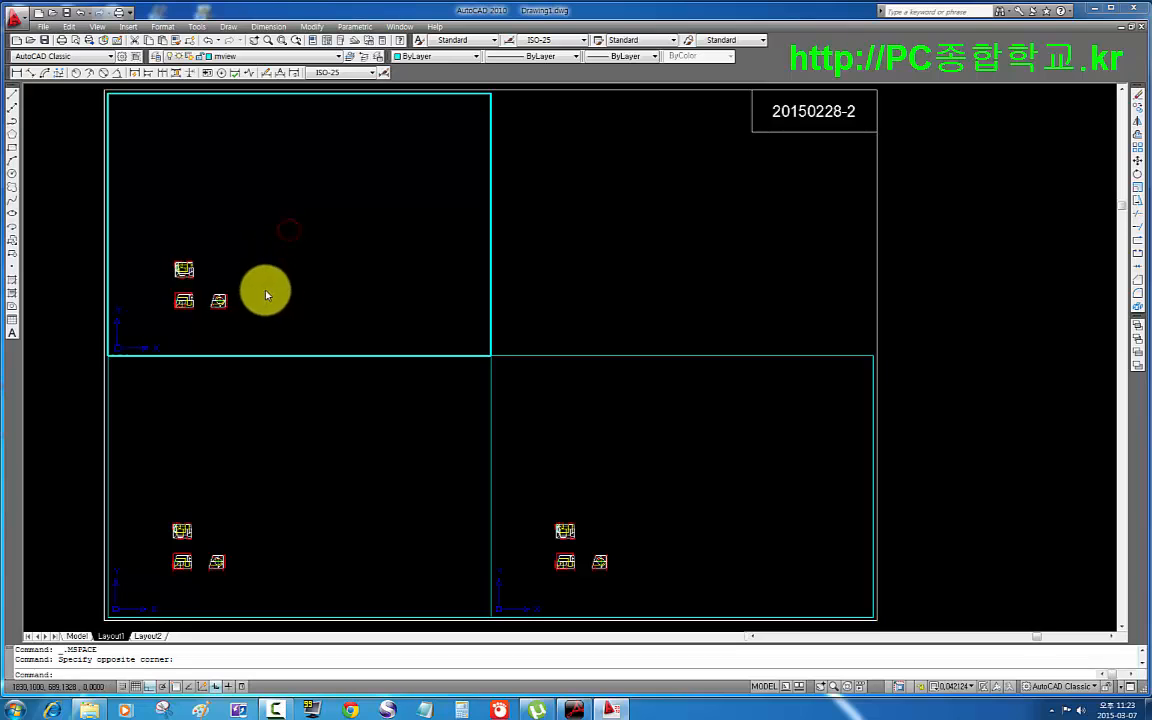
pyautogui.moveTo(267, 290); pyautogui.dragTo(380, 234, button='middle')
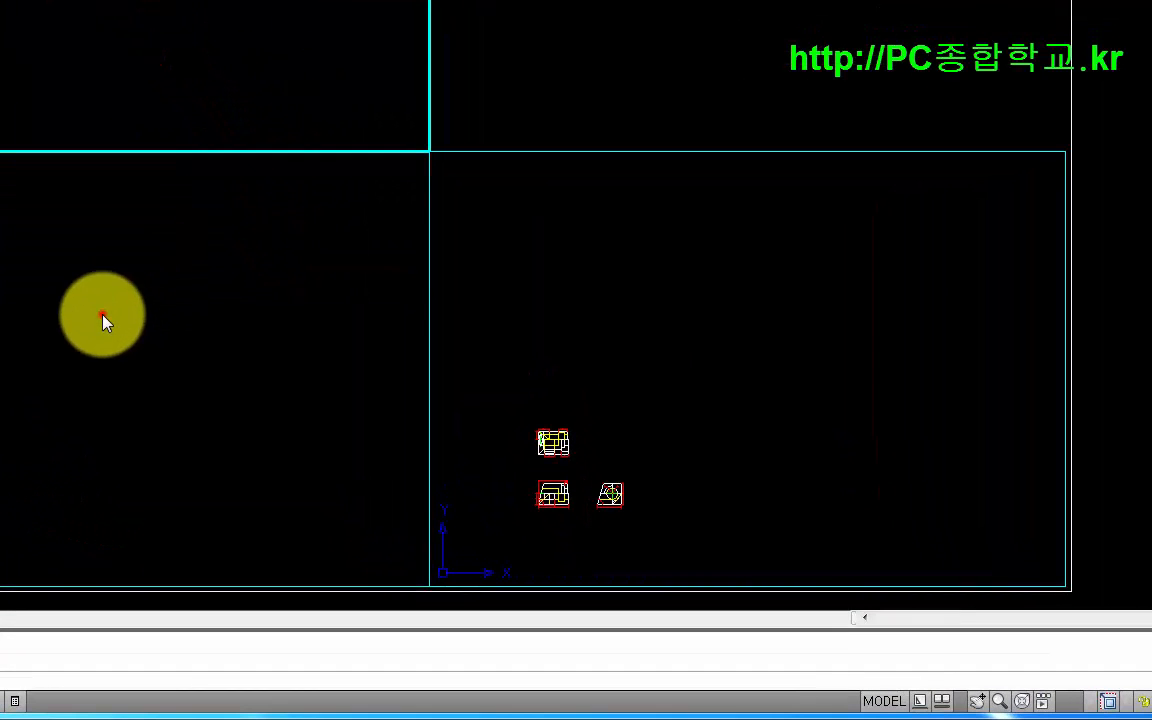
pyautogui.click(275, 440)
pyautogui.moveTo(168, 457); pyautogui.dragTo(267, 388, button='middle')
pyautogui.click(640, 389)
pyautogui.moveTo(849, 494); pyautogui.dragTo(1005, 391, button='middle')
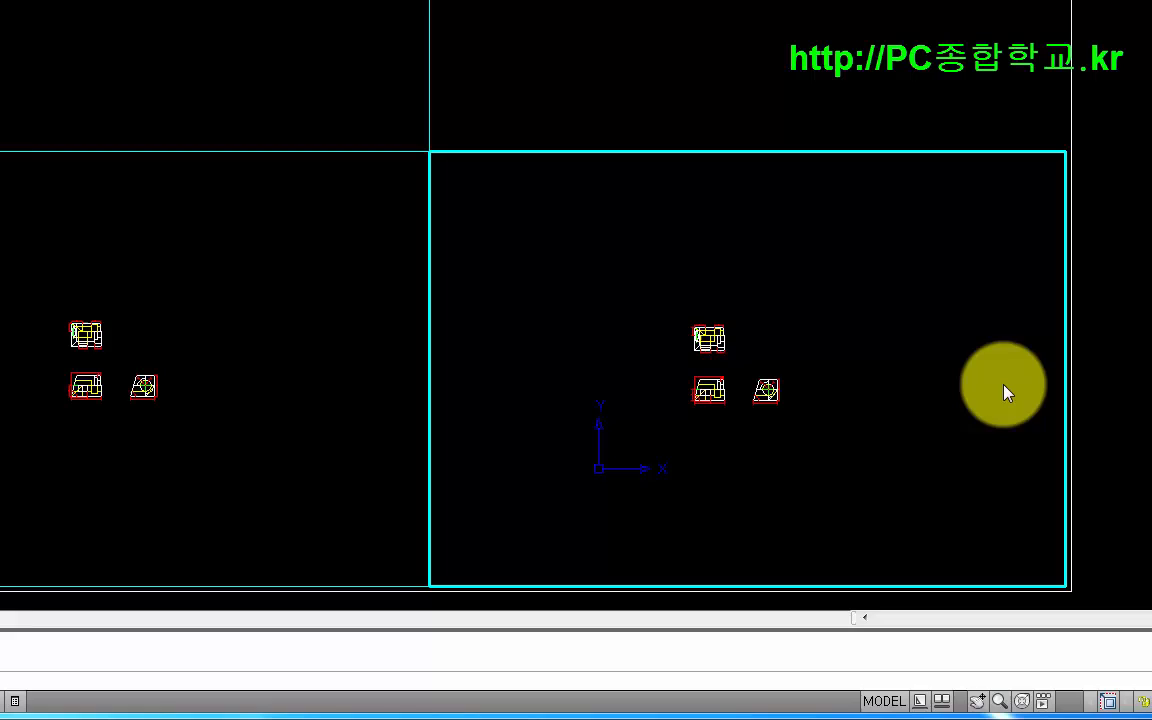
pyautogui.click(129, 264)
pyautogui.click(288, 37)
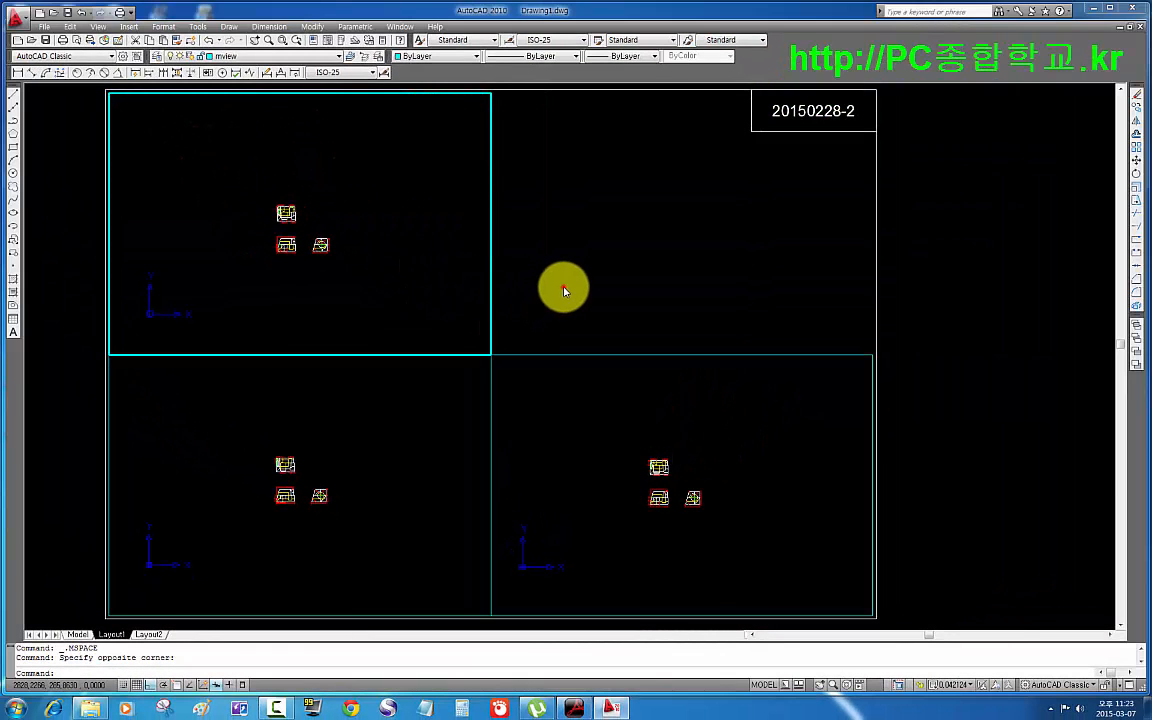
# - Return to paper space and select all three viewports
pyautogui.doubleClick(562, 288)
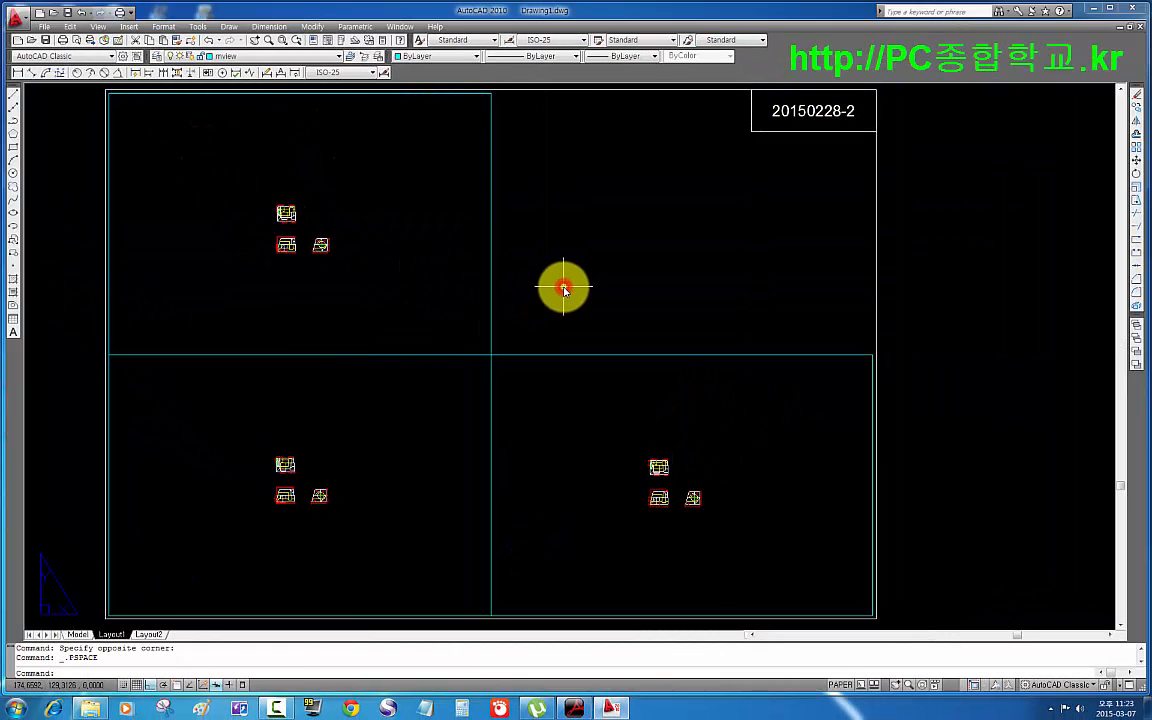
pyautogui.click(540, 294)
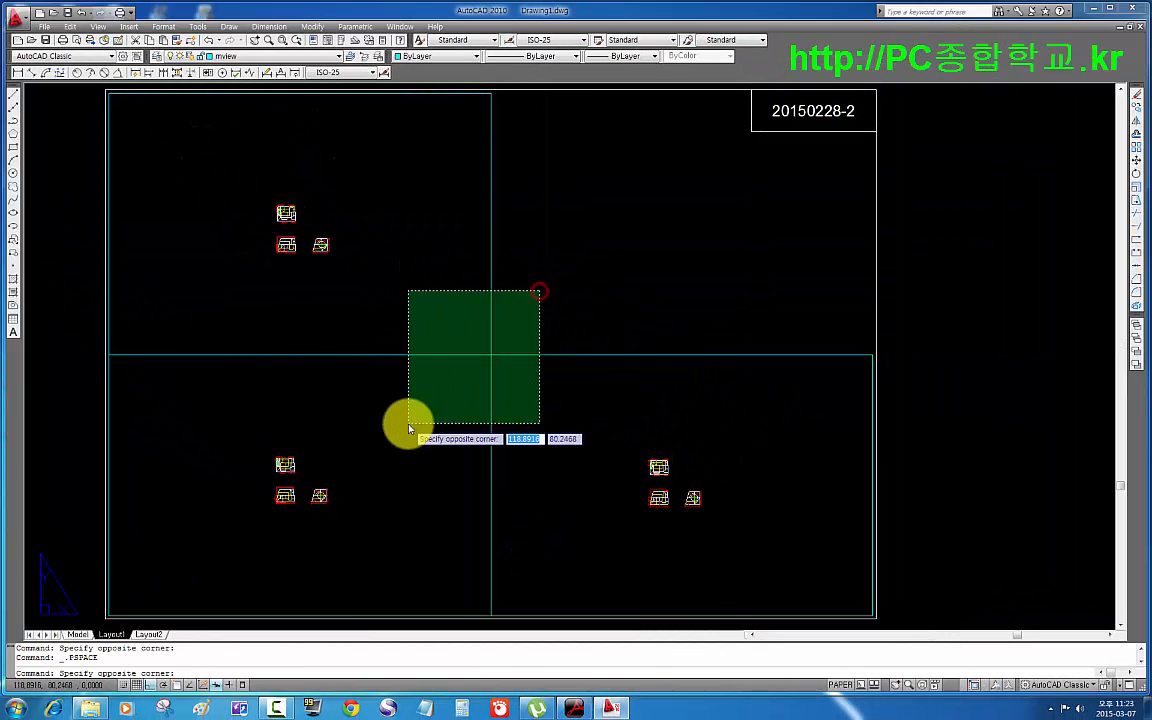
pyautogui.click(411, 424)
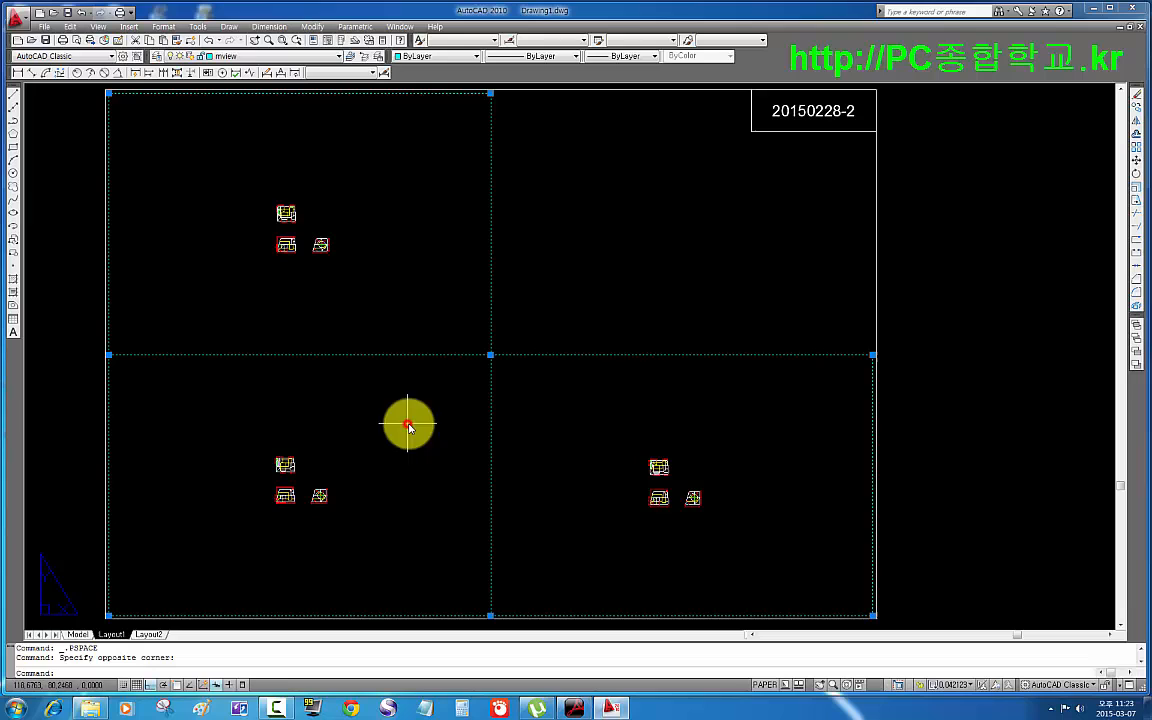
pyautogui.rightClick(818, 61)
pyautogui.moveTo(823, 65)
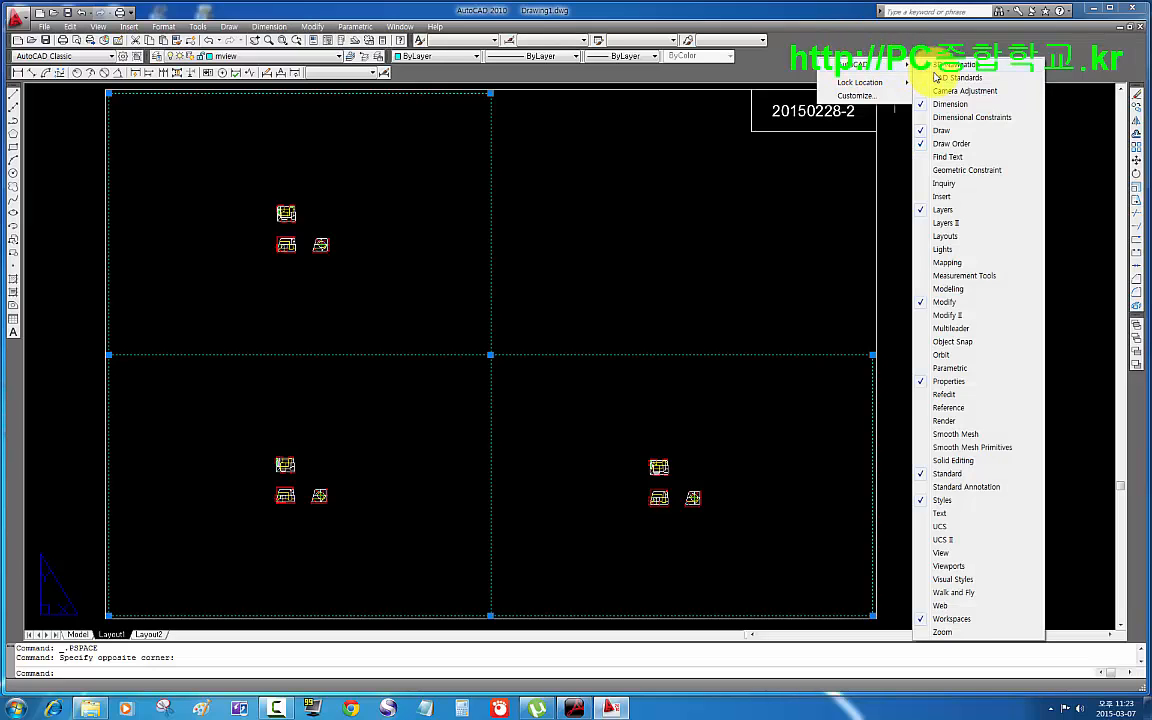
pyautogui.click(948, 568)
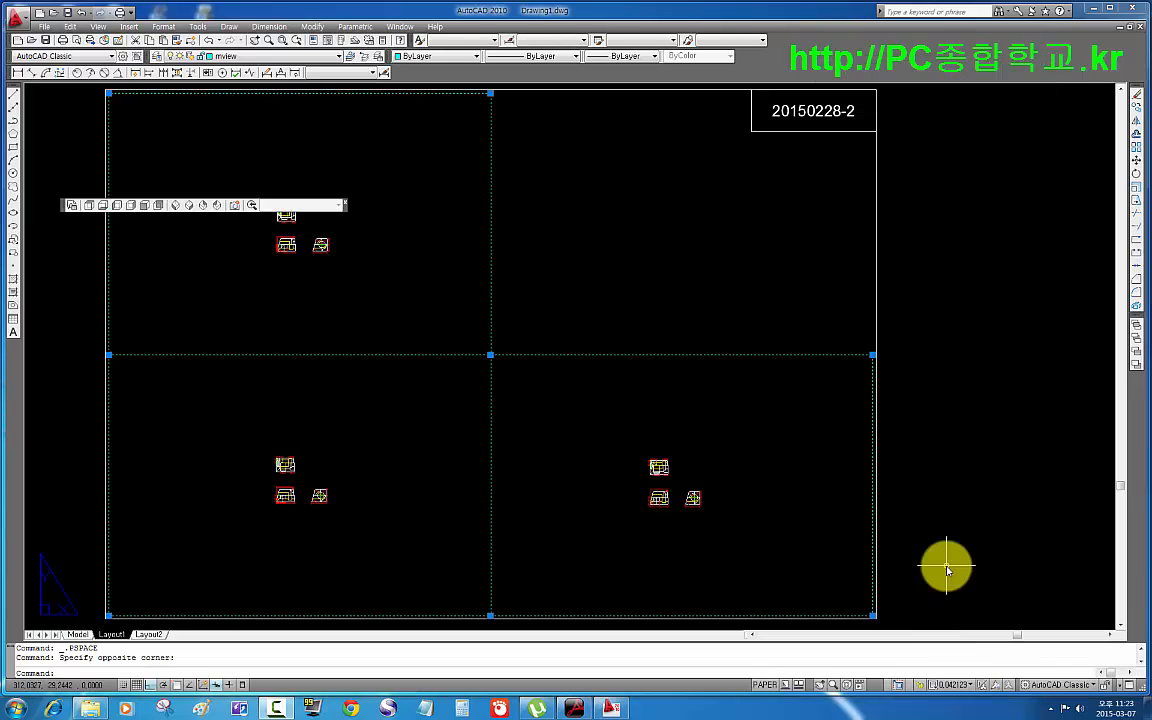
pyautogui.click(345, 203)
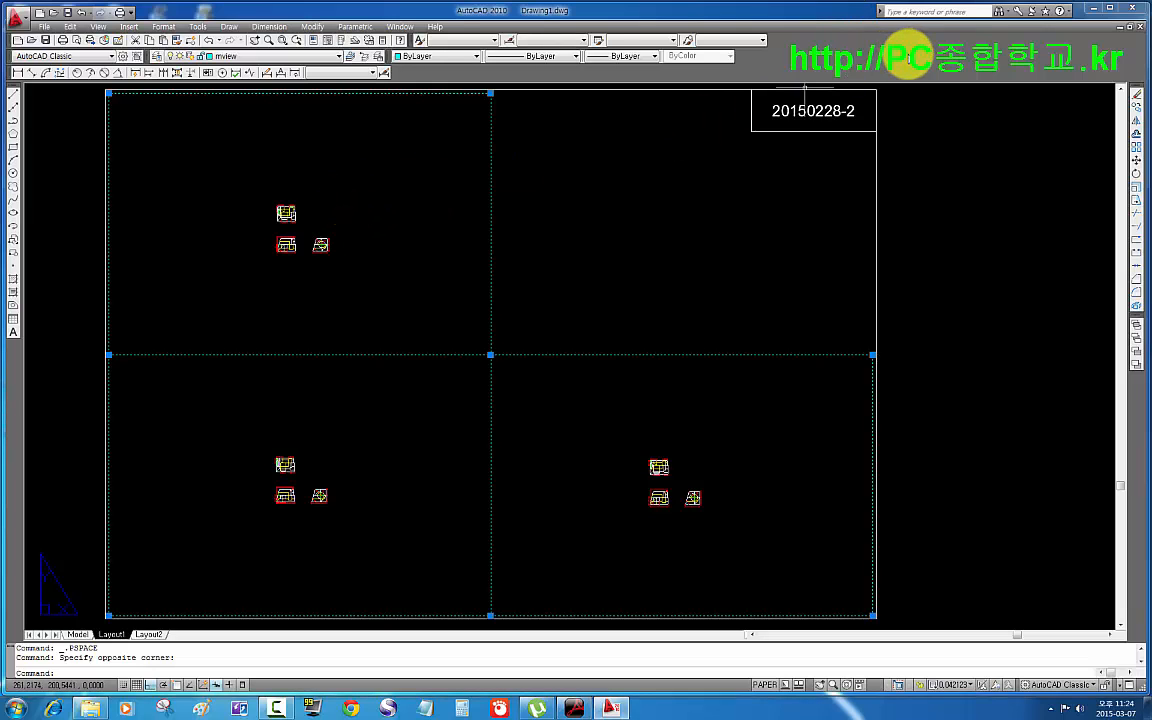
# - Bring up the viewport scale control and set the three selected viewports to a scale of 1:2
pyautogui.rightClick(905, 48)
pyautogui.moveTo(928, 58)
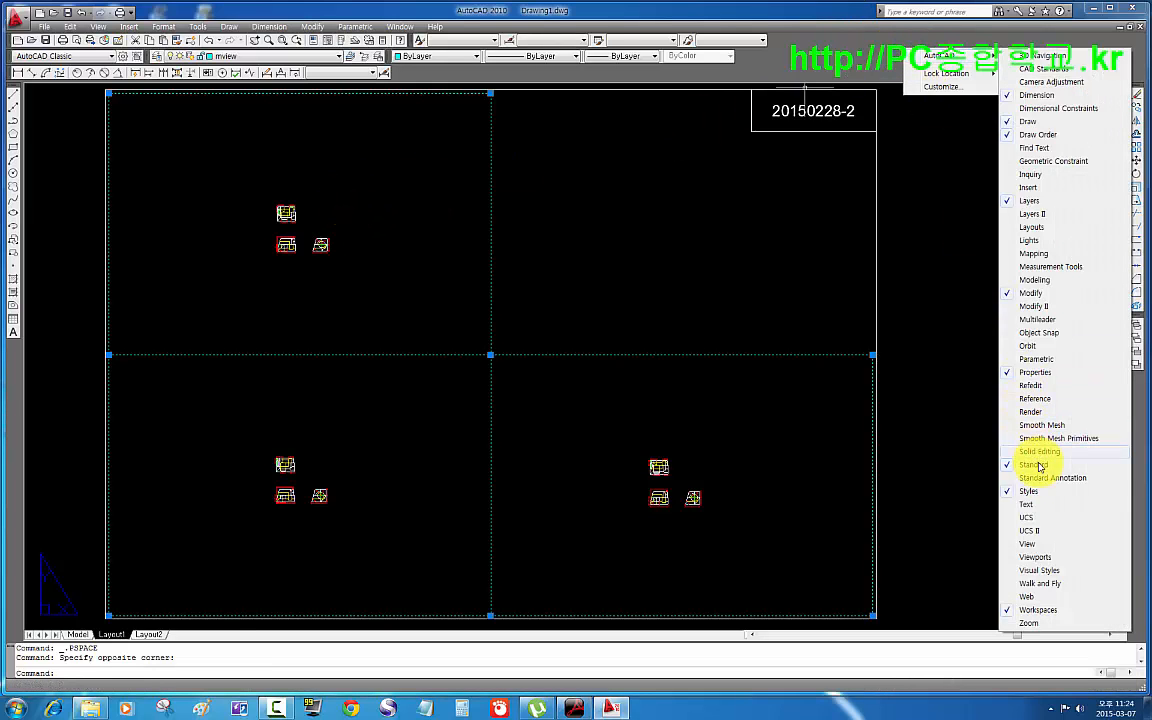
pyautogui.click(1046, 557)
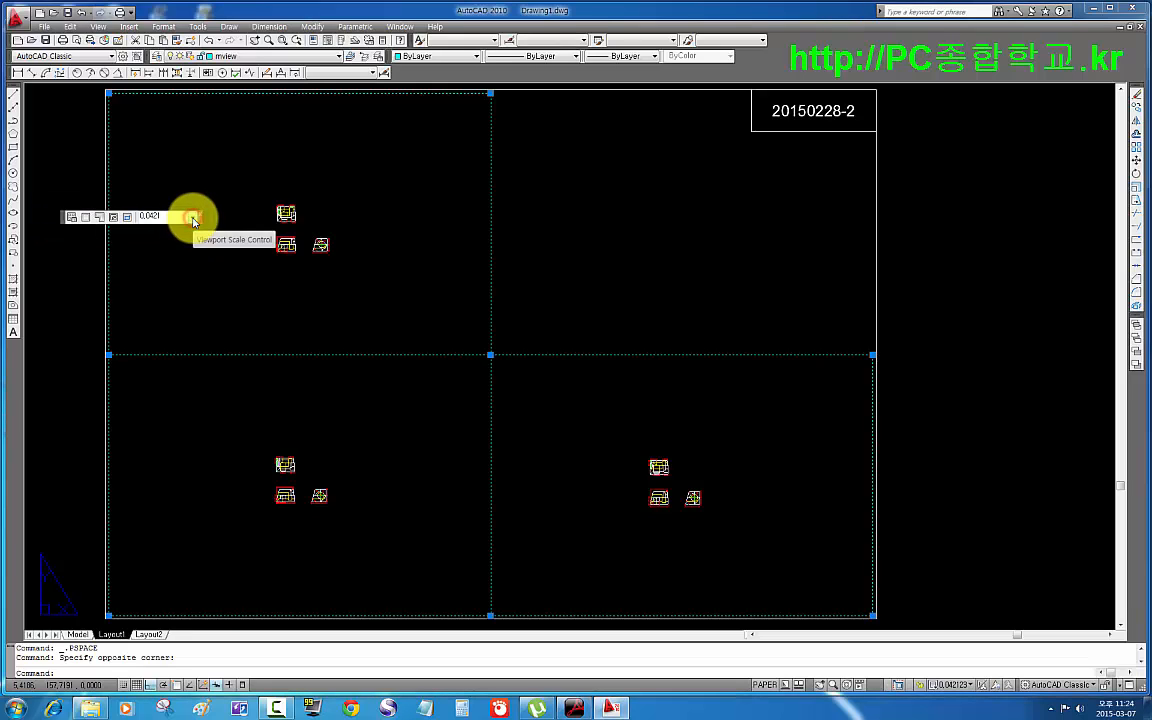
pyautogui.click(193, 218)
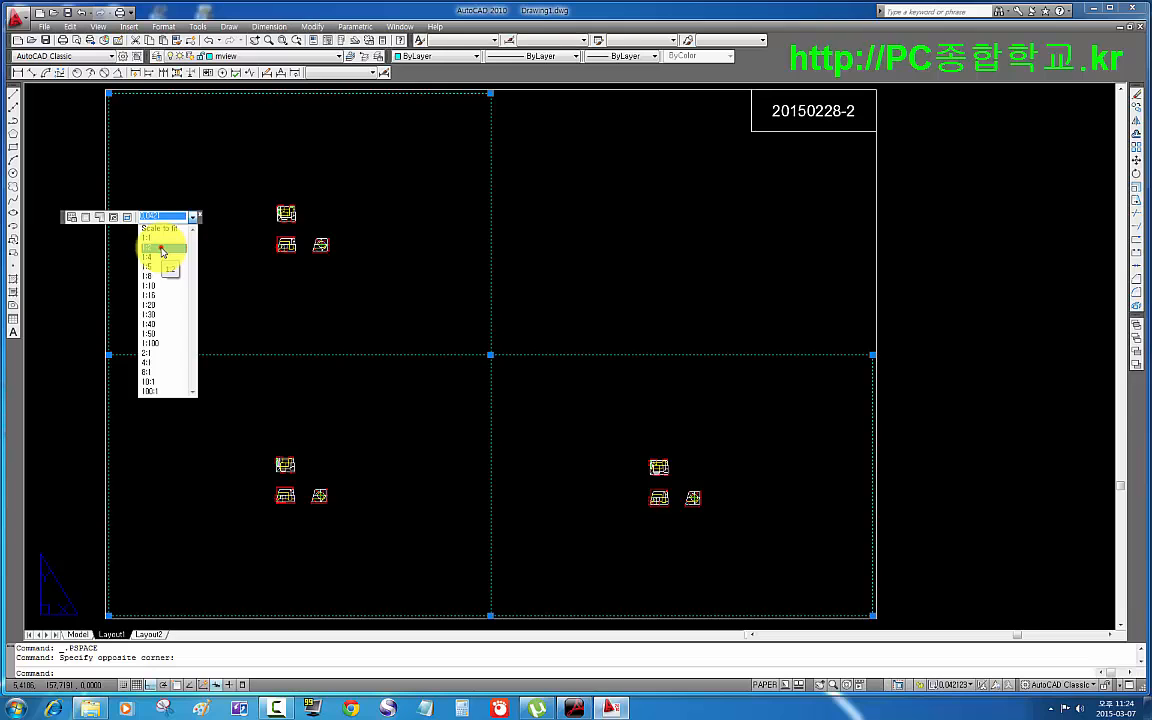
pyautogui.click(161, 251)
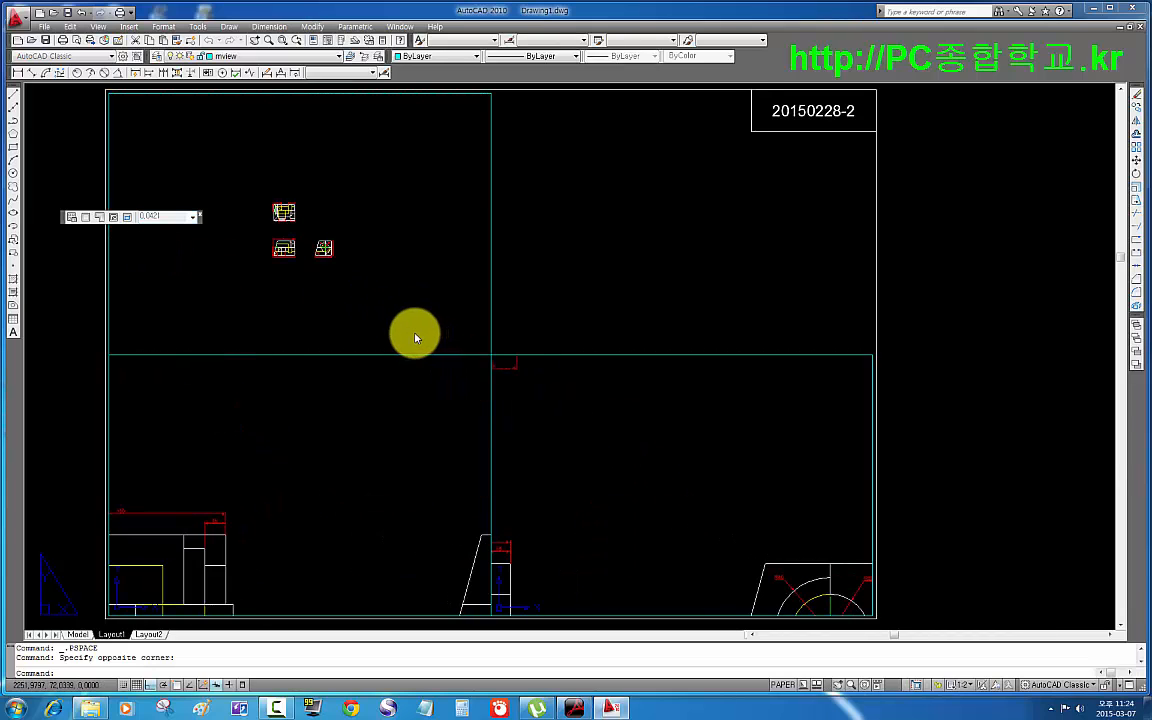
pyautogui.click(383, 356)
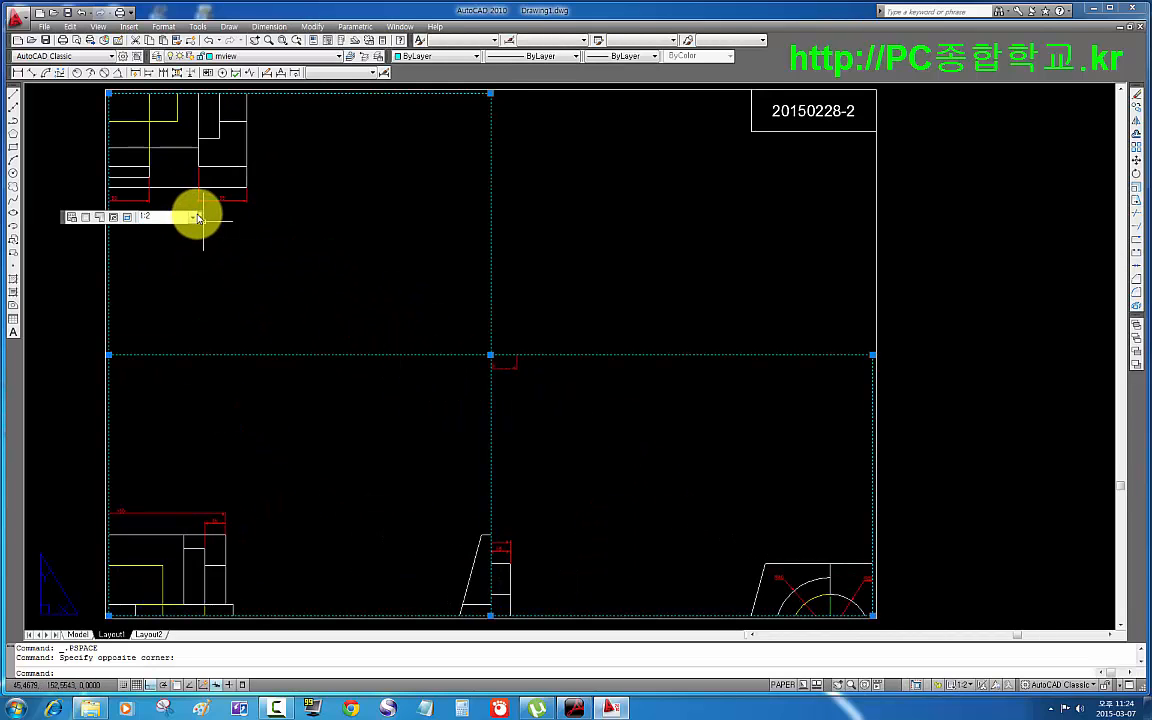
# - Center the top view inside the upper-left viewport and regenerate it so the hidden lines display dashed
pyautogui.doubleClick(340, 276)
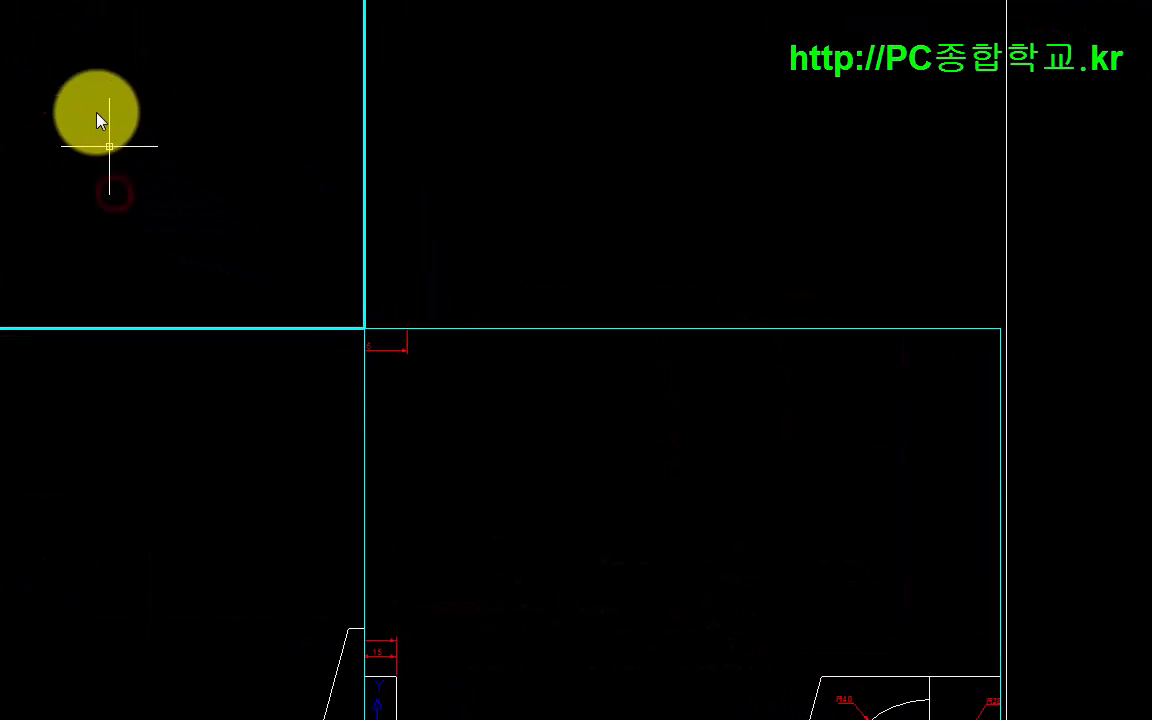
pyautogui.moveTo(72, 75)
pyautogui.mouseDown(button='middle')
pyautogui.moveTo(317, 237)
pyautogui.moveTo(328, 232)
pyautogui.mouseUp(button='middle')
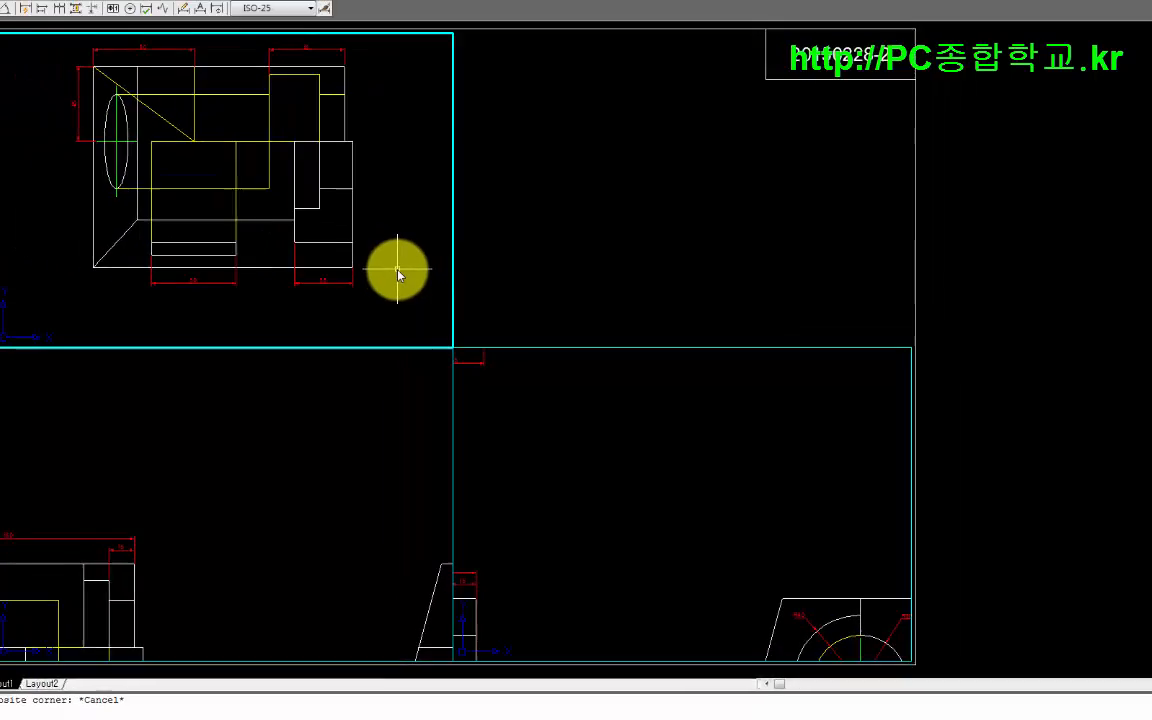
pyautogui.press('Return')
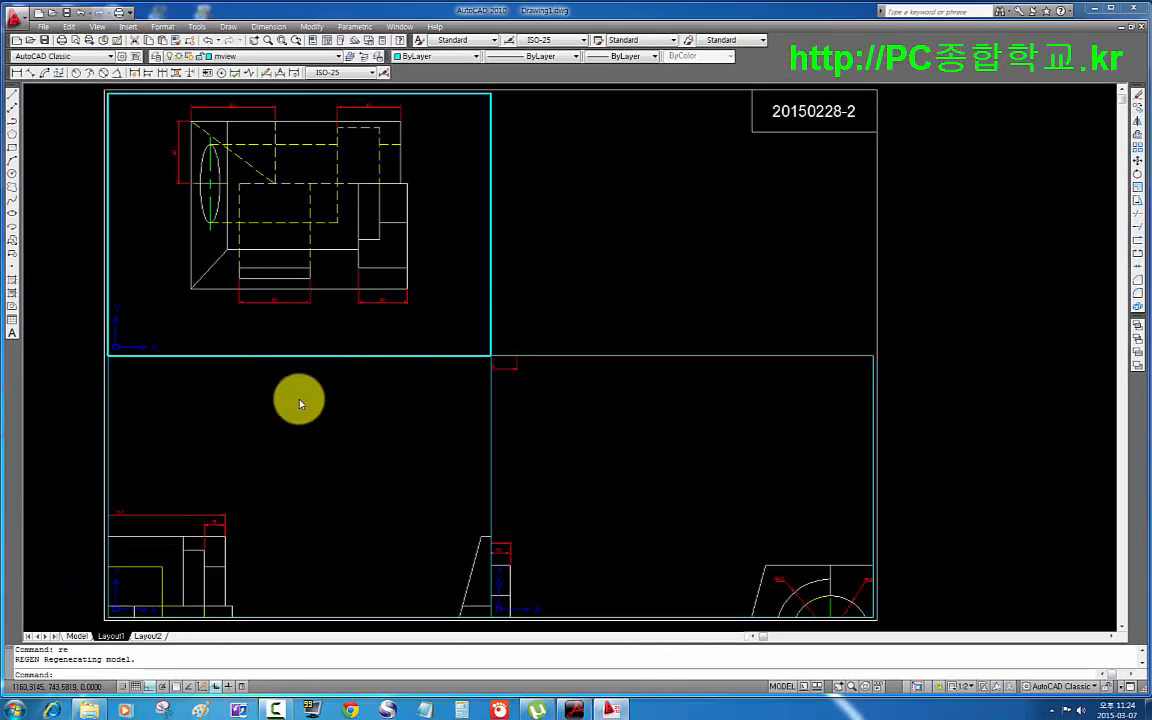
# - Center the front view inside the lower-left viewport beneath the top view and regenerate that viewport
pyautogui.click(330, 445)
pyautogui.moveTo(283, 545); pyautogui.dragTo(438, 418, button='middle')
pyautogui.click(438, 422)
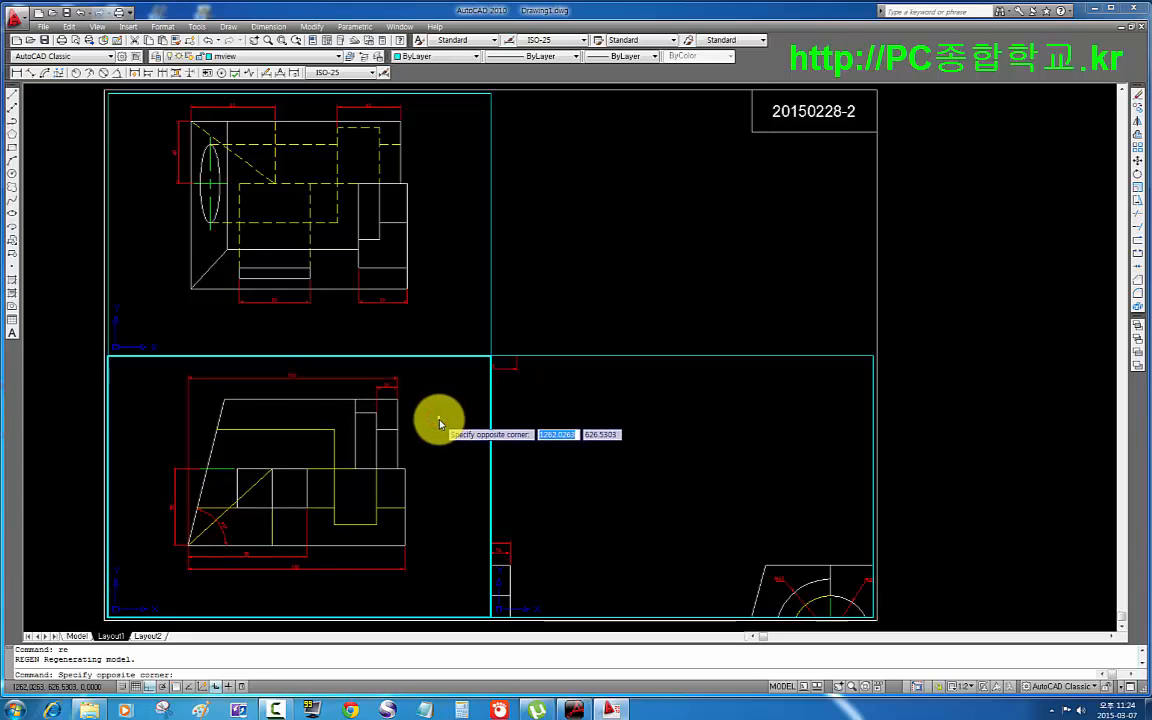
pyautogui.click(439, 423)
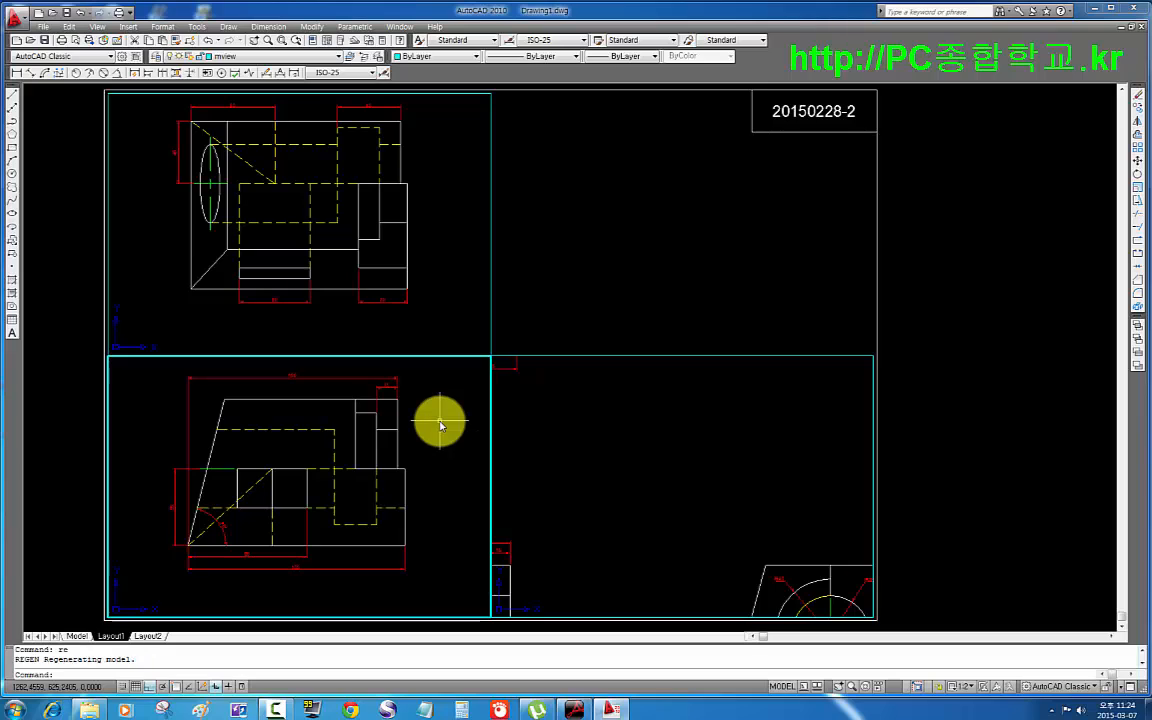
# - Position the side view inside the lower-right viewport beside the front view and regenerate that viewport
pyautogui.click(690, 506)
pyautogui.moveTo(681, 488); pyautogui.dragTo(557, 339, button='middle')
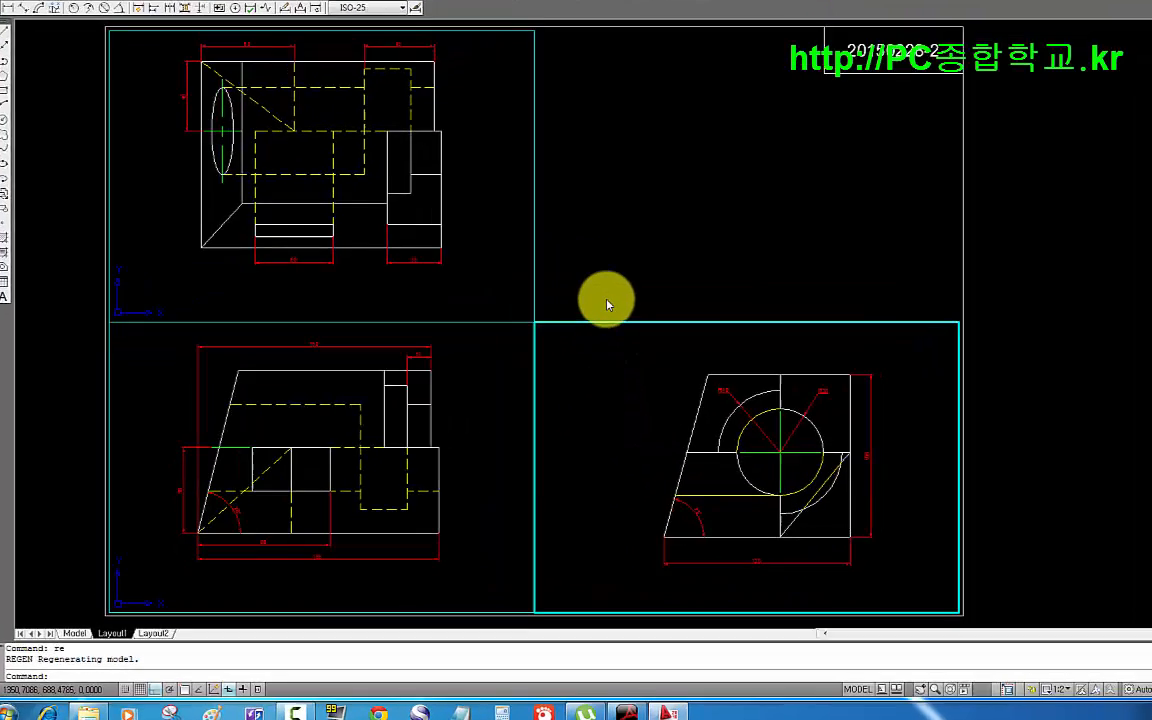
pyautogui.moveTo(606, 299); pyautogui.dragTo(579, 290, button='middle')
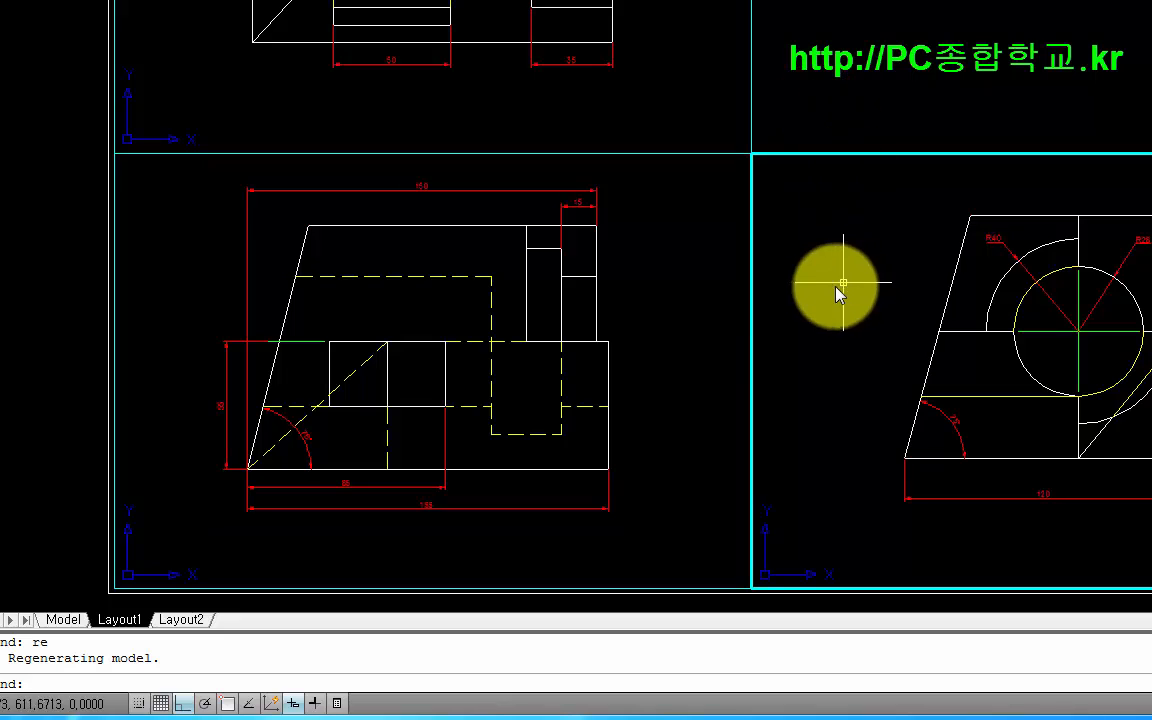
pyautogui.write('re')
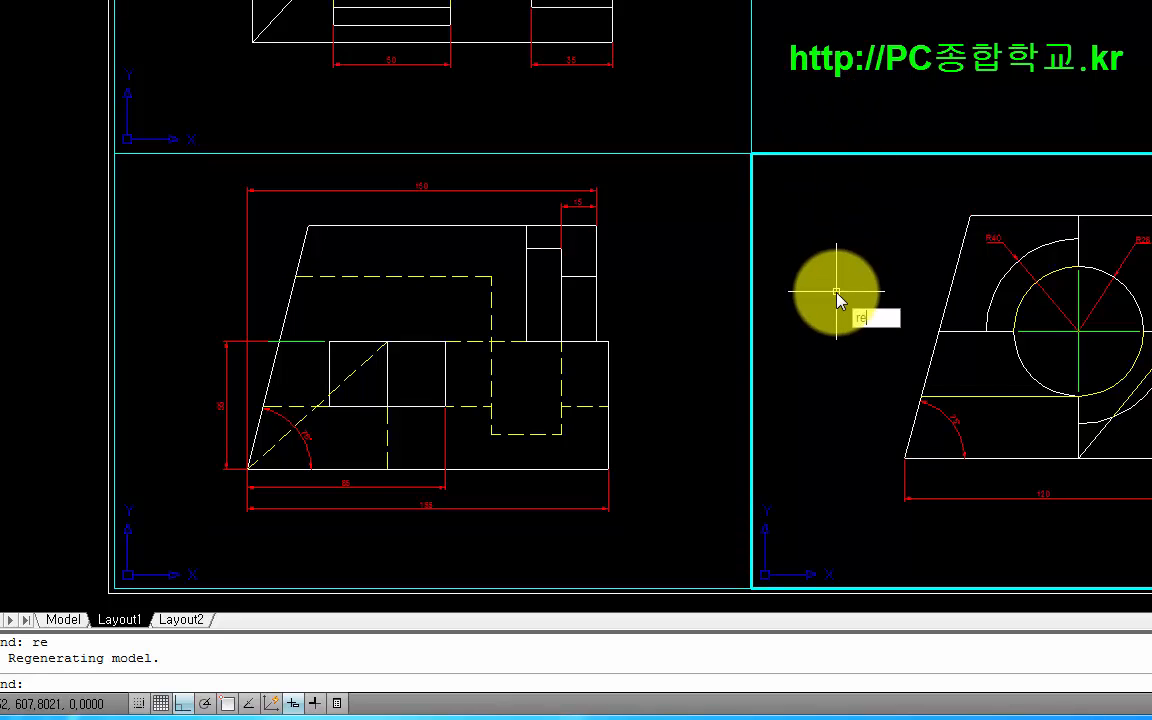
pyautogui.press('Return')
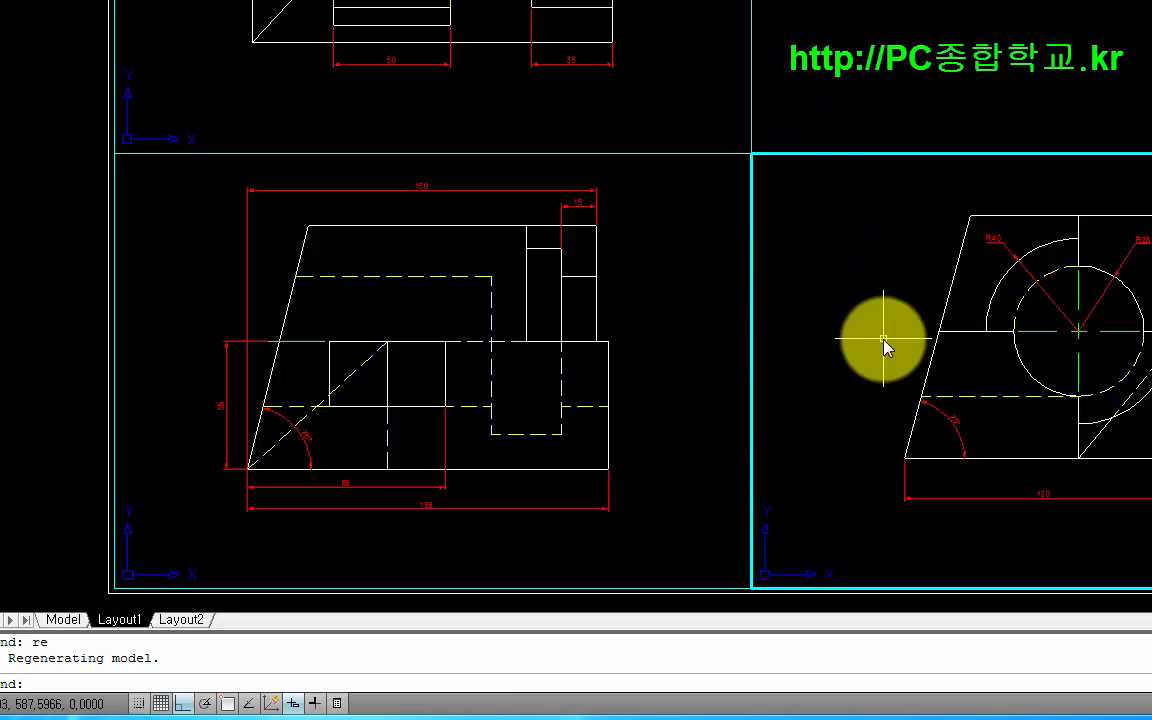
# - Leave the active viewport and return to paper space
pyautogui.doubleClick(848, 66)
pyautogui.click(856, 72)
pyautogui.press('Escape')
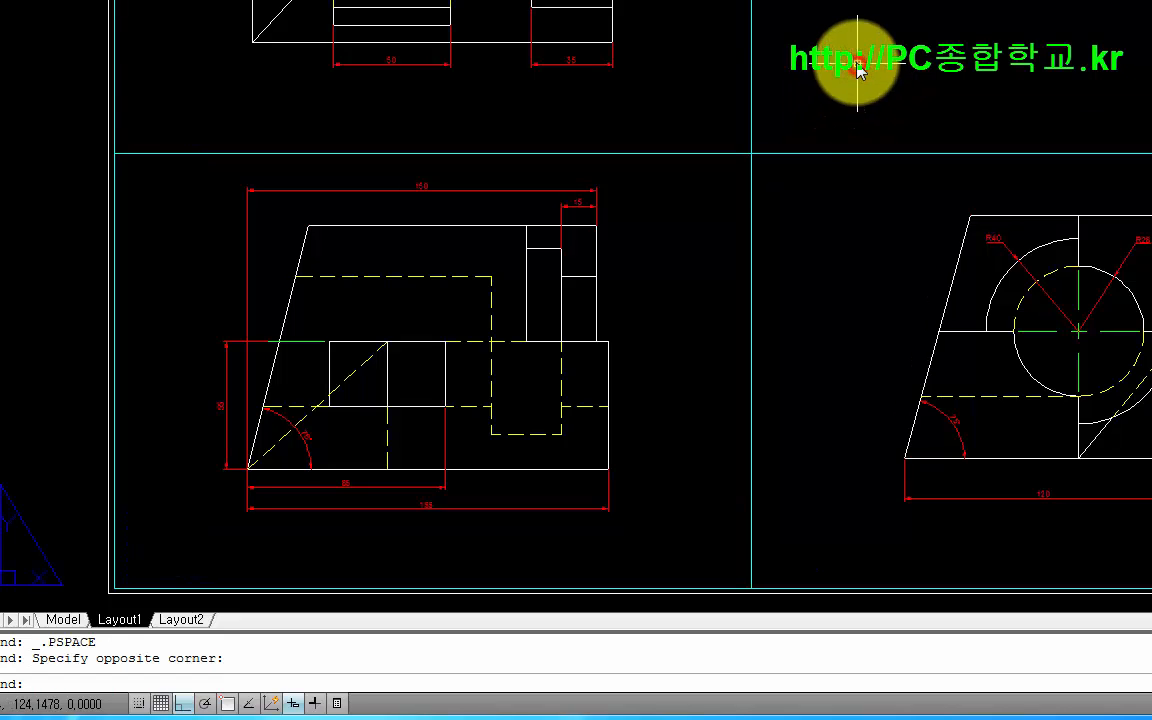
# - Activate the front view's viewport and start a horizontal viewport alignment with MVSETUP
pyautogui.doubleClick(667, 250)
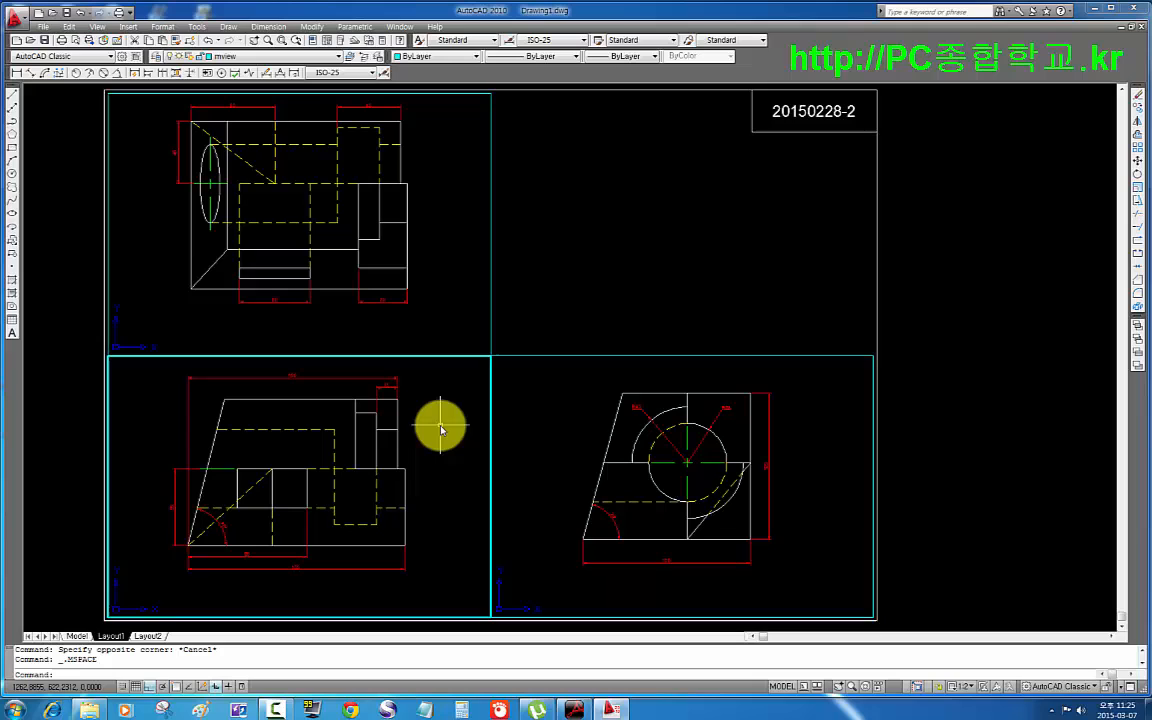
pyautogui.write('mvset')
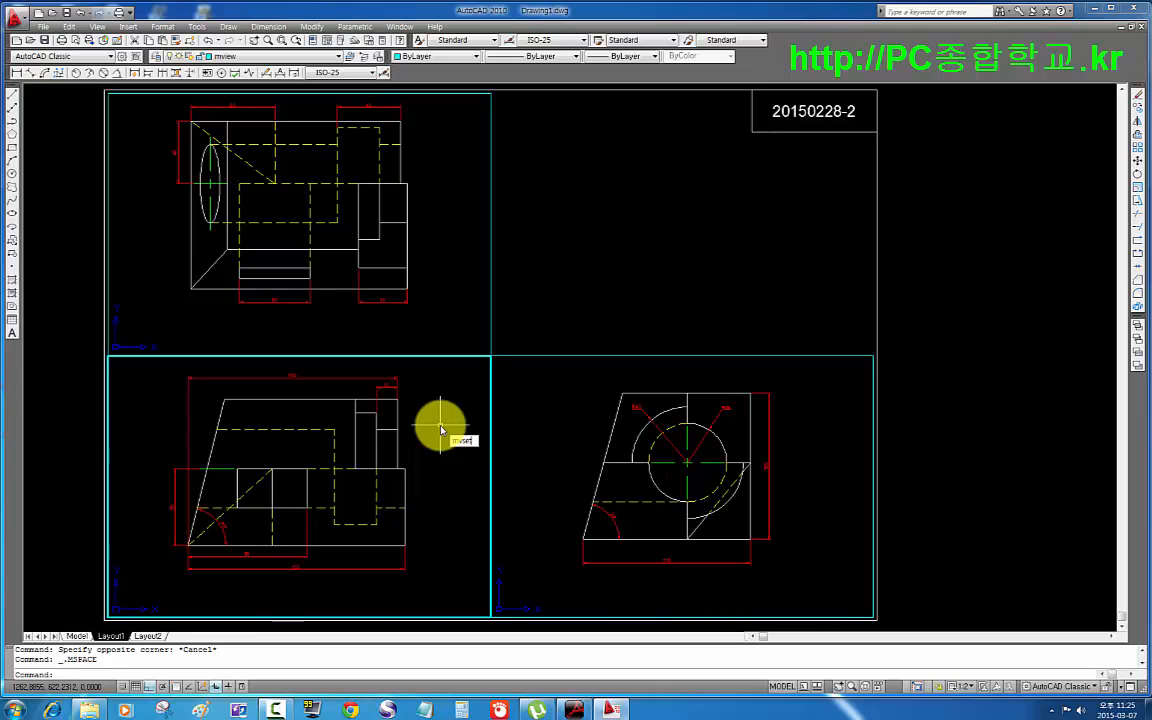
pyautogui.write('up')
pyautogui.press('Return')
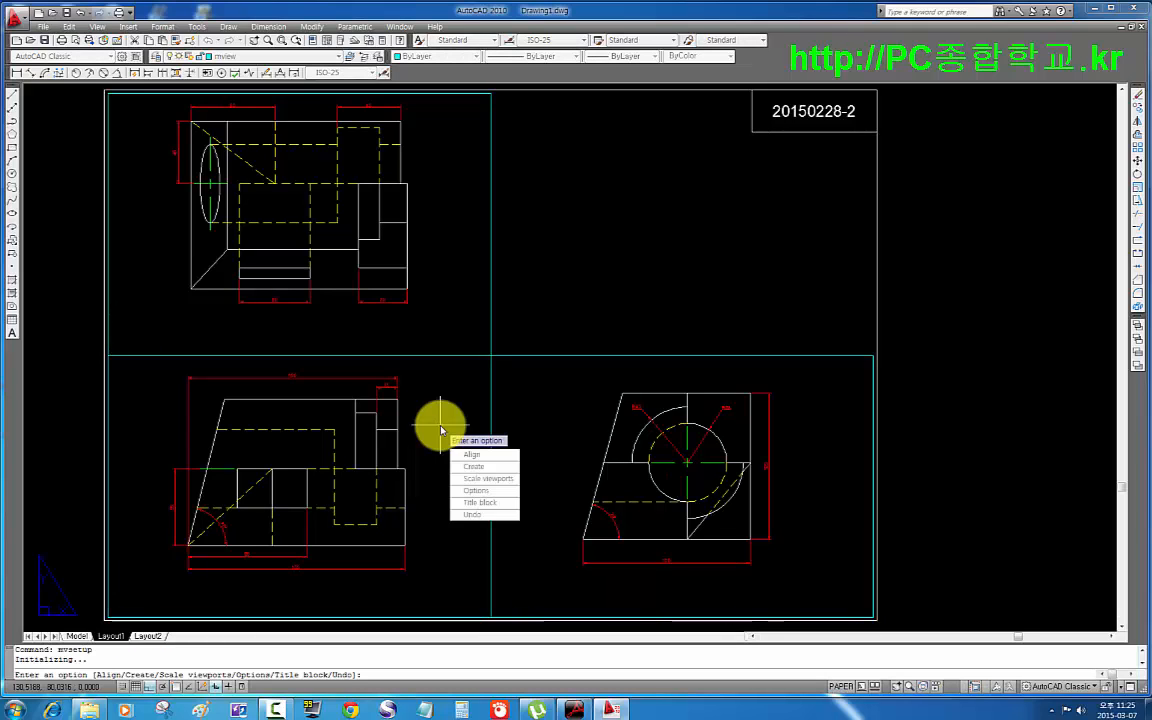
pyautogui.write('a')
pyautogui.press('Return')
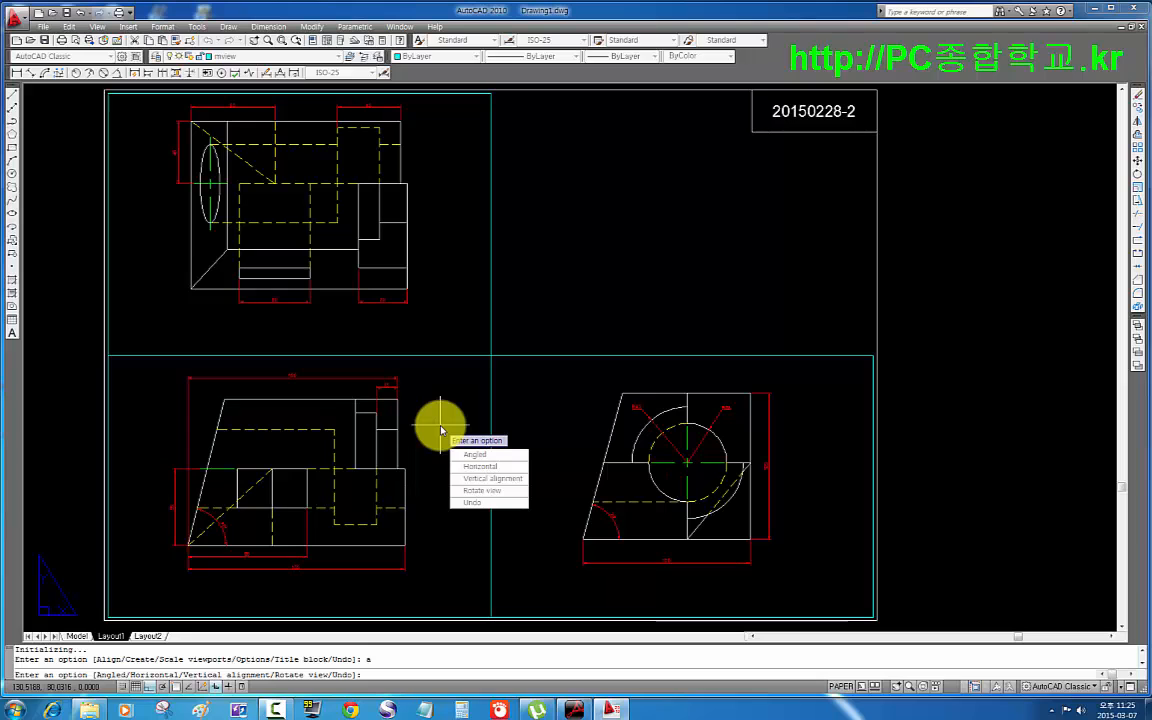
pyautogui.press('Return')
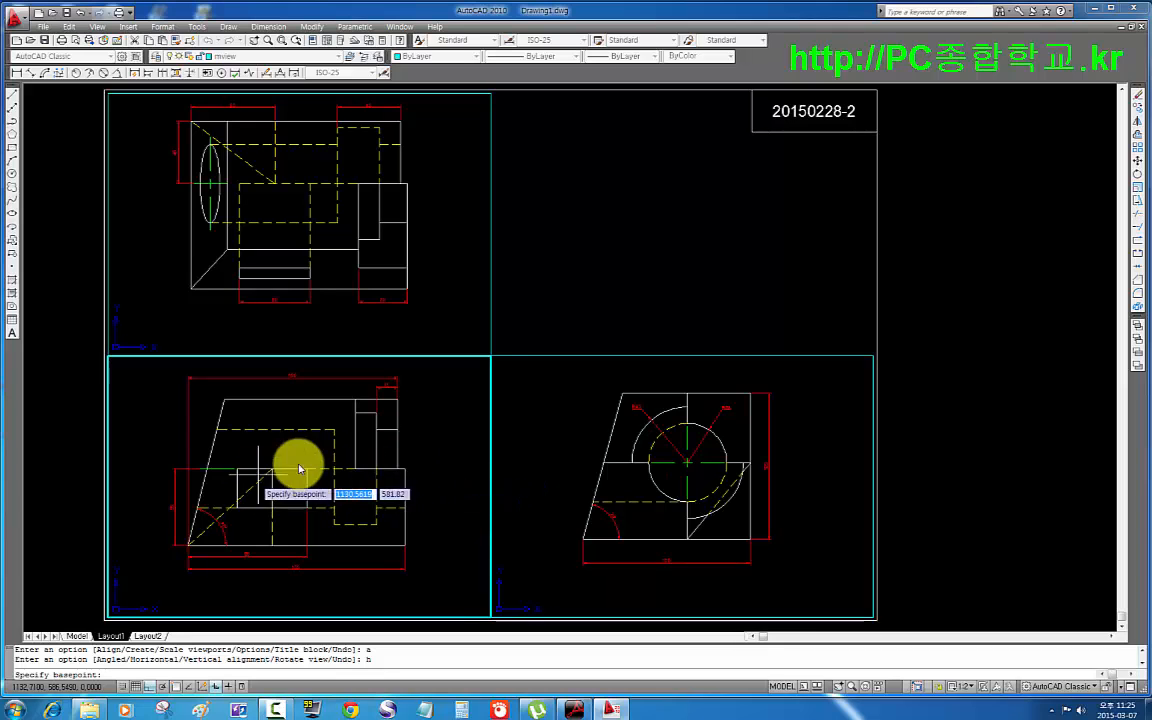
# - Turn on the Intersection running object snap for picking the alignment points
pyautogui.rightClick(177, 692)
pyautogui.click(172, 674)
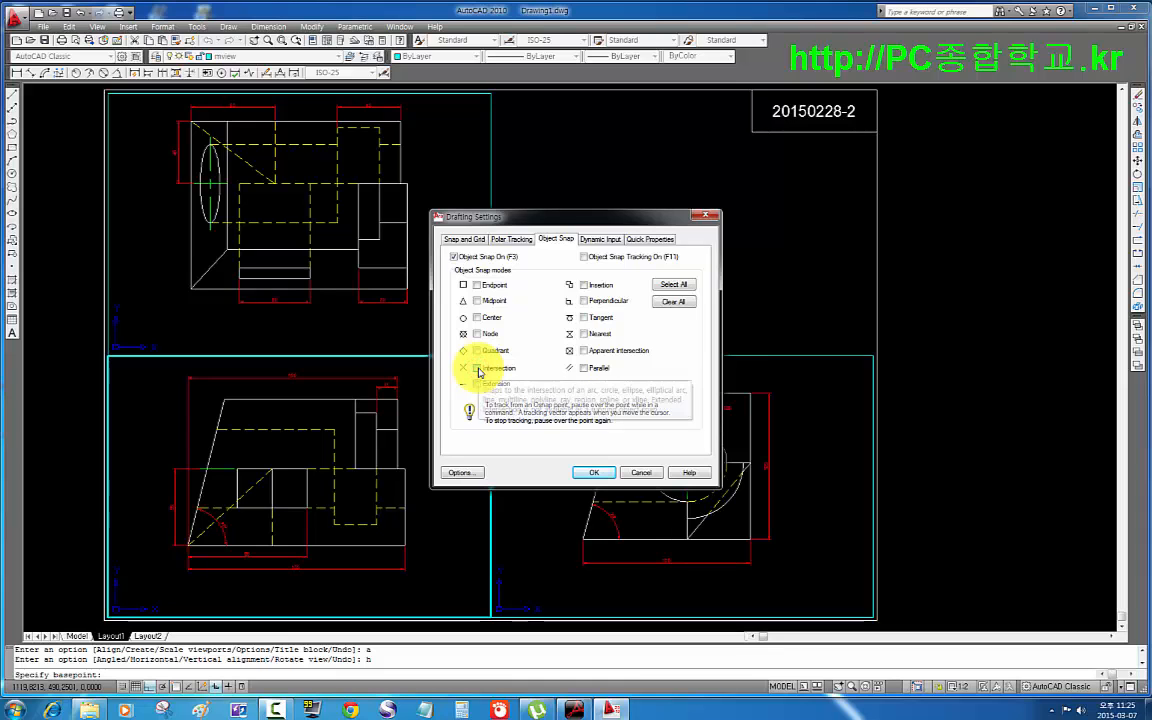
pyautogui.click(477, 369)
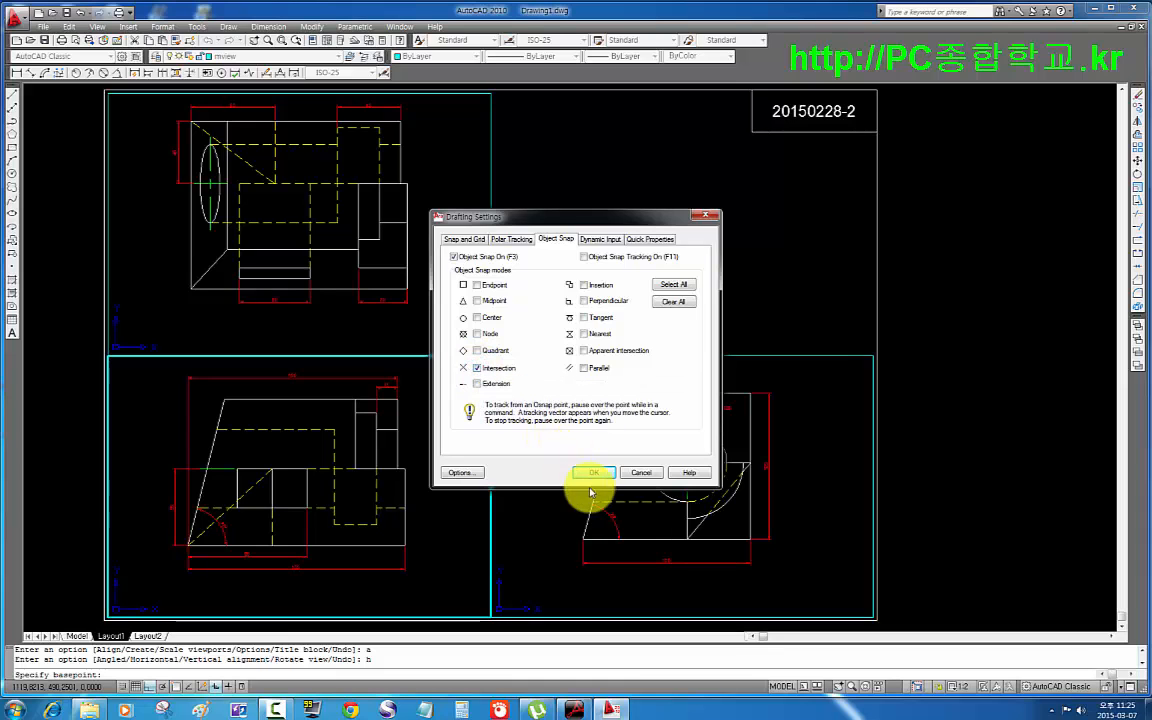
pyautogui.click(594, 473)
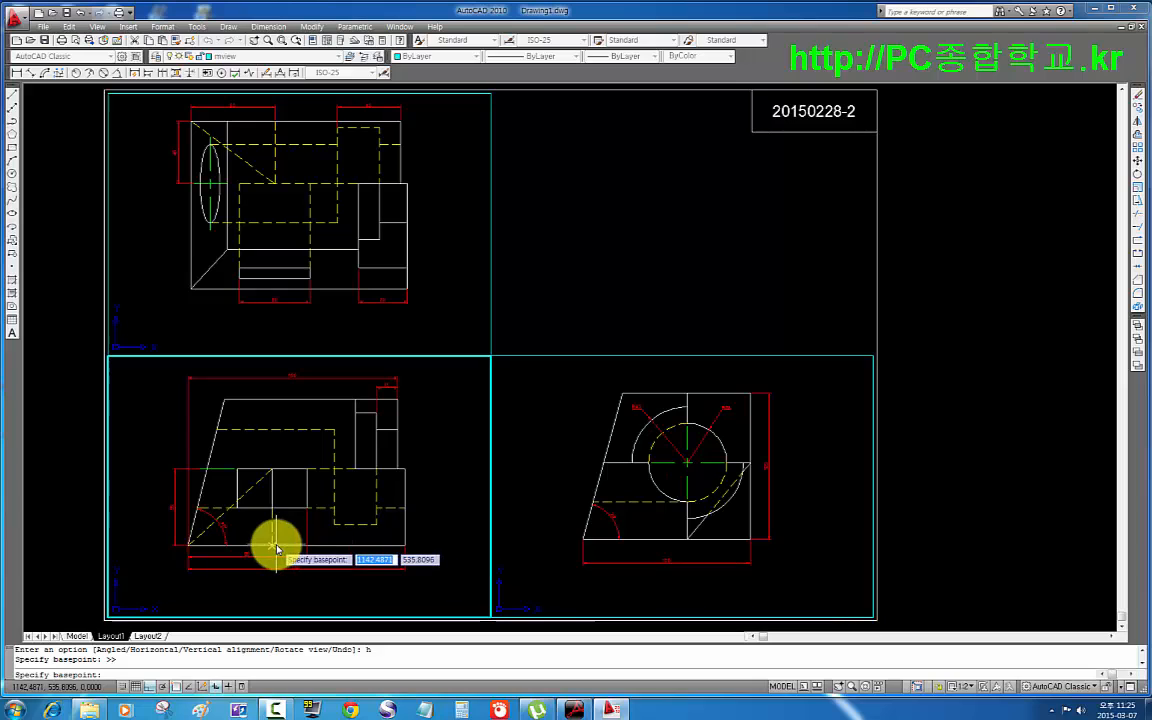
# - Align the side view horizontally with the front view, matching intersections on the bottom edges of both views
pyautogui.click(272, 548)
pyautogui.click(663, 589)
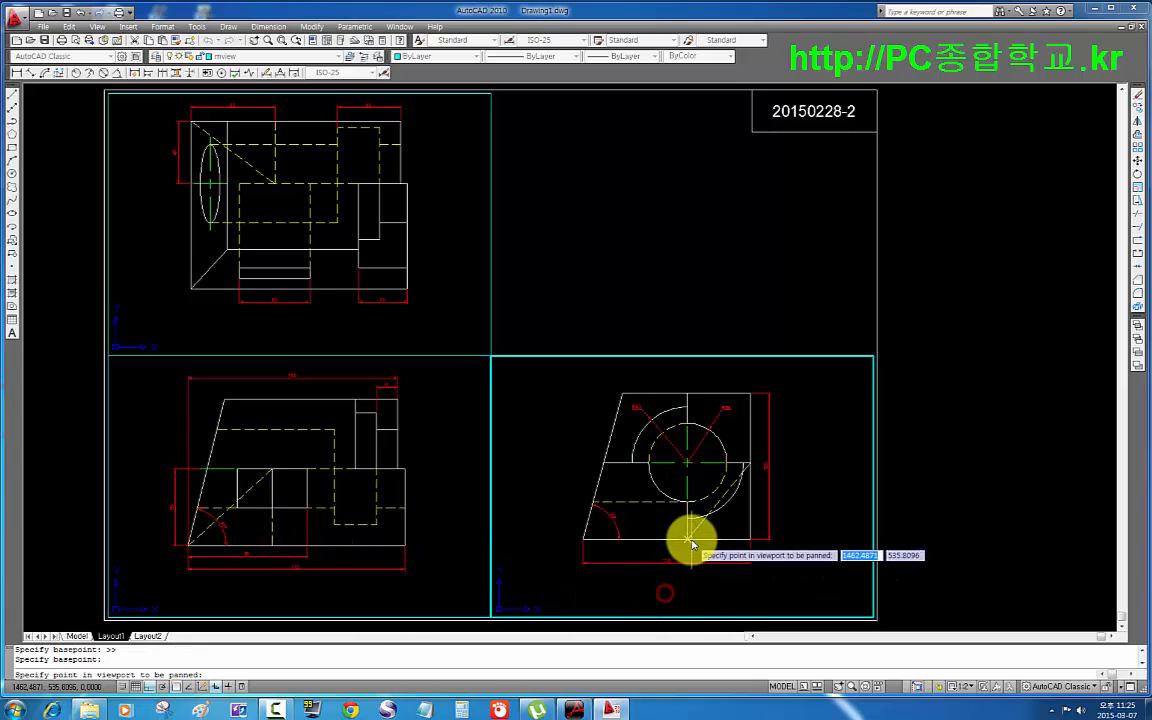
pyautogui.click(689, 543)
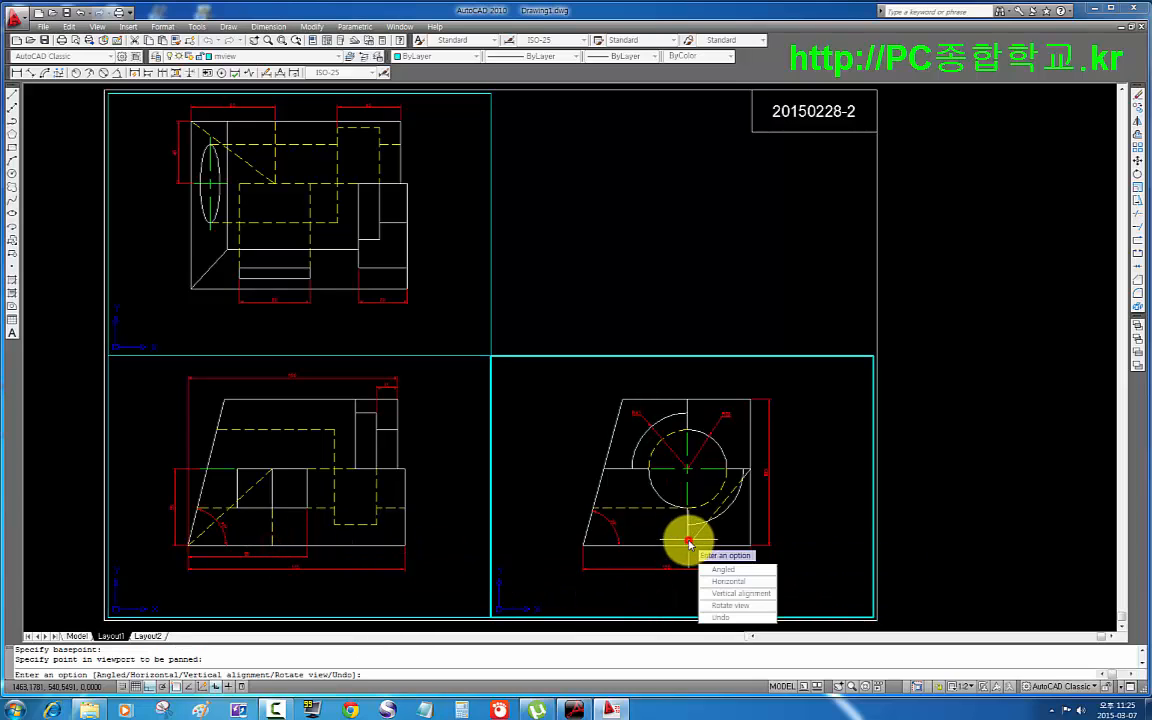
# - Align the top view vertically with the front view at their right-hand edge corners, and return to paper space
pyautogui.click(451, 498)
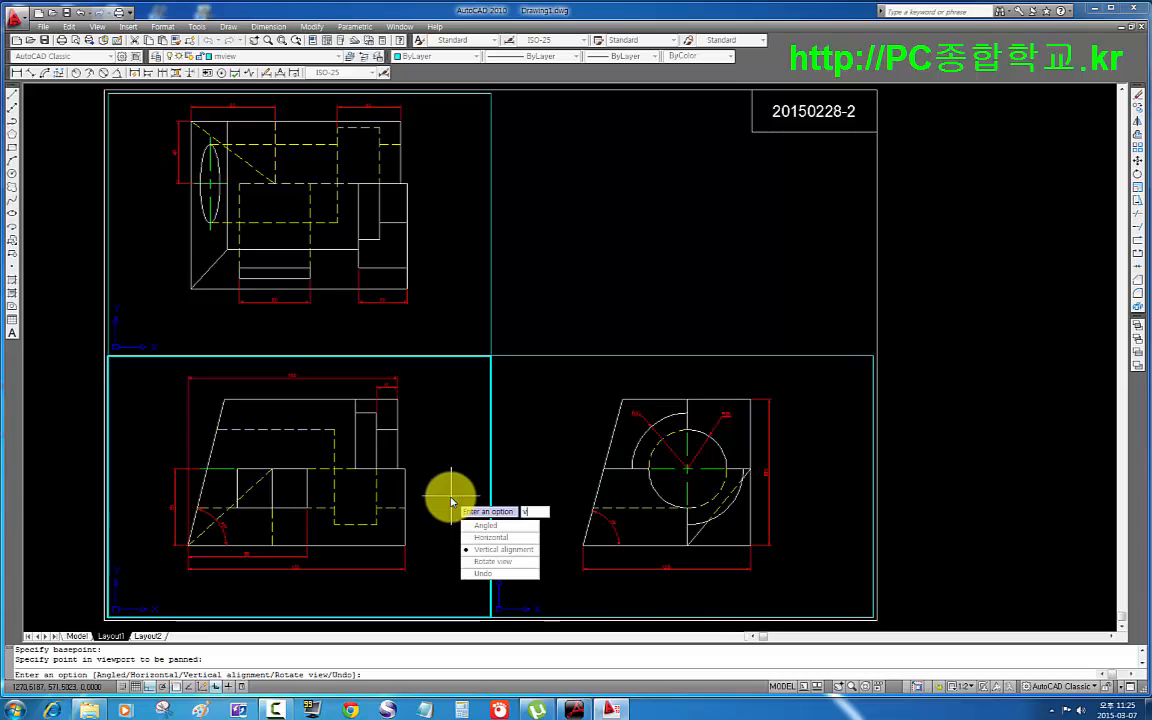
pyautogui.press('Return')
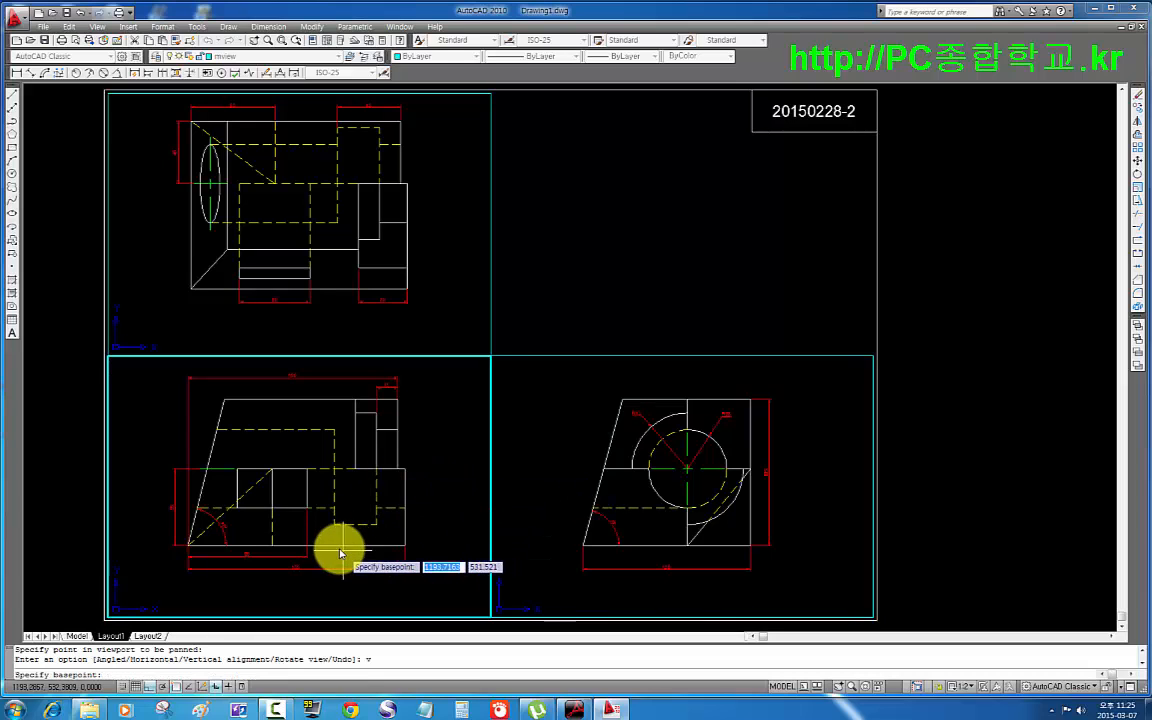
pyautogui.click(409, 470)
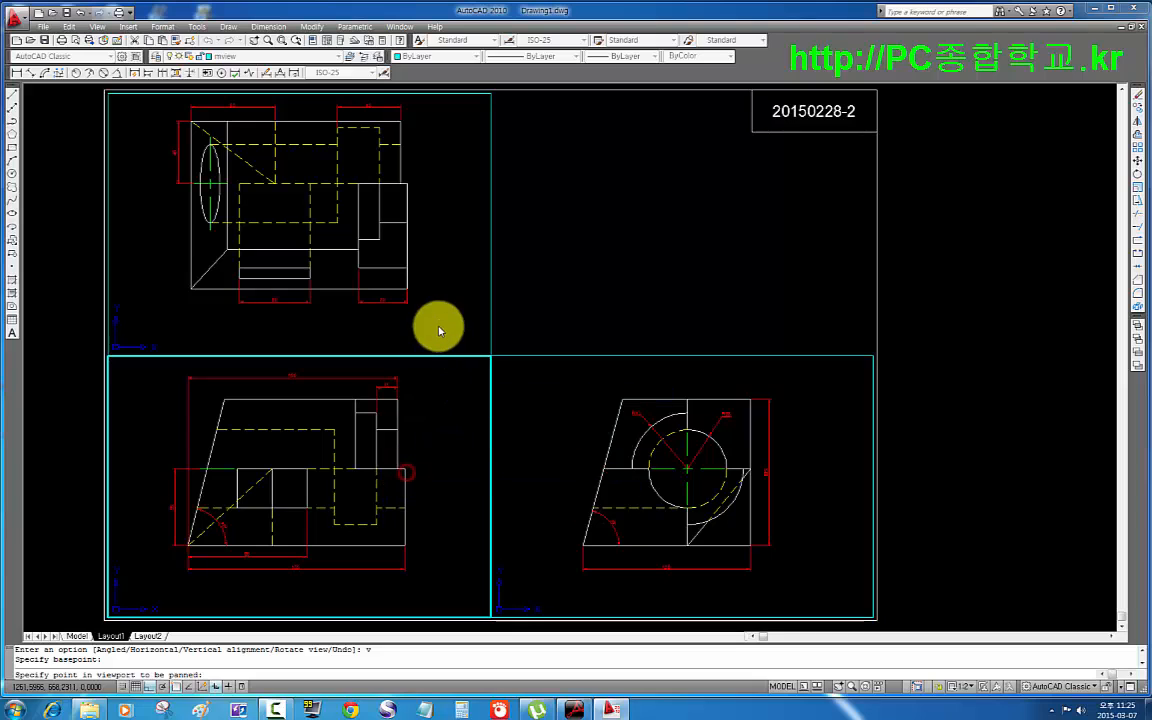
pyautogui.click(442, 325)
pyautogui.click(414, 183)
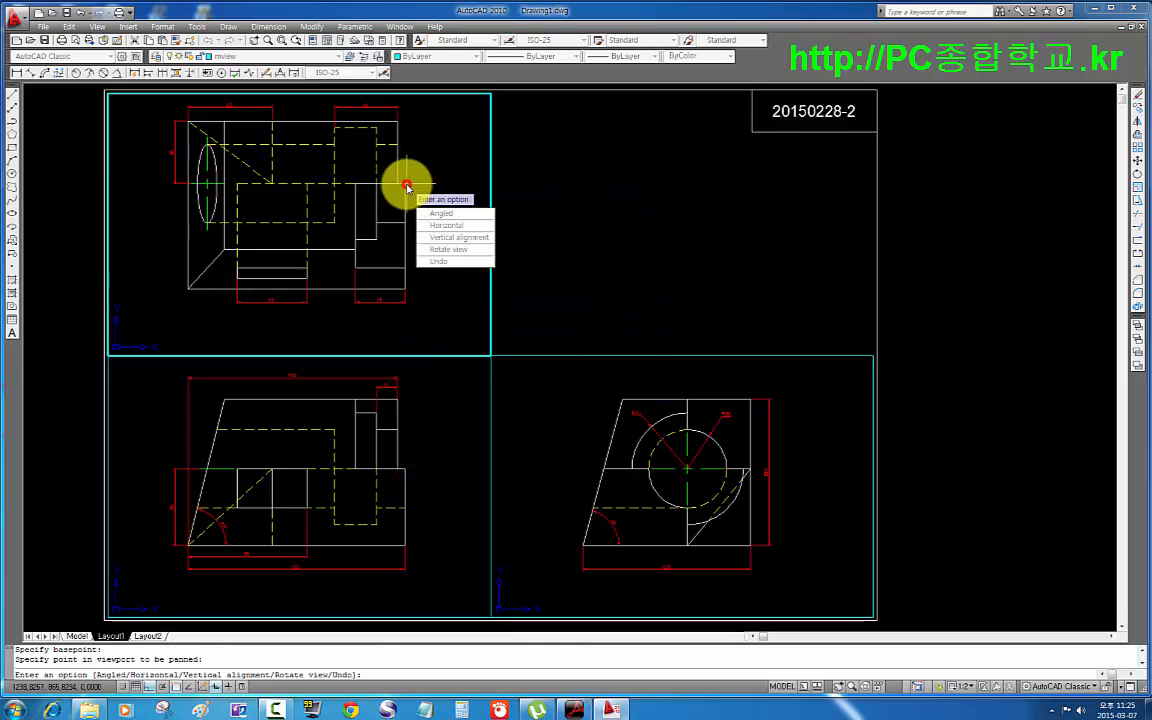
pyautogui.press('Escape')
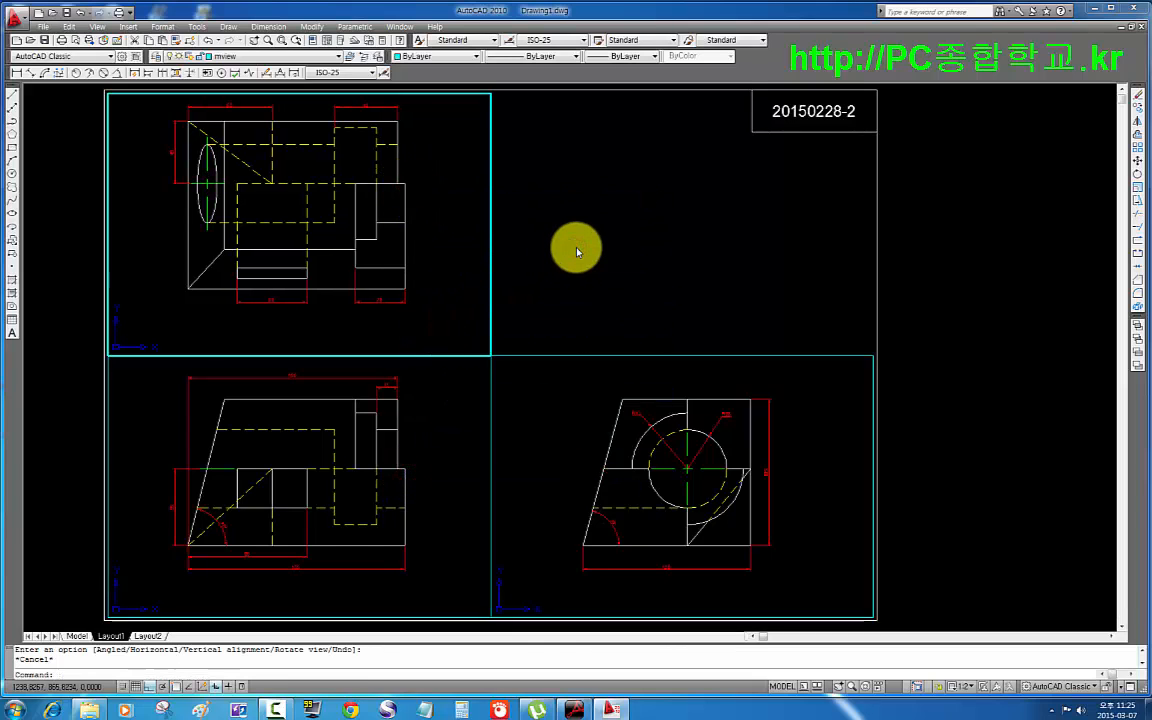
pyautogui.doubleClick(576, 250)
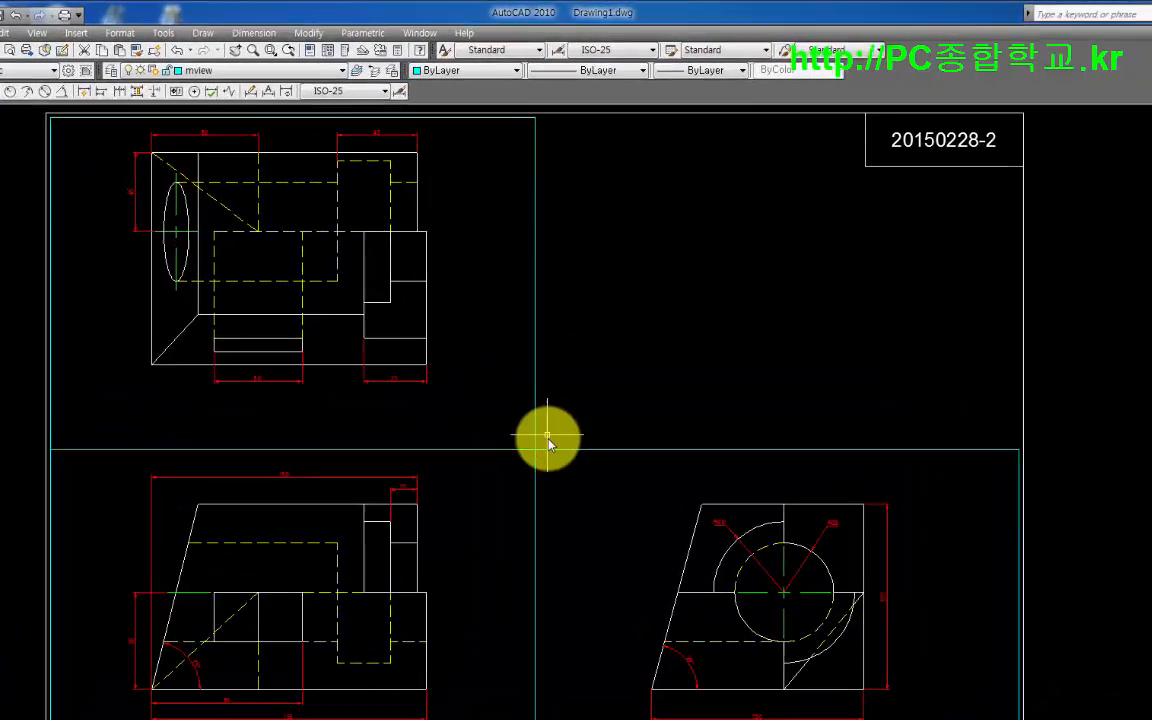
# - Freeze the mview layer in the current viewport to hide the viewport borders on the sheet
pyautogui.click(215, 88)
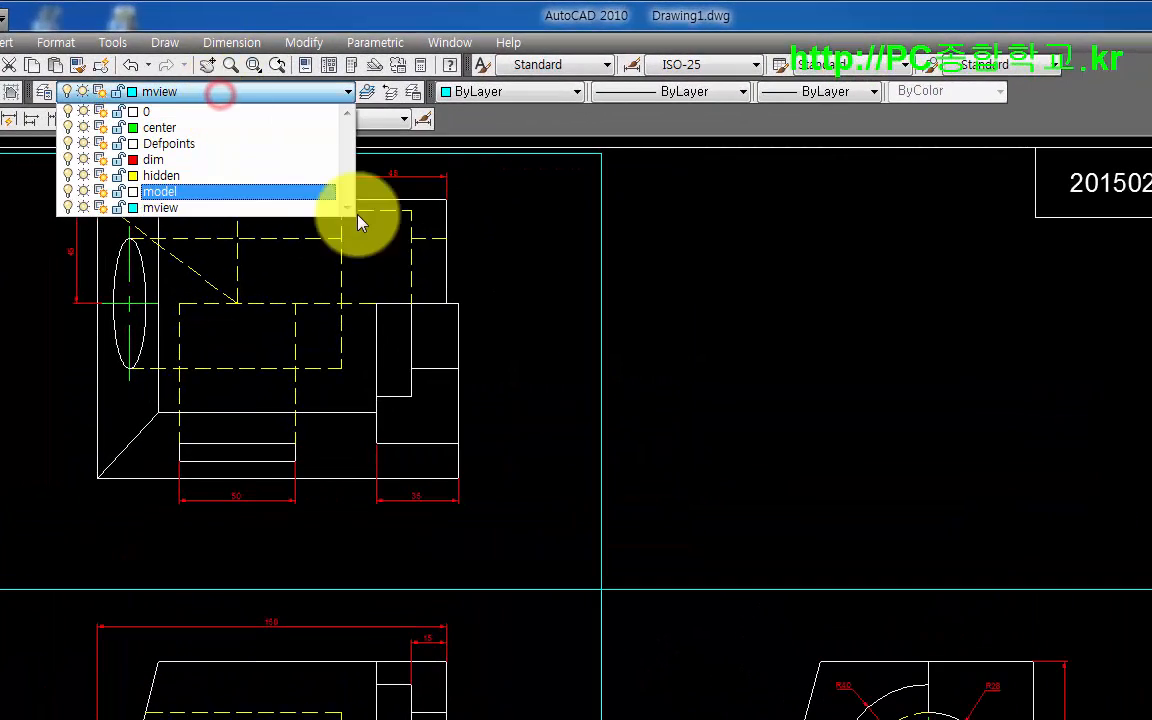
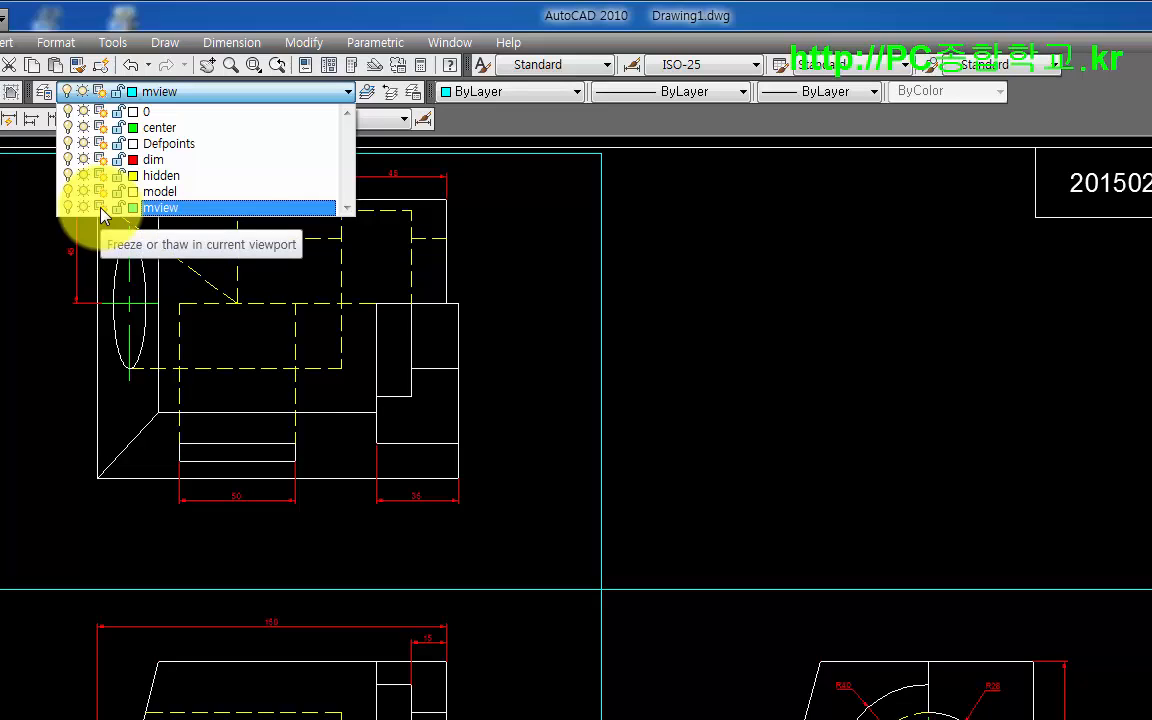
pyautogui.click(101, 209)
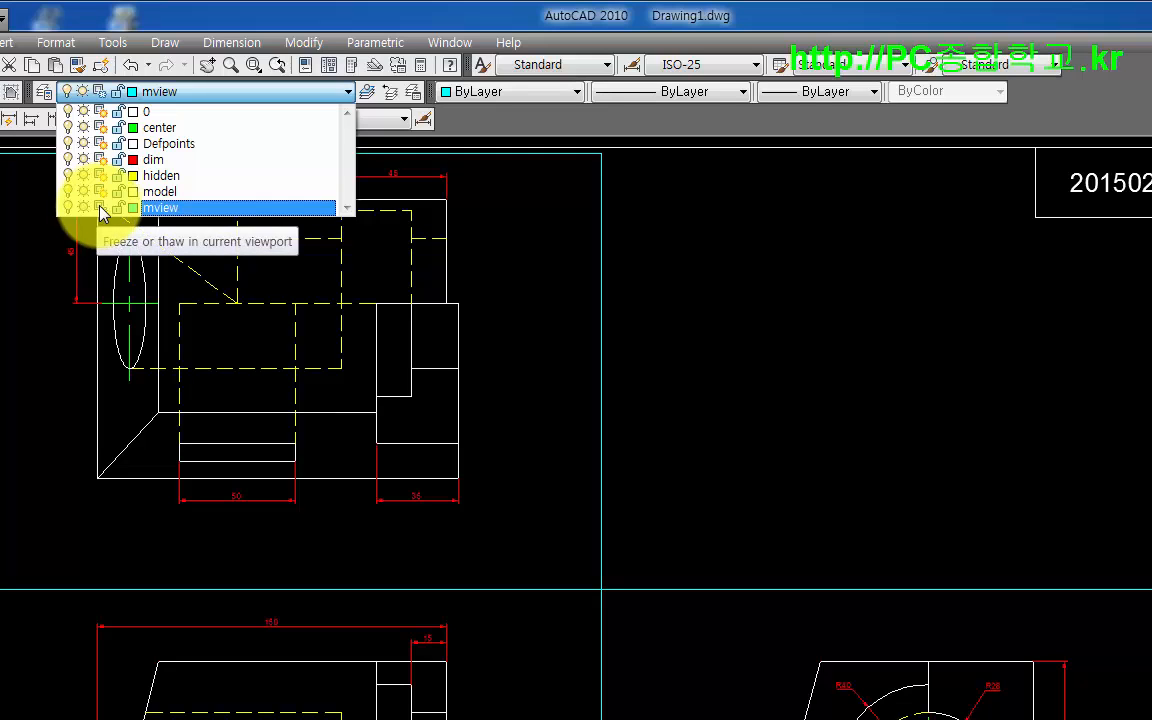
pyautogui.click(727, 309)
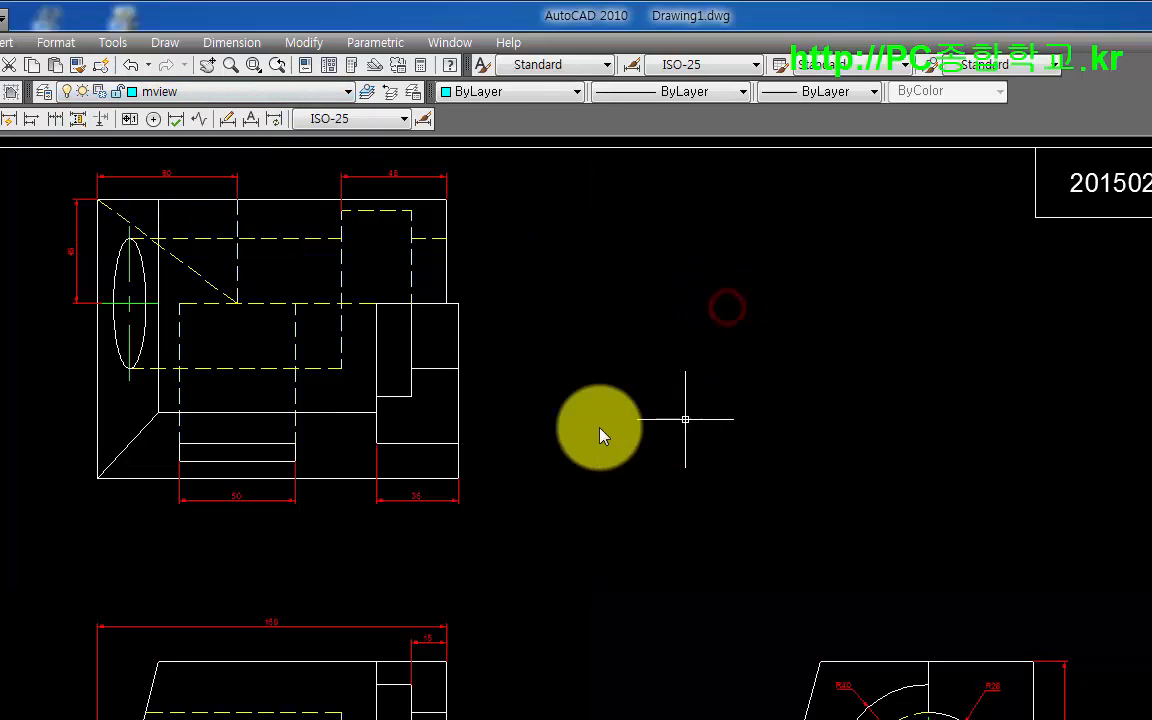
pyautogui.moveTo(797, 596); pyautogui.dragTo(926, 609, button='middle')
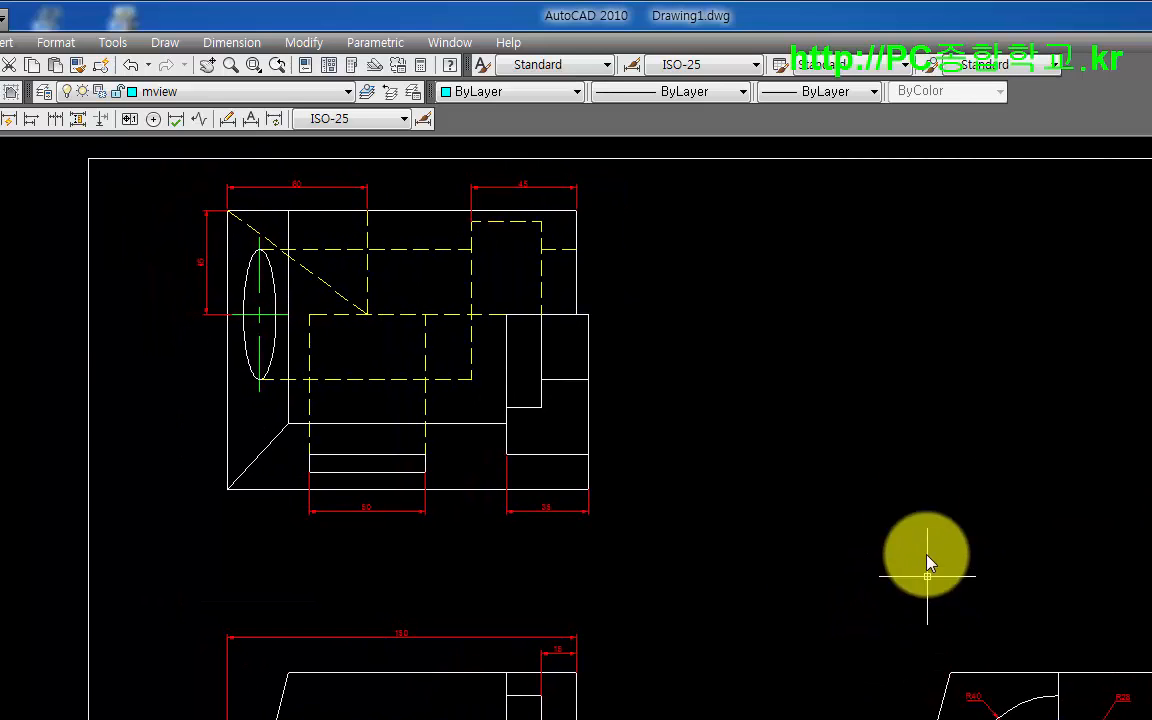
pyautogui.moveTo(857, 524); pyautogui.dragTo(859, 521, button='middle')
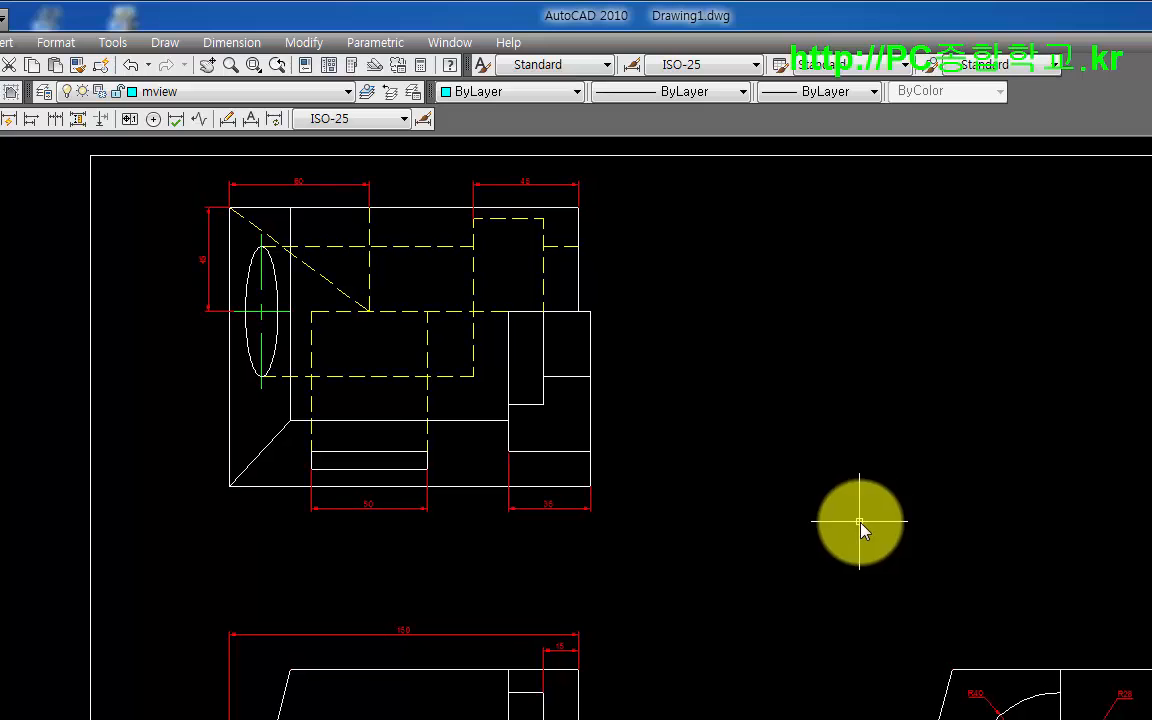
# - Make layer 0 current and draw a circle of radius 5 in the empty area between the top and side views
pyautogui.click(250, 91)
pyautogui.click(155, 112)
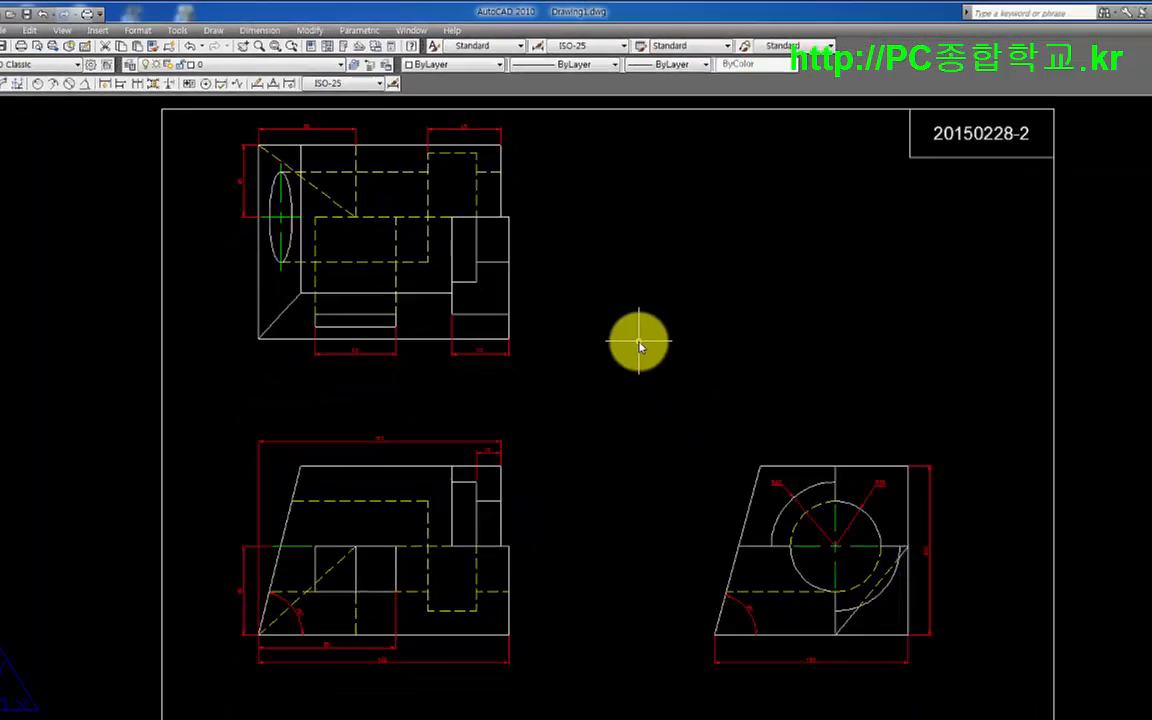
pyautogui.write('c')
pyautogui.press('Return')
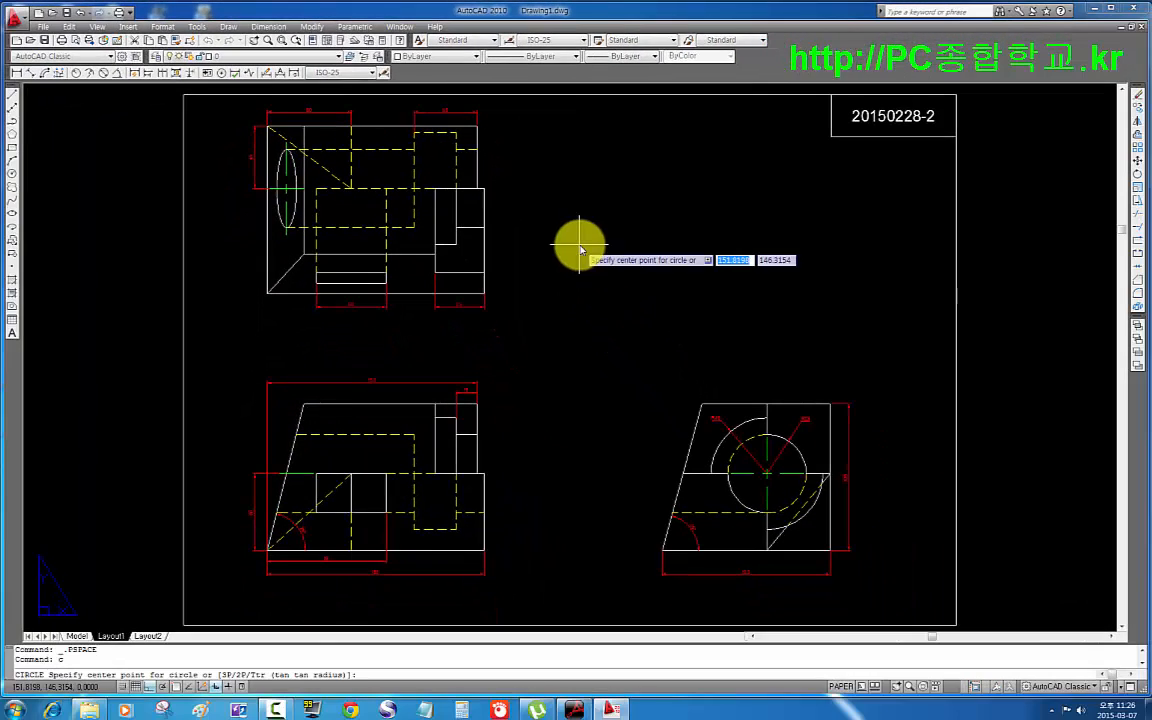
pyautogui.click(668, 333)
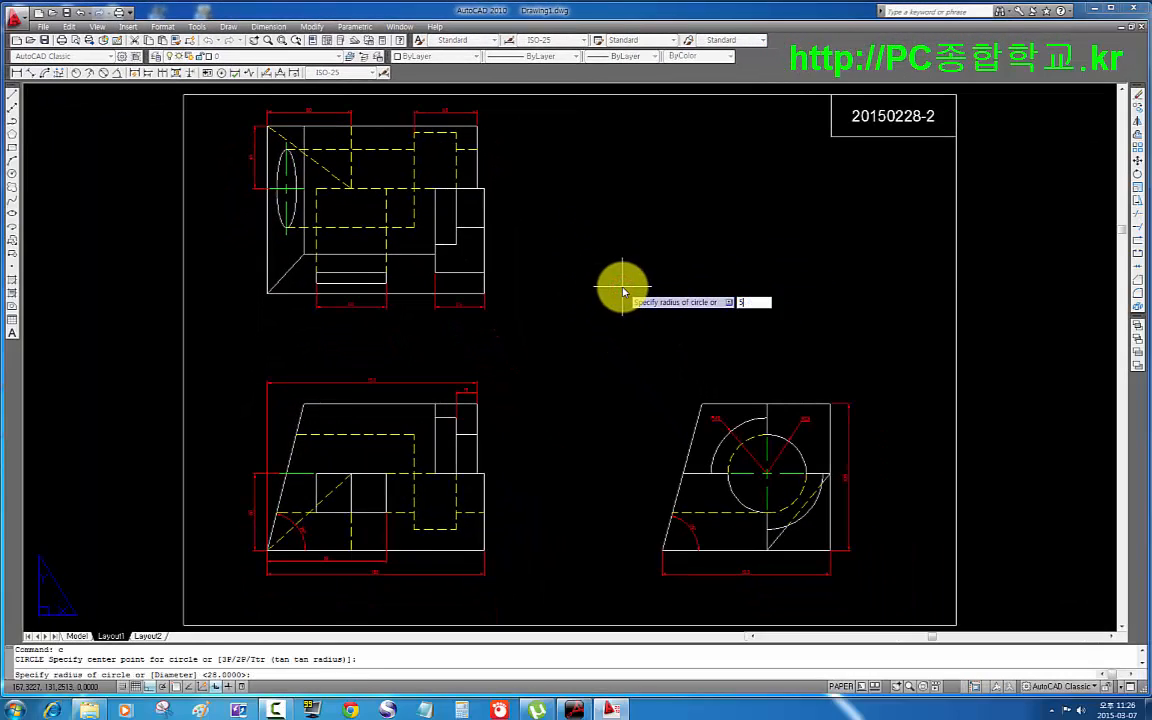
pyautogui.press('Return')
pyautogui.scroll(1, 653, 343)
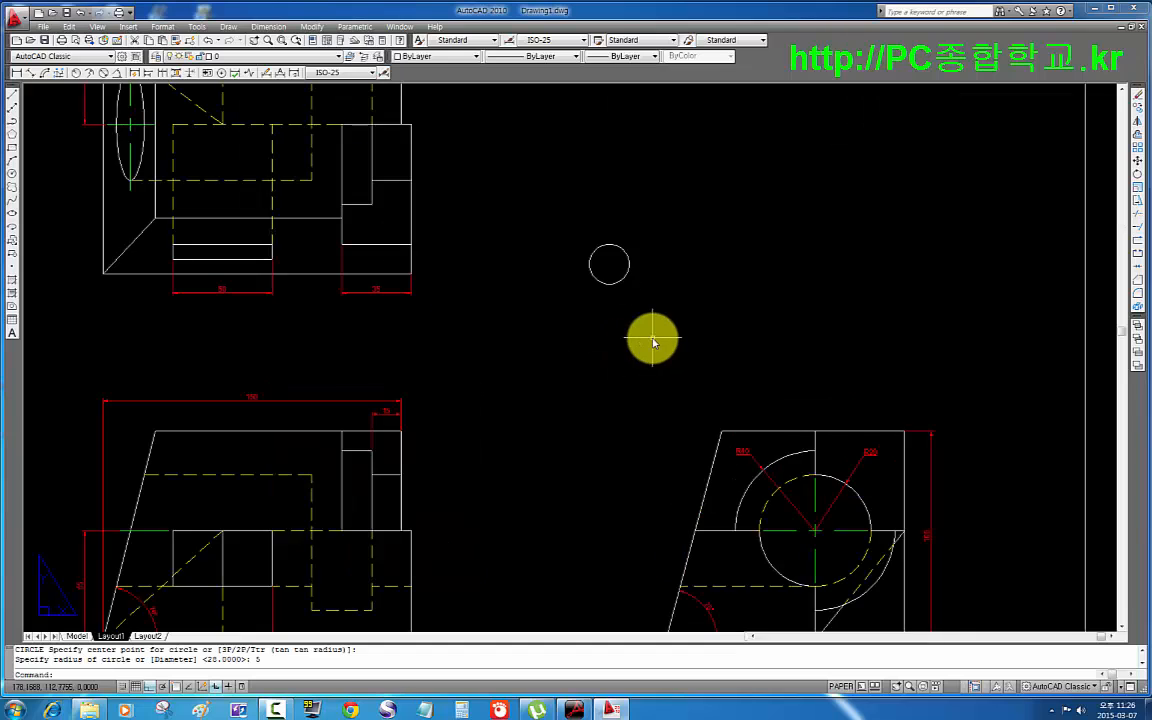
pyautogui.scroll(2, 653, 338)
pyautogui.moveTo(653, 336); pyautogui.dragTo(616, 406, button='middle')
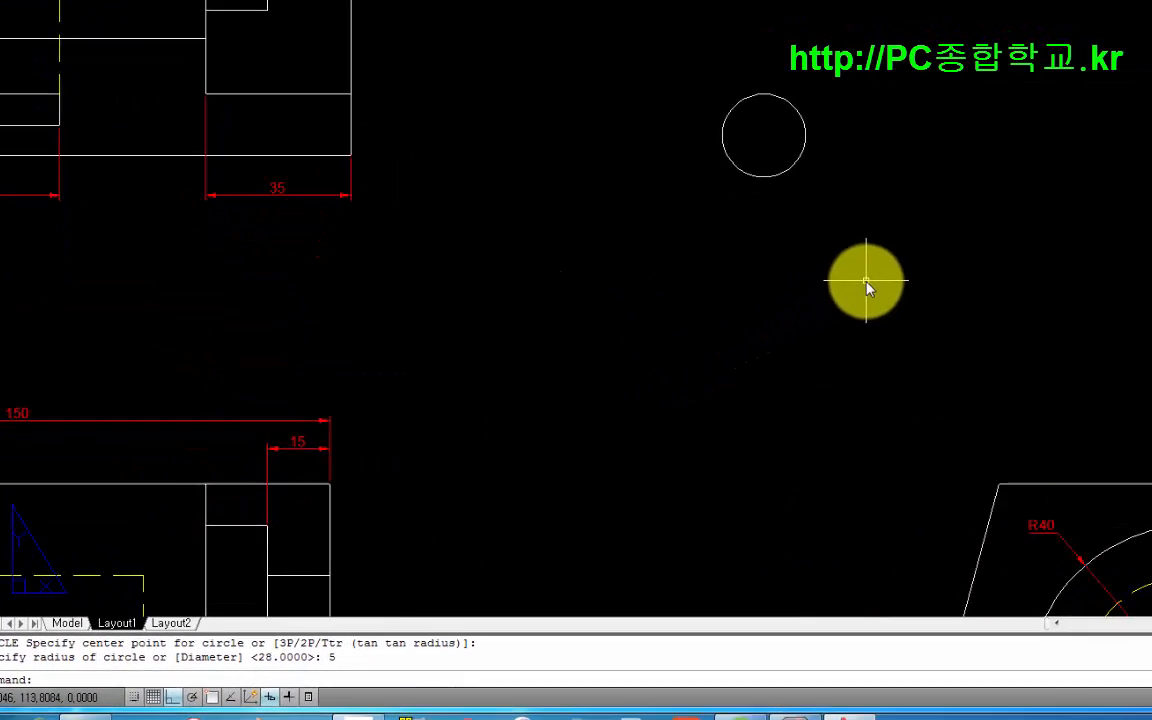
# - Draw a horizontal line 50 long to the right from the circle's left quadrant
pyautogui.write('l')
pyautogui.press('Return')
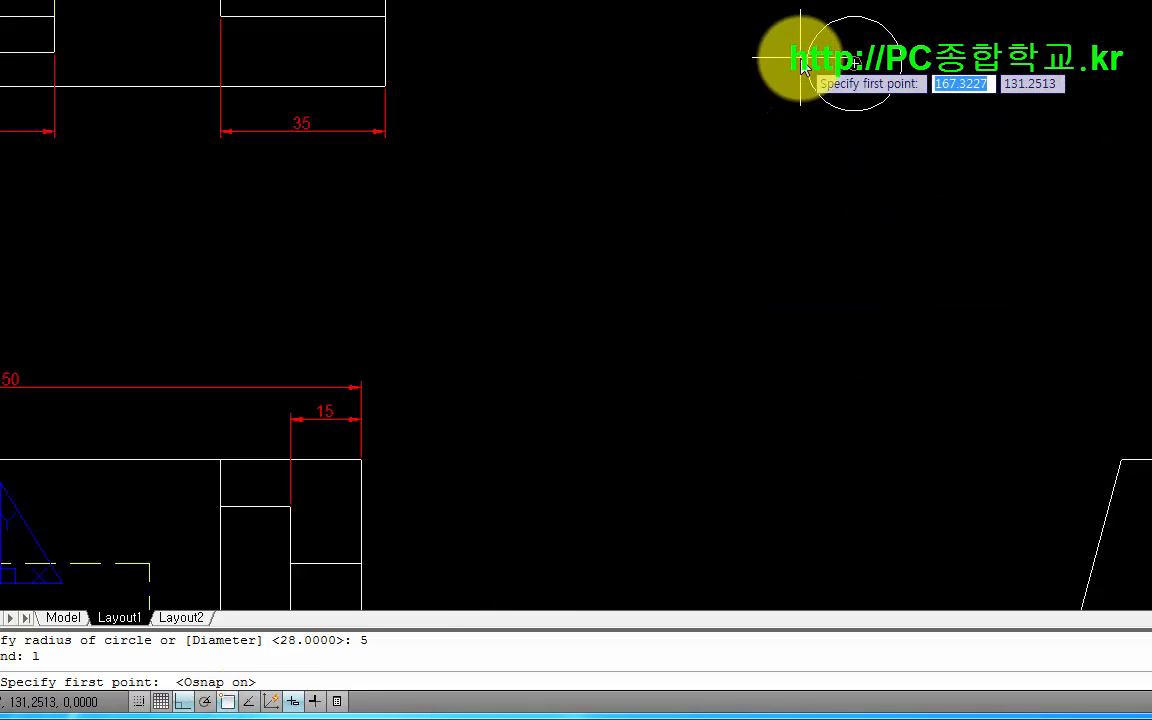
pyautogui.keyDown('shift'); pyautogui.rightClick(740, 97); pyautogui.keyUp('shift')
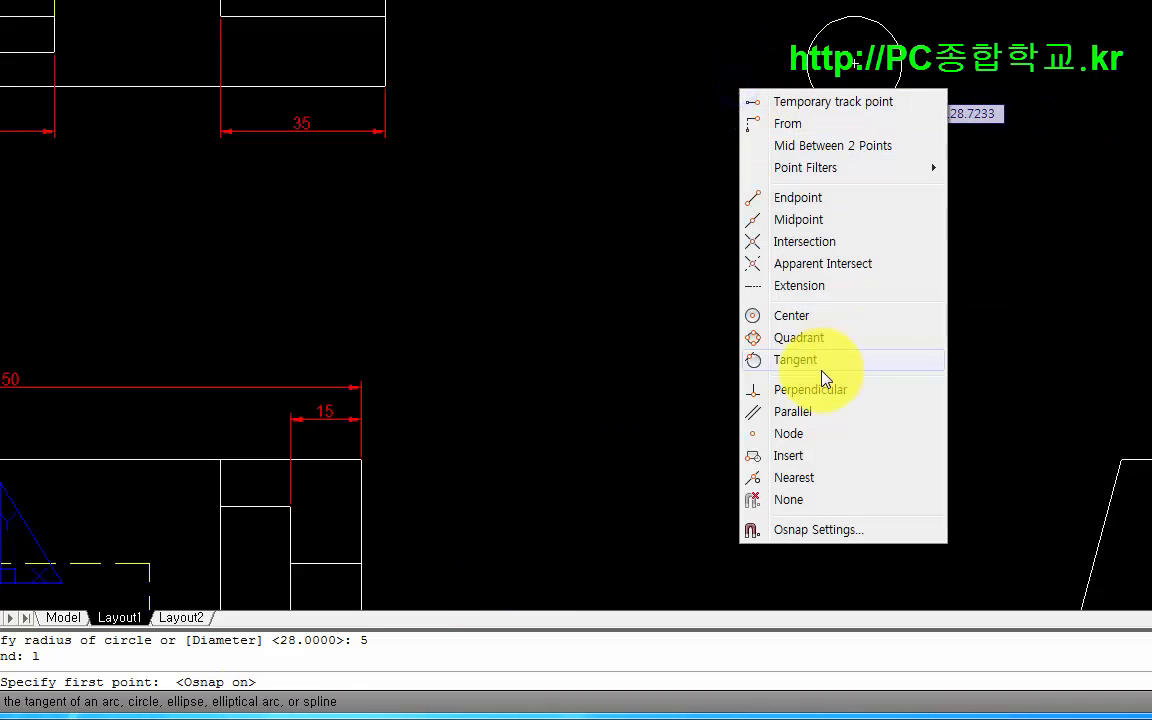
pyautogui.click(829, 339)
pyautogui.click(810, 64)
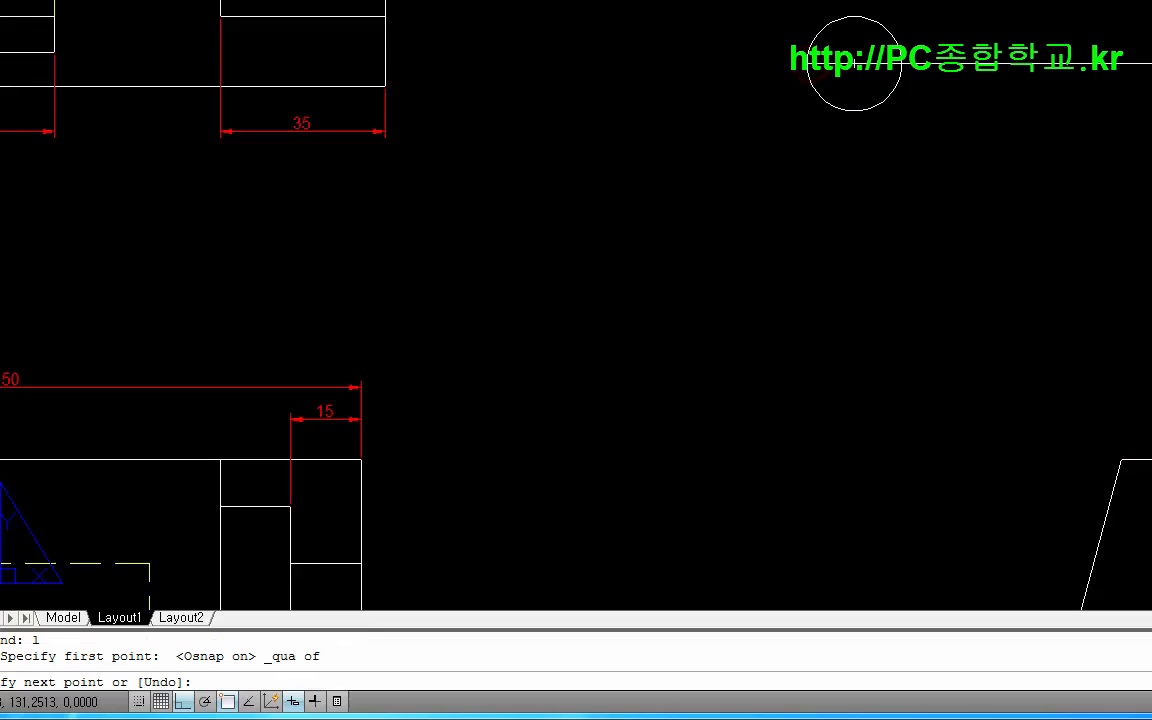
pyautogui.write('50')
pyautogui.press('Return')
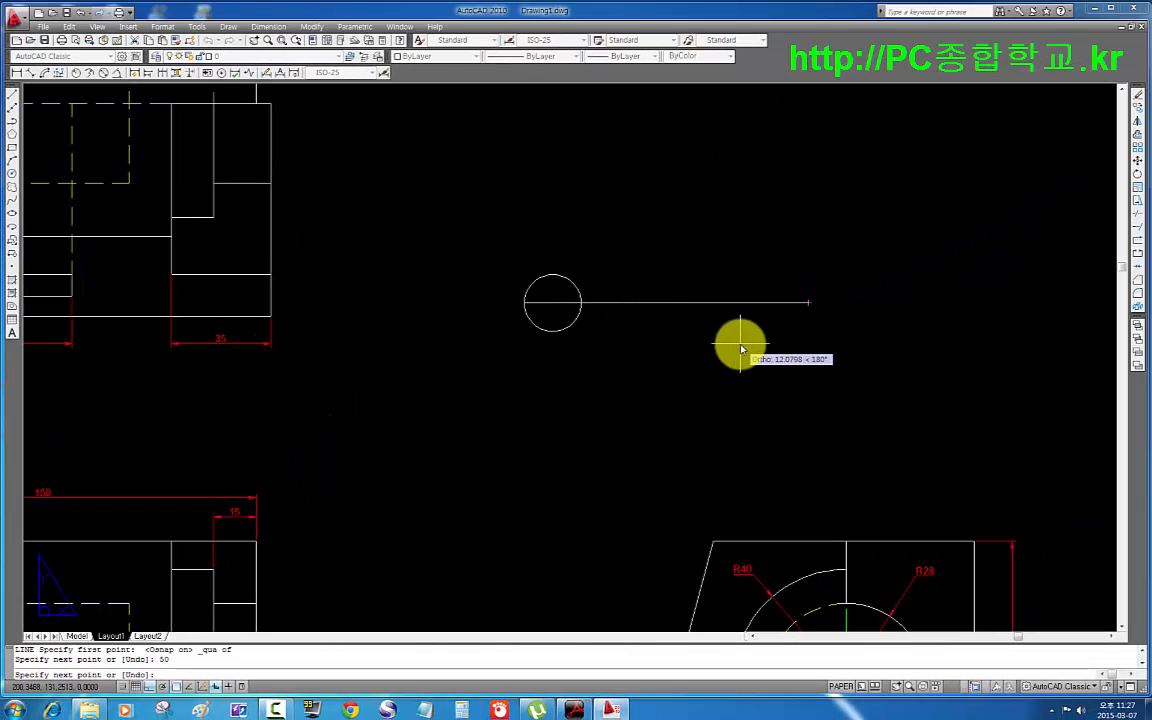
pyautogui.press('Return')
# - Draw a vertical line from the circle's center down to its bottom quadrant
pyautogui.press('Return')
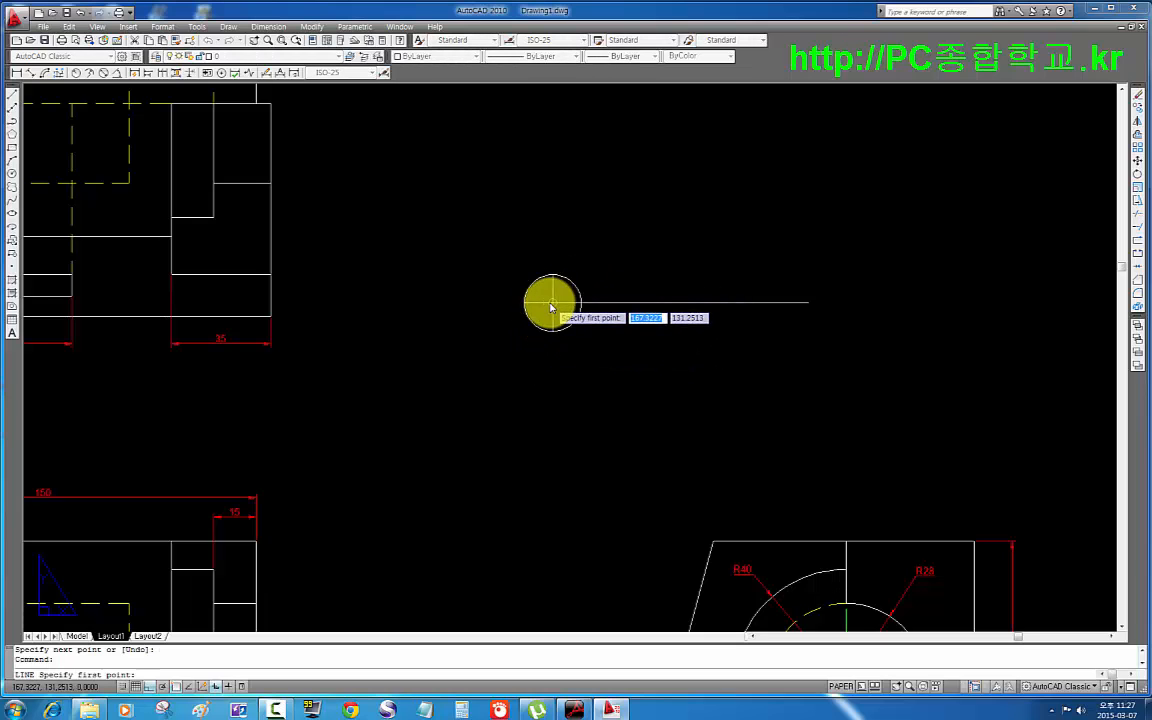
pyautogui.click(550, 302)
pyautogui.keyDown('shift'); pyautogui.rightClick(557, 351); pyautogui.keyUp('shift')
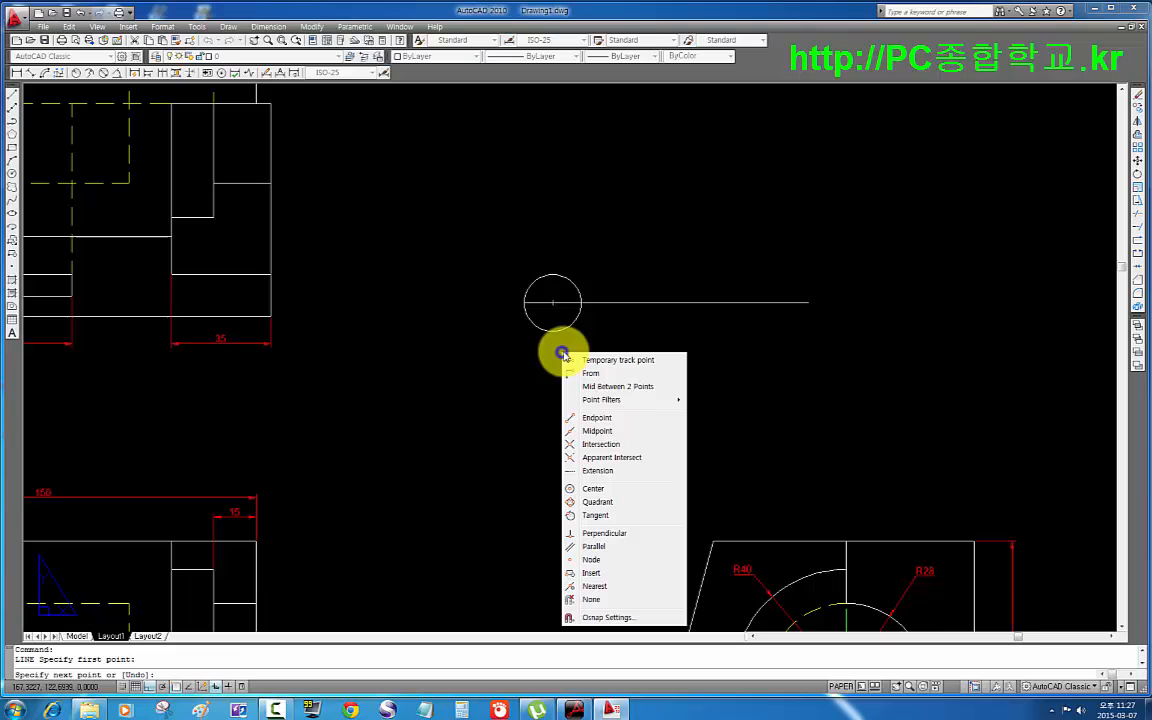
pyautogui.click(590, 499)
pyautogui.click(553, 331)
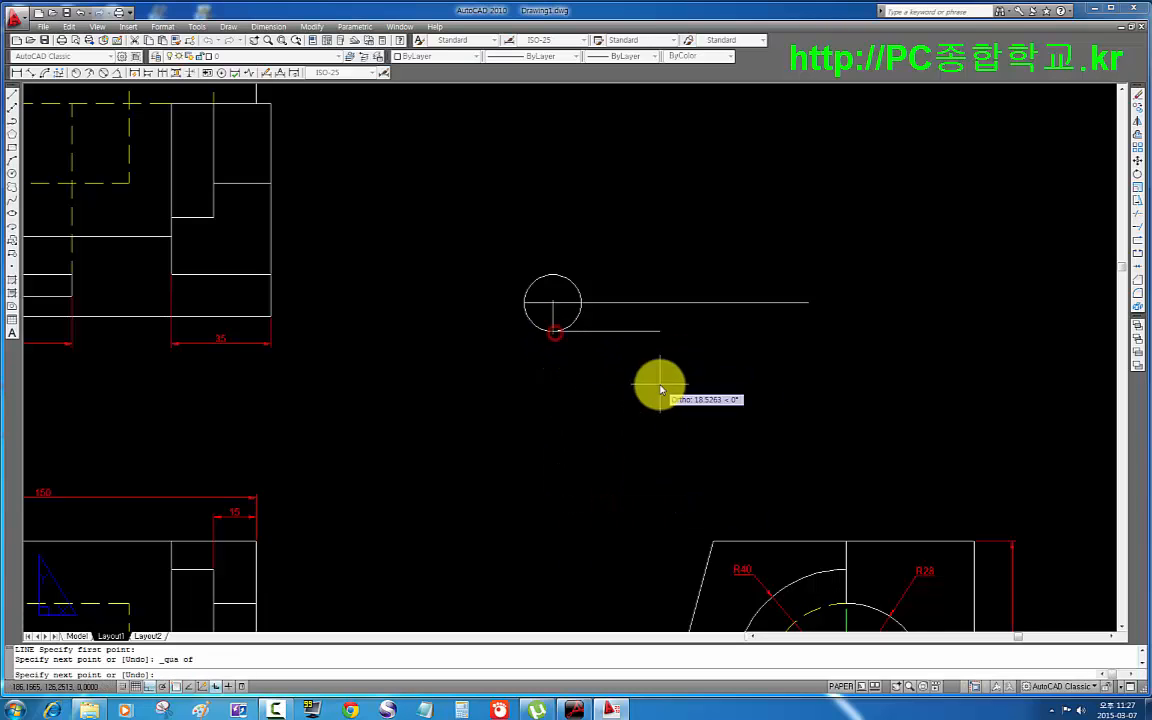
pyautogui.press('Escape')
pyautogui.moveTo(676, 373); pyautogui.dragTo(573, 416, button='middle')
pyautogui.scroll(2, 573, 416)
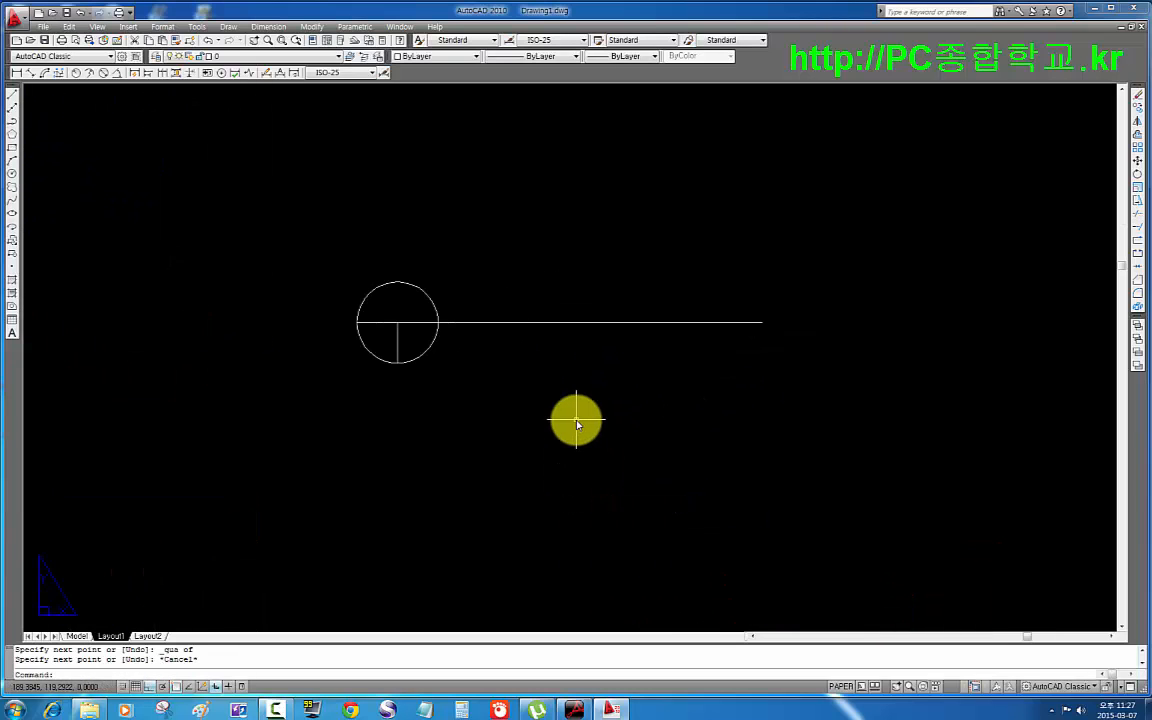
# - Add multiline text along the title line beside the circle, reading FRONT on the first row and SCALE 1/2 on the second
pyautogui.press('Return')
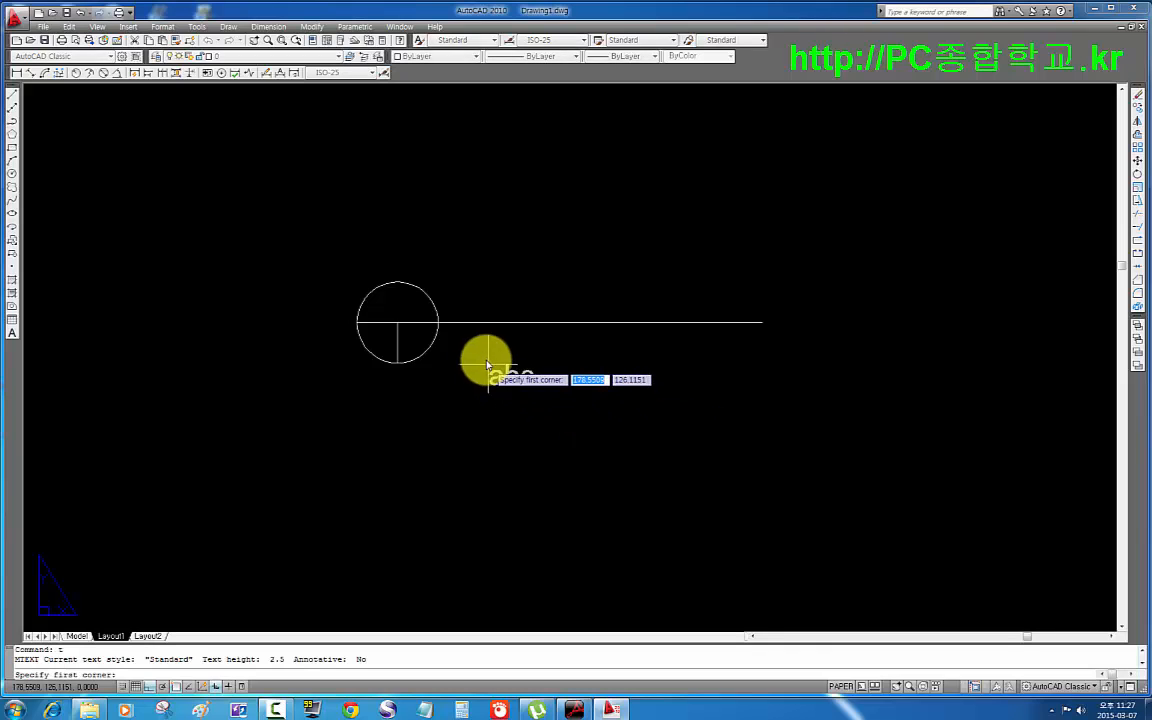
pyautogui.click(447, 279)
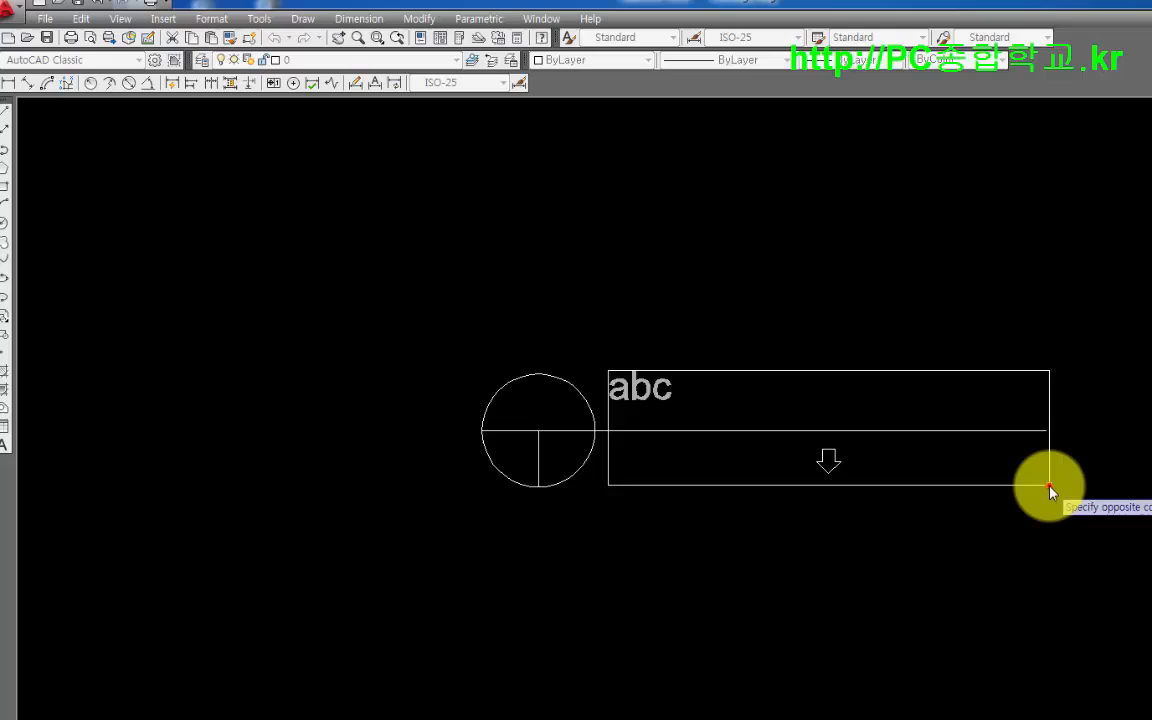
pyautogui.click(1050, 488)
pyautogui.write('F')
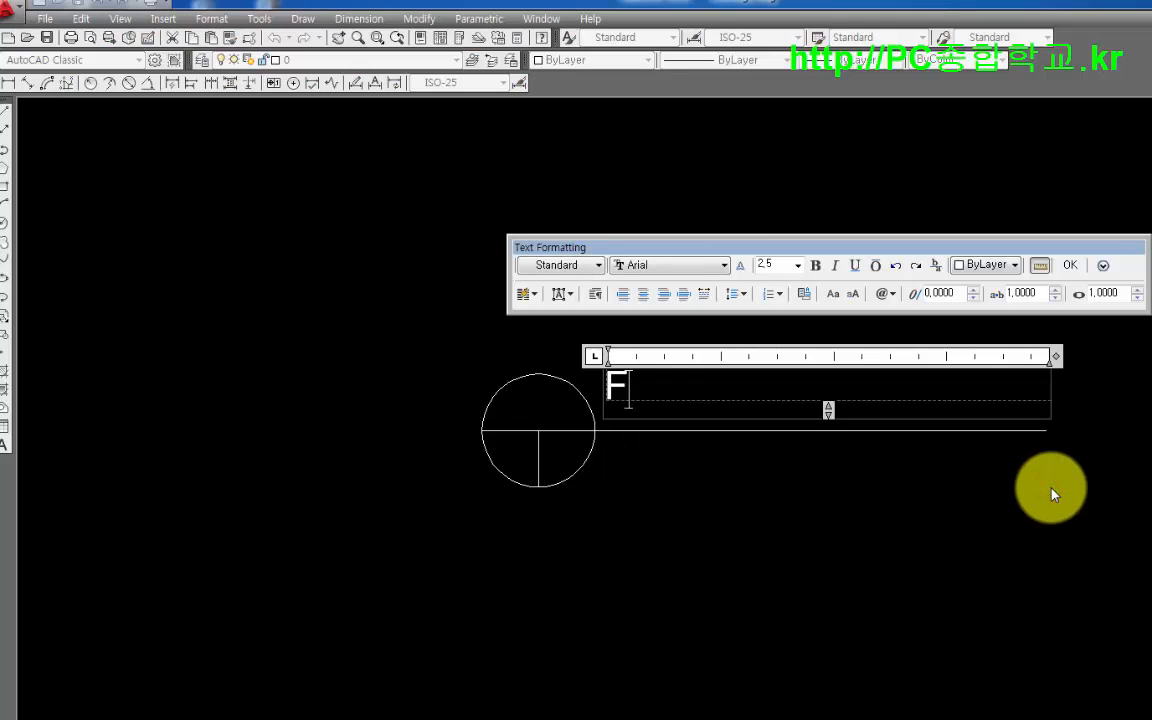
pyautogui.write('RONT')
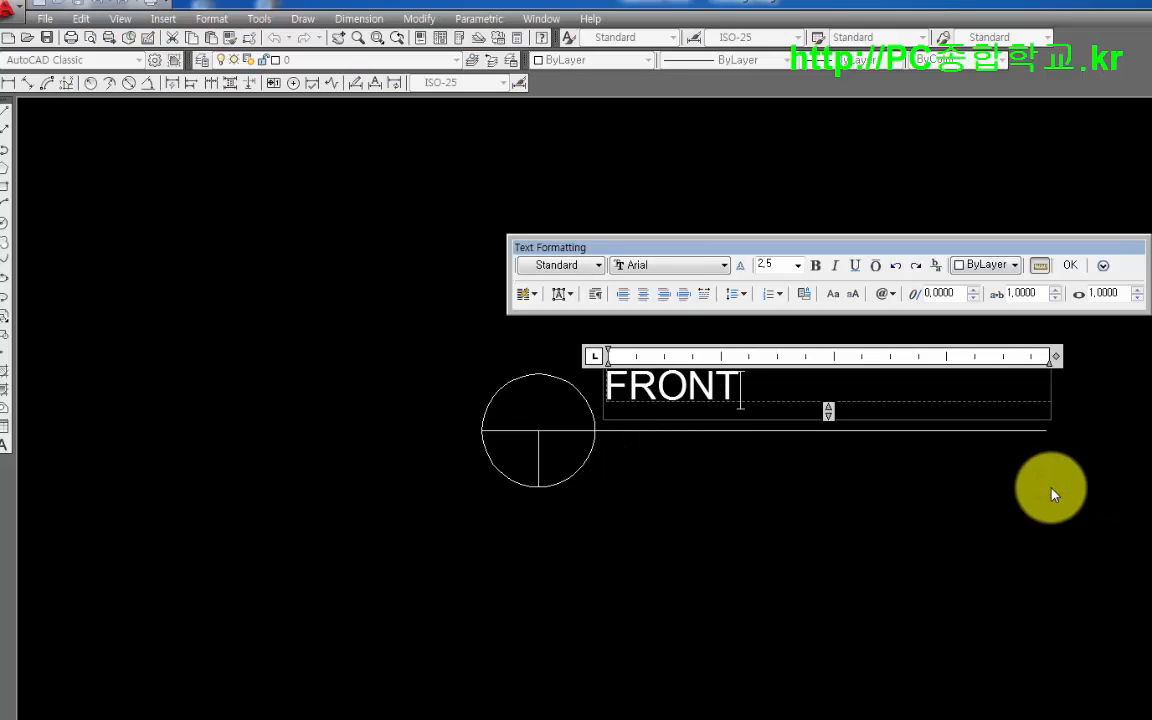
pyautogui.press('Return')
pyautogui.write('SCLAE 1/2')
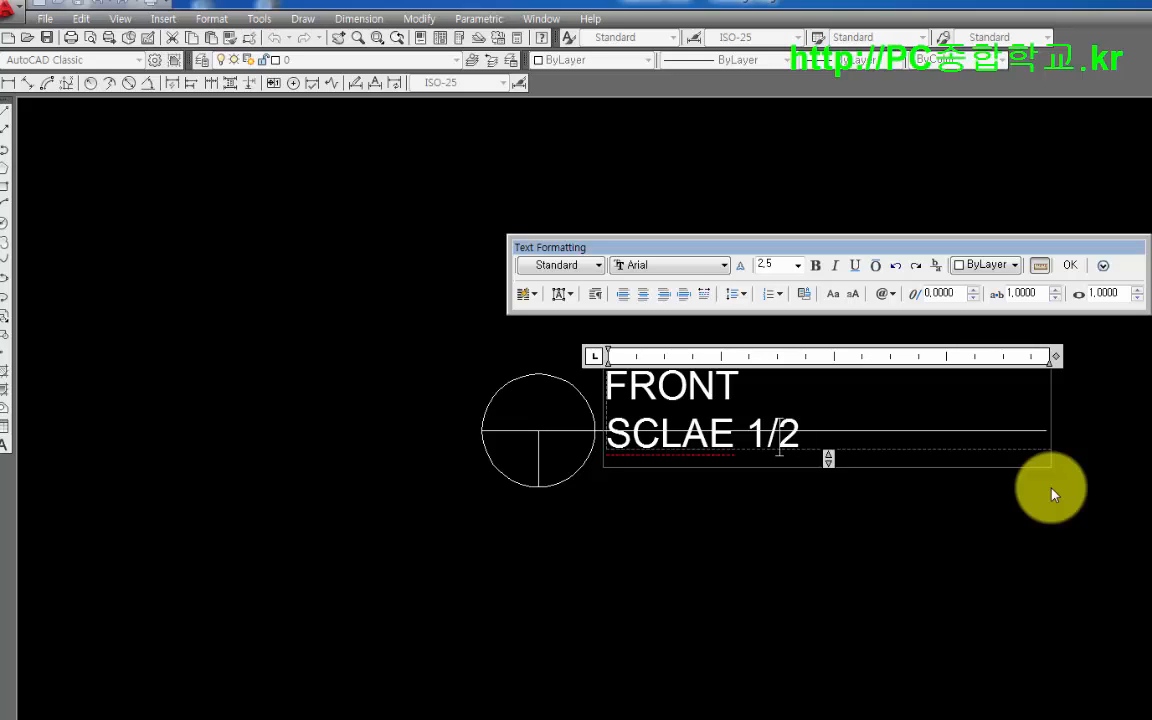
pyautogui.press('BackSpace')
pyautogui.press('BackSpace')
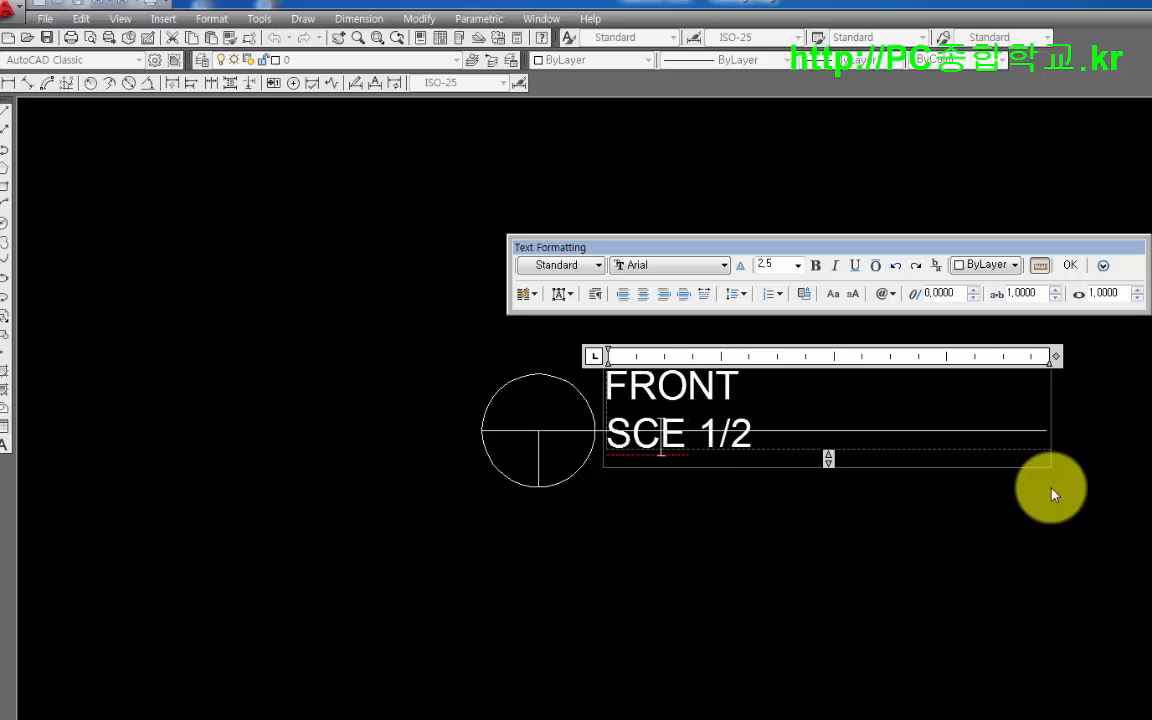
pyautogui.write('A')
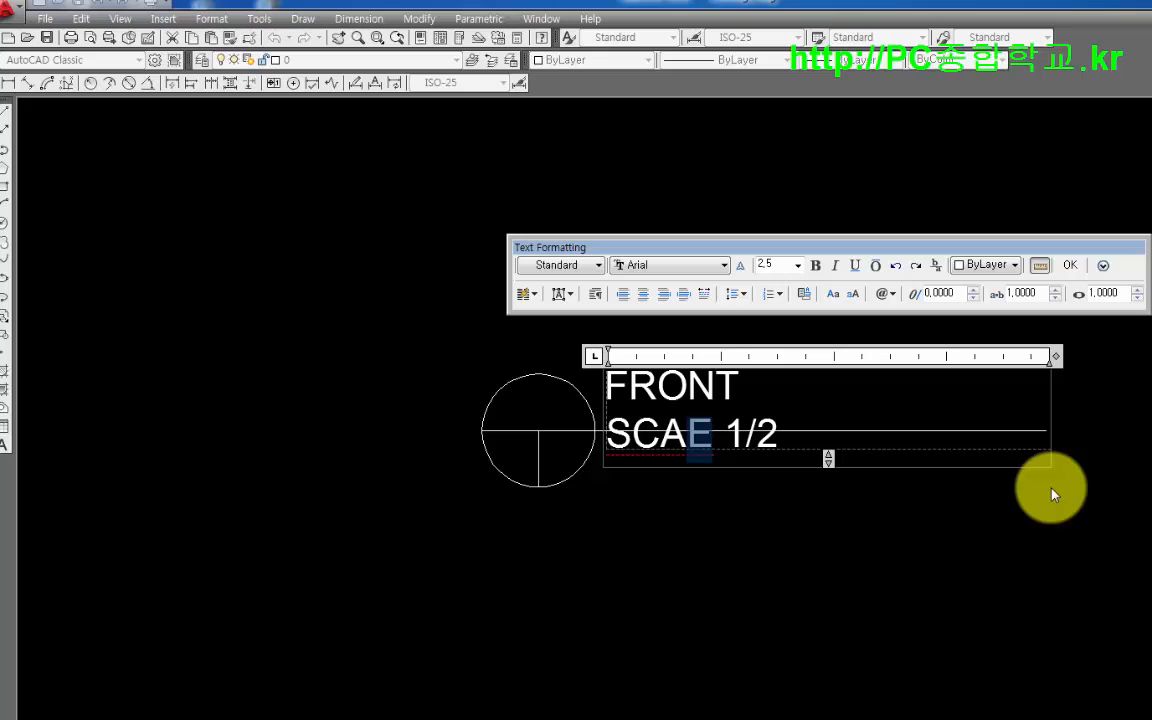
pyautogui.write('L')
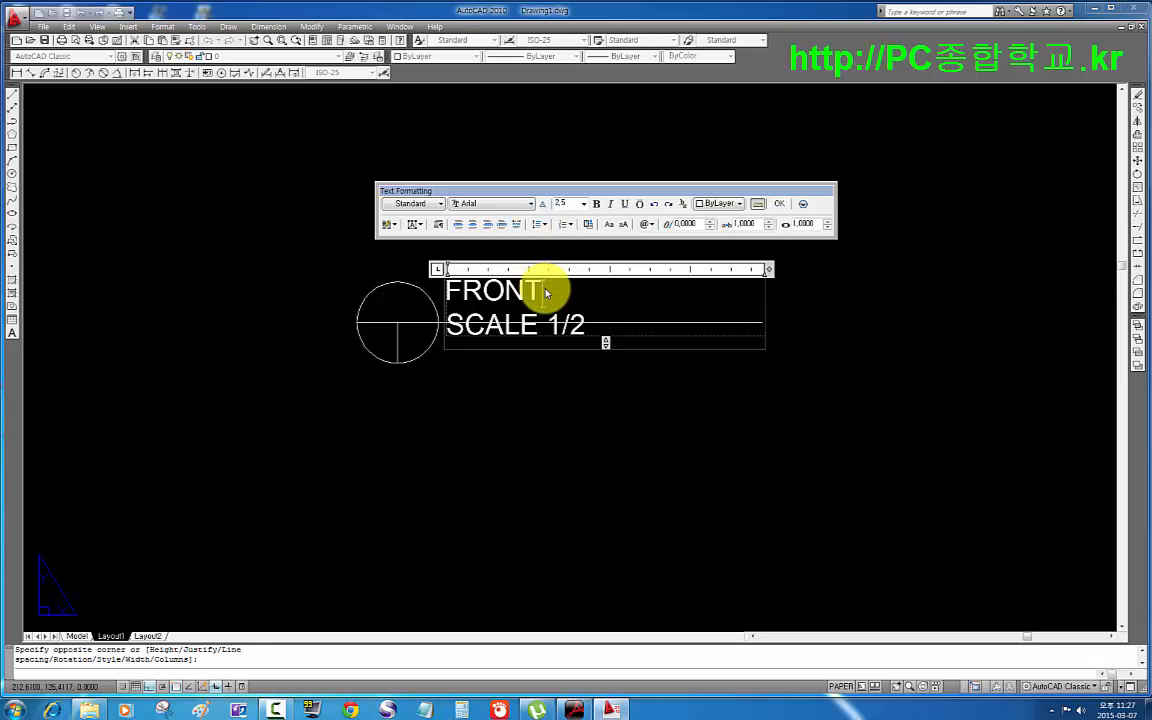
# - Set the FRONT text height to 4 and shift SCALE 1/2 over to the right end of the title line
pyautogui.moveTo(544, 292); pyautogui.dragTo(448, 290)
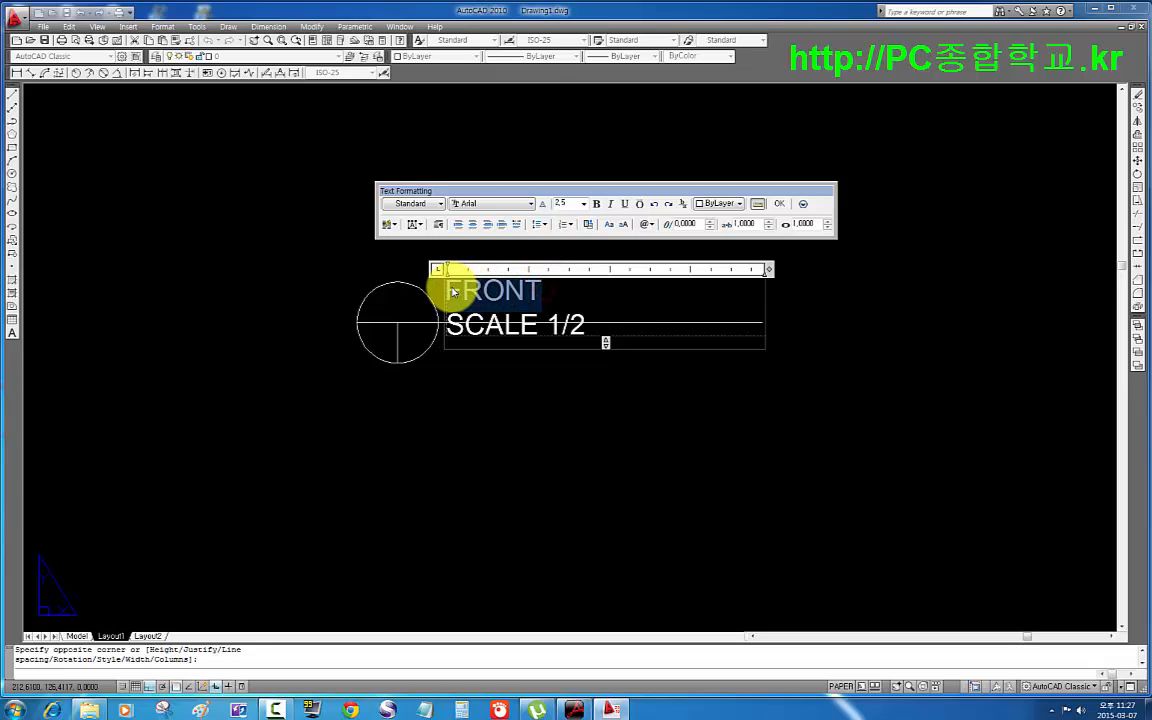
pyautogui.click(580, 204)
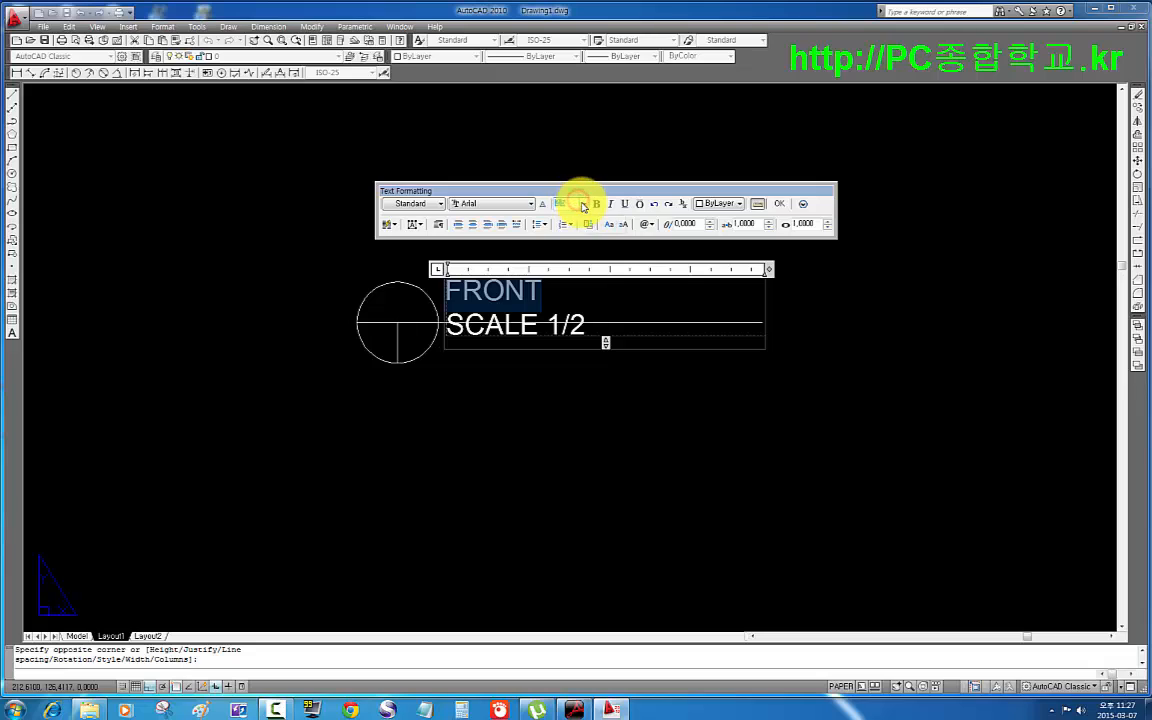
pyautogui.click(568, 219)
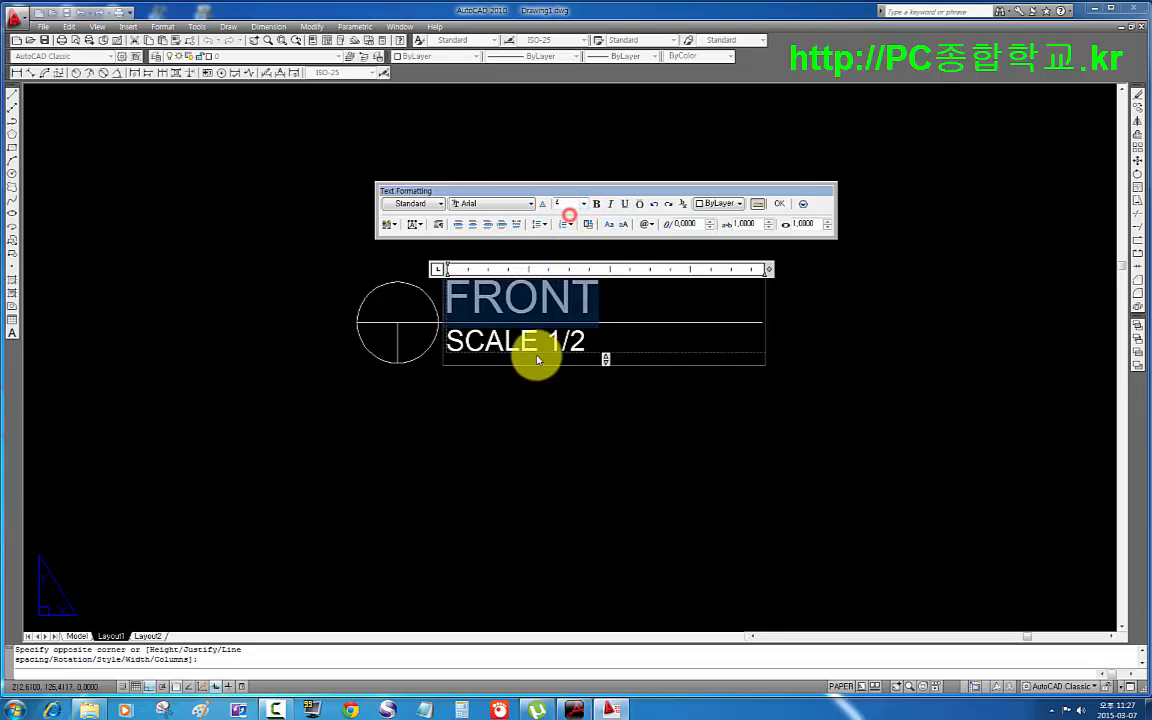
pyautogui.click(451, 340)
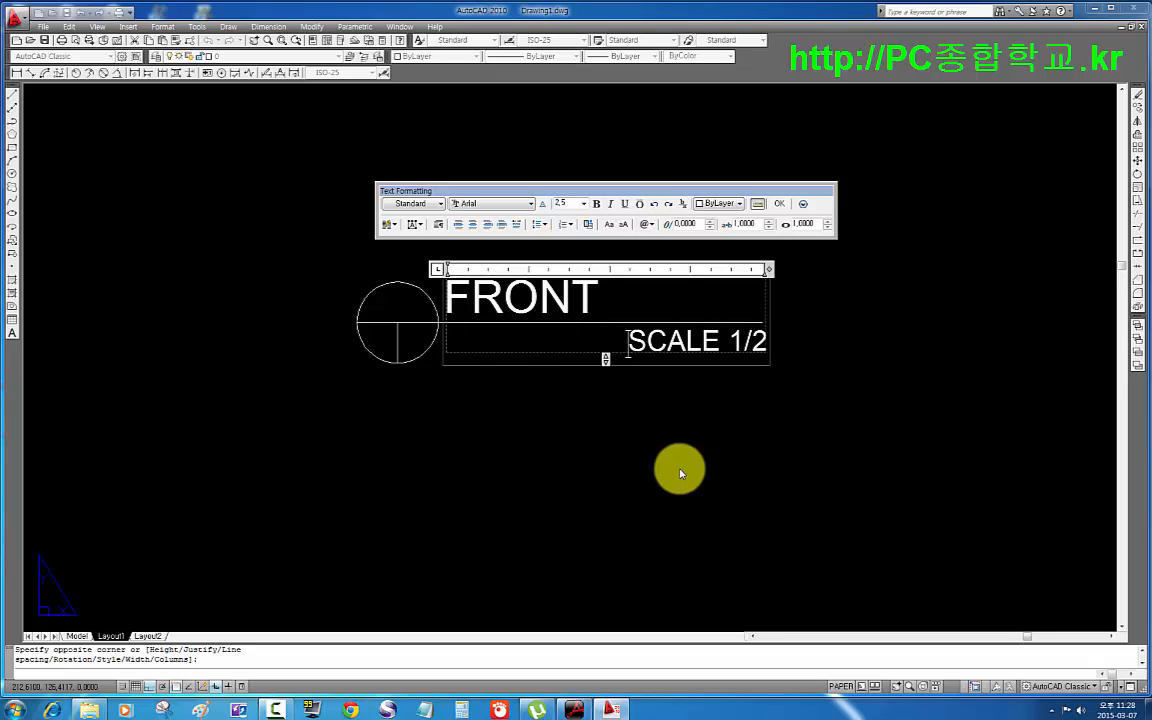
pyautogui.press('BackSpace')
pyautogui.click(576, 414)
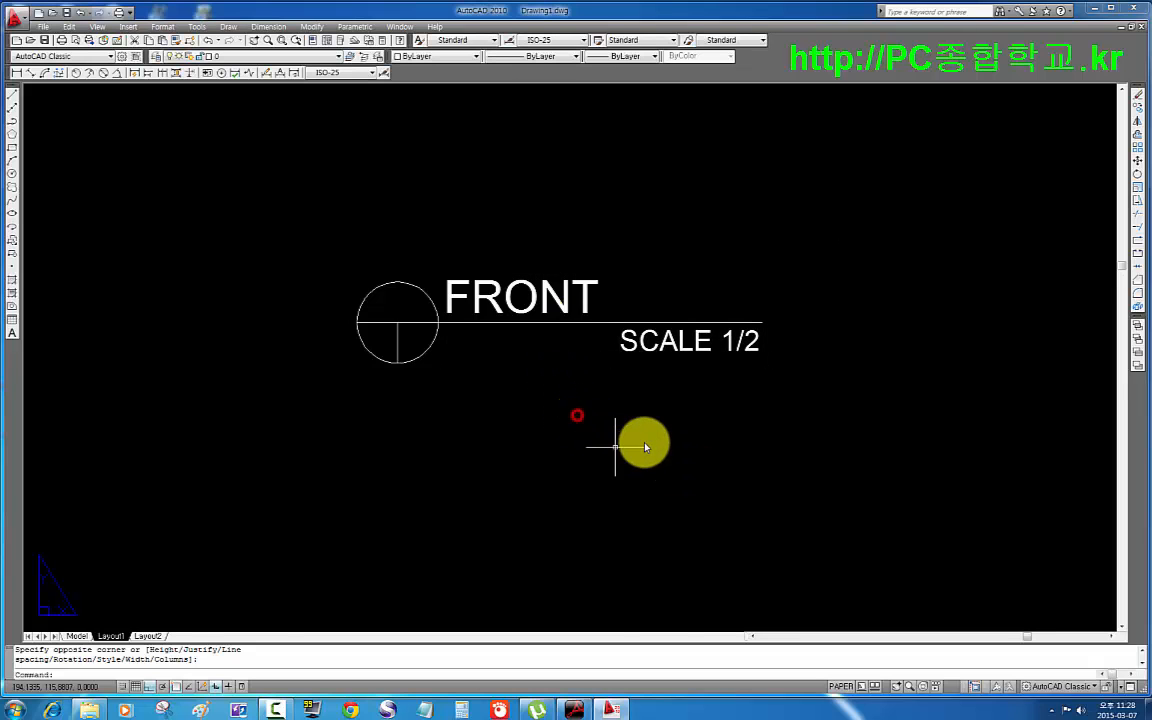
# - Move the whole FRONT title symbol by its circle center to below the front view, with Ortho off
pyautogui.scroll(-4, 645, 455)
pyautogui.moveTo(717, 351); pyautogui.dragTo(669, 331, button='middle')
pyautogui.scroll(-2, 795, 311)
pyautogui.press('Escape')
pyautogui.scroll(2, 648, 342)
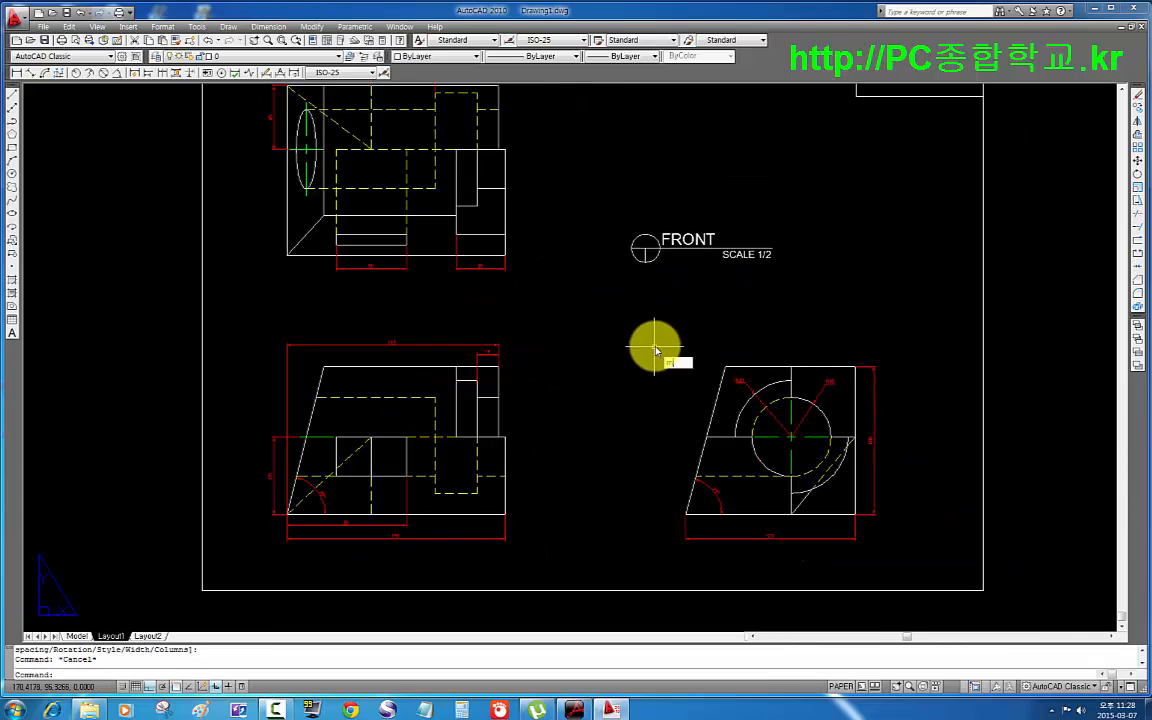
pyautogui.write('m')
pyautogui.press('Return')
pyautogui.click(828, 200)
pyautogui.click(592, 285)
pyautogui.press('Return')
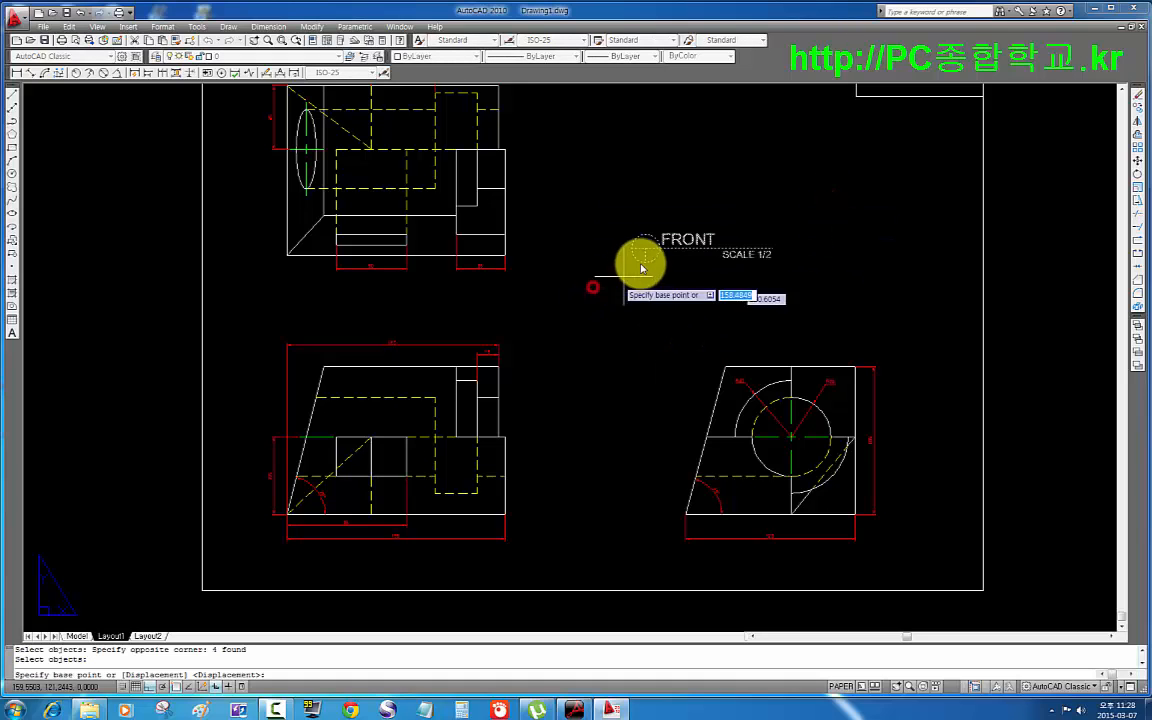
pyautogui.click(644, 248)
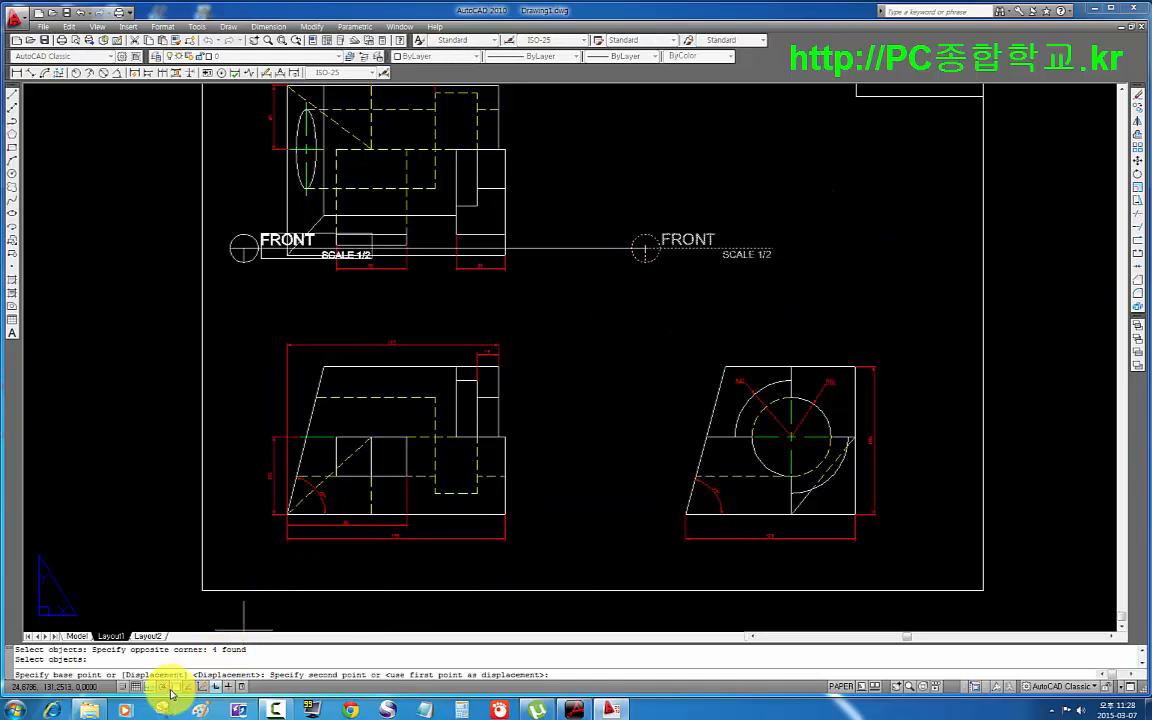
pyautogui.click(149, 689)
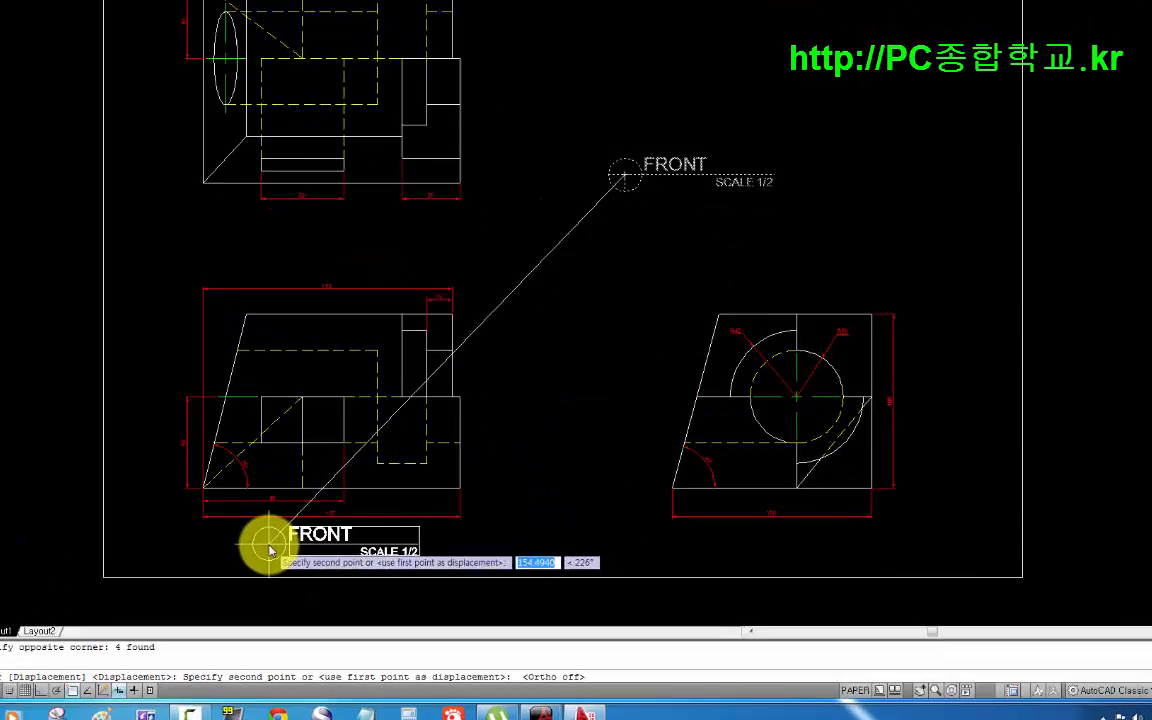
pyautogui.click(270, 548)
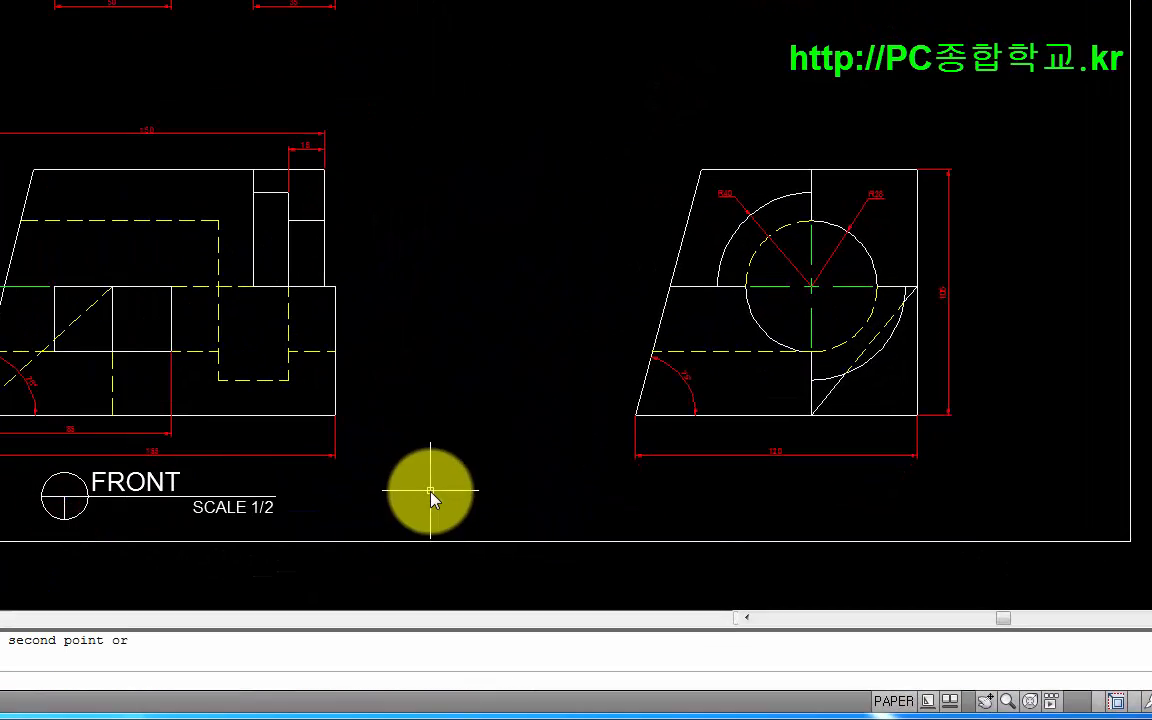
# - Copy the FRONT title symbol with Ortho on, straight up below the top view and straight across below the side view
pyautogui.write('co')
pyautogui.press('Return')
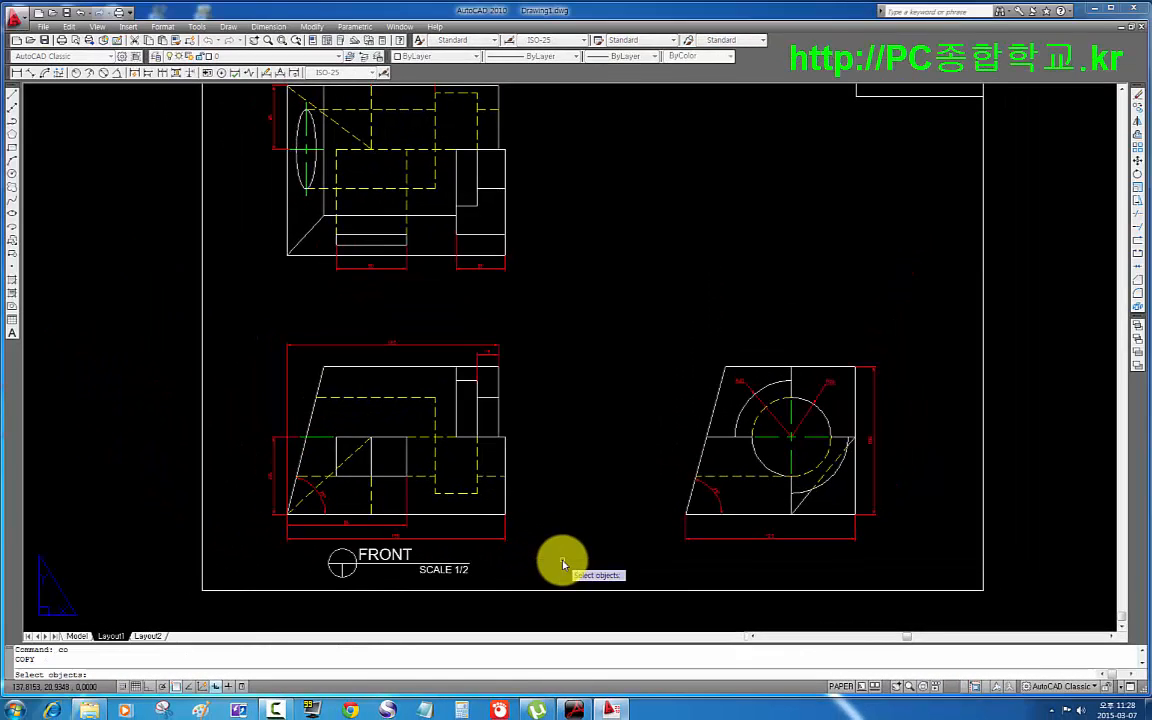
pyautogui.click(483, 546)
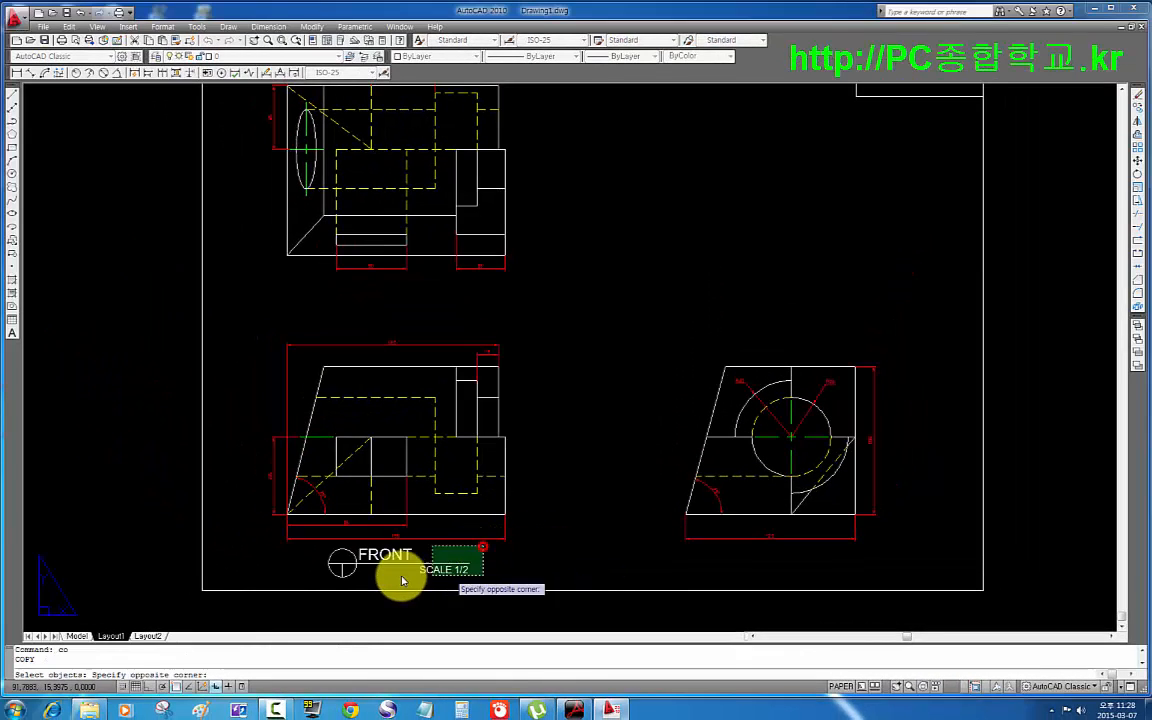
pyautogui.click(314, 587)
pyautogui.press('Return')
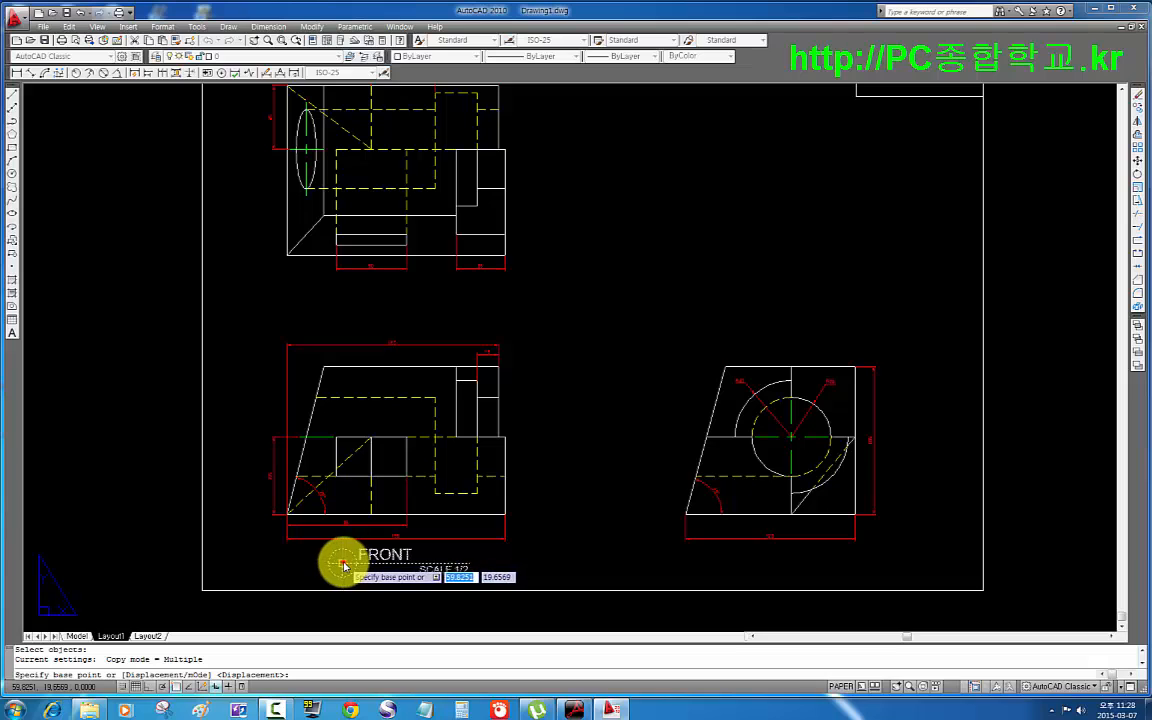
pyautogui.click(343, 566)
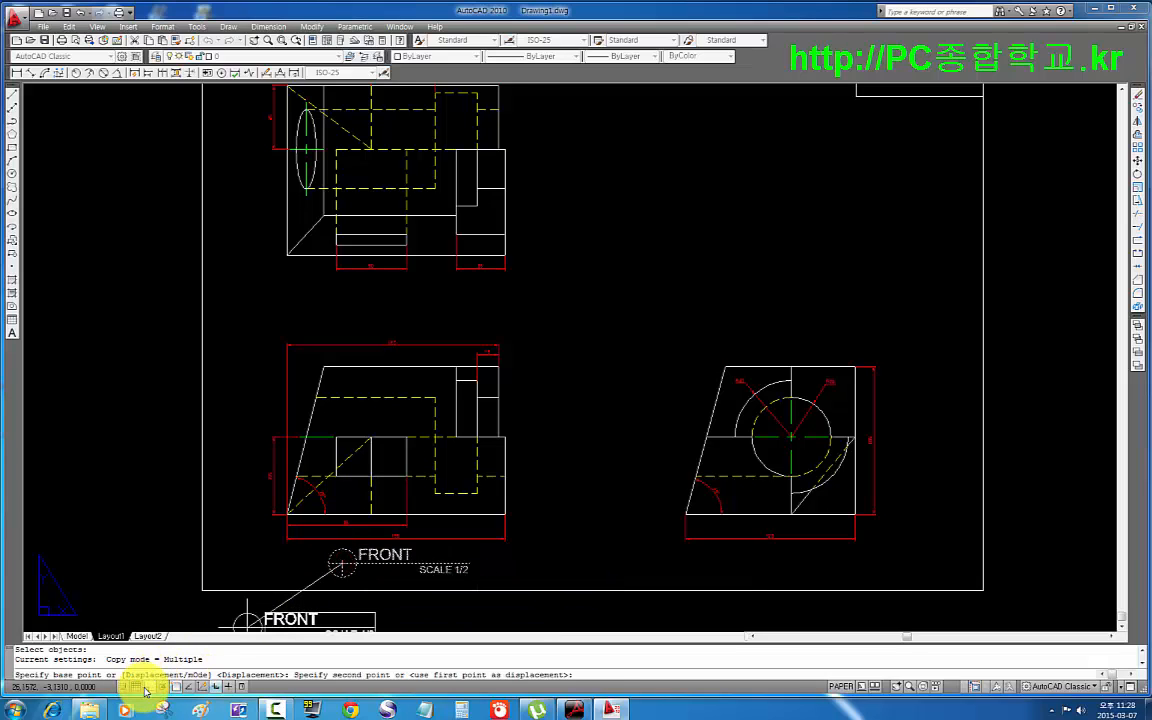
pyautogui.click(145, 687)
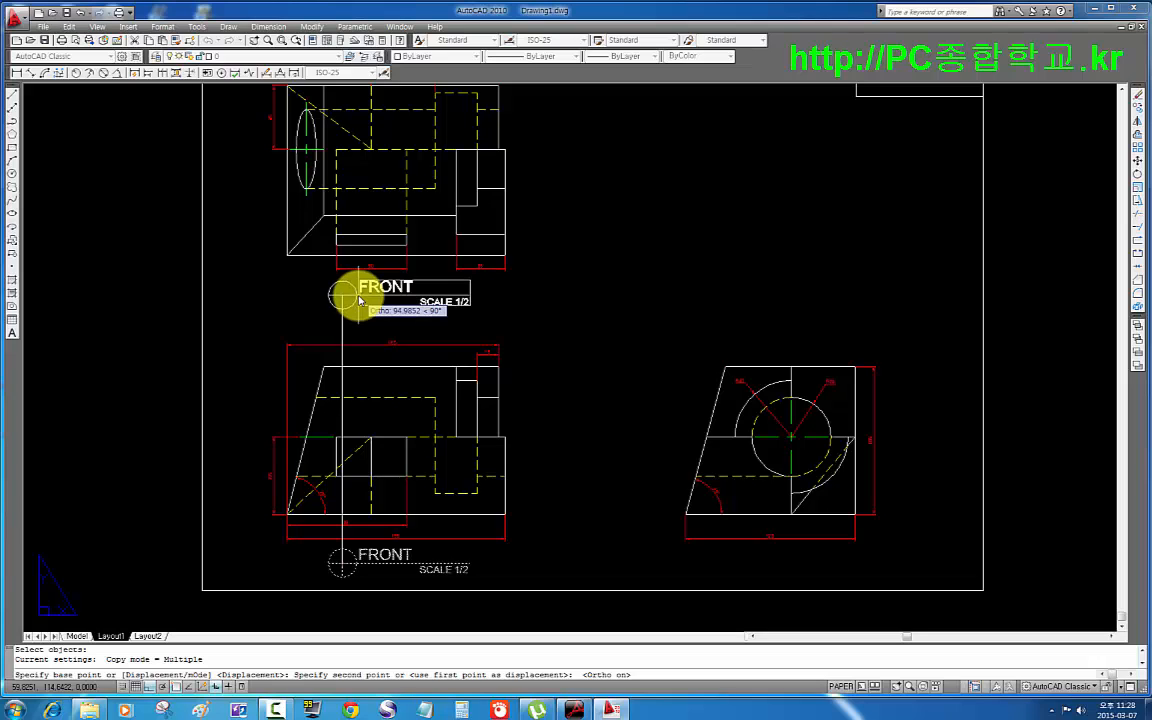
pyautogui.click(359, 300)
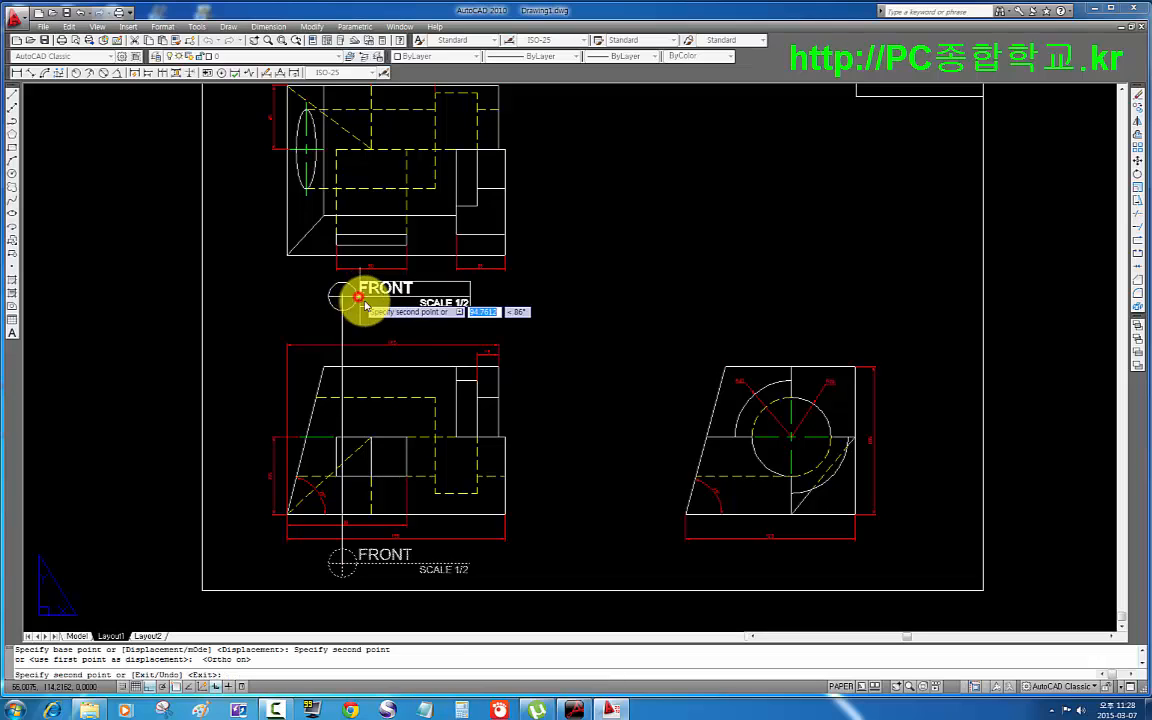
pyautogui.click(721, 561)
pyautogui.press('Return')
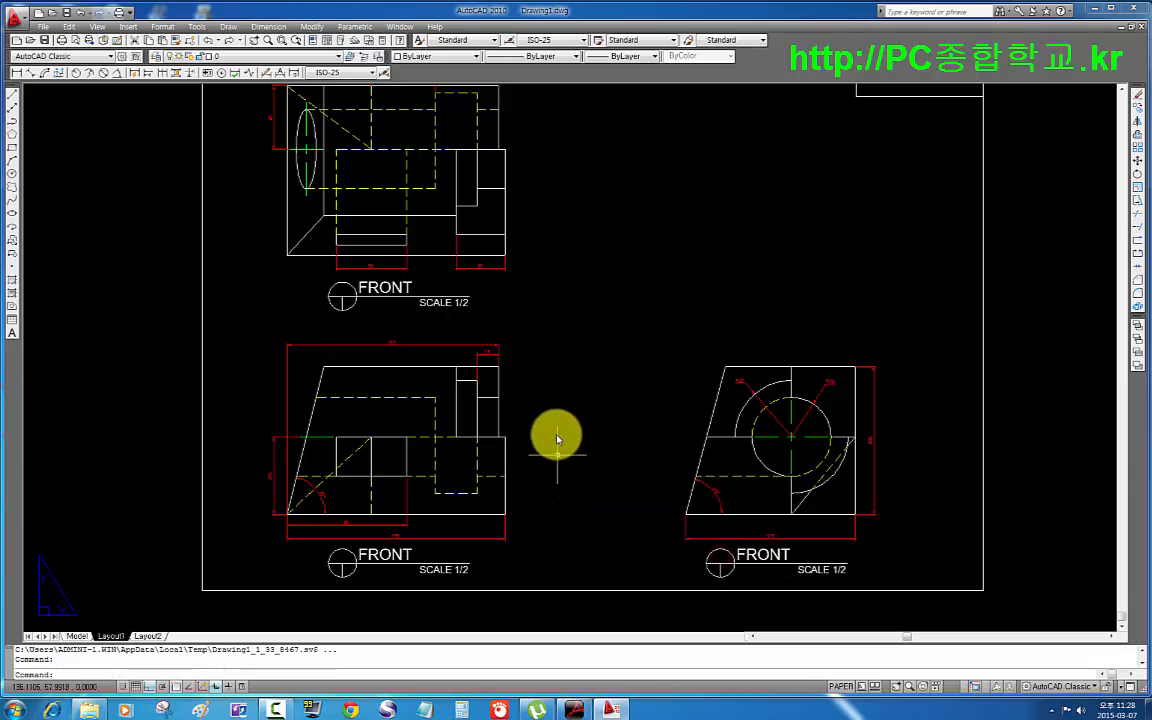
# - Change the copied title text to TOP under the top view and RIGHT under the side view
pyautogui.doubleClick(390, 288)
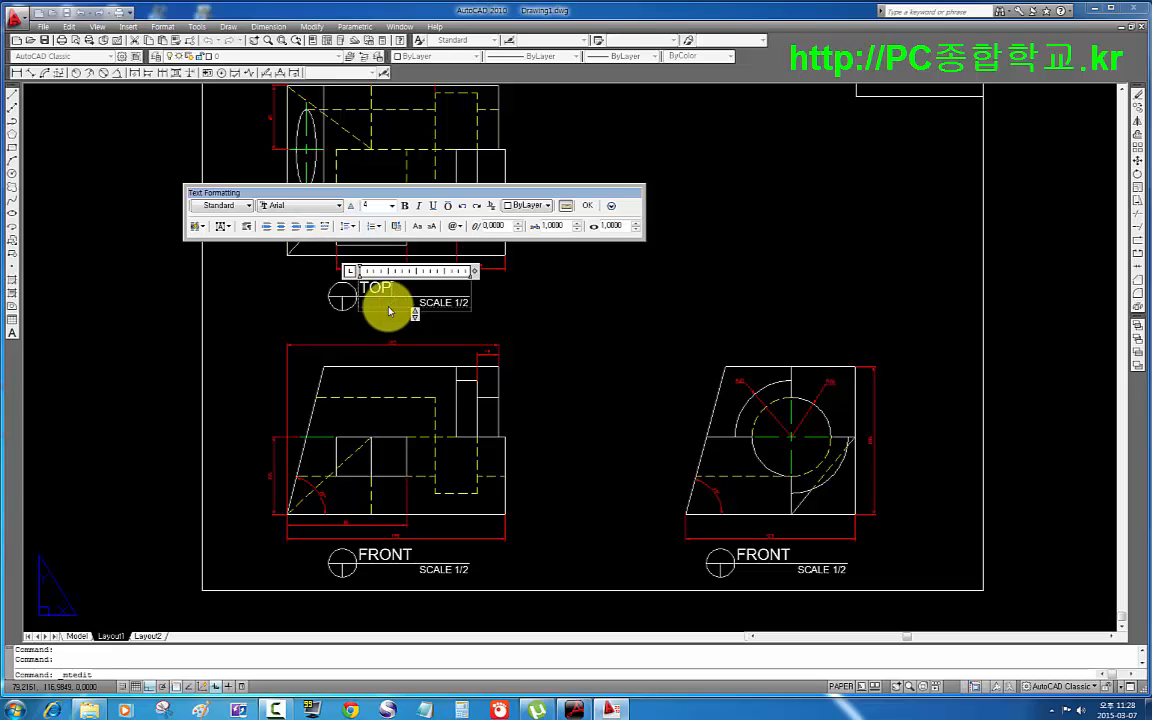
pyautogui.click(512, 311)
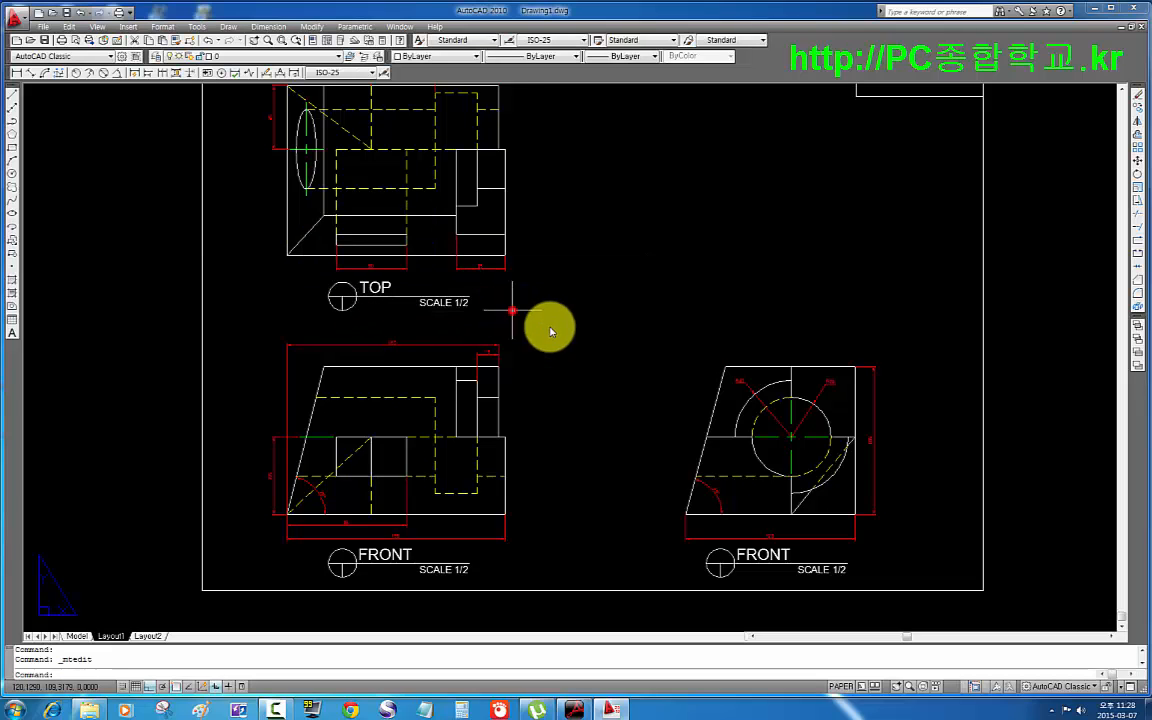
pyautogui.doubleClick(757, 553)
pyautogui.moveTo(775, 560); pyautogui.dragTo(697, 561)
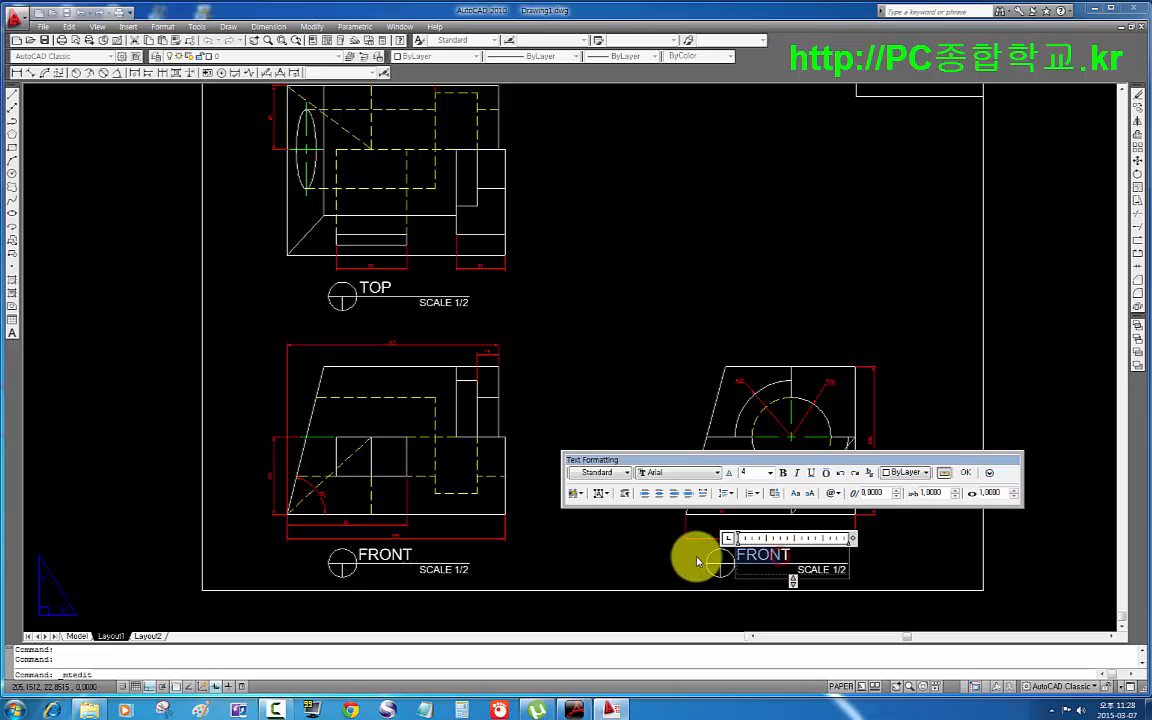
pyautogui.write('RIGHT')
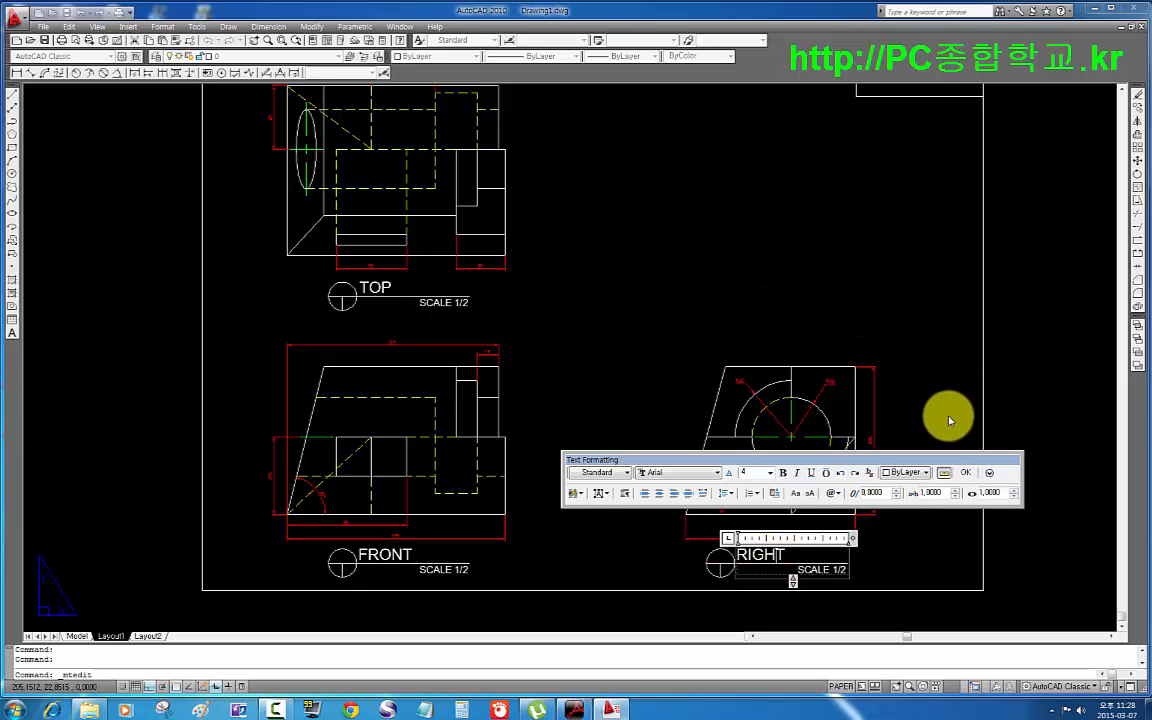
pyautogui.click(970, 475)
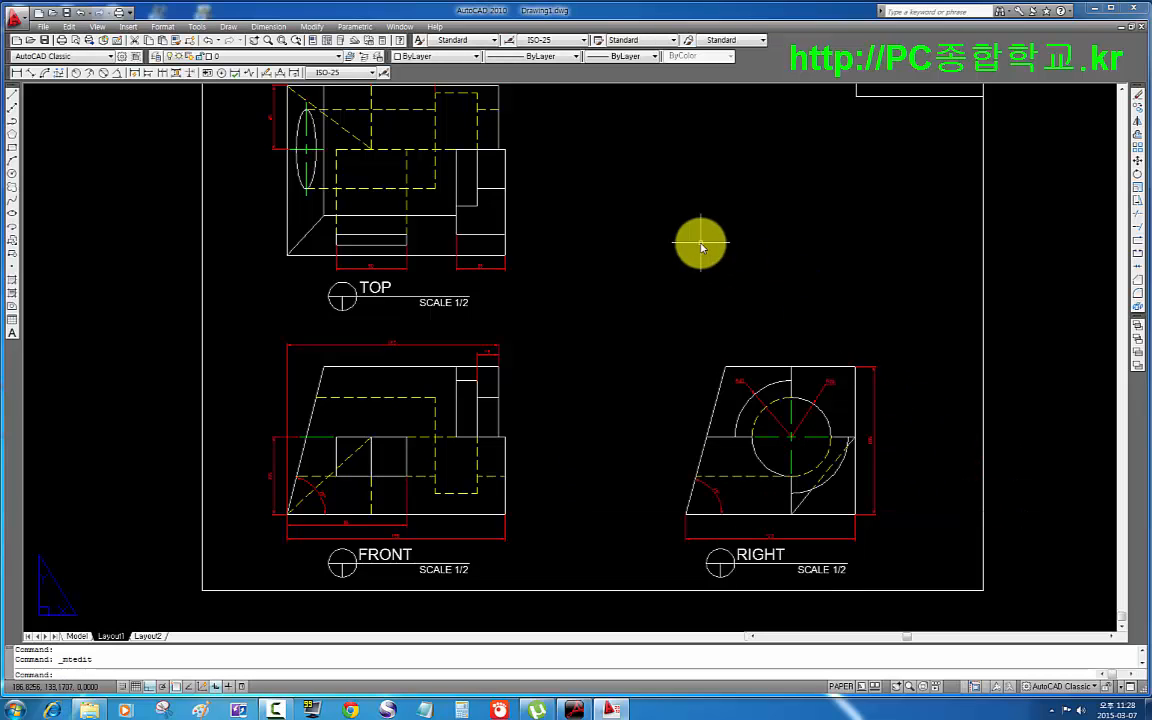
pyautogui.write('z')
pyautogui.press('Return')
pyautogui.write('a')
pyautogui.press('Return')
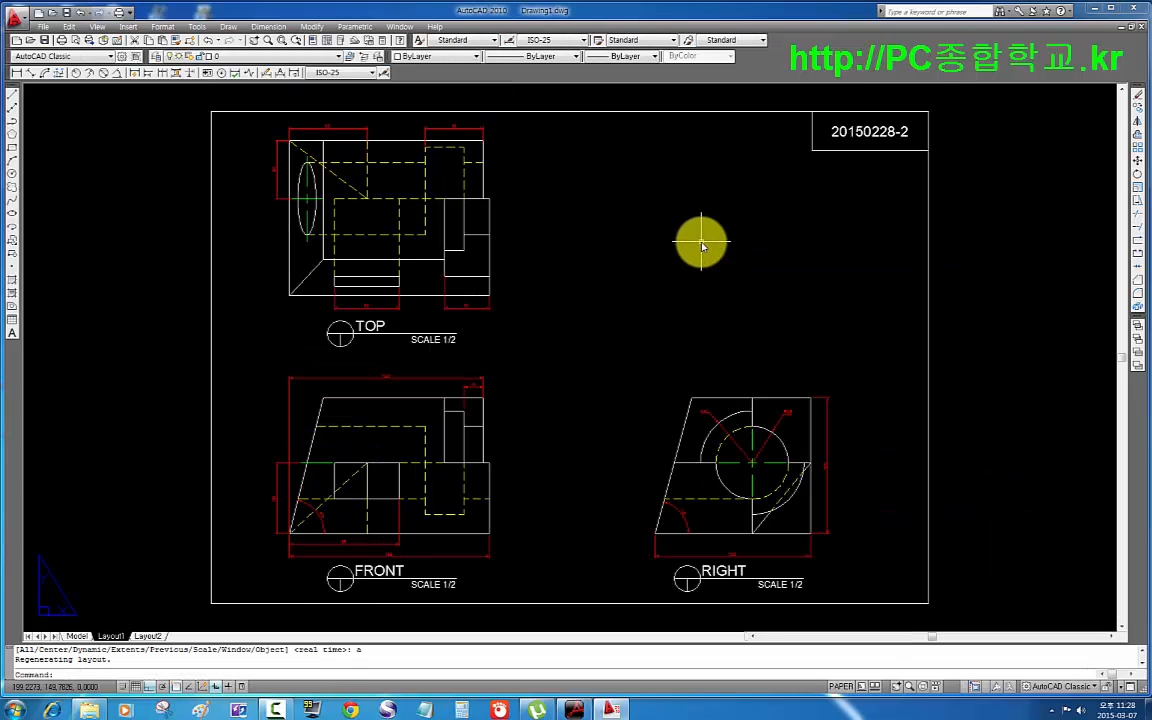